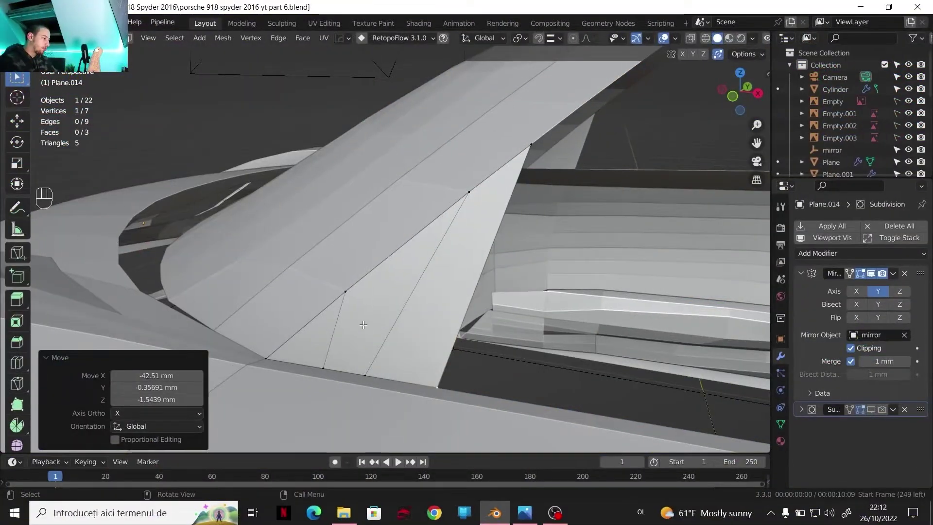
pyautogui.hotkey('ctrl', 'r')
pyautogui.rightClick(454, 131)
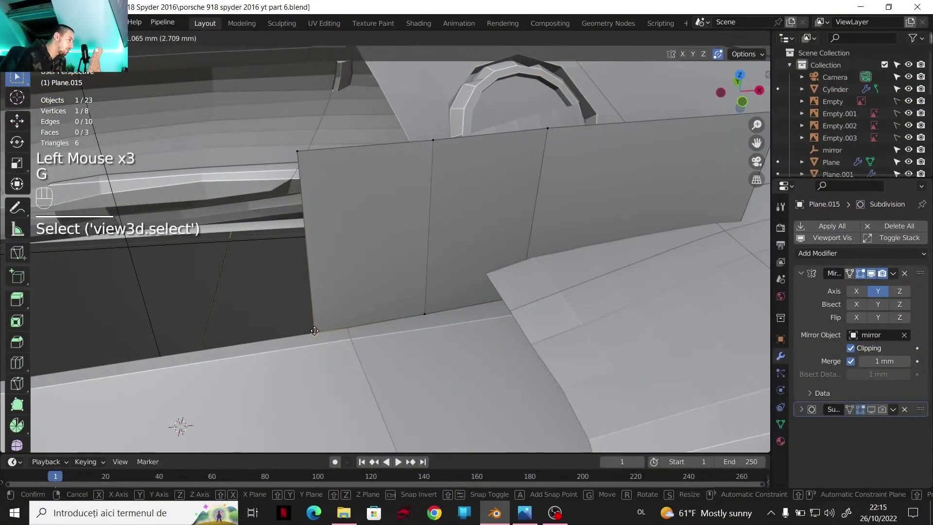
pyautogui.click(315, 331)
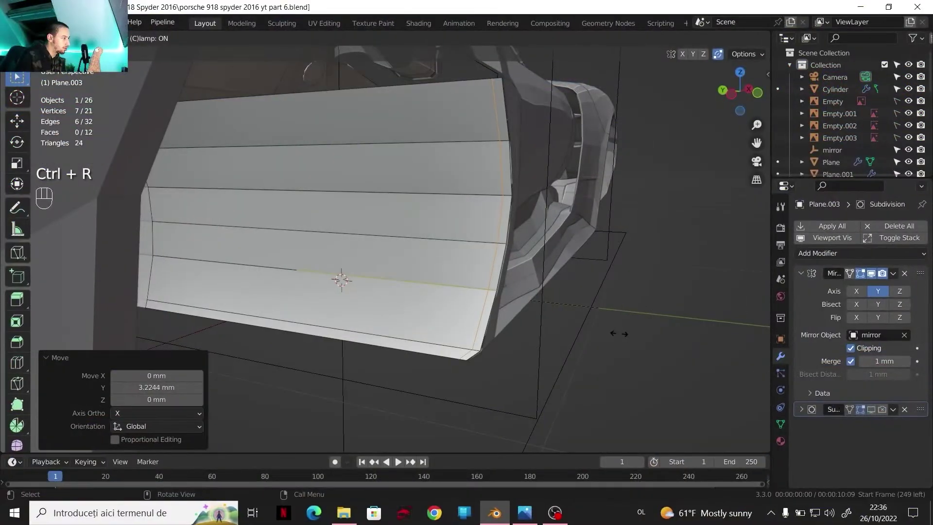
pyautogui.click(618, 334)
pyautogui.hotkey('ctrl', 'r')
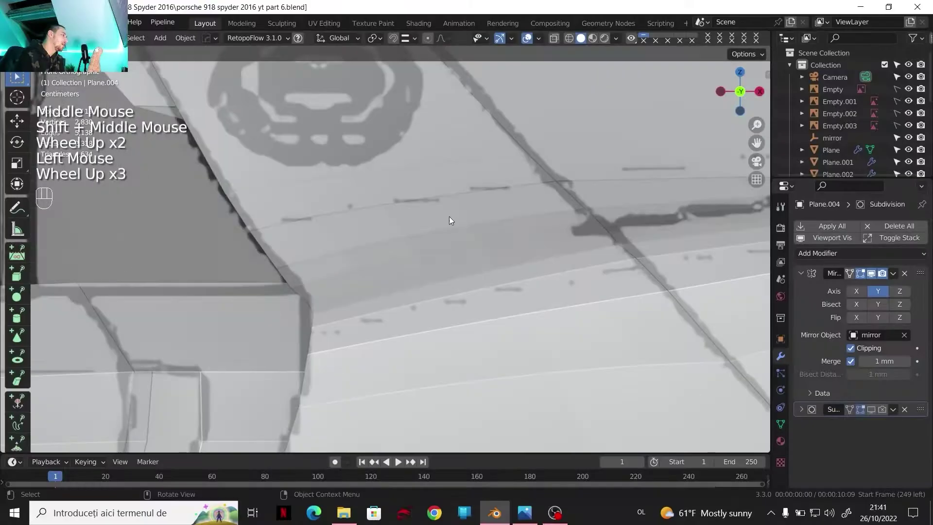
# In Edit Mode on the rear side panel, select the closed path of edges surrounding the round blueprint emblem.
pyautogui.keyDown('shift'); pyautogui.moveTo(449, 216); pyautogui.dragTo(459, 308, button='middle'); pyautogui.keyUp('shift')
pyautogui.scroll(-1, 440, 284)
pyautogui.scroll(-1, 441, 284)
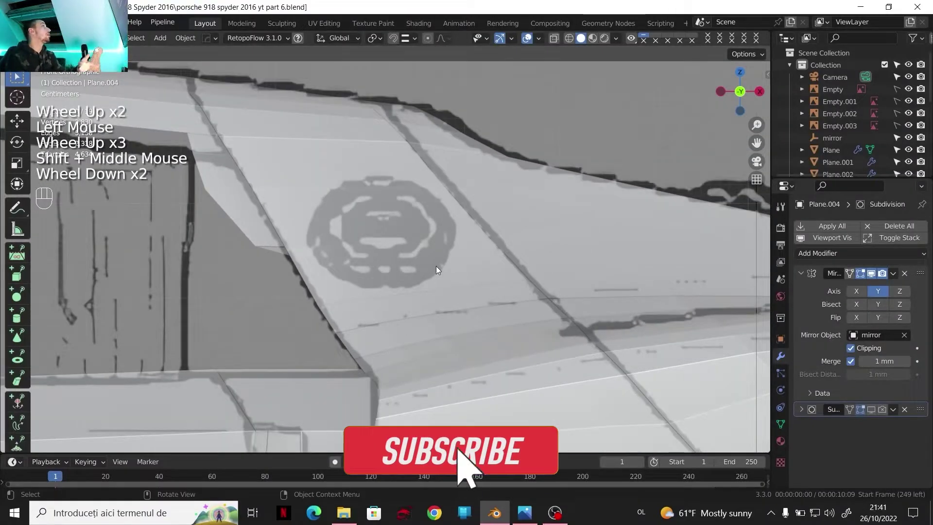
pyautogui.click(409, 261)
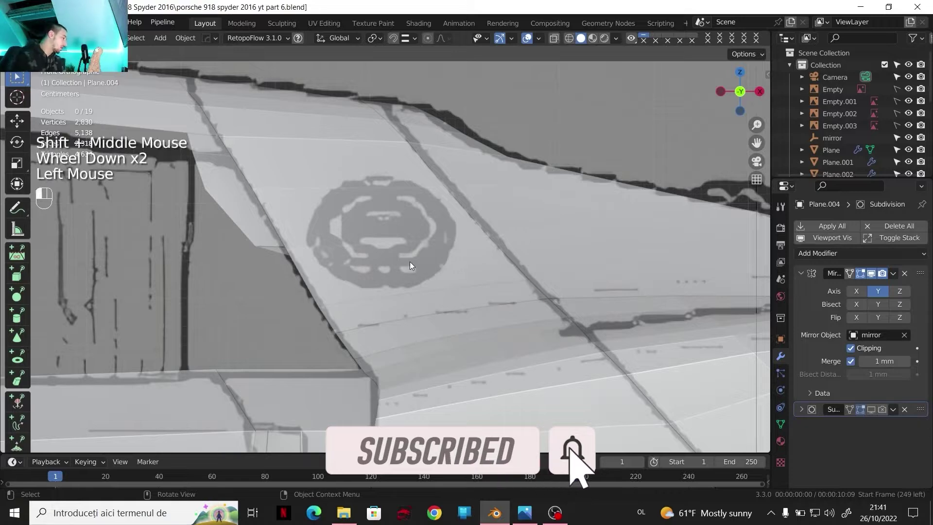
pyautogui.press('Tab')
pyautogui.scroll(1, 383, 203)
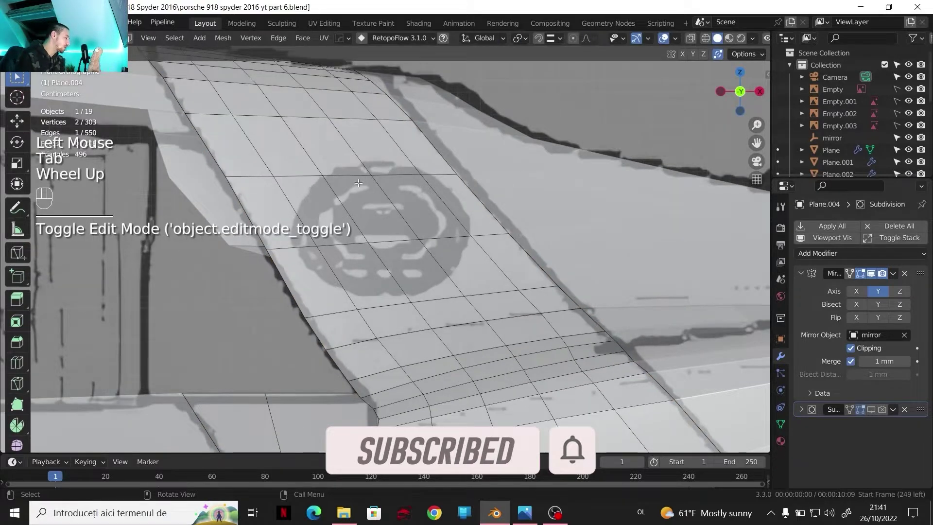
pyautogui.click(315, 177)
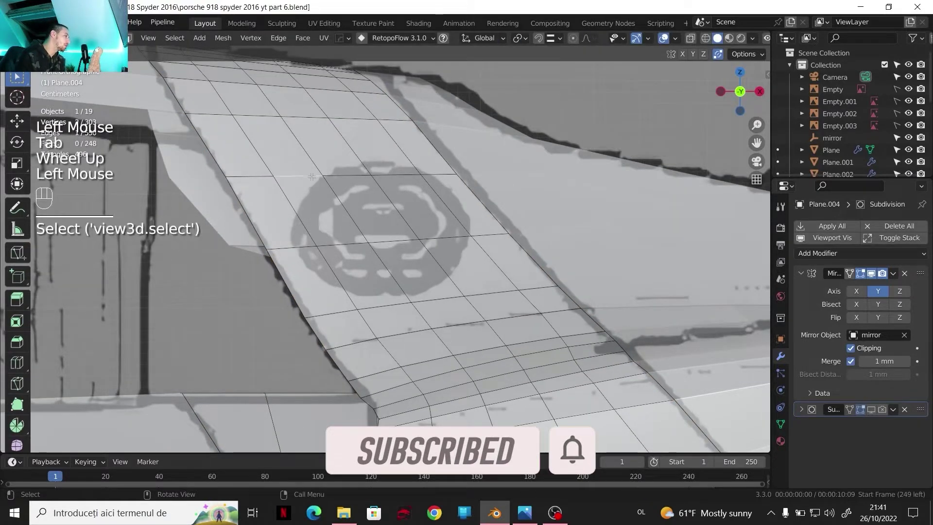
pyautogui.keyDown('ctrl'); pyautogui.click(396, 174); pyautogui.keyUp('ctrl')
pyautogui.keyDown('ctrl'); pyautogui.click(431, 301); pyautogui.keyUp('ctrl')
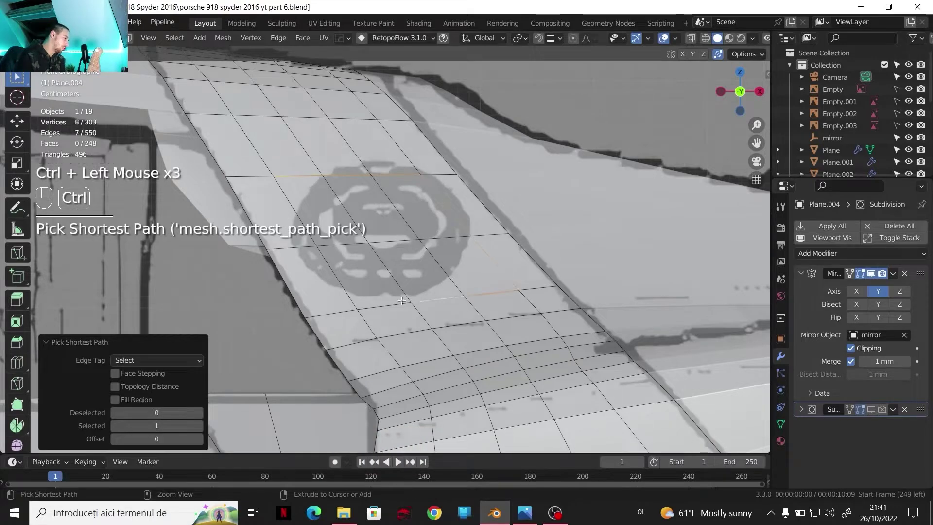
pyautogui.keyDown('ctrl'); pyautogui.click(515, 291); pyautogui.keyUp('ctrl')
pyautogui.keyDown('ctrl'); pyautogui.click(363, 223); pyautogui.keyUp('ctrl')
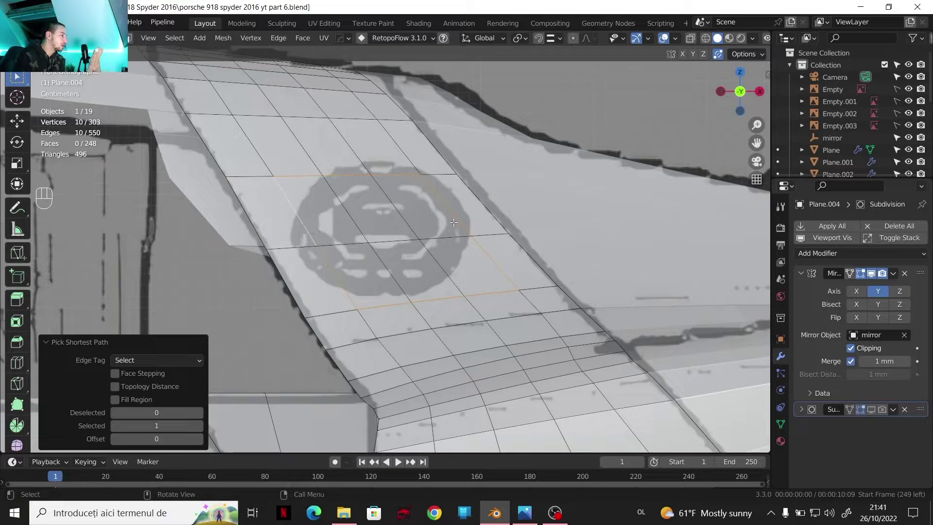
# Shape the selected edge path with LoopTools Circle, using an angle of -15° and a custom radius of 0.08.
pyautogui.rightClick(428, 253)
pyautogui.moveTo(413, 59)
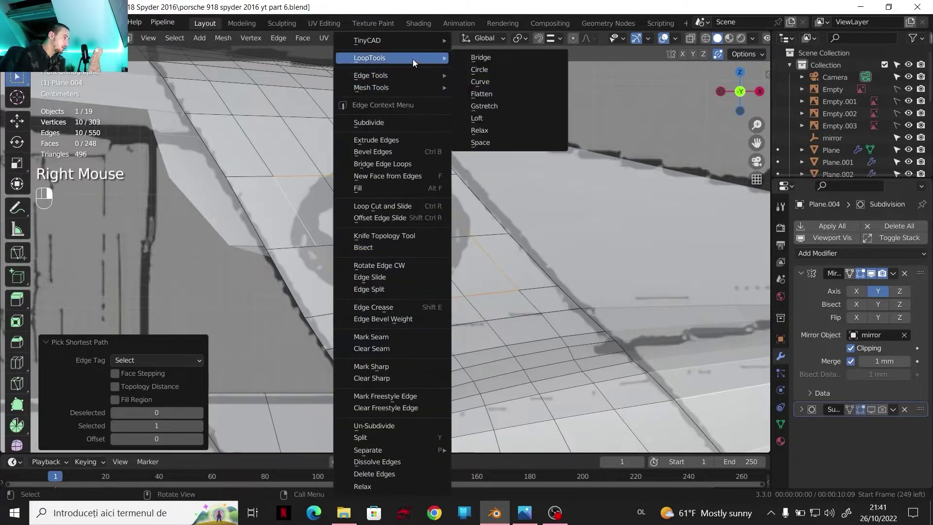
pyautogui.click(480, 71)
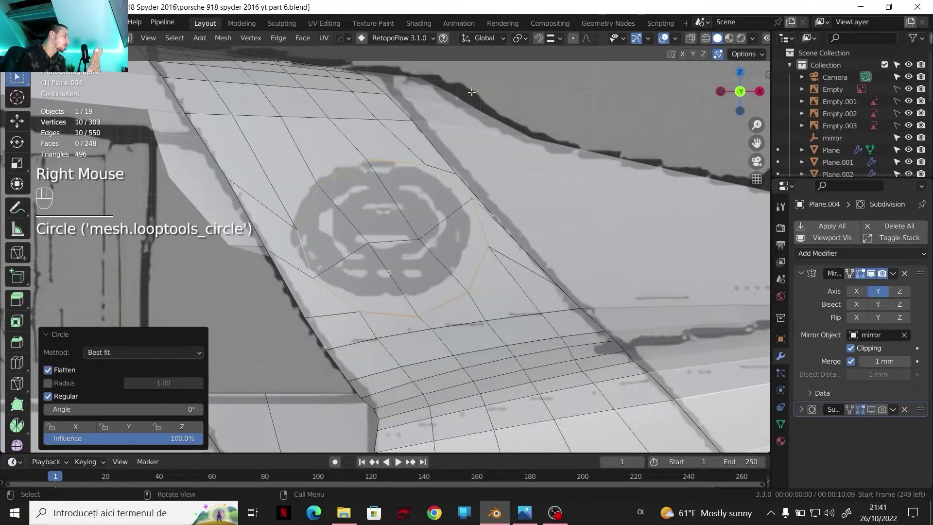
pyautogui.moveTo(106, 411); pyautogui.dragTo(92, 411)
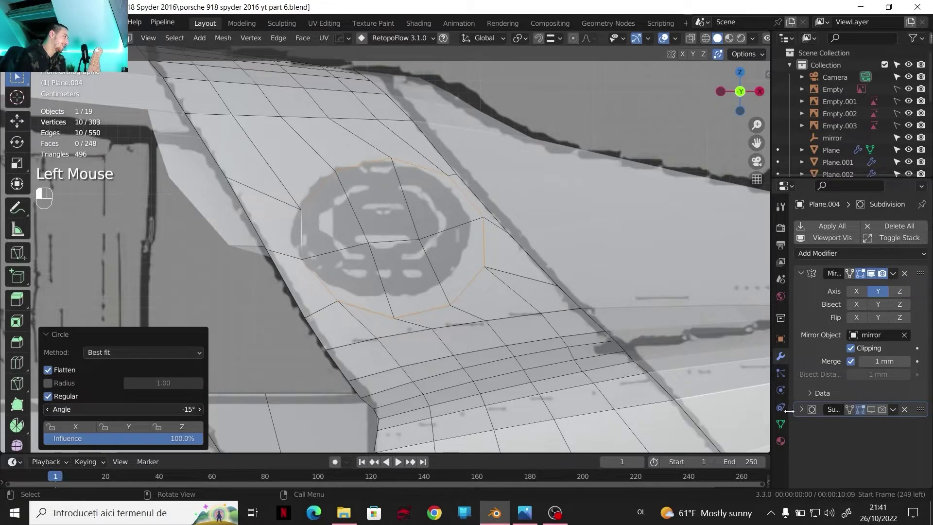
pyautogui.click(48, 383)
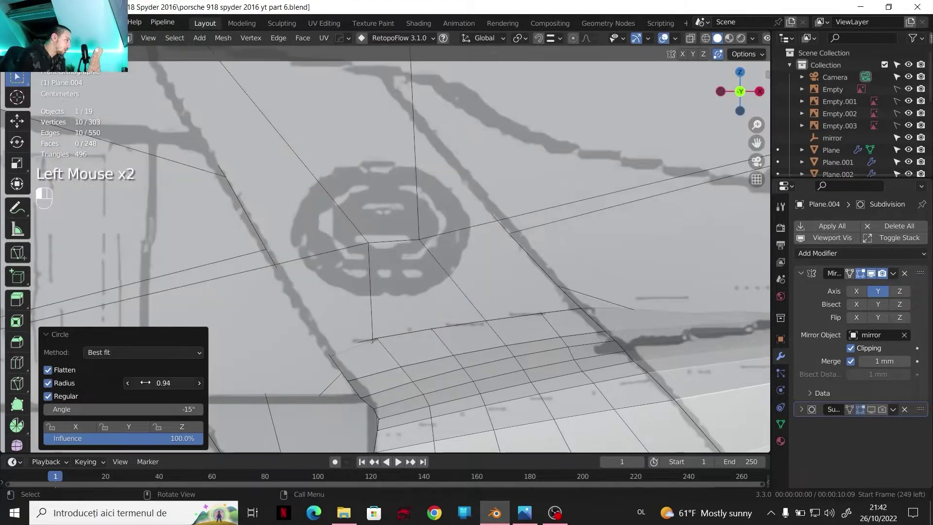
pyautogui.moveTo(145, 383); pyautogui.dragTo(129, 384)
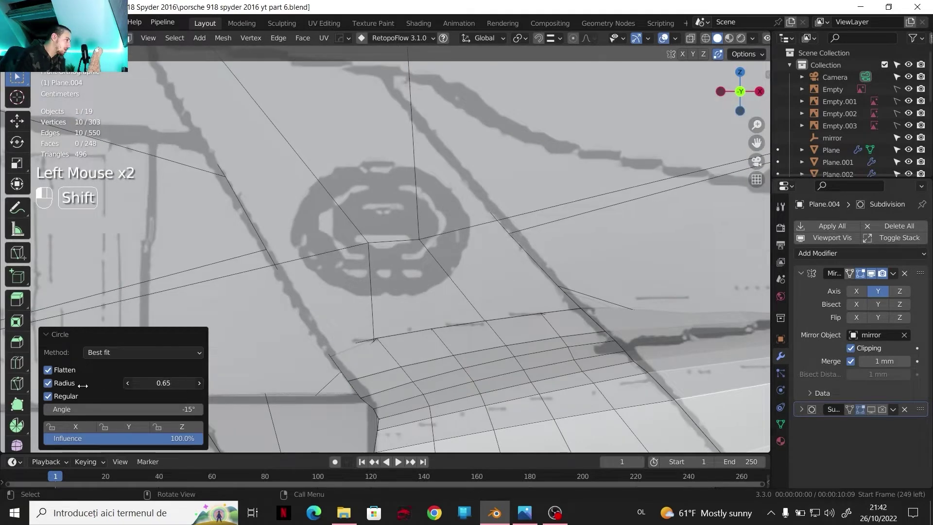
pyautogui.keyDown('shift'); pyautogui.moveTo(65, 384); pyautogui.dragTo(884, 385); pyautogui.keyUp('shift')
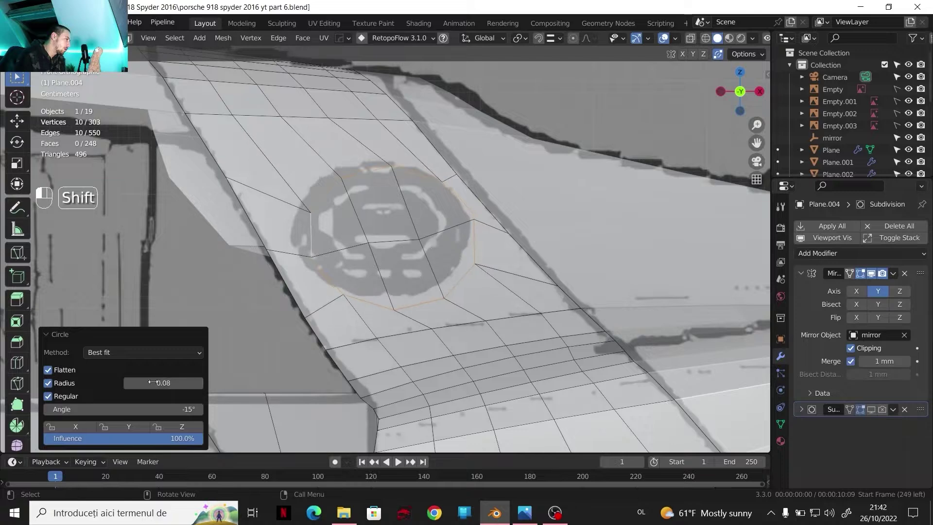
# Examine the circular loop's fit on the curved panel from several angles, temporarily showing the Subdivision modifier in the viewport.
pyautogui.moveTo(437, 245); pyautogui.dragTo(524, 234, button='middle')
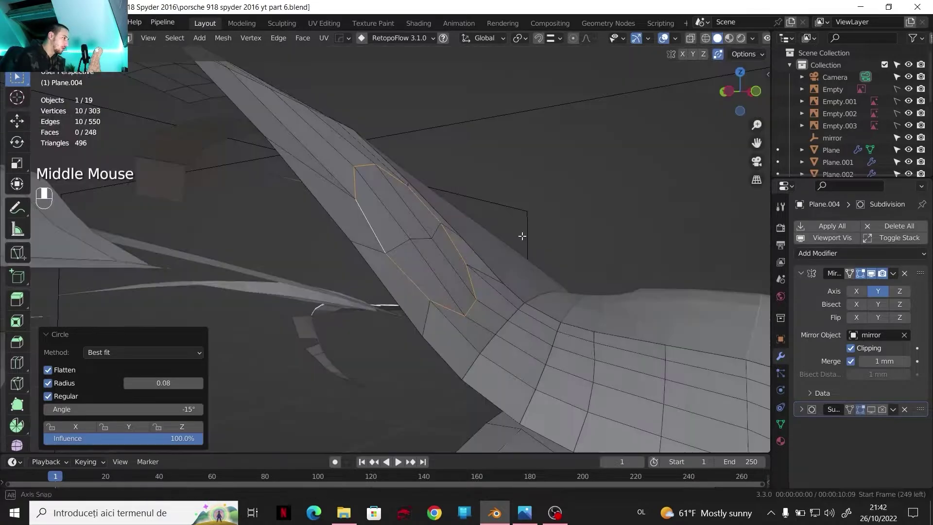
pyautogui.scroll(-2, 524, 234)
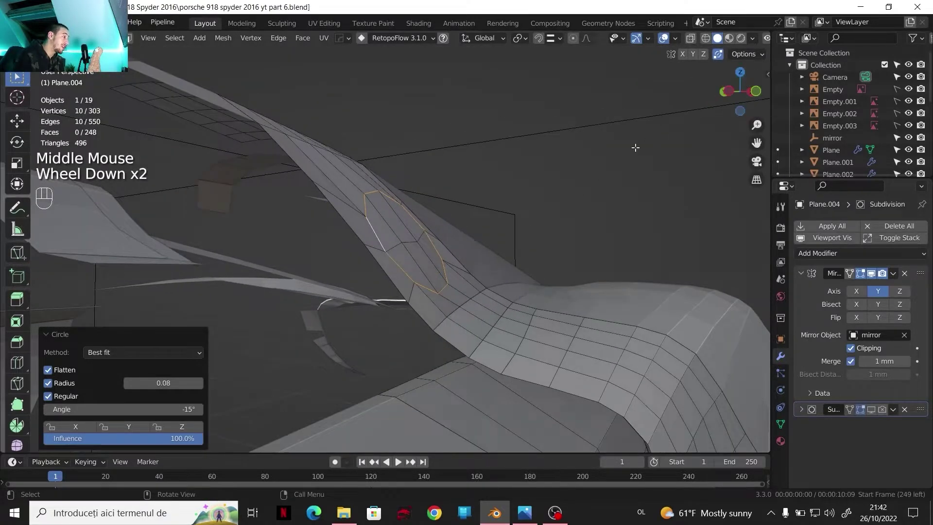
pyautogui.scroll(-1, 450, 214)
pyautogui.moveTo(451, 215); pyautogui.dragTo(389, 262, button='middle')
pyautogui.scroll(2, 358, 276)
pyautogui.scroll(1, 389, 262)
pyautogui.keyDown('shift'); pyautogui.moveTo(389, 262); pyautogui.dragTo(437, 243, button='middle'); pyautogui.keyUp('shift')
pyautogui.moveTo(438, 243); pyautogui.dragTo(535, 279, button='middle')
pyautogui.press('Tab')
pyautogui.scroll(-2, 448, 255)
pyautogui.click(874, 412)
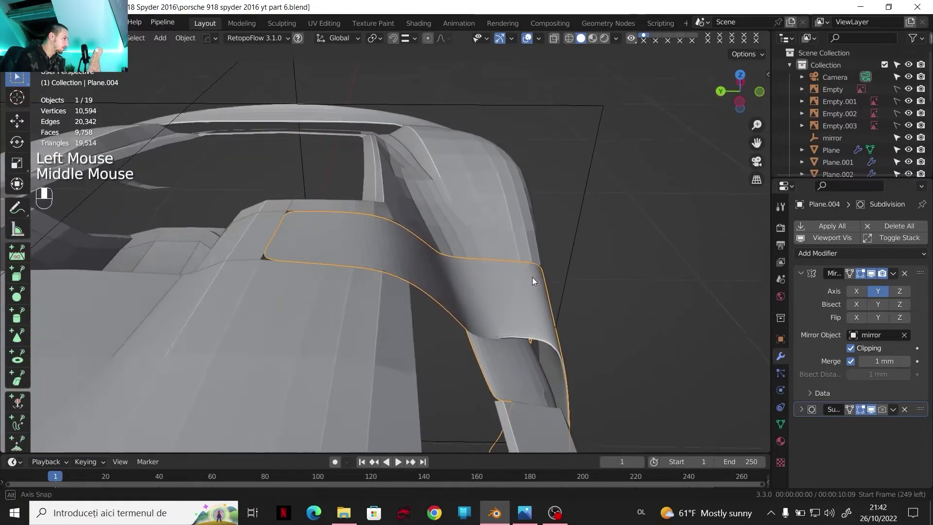
pyautogui.scroll(2, 427, 288)
pyautogui.moveTo(427, 289); pyautogui.dragTo(392, 240, button='middle')
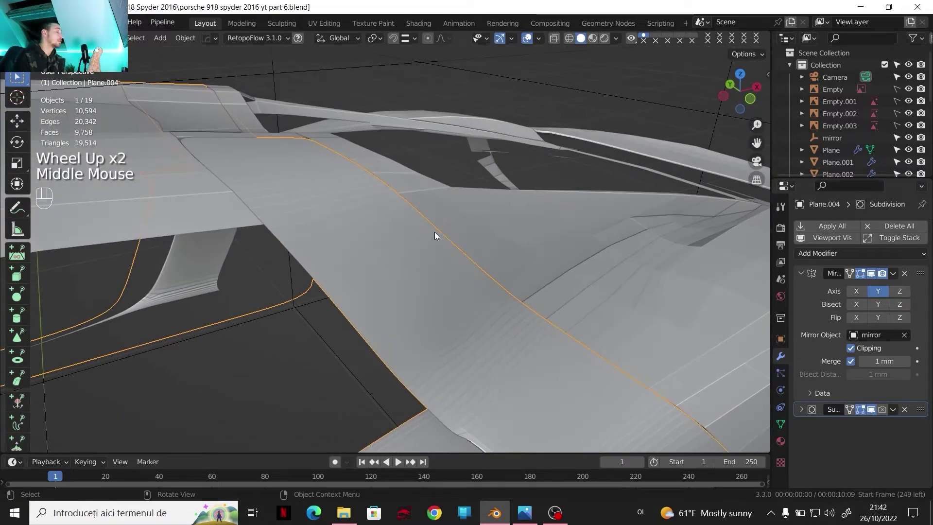
pyautogui.click(872, 410)
# Compare the side panel's profile with the blueprint in the left orthographic view, using wireframe and solid shading.
pyautogui.click(723, 93)
pyautogui.scroll(5, 725, 88)
pyautogui.click(718, 96)
pyautogui.scroll(-3, 495, 253)
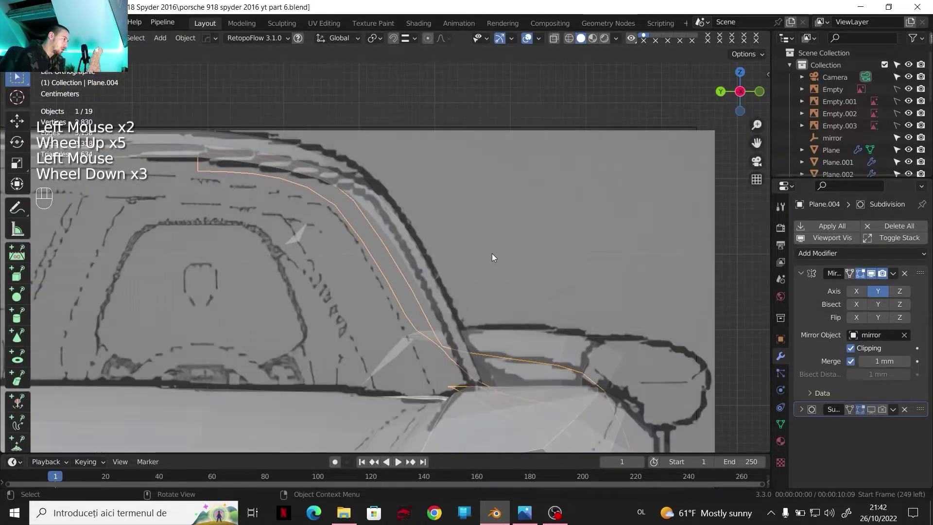
pyautogui.scroll(3, 444, 273)
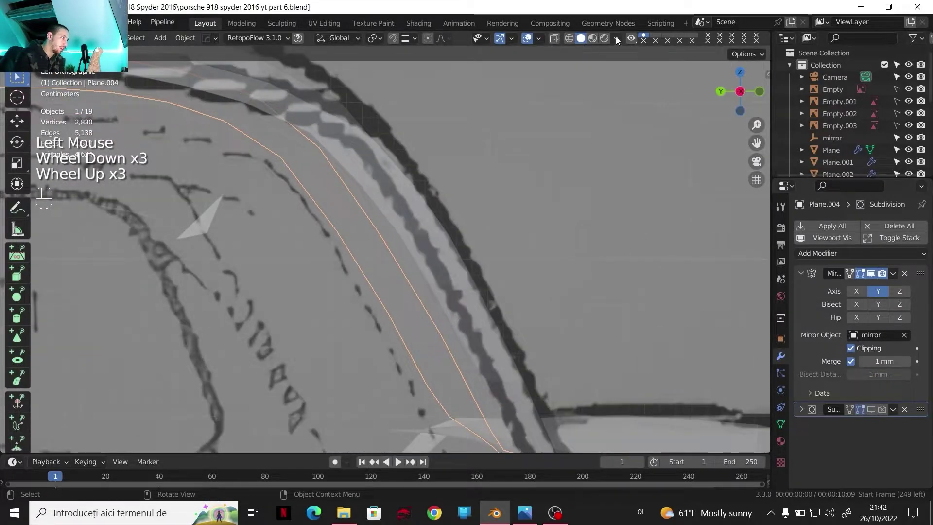
pyautogui.click(616, 38)
pyautogui.click(549, 268)
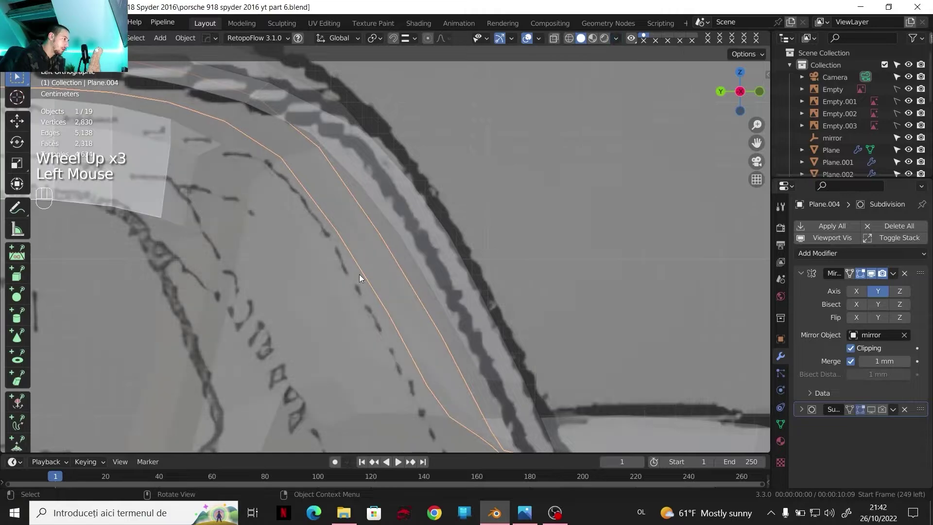
pyautogui.click(567, 38)
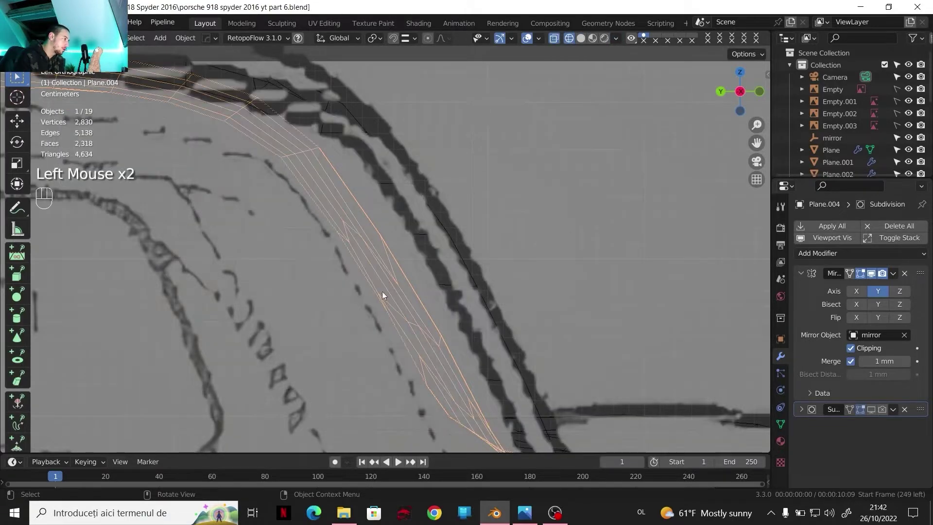
pyautogui.moveTo(382, 291)
pyautogui.keyDown('shift'); pyautogui.mouseDown(button='middle')
pyautogui.moveTo(359, 257)
pyautogui.moveTo(395, 250)
pyautogui.moveTo(377, 254)
pyautogui.moveTo(410, 267)
pyautogui.moveTo(407, 294)
pyautogui.mouseUp(button='middle'); pyautogui.keyUp('shift')
pyautogui.scroll(1, 360, 257)
pyautogui.click(581, 38)
pyautogui.moveTo(407, 294)
pyautogui.keyDown('shift'); pyautogui.mouseDown(button='middle')
pyautogui.moveTo(404, 316)
pyautogui.moveTo(430, 286)
pyautogui.moveTo(363, 324)
pyautogui.moveTo(321, 290)
pyautogui.moveTo(310, 259)
pyautogui.moveTo(239, 254)
pyautogui.mouseUp(button='middle'); pyautogui.keyUp('shift')
pyautogui.scroll(-1, 428, 285)
pyautogui.scroll(-2, 349, 274)
pyautogui.keyDown('shift'); pyautogui.moveTo(349, 273); pyautogui.dragTo(370, 253, button='middle'); pyautogui.keyUp('shift')
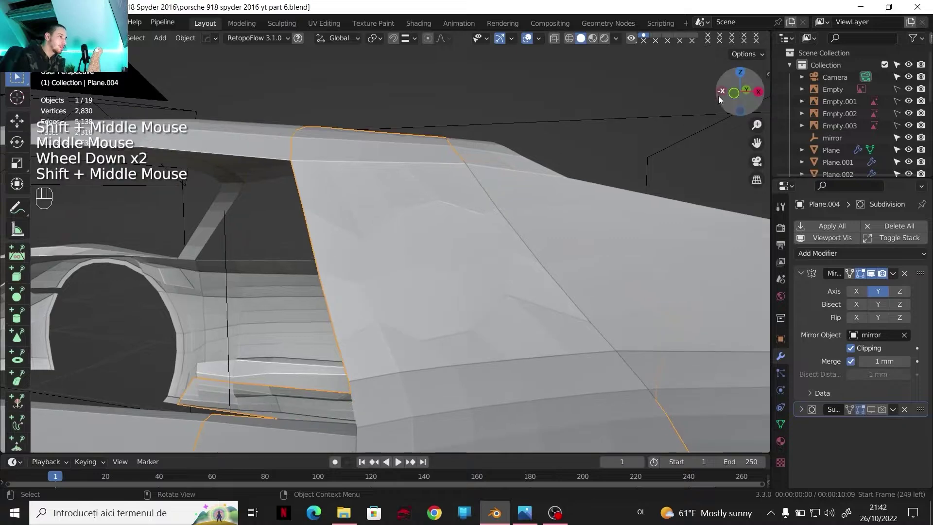
# In the front view, edge-slide the circle's four upper vertices outward to the blueprint emblem's outline, with a factor of about 0.126.
pyautogui.click(731, 94)
pyautogui.scroll(1, 364, 242)
pyautogui.press('Tab')
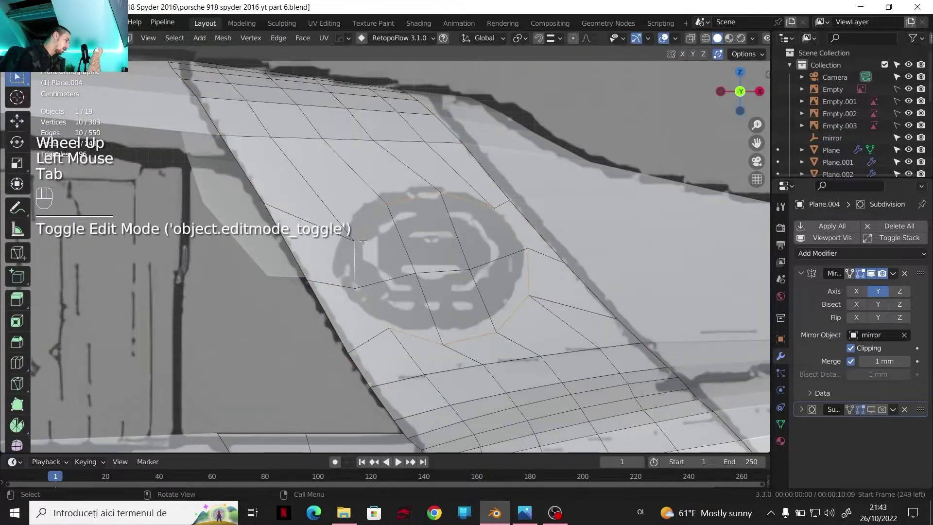
pyautogui.press('1')
pyautogui.click(362, 240)
pyautogui.keyDown('ctrl'); pyautogui.click(478, 228); pyautogui.keyUp('ctrl')
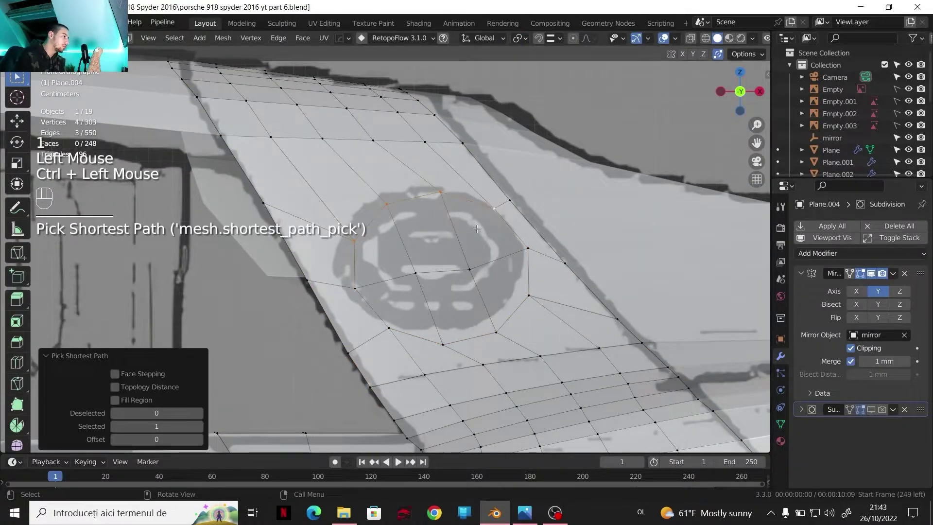
pyautogui.press('g')
pyautogui.press('g')
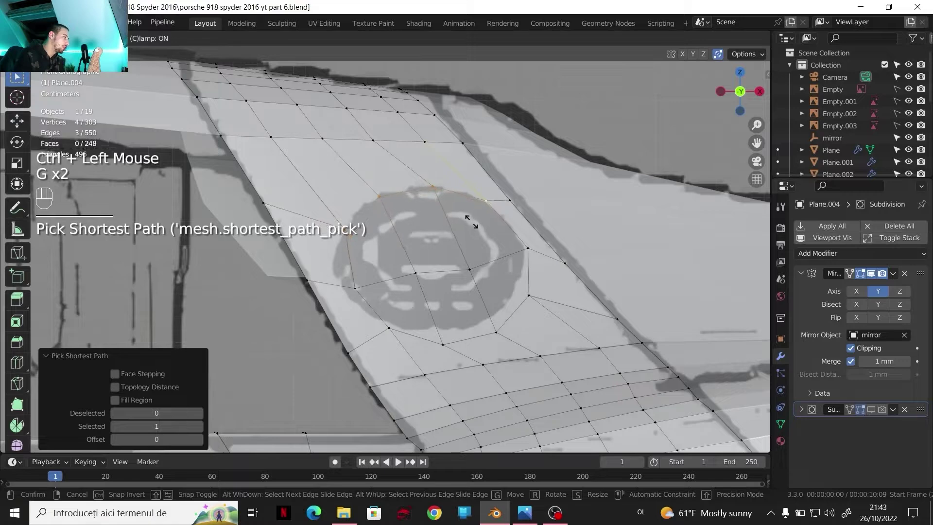
pyautogui.click(470, 222)
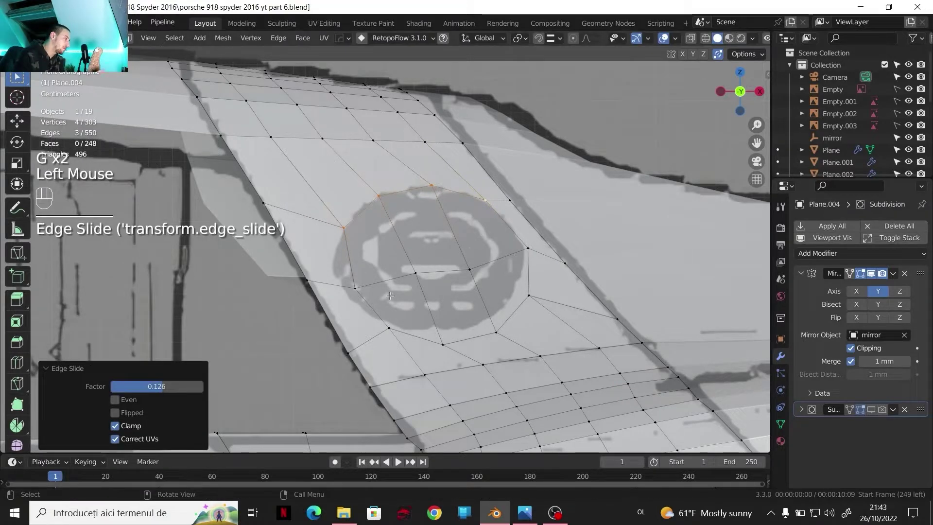
# Vertex-slide the circle's lower left-side vertex outward onto the emblem outline, with a factor of about 0.291.
pyautogui.click(358, 289)
pyautogui.press('g')
pyautogui.press('g')
pyautogui.click(374, 291)
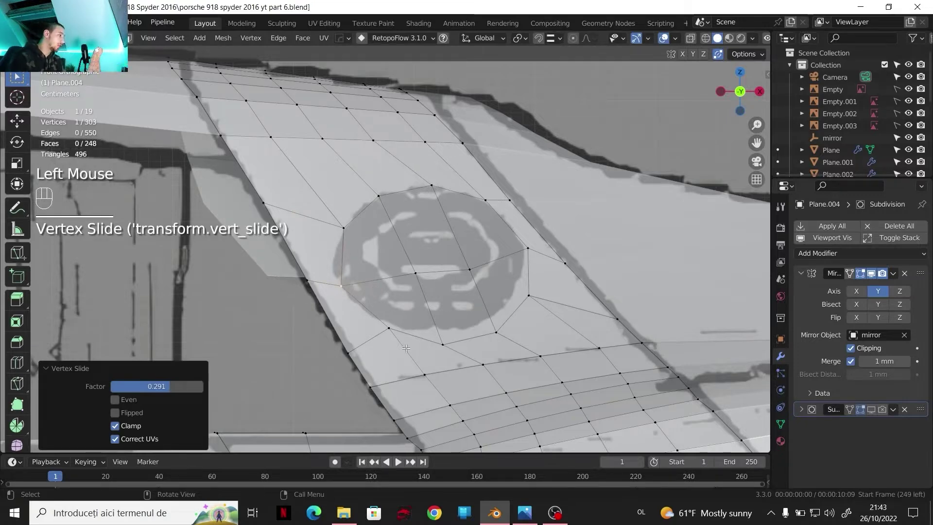
# Edge-slide the circle's four lower vertices up toward the emblem outline, with a factor of about -0.186.
pyautogui.keyDown('ctrl'); pyautogui.click(547, 303); pyautogui.keyUp('ctrl')
pyautogui.keyDown('ctrl'); pyautogui.click(540, 297); pyautogui.keyUp('ctrl')
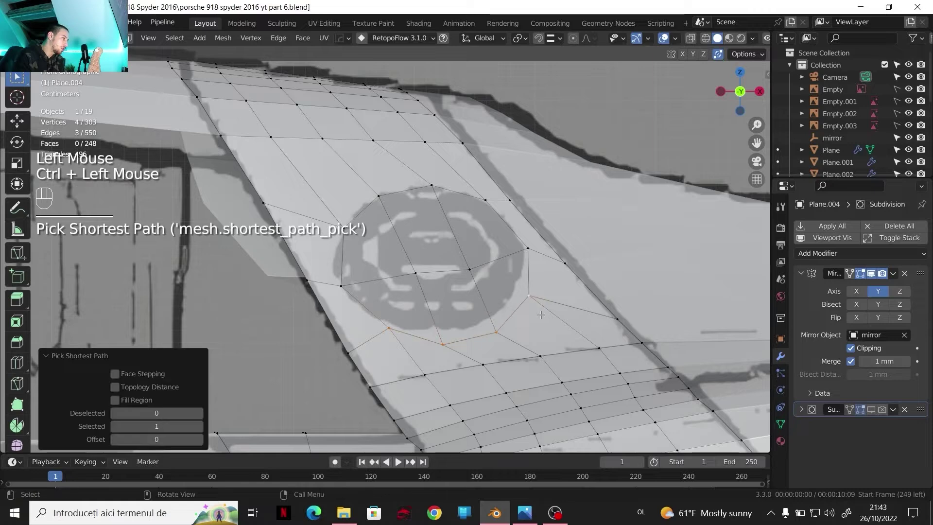
pyautogui.press('g')
pyautogui.press('g')
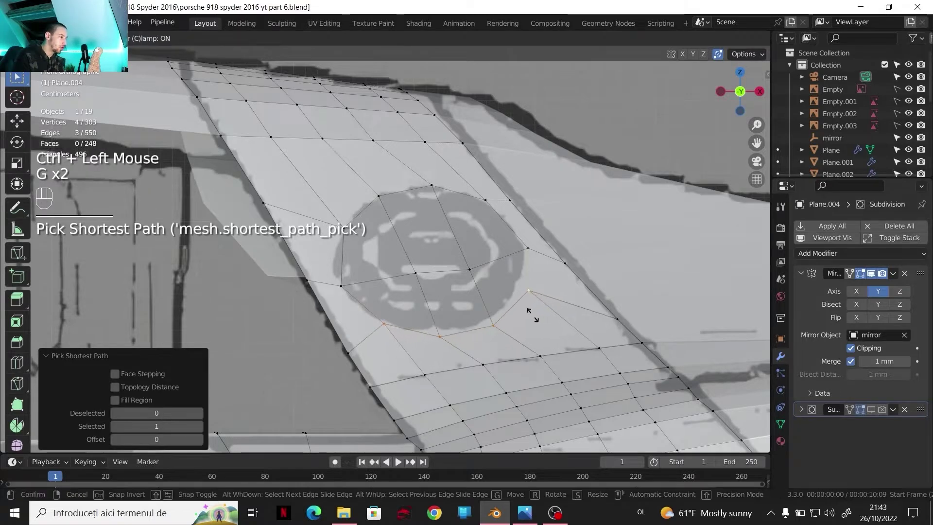
pyautogui.click(529, 312)
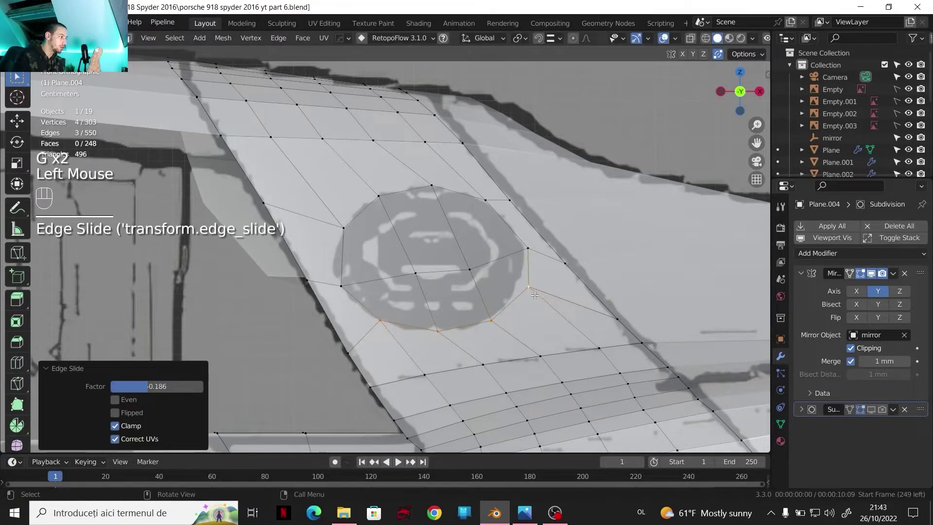
# Vertex-slide the circle's upper right-side vertex slightly inward onto the emblem's outline.
pyautogui.click(532, 290)
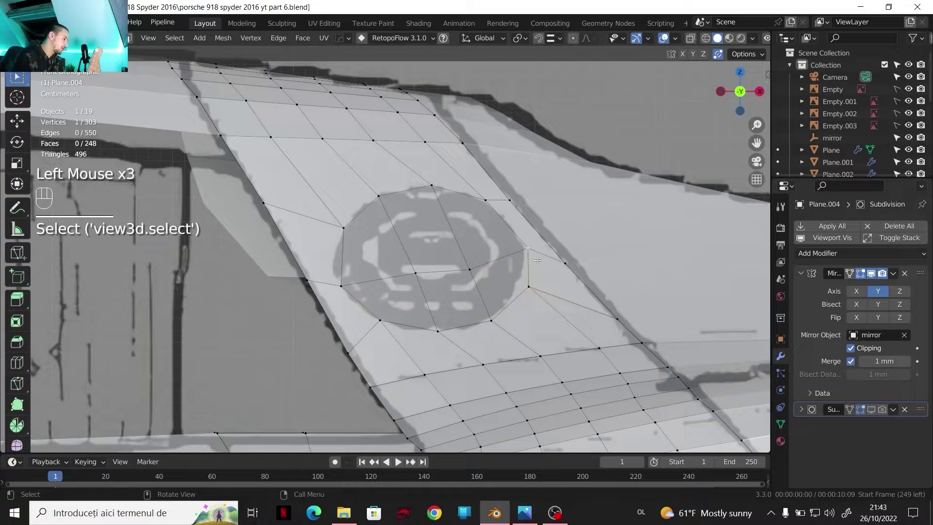
pyautogui.press('g')
pyautogui.press('g')
pyautogui.click(530, 297)
# Vertex-slide the circle's lower right-side vertex inward with a factor of about 0.257, and fine-tune it along the emblem's outline.
pyautogui.click(525, 290)
pyautogui.press('g')
pyautogui.press('g')
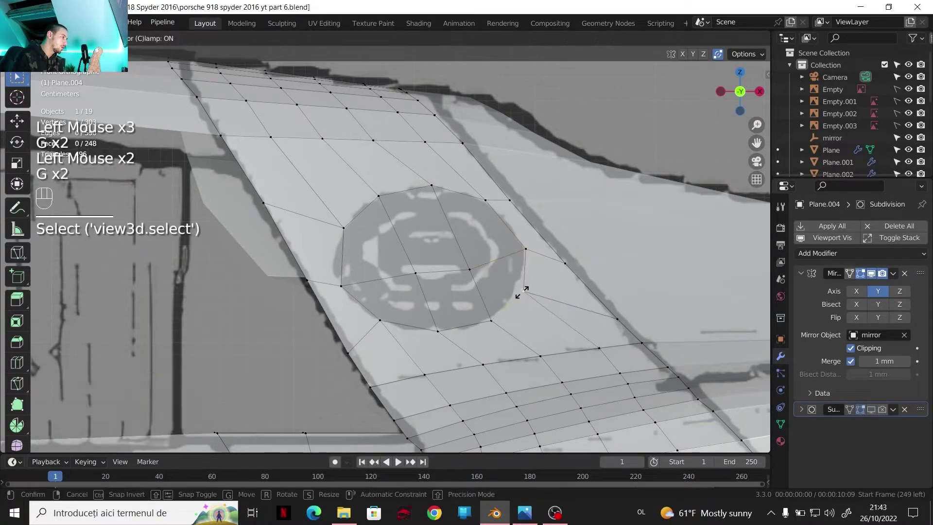
pyautogui.click(521, 290)
pyautogui.press('g')
pyautogui.press('g')
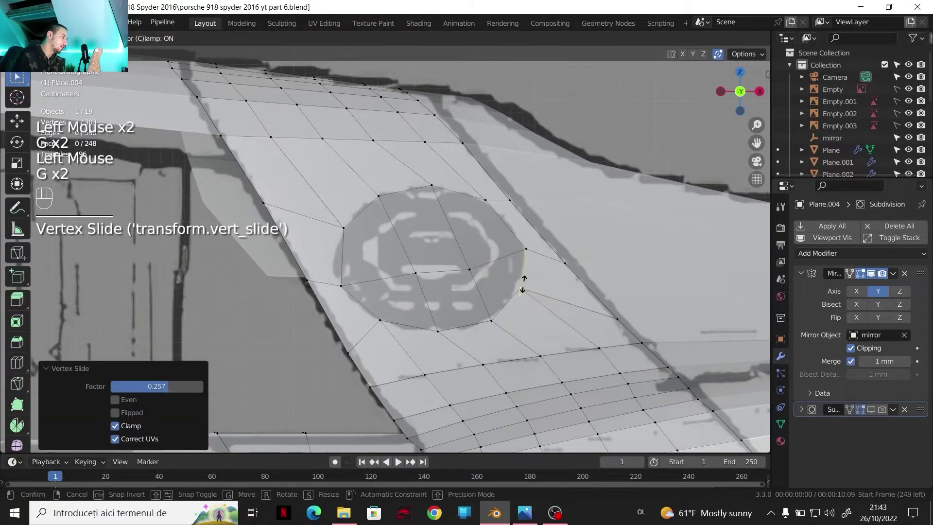
pyautogui.click(523, 284)
pyautogui.click(523, 286)
pyautogui.keyDown('shift'); pyautogui.click(523, 287); pyautogui.keyUp('shift')
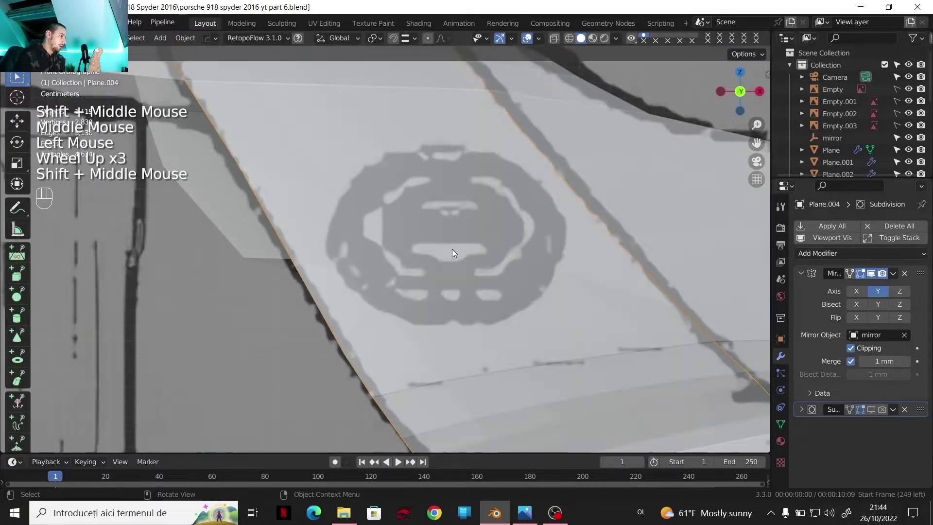
# Delete the six faces inside the circular edge loop on the side panel.
pyautogui.click(452, 249)
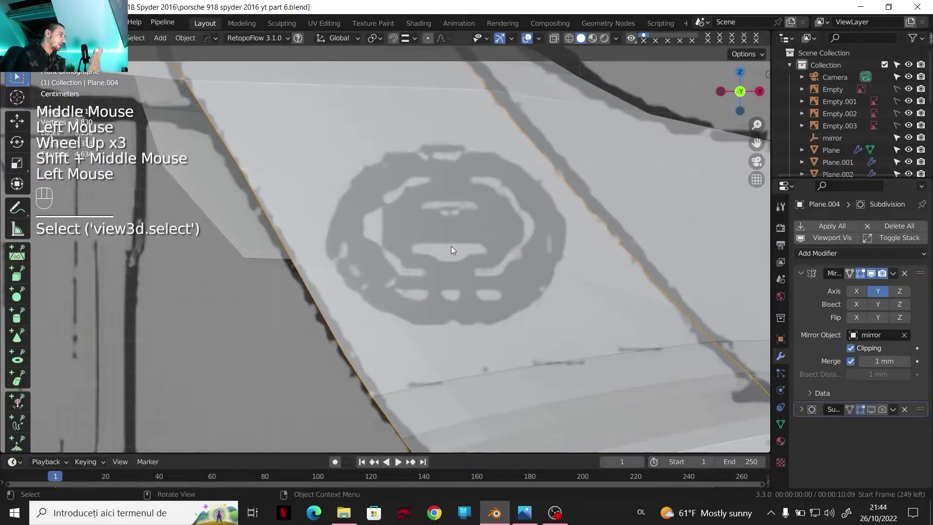
pyautogui.press('Tab')
pyautogui.click(445, 246)
pyautogui.press('3')
pyautogui.click(395, 214)
pyautogui.keyDown('shift'); pyautogui.click(452, 202); pyautogui.keyUp('shift')
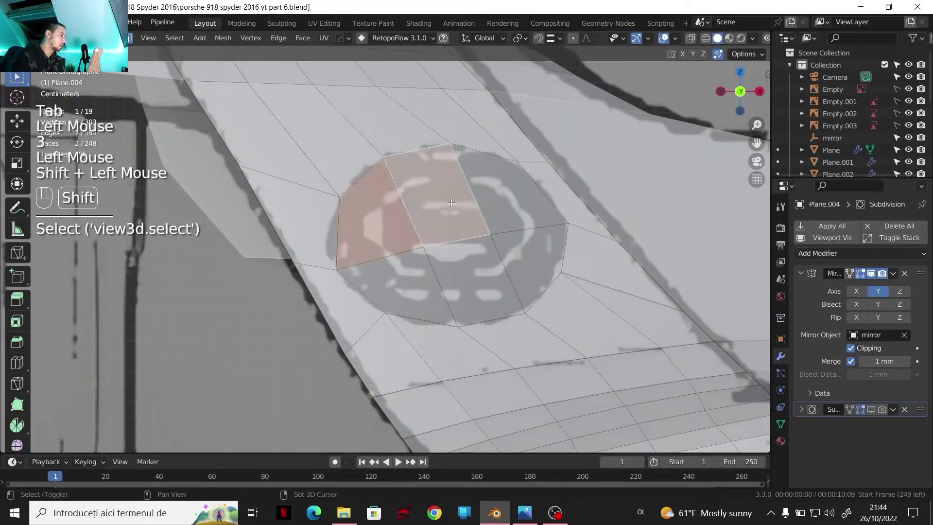
pyautogui.keyDown('shift'); pyautogui.click(520, 195); pyautogui.keyUp('shift')
pyautogui.keyDown('shift'); pyautogui.click(535, 263); pyautogui.keyUp('shift')
pyautogui.keyDown('shift'); pyautogui.click(474, 282); pyautogui.keyUp('shift')
pyautogui.keyDown('shift'); pyautogui.click(434, 284); pyautogui.keyUp('shift')
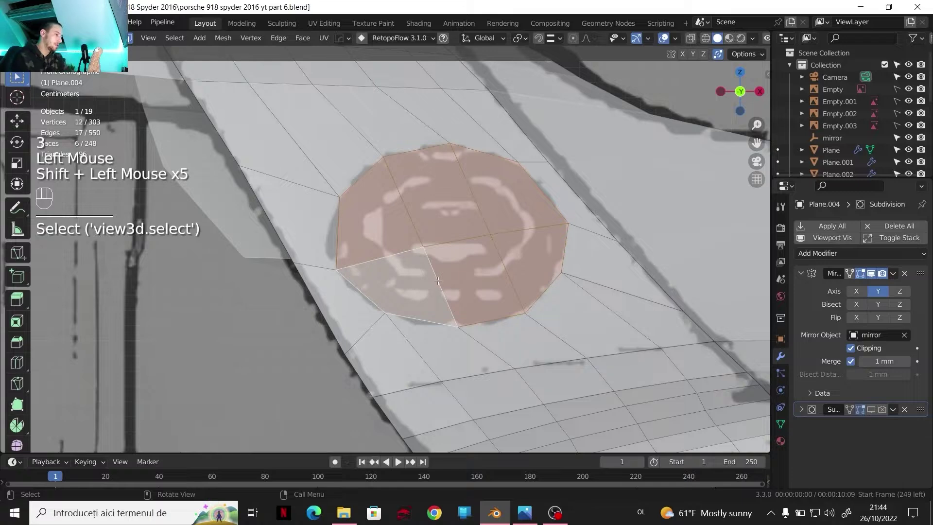
pyautogui.press('Delete')
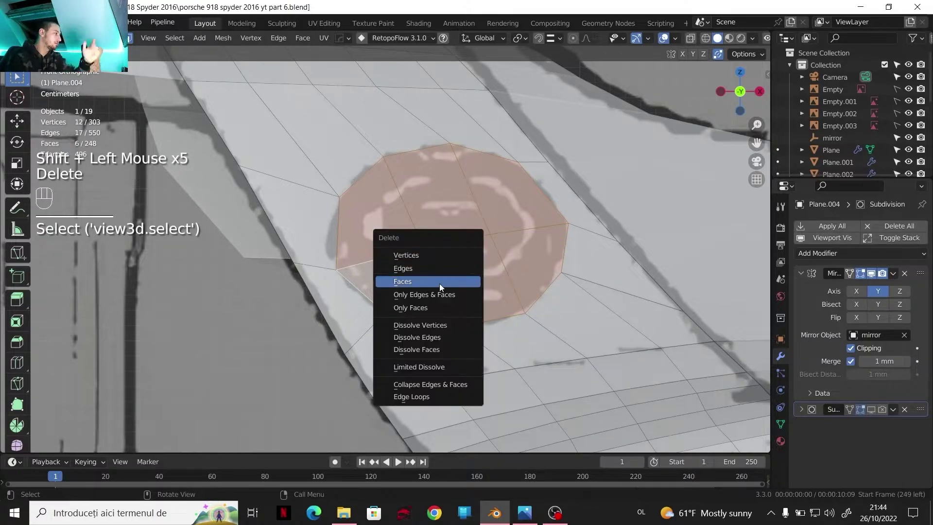
pyautogui.click(440, 282)
# Select the hole's boundary edge loop and snap the 3D cursor to its centre.
pyautogui.scroll(-3, 452, 267)
pyautogui.scroll(1, 452, 267)
pyautogui.press('Tab')
pyautogui.keyDown('shift'); pyautogui.scroll(1, 452, 267); pyautogui.keyUp('shift')
pyautogui.keyDown('shift'); pyautogui.moveTo(452, 267); pyautogui.dragTo(415, 281, button='middle'); pyautogui.keyUp('shift')
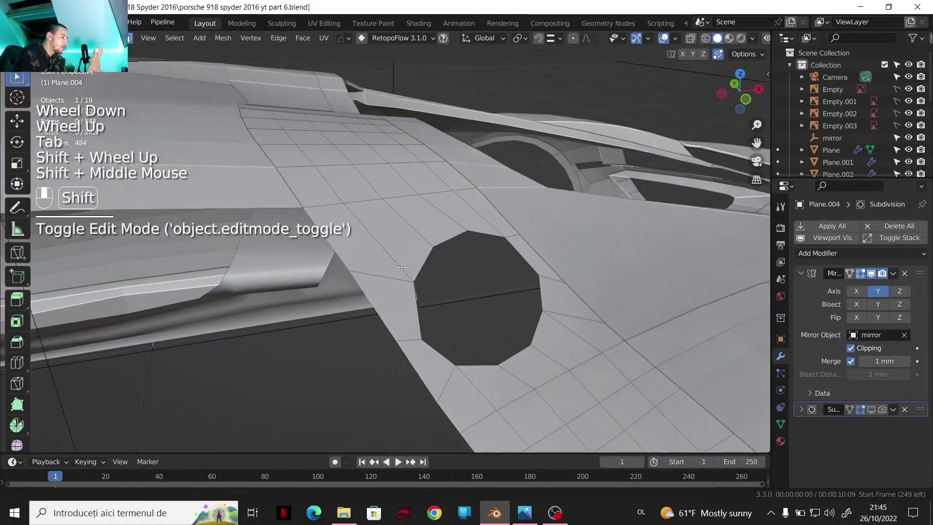
pyautogui.press('2')
pyautogui.keyDown('alt'); pyautogui.click(414, 281); pyautogui.keyUp('alt')
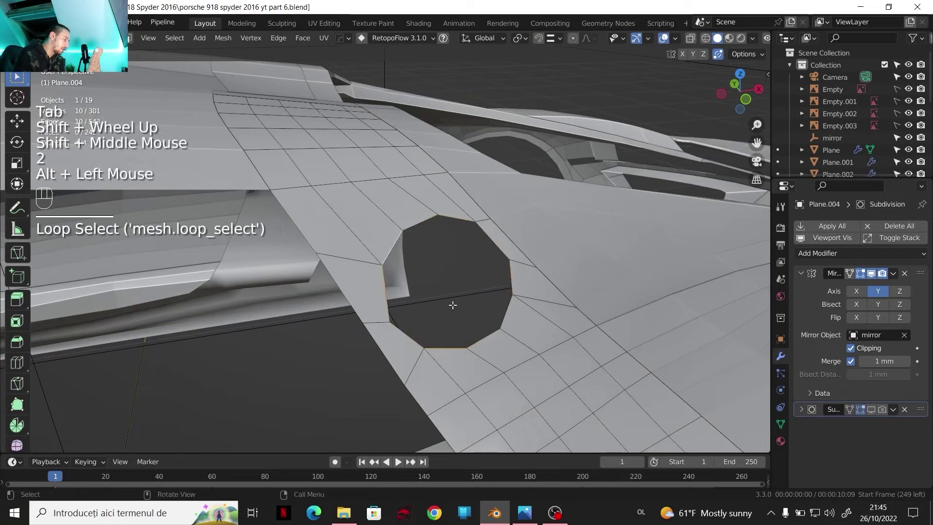
pyautogui.hotkey('shift', 's')
pyautogui.click(443, 375)
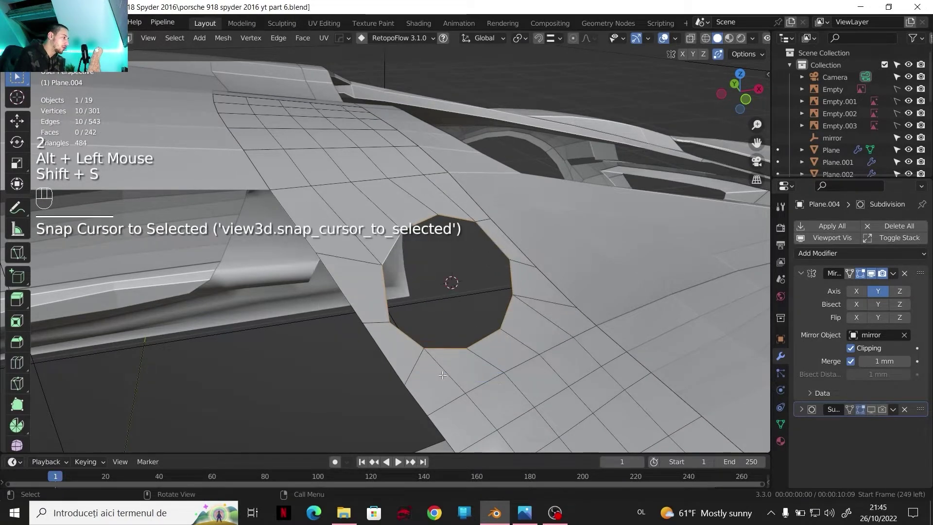
# Return to Object Mode and apply flat shading to the side panel.
pyautogui.moveTo(454, 297); pyautogui.dragTo(193, 50, button='middle')
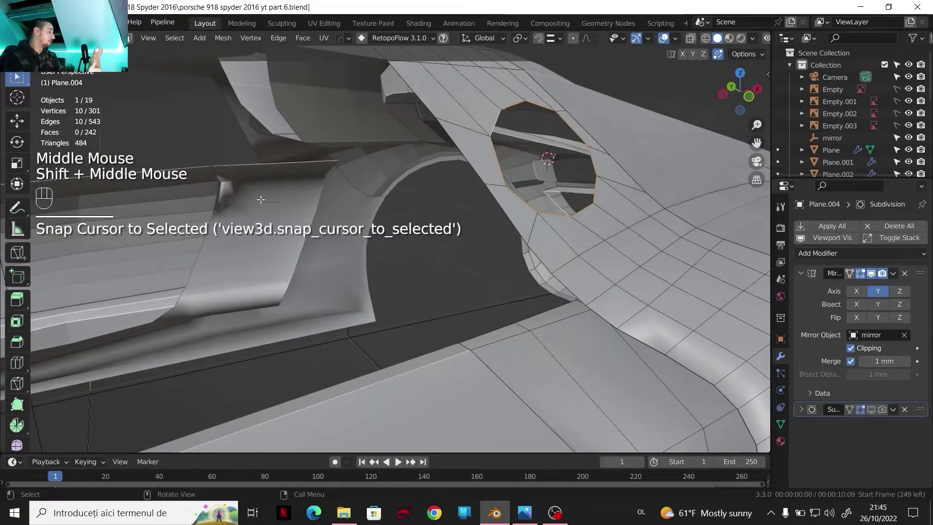
pyautogui.press('Tab')
pyautogui.keyDown('shift'); pyautogui.moveTo(307, 195); pyautogui.dragTo(169, 261, button='middle'); pyautogui.keyUp('shift')
pyautogui.rightClick(340, 214)
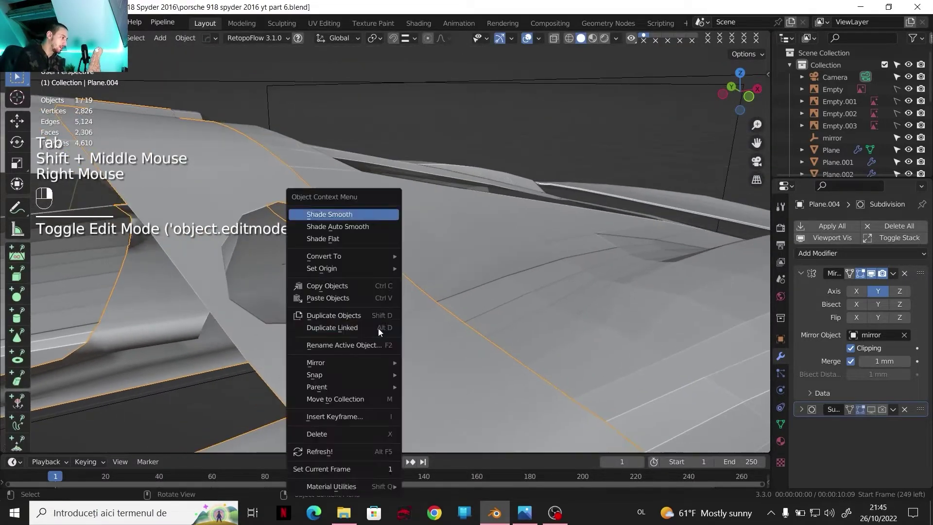
pyautogui.click(354, 237)
pyautogui.scroll(-4, 383, 306)
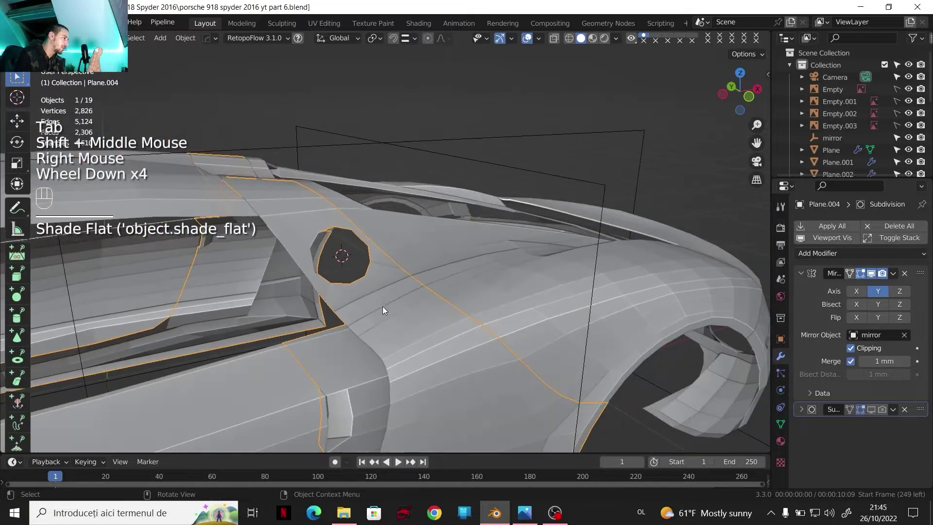
# Add a cylinder at the hole's centre with 16 vertices and a radius of 70 mm.
pyautogui.scroll(3, 369, 284)
pyautogui.hotkey('shift', 'a')
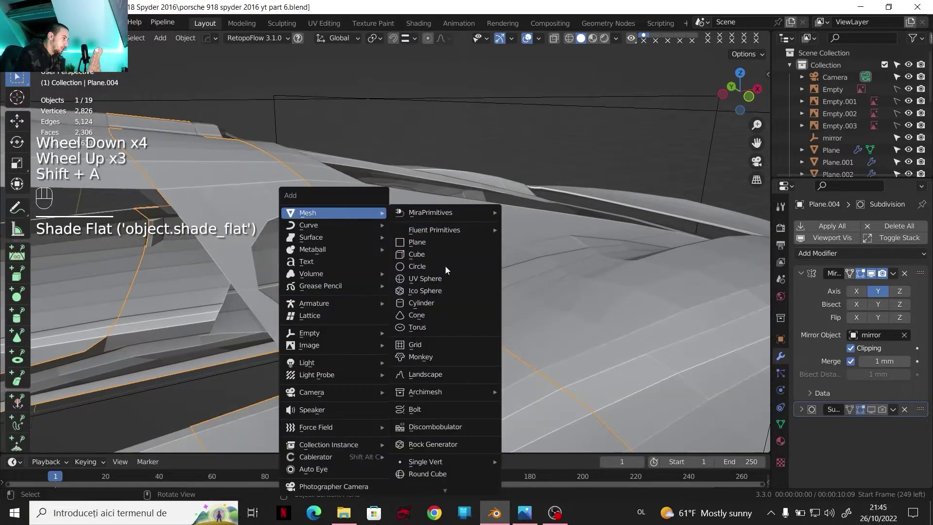
pyautogui.click(436, 302)
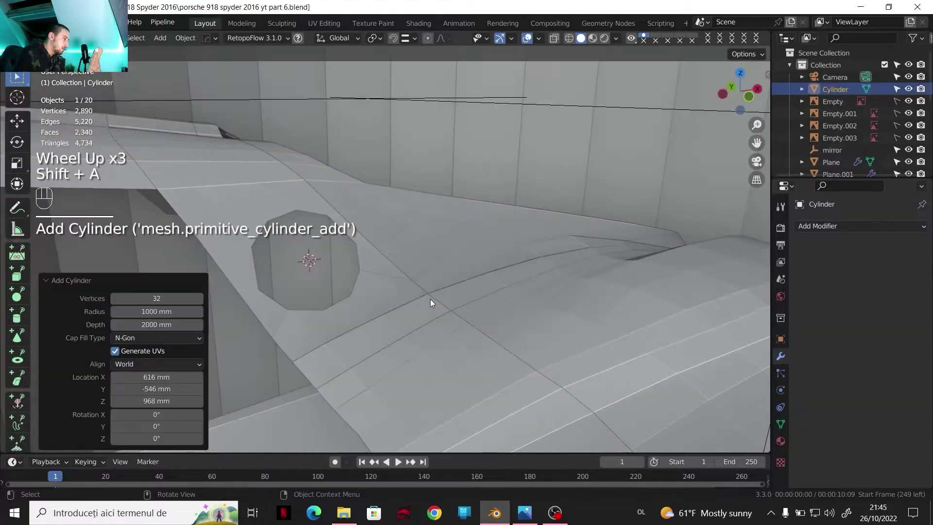
pyautogui.click(162, 300)
pyautogui.click(162, 312)
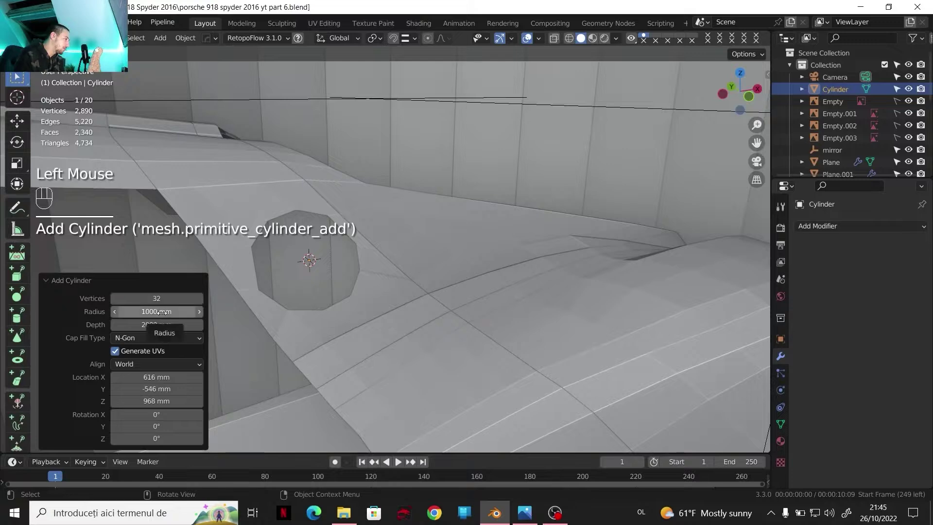
pyautogui.moveTo(162, 311); pyautogui.dragTo(111, 312)
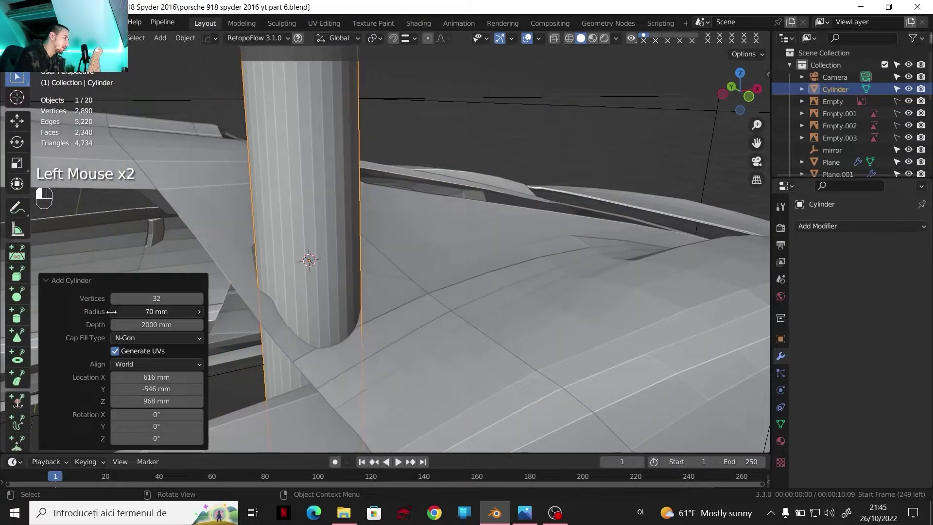
pyautogui.click(163, 299)
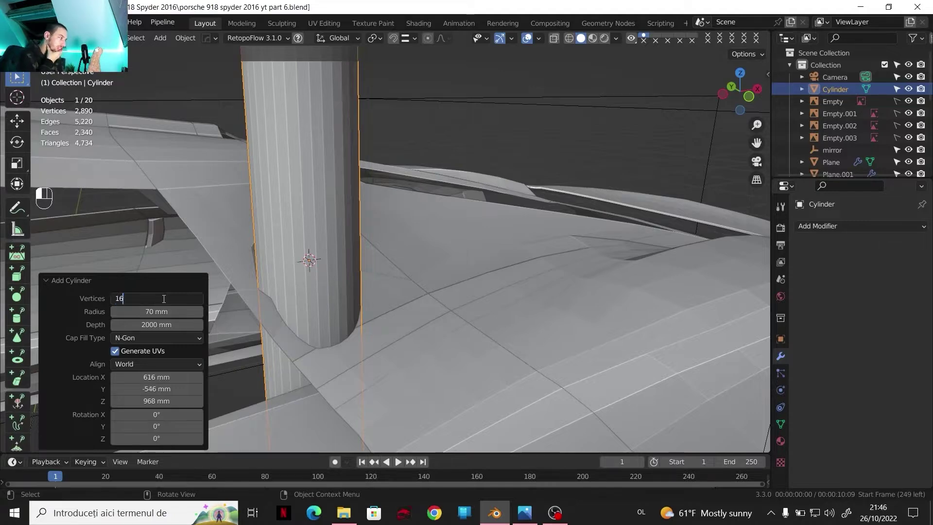
pyautogui.press('Return')
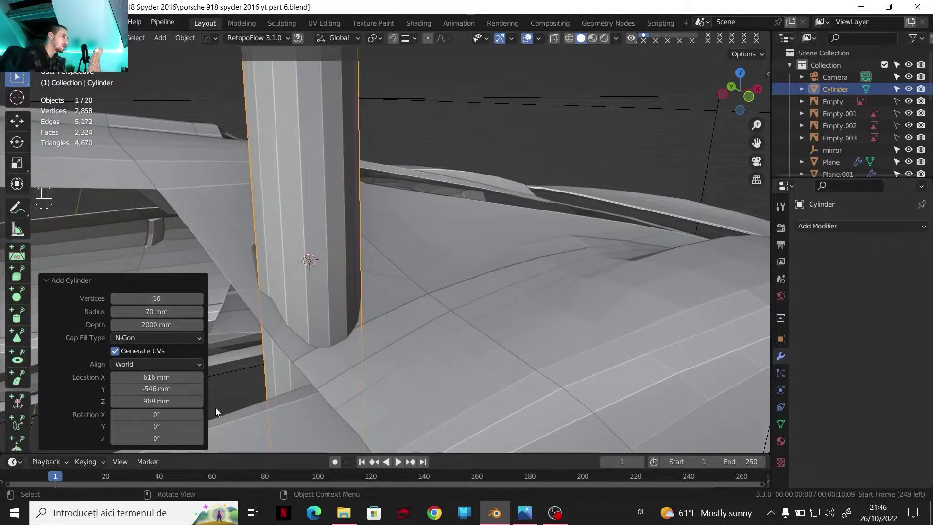
# In the side view, tilt the new cylinder toward the panel's slope with an X rotation of 60°.
pyautogui.scroll(1, 739, 118)
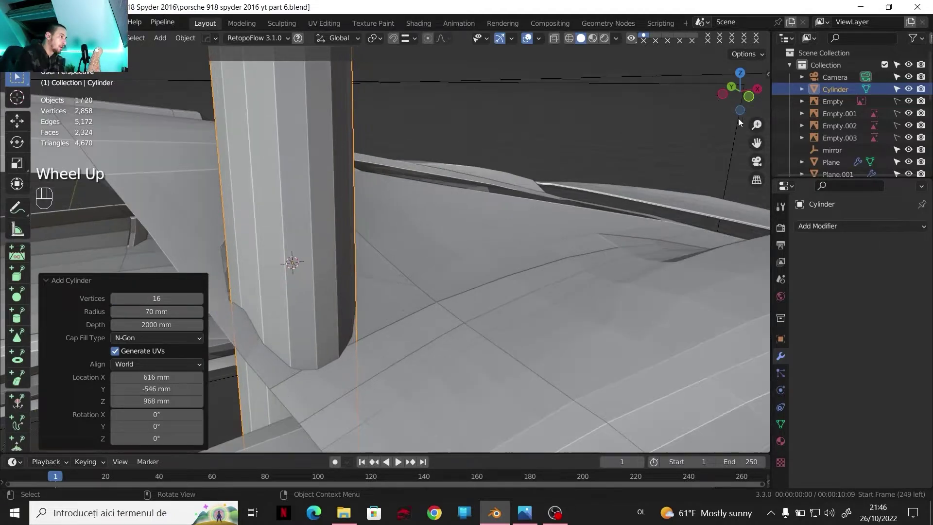
pyautogui.click(748, 93)
pyautogui.scroll(1, 351, 252)
pyautogui.keyDown('shift'); pyautogui.moveTo(351, 253); pyautogui.dragTo(410, 240, button='middle'); pyautogui.keyUp('shift')
pyautogui.scroll(1, 394, 275)
pyautogui.scroll(-2, 390, 281)
pyautogui.click(718, 88)
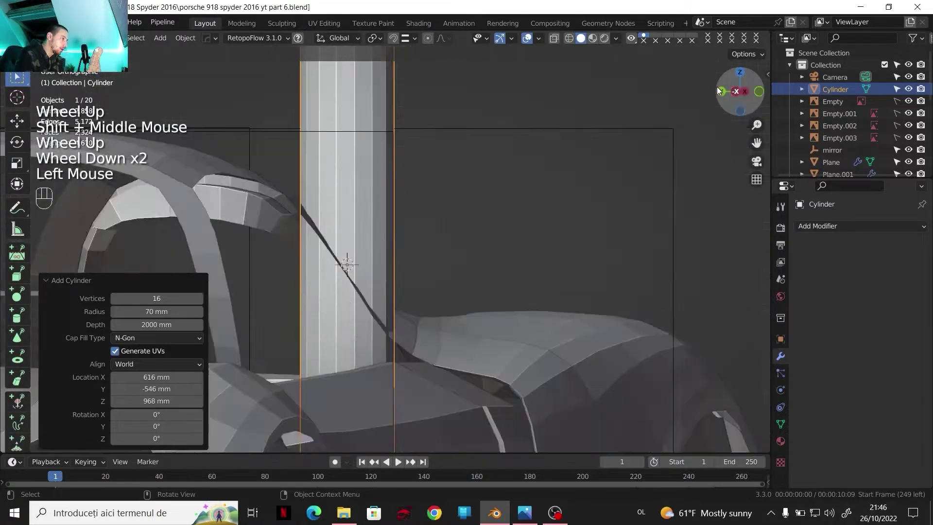
pyautogui.scroll(3, 506, 202)
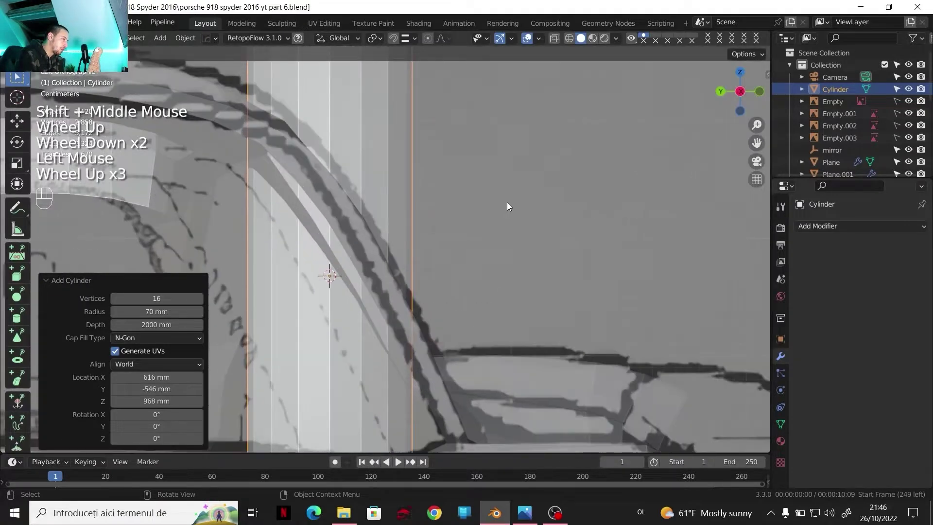
pyautogui.moveTo(164, 415); pyautogui.dragTo(474, 31)
pyautogui.click(164, 416)
pyautogui.write('6')
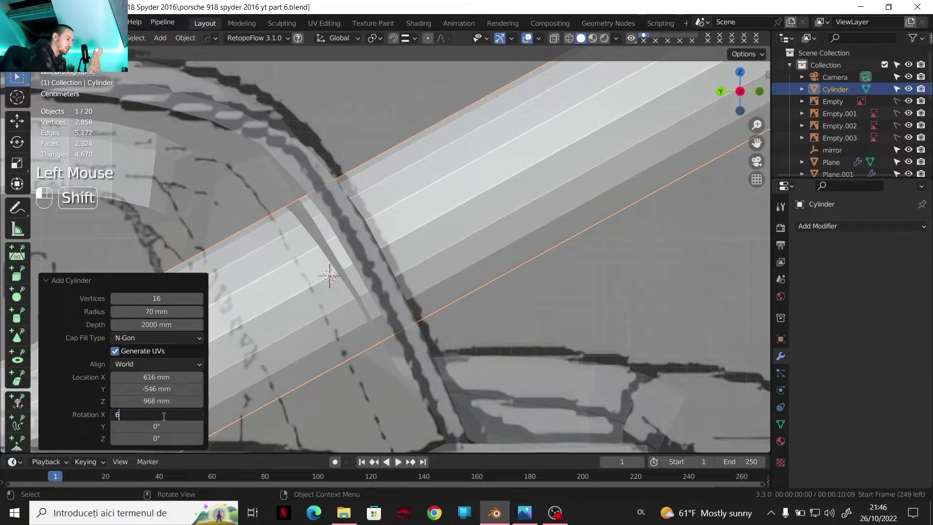
pyautogui.write('0')
pyautogui.click(83, 388)
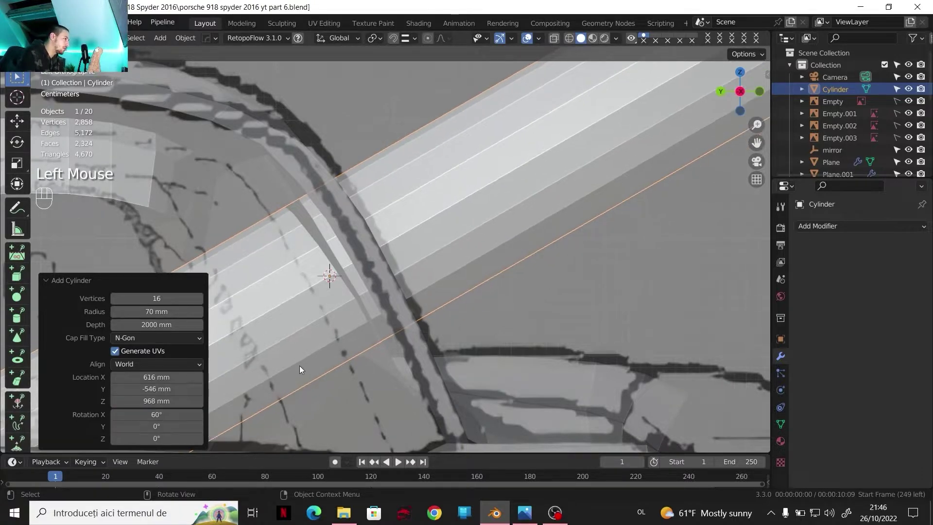
# Compare the cylinder with the blueprint emblem in the front view and reduce its depth to 30 mm.
pyautogui.scroll(-2, 299, 365)
pyautogui.moveTo(408, 330); pyautogui.dragTo(341, 318, button='middle')
pyautogui.keyDown('shift'); pyautogui.moveTo(340, 319); pyautogui.dragTo(384, 316, button='middle'); pyautogui.keyUp('shift')
pyautogui.moveTo(384, 316); pyautogui.dragTo(260, 318, button='middle')
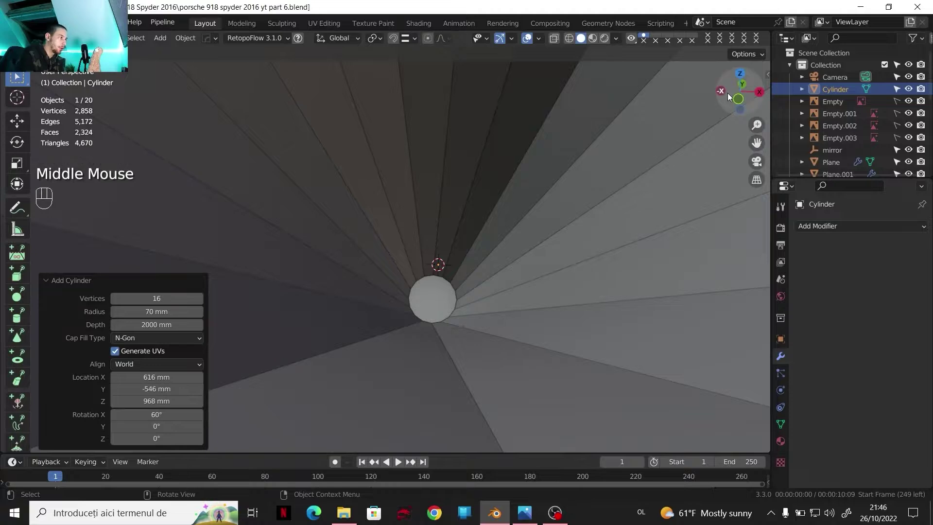
pyautogui.click(738, 99)
pyautogui.scroll(2, 469, 246)
pyautogui.keyDown('shift'); pyautogui.moveTo(535, 219); pyautogui.dragTo(469, 246, button='middle'); pyautogui.keyUp('shift')
pyautogui.scroll(1, 469, 246)
pyautogui.scroll(-4, 472, 254)
pyautogui.scroll(2, 462, 259)
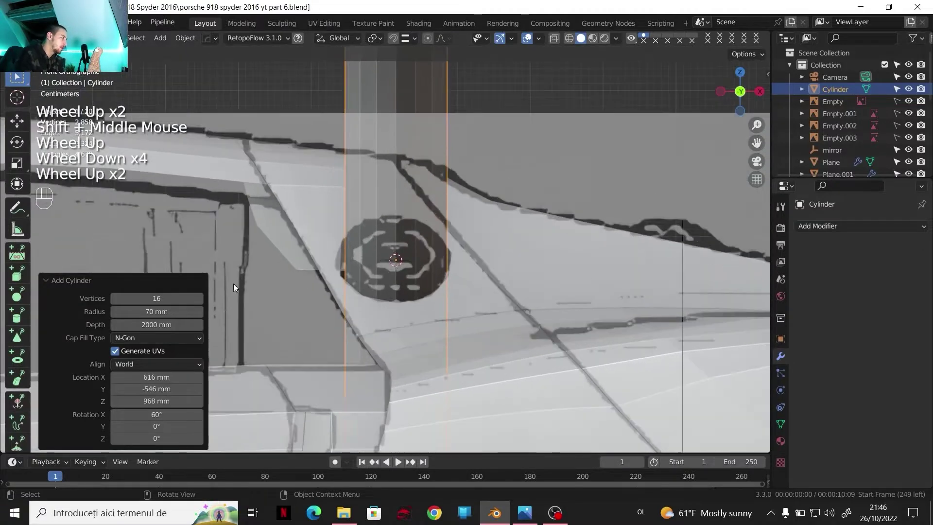
pyautogui.moveTo(156, 324); pyautogui.dragTo(25, 320)
# In the side view, rotate the cylinder by about -0.692° around the X axis to match the panel's slope.
pyautogui.click(720, 92)
pyautogui.scroll(1, 496, 224)
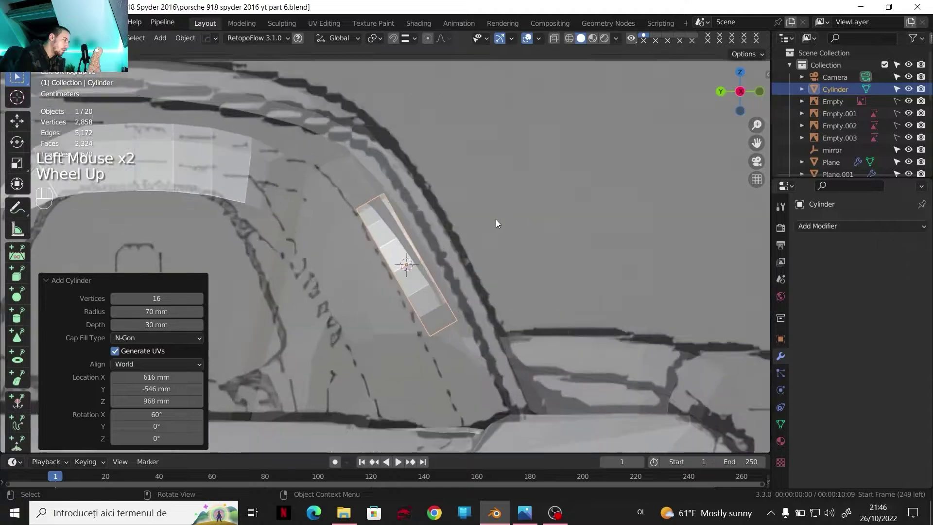
pyautogui.scroll(2, 494, 221)
pyautogui.keyDown('shift'); pyautogui.moveTo(482, 227); pyautogui.dragTo(421, 195, button='middle'); pyautogui.keyUp('shift')
pyautogui.scroll(1, 421, 195)
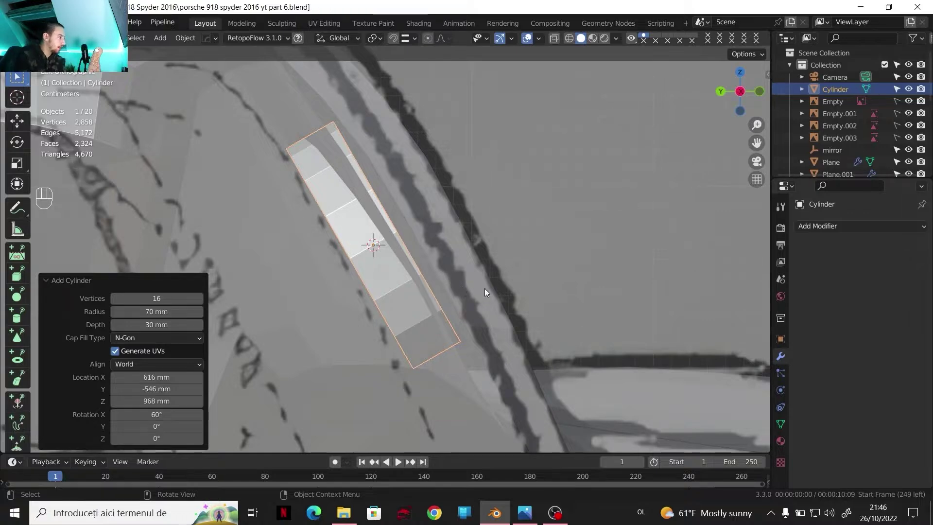
pyautogui.press('r')
pyautogui.press('x')
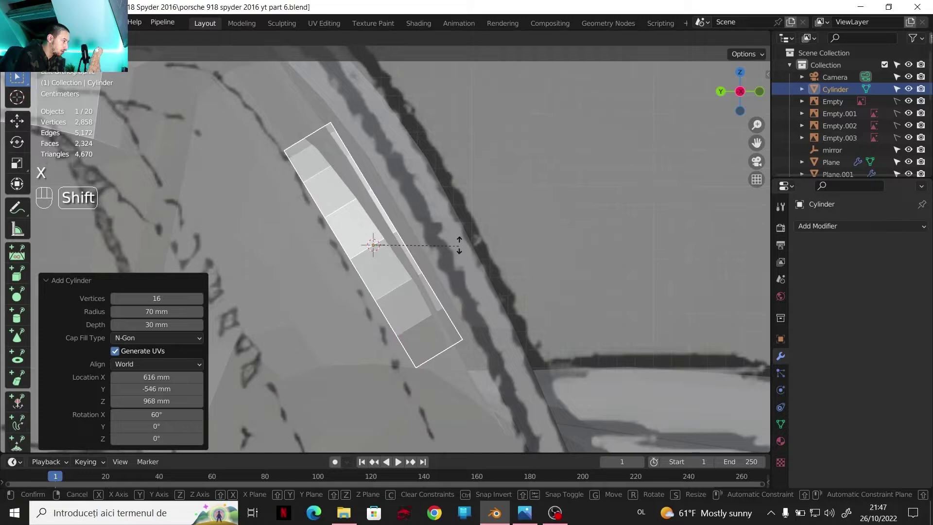
pyautogui.keyDown('shift'); pyautogui.click(466, 207); pyautogui.keyUp('shift')
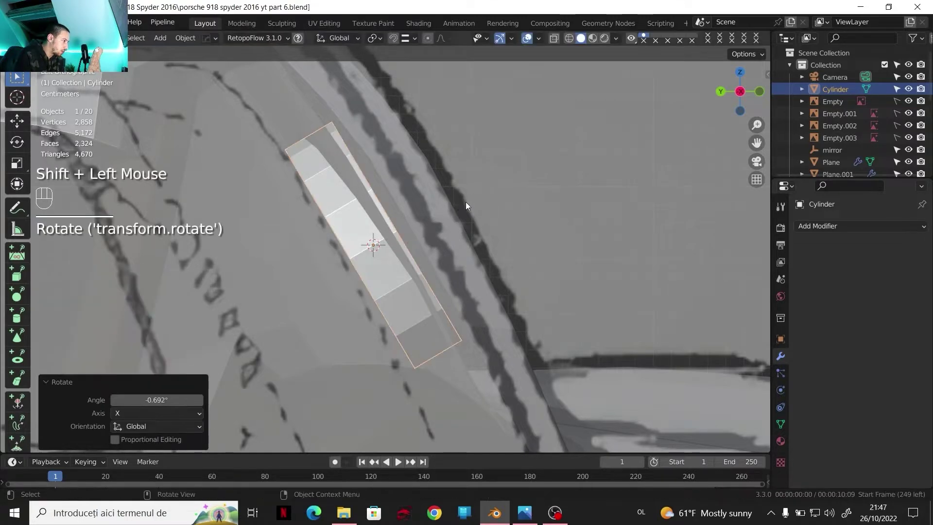
# Examine from above how the cylinder sits in the panel's hole, with the viewport overlays hidden.
pyautogui.scroll(-1, 463, 205)
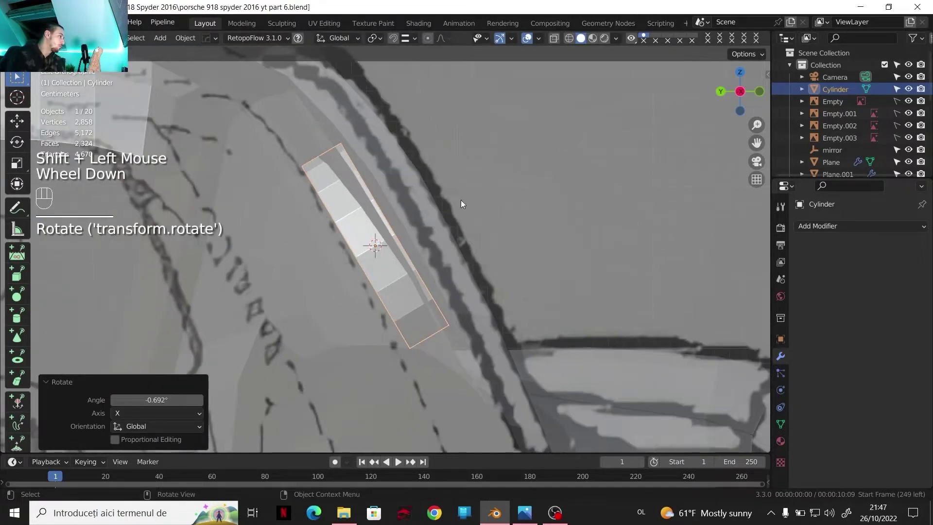
pyautogui.moveTo(444, 203); pyautogui.dragTo(647, 89, button='middle')
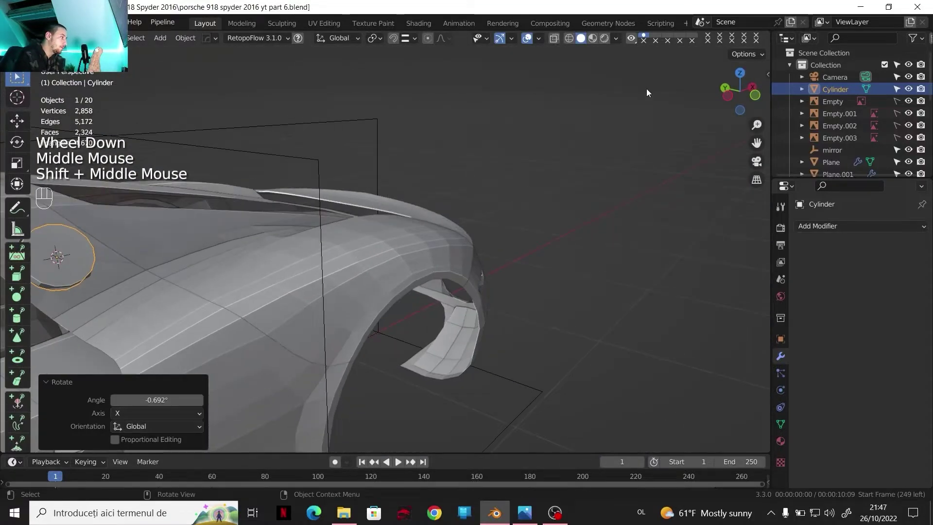
pyautogui.click(736, 70)
pyautogui.keyDown('shift'); pyautogui.moveTo(515, 147); pyautogui.dragTo(450, 167, button='middle'); pyautogui.keyUp('shift')
pyautogui.scroll(3, 333, 227)
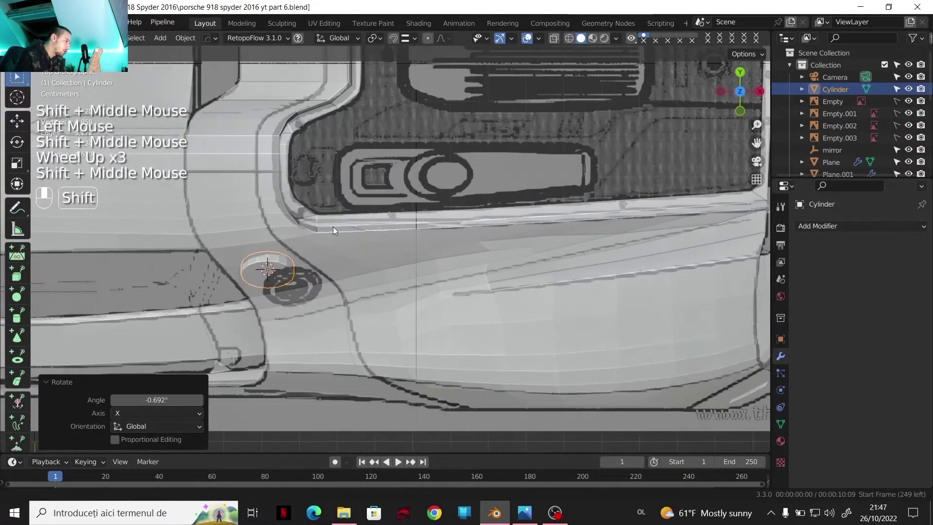
pyautogui.scroll(5, 448, 237)
pyautogui.moveTo(334, 226)
pyautogui.keyDown('shift'); pyautogui.mouseDown(button='middle')
pyautogui.moveTo(449, 237)
pyautogui.moveTo(424, 266)
pyautogui.moveTo(420, 292)
pyautogui.mouseUp(button='middle'); pyautogui.keyUp('shift')
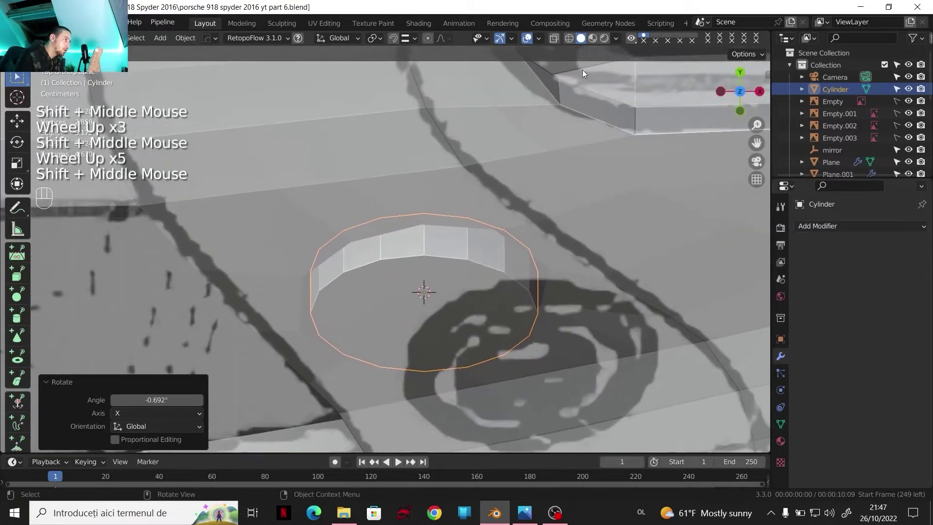
pyautogui.click(569, 38)
pyautogui.click(581, 38)
pyautogui.click(527, 39)
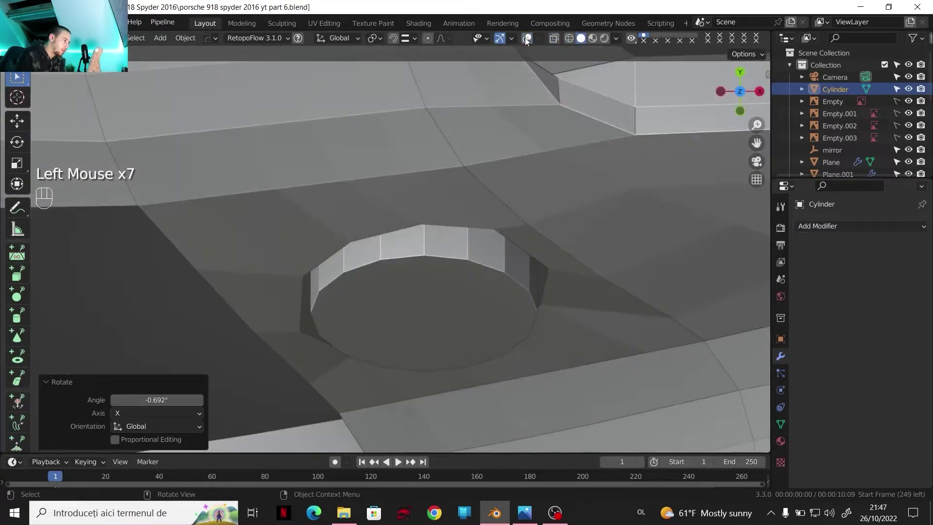
# Rotate the cylinder by about 2.49° around the global Z axis to align it with the panel's hole.
pyautogui.click(441, 260)
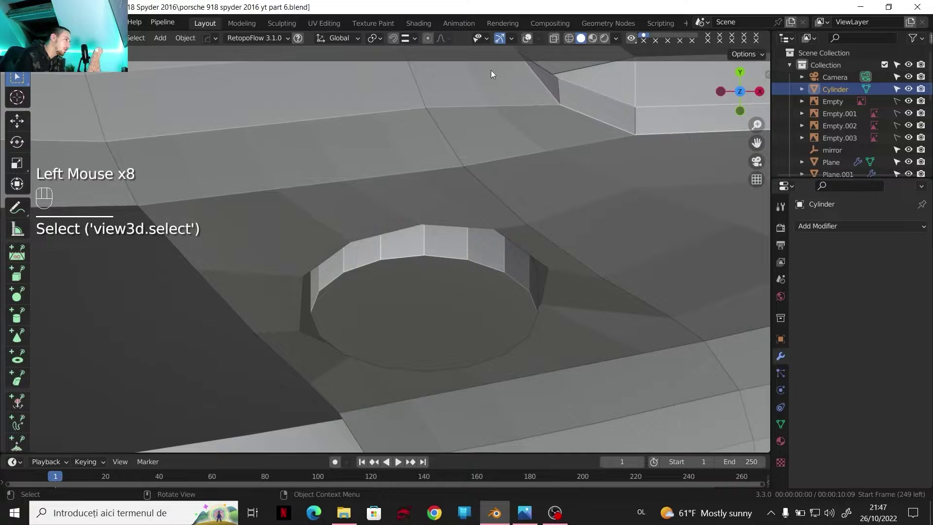
pyautogui.press('r')
pyautogui.press('z')
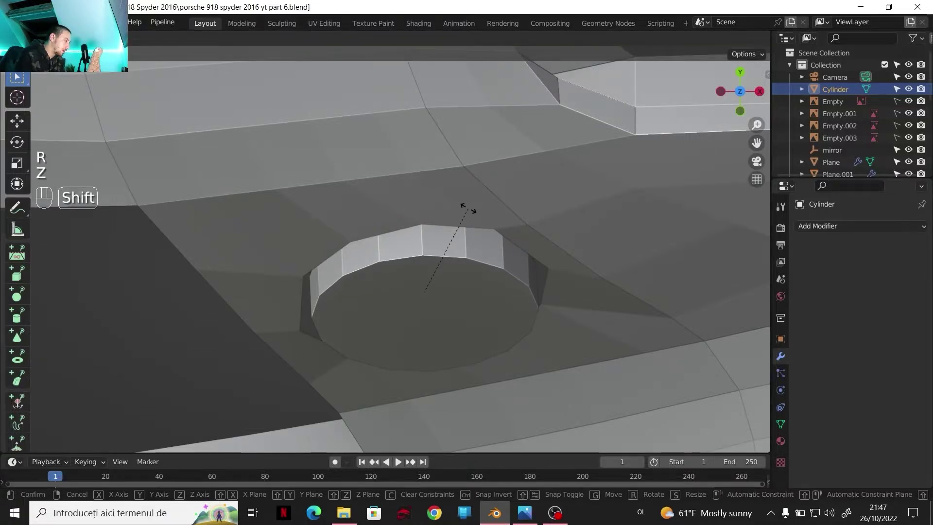
pyautogui.keyDown('shift'); pyautogui.click(468, 210); pyautogui.keyUp('shift')
# Move the cylinder about -16.5 mm along its local Z axis, sinking it into the panel's hole.
pyautogui.click(741, 111)
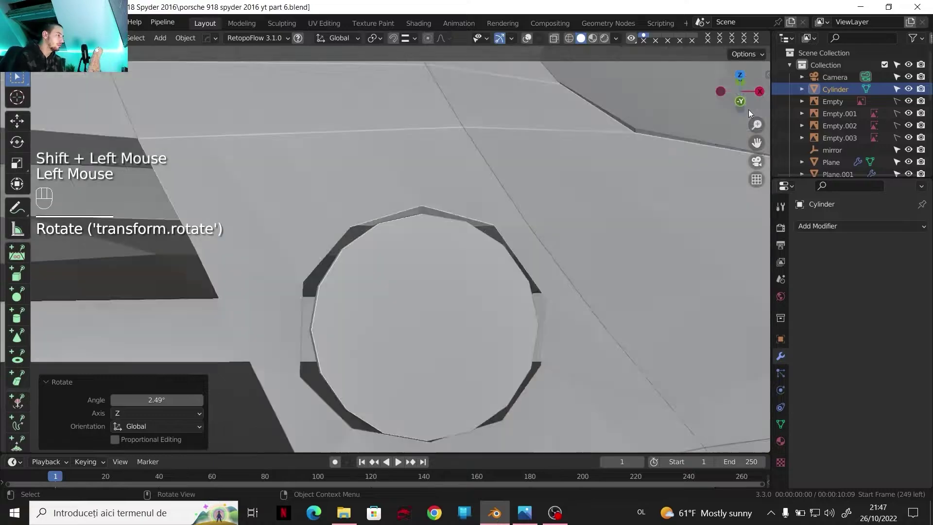
pyautogui.scroll(-2, 523, 237)
pyautogui.moveTo(523, 237); pyautogui.dragTo(538, 158, button='middle')
pyautogui.keyDown('shift'); pyautogui.scroll(-1, 508, 199); pyautogui.keyUp('shift')
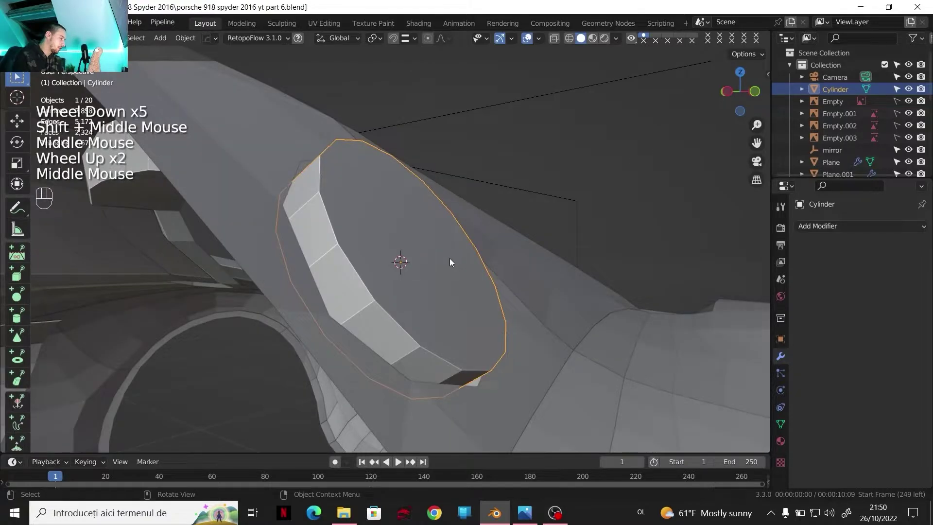
pyautogui.press('g')
pyautogui.press('z')
pyautogui.press('z')
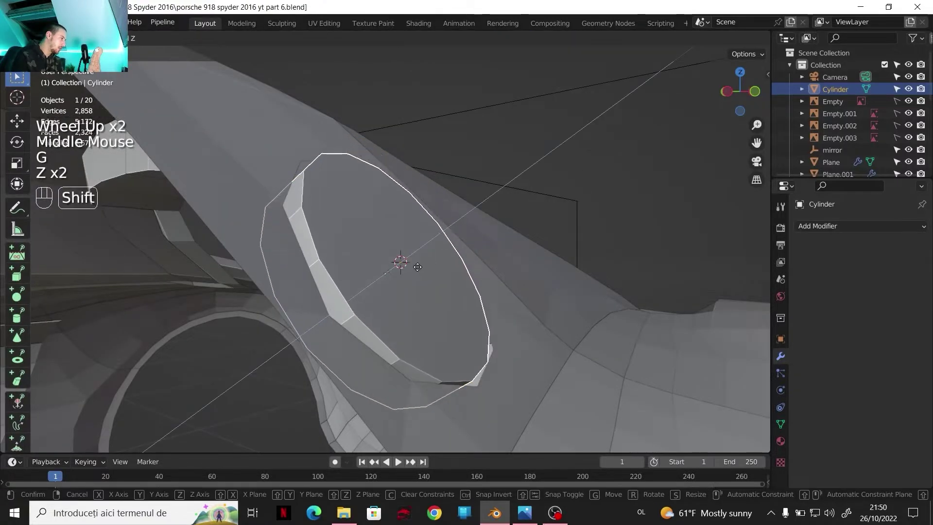
pyautogui.keyDown('shift'); pyautogui.click(418, 267); pyautogui.keyUp('shift')
pyautogui.click(725, 93)
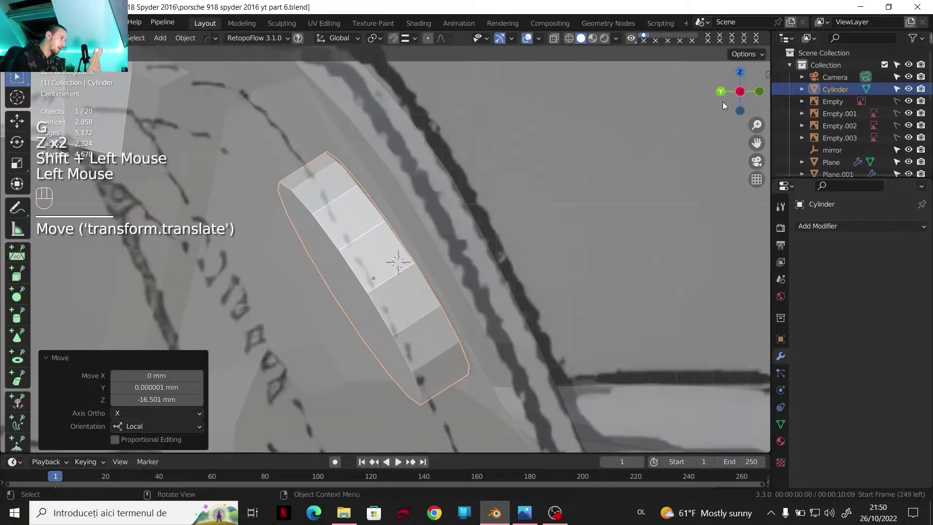
# Rotate the cylinder by about -1.7° around the global X axis to follow the panel's slope.
pyautogui.moveTo(508, 249); pyautogui.dragTo(518, 258, button='middle')
pyautogui.press('r')
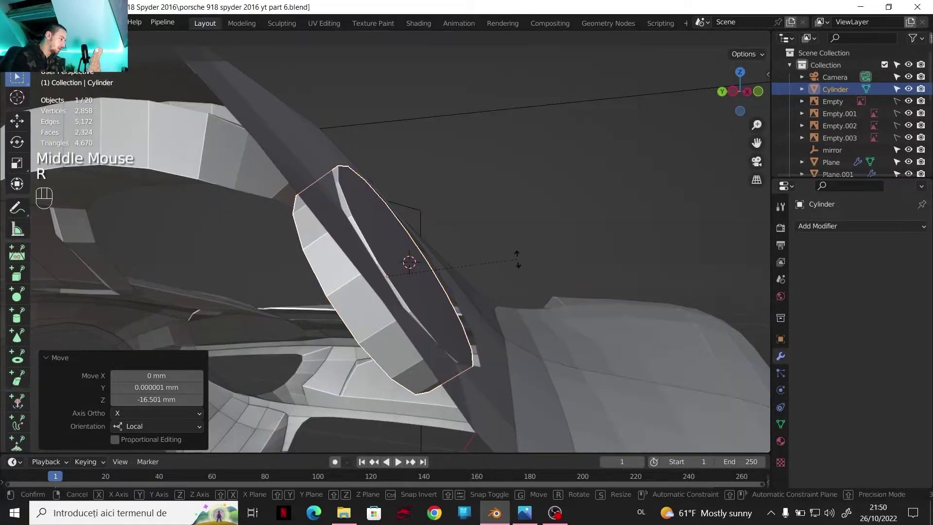
pyautogui.press('x')
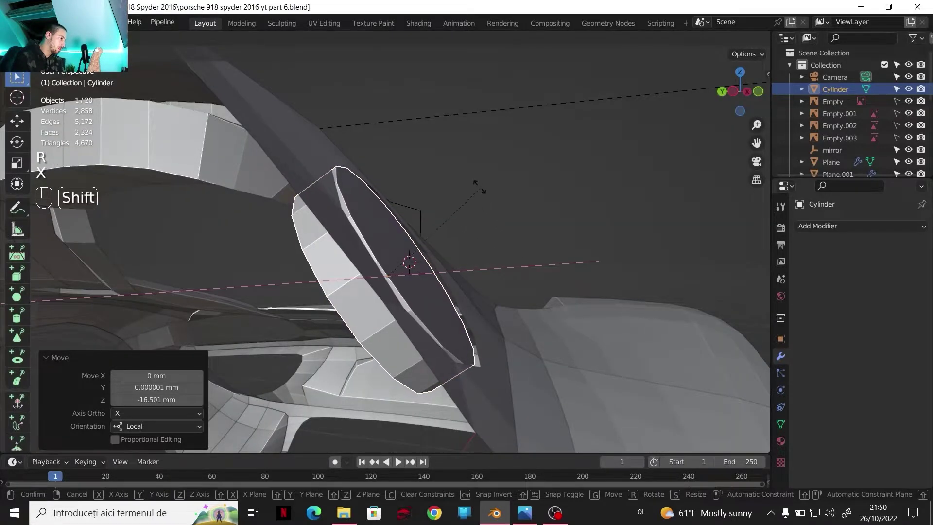
pyautogui.keyDown('shift'); pyautogui.click(453, 174); pyautogui.keyUp('shift')
# Rotate the cylinder by about -0.871° around the global Z axis to even out its fit in the hole.
pyautogui.moveTo(453, 174); pyautogui.dragTo(433, 243, button='middle')
pyautogui.moveTo(433, 243); pyautogui.dragTo(474, 270, button='middle')
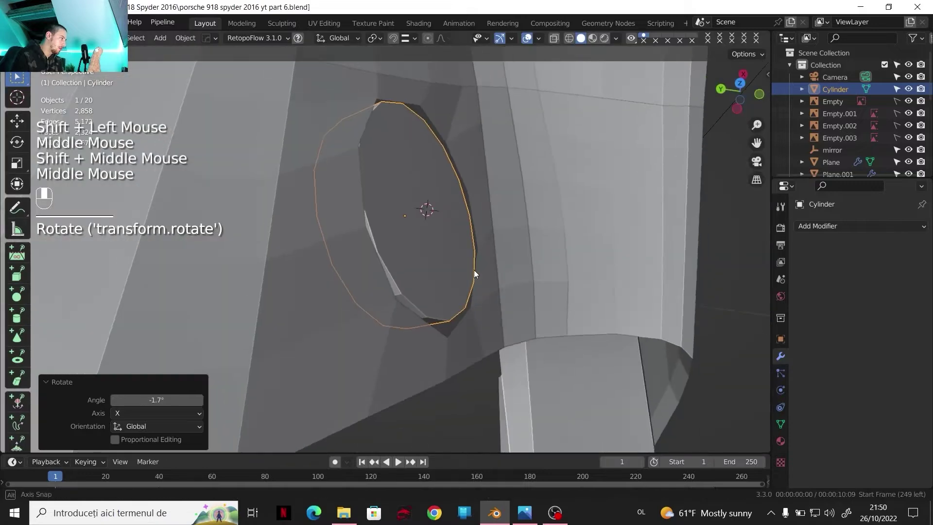
pyautogui.press('r')
pyautogui.press('z')
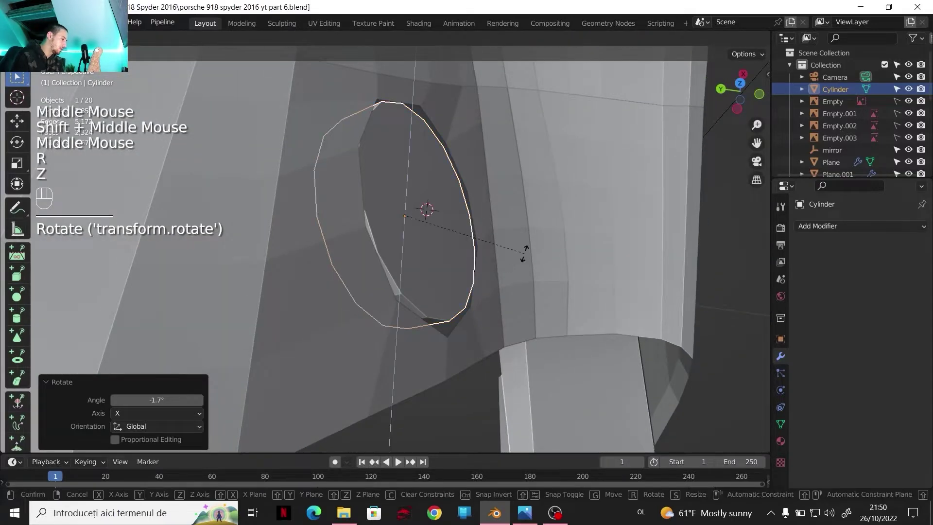
pyautogui.keyDown('shift'); pyautogui.click(476, 309); pyautogui.keyUp('shift')
# Adjust the cylinder's position along its local Z axis and check its fit in the panel's hole from several angles.
pyautogui.press('g')
pyautogui.press('z')
pyautogui.press('z')
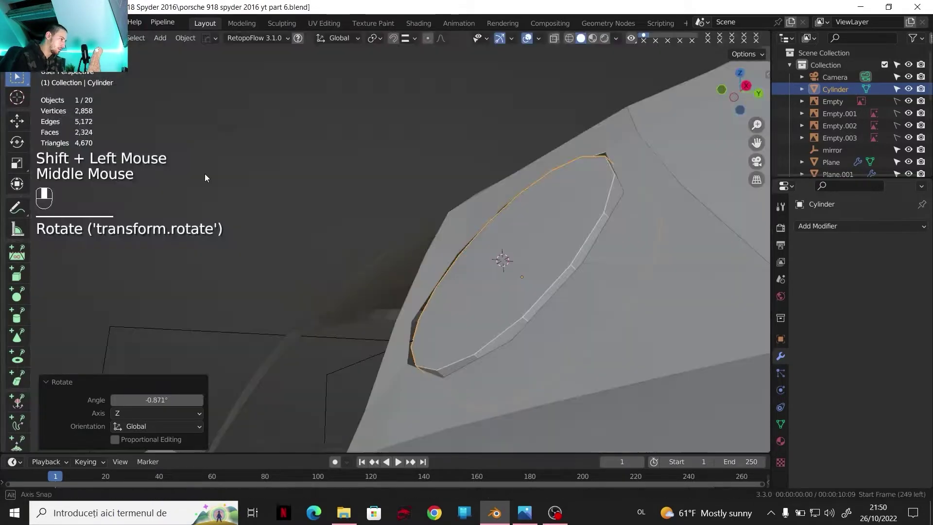
pyautogui.moveTo(205, 174); pyautogui.dragTo(401, 260, button='middle')
pyautogui.scroll(-2, 392, 251)
pyautogui.keyDown('shift'); pyautogui.moveTo(401, 260); pyautogui.dragTo(408, 269, button='middle'); pyautogui.keyUp('shift')
pyautogui.scroll(1, 414, 275)
pyautogui.moveTo(408, 268); pyautogui.dragTo(560, 215, button='middle')
pyautogui.scroll(1, 450, 286)
pyautogui.scroll(-2, 449, 286)
pyautogui.scroll(1, 446, 280)
pyautogui.keyDown('shift'); pyautogui.moveTo(439, 268); pyautogui.dragTo(360, 287, button='middle'); pyautogui.keyUp('shift')
# In Edit Mode, add one centred loop cut around the cylinder's side wall.
pyautogui.press('Tab')
pyautogui.keyDown('shift'); pyautogui.moveTo(360, 287); pyautogui.dragTo(340, 272, button='middle'); pyautogui.keyUp('shift')
pyautogui.moveTo(340, 272); pyautogui.dragTo(321, 258, button='middle')
pyautogui.hotkey('ctrl', 'r')
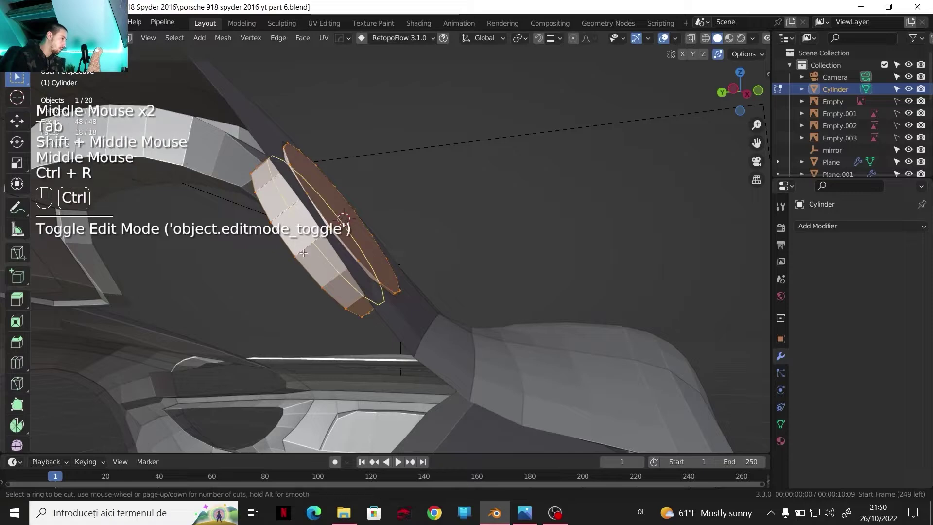
pyautogui.click(314, 235)
pyautogui.rightClick(319, 229)
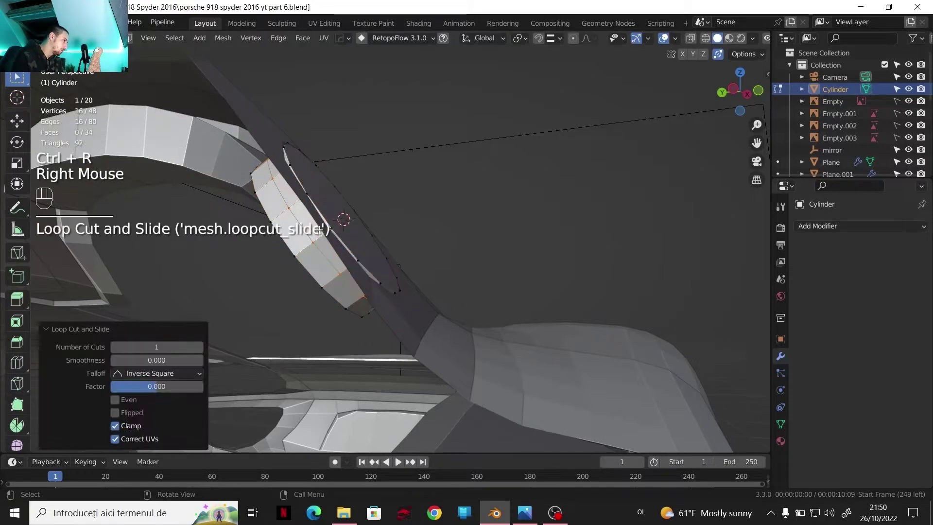
# Scale the cylinder's outer cap face down to about 0.861 to bevel its rim.
pyautogui.moveTo(324, 226); pyautogui.dragTo(394, 215, button='middle')
pyautogui.scroll(3, 325, 243)
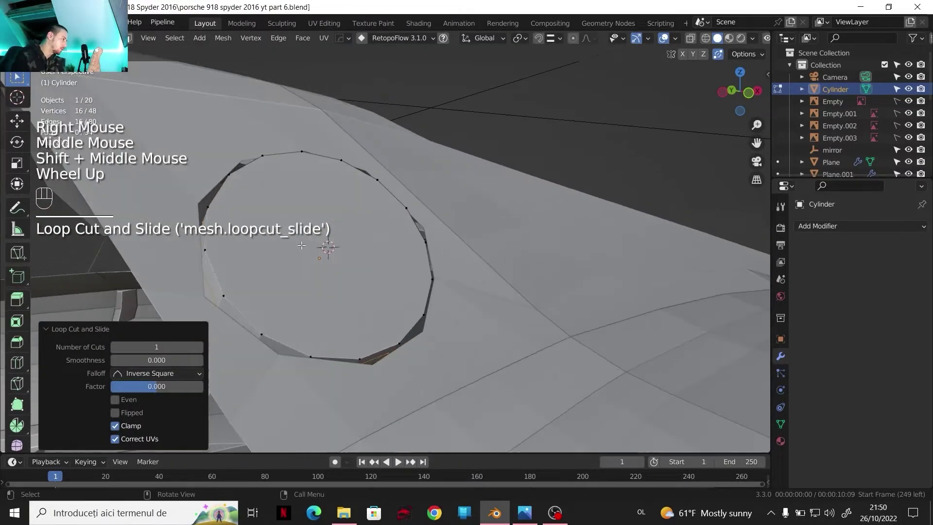
pyautogui.press('3')
pyautogui.click(296, 245)
pyautogui.press('s')
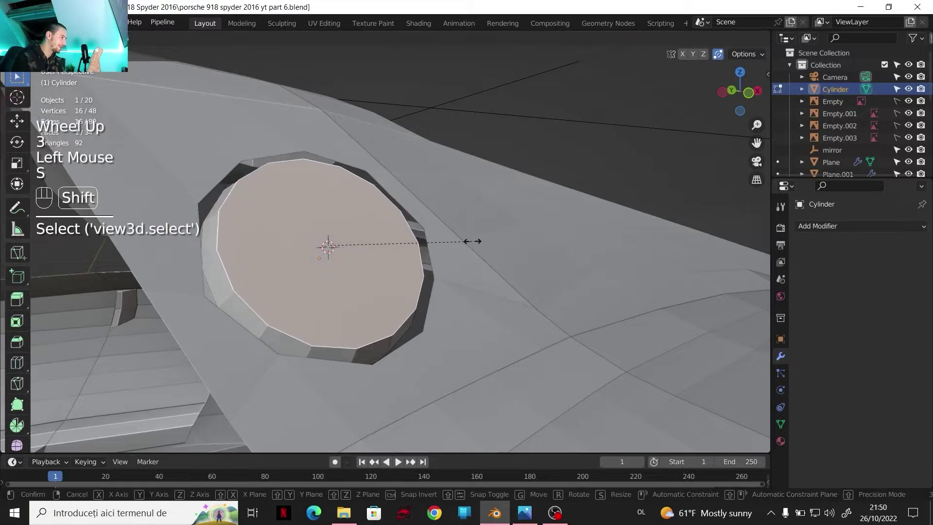
pyautogui.keyDown('shift'); pyautogui.click(383, 248); pyautogui.keyUp('shift')
# Select the cylinder's middle edge loop and move it about 4.4 mm along the local Z axis toward the cap face.
pyautogui.moveTo(383, 247); pyautogui.dragTo(256, 268, button='middle')
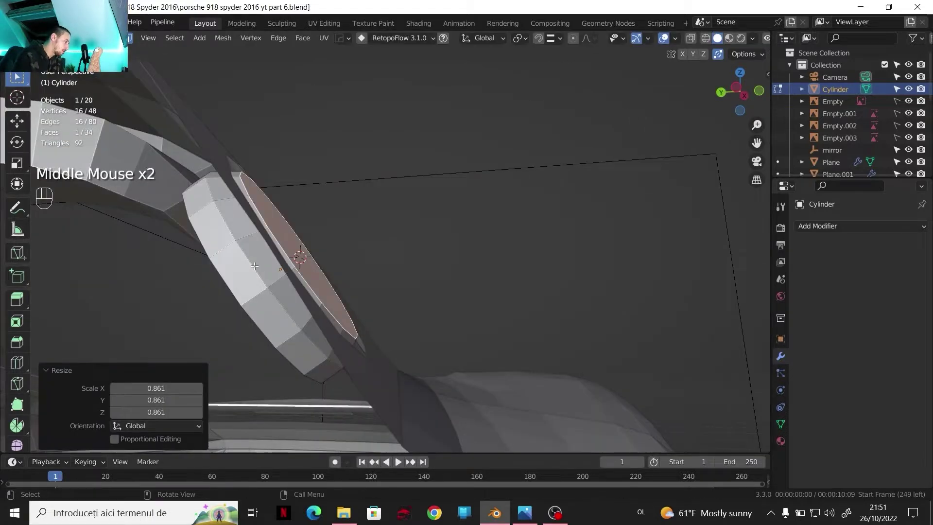
pyautogui.press('2')
pyautogui.keyDown('alt'); pyautogui.click(321, 279); pyautogui.keyUp('alt')
pyautogui.press('g')
pyautogui.press('z')
pyautogui.press('z')
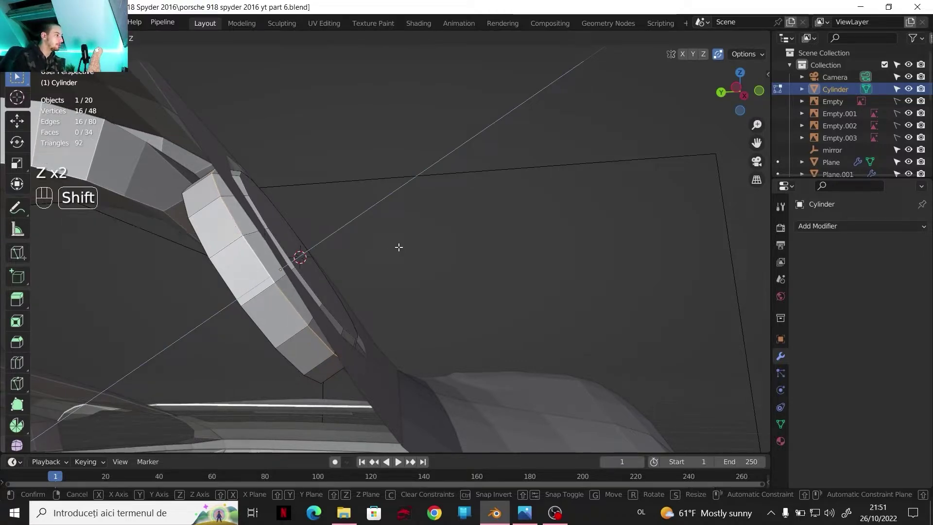
pyautogui.keyDown('shift'); pyautogui.click(398, 246); pyautogui.keyUp('shift')
# Knife a straight cut across the cap face from a left rim vertex to the opposite upper-right rim vertex.
pyautogui.scroll(-2, 379, 253)
pyautogui.moveTo(360, 260); pyautogui.dragTo(343, 246, button='middle')
pyautogui.scroll(2, 271, 293)
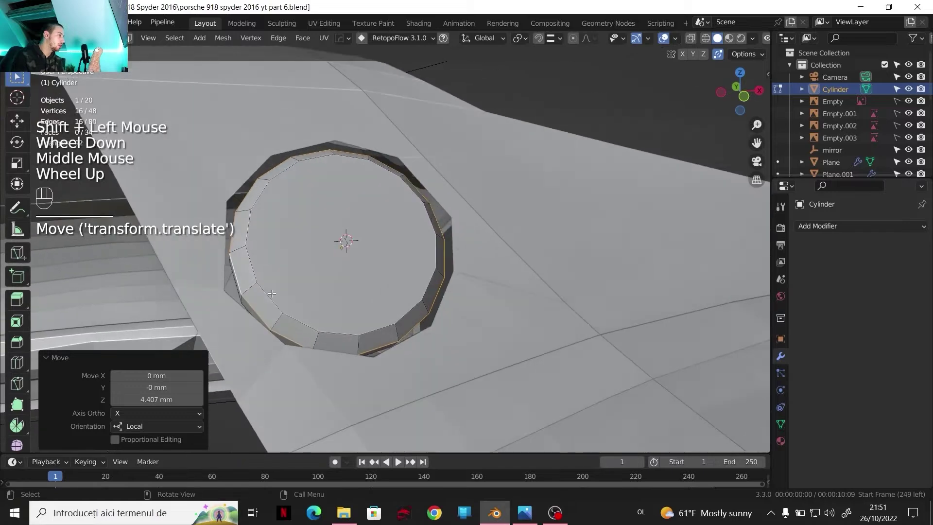
pyautogui.scroll(1, 271, 293)
pyautogui.keyDown('shift'); pyautogui.moveTo(397, 260); pyautogui.dragTo(400, 279, button='middle'); pyautogui.keyUp('shift')
pyautogui.click(414, 266)
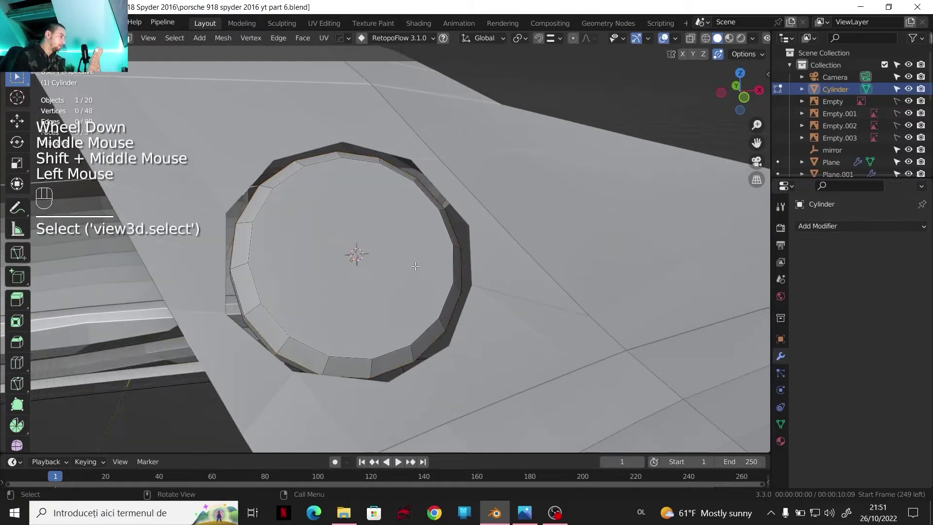
pyautogui.press('3')
pyautogui.moveTo(429, 260); pyautogui.dragTo(510, 413, button='middle')
pyautogui.scroll(2, 241, 244)
pyautogui.press('k')
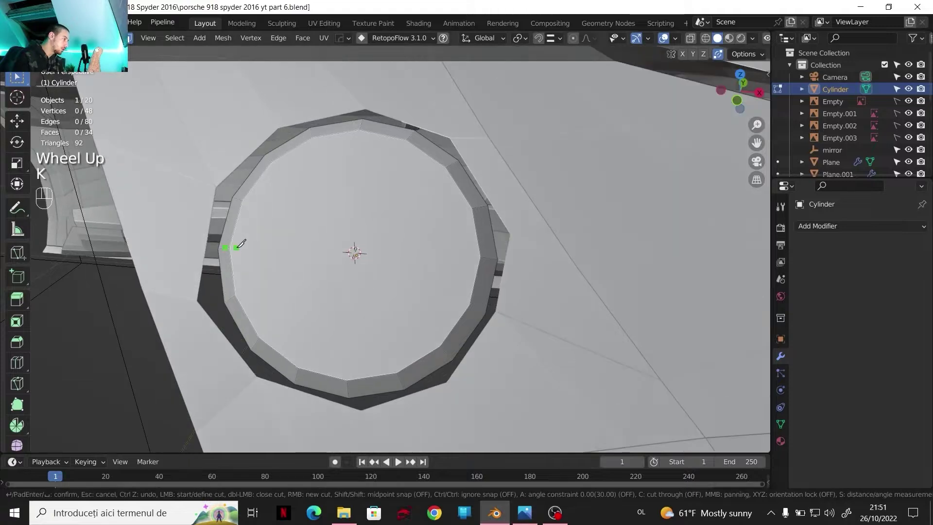
pyautogui.press('Escape')
pyautogui.press('k')
pyautogui.click(231, 247)
pyautogui.click(472, 209)
pyautogui.press('Return')
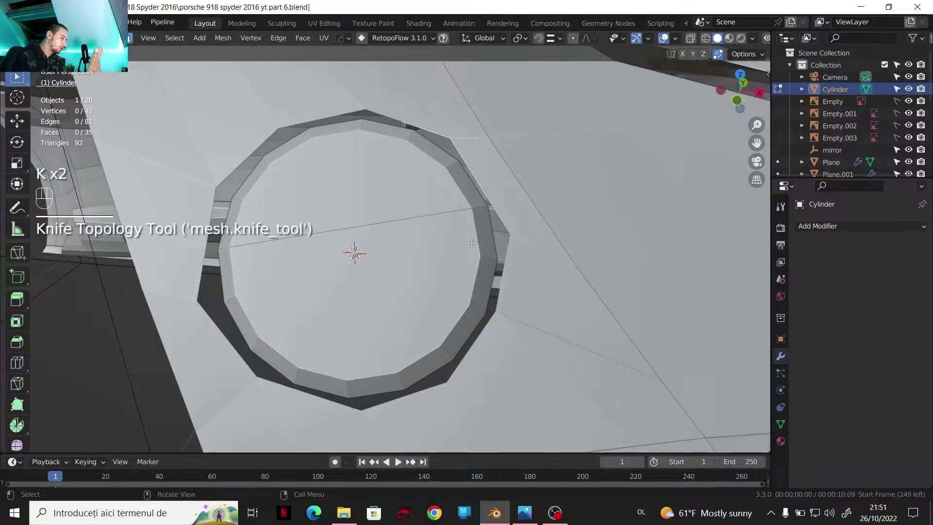
# Knife a second cut across the cap face, parallel to the first and one rim vertex lower.
pyautogui.press('k')
pyautogui.click(480, 257)
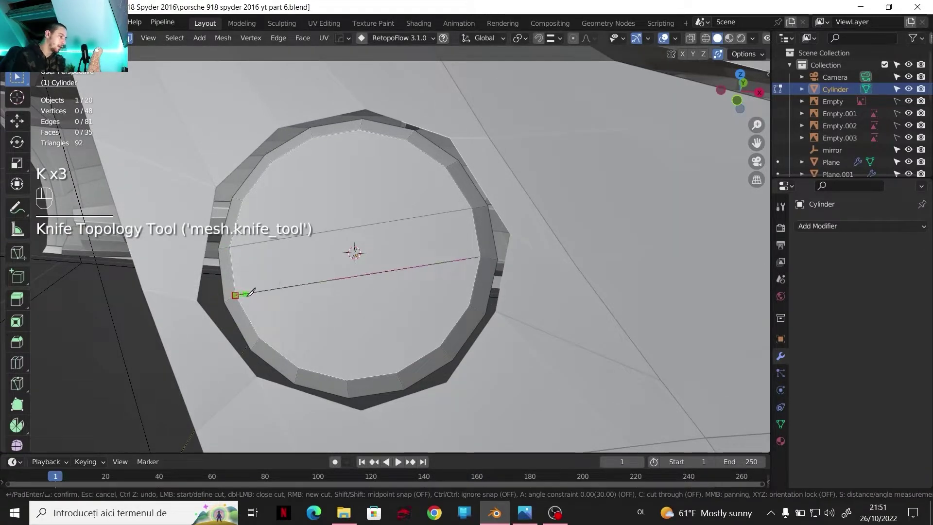
pyautogui.click(235, 295)
pyautogui.press('Return')
# Knife a cut from the cap's upper-left rim vertex through the middle of both cross cuts to the lower-left rim vertex.
pyautogui.scroll(-1, 291, 268)
pyautogui.keyDown('shift'); pyautogui.moveTo(333, 219); pyautogui.dragTo(349, 237, button='middle'); pyautogui.keyUp('shift')
pyautogui.scroll(1, 349, 237)
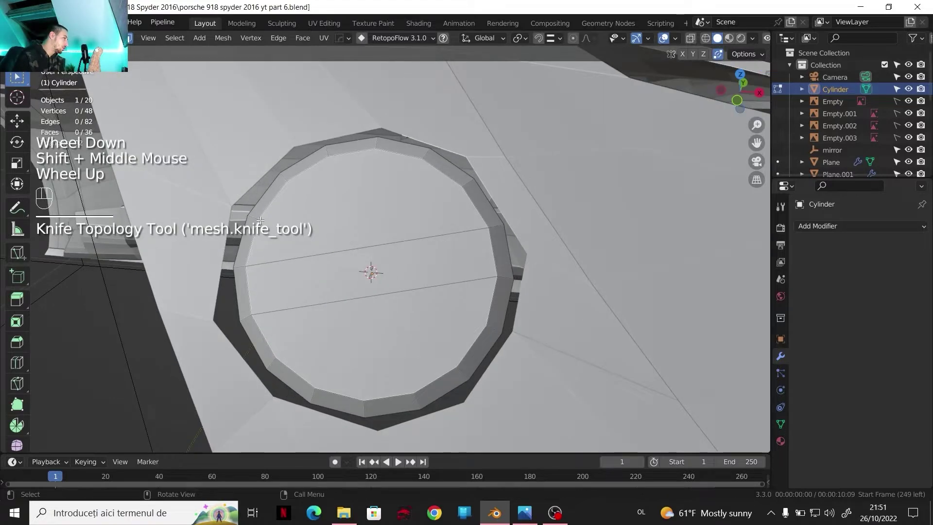
pyautogui.click(274, 229)
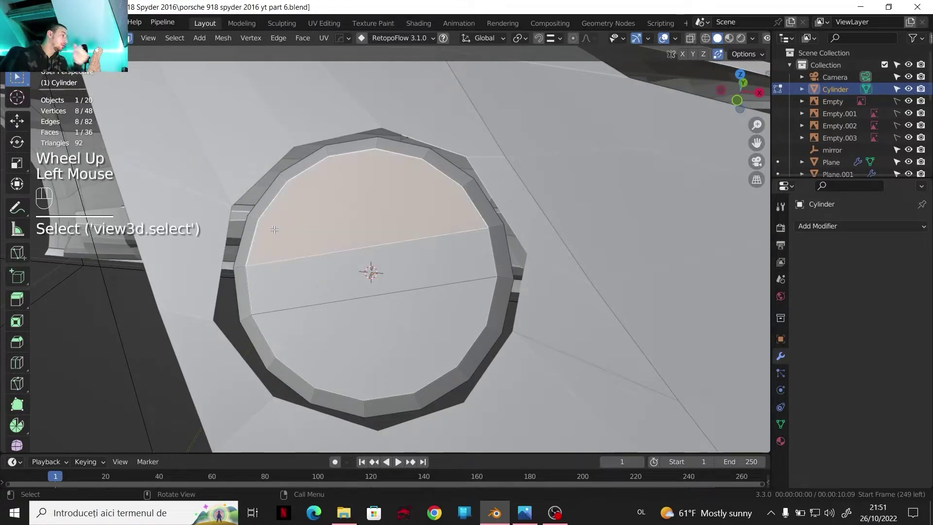
pyautogui.press('k')
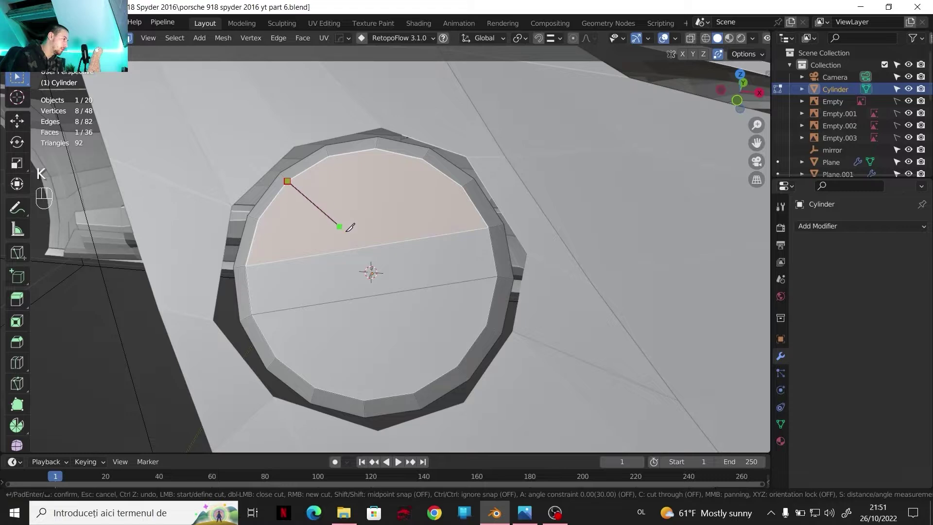
pyautogui.click(367, 247)
pyautogui.press('Return')
# Try knife cuts from the central edge's two ends to the upper-right and lower-right rim vertices, and undo both.
pyautogui.press('k')
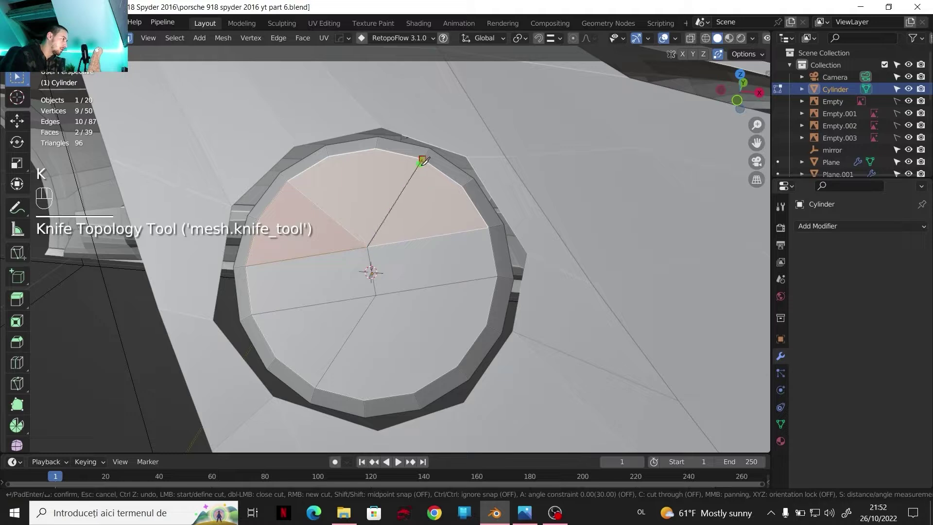
pyautogui.press('Return')
pyautogui.press('k')
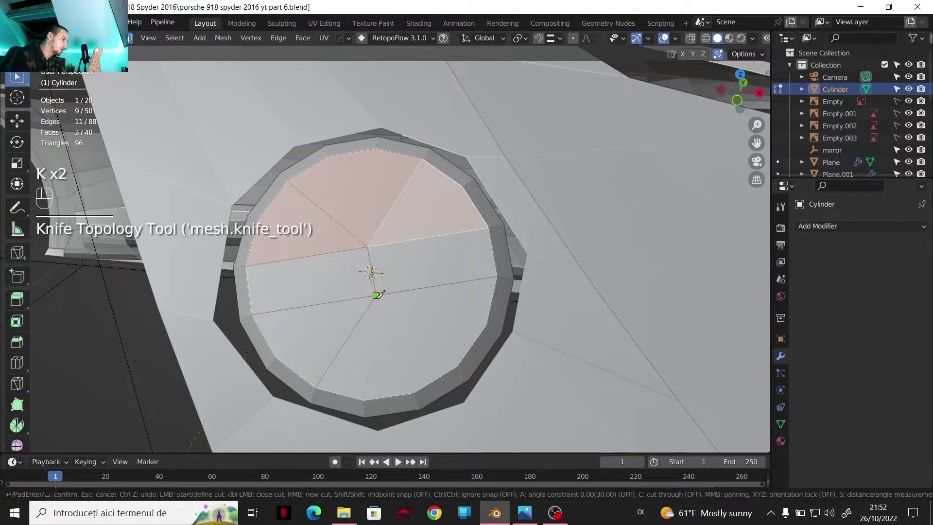
pyautogui.click(377, 294)
pyautogui.click(457, 366)
pyautogui.press('Return')
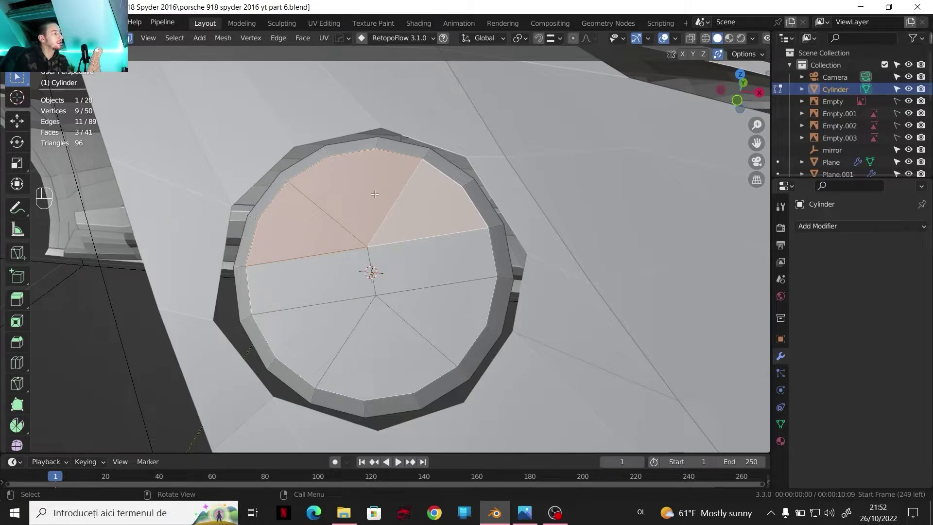
pyautogui.hotkey('ctrl', 'z')
pyautogui.hotkey('ctrl', 'z')
# Slide the short central edge between the two cross cuts toward the cap's left side by a factor of about 0.175.
pyautogui.press('g')
pyautogui.press('g')
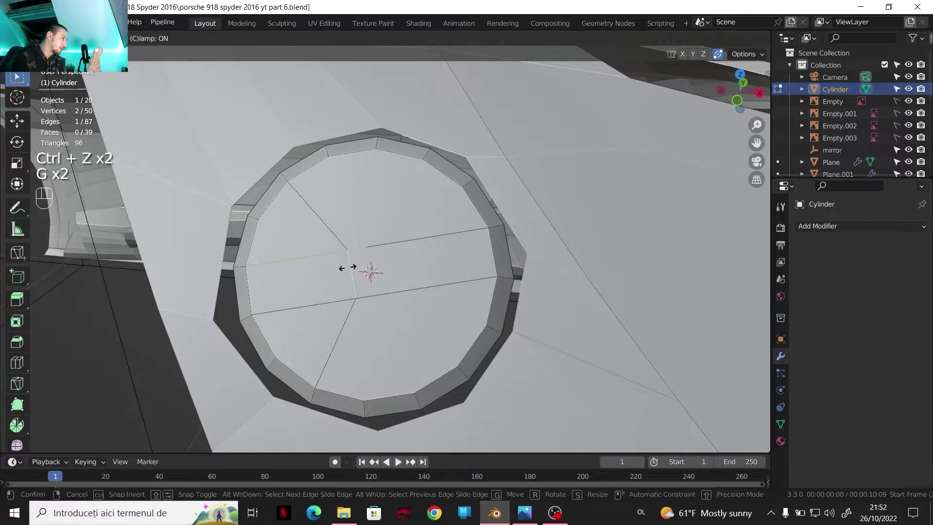
pyautogui.click(346, 267)
# Knife two more cuts across both parallel lines, from the upper-right and top rim vertices to their counterparts on the lower rim.
pyautogui.press('k')
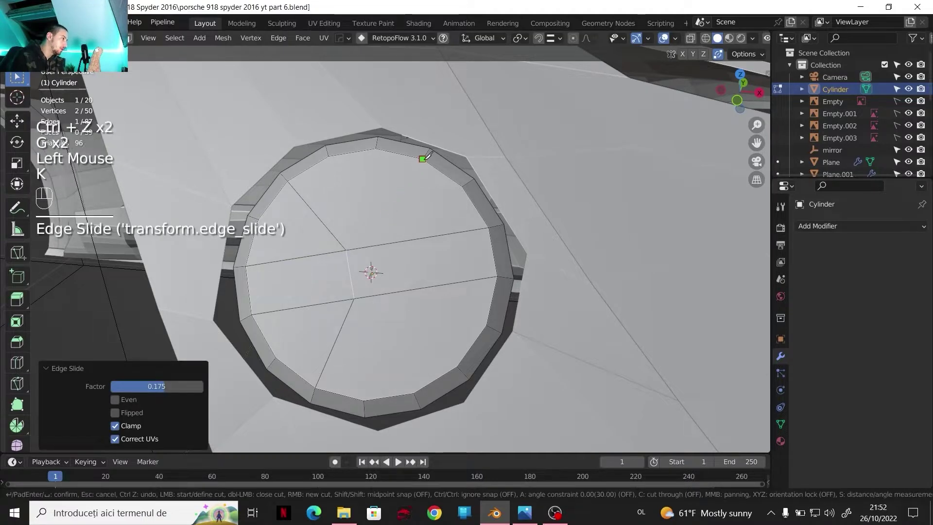
pyautogui.click(392, 242)
pyautogui.press('Return')
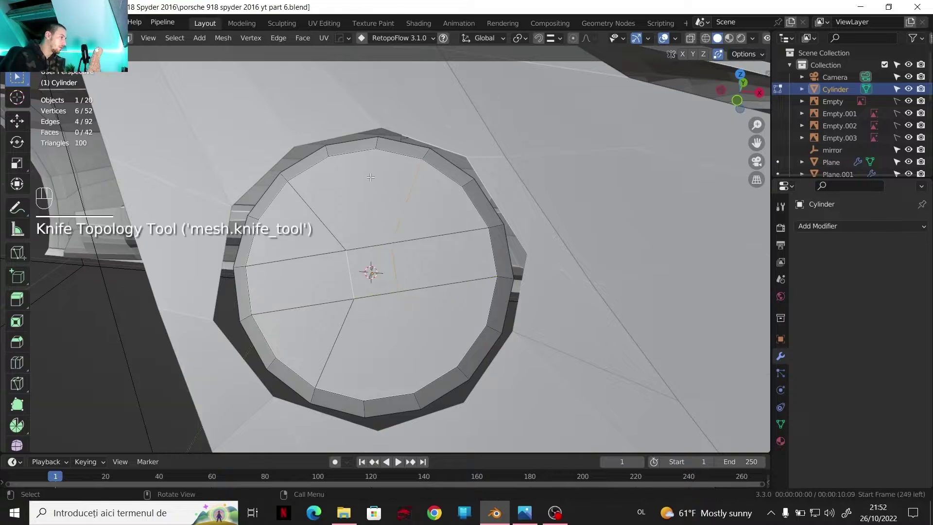
pyautogui.press('k')
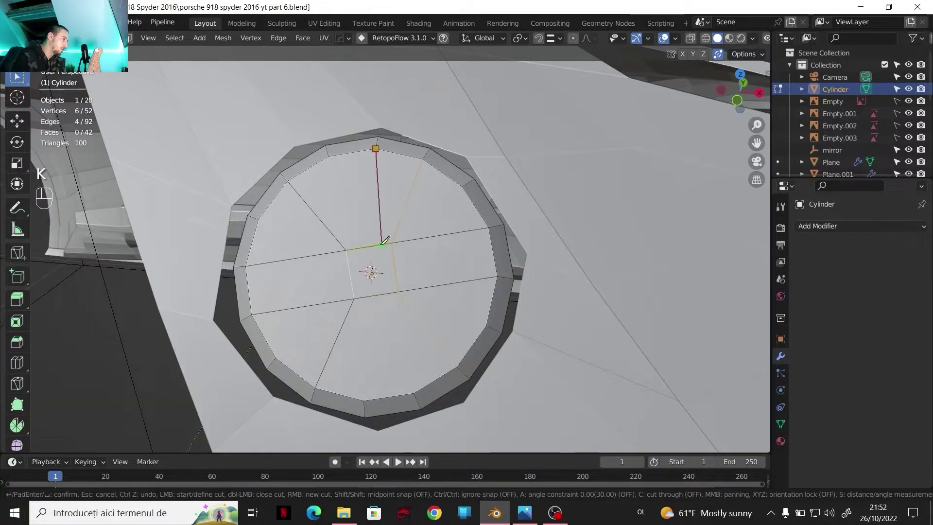
pyautogui.click(382, 294)
pyautogui.press('Return')
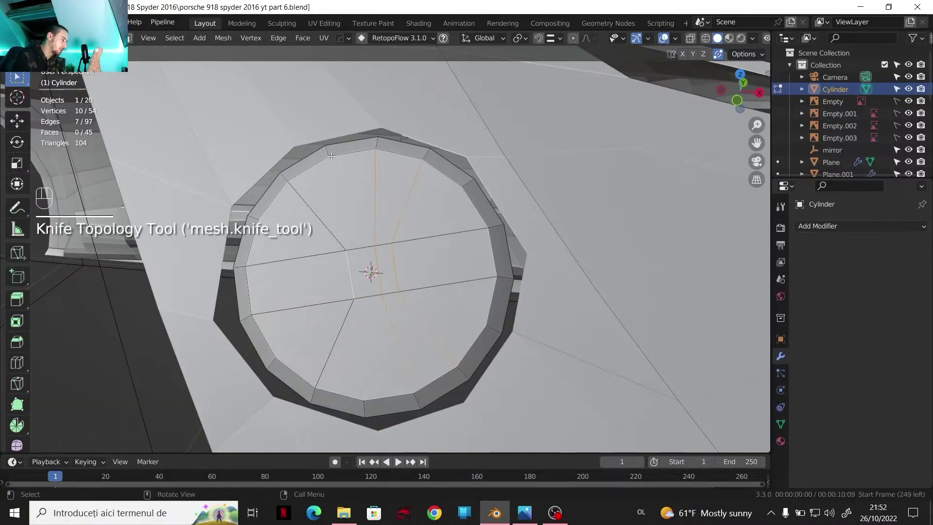
# Knife a cut from the rim vertex just left of the cap's top across both parallel lines to its lower rim counterpart.
pyautogui.press('k')
pyautogui.click(329, 158)
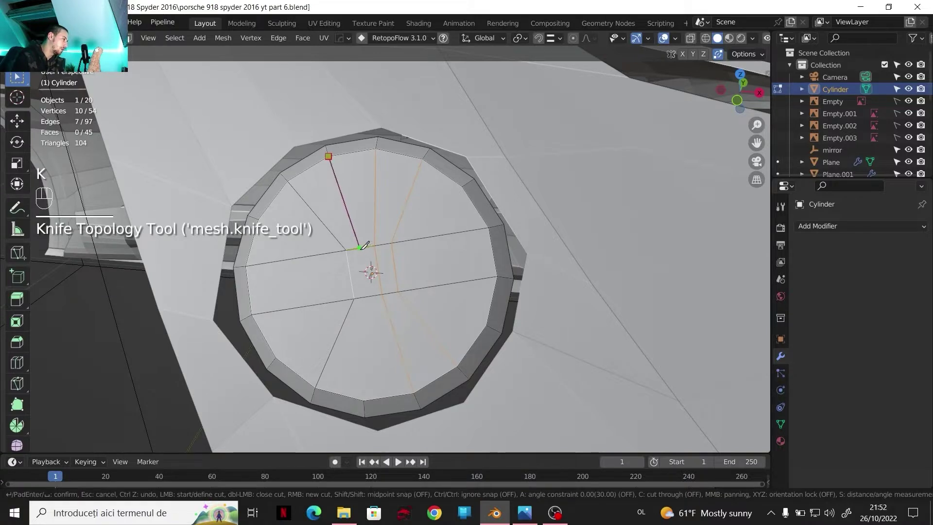
pyautogui.click(359, 249)
pyautogui.click(364, 401)
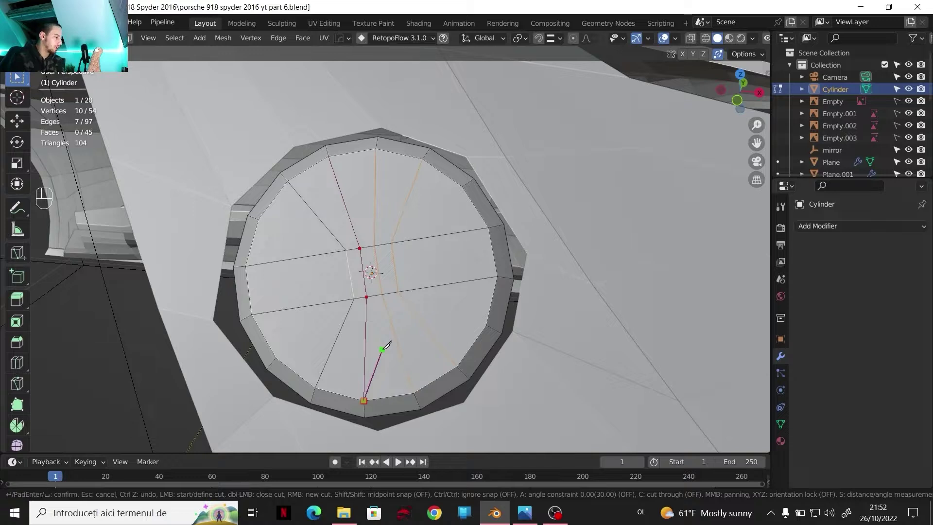
pyautogui.press('space')
# Evenly distribute the vertices along both cross lines of the cap face with LoopTools Space.
pyautogui.press('2')
pyautogui.click(423, 238)
pyautogui.keyDown('ctrl'); pyautogui.click(336, 244); pyautogui.keyUp('ctrl')
pyautogui.keyDown('shift'); pyautogui.click(331, 301); pyautogui.keyUp('shift')
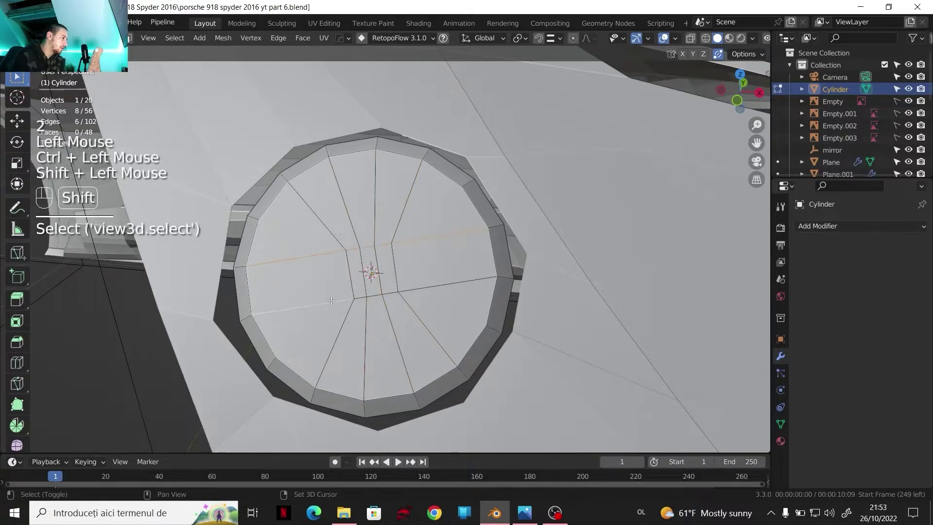
pyautogui.keyDown('ctrl'); pyautogui.click(410, 288); pyautogui.keyUp('ctrl')
pyautogui.rightClick(411, 287)
pyautogui.moveTo(405, 59)
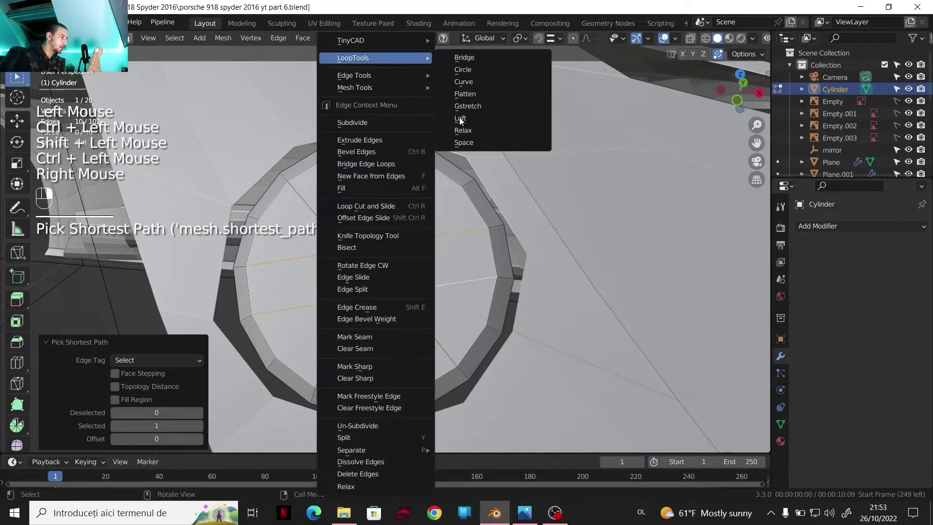
pyautogui.click(464, 142)
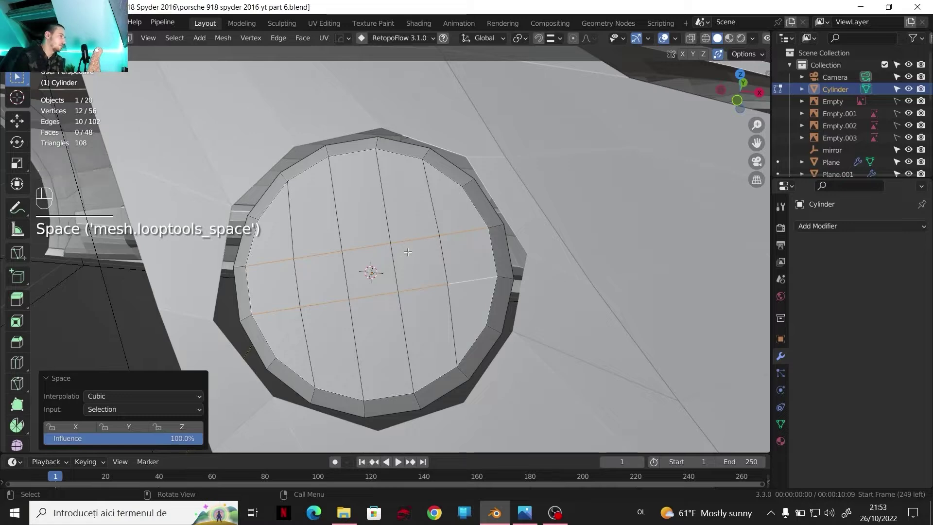
# Check the cap in the reference photo and raise the three central faces of the middle strip along their local Z axis.
pyautogui.scroll(-2, 408, 251)
pyautogui.hotkey('alt', 'Tab')
pyautogui.scroll(4, 237, 237)
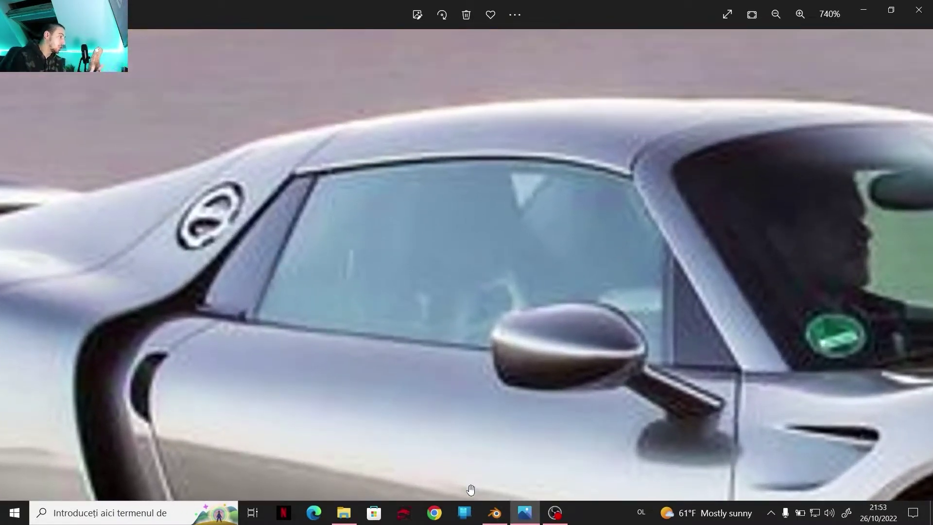
pyautogui.click(495, 512)
pyautogui.keyDown('shift'); pyautogui.moveTo(421, 266); pyautogui.dragTo(407, 292, button='middle'); pyautogui.keyUp('shift')
pyautogui.moveTo(407, 292); pyautogui.dragTo(367, 289, button='middle')
pyautogui.scroll(1, 400, 301)
pyautogui.press('3')
pyautogui.click(358, 296)
pyautogui.moveTo(367, 289); pyautogui.dragTo(403, 284, button='middle')
pyautogui.keyDown('shift'); pyautogui.click(377, 284); pyautogui.keyUp('shift')
pyautogui.keyDown('shift'); pyautogui.click(408, 292); pyautogui.keyUp('shift')
pyautogui.scroll(1, 406, 289)
pyautogui.press('g')
pyautogui.press('z')
pyautogui.press('z')
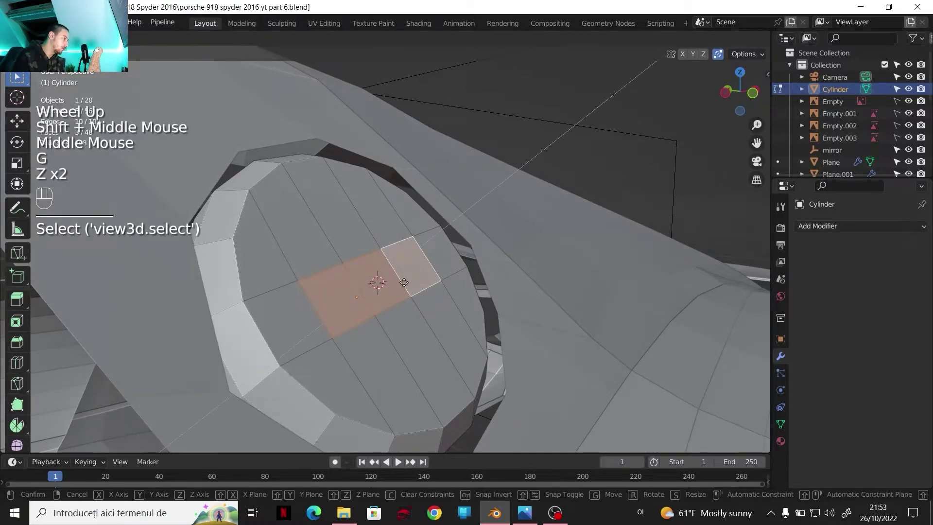
pyautogui.keyDown('shift'); pyautogui.click(439, 272); pyautogui.keyUp('shift')
# Raise the middle strip's centre face along local Z by 2.282 mm and by a further 1.641 mm.
pyautogui.click(387, 285)
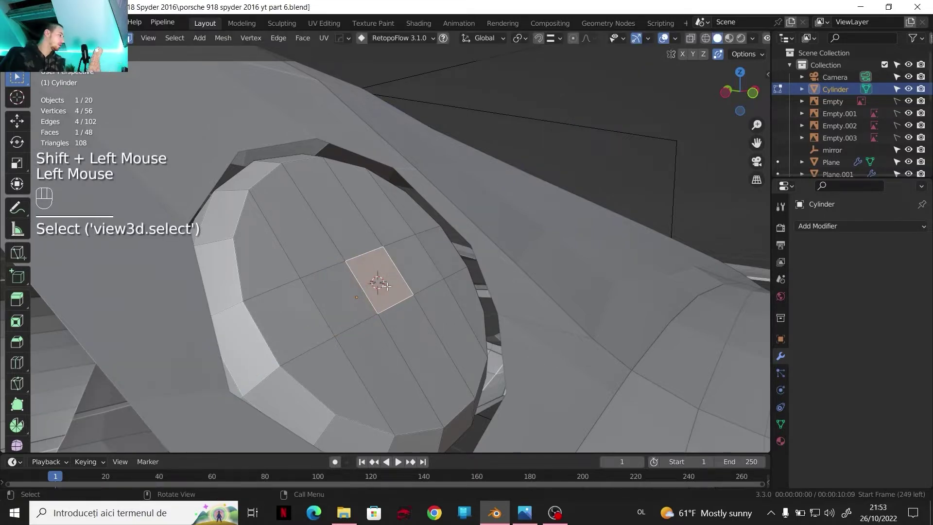
pyautogui.press('g')
pyautogui.press('z')
pyautogui.press('z')
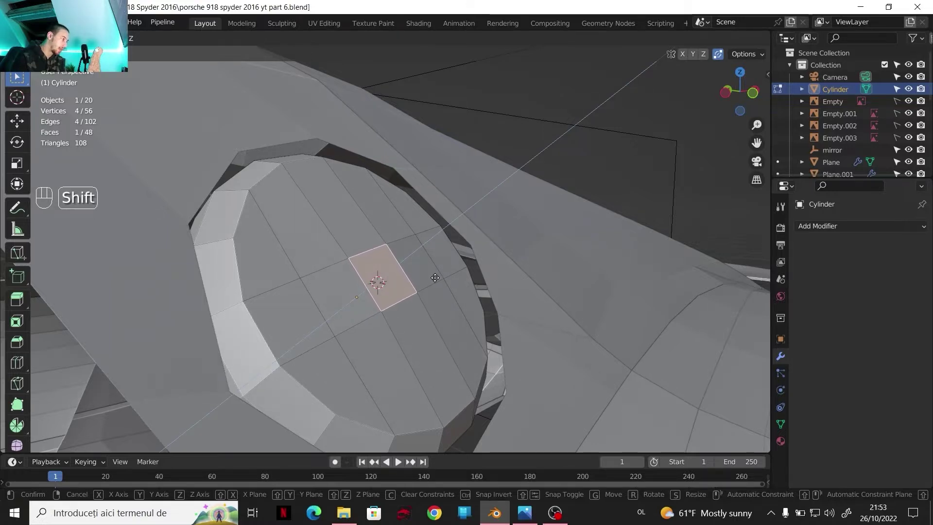
pyautogui.keyDown('shift'); pyautogui.click(436, 277); pyautogui.keyUp('shift')
pyautogui.moveTo(435, 277); pyautogui.dragTo(416, 221, button='middle')
pyautogui.press('g')
pyautogui.press('z')
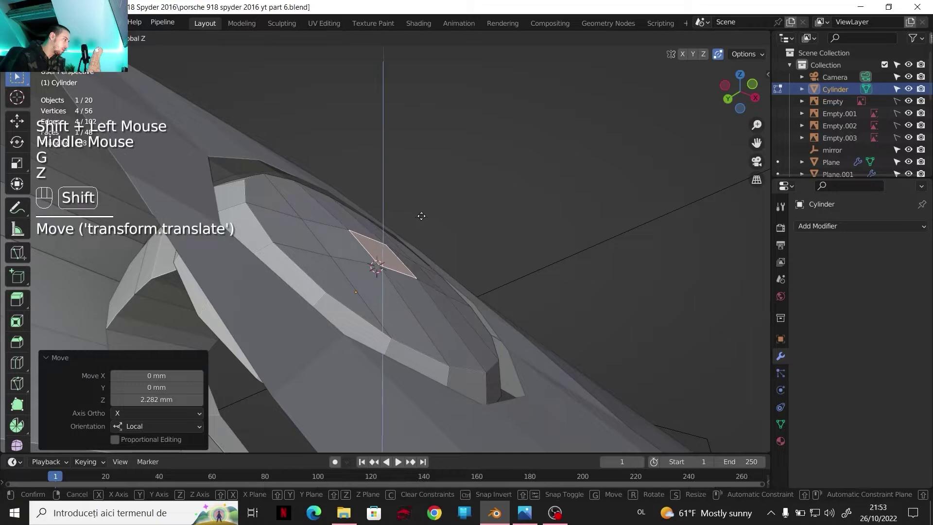
pyautogui.press('z')
pyautogui.keyDown('shift'); pyautogui.click(430, 212); pyautogui.keyUp('shift')
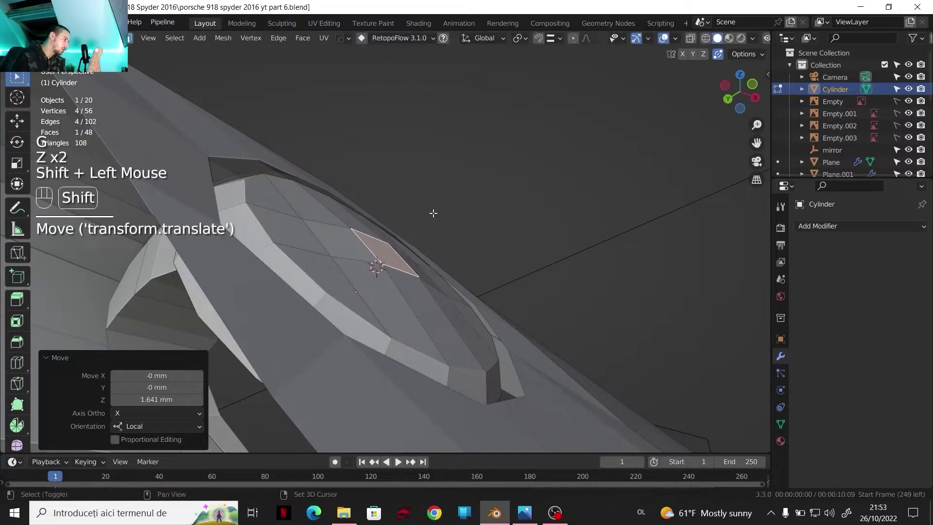
# Raise the two outermost short edges crossing the middle strip by 1.0867 mm along local Z.
pyautogui.press('2')
pyautogui.click(376, 265)
pyautogui.moveTo(377, 265); pyautogui.dragTo(396, 246, button='middle')
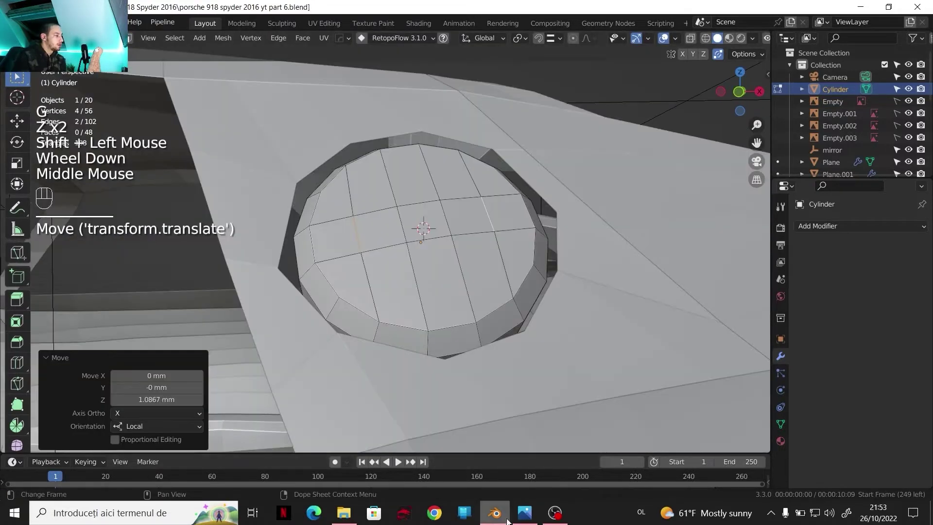
pyautogui.moveTo(530, 521)
# Inset all the cap's front faces, above, below and within the middle strip, together by 7.085 mm.
pyautogui.press('3')
pyautogui.moveTo(380, 273); pyautogui.dragTo(360, 285, button='middle')
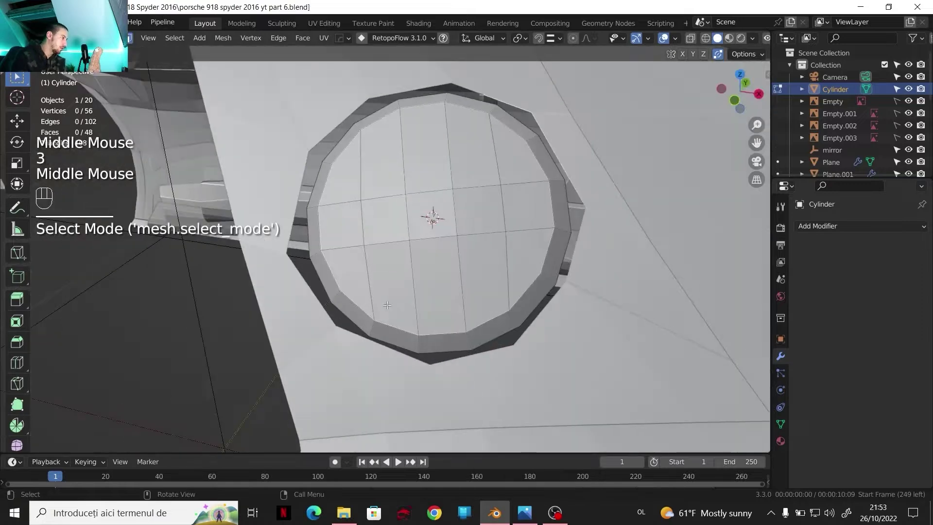
pyautogui.click(360, 284)
pyautogui.click(360, 285)
pyautogui.keyDown('ctrl'); pyautogui.click(529, 265); pyautogui.keyUp('ctrl')
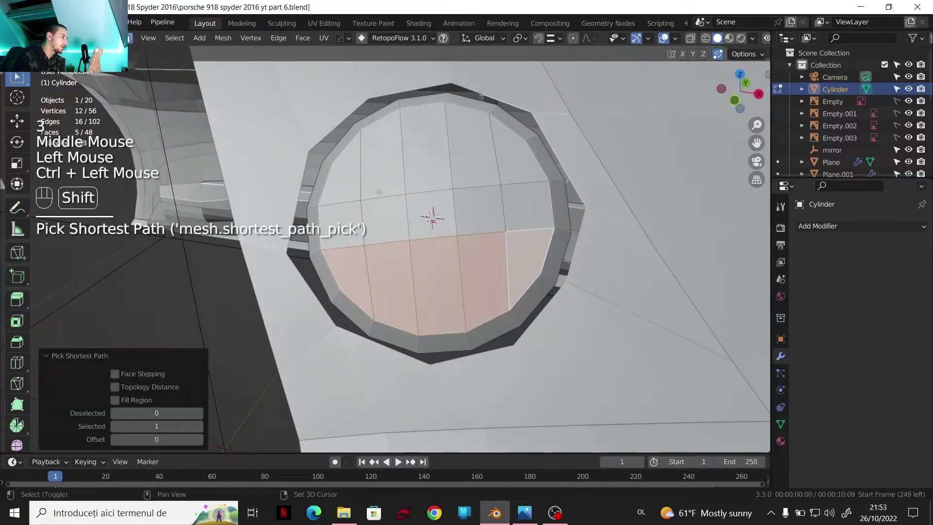
pyautogui.keyDown('shift'); pyautogui.click(353, 170); pyautogui.keyUp('shift')
pyautogui.keyDown('ctrl'); pyautogui.click(515, 160); pyautogui.keyUp('ctrl')
pyautogui.keyDown('shift'); pyautogui.moveTo(506, 184); pyautogui.dragTo(495, 247, button='middle'); pyautogui.keyUp('shift')
pyautogui.moveTo(495, 246); pyautogui.dragTo(490, 253, button='middle')
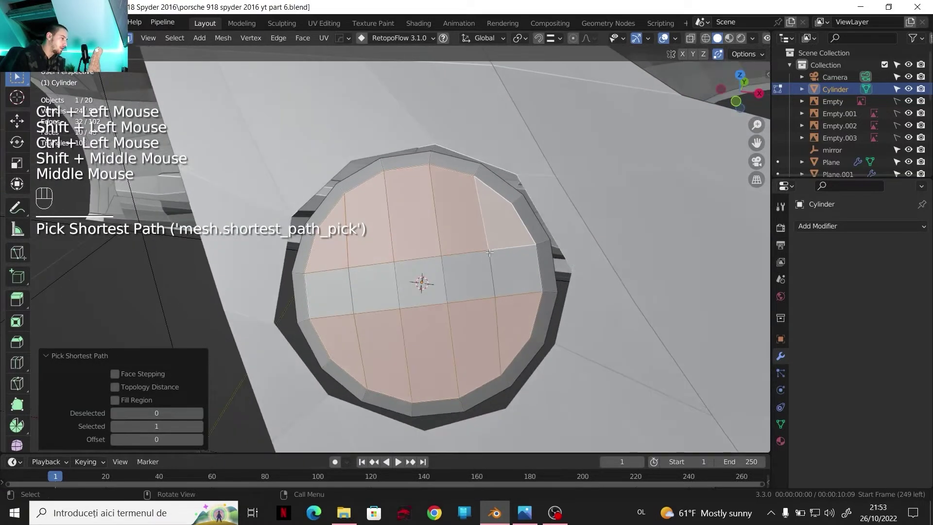
pyautogui.click(524, 512)
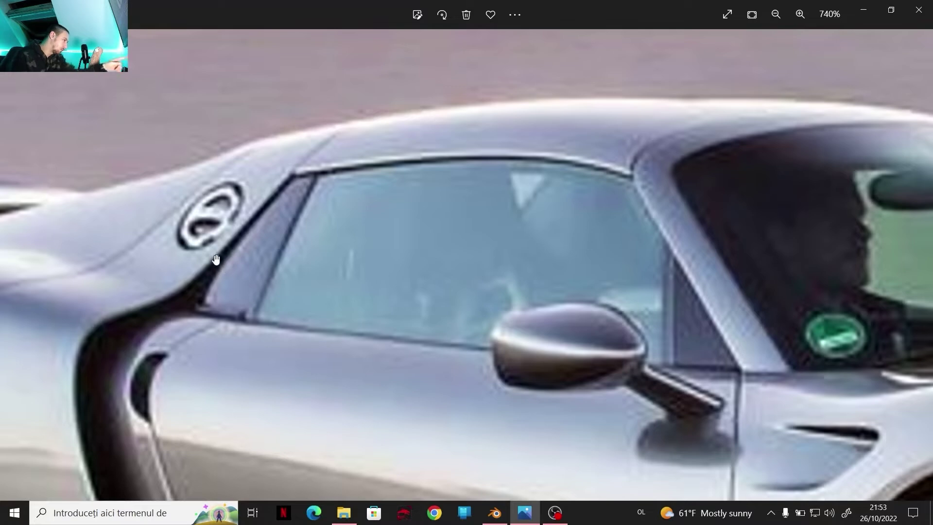
pyautogui.click(504, 517)
pyautogui.keyDown('shift'); pyautogui.click(330, 294); pyautogui.keyUp('shift')
pyautogui.keyDown('shift'); pyautogui.click(377, 293); pyautogui.keyUp('shift')
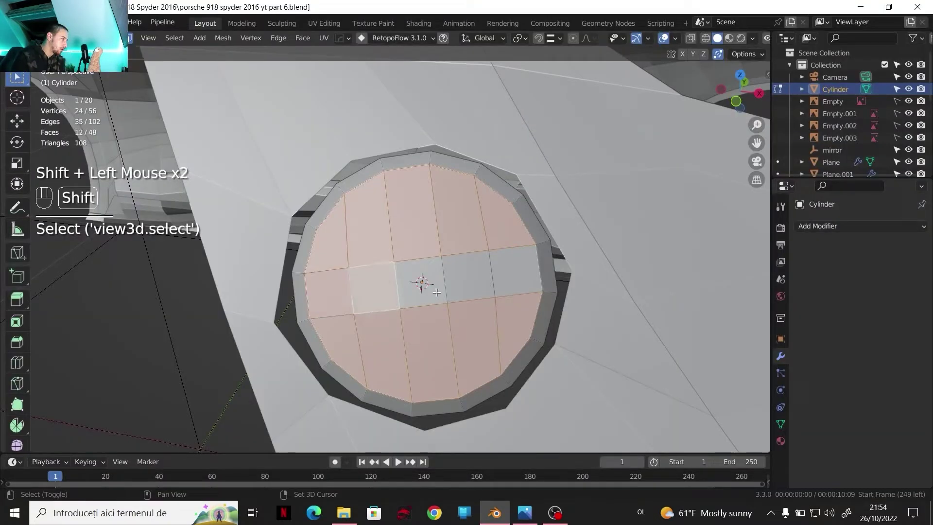
pyautogui.keyDown('shift'); pyautogui.click(424, 292); pyautogui.keyUp('shift')
pyautogui.keyDown('shift'); pyautogui.click(472, 292); pyautogui.keyUp('shift')
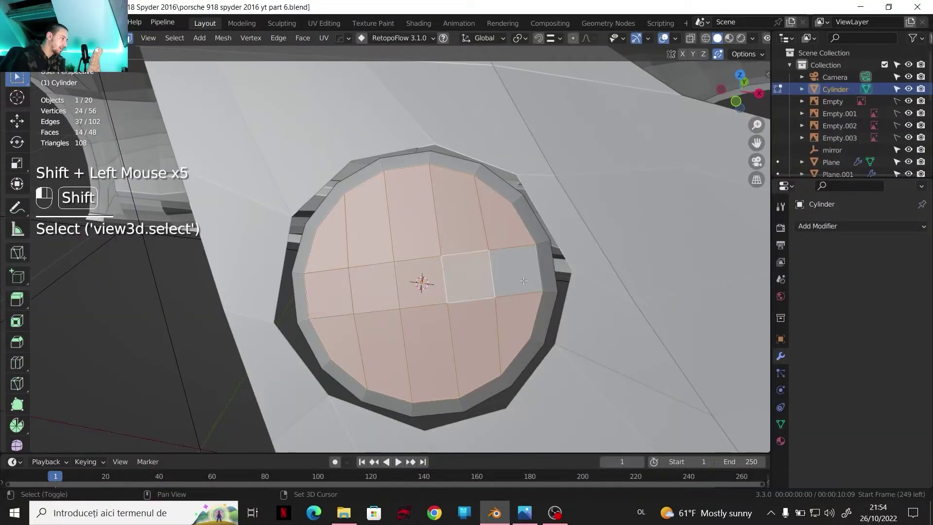
pyautogui.keyDown('shift'); pyautogui.click(521, 282); pyautogui.keyUp('shift')
pyautogui.press('i')
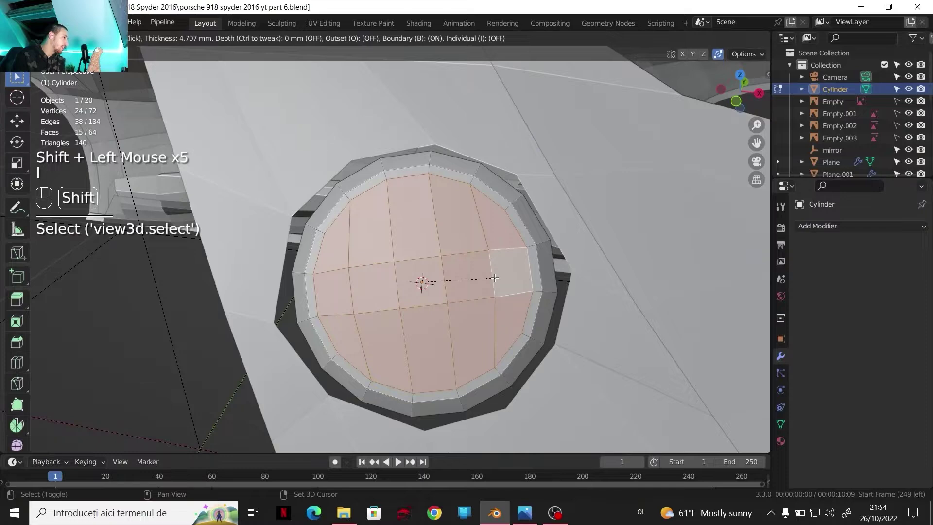
pyautogui.keyDown('shift'); pyautogui.click(362, 270); pyautogui.keyUp('shift')
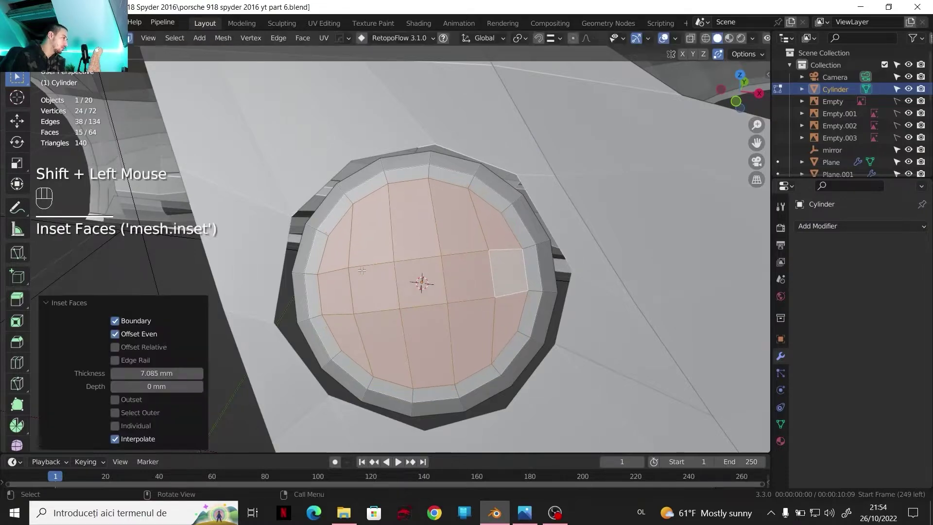
# Straighten the two long edge lines bordering the middle strip inside the inset with LoopTools Gstretch.
pyautogui.press('2')
pyautogui.keyDown('shift'); pyautogui.moveTo(347, 288); pyautogui.dragTo(342, 314, button='middle'); pyautogui.keyUp('shift')
pyautogui.scroll(2, 359, 309)
pyautogui.press('2')
pyautogui.click(334, 309)
pyautogui.keyDown('ctrl'); pyautogui.click(559, 267); pyautogui.keyUp('ctrl')
pyautogui.keyDown('shift'); pyautogui.click(440, 371); pyautogui.keyUp('shift')
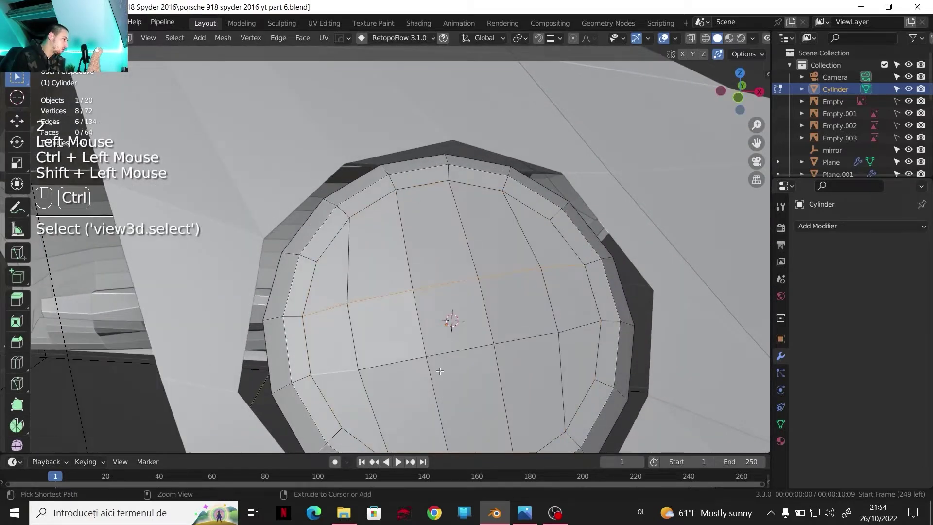
pyautogui.keyDown('ctrl'); pyautogui.click(577, 328); pyautogui.keyUp('ctrl')
pyautogui.rightClick(567, 331)
pyautogui.click(619, 108)
# Extrude the inset faces above and below the middle strip inward by 9.5901 mm, leaving the strip as a crossbar.
pyautogui.keyDown('shift'); pyautogui.moveTo(484, 234); pyautogui.dragTo(470, 187, button='middle'); pyautogui.keyUp('shift')
pyautogui.moveTo(469, 187); pyautogui.dragTo(461, 194, button='middle')
pyautogui.press('3')
pyautogui.click(357, 333)
pyautogui.keyDown('ctrl'); pyautogui.click(537, 307); pyautogui.keyUp('ctrl')
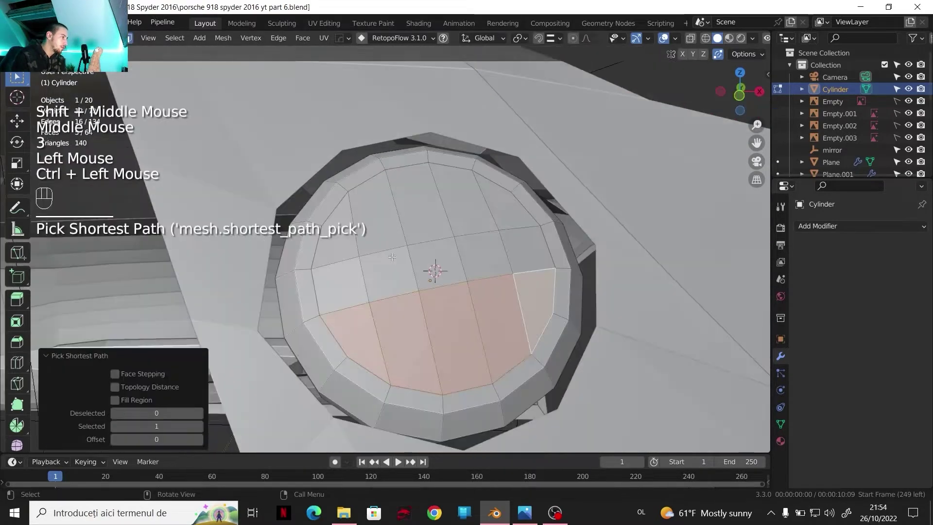
pyautogui.keyDown('shift'); pyautogui.click(335, 233); pyautogui.keyUp('shift')
pyautogui.keyDown('ctrl'); pyautogui.click(508, 207); pyautogui.keyUp('ctrl')
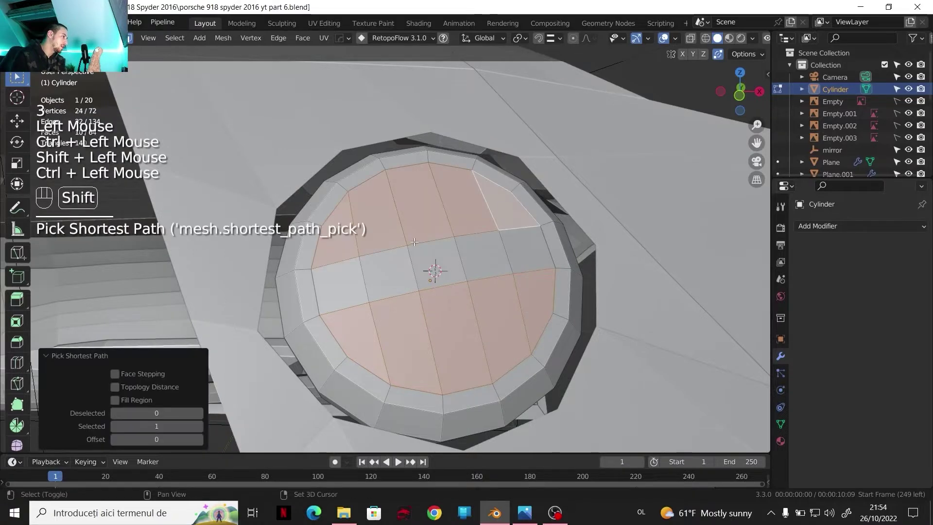
pyautogui.keyDown('shift'); pyautogui.moveTo(414, 241); pyautogui.dragTo(423, 238, button='middle'); pyautogui.keyUp('shift')
pyautogui.moveTo(422, 239); pyautogui.dragTo(459, 229, button='middle')
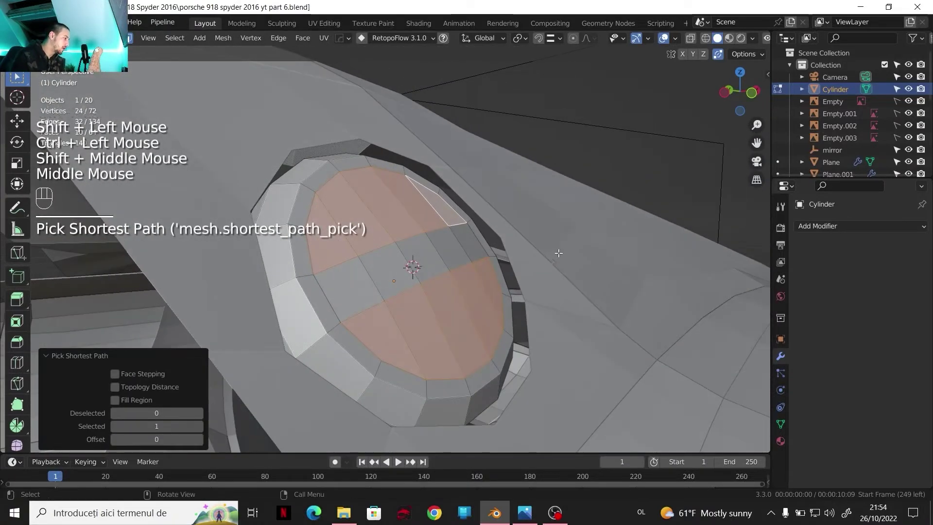
pyautogui.press('e')
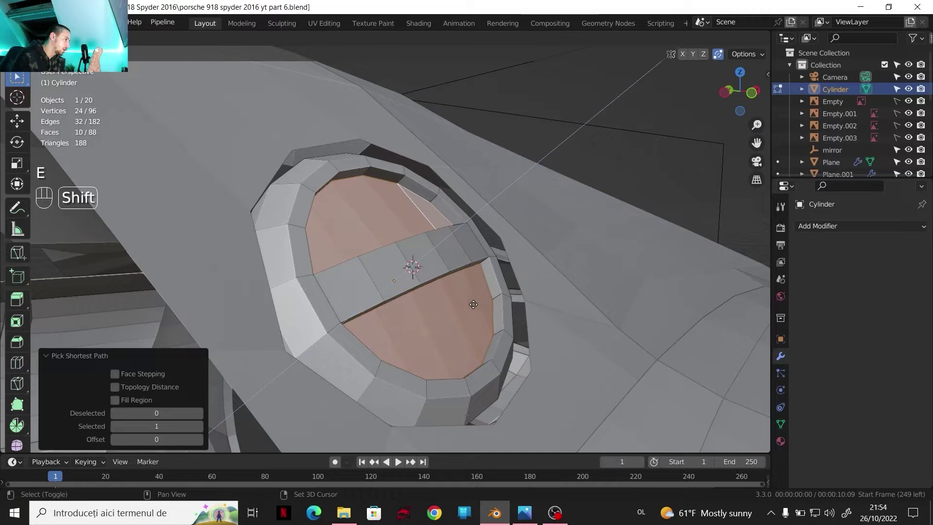
pyautogui.keyDown('shift'); pyautogui.click(443, 317); pyautogui.keyUp('shift')
# Flatten the recessed faces by scaling them to 0 along their local Z axis.
pyautogui.press('s')
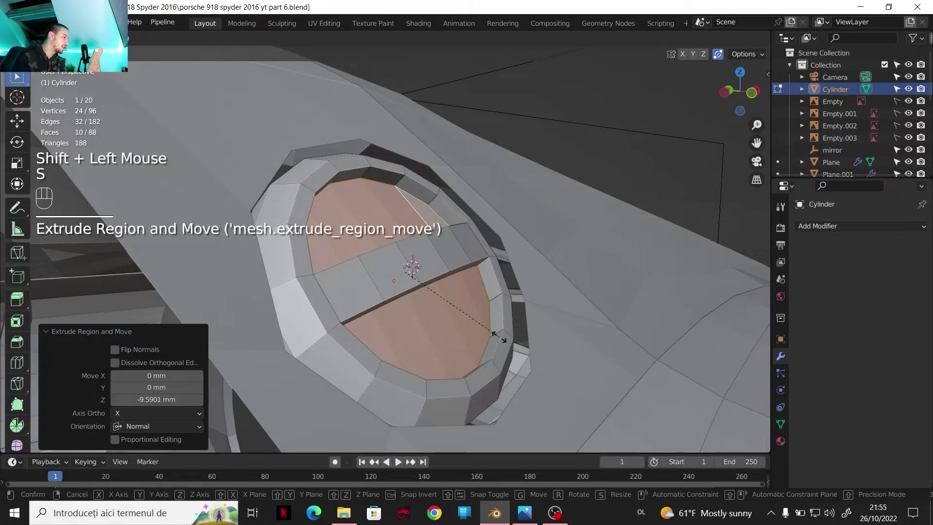
pyautogui.press('z')
pyautogui.press('z')
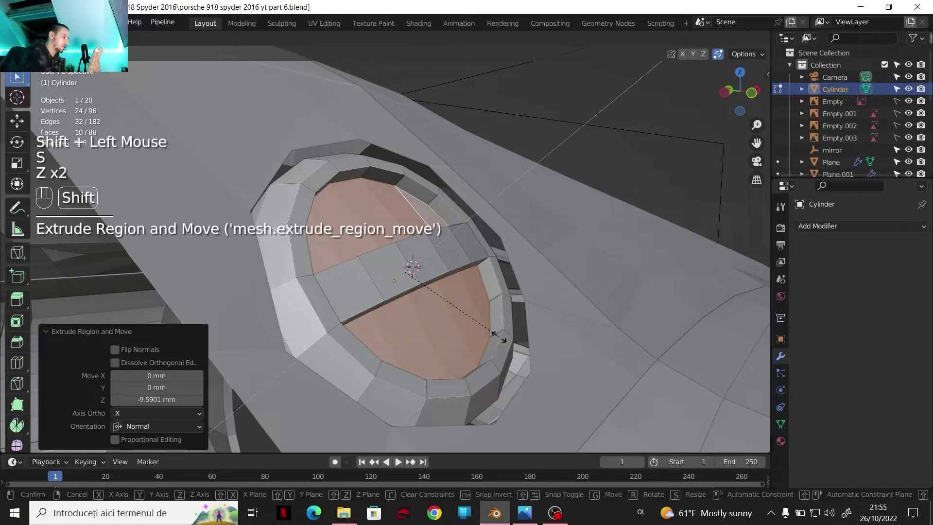
pyautogui.hotkey('shift', '0')
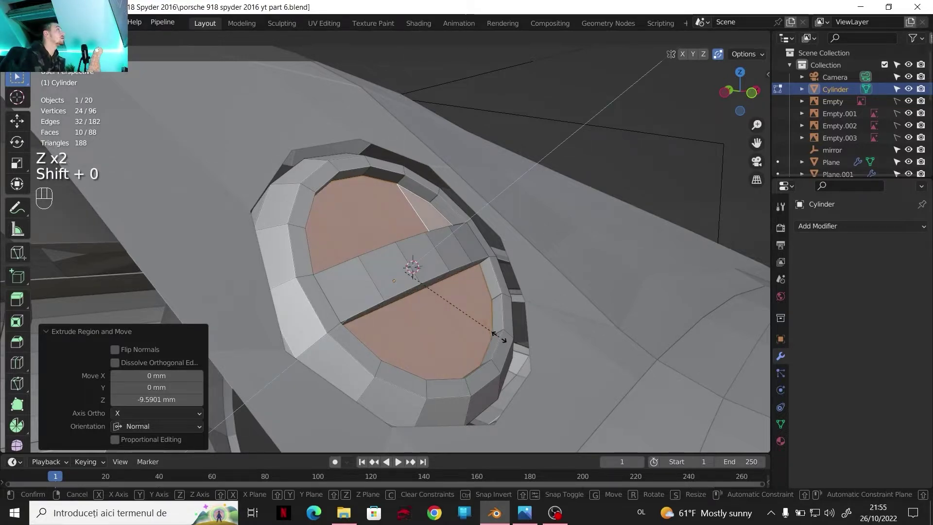
pyautogui.press('Return')
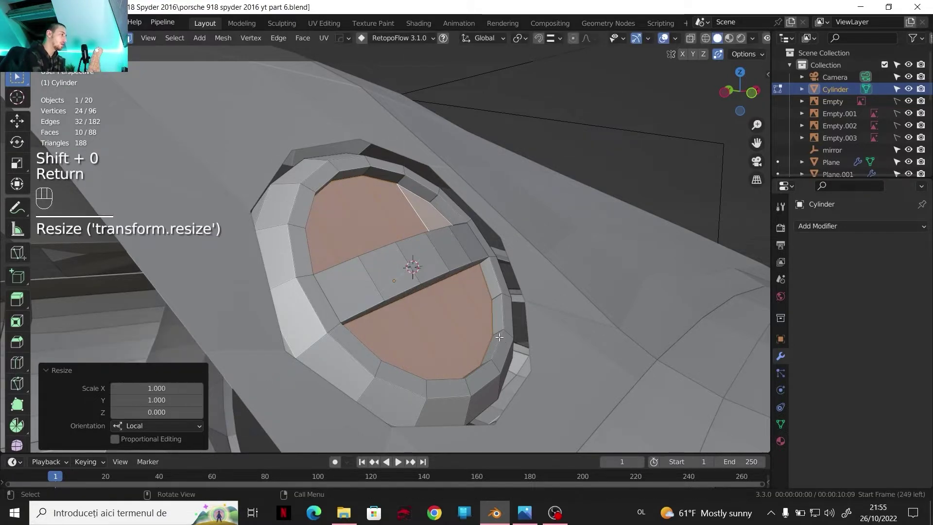
# Examine the round cap's recess and crossbar up close in the open-top side reference photo.
pyautogui.click(485, 471)
pyautogui.scroll(-10, 16, 275)
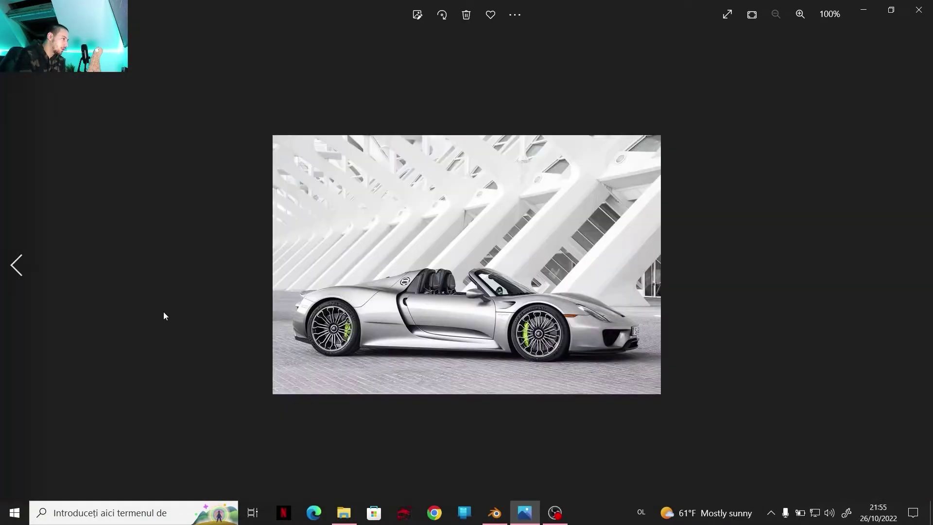
pyautogui.scroll(9, 164, 311)
pyautogui.scroll(1, 322, 291)
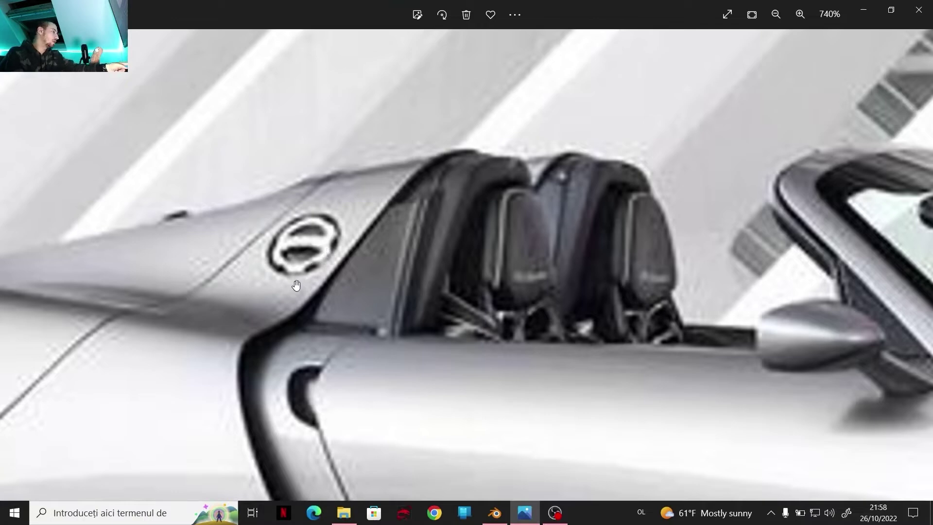
pyautogui.click(494, 512)
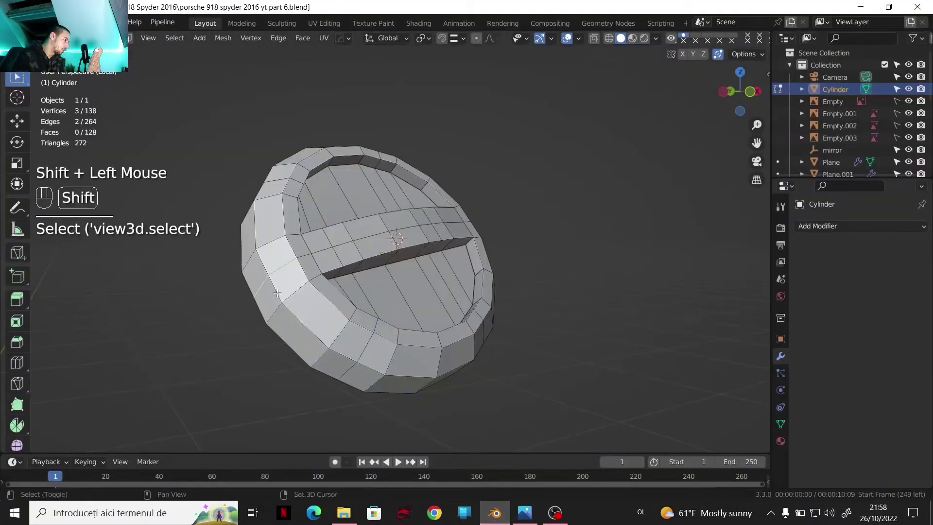
# Straighten the short edge pairs across the cap's outer rim with LoopTools Gstretch, and leave mesh editing.
pyautogui.keyDown('shift'); pyautogui.click(374, 347); pyautogui.keyUp('shift')
pyautogui.keyDown('shift'); pyautogui.click(350, 370); pyautogui.keyUp('shift')
pyautogui.moveTo(349, 370); pyautogui.dragTo(293, 355, button='middle')
pyautogui.keyDown('shift'); pyautogui.moveTo(293, 354); pyautogui.dragTo(231, 335, button='middle'); pyautogui.keyUp('shift')
pyautogui.keyDown('shift'); pyautogui.click(462, 323); pyautogui.keyUp('shift')
pyautogui.keyDown('shift'); pyautogui.click(469, 343); pyautogui.keyUp('shift')
pyautogui.moveTo(469, 343); pyautogui.dragTo(491, 307, button='middle')
pyautogui.moveTo(491, 306); pyautogui.dragTo(545, 260, button='middle')
pyautogui.keyDown('shift'); pyautogui.click(515, 266); pyautogui.keyUp('shift')
pyautogui.keyDown('shift'); pyautogui.moveTo(545, 260); pyautogui.dragTo(452, 262, button='middle'); pyautogui.keyUp('shift')
pyautogui.keyDown('shift'); pyautogui.click(446, 259); pyautogui.keyUp('shift')
pyautogui.keyDown('shift'); pyautogui.click(446, 263); pyautogui.keyUp('shift')
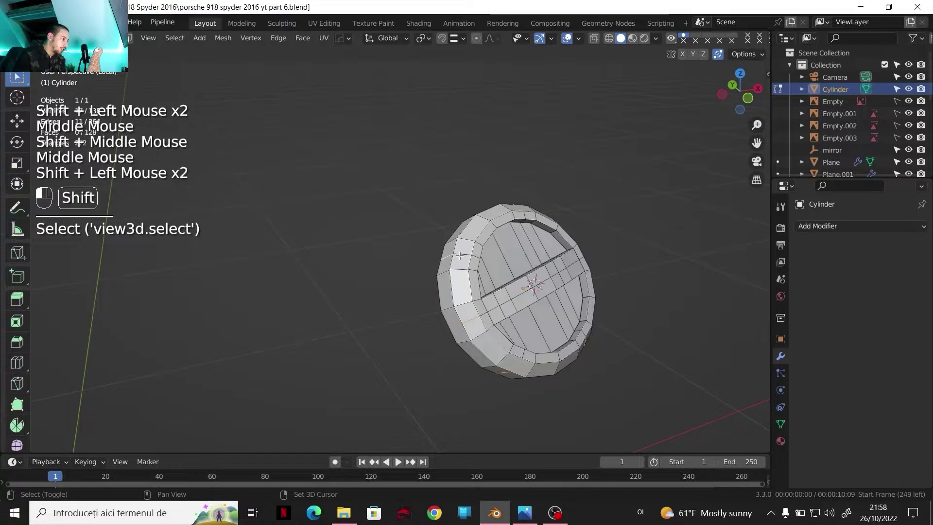
pyautogui.rightClick(446, 259)
pyautogui.moveTo(441, 58)
pyautogui.click(536, 112)
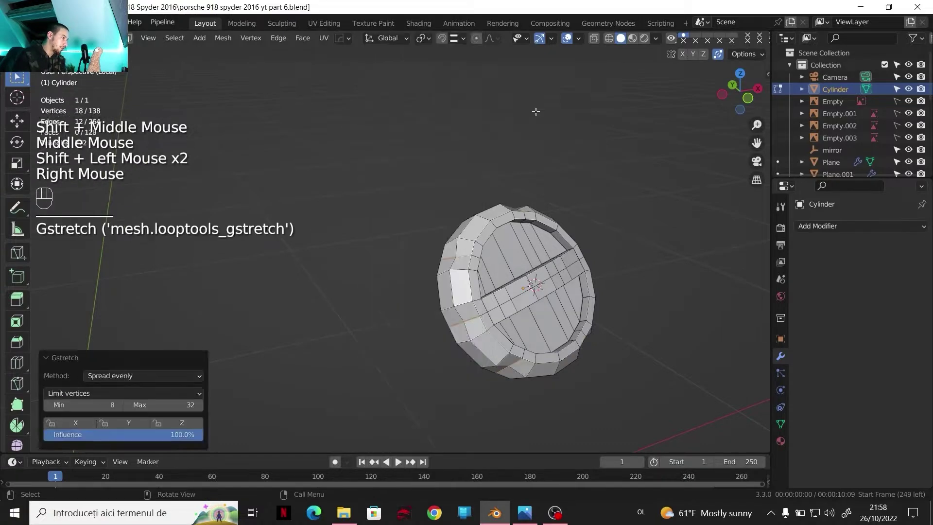
pyautogui.scroll(1, 516, 233)
pyautogui.press('Tab')
pyautogui.moveTo(516, 233); pyautogui.dragTo(488, 310, button='middle')
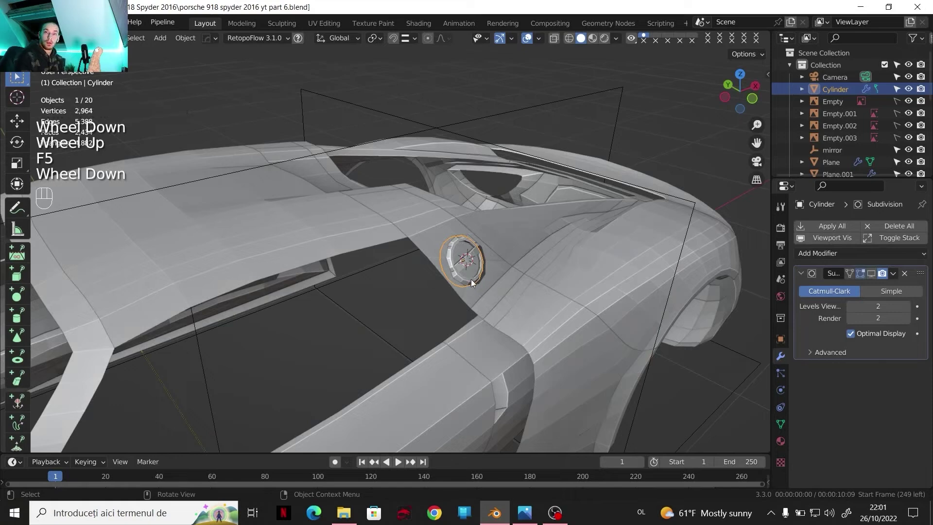
# Add a Mirror modifier to the round cap, mirroring on Y only across the "mirror" empty.
pyautogui.keyDown('shift'); pyautogui.moveTo(471, 279); pyautogui.dragTo(452, 252, button='middle'); pyautogui.keyUp('shift')
pyautogui.click(819, 254)
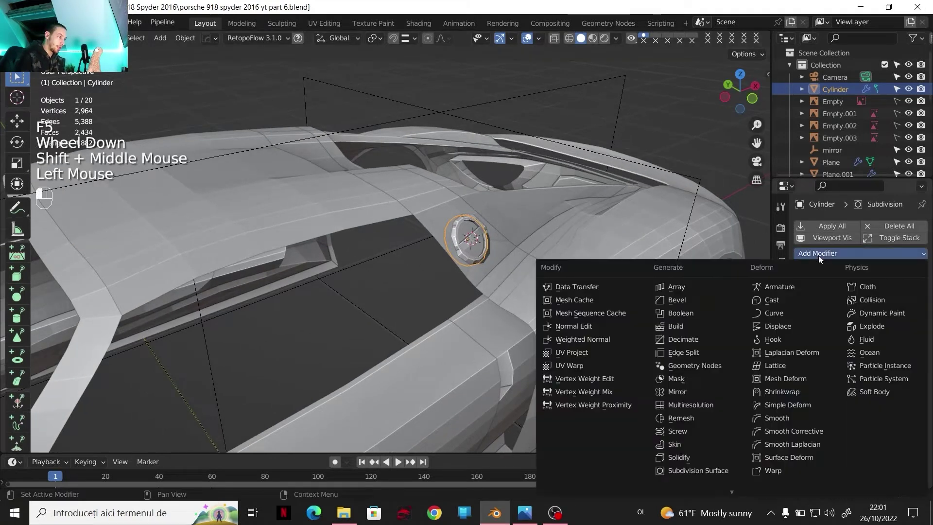
pyautogui.click(690, 391)
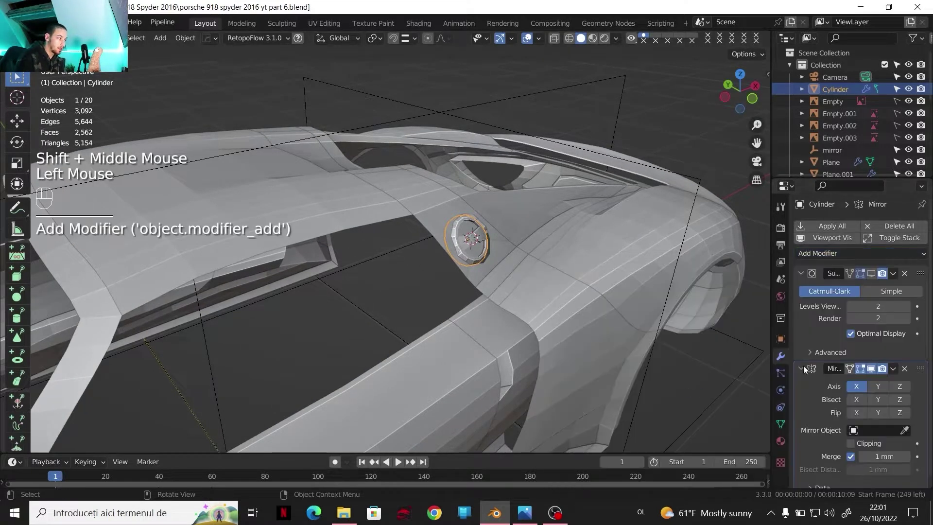
pyautogui.click(880, 378)
pyautogui.click(857, 380)
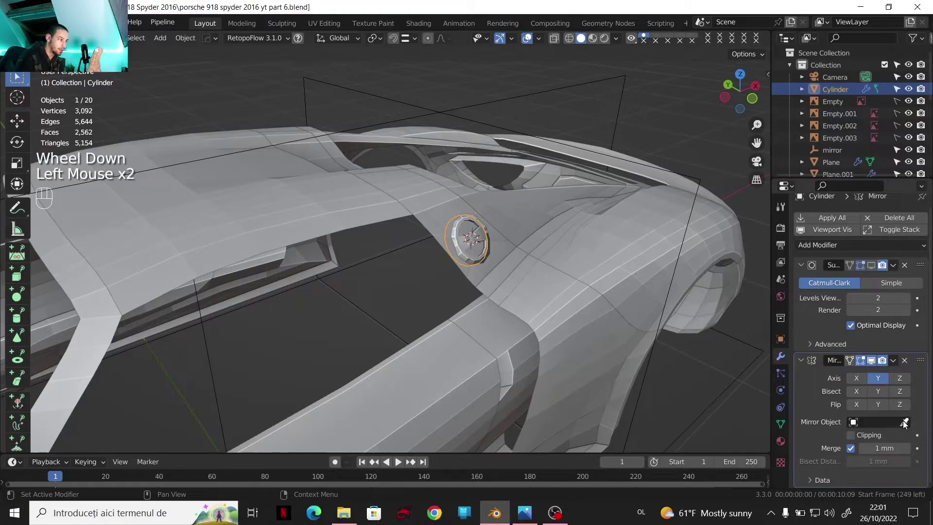
pyautogui.scroll(-2, 389, 334)
pyautogui.click(314, 305)
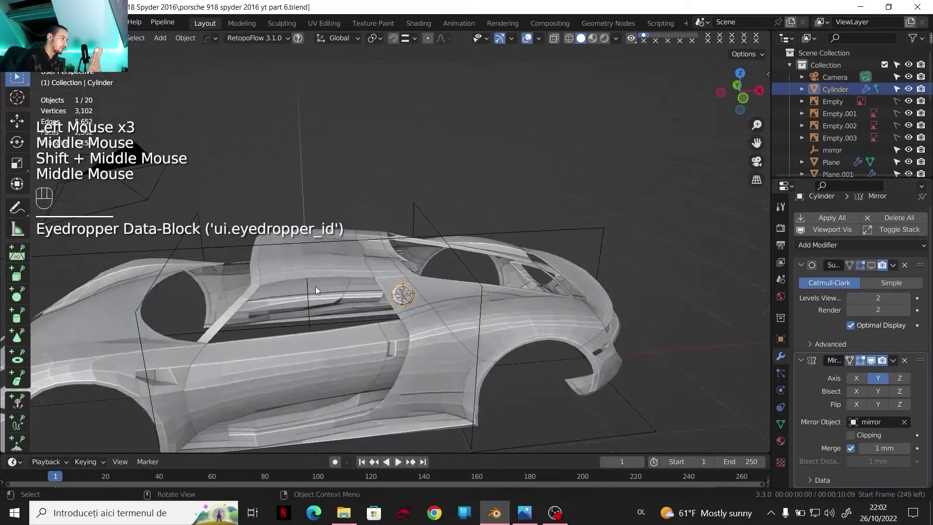
# Extrude the edge loop of the side panel's round hole inward by 21.292 mm in Y and -12.167 mm in Z.
pyautogui.scroll(2, 375, 298)
pyautogui.keyDown('shift'); pyautogui.moveTo(375, 298); pyautogui.dragTo(381, 231, button='middle'); pyautogui.keyUp('shift')
pyautogui.scroll(1, 381, 231)
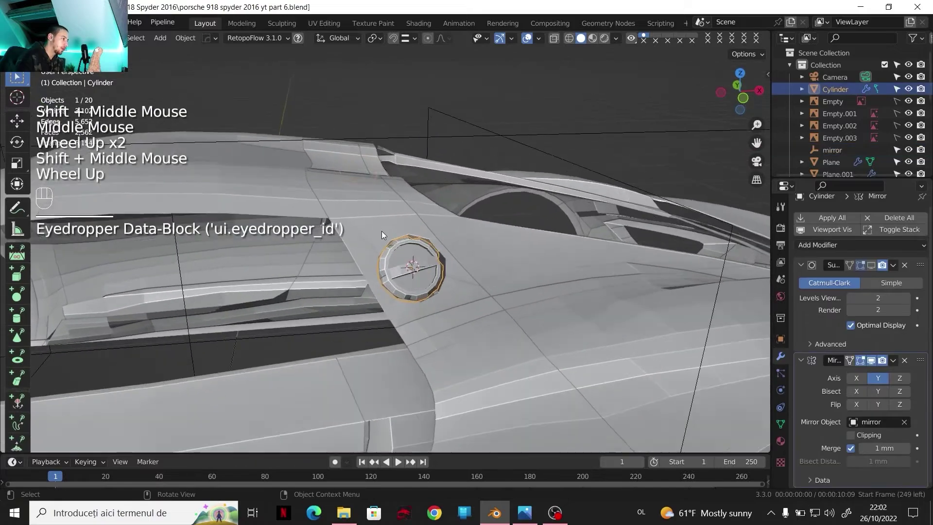
pyautogui.hotkey('shift', 's')
pyautogui.scroll(1, 419, 288)
pyautogui.click(427, 284)
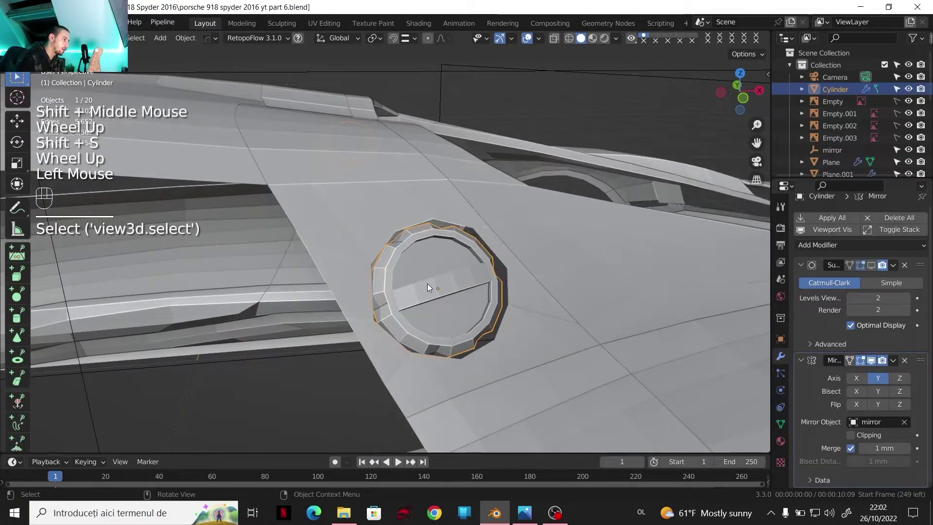
pyautogui.scroll(2, 438, 287)
pyautogui.click(365, 220)
pyautogui.press('Tab')
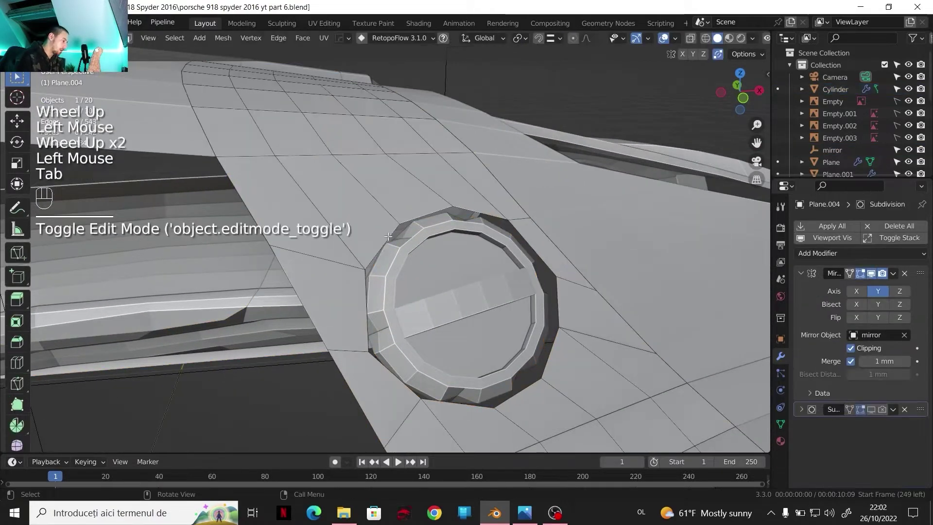
pyautogui.keyDown('alt'); pyautogui.click(388, 236); pyautogui.keyUp('alt')
pyautogui.scroll(-2, 388, 236)
pyautogui.moveTo(388, 236); pyautogui.dragTo(431, 270, button='middle')
pyautogui.moveTo(432, 271); pyautogui.dragTo(520, 231, button='middle')
pyautogui.click(738, 91)
pyautogui.scroll(3, 687, 144)
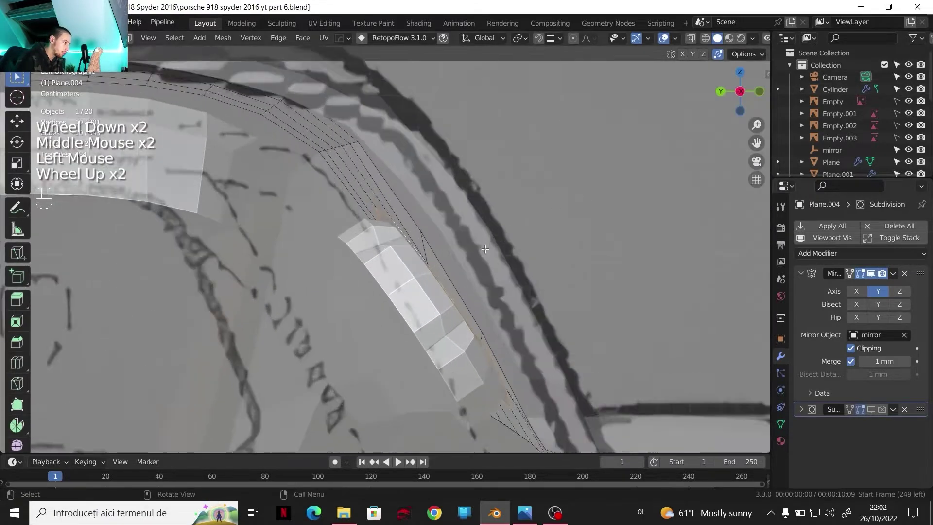
pyautogui.moveTo(467, 265); pyautogui.dragTo(452, 261, button='middle')
pyautogui.click(741, 93)
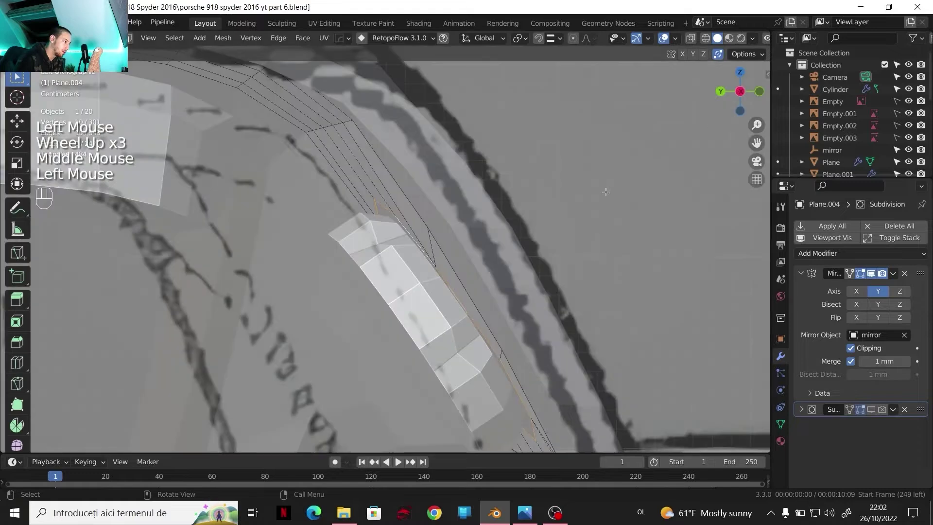
pyautogui.press('e')
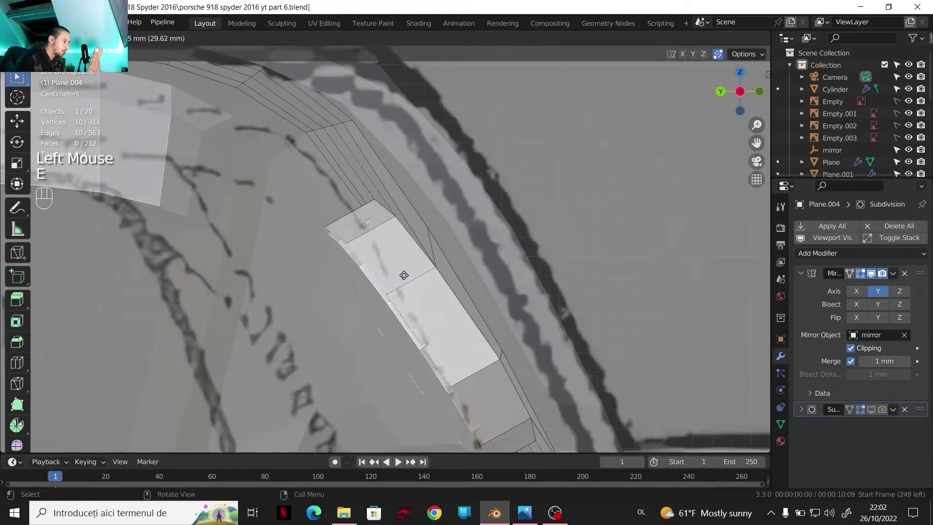
pyautogui.click(403, 275)
pyautogui.scroll(-2, 412, 273)
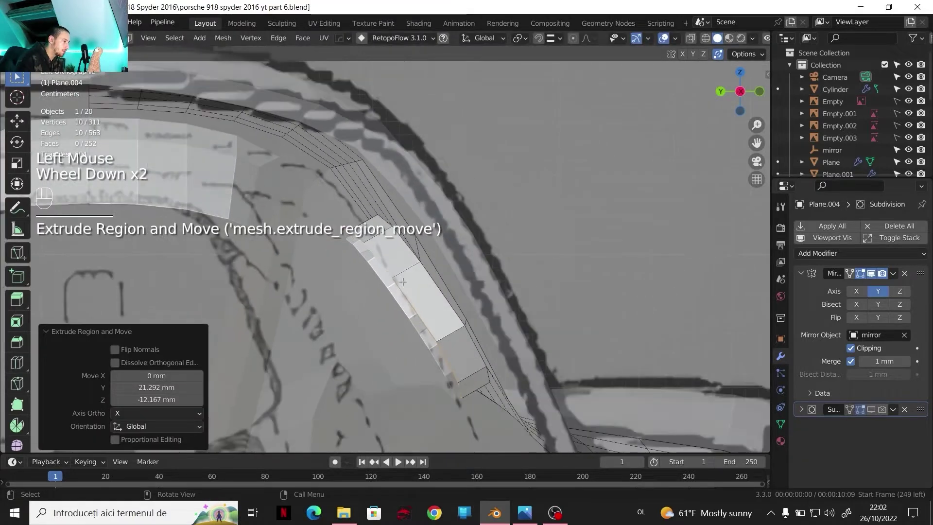
# Close the back of the recess by extruding its rim inward and merging it at center, and leave mesh editing.
pyautogui.moveTo(396, 289); pyautogui.dragTo(513, 270, button='middle')
pyautogui.scroll(1, 513, 270)
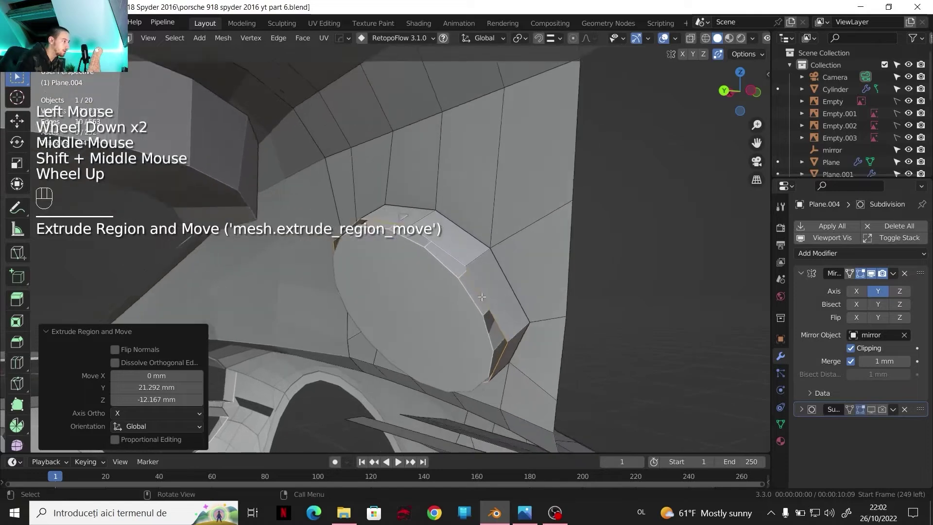
pyautogui.moveTo(481, 296); pyautogui.dragTo(514, 276, button='middle')
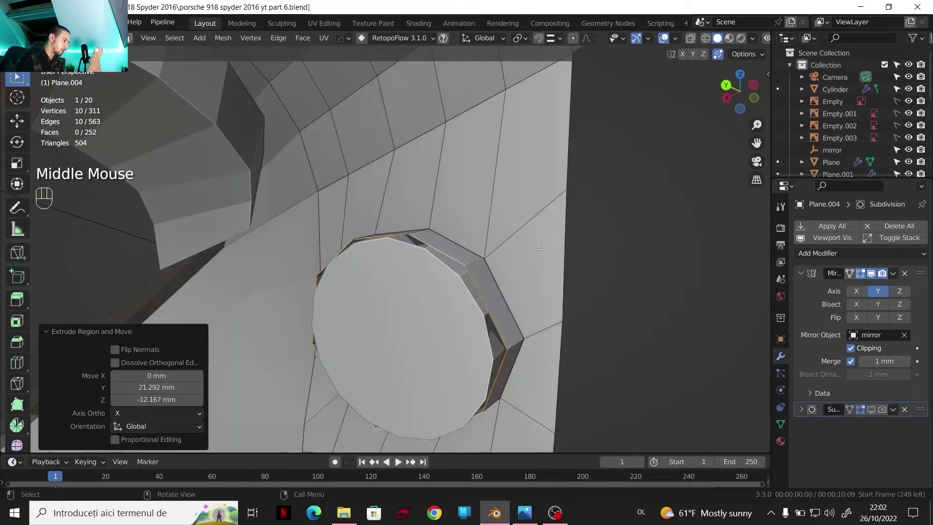
pyautogui.press('e')
pyautogui.press('s')
pyautogui.click(503, 267)
pyautogui.press('m')
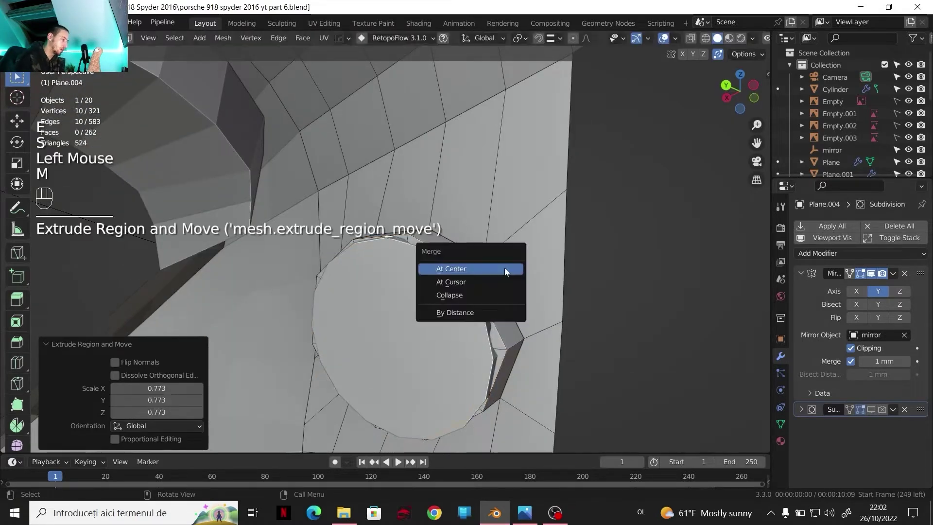
pyautogui.click(463, 270)
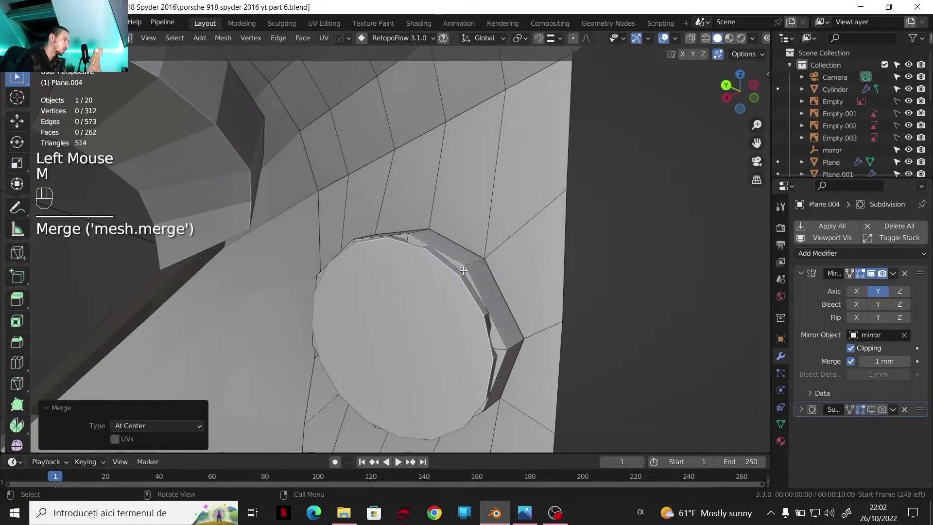
pyautogui.press('Tab')
# Examine the round cap's fit in the side panel's recess from several angles.
pyautogui.moveTo(463, 270); pyautogui.dragTo(351, 295, button='middle')
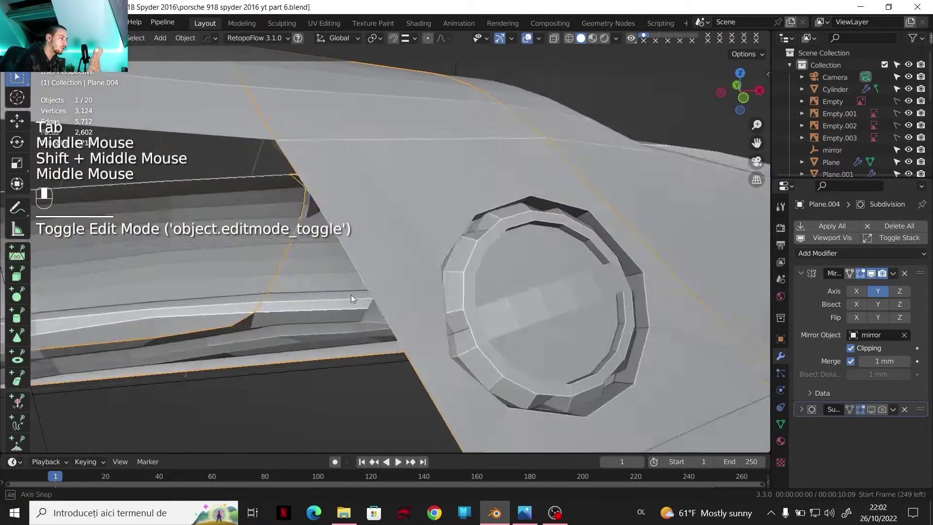
pyautogui.scroll(-2, 340, 293)
pyautogui.moveTo(480, 286); pyautogui.dragTo(450, 288, button='middle')
pyautogui.scroll(1, 468, 290)
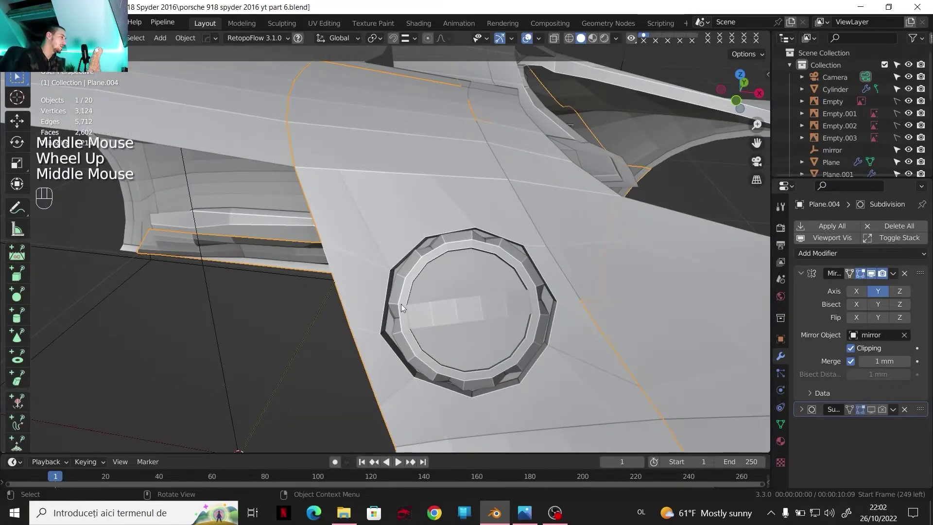
pyautogui.moveTo(401, 305); pyautogui.dragTo(384, 288, button='middle')
pyautogui.scroll(-2, 311, 281)
pyautogui.keyDown('shift'); pyautogui.moveTo(312, 281); pyautogui.dragTo(340, 243, button='middle'); pyautogui.keyUp('shift')
pyautogui.moveTo(340, 244); pyautogui.dragTo(389, 204, button='middle')
# Duplicate the front roof frame's windshield-side edge in place, from the centerline to the corner, and separate it as its own object.
pyautogui.click(438, 166)
pyautogui.keyDown('shift'); pyautogui.moveTo(389, 204); pyautogui.dragTo(331, 194, button='middle'); pyautogui.keyUp('shift')
pyautogui.click(439, 165)
pyautogui.scroll(1, 395, 136)
pyautogui.press('Tab')
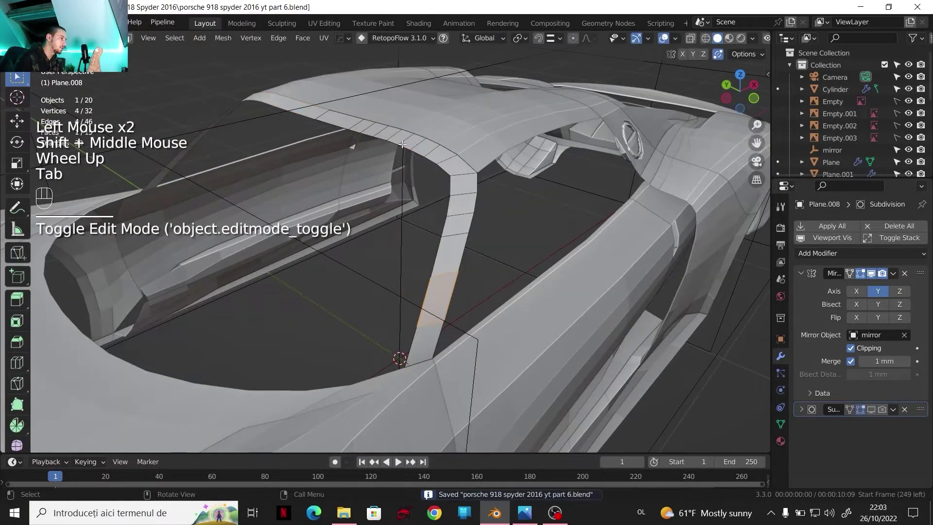
pyautogui.keyDown('shift'); pyautogui.moveTo(396, 136); pyautogui.dragTo(419, 158, button='middle'); pyautogui.keyUp('shift')
pyautogui.click(474, 166)
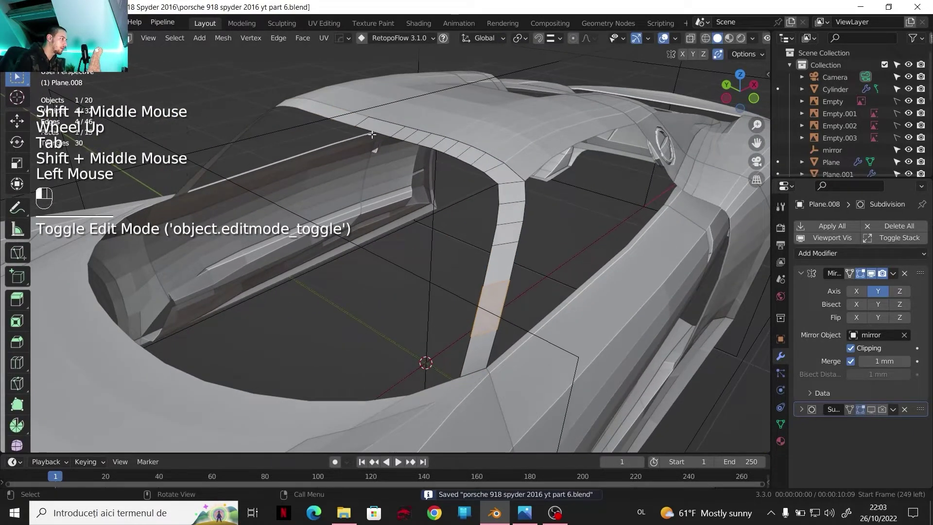
pyautogui.keyDown('ctrl'); pyautogui.click(494, 179); pyautogui.keyUp('ctrl')
pyautogui.click(740, 74)
pyautogui.keyDown('shift'); pyautogui.moveTo(632, 243); pyautogui.dragTo(579, 476, button='middle'); pyautogui.keyUp('shift')
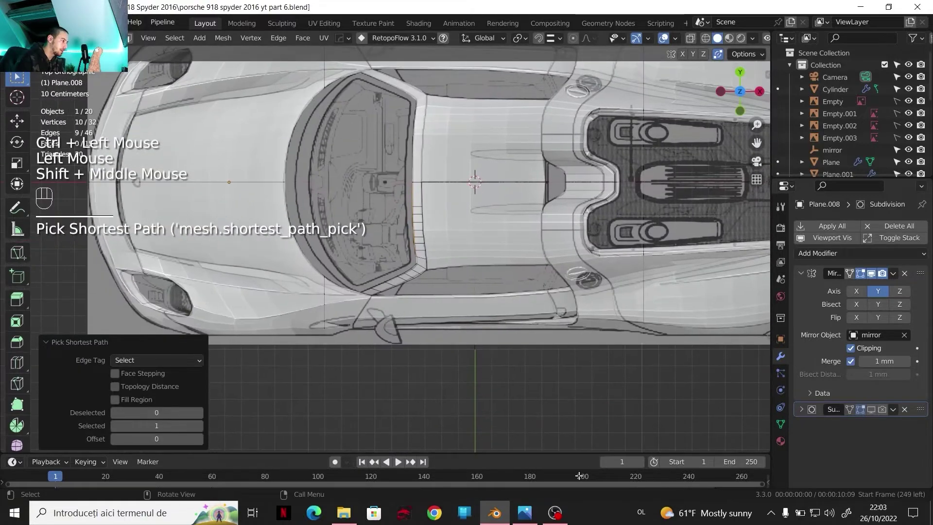
pyautogui.scroll(3, 482, 286)
pyautogui.keyDown('shift'); pyautogui.click(483, 286); pyautogui.keyUp('shift')
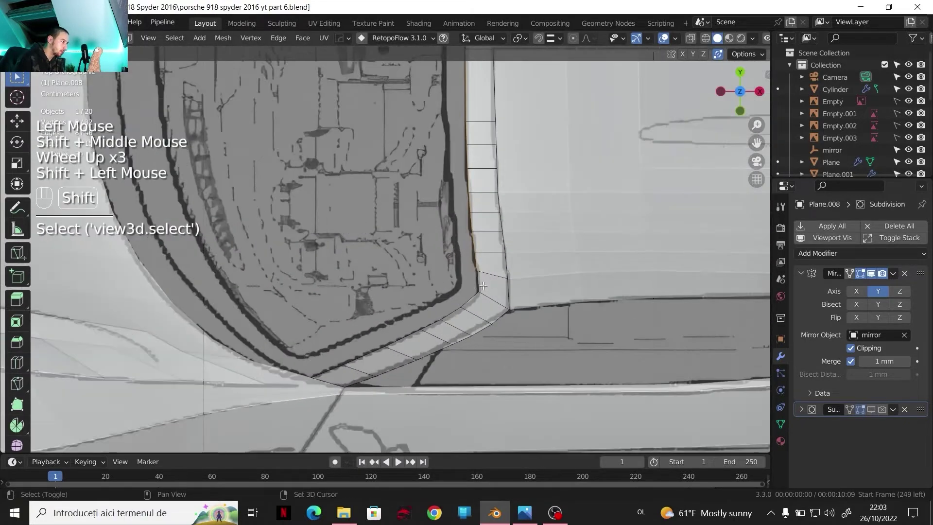
pyautogui.keyDown('shift'); pyautogui.click(482, 285); pyautogui.keyUp('shift')
pyautogui.keyDown('shift'); pyautogui.moveTo(483, 286); pyautogui.dragTo(462, 307, button='middle'); pyautogui.keyUp('shift')
pyautogui.scroll(-1, 462, 308)
pyautogui.scroll(-2, 498, 280)
pyautogui.scroll(2, 498, 280)
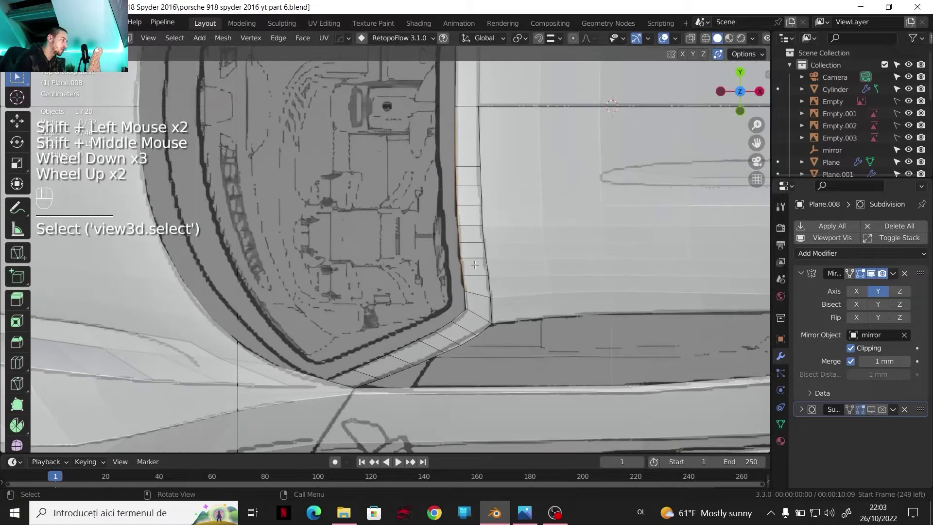
pyautogui.hotkey('shift', 'd')
pyautogui.rightClick(427, 251)
pyautogui.press('p')
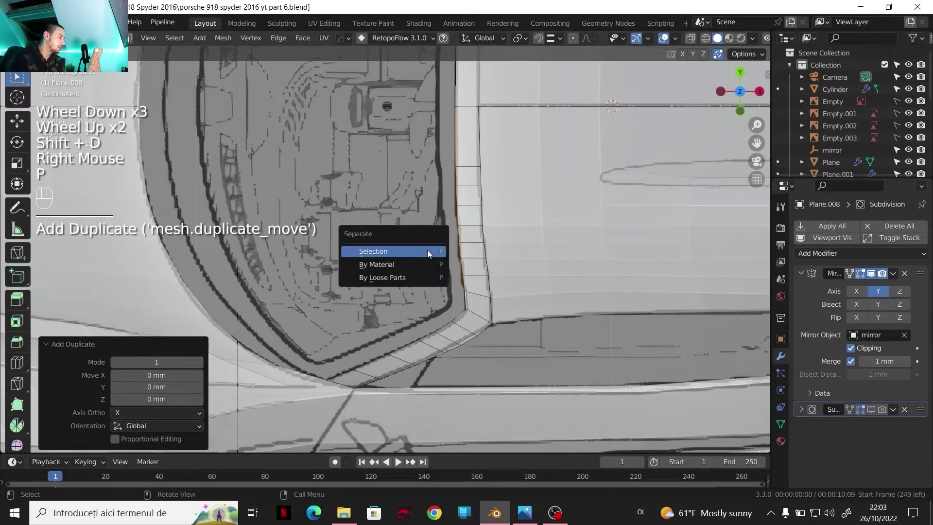
pyautogui.click(427, 250)
pyautogui.press('Tab')
# Extrude the whole separated edge forward along X across the windshield opening, toward the windshield's base in the top blueprint.
pyautogui.click(462, 254)
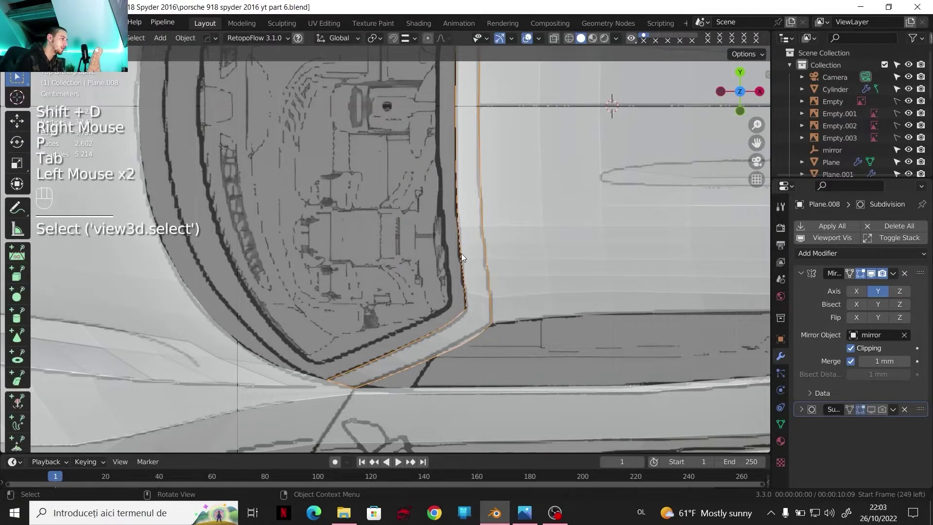
pyautogui.click(460, 253)
pyautogui.press('Tab')
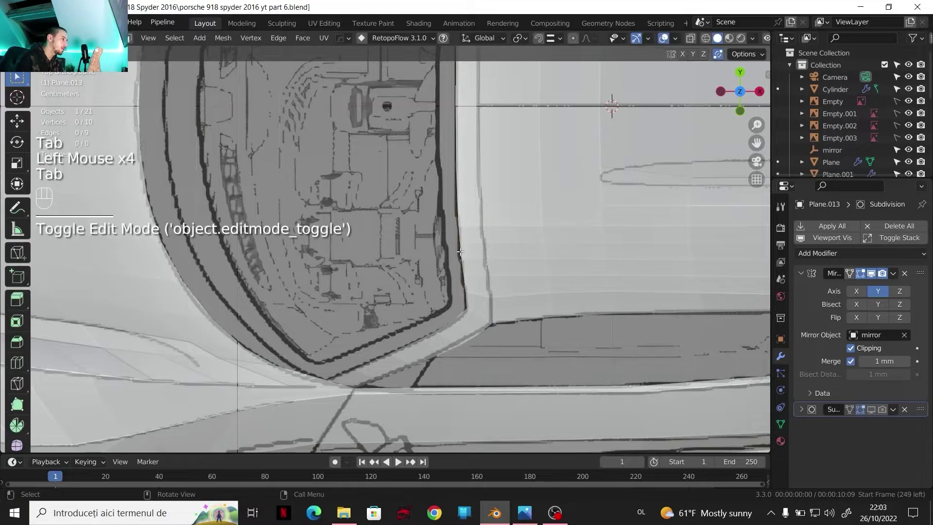
pyautogui.press('a')
pyautogui.press('e')
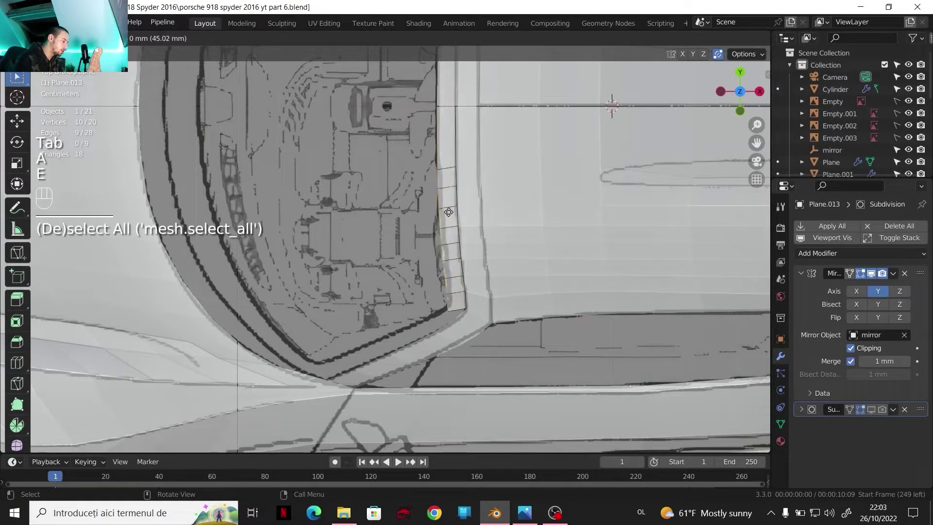
pyautogui.press('x')
pyautogui.click(322, 216)
pyautogui.keyDown('shift'); pyautogui.moveTo(322, 216); pyautogui.dragTo(427, 336, button='middle'); pyautogui.keyUp('shift')
pyautogui.scroll(-2, 390, 262)
# Evenly space the vertices of the extruded front edge with LoopTools Space.
pyautogui.press('1')
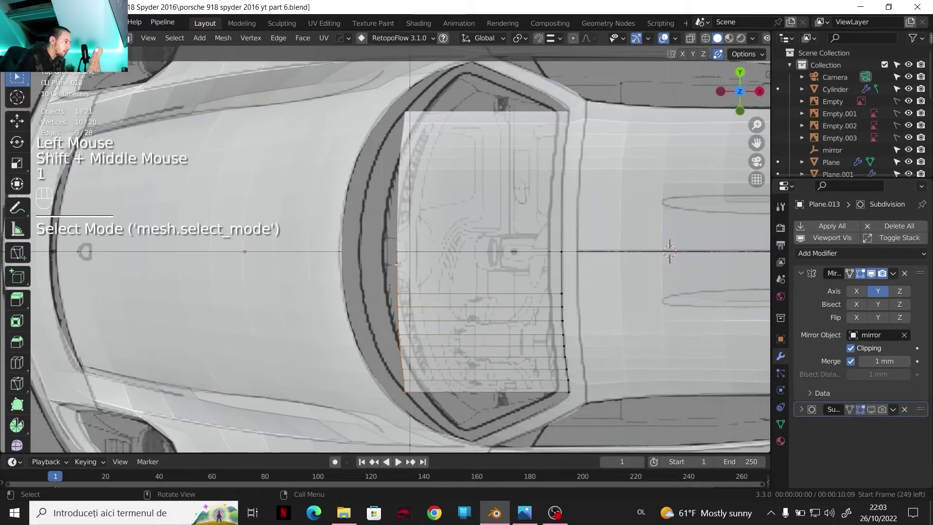
pyautogui.press('2')
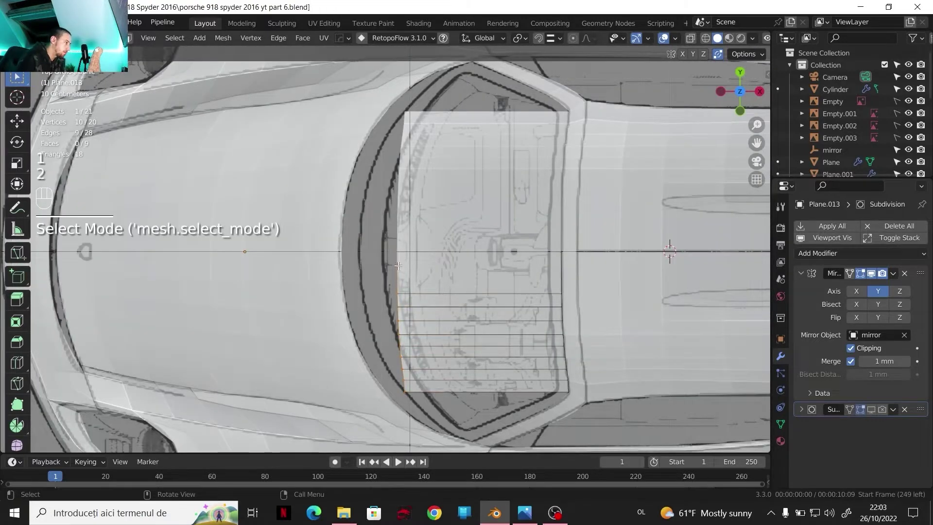
pyautogui.rightClick(399, 265)
pyautogui.moveTo(410, 83)
pyautogui.click(492, 120)
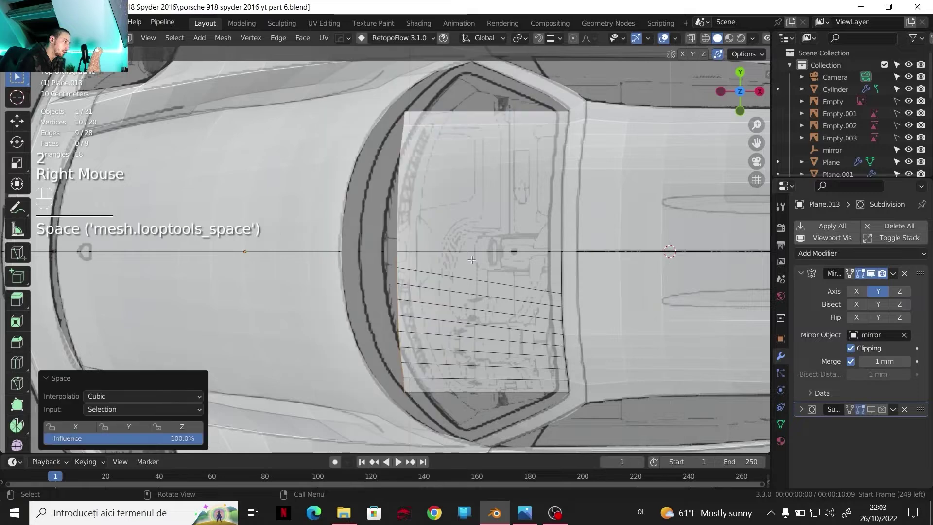
# Move the front edge's vertices one by one along X, from the centerline outward, onto the blueprint's curved windshield base line.
pyautogui.scroll(1, 472, 260)
pyautogui.keyDown('shift'); pyautogui.moveTo(471, 261); pyautogui.dragTo(466, 226, button='middle'); pyautogui.keyUp('shift')
pyautogui.click(378, 216)
pyautogui.press('1')
pyautogui.click(378, 215)
pyautogui.press('g')
pyautogui.press('x')
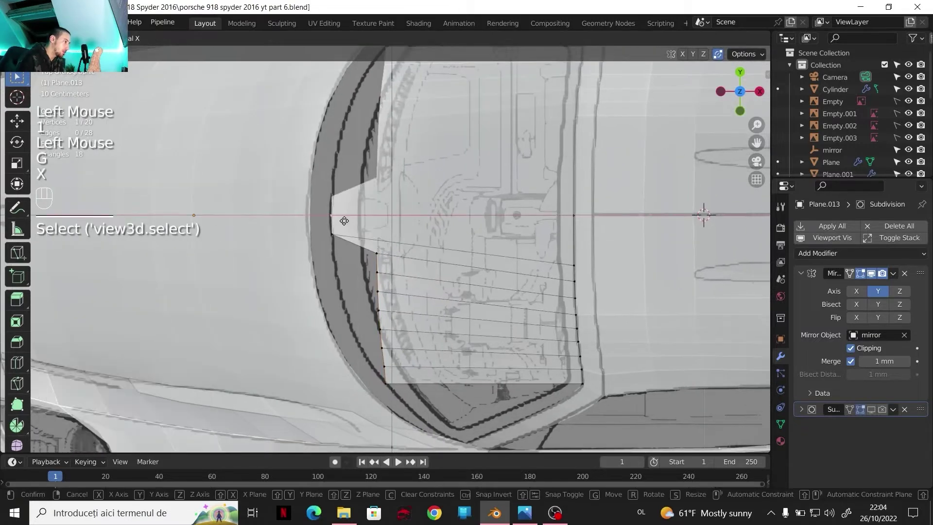
pyautogui.click(344, 221)
pyautogui.click(380, 254)
pyautogui.press('g')
pyautogui.press('x')
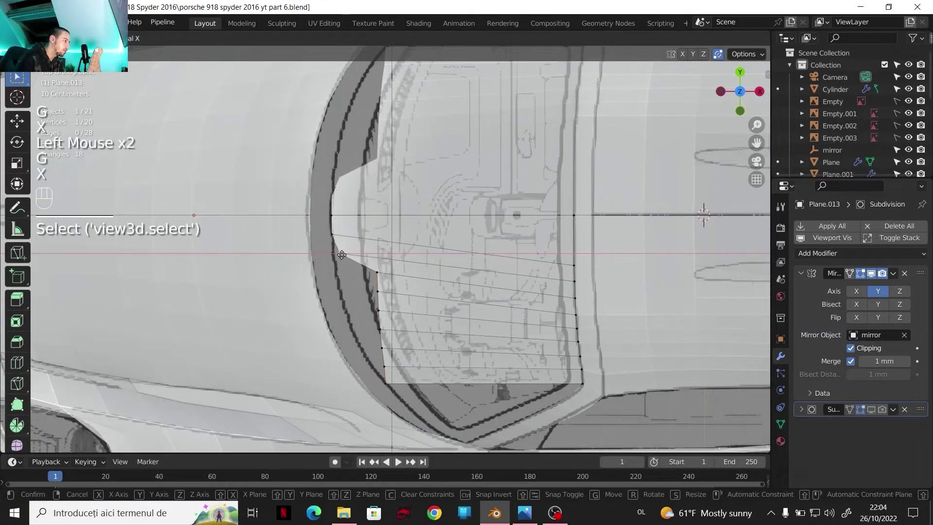
pyautogui.click(332, 256)
pyautogui.click(379, 271)
pyautogui.press('g')
pyautogui.press('x')
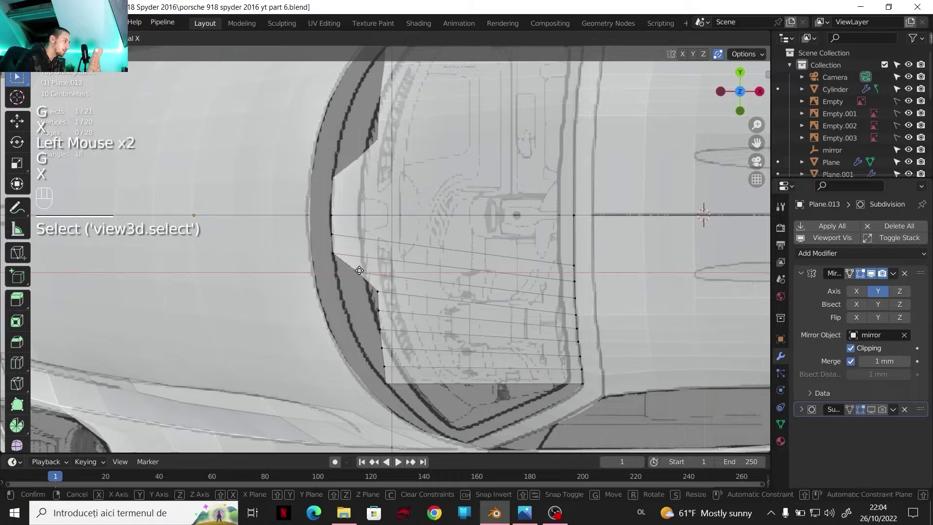
pyautogui.click(336, 273)
pyautogui.click(378, 290)
pyautogui.press('g')
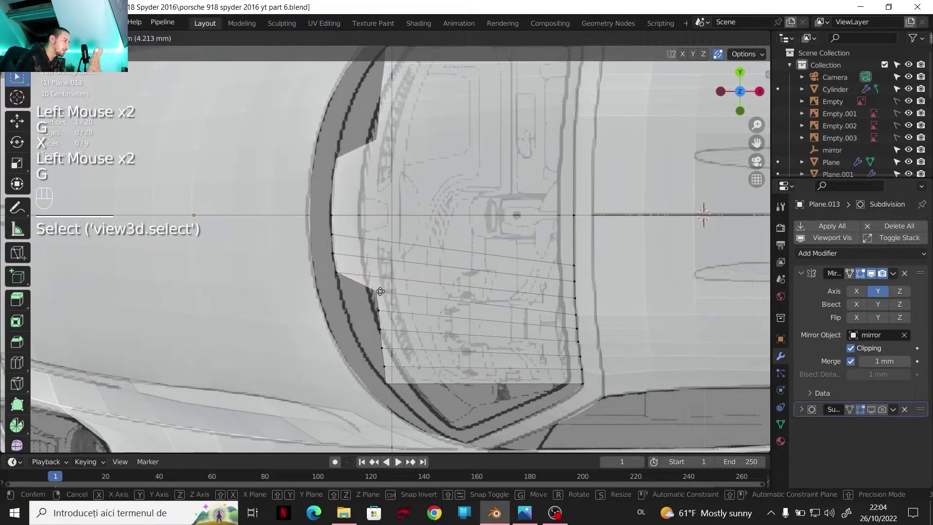
pyautogui.press('x')
pyautogui.click(346, 292)
pyautogui.click(382, 313)
pyautogui.press('g')
pyautogui.press('x')
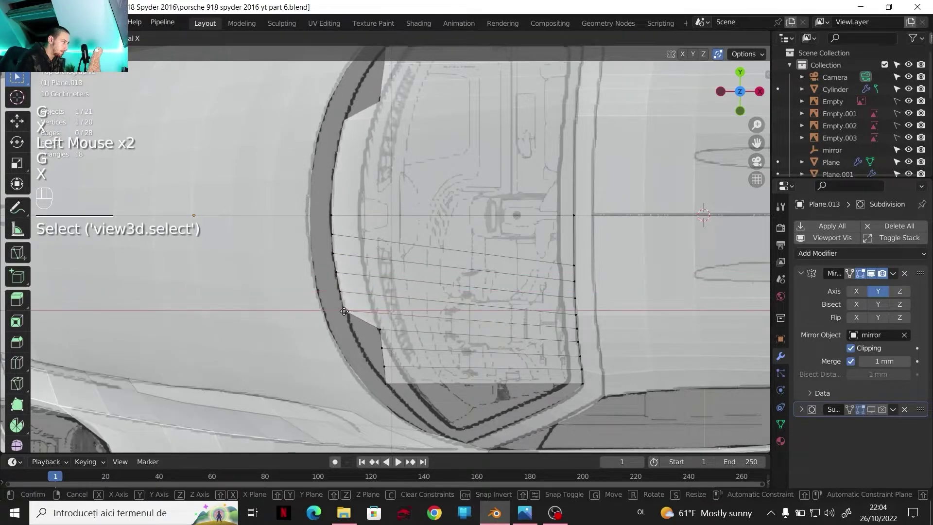
pyautogui.click(349, 316)
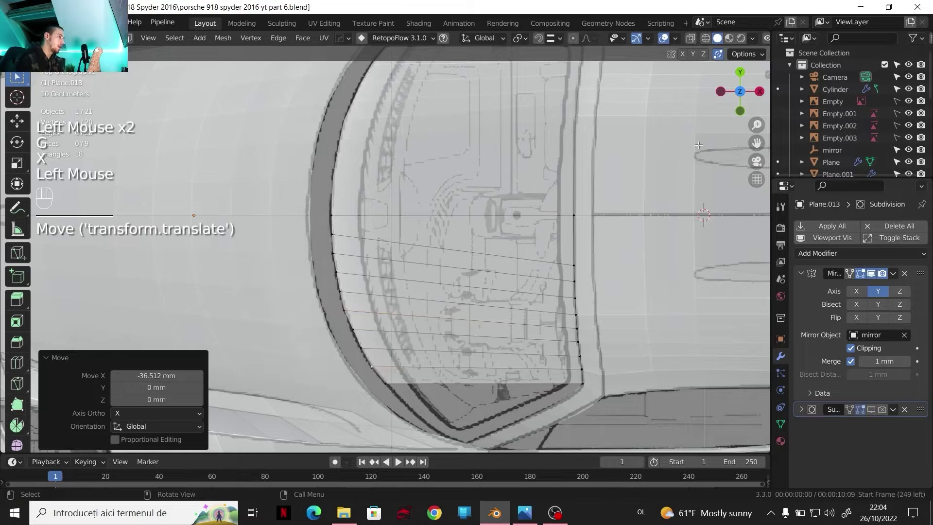
# Examine the windshield's slope and base in the side and front views and in the car reference photo.
pyautogui.click(741, 111)
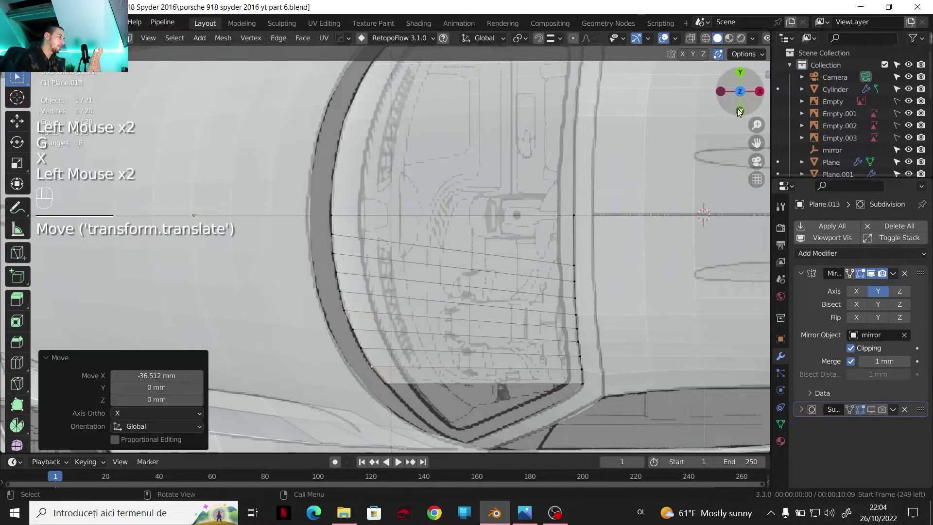
pyautogui.keyDown('shift'); pyautogui.moveTo(463, 200); pyautogui.dragTo(367, 225, button='middle'); pyautogui.keyUp('shift')
pyautogui.scroll(2, 367, 224)
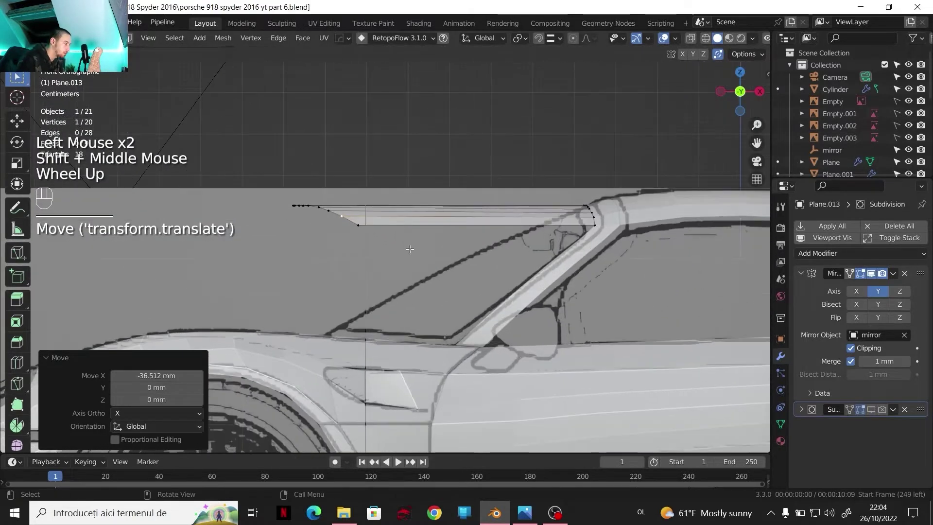
pyautogui.click(721, 92)
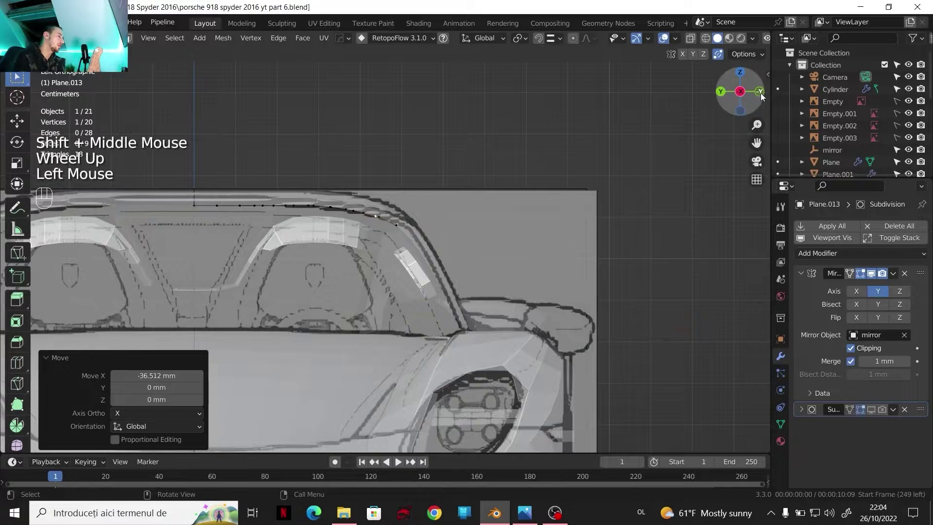
pyautogui.click(759, 92)
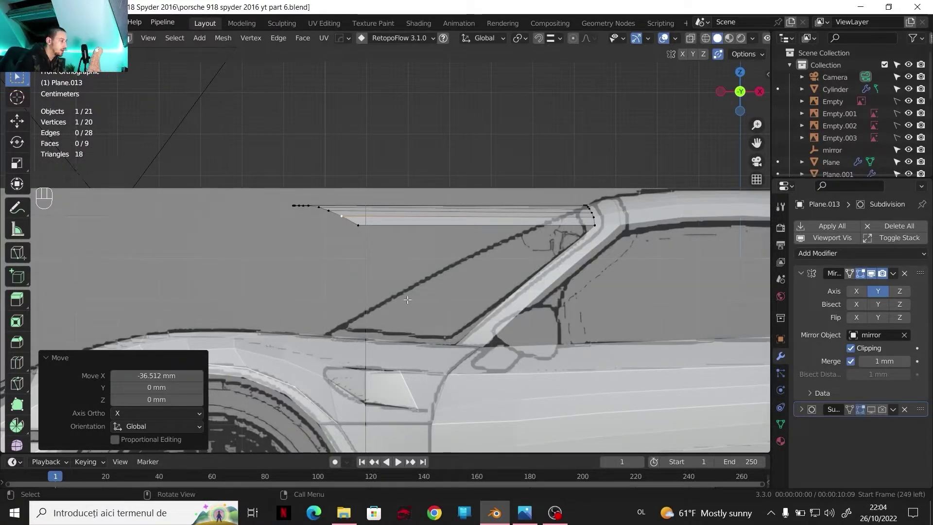
pyautogui.click(525, 512)
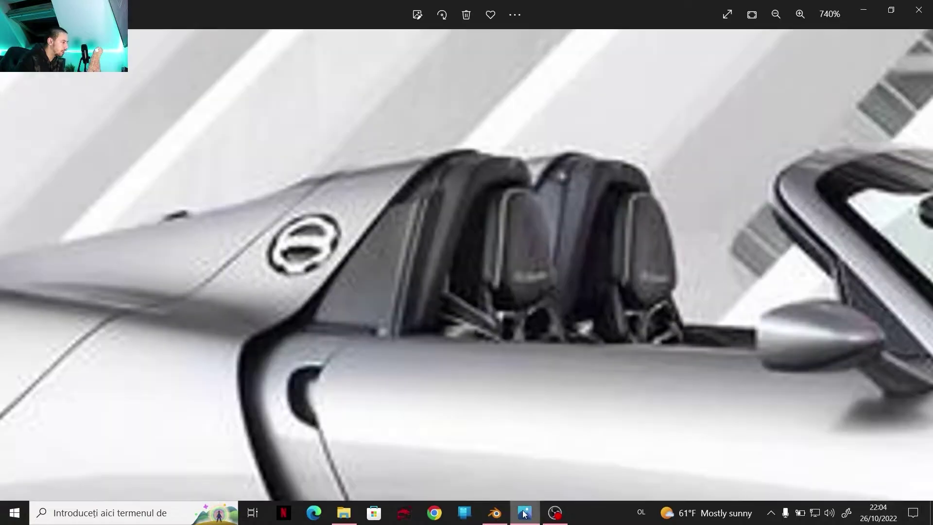
pyautogui.scroll(-5, 700, 288)
pyautogui.scroll(5, 700, 288)
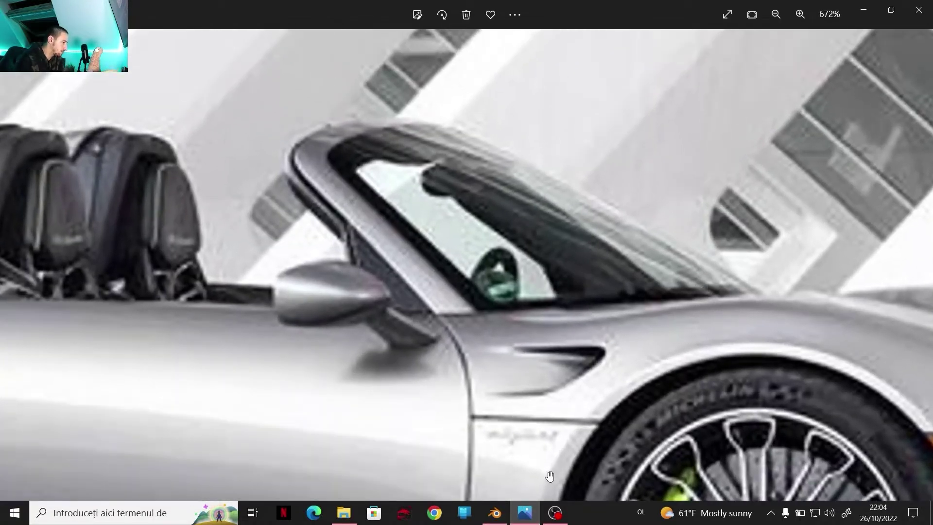
pyautogui.click(495, 513)
# Flatten the windshield's front edge by scaling Z to 0 and lower it about 339 mm onto the side blueprint's windshield base.
pyautogui.keyDown('alt'); pyautogui.click(343, 215); pyautogui.keyUp('alt')
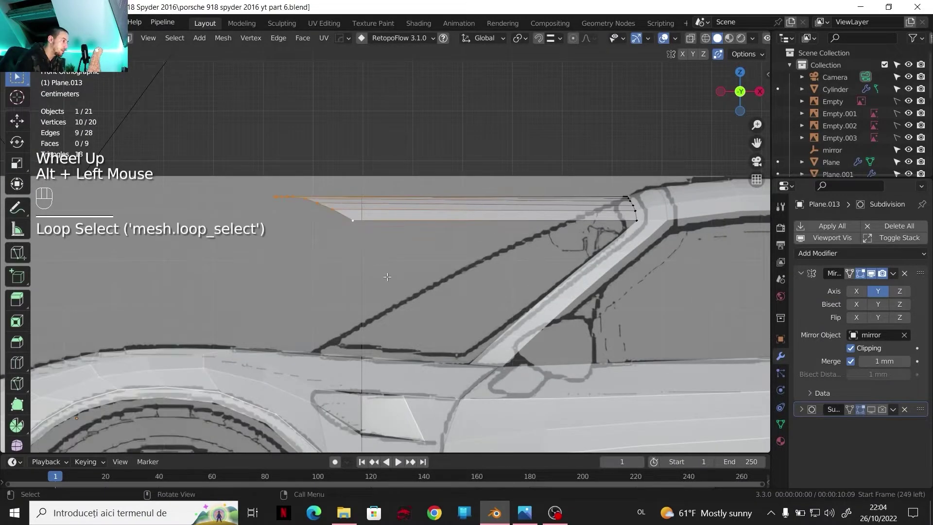
pyautogui.press('s')
pyautogui.press('z')
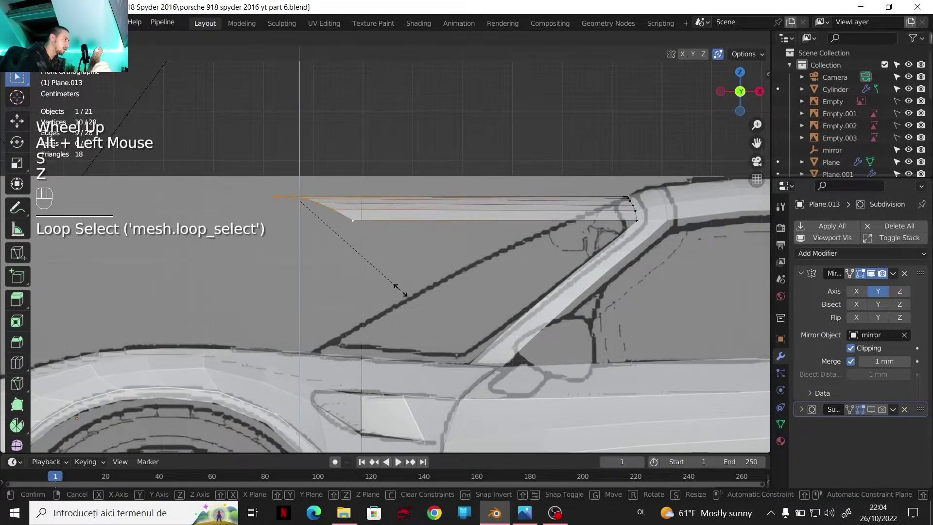
pyautogui.hotkey('shift', '0')
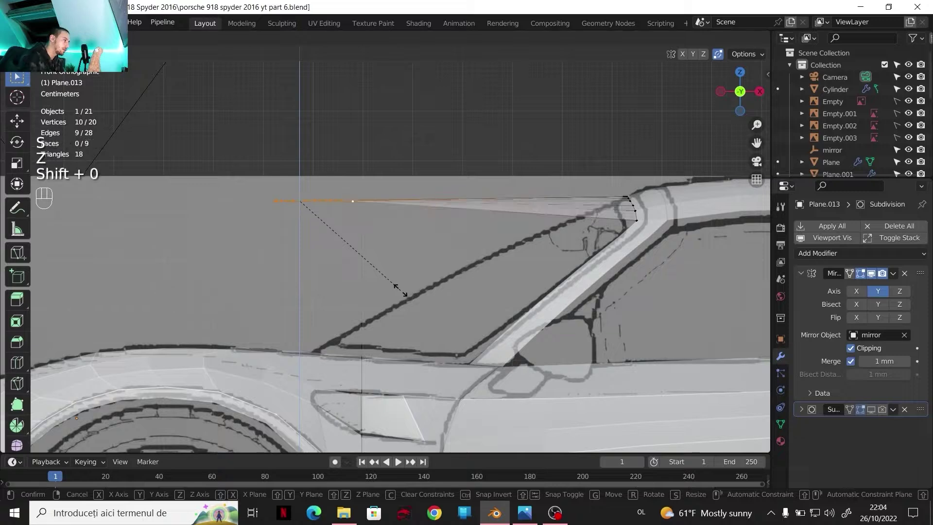
pyautogui.press('Return')
pyautogui.press('g')
pyautogui.press('z')
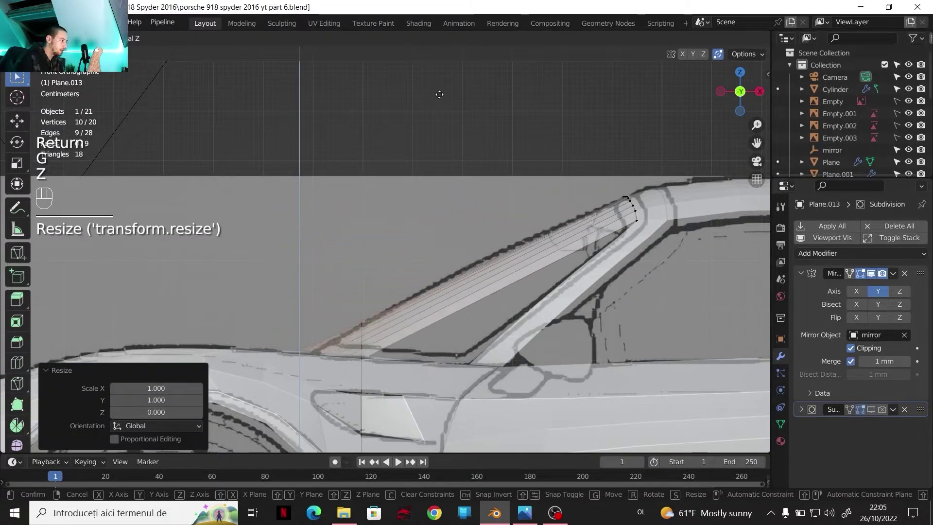
pyautogui.click(443, 103)
# Duplicate the windshield-side edge of the frame's side pillar in place, from roof corner to pillar foot, and separate it as its own object.
pyautogui.click(734, 75)
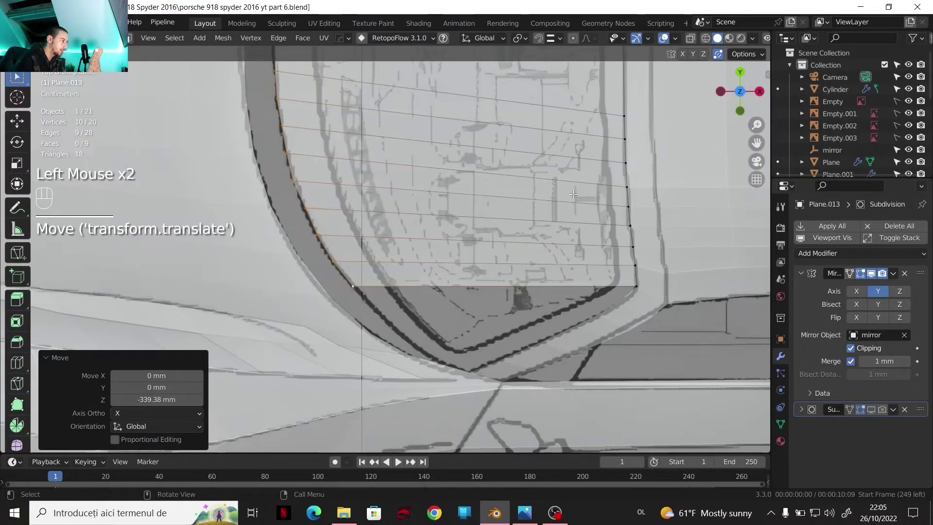
pyautogui.scroll(-1, 482, 288)
pyautogui.scroll(1, 482, 287)
pyautogui.press('Tab')
pyautogui.click(569, 270)
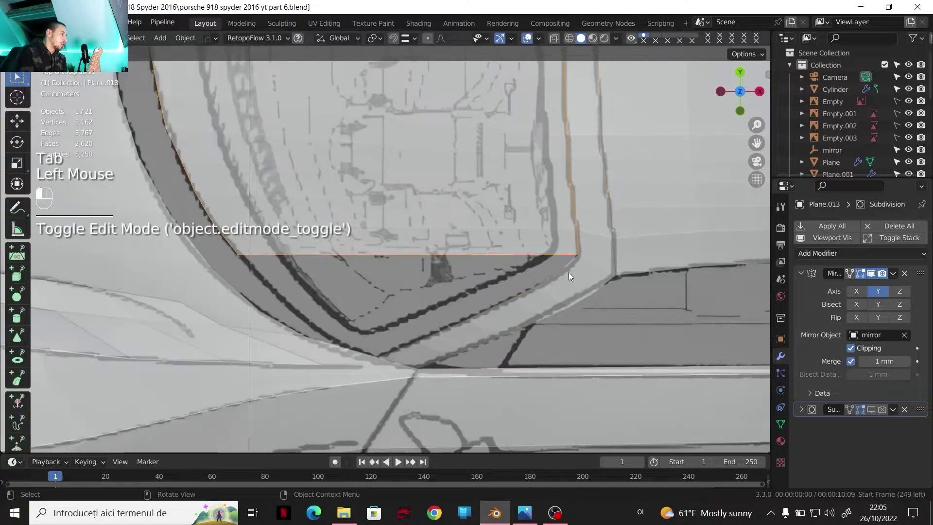
pyautogui.press('Tab')
pyautogui.press('2')
pyautogui.click(553, 279)
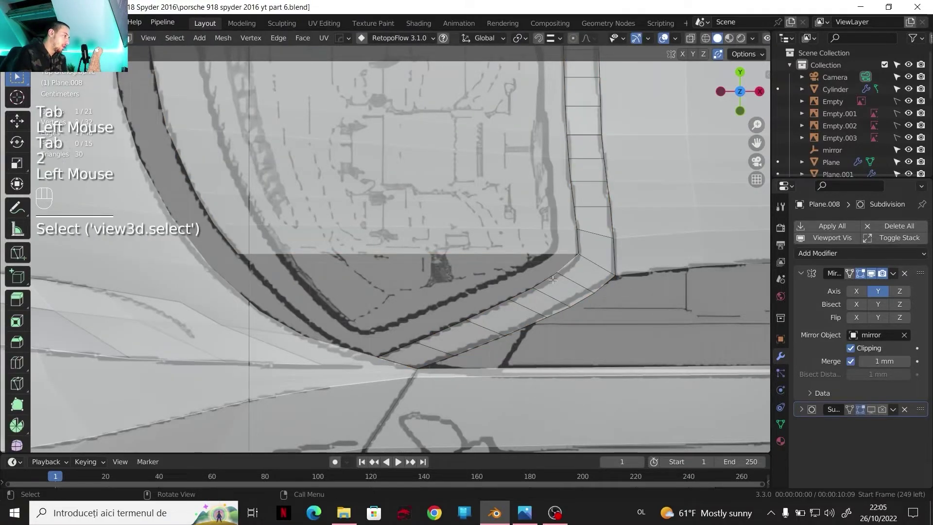
pyautogui.keyDown('ctrl'); pyautogui.click(413, 342); pyautogui.keyUp('ctrl')
pyautogui.moveTo(413, 342); pyautogui.dragTo(394, 302, button='middle')
pyautogui.scroll(-1, 394, 302)
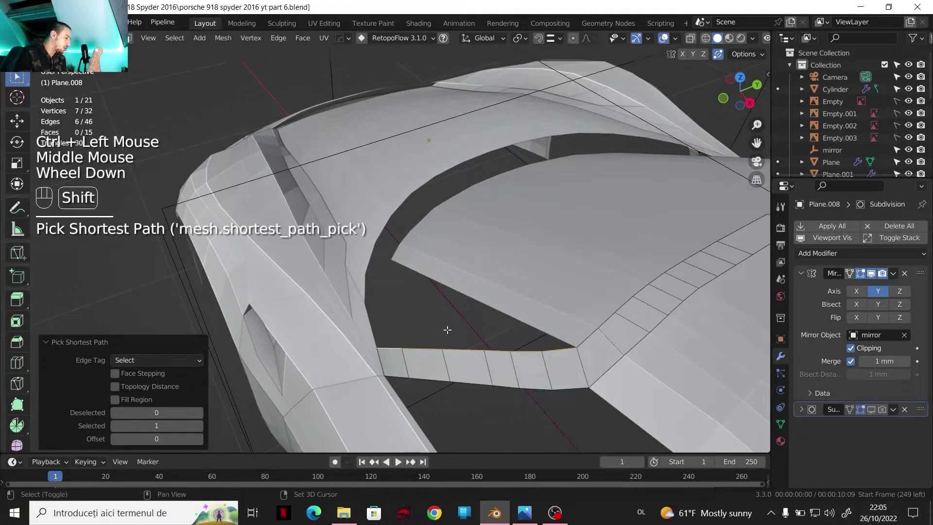
pyautogui.hotkey('shift', 'd')
pyautogui.rightClick(428, 296)
pyautogui.press('p')
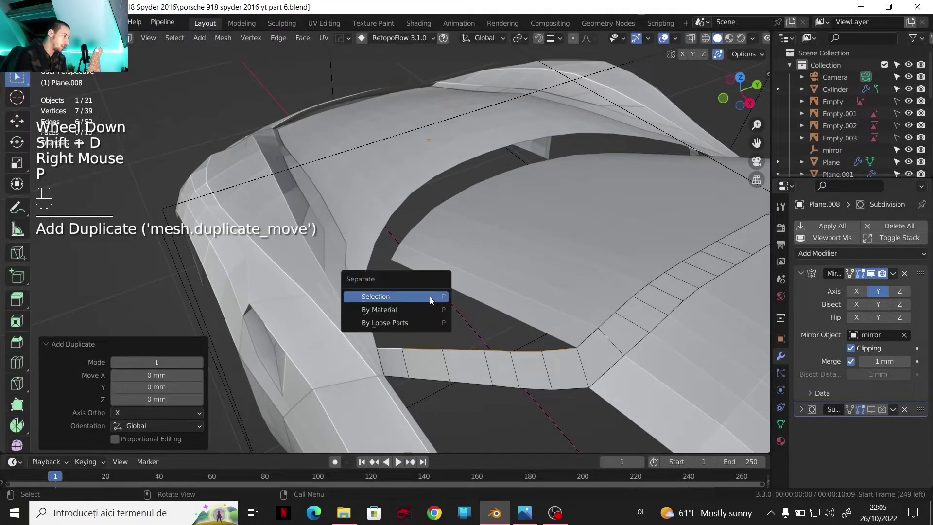
pyautogui.click(429, 297)
pyautogui.press('Tab')
# Join the separated pillar edge into the windshield object and open the combined mesh for editing.
pyautogui.click(468, 350)
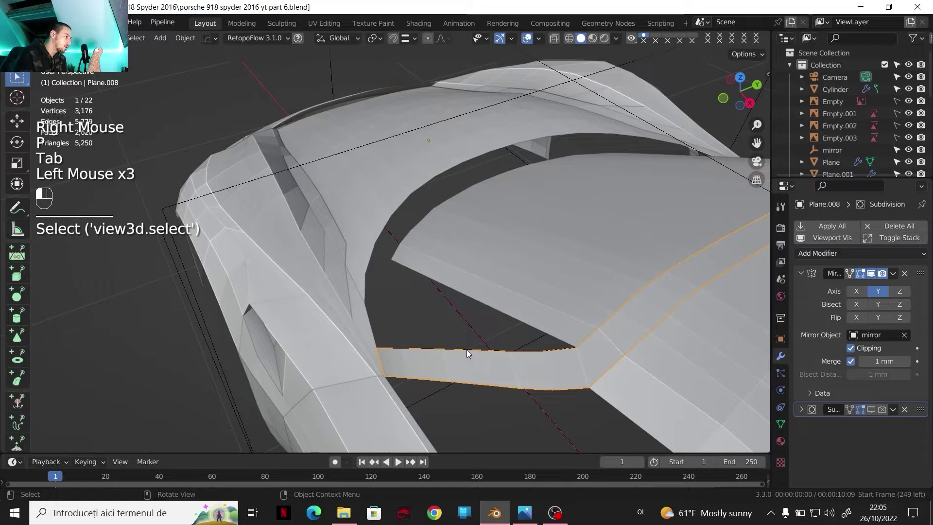
pyautogui.click(465, 351)
pyautogui.press('shift')
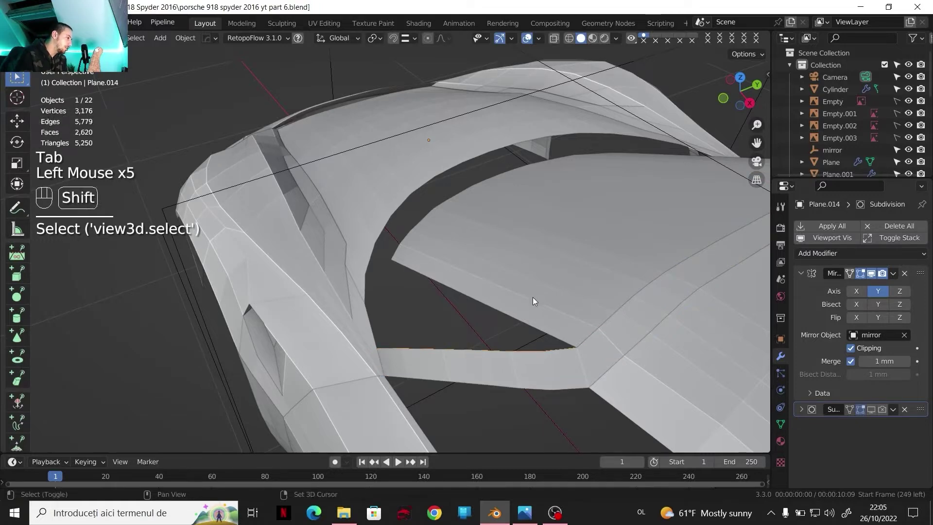
pyautogui.keyDown('shift'); pyautogui.click(534, 298); pyautogui.keyUp('shift')
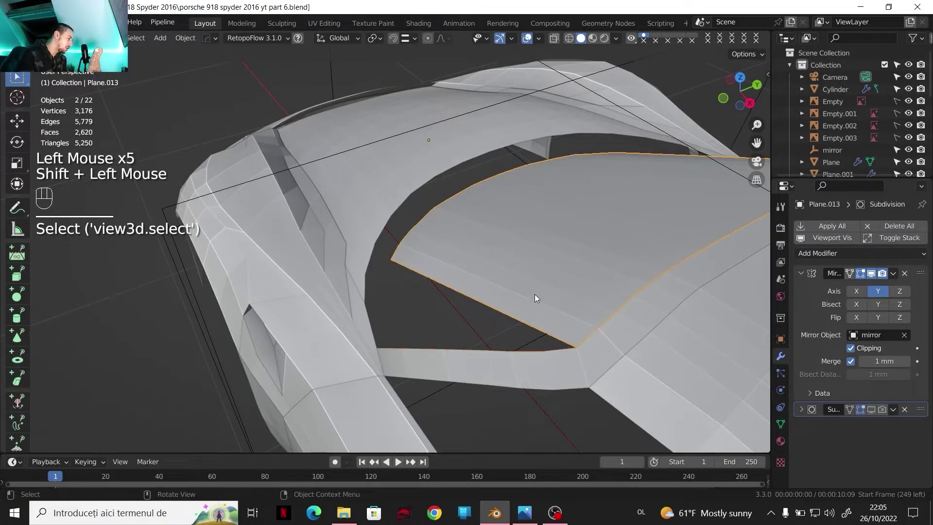
pyautogui.hotkey('ctrl', 'j')
pyautogui.press('Tab')
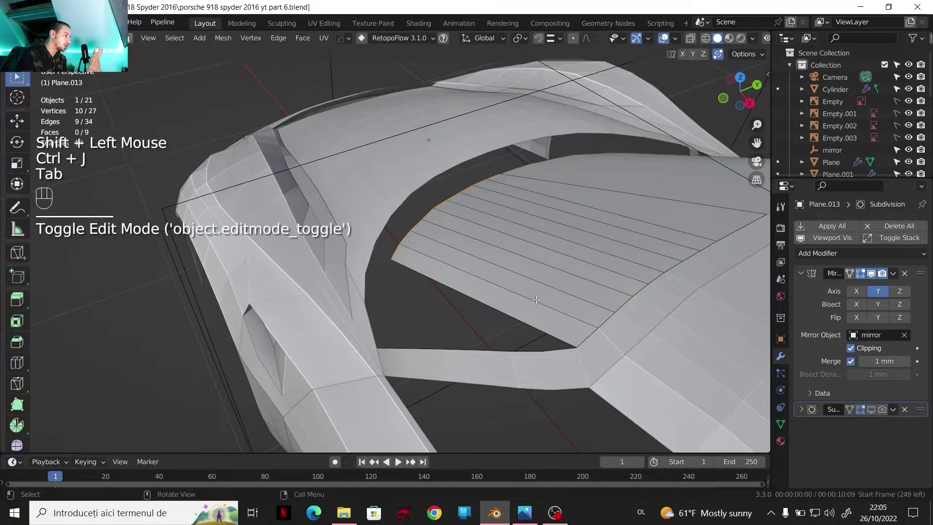
# Merge the two overlapping vertices at center where the pillar edge meets the windshield's upper corner.
pyautogui.press('1')
pyautogui.click(567, 346)
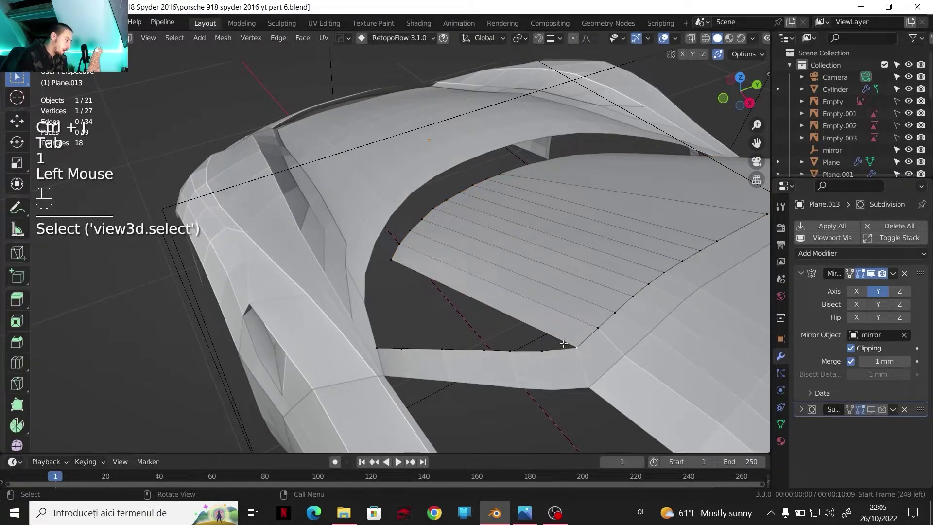
pyautogui.press('g')
pyautogui.rightClick(550, 331)
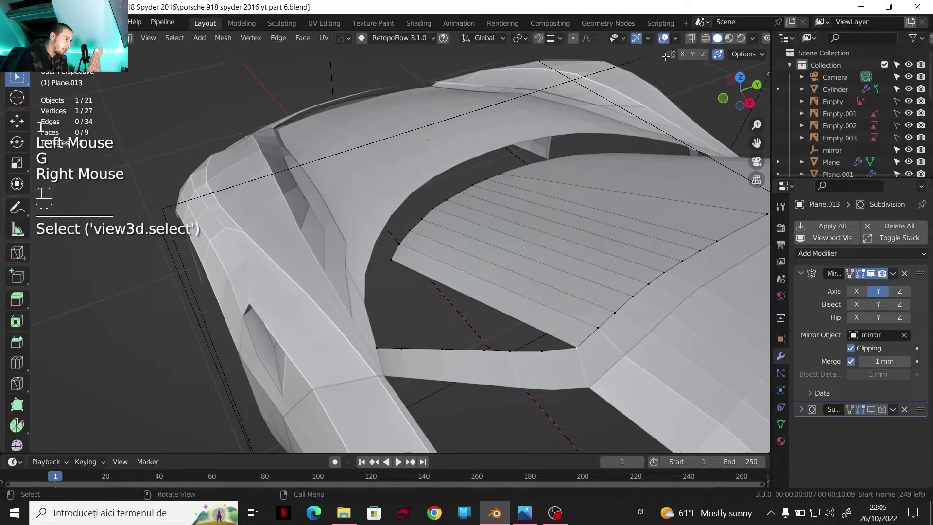
pyautogui.click(690, 38)
pyautogui.keyDown('shift'); pyautogui.moveTo(573, 327); pyautogui.dragTo(492, 291, button='middle'); pyautogui.keyUp('shift')
pyautogui.scroll(2, 491, 292)
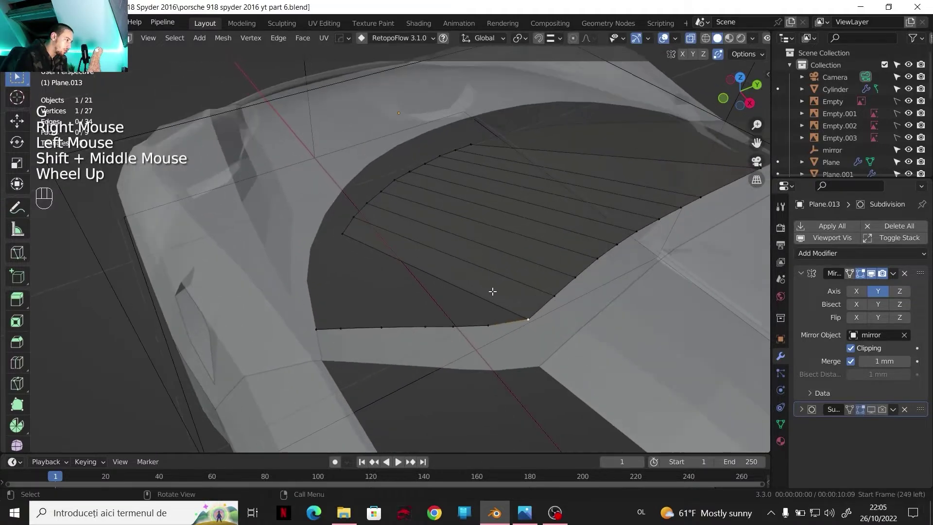
pyautogui.keyDown('shift'); pyautogui.click(608, 358); pyautogui.keyUp('shift')
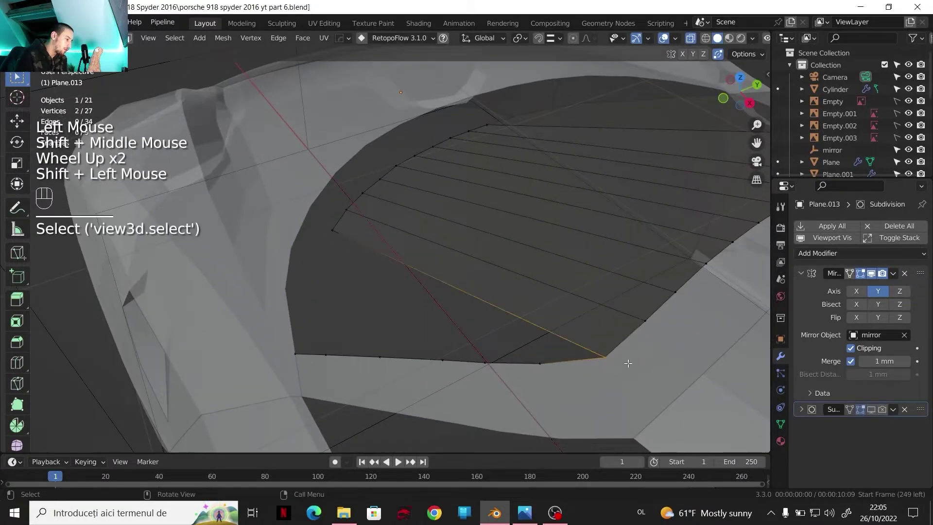
pyautogui.press('m')
pyautogui.click(617, 365)
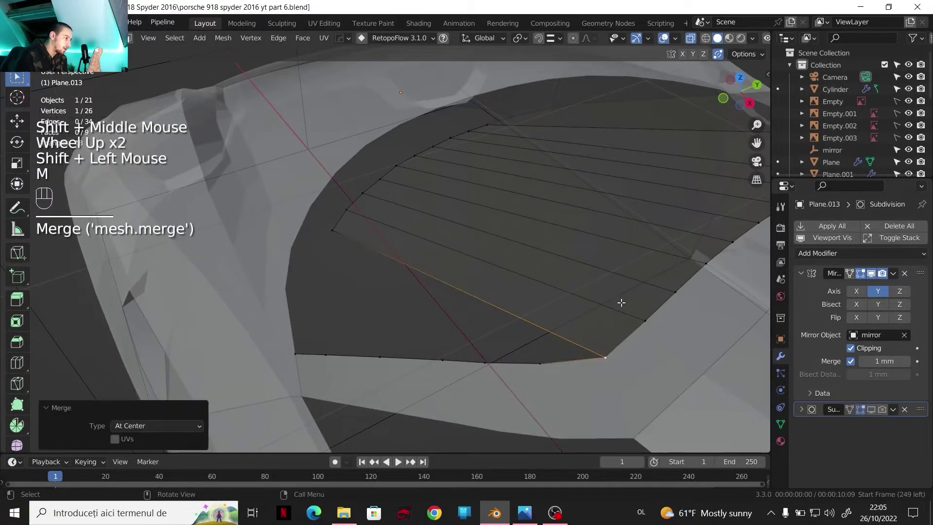
pyautogui.click(691, 39)
# Move the windshield's front outer corner vertex in the top view onto the foot of the side pillar.
pyautogui.press('1')
pyautogui.click(273, 246)
pyautogui.press('g')
pyautogui.click(388, 331)
pyautogui.keyDown('shift'); pyautogui.click(382, 325); pyautogui.keyUp('shift')
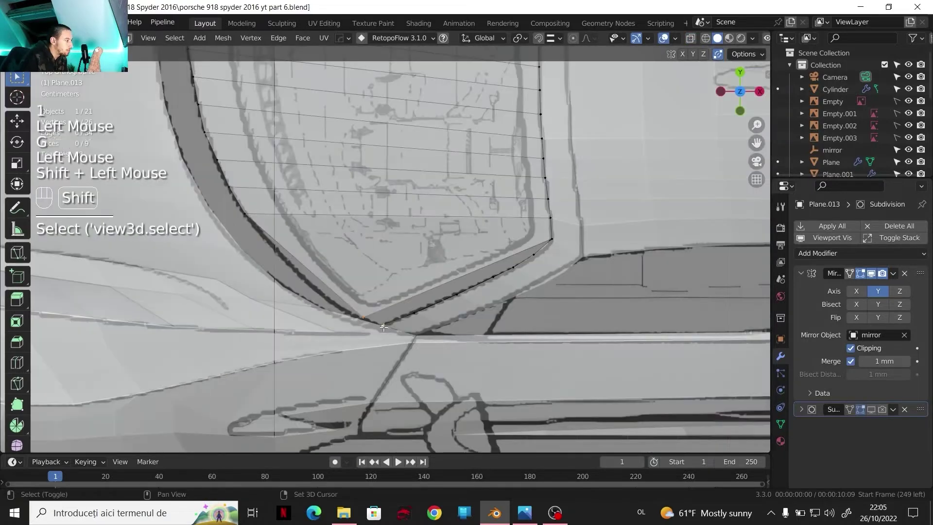
pyautogui.press('g')
pyautogui.click(452, 353)
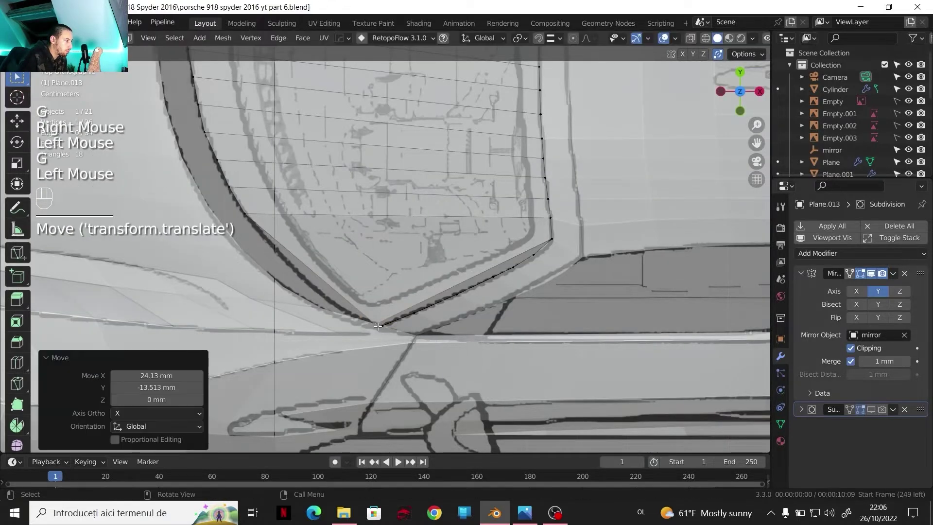
# Merge the windshield's front corner vertex with the pillar edge's end vertex, using At Last.
pyautogui.keyDown('shift'); pyautogui.moveTo(452, 353); pyautogui.dragTo(331, 272, button='middle'); pyautogui.keyUp('shift')
pyautogui.scroll(2, 338, 253)
pyautogui.scroll(1, 321, 311)
pyautogui.moveTo(330, 273); pyautogui.dragTo(309, 369, button='middle')
pyautogui.scroll(-1, 316, 340)
pyautogui.keyDown('shift'); pyautogui.click(309, 369); pyautogui.keyUp('shift')
pyautogui.click(314, 369)
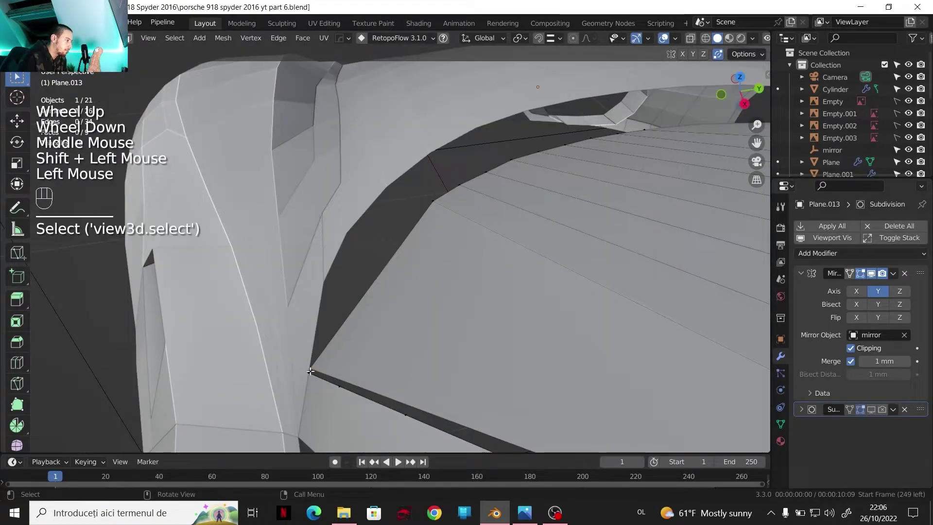
pyautogui.keyDown('shift'); pyautogui.click(316, 371); pyautogui.keyUp('shift')
pyautogui.press('m')
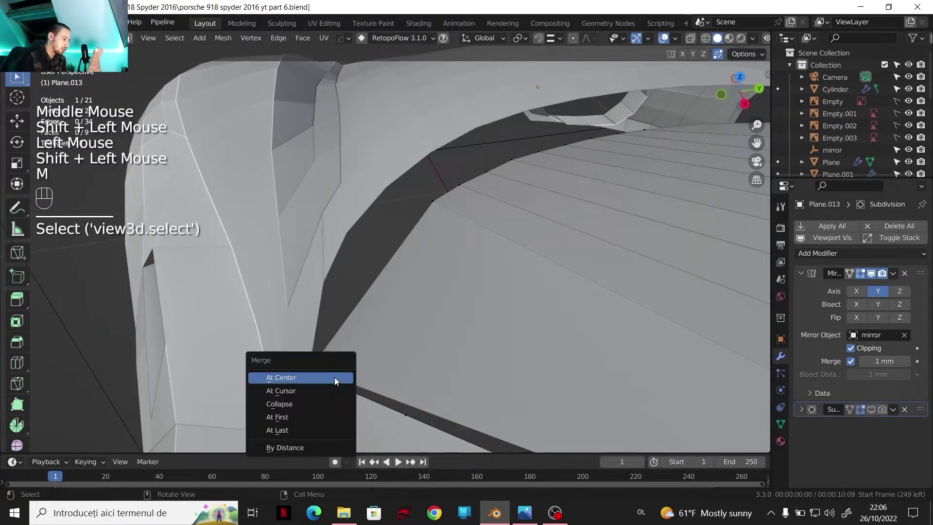
pyautogui.click(307, 430)
# Evenly space the windshield's front base edge vertices from the centerline to the outer corner with LoopTools Space.
pyautogui.scroll(-2, 311, 418)
pyautogui.moveTo(316, 369); pyautogui.dragTo(413, 309, button='middle')
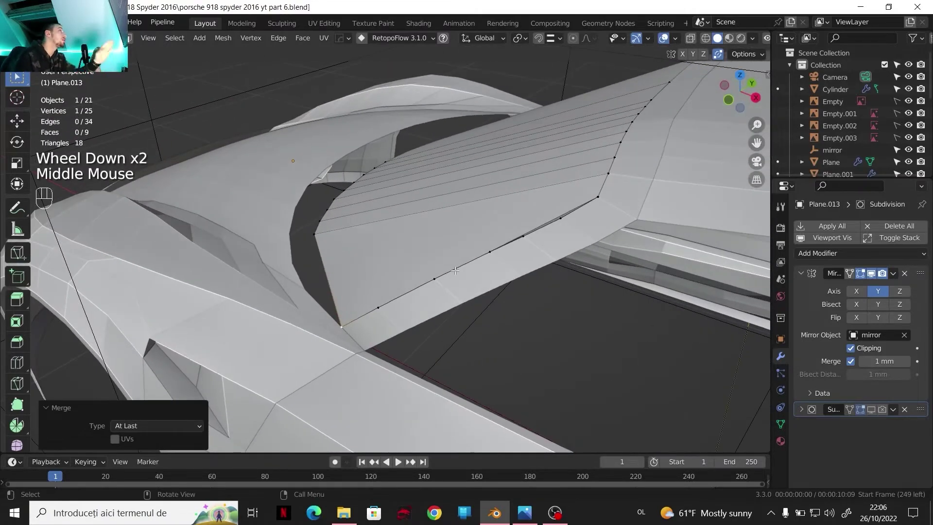
pyautogui.scroll(-1, 414, 309)
pyautogui.click(740, 75)
pyautogui.keyDown('shift'); pyautogui.moveTo(469, 271); pyautogui.dragTo(472, 253, button='middle'); pyautogui.keyUp('shift')
pyautogui.scroll(-3, 473, 253)
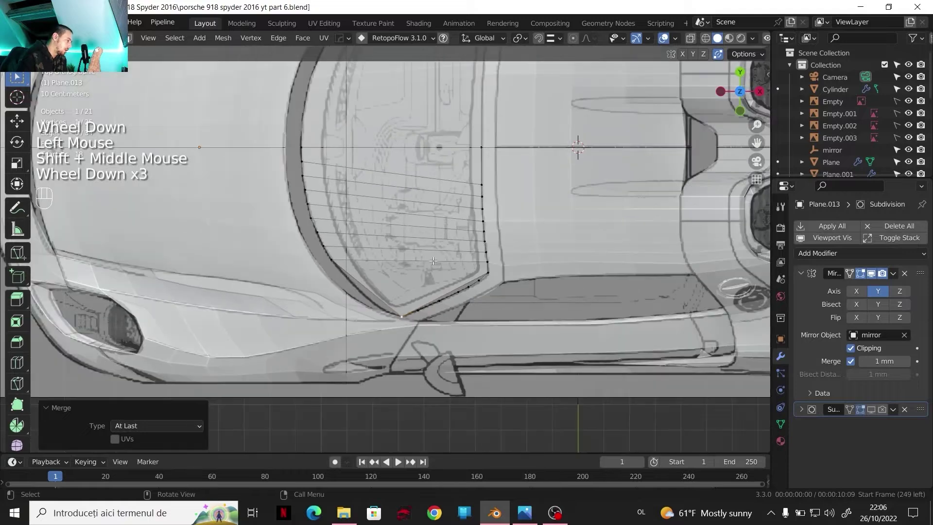
pyautogui.press('2')
pyautogui.click(301, 153)
pyautogui.keyDown('ctrl'); pyautogui.click(344, 269); pyautogui.keyUp('ctrl')
pyautogui.rightClick(345, 267)
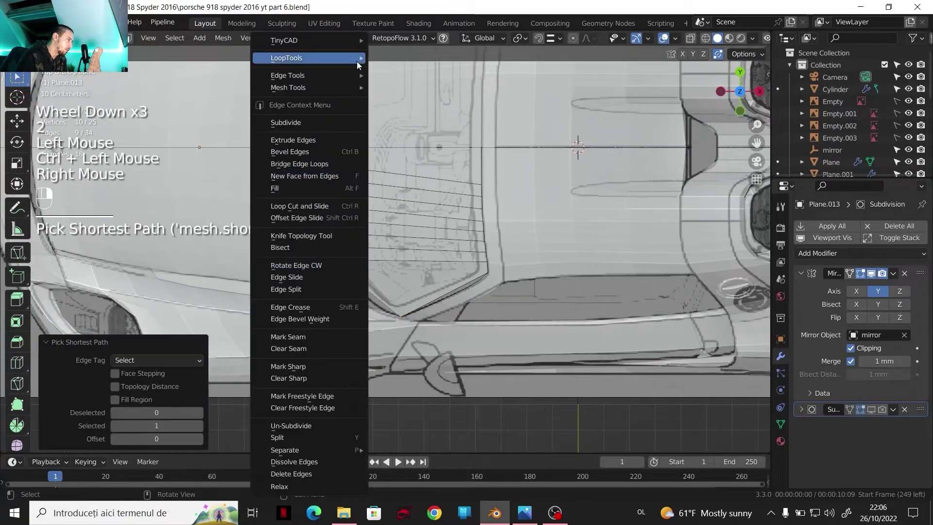
pyautogui.moveTo(357, 59)
pyautogui.click(410, 141)
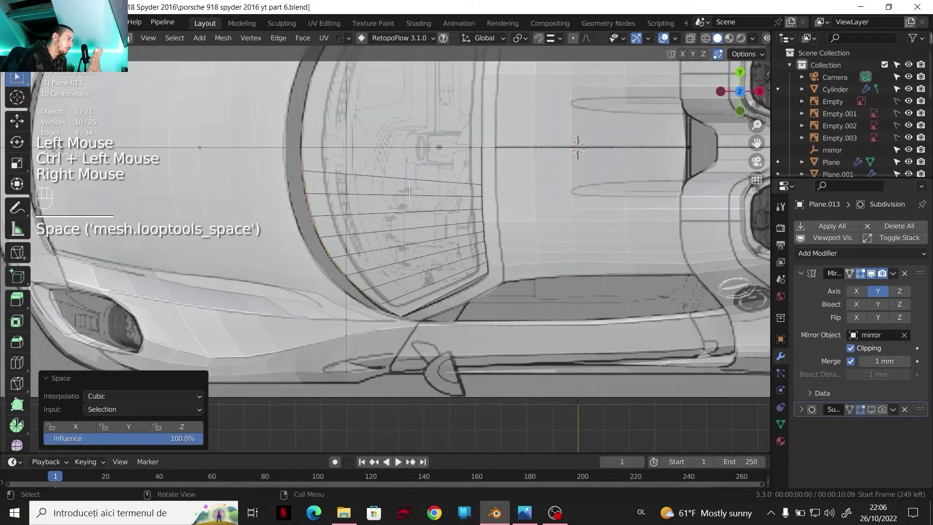
# Move the two windshield base vertices nearest the front outer corner about -8 mm along X in the top view.
pyautogui.scroll(1, 387, 224)
pyautogui.scroll(1, 386, 224)
pyautogui.press('1')
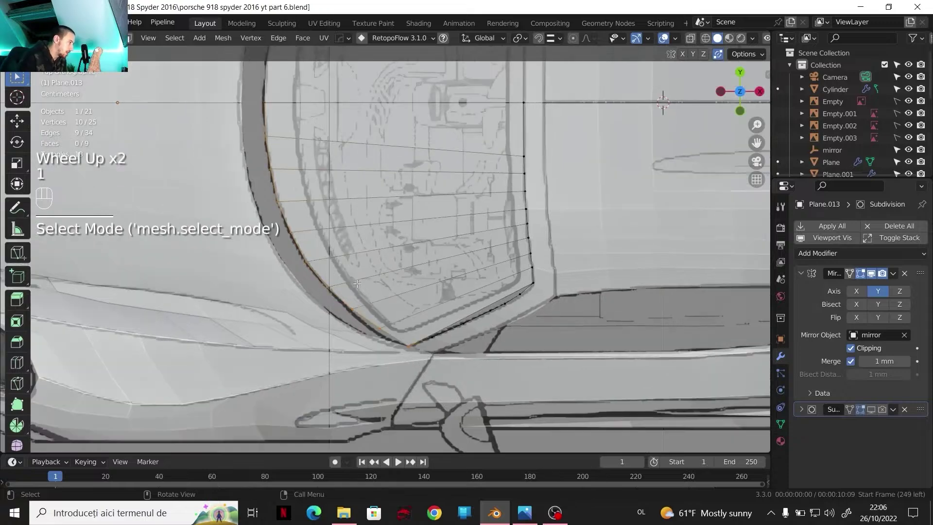
pyautogui.click(371, 310)
pyautogui.keyDown('shift'); pyautogui.click(378, 325); pyautogui.keyUp('shift')
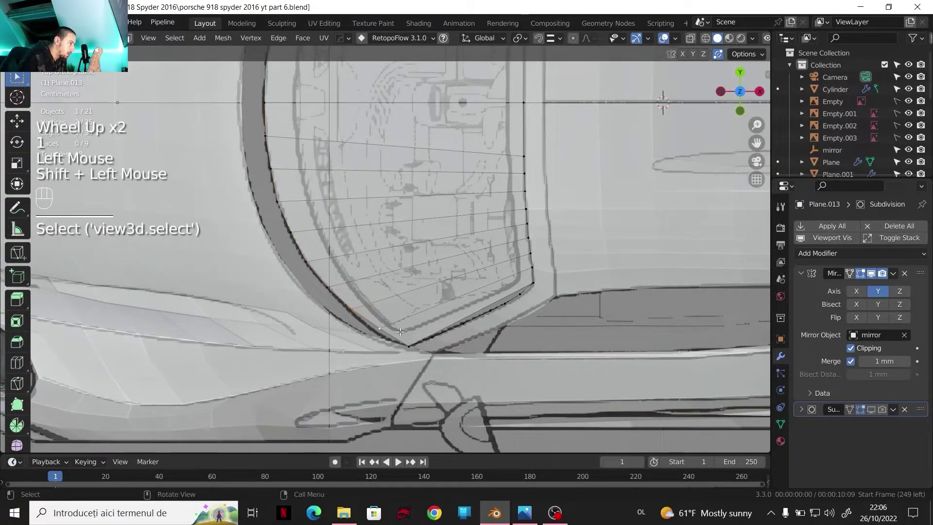
pyautogui.press('g')
pyautogui.press('z')
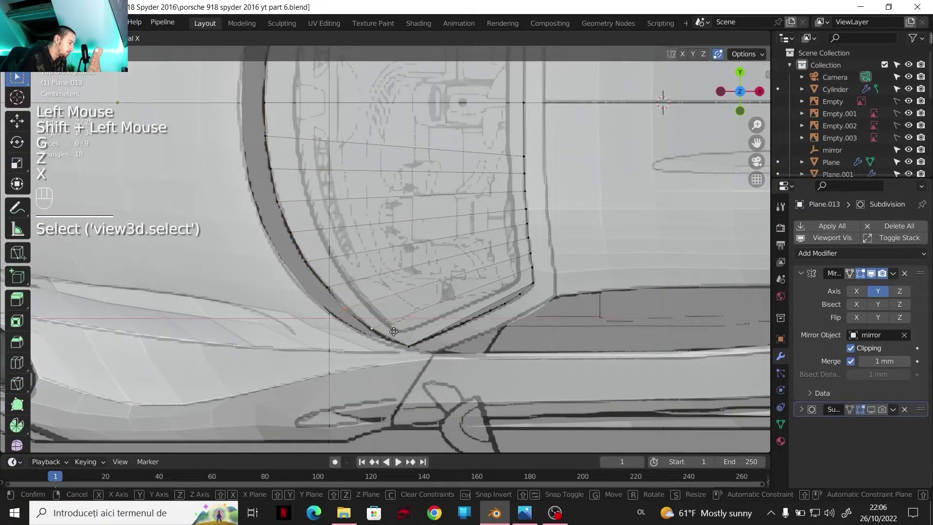
pyautogui.press('x')
pyautogui.keyDown('shift'); pyautogui.click(407, 319); pyautogui.keyUp('shift')
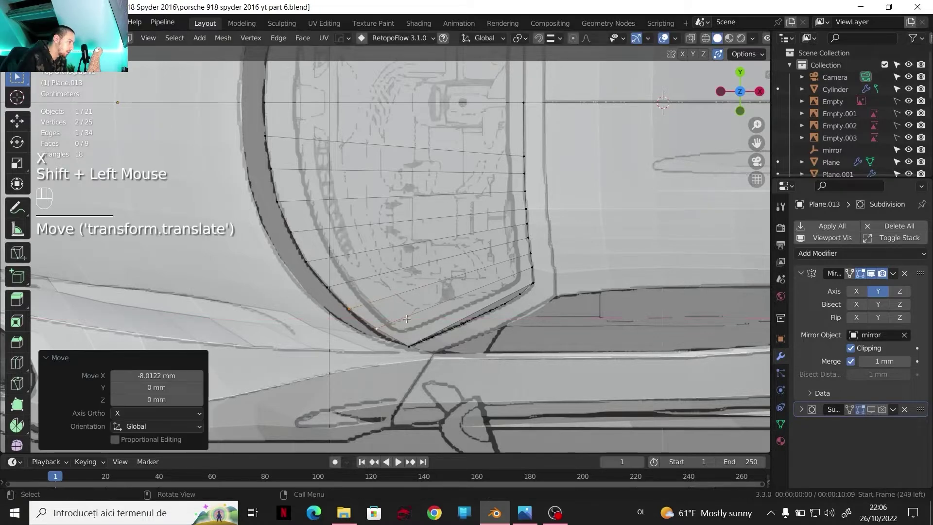
# Move the base vertex next to the windshield's front outer corner about -12.5 mm along X.
pyautogui.click(382, 323)
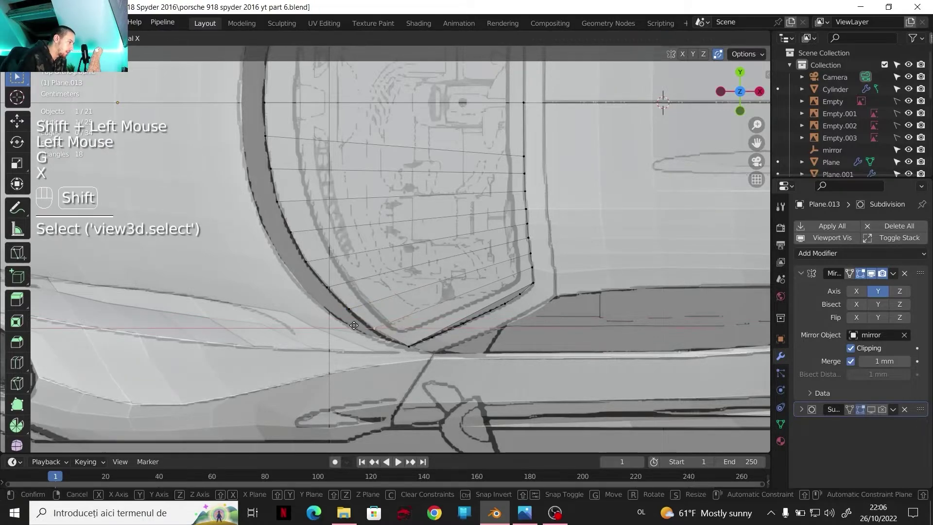
pyautogui.keyDown('shift'); pyautogui.click(354, 325); pyautogui.keyUp('shift')
pyautogui.scroll(-2, 616, 115)
pyautogui.scroll(1, 616, 115)
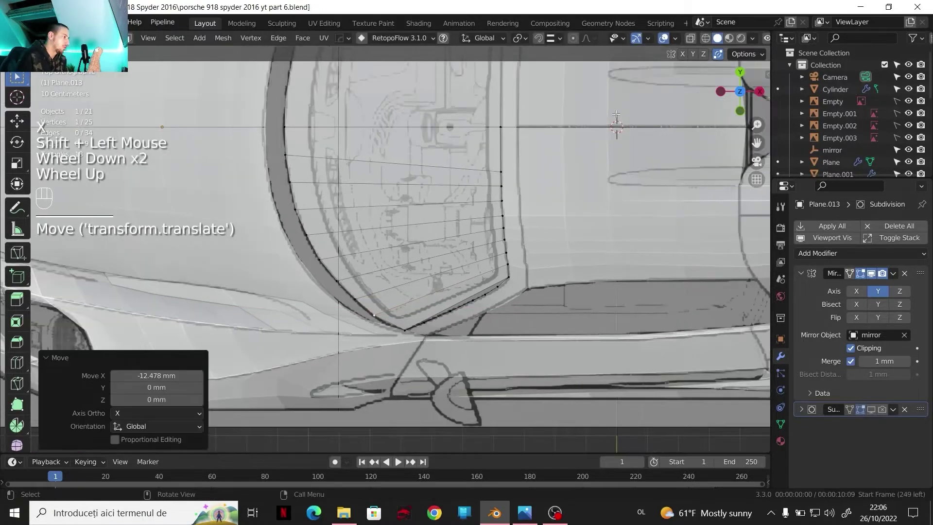
# Examine the windshield against the side blueprint with X-ray, and check its base and pillar edges in perspective.
pyautogui.click(741, 109)
pyautogui.click(690, 38)
pyautogui.scroll(1, 368, 230)
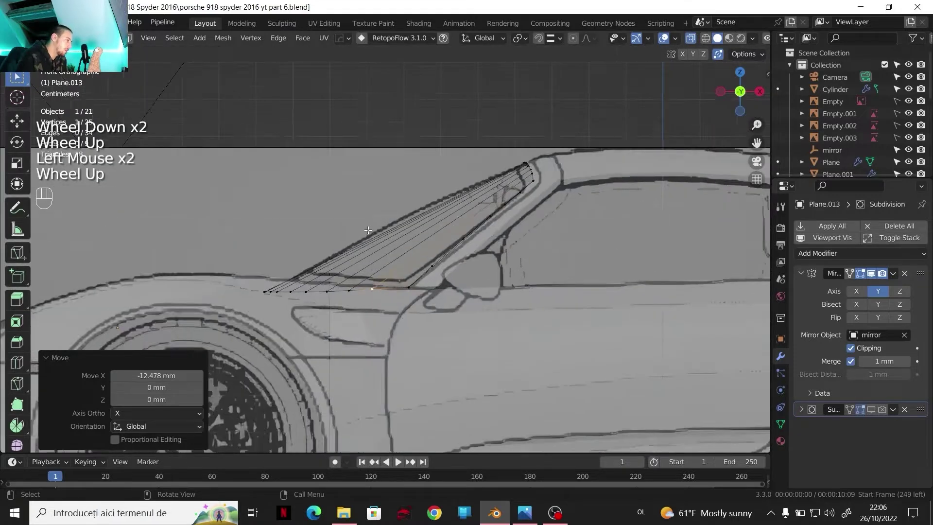
pyautogui.scroll(2, 368, 230)
pyautogui.keyDown('shift'); pyautogui.moveTo(368, 230); pyautogui.dragTo(405, 272, button='middle'); pyautogui.keyUp('shift')
pyautogui.scroll(1, 405, 272)
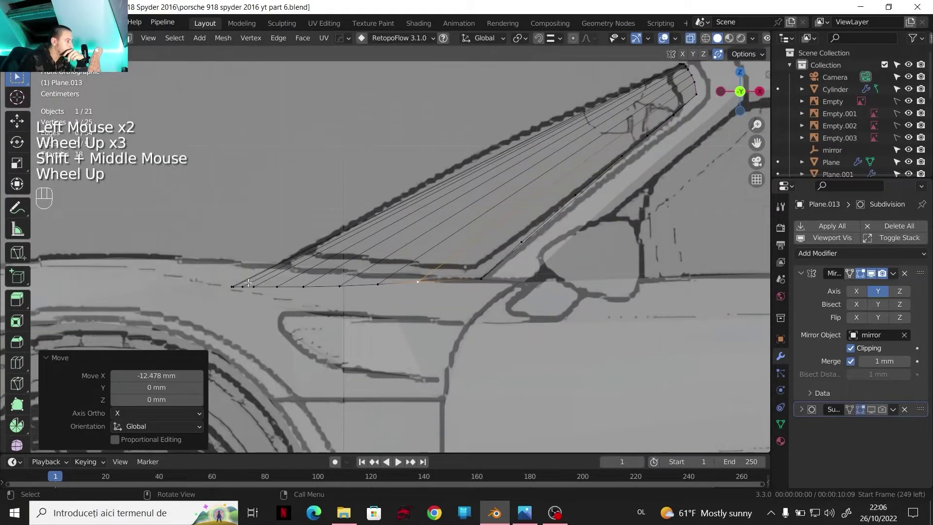
pyautogui.scroll(-2, 509, 272)
pyautogui.moveTo(510, 272); pyautogui.dragTo(306, 265, button='middle')
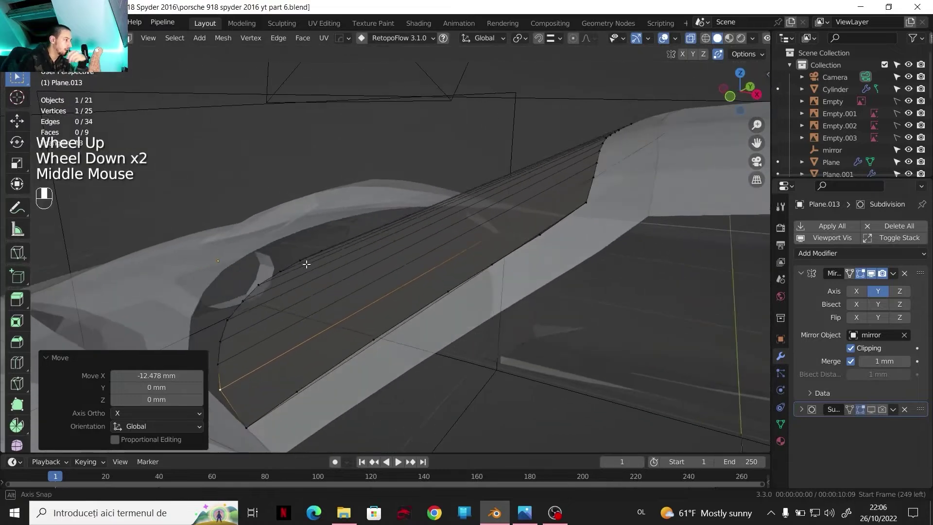
pyautogui.scroll(-1, 554, 97)
pyautogui.click(554, 97)
pyautogui.keyDown('shift'); pyautogui.moveTo(554, 97); pyautogui.dragTo(421, 249, button='middle'); pyautogui.keyUp('shift')
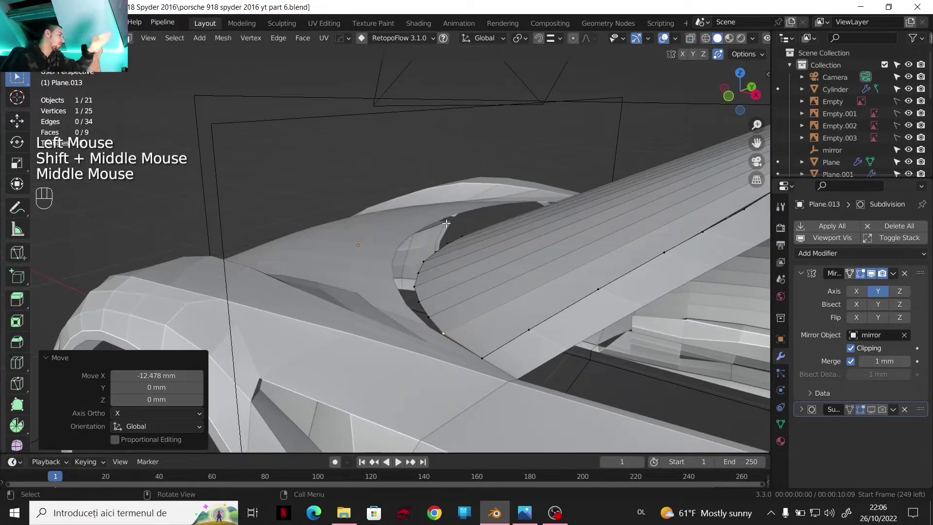
pyautogui.scroll(-2, 428, 257)
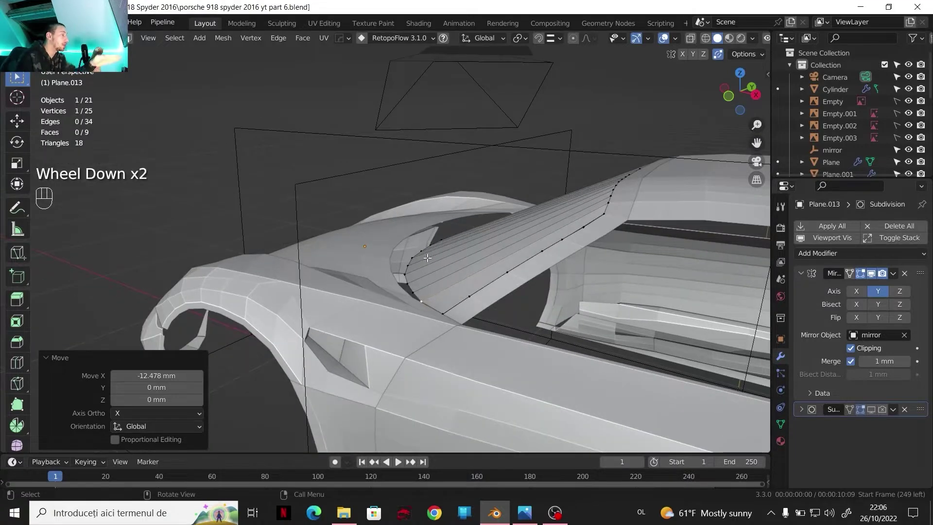
pyautogui.keyDown('shift'); pyautogui.moveTo(427, 258); pyautogui.dragTo(425, 286, button='middle'); pyautogui.keyUp('shift')
pyautogui.moveTo(424, 286); pyautogui.dragTo(310, 243, button='middle')
# Switch to the Porsche 918 reference photo, examine the windshield up close, and return to Blender.
pyautogui.click(920, 257)
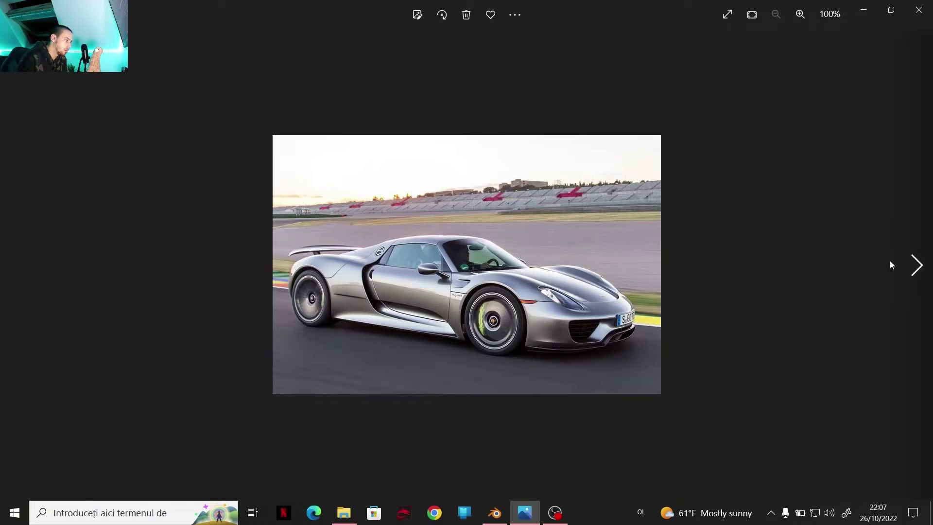
pyautogui.keyDown('ctrl'); pyautogui.scroll(10, 535, 268); pyautogui.keyUp('ctrl')
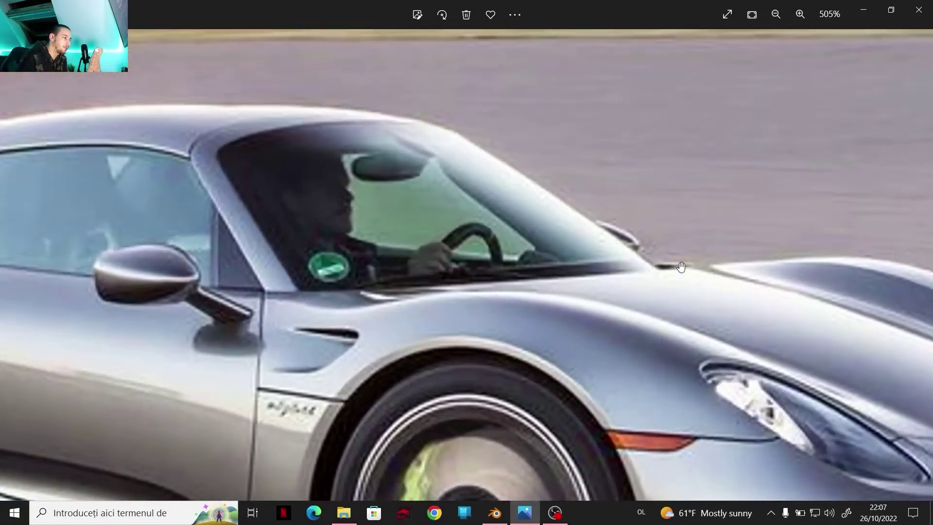
pyautogui.click(495, 512)
# Add five evenly spaced loop cuts across the windshield between the roof edge and the front base.
pyautogui.keyDown('shift'); pyautogui.moveTo(376, 269); pyautogui.dragTo(415, 261, button='middle'); pyautogui.keyUp('shift')
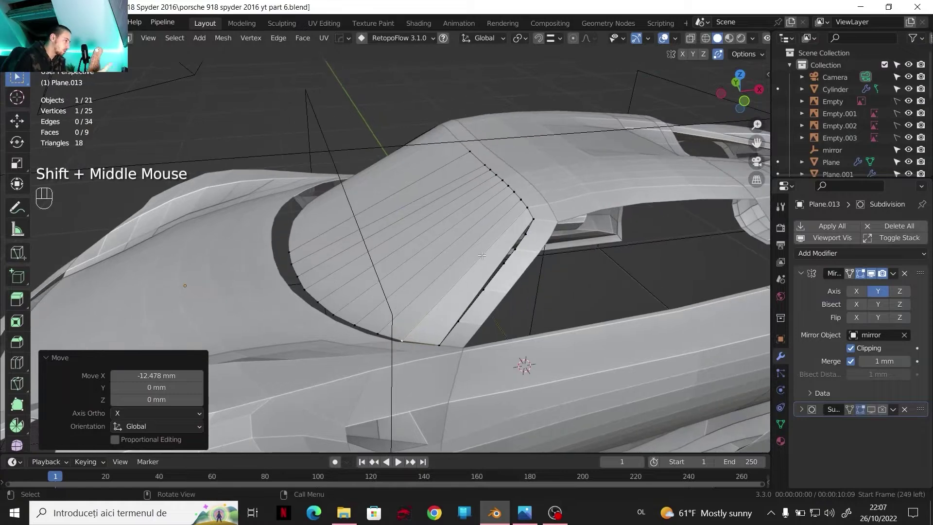
pyautogui.scroll(2, 490, 261)
pyautogui.keyDown('shift'); pyautogui.moveTo(495, 272); pyautogui.dragTo(436, 269, button='middle'); pyautogui.keyUp('shift')
pyautogui.scroll(1, 437, 271)
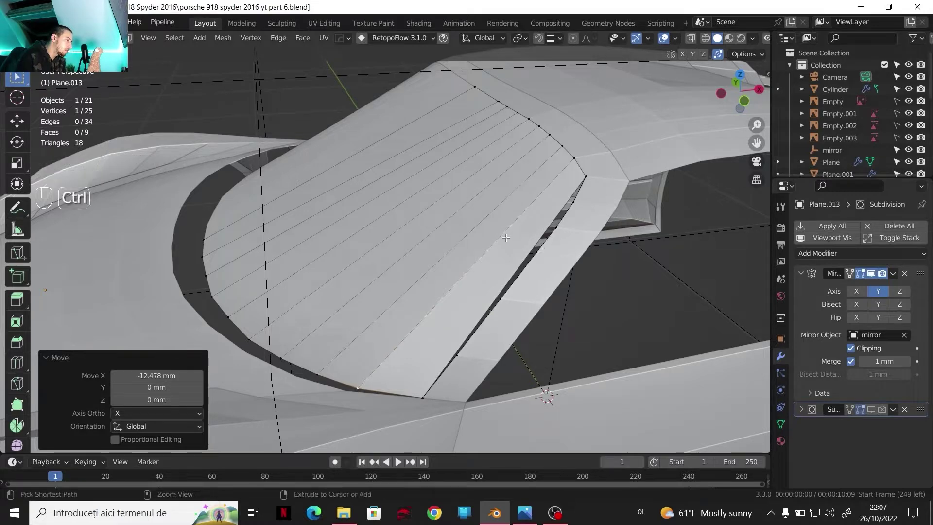
pyautogui.hotkey('ctrl', 'r')
pyautogui.rightClick(584, 231)
# Set snapping to Vertex and snap the windshield's two uppermost new side vertices onto the matching pillar vertices.
pyautogui.click(565, 211)
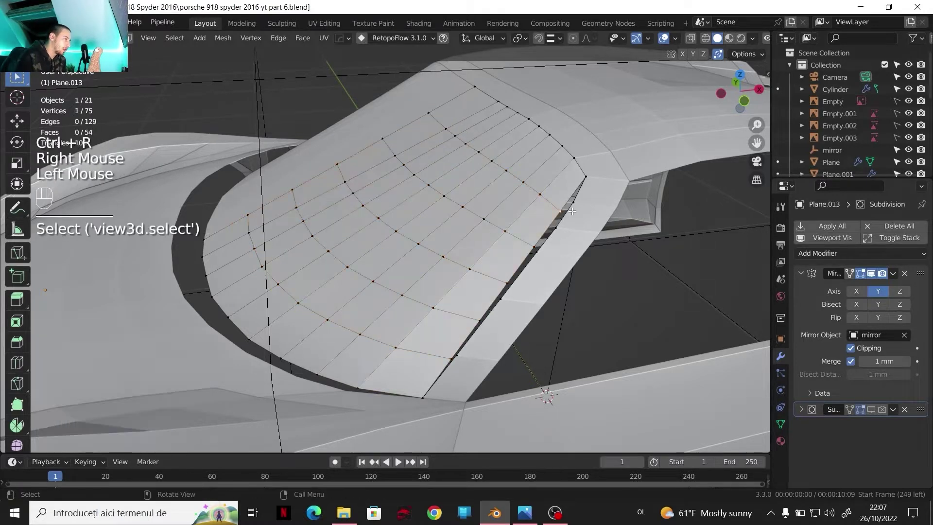
pyautogui.click(550, 39)
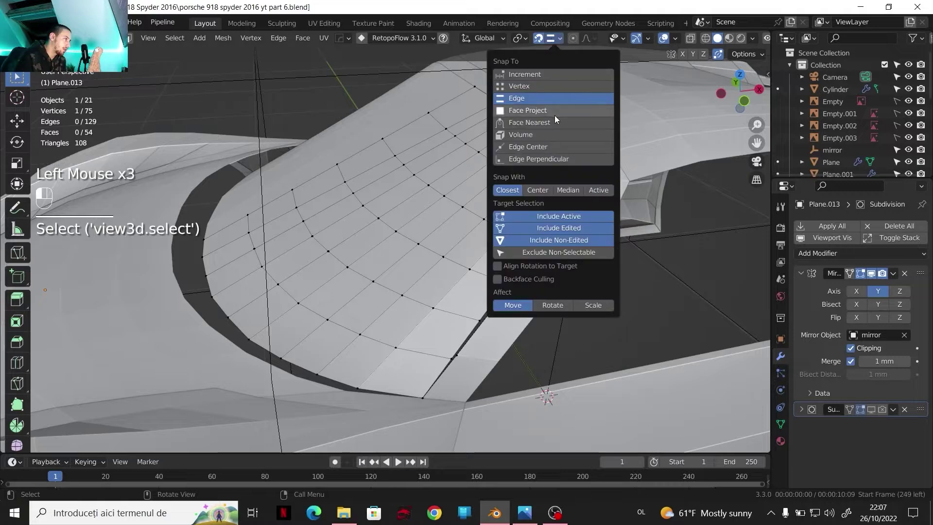
pyautogui.click(555, 115)
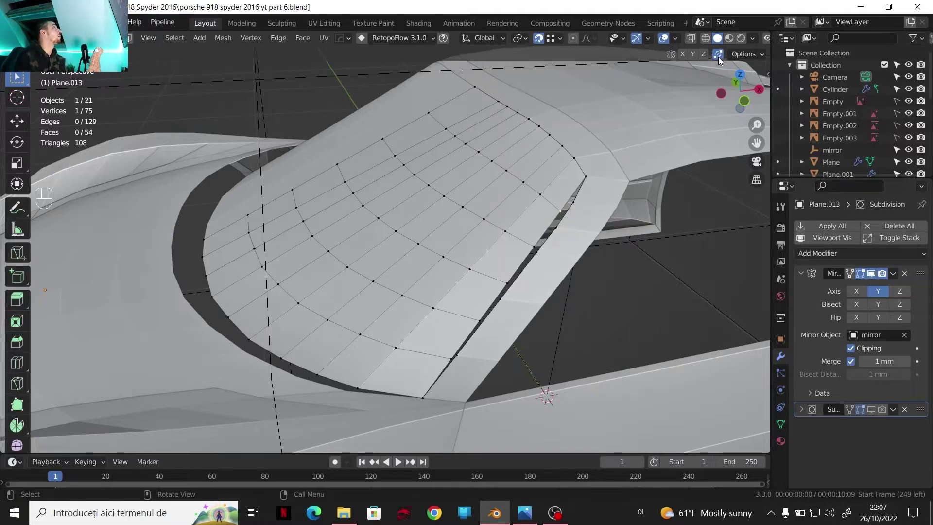
pyautogui.press('g')
pyautogui.click(574, 202)
pyautogui.click(539, 245)
pyautogui.press('g')
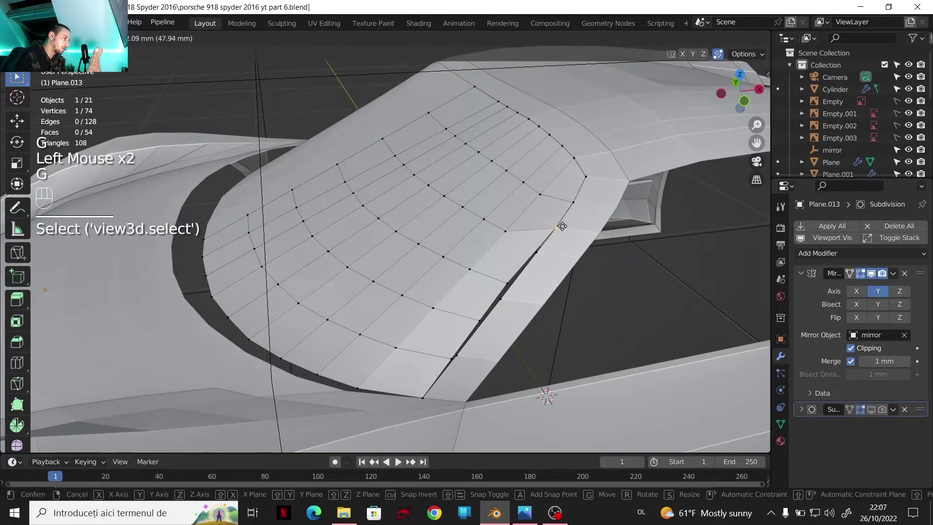
pyautogui.click(560, 229)
# Snap the three lower side vertices of the windshield onto the remaining pillar edge vertices.
pyautogui.click(534, 257)
pyautogui.press('g')
pyautogui.click(491, 315)
pyautogui.click(498, 299)
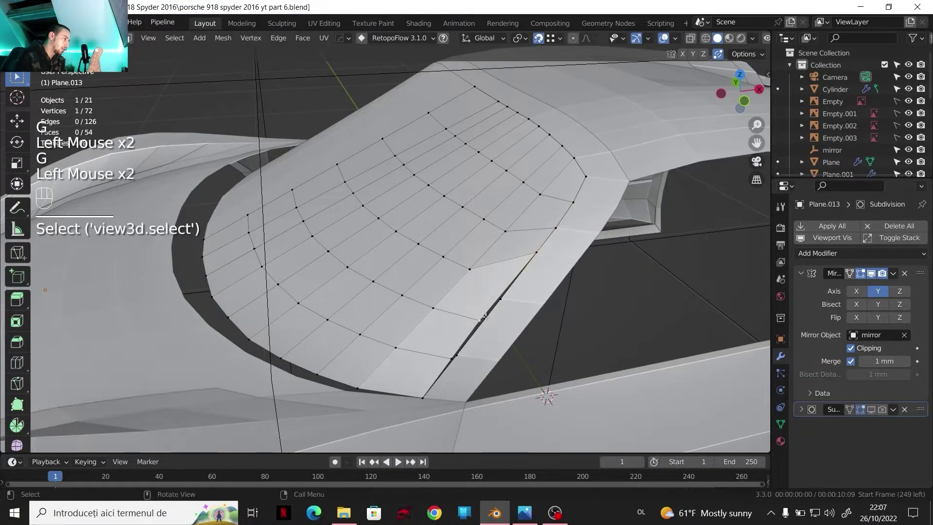
pyautogui.press('g')
pyautogui.click(539, 298)
# Select the second and third cross loops below the roof edge in the side view, leaving out their outer pillar vertices.
pyautogui.scroll(-1, 548, 296)
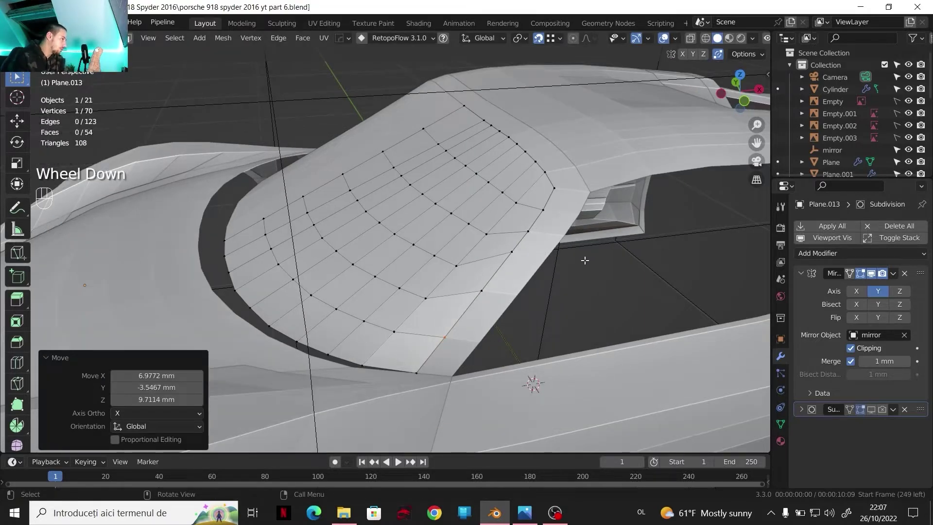
pyautogui.moveTo(585, 260); pyautogui.dragTo(610, 392, button='middle')
pyautogui.scroll(1, 551, 265)
pyautogui.scroll(-1, 545, 266)
pyautogui.scroll(-1, 544, 281)
pyautogui.scroll(-1, 544, 281)
pyautogui.moveTo(544, 281); pyautogui.dragTo(511, 227, button='middle')
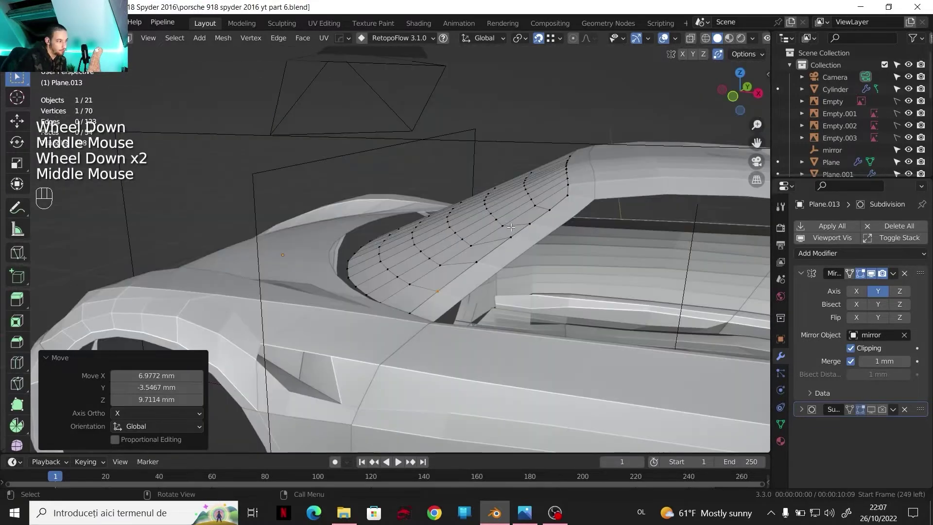
pyautogui.click(740, 77)
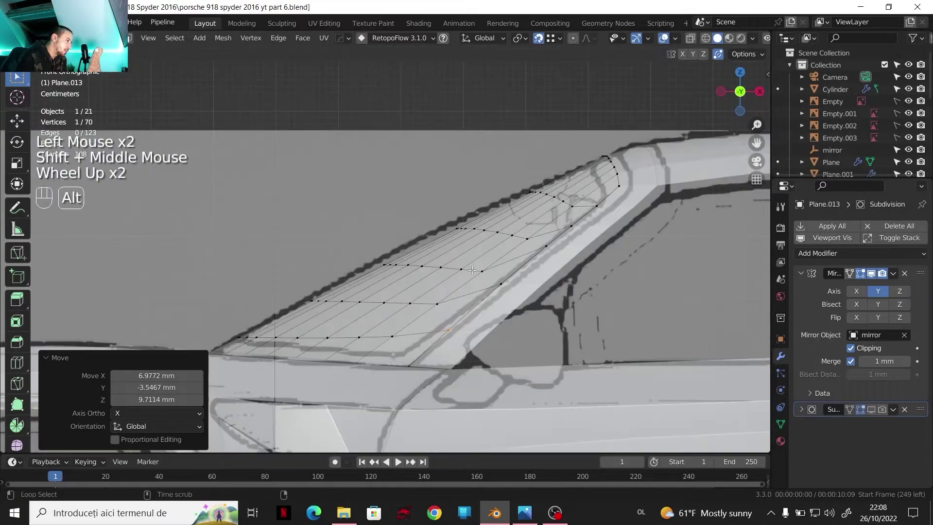
pyautogui.keyDown('alt'); pyautogui.click(475, 270); pyautogui.keyUp('alt')
pyautogui.keyDown('shift'); pyautogui.click(482, 271); pyautogui.keyUp('shift')
pyautogui.keyDown('alt'); pyautogui.keyDown('shift'); pyautogui.click(526, 240); pyautogui.keyUp('shift'); pyautogui.keyUp('alt')
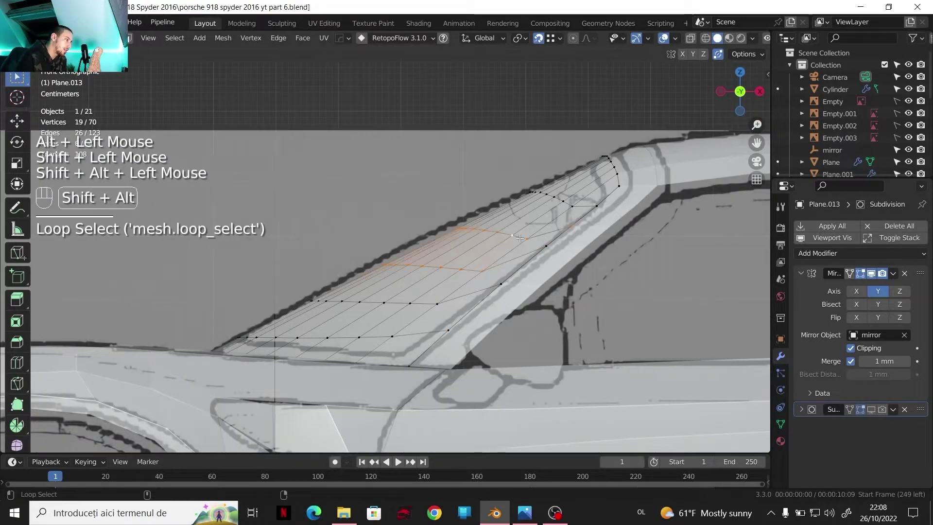
pyautogui.keyDown('shift'); pyautogui.click(571, 226); pyautogui.keyUp('shift')
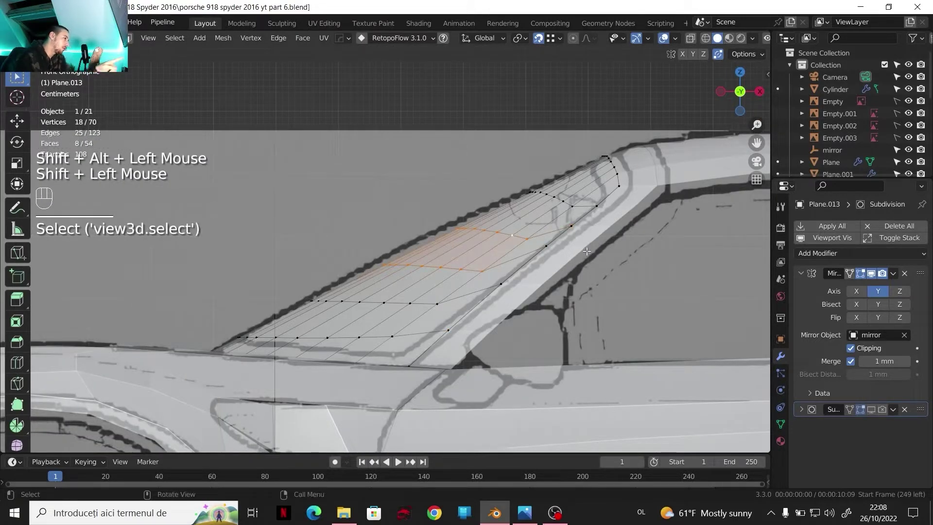
pyautogui.press('g')
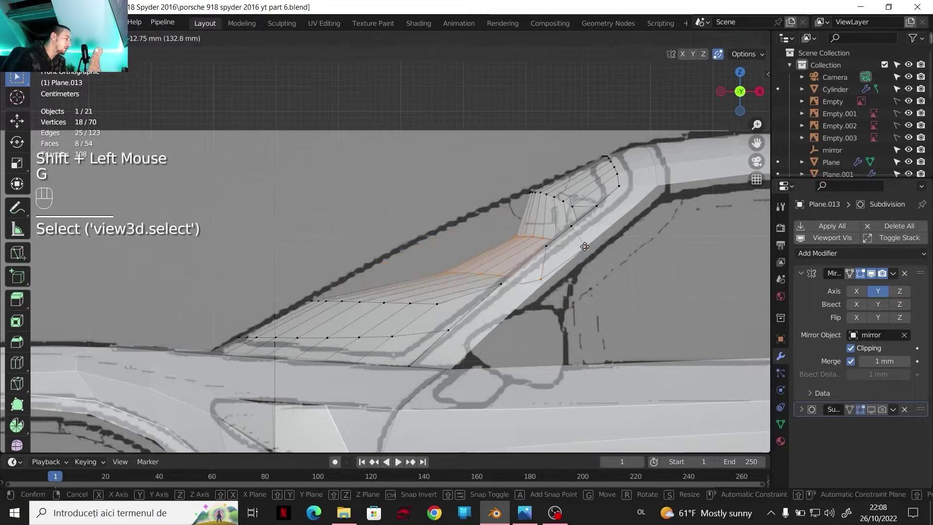
pyautogui.press('z')
pyautogui.rightClick(566, 224)
# Turn off snapping and raise the two selected cross loops about 12.5 mm along Z to the blueprint's windshield line.
pyautogui.click(540, 42)
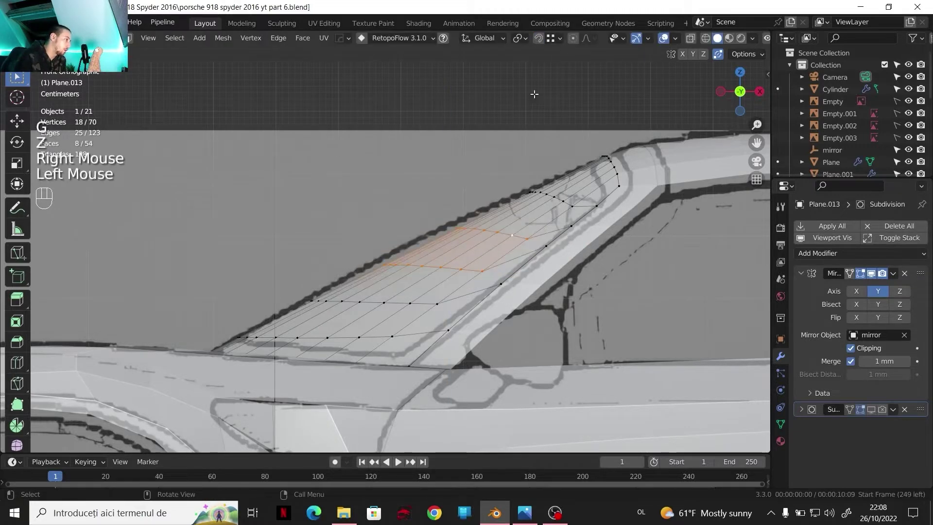
pyautogui.press('g')
pyautogui.press('z')
pyautogui.click(538, 167)
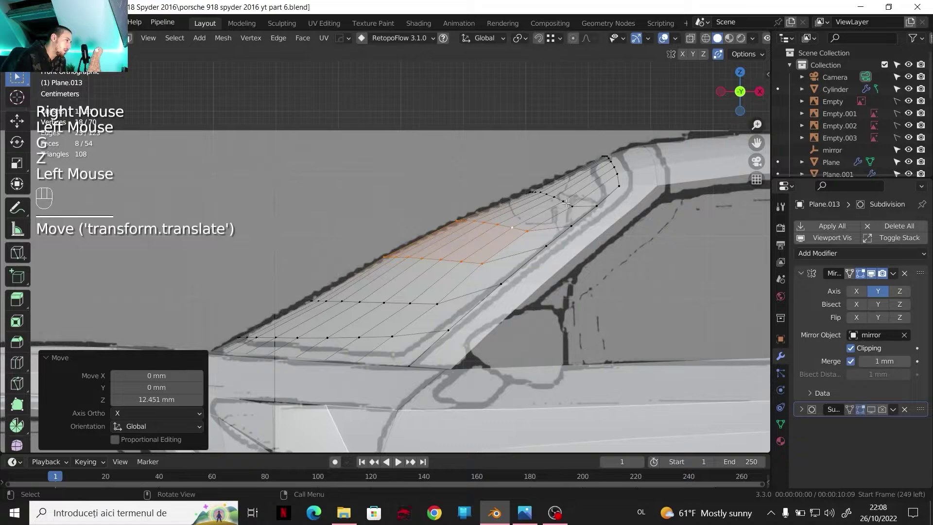
pyautogui.press('space')
pyautogui.click(565, 202)
pyautogui.press('space')
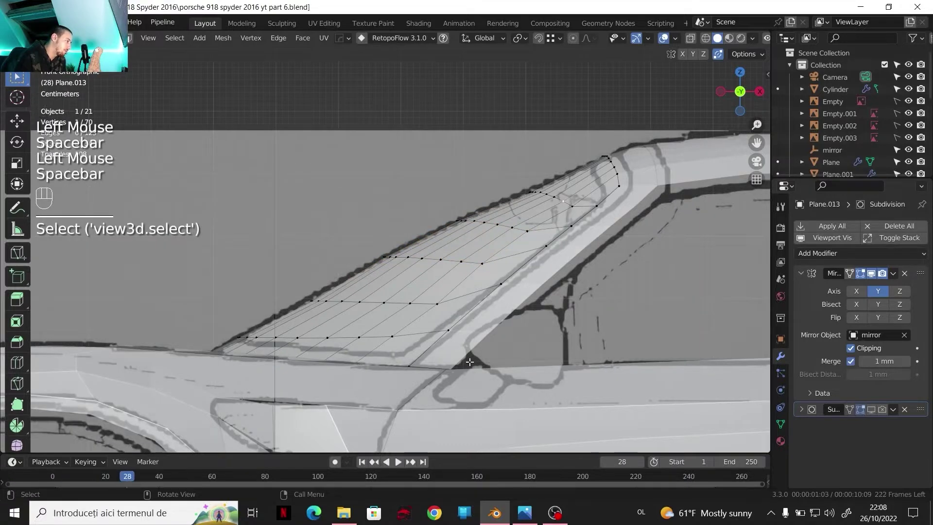
pyautogui.click(362, 462)
# Raise the cross loop nearest the roof edge about 5.2 mm along Z, excluding its outer pillar vertex.
pyautogui.keyDown('alt'); pyautogui.click(599, 212); pyautogui.keyUp('alt')
pyautogui.keyDown('shift'); pyautogui.click(603, 234); pyautogui.keyUp('shift')
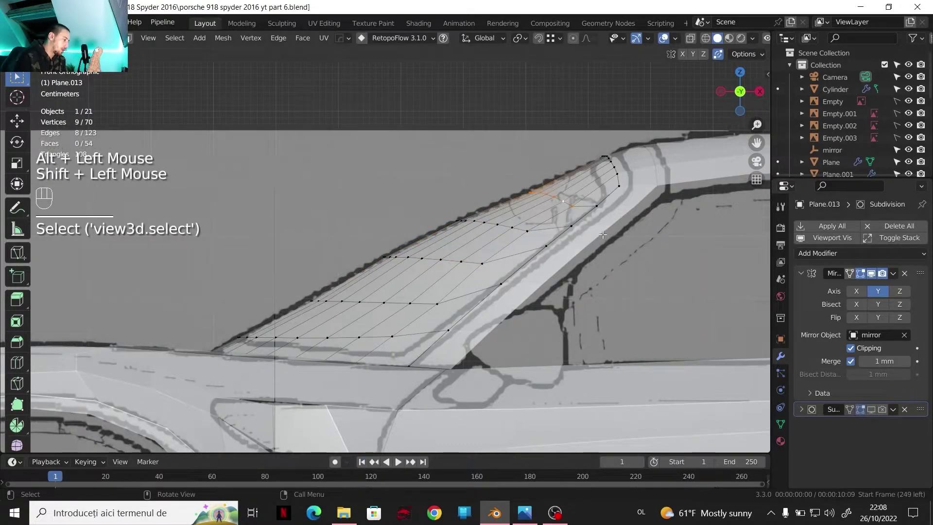
pyautogui.press('g')
pyautogui.press('z')
pyautogui.click(599, 231)
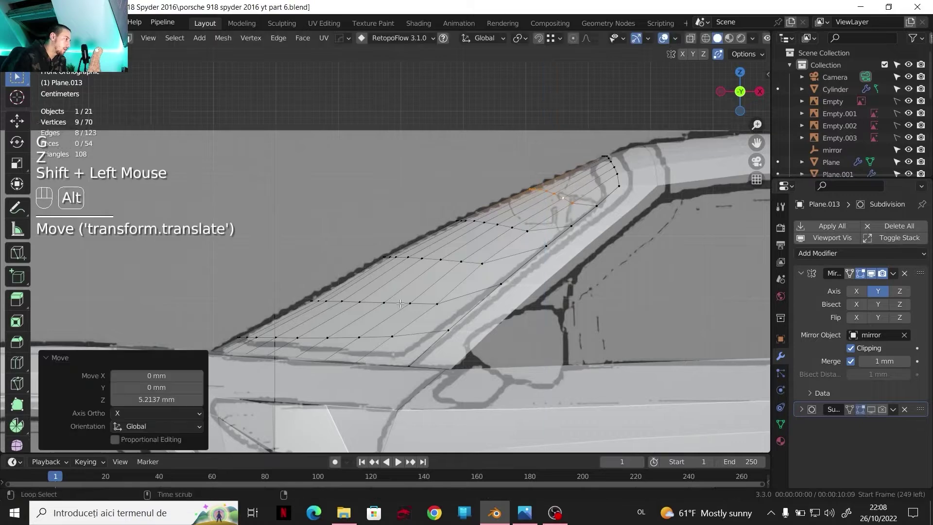
# Raise the windshield's second-lowest cross loop slightly along Z to the blueprint line, excluding its pillar vertex.
pyautogui.keyDown('alt'); pyautogui.click(400, 304); pyautogui.keyUp('alt')
pyautogui.keyDown('shift'); pyautogui.click(504, 288); pyautogui.keyUp('shift')
pyautogui.press('g')
pyautogui.press('z')
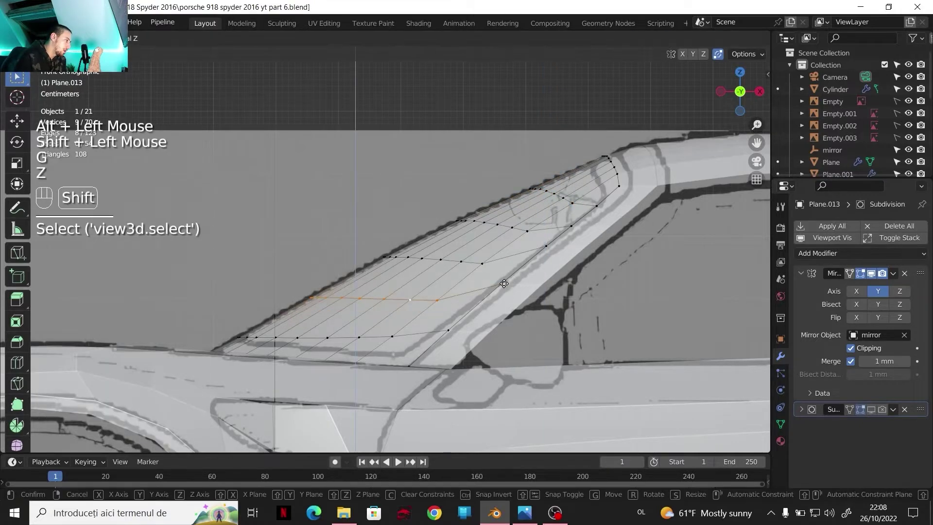
pyautogui.keyDown('shift'); pyautogui.click(506, 291); pyautogui.keyUp('shift')
# Examine the windshield's curvature in perspective, in both Object Mode and Edit Mode.
pyautogui.scroll(-2, 505, 291)
pyautogui.scroll(-2, 485, 294)
pyautogui.moveTo(505, 291); pyautogui.dragTo(437, 272, button='middle')
pyautogui.press('Tab')
pyautogui.scroll(2, 514, 255)
pyautogui.click(518, 238)
pyautogui.scroll(1, 525, 261)
pyautogui.press('Tab')
pyautogui.scroll(-2, 431, 269)
pyautogui.scroll(1, 430, 269)
pyautogui.click(431, 269)
pyautogui.scroll(-1, 430, 269)
pyautogui.scroll(1, 431, 269)
# Space the vertices of the windshield's five inner cross loops evenly with LoopTools Space.
pyautogui.press('2')
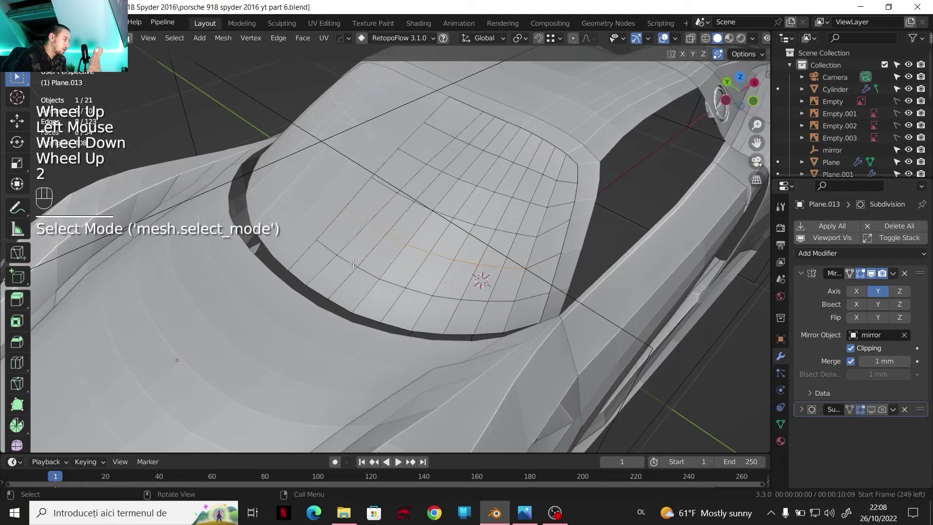
pyautogui.click(334, 251)
pyautogui.keyDown('ctrl'); pyautogui.click(547, 298); pyautogui.keyUp('ctrl')
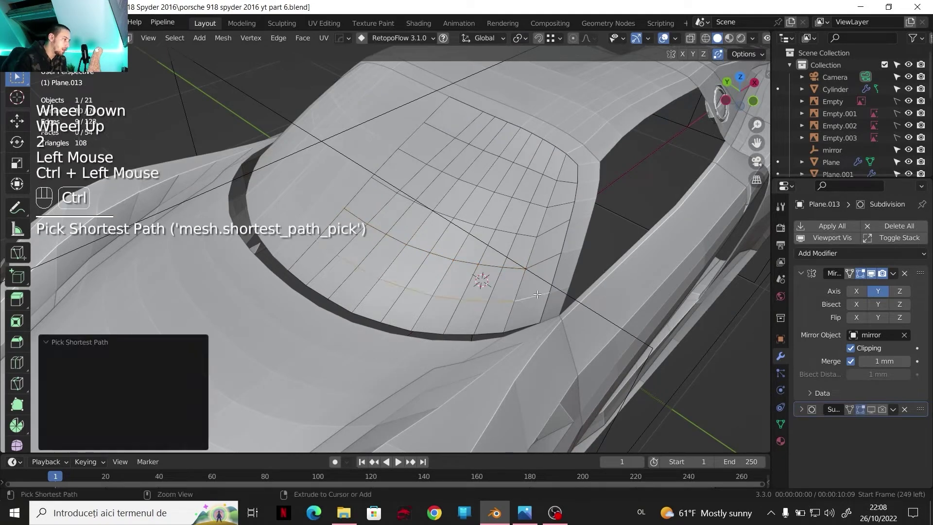
pyautogui.keyDown('shift'); pyautogui.click(360, 218); pyautogui.keyUp('shift')
pyautogui.keyDown('ctrl'); pyautogui.click(537, 261); pyautogui.keyUp('ctrl')
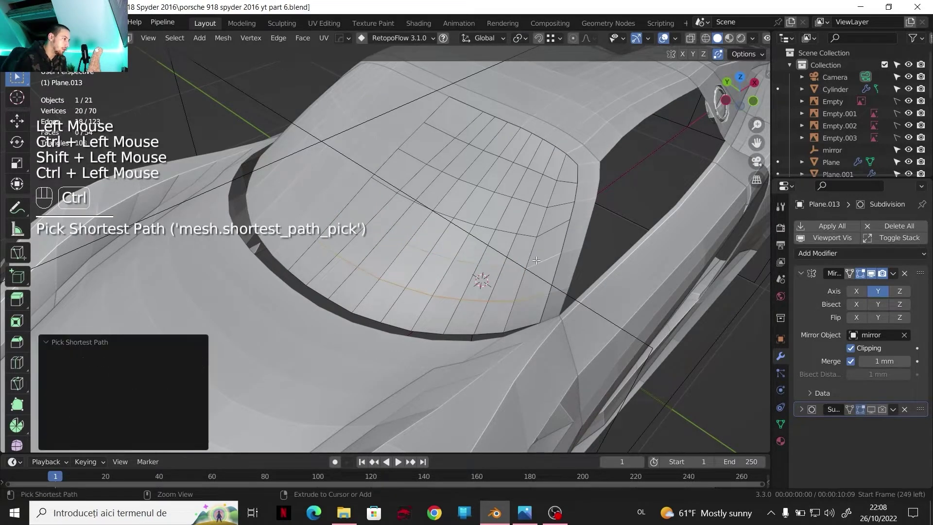
pyautogui.keyDown('shift'); pyautogui.click(393, 186); pyautogui.keyUp('shift')
pyautogui.keyDown('ctrl'); pyautogui.click(550, 222); pyautogui.keyUp('ctrl')
pyautogui.keyDown('shift'); pyautogui.click(454, 138); pyautogui.keyUp('shift')
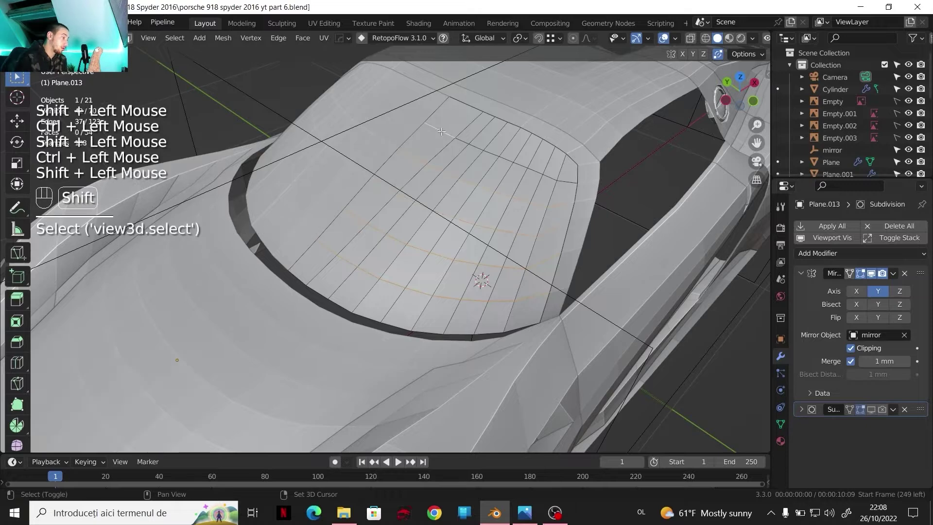
pyautogui.keyDown('ctrl'); pyautogui.click(561, 183); pyautogui.keyUp('ctrl')
pyautogui.rightClick(538, 190)
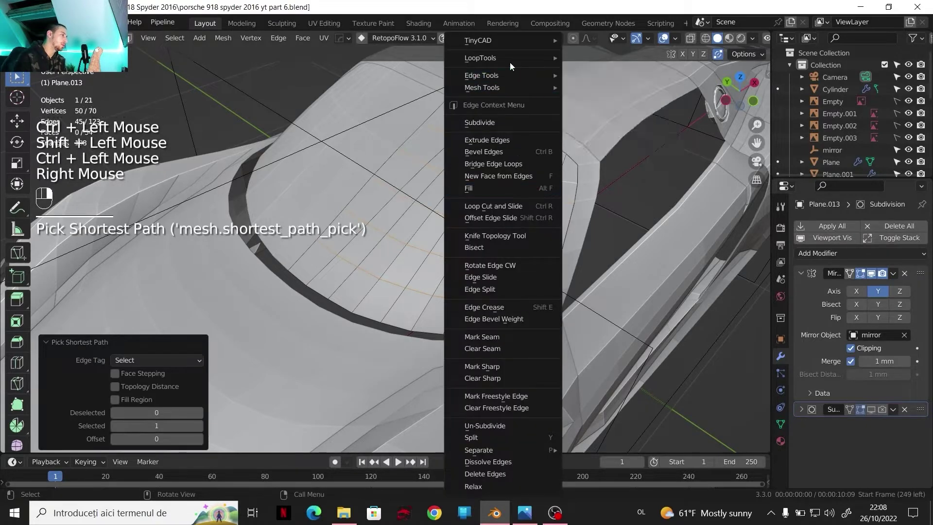
pyautogui.moveTo(510, 58)
pyautogui.click(608, 139)
# Select the windshield's lengthwise edge loops running from the cowl to the roof edge.
pyautogui.scroll(-2, 608, 139)
pyautogui.moveTo(608, 139); pyautogui.dragTo(525, 233, button='middle')
pyautogui.moveTo(525, 234); pyautogui.dragTo(487, 276, button='middle')
pyautogui.scroll(1, 487, 276)
pyautogui.click(315, 274)
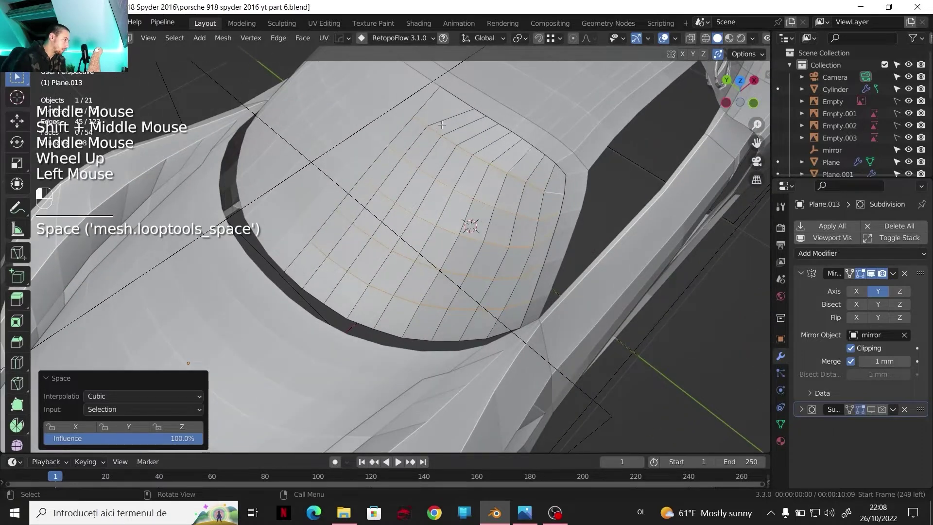
pyautogui.keyDown('alt'); pyautogui.click(315, 275); pyautogui.keyUp('alt')
pyautogui.keyDown('alt'); pyautogui.keyDown('shift'); pyautogui.click(340, 279); pyautogui.keyUp('shift'); pyautogui.keyUp('alt')
pyautogui.keyDown('alt'); pyautogui.keyDown('shift'); pyautogui.click(362, 299); pyautogui.keyUp('shift'); pyautogui.keyUp('alt')
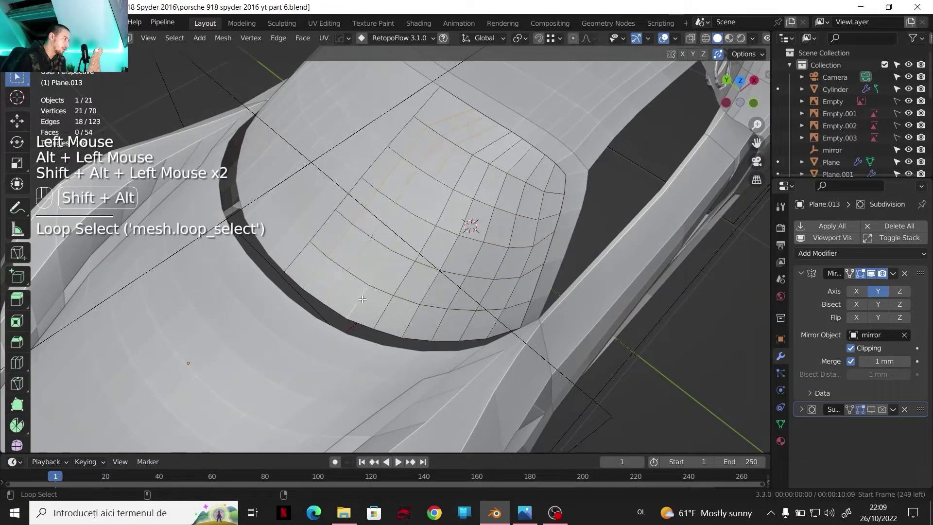
pyautogui.keyDown('alt'); pyautogui.keyDown('shift'); pyautogui.click(417, 322); pyautogui.keyUp('shift'); pyautogui.keyUp('alt')
# Preview the windshield in Object Mode with its Subdivision modifier displayed, and hide the modifier again.
pyautogui.press('Tab')
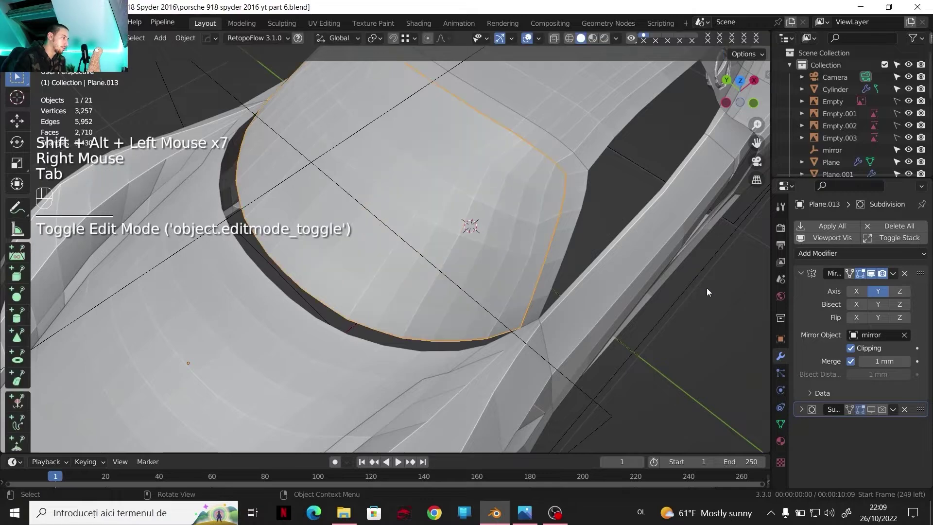
pyautogui.click(871, 410)
pyautogui.moveTo(525, 204); pyautogui.dragTo(423, 175, button='middle')
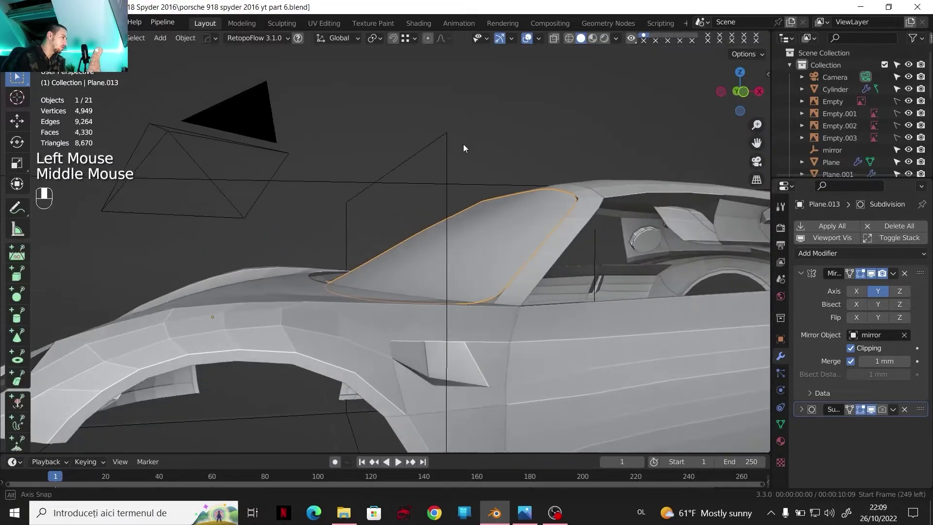
pyautogui.click(872, 410)
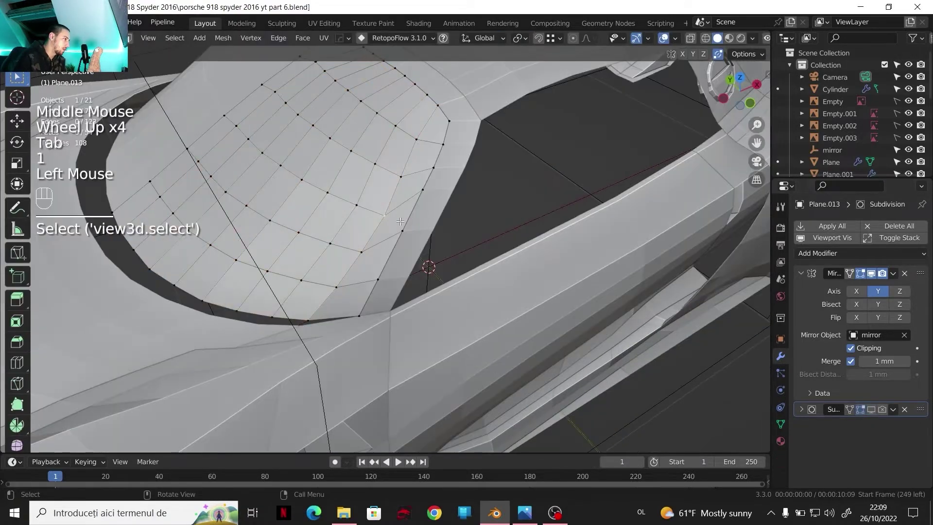
# Slide two windshield vertices next to the A-pillar edge slightly along their edges to even the mesh flow.
pyautogui.press('g')
pyautogui.press('g')
pyautogui.click(400, 220)
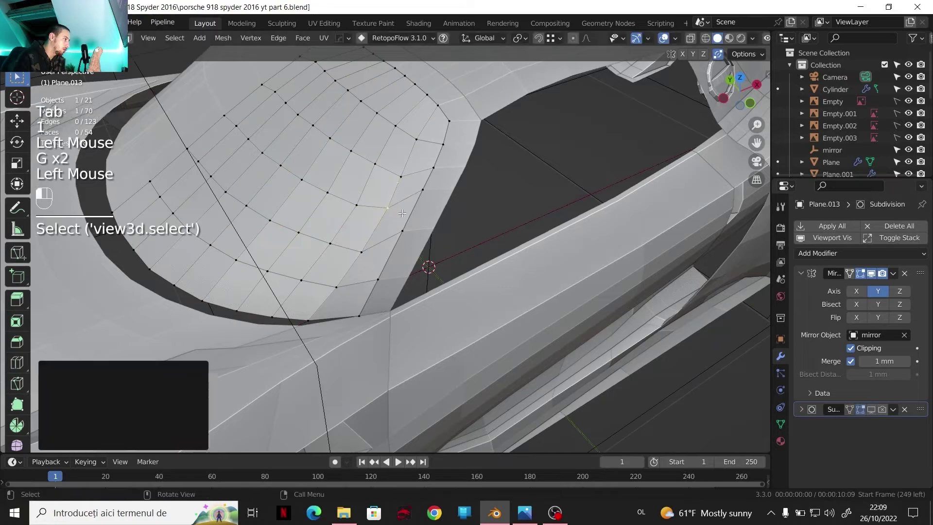
pyautogui.click(403, 175)
pyautogui.press('g')
pyautogui.press('g')
pyautogui.click(399, 171)
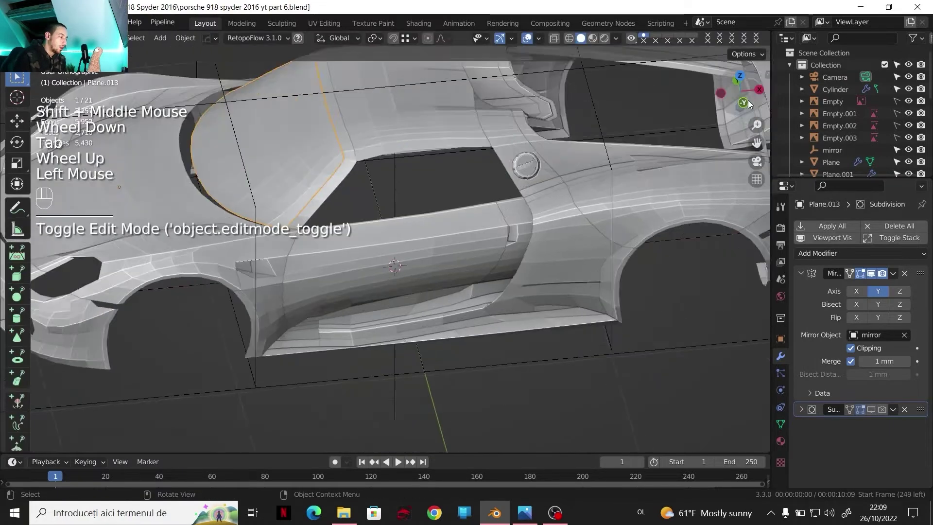
# Examine the small triangular window behind the A-pillar in the blueprint and the reference photo.
pyautogui.scroll(2, 500, 184)
pyautogui.keyDown('shift'); pyautogui.moveTo(500, 184); pyautogui.dragTo(377, 202, button='middle'); pyautogui.keyUp('shift')
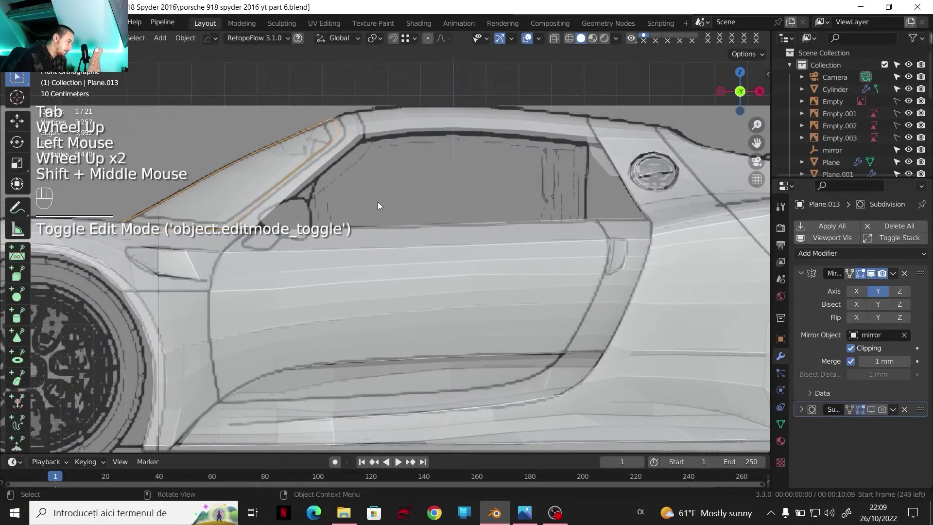
pyautogui.scroll(1, 377, 202)
pyautogui.hotkey('alt', 'Tab')
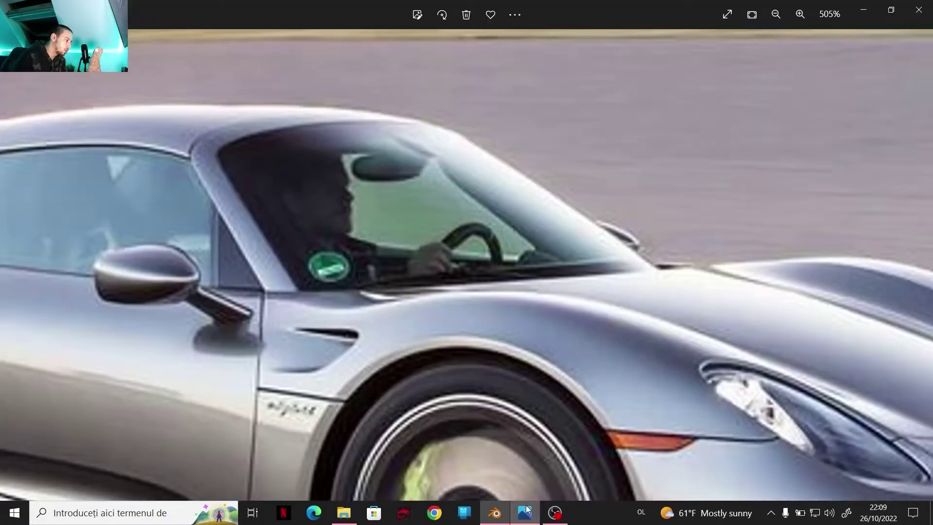
pyautogui.scroll(5, 263, 241)
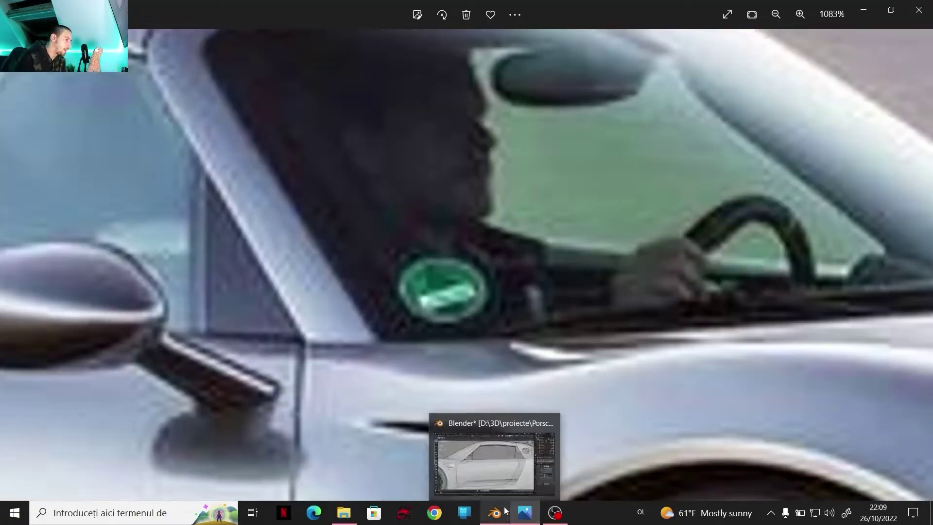
pyautogui.click(525, 511)
pyautogui.scroll(-2, 445, 410)
pyautogui.hotkey('alt', 'Tab')
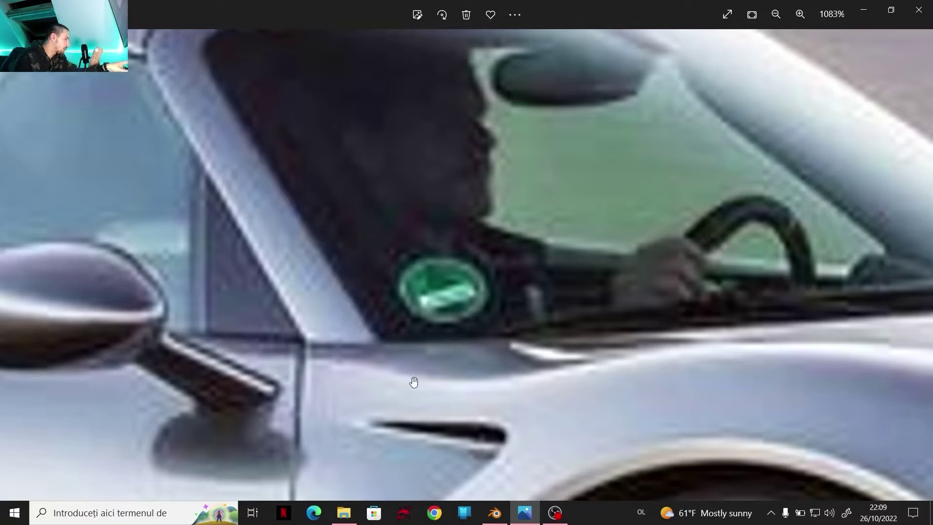
pyautogui.click(497, 509)
# Duplicate three edges on the lower window side of the A-pillar in place and separate them into a new object.
pyautogui.click(734, 96)
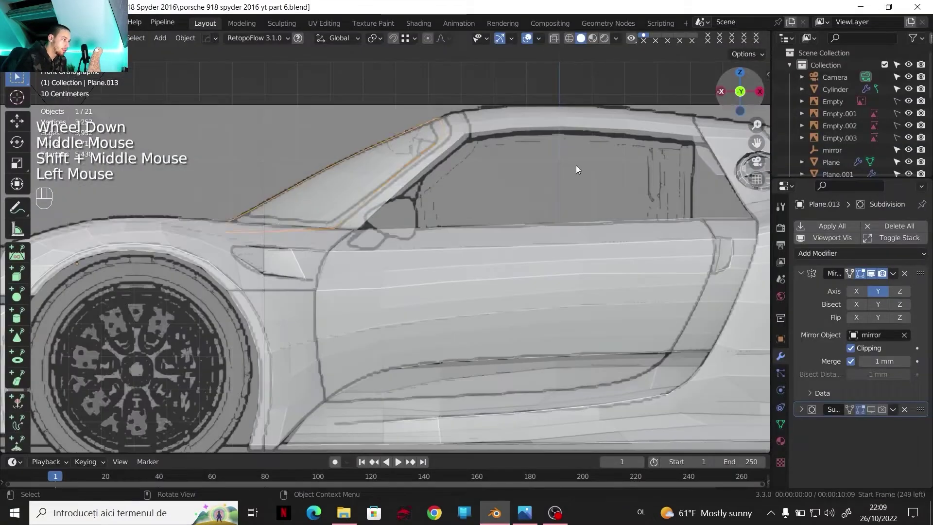
pyautogui.scroll(-1, 577, 168)
pyautogui.scroll(1, 577, 169)
pyautogui.click(407, 165)
pyautogui.press('Tab')
pyautogui.scroll(2, 411, 193)
pyautogui.keyDown('shift'); pyautogui.moveTo(429, 189); pyautogui.dragTo(443, 122, button='middle'); pyautogui.keyUp('shift')
pyautogui.scroll(3, 444, 117)
pyautogui.scroll(-1, 445, 116)
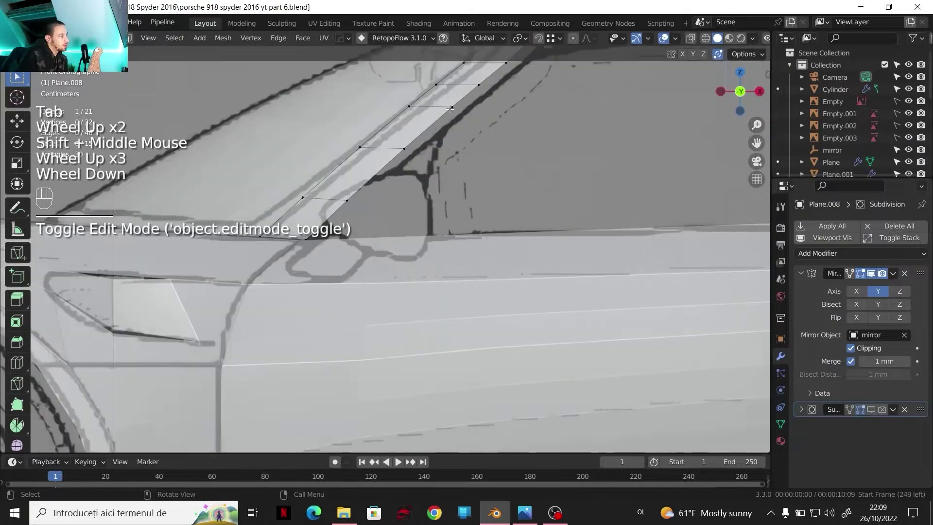
pyautogui.press('2')
pyautogui.click(351, 193)
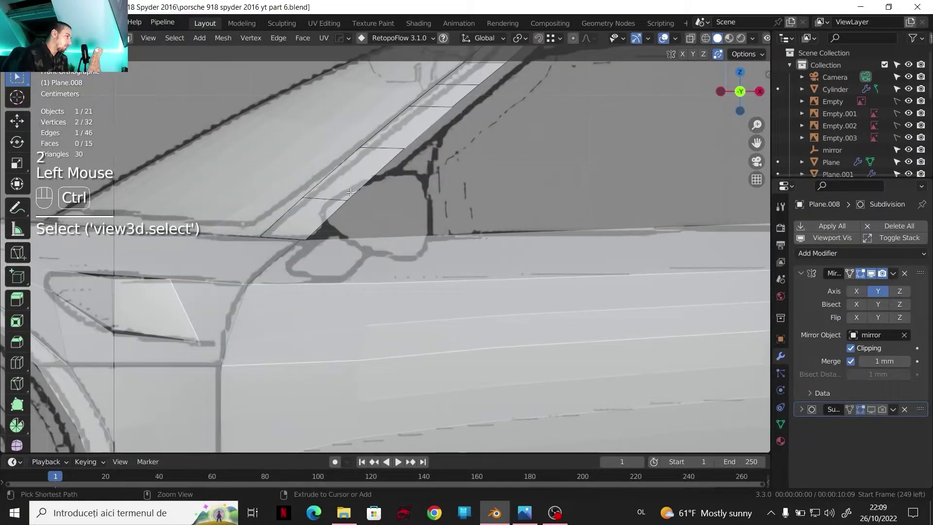
pyautogui.keyDown('ctrl'); pyautogui.click(333, 214); pyautogui.keyUp('ctrl')
pyautogui.moveTo(396, 204); pyautogui.dragTo(365, 341, button='middle')
pyautogui.scroll(-2, 358, 252)
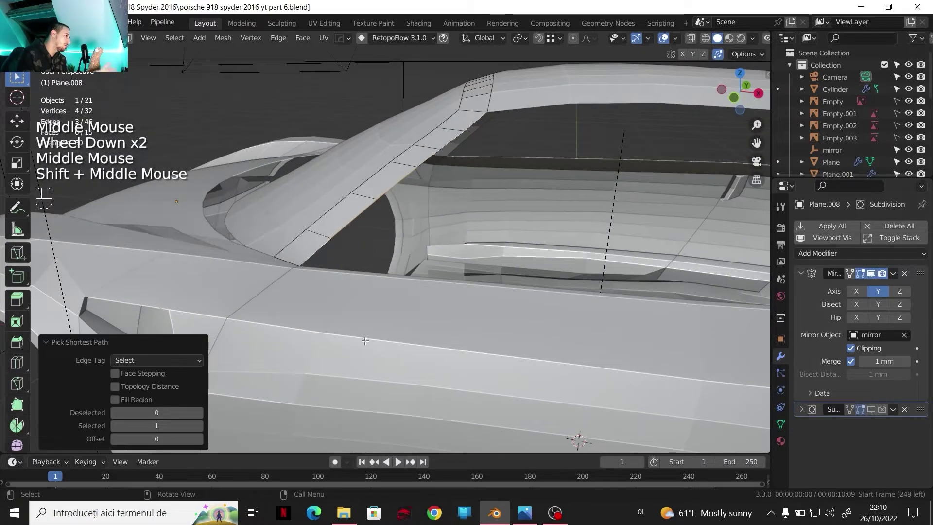
pyautogui.hotkey('shift', 'd')
pyautogui.rightClick(428, 261)
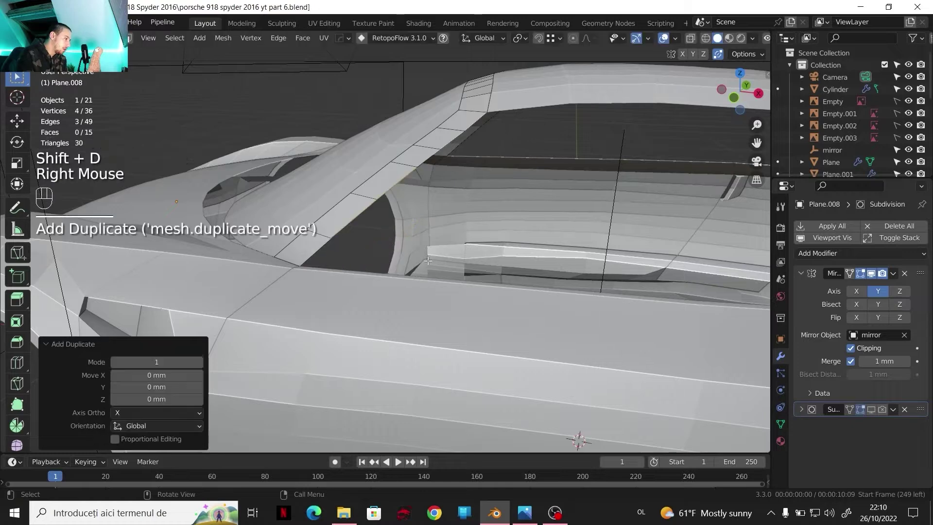
pyautogui.press('p')
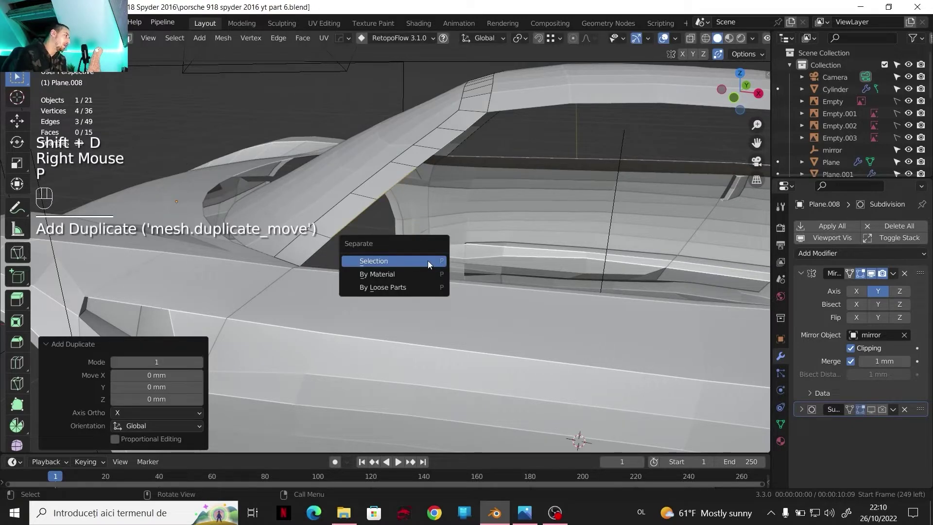
pyautogui.click(428, 261)
pyautogui.press('Tab')
# Extrude all edges of the separated object 189.87 mm downward along Z, past the door's upper line.
pyautogui.click(390, 184)
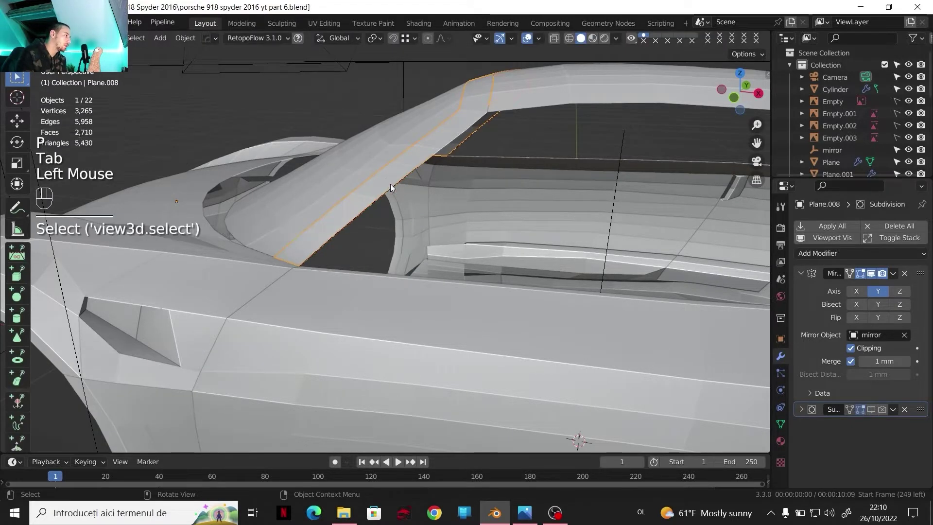
pyautogui.click(393, 188)
pyautogui.click(733, 97)
pyautogui.scroll(2, 462, 209)
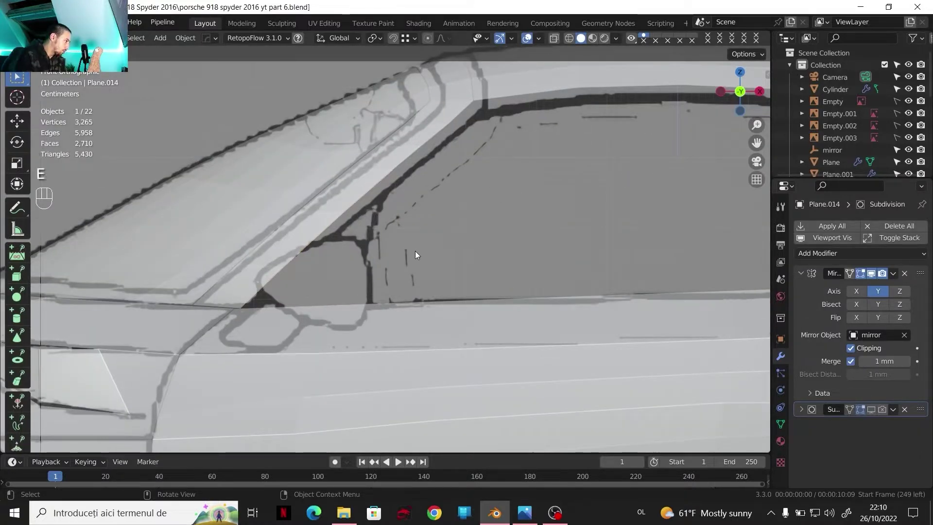
pyautogui.press('Tab')
pyautogui.click(358, 164)
pyautogui.press('a')
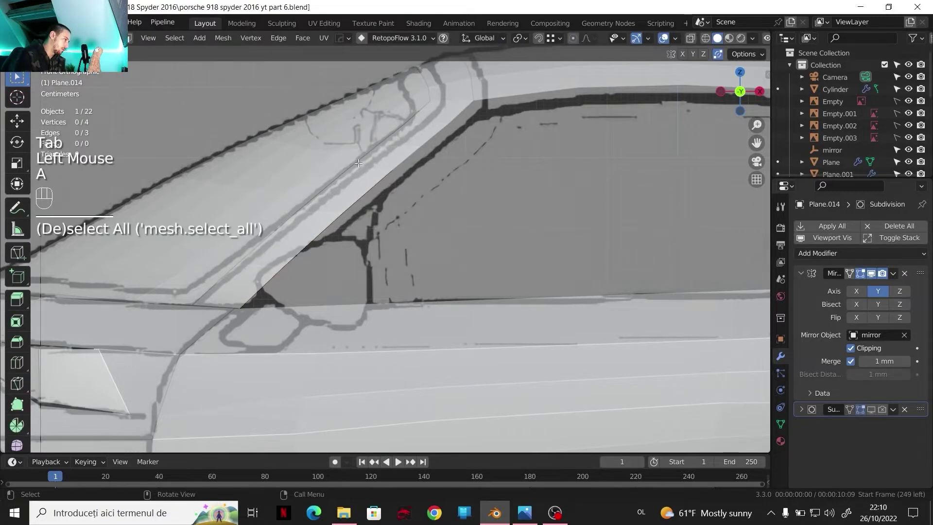
pyautogui.press('a')
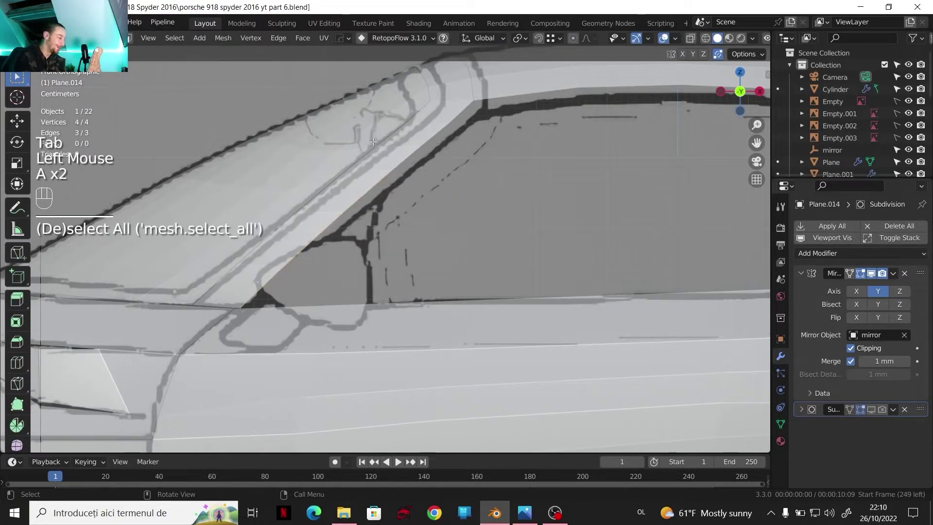
pyautogui.press('e')
pyautogui.press('z')
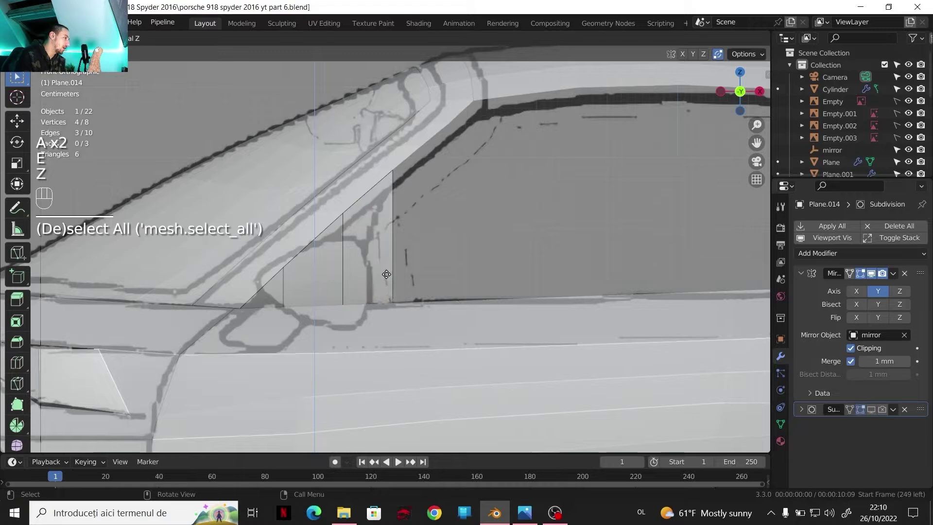
pyautogui.click(387, 271)
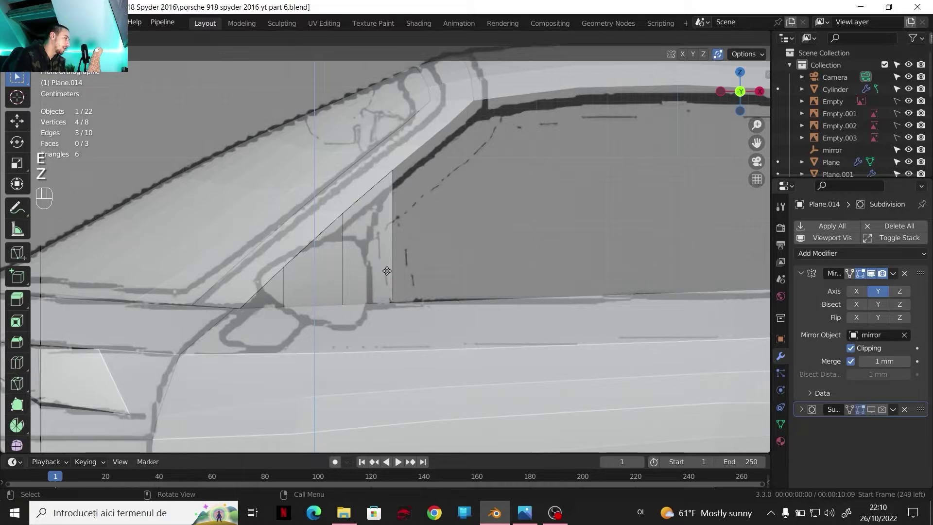
# Check the reference photo and slide the new panel's rear vertical edge forward to the blueprint line, with a factor of about 0.448.
pyautogui.click(521, 517)
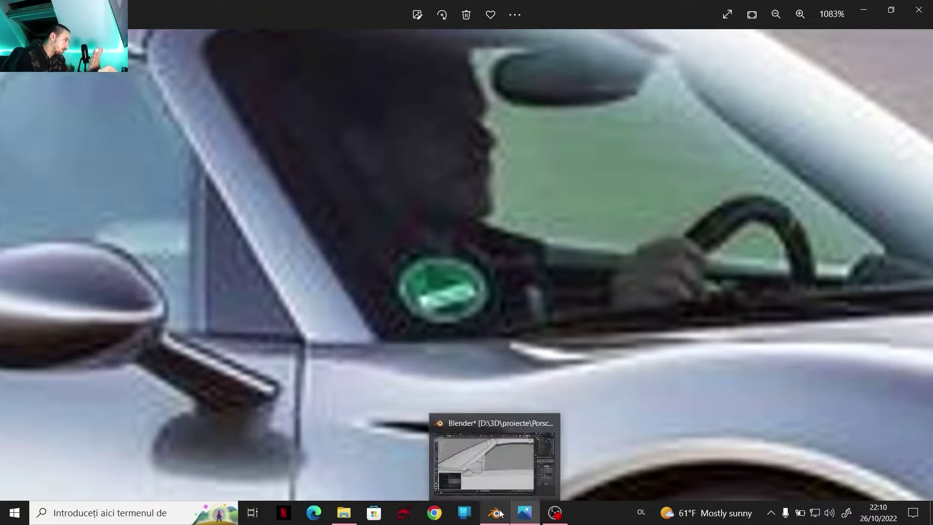
pyautogui.click(498, 514)
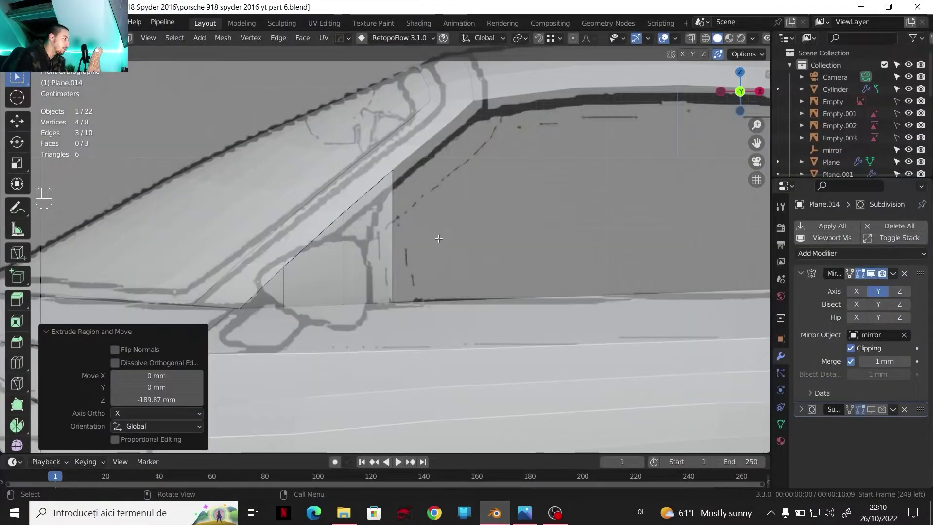
pyautogui.scroll(-1, 439, 238)
pyautogui.moveTo(438, 238); pyautogui.dragTo(419, 277, button='middle')
pyautogui.keyDown('shift'); pyautogui.moveTo(419, 277); pyautogui.dragTo(481, 272, button='middle'); pyautogui.keyUp('shift')
pyautogui.moveTo(481, 273); pyautogui.dragTo(472, 286, button='middle')
pyautogui.scroll(2, 471, 277)
pyautogui.click(471, 272)
pyautogui.click(723, 98)
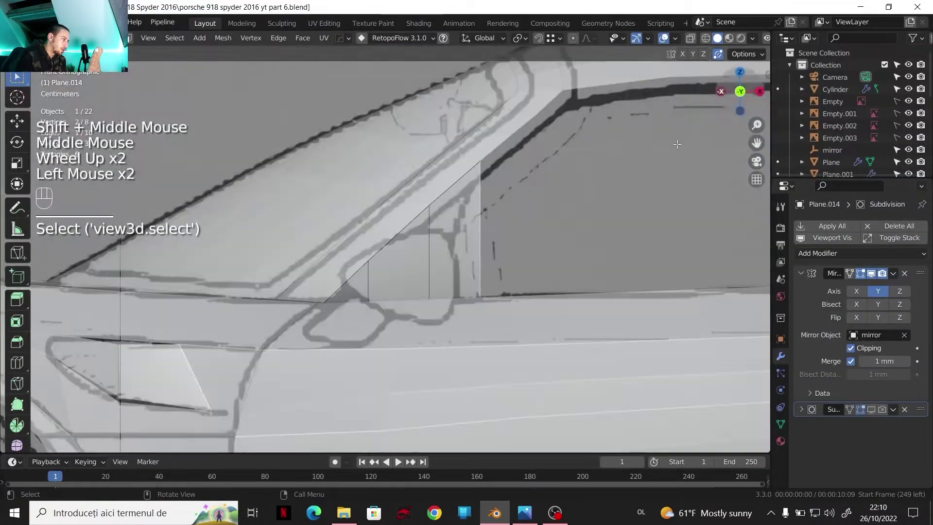
pyautogui.press('g')
pyautogui.press('g')
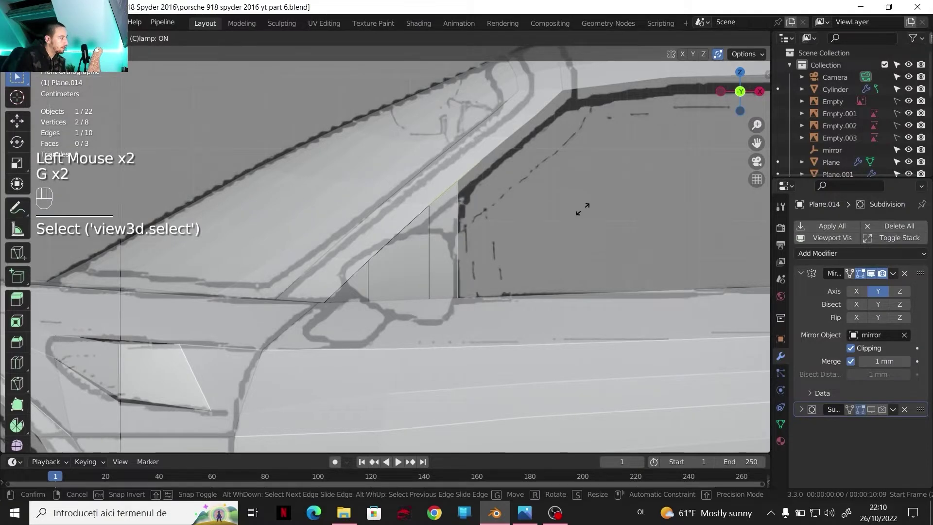
pyautogui.click(582, 210)
# Knife-cut the panel diagonally from its front upper corner at the pillar base to its rear bottom corner.
pyautogui.scroll(-2, 579, 209)
pyautogui.moveTo(579, 208); pyautogui.dragTo(528, 238, button='middle')
pyautogui.keyDown('shift'); pyautogui.moveTo(528, 238); pyautogui.dragTo(501, 262, button='middle'); pyautogui.keyUp('shift')
pyautogui.moveTo(501, 263); pyautogui.dragTo(462, 292, button='middle')
pyautogui.scroll(2, 462, 291)
pyautogui.keyDown('shift'); pyautogui.moveTo(462, 292); pyautogui.dragTo(393, 309, button='middle'); pyautogui.keyUp('shift')
pyautogui.scroll(1, 392, 309)
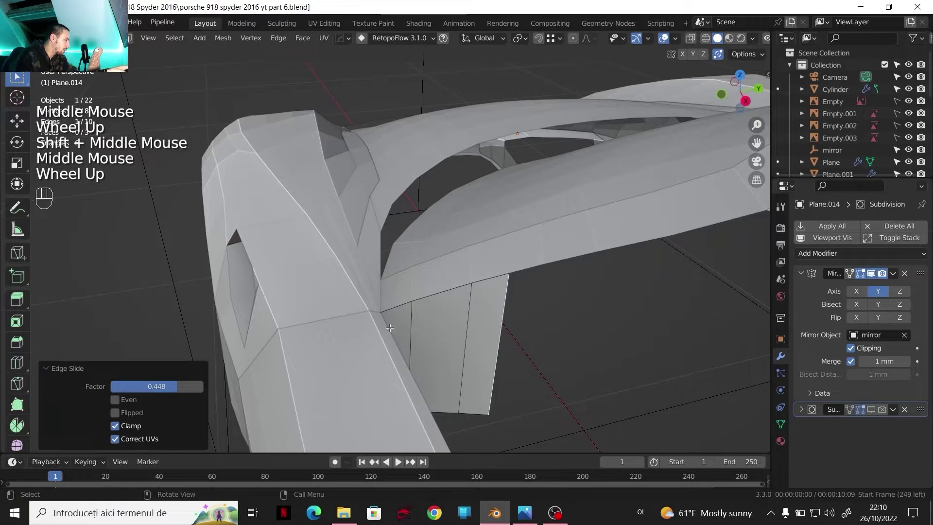
pyautogui.press('k')
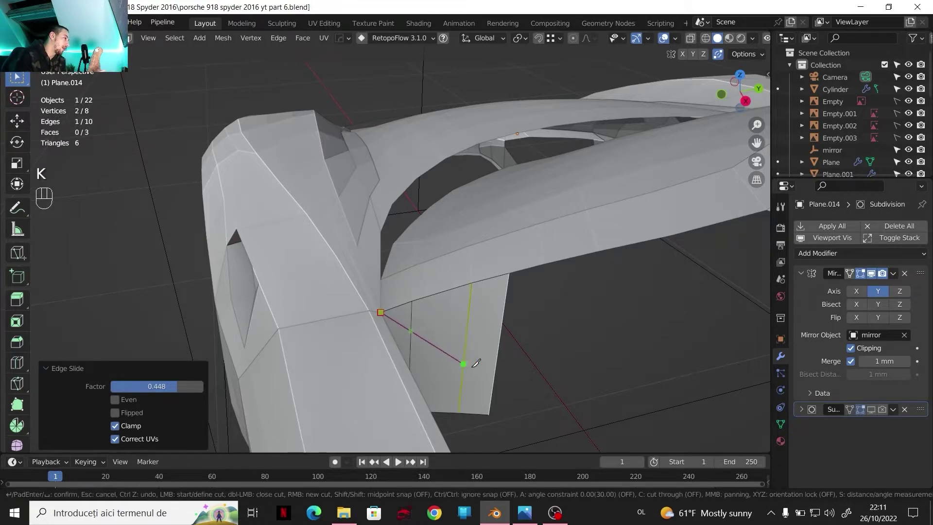
pyautogui.click(489, 413)
pyautogui.press('Return')
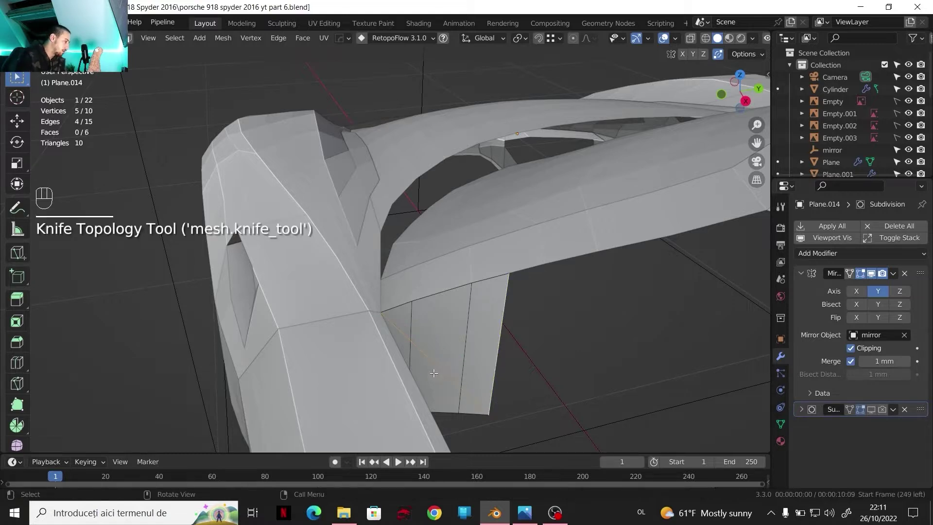
# Delete the three panel faces that lie below the diagonal knife cut.
pyautogui.press('3')
pyautogui.click(403, 350)
pyautogui.keyDown('shift'); pyautogui.click(433, 374); pyautogui.keyUp('shift')
pyautogui.keyDown('shift'); pyautogui.click(469, 402); pyautogui.keyUp('shift')
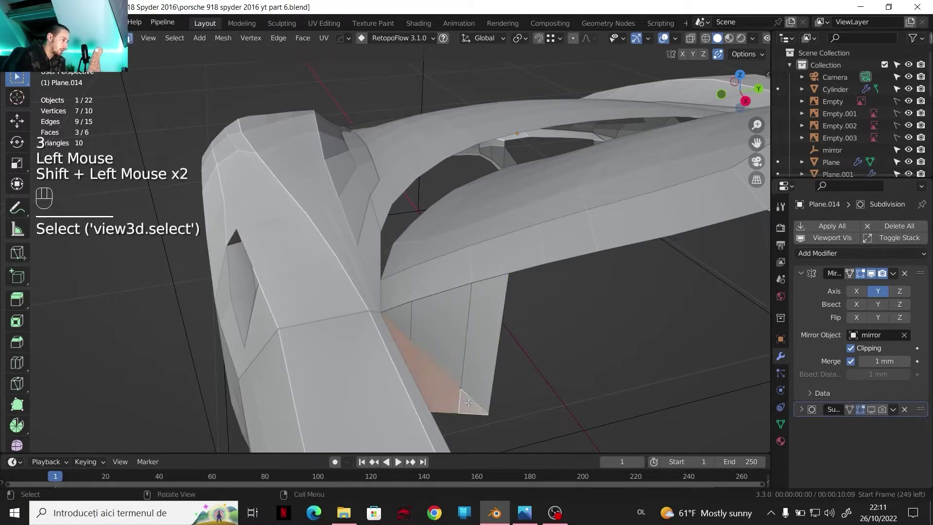
pyautogui.press('Delete')
pyautogui.click(450, 371)
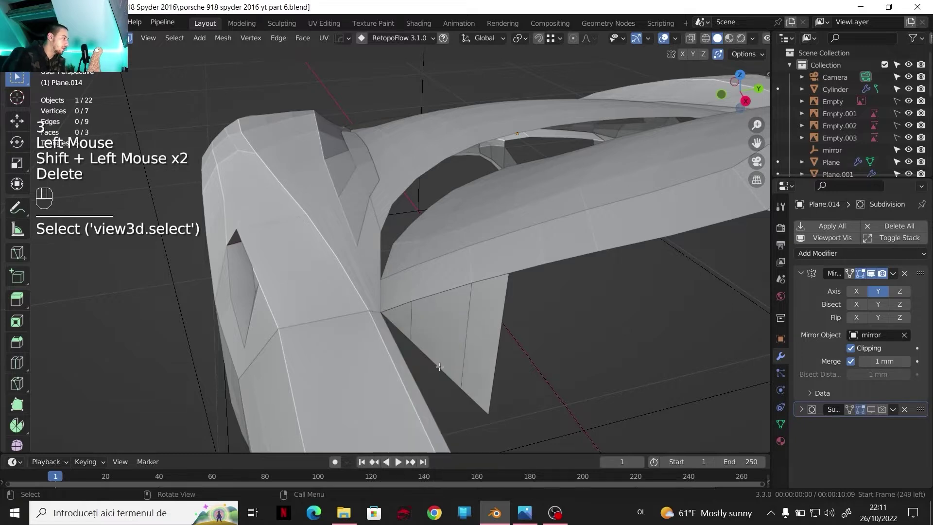
# Enable snapping to edges and move the panel's foremost lower cut vertex onto the body's upper edge line.
pyautogui.press('2')
pyautogui.click(538, 38)
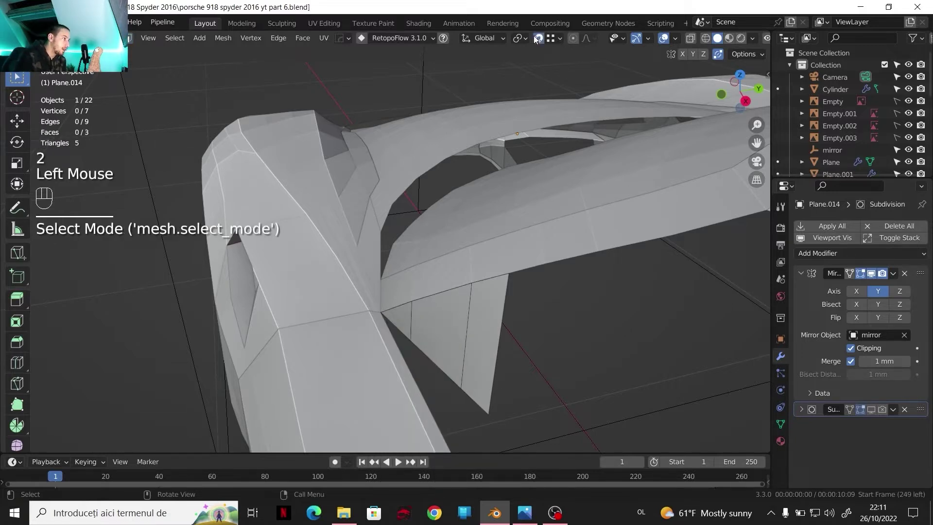
pyautogui.click(550, 38)
pyautogui.click(532, 98)
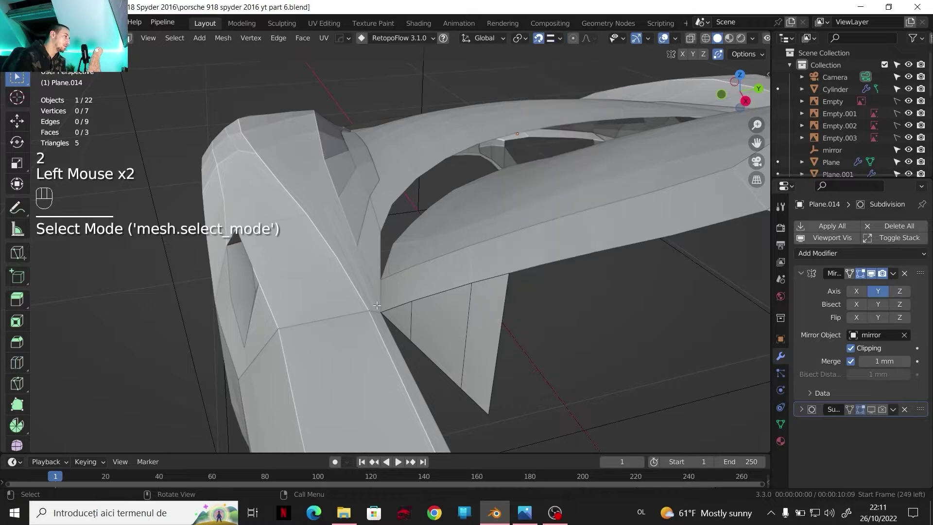
pyautogui.press('1')
pyautogui.click(413, 340)
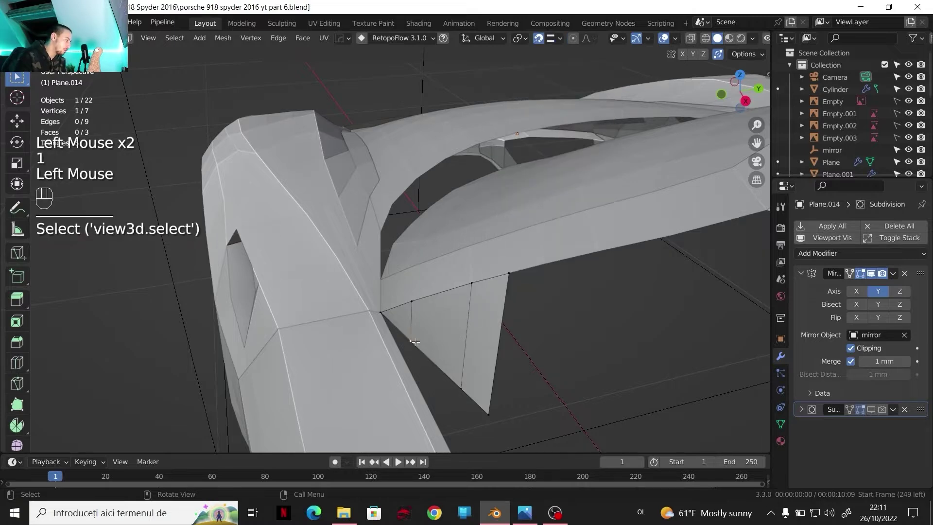
pyautogui.press('g')
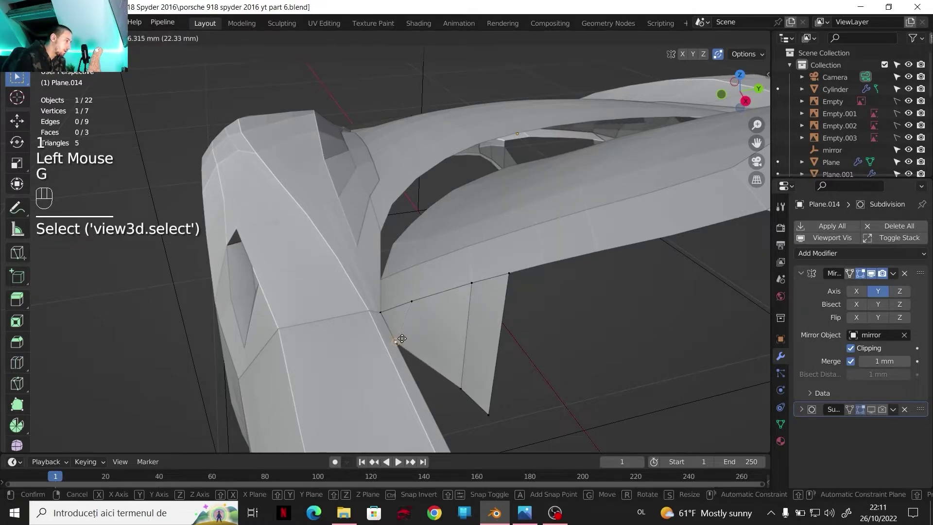
pyautogui.press('y')
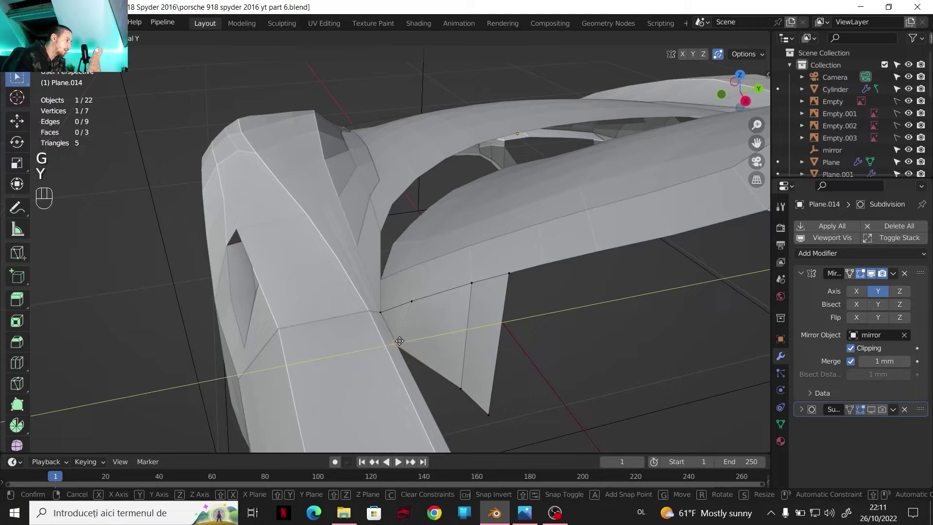
pyautogui.click(400, 341)
# Snap the remaining lower vertices of the triangular panel onto the body's edge line beneath it.
pyautogui.press('g')
pyautogui.moveTo(399, 341); pyautogui.dragTo(477, 331, button='middle')
pyautogui.click(403, 345)
pyautogui.moveTo(476, 330); pyautogui.dragTo(517, 327, button='middle')
pyautogui.scroll(2, 495, 373)
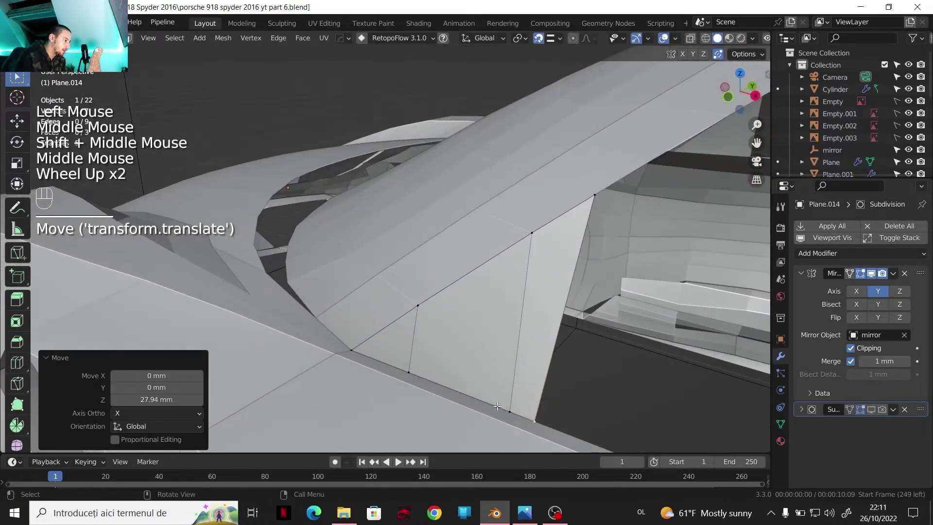
pyautogui.press('g')
pyautogui.click(470, 395)
pyautogui.click(408, 372)
pyautogui.scroll(-2, 477, 173)
pyautogui.moveTo(476, 174); pyautogui.dragTo(403, 292, button='middle')
pyautogui.scroll(1, 418, 238)
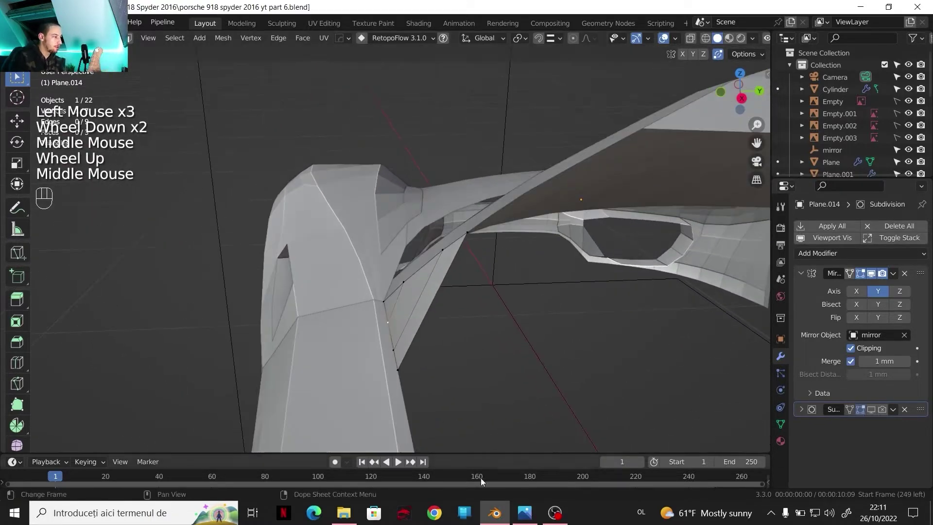
# Check the reference photo and slide the panel's two rear lower vertices forward along the body line in top view, the rearmost about 42.5 mm.
pyautogui.click(525, 513)
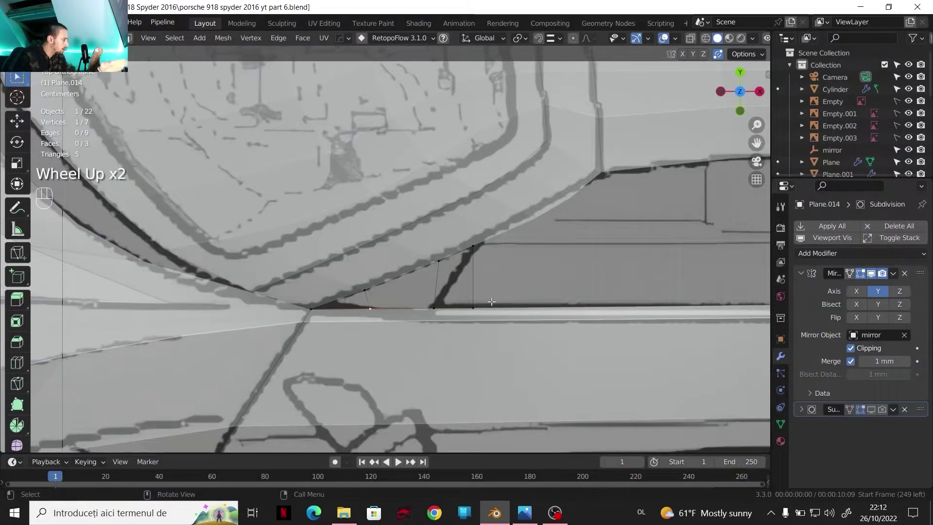
pyautogui.moveTo(487, 306); pyautogui.dragTo(417, 431, button='middle')
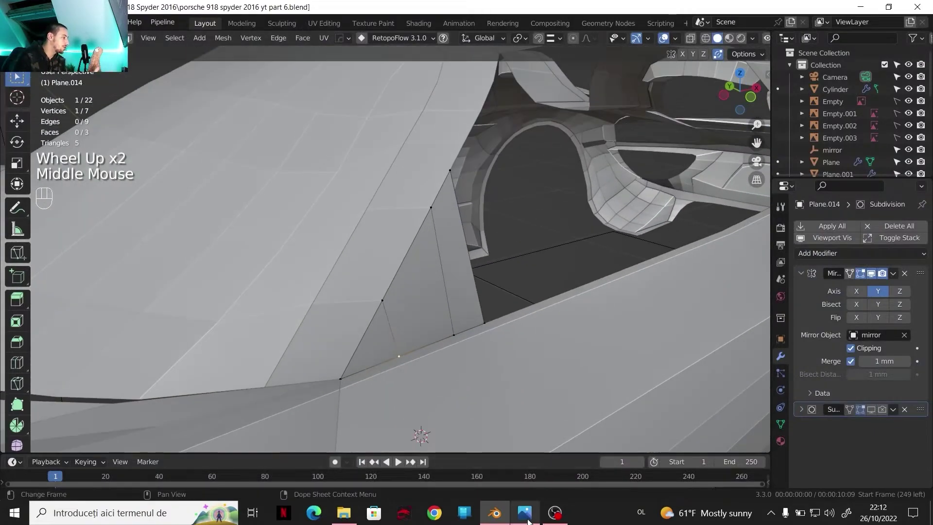
pyautogui.click(525, 513)
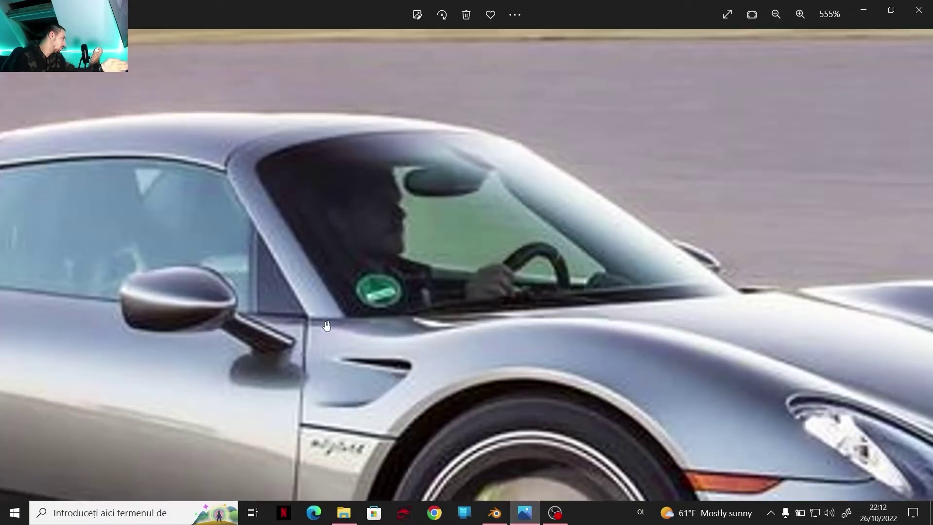
pyautogui.click(495, 512)
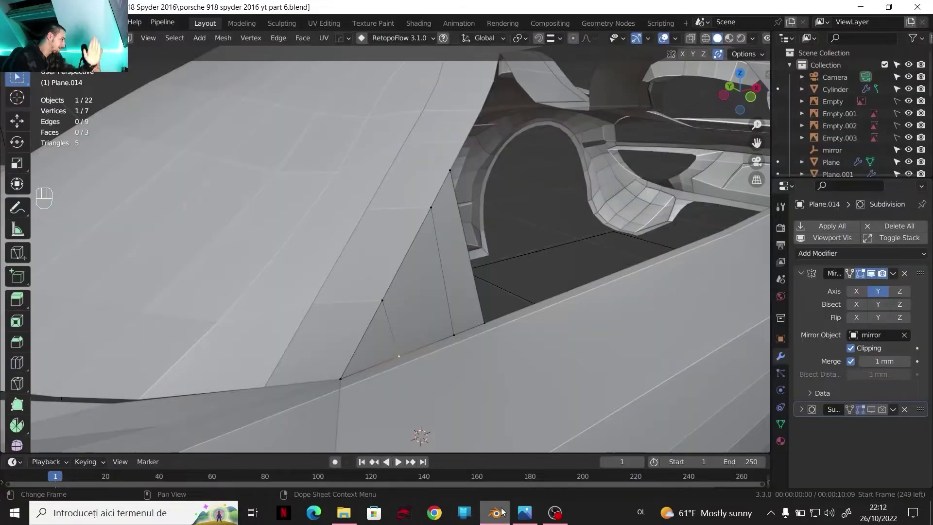
pyautogui.click(740, 73)
pyautogui.scroll(3, 463, 334)
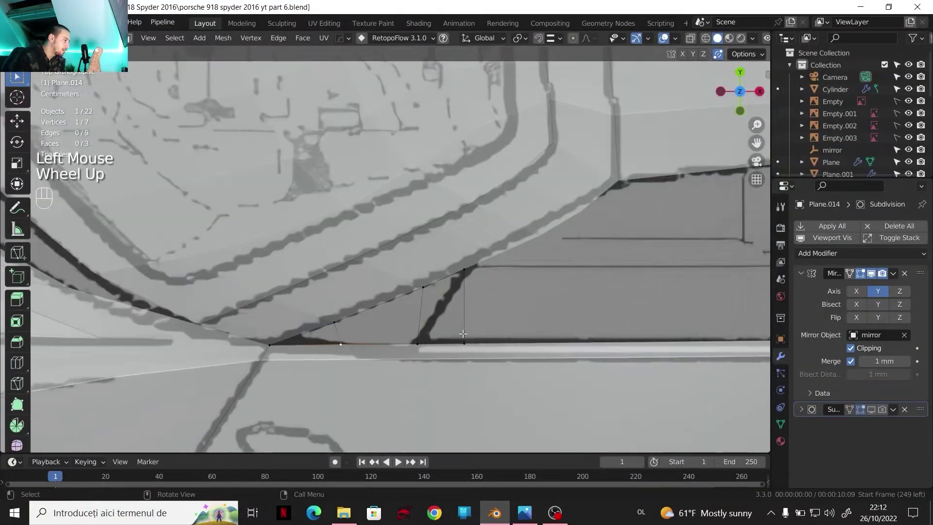
pyautogui.click(550, 39)
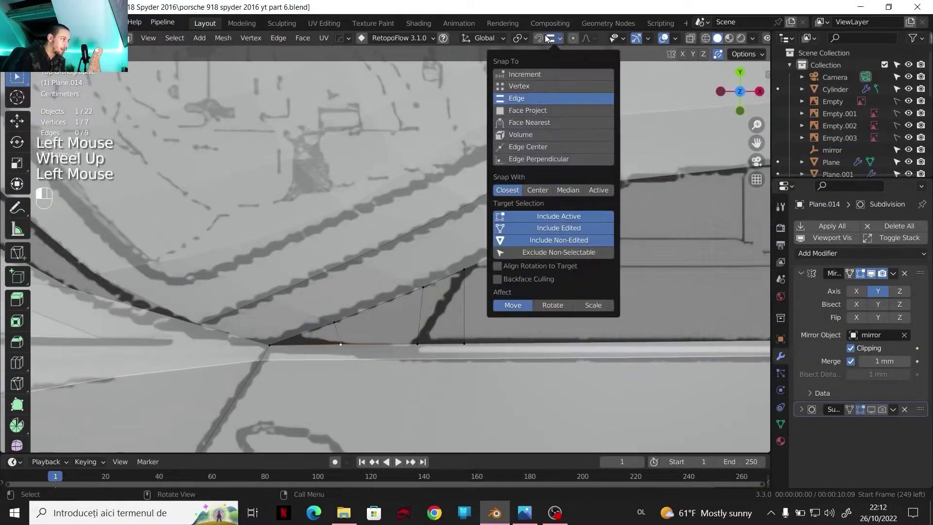
pyautogui.click(539, 38)
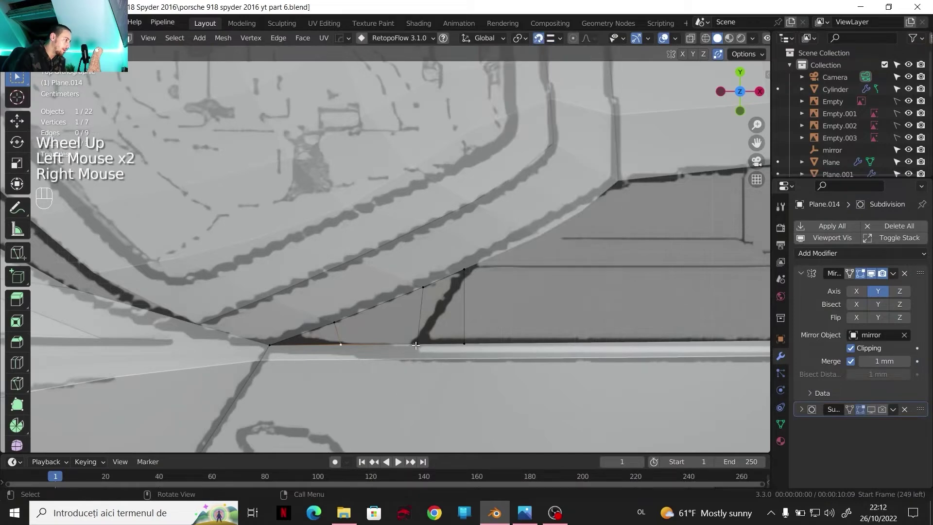
pyautogui.click(416, 346)
pyautogui.press('g')
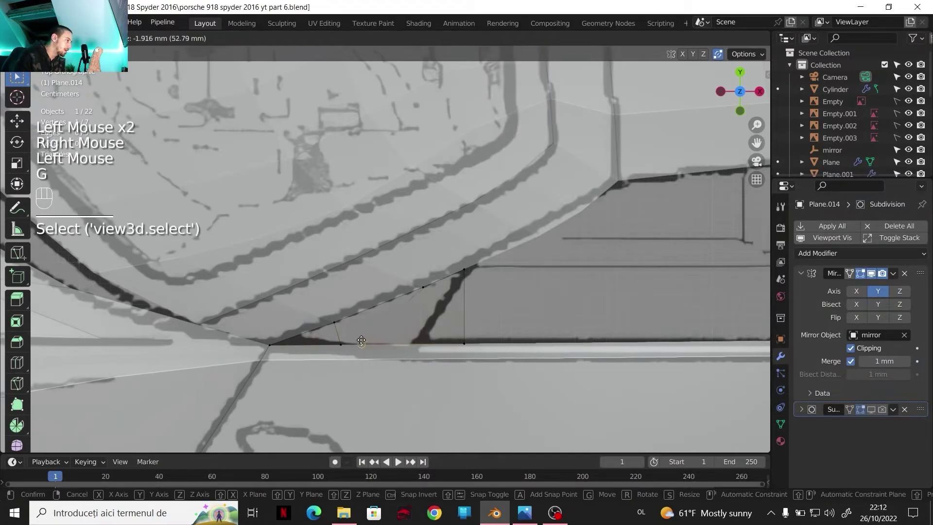
pyautogui.click(362, 340)
pyautogui.scroll(-2, 361, 340)
pyautogui.moveTo(361, 341); pyautogui.dragTo(557, 189, button='middle')
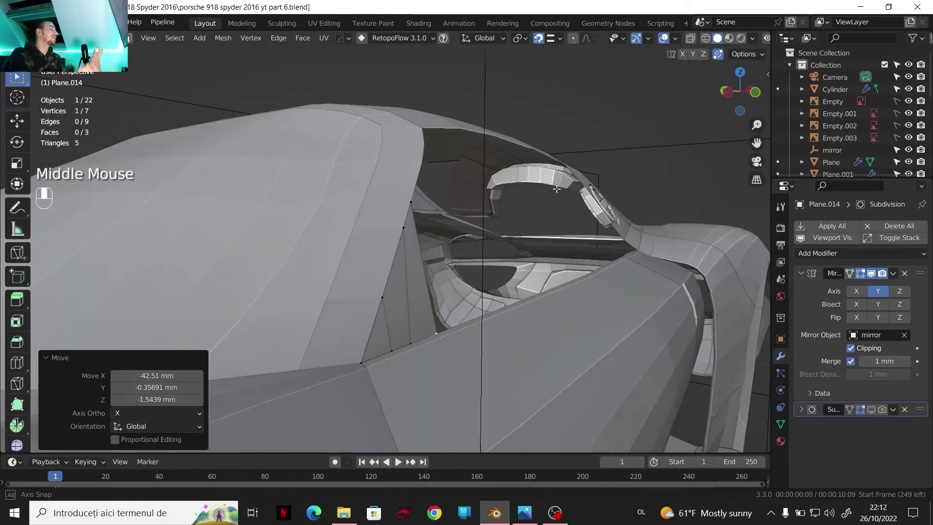
# Add one centred loop cut across the panel's two rear faces and slide the cut's front vertex.
pyautogui.scroll(-3, 506, 234)
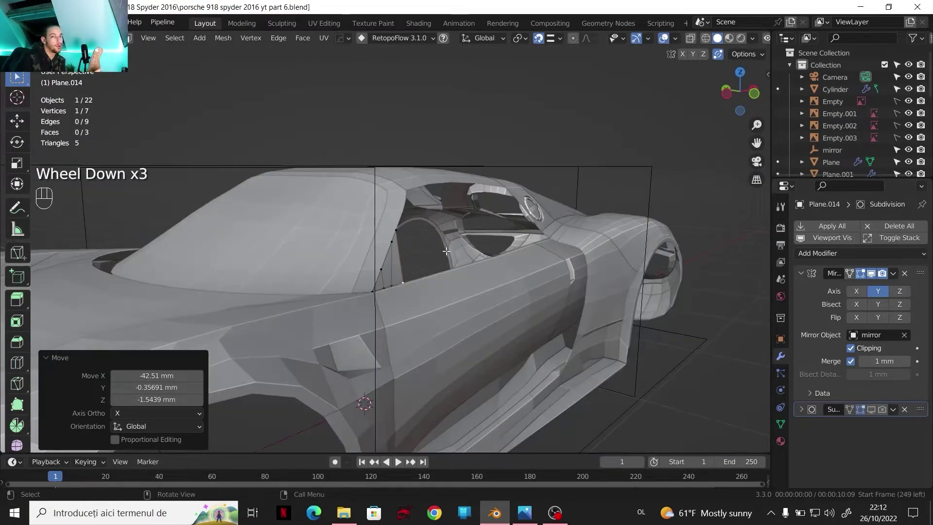
pyautogui.moveTo(456, 285); pyautogui.dragTo(468, 292, button='middle')
pyautogui.scroll(1, 413, 315)
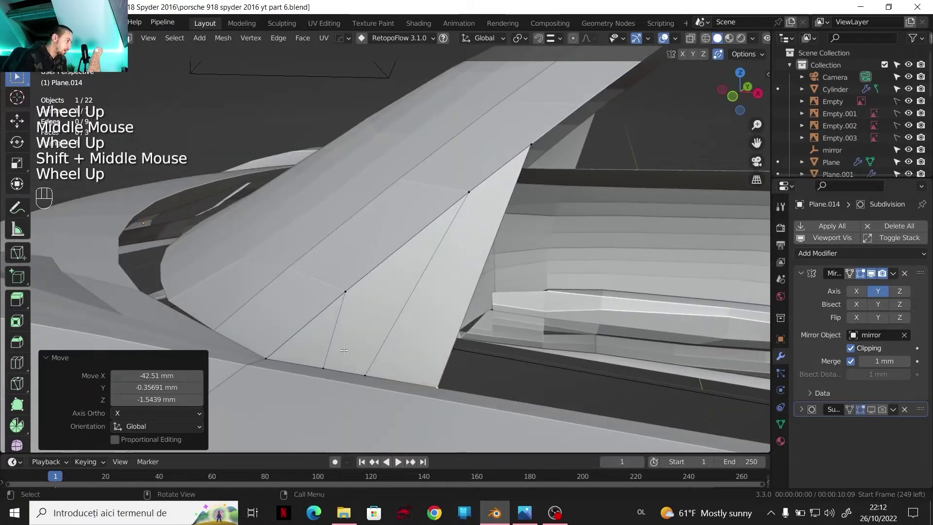
pyautogui.hotkey('ctrl', 'r')
pyautogui.rightClick(364, 325)
pyautogui.hotkey('ctrl', 'r')
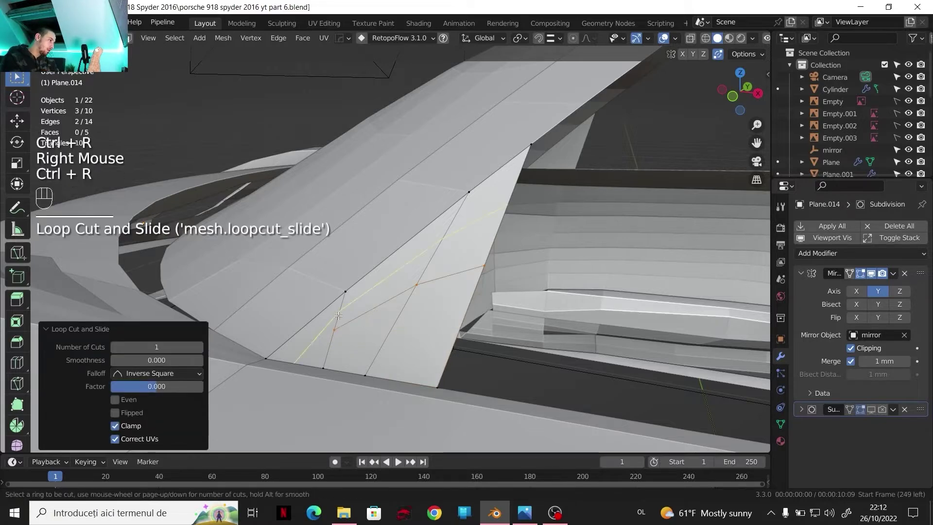
pyautogui.rightClick(345, 327)
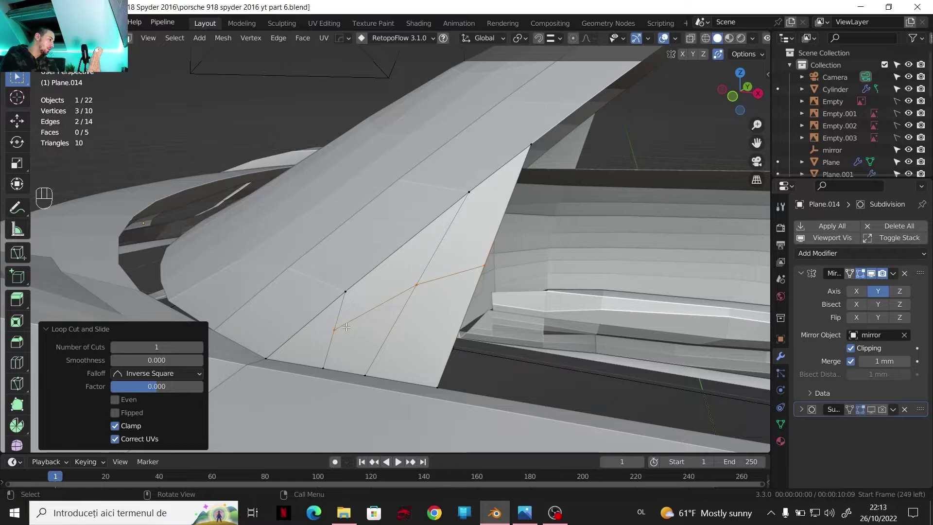
pyautogui.click(343, 328)
pyautogui.press('g')
pyautogui.press('g')
pyautogui.click(379, 309)
# Return to Object Mode and examine how the triangular panel fits between the A-pillar and the door.
pyautogui.moveTo(449, 268); pyautogui.dragTo(455, 243, button='middle')
pyautogui.scroll(-1, 510, 225)
pyautogui.press('Tab')
pyautogui.scroll(2, 492, 258)
pyautogui.press('Tab')
pyautogui.press('Tab')
pyautogui.scroll(-2, 492, 266)
pyautogui.scroll(-3, 465, 191)
pyautogui.keyDown('shift'); pyautogui.moveTo(455, 243); pyautogui.dragTo(483, 260, button='middle'); pyautogui.keyUp('shift')
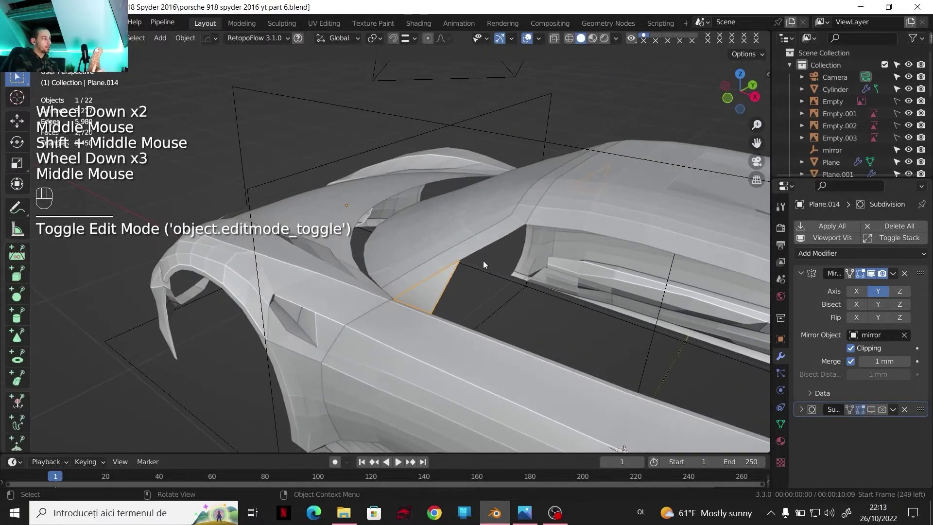
pyautogui.scroll(1, 501, 238)
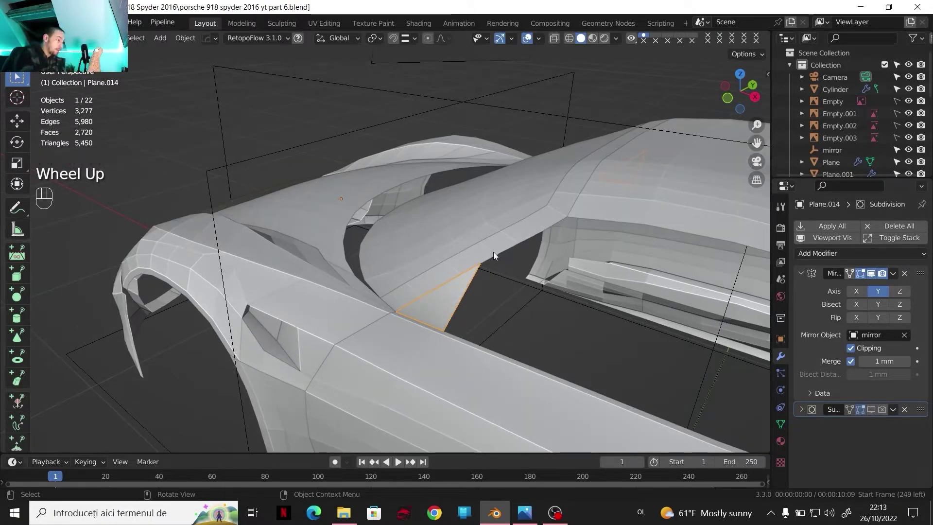
pyautogui.scroll(-2, 533, 264)
pyautogui.moveTo(438, 232); pyautogui.dragTo(314, 203, button='middle')
pyautogui.scroll(1, 369, 217)
# Examine the area behind the rear of the side window against the side and top blueprints.
pyautogui.click(735, 102)
pyautogui.keyDown('shift'); pyautogui.moveTo(453, 144); pyautogui.dragTo(404, 274, button='middle'); pyautogui.keyUp('shift')
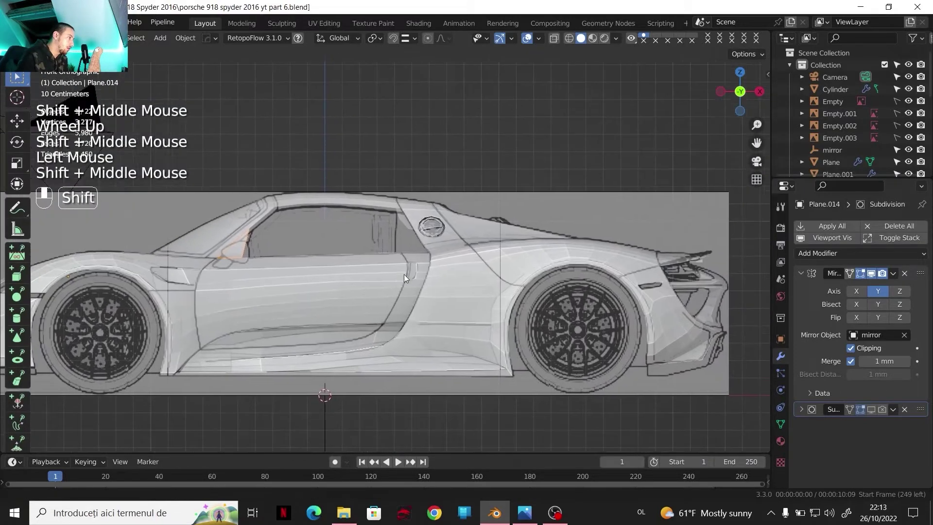
pyautogui.scroll(5, 407, 271)
pyautogui.scroll(2, 419, 208)
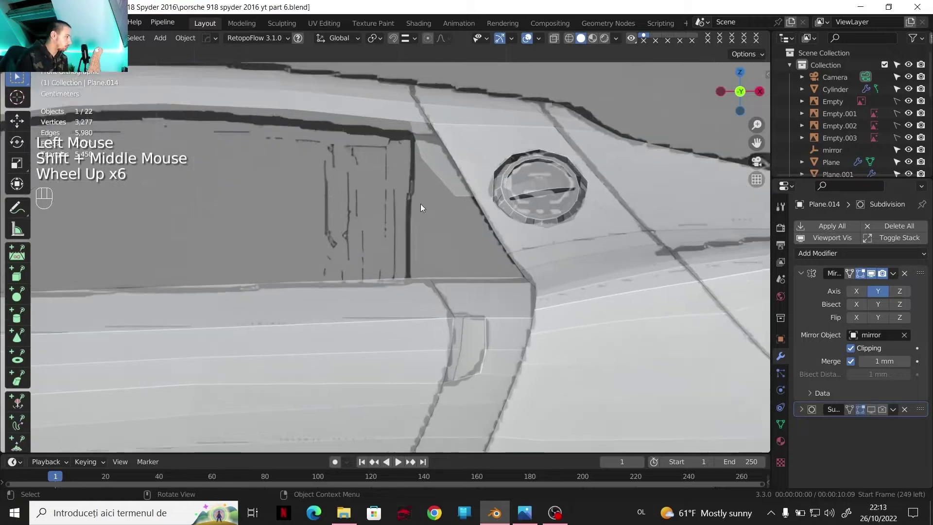
pyautogui.click(740, 72)
pyautogui.scroll(-3, 740, 73)
pyautogui.keyDown('shift'); pyautogui.moveTo(740, 73); pyautogui.dragTo(748, 127, button='middle'); pyautogui.keyUp('shift')
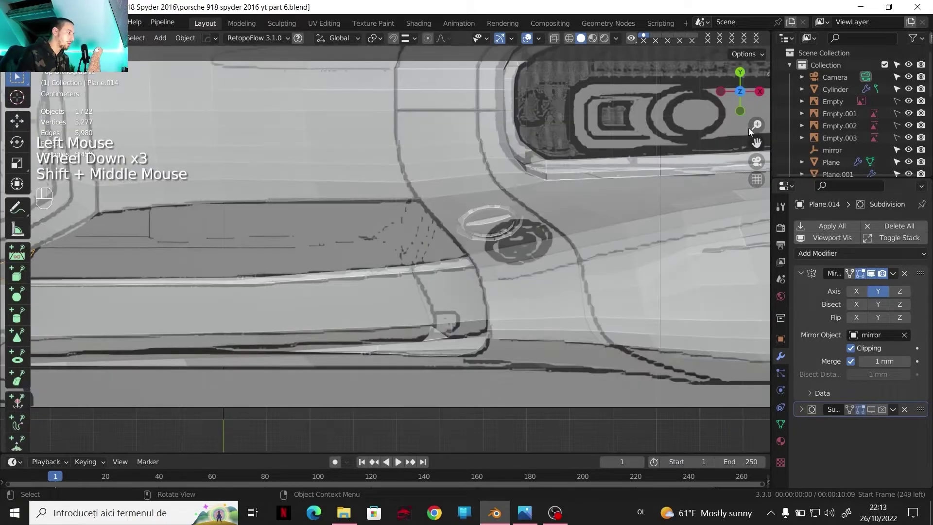
pyautogui.click(741, 111)
# Compare the panel behind the side window in the reference photos with the side blueprint, including the rear three-quarter photo.
pyautogui.hotkey('alt', 'Tab')
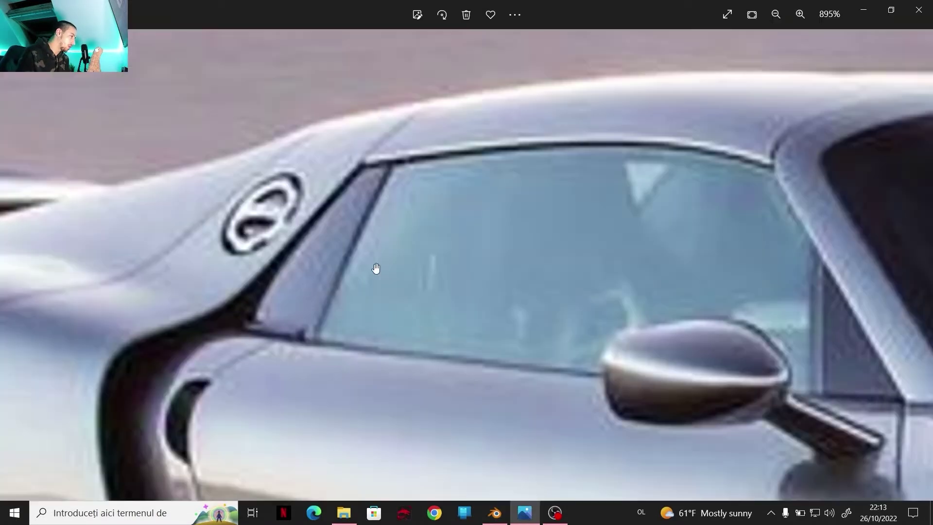
pyautogui.scroll(-5, 375, 267)
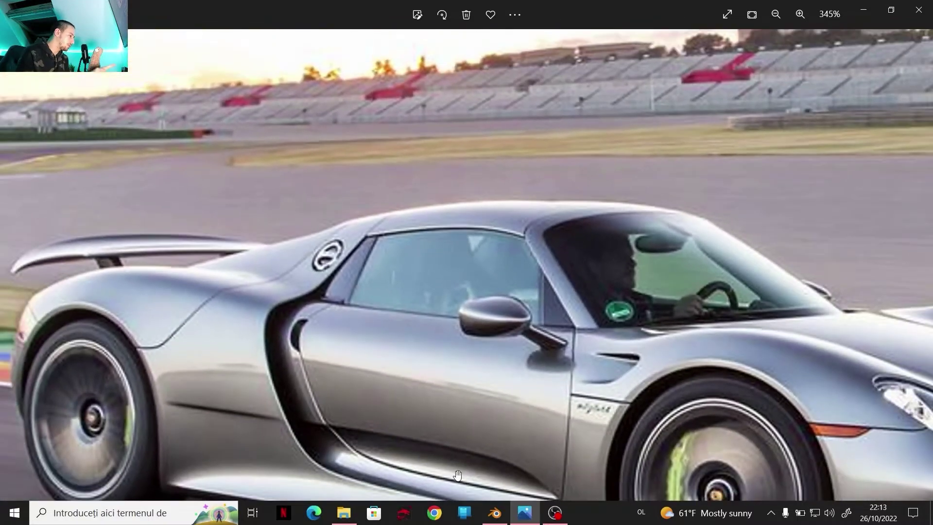
pyautogui.moveTo(495, 513)
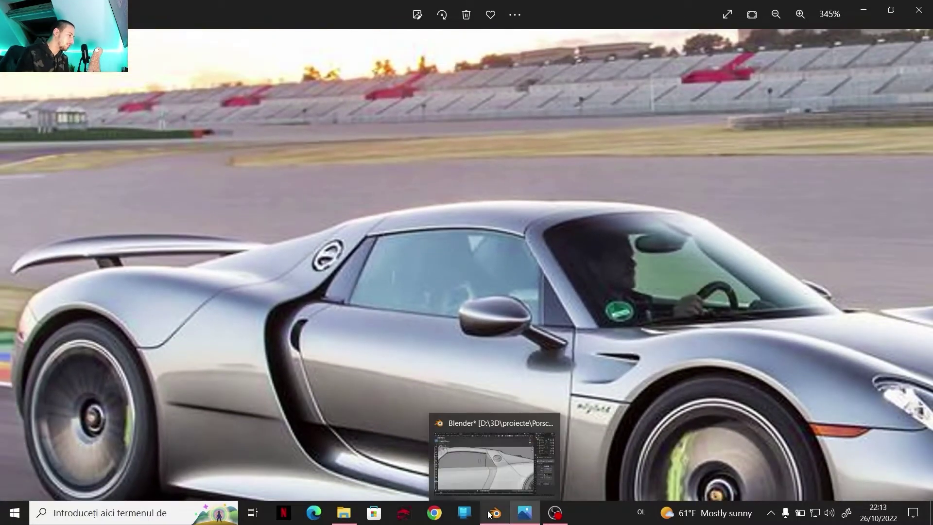
pyautogui.click(483, 454)
pyautogui.scroll(2, 409, 209)
pyautogui.keyDown('shift'); pyautogui.moveTo(409, 209); pyautogui.dragTo(398, 115, button='middle'); pyautogui.keyUp('shift')
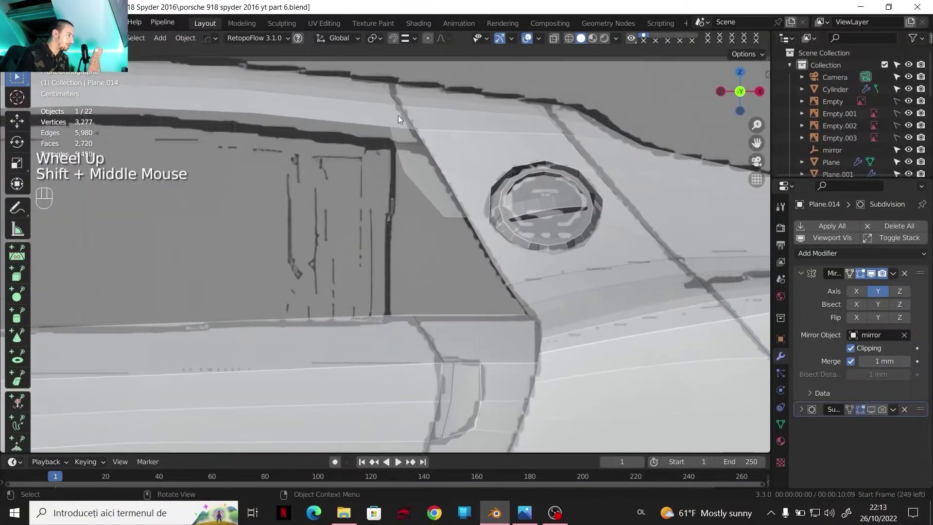
pyautogui.click(436, 150)
pyautogui.click(525, 513)
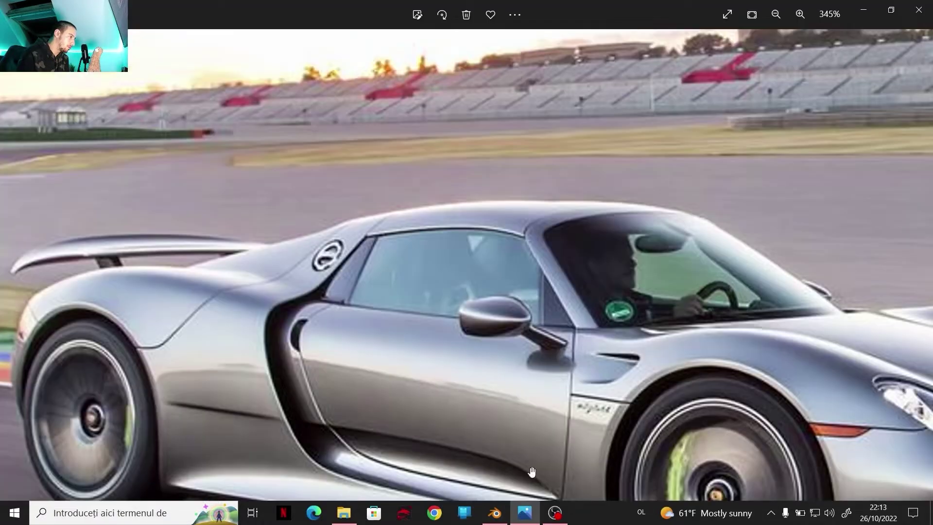
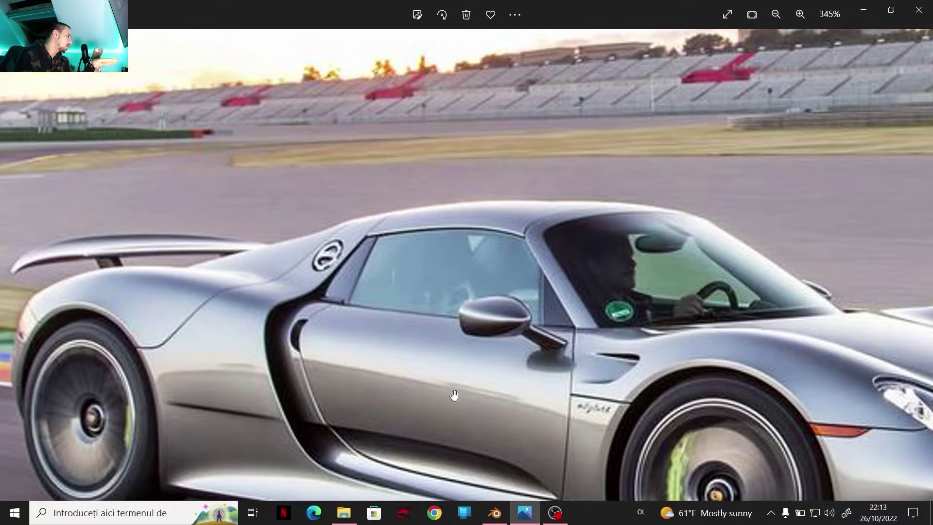
pyautogui.moveTo(503, 521)
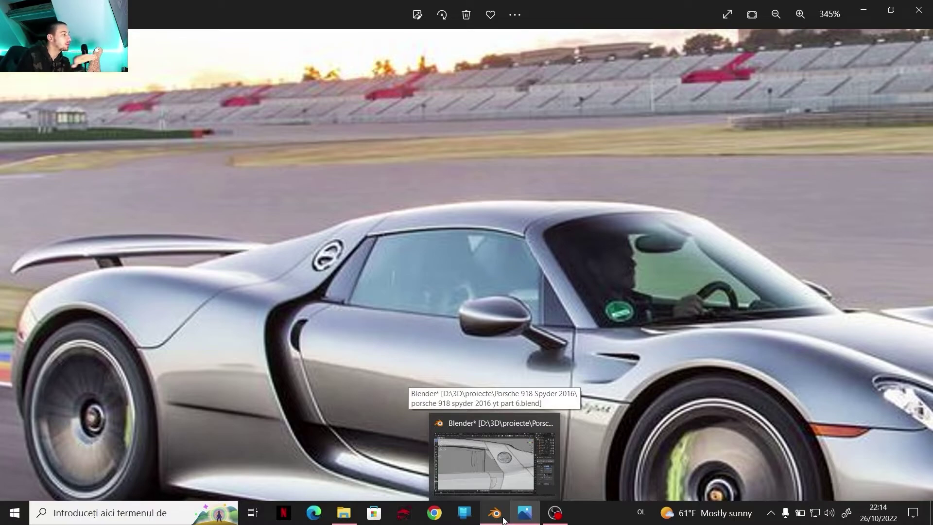
pyautogui.click(912, 240)
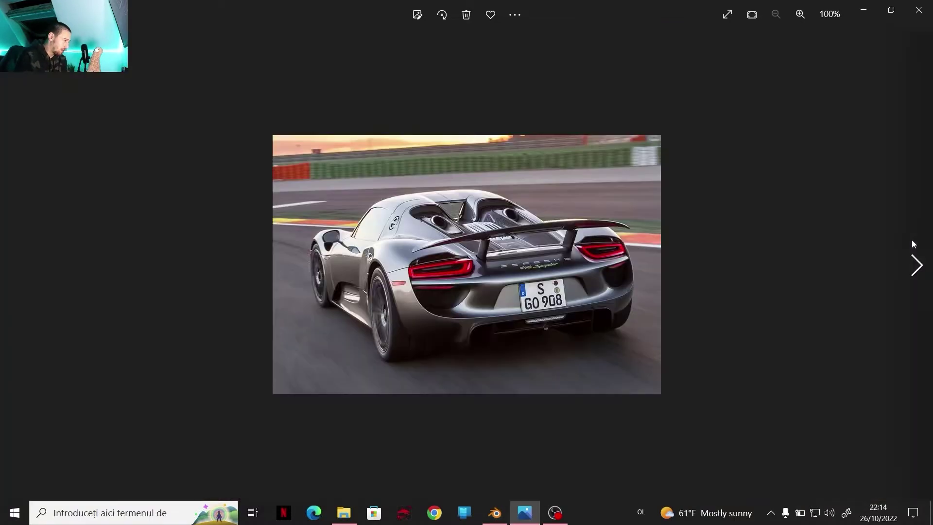
# Zoom in on the rear three-quarter photo to examine the panel behind the side window, and switch back to Blender's side blueprint view.
pyautogui.scroll(10, 302, 208)
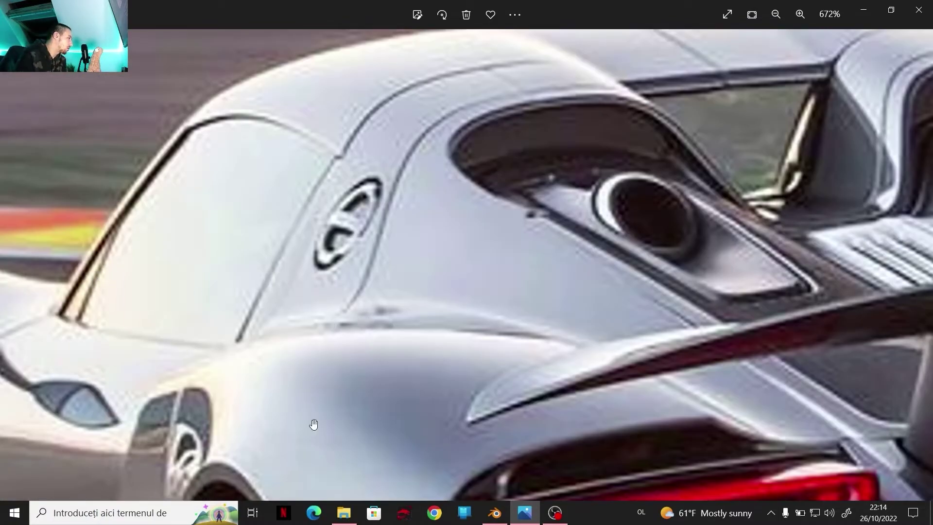
pyautogui.click(494, 512)
pyautogui.scroll(2, 438, 170)
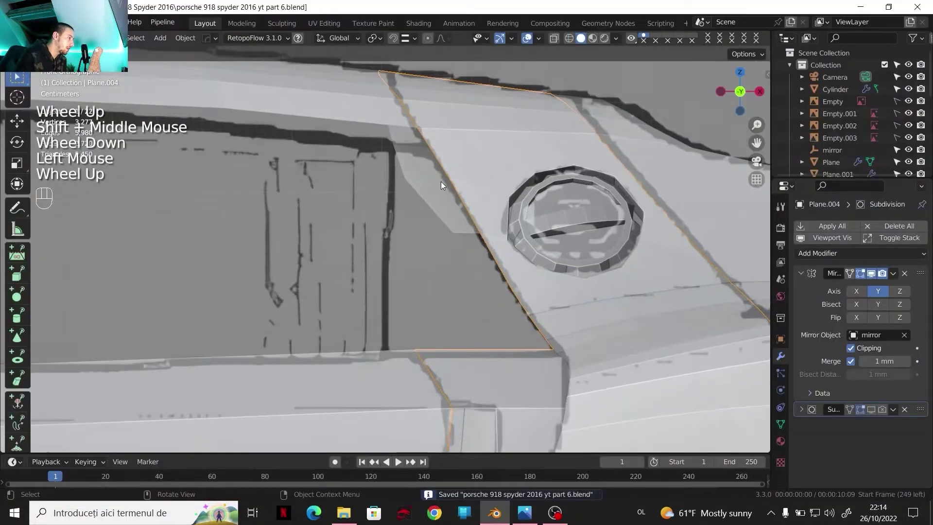
# Open the body panel with the round vent, behind the side window, in Edit Mode.
pyautogui.click(375, 115)
pyautogui.press('Tab')
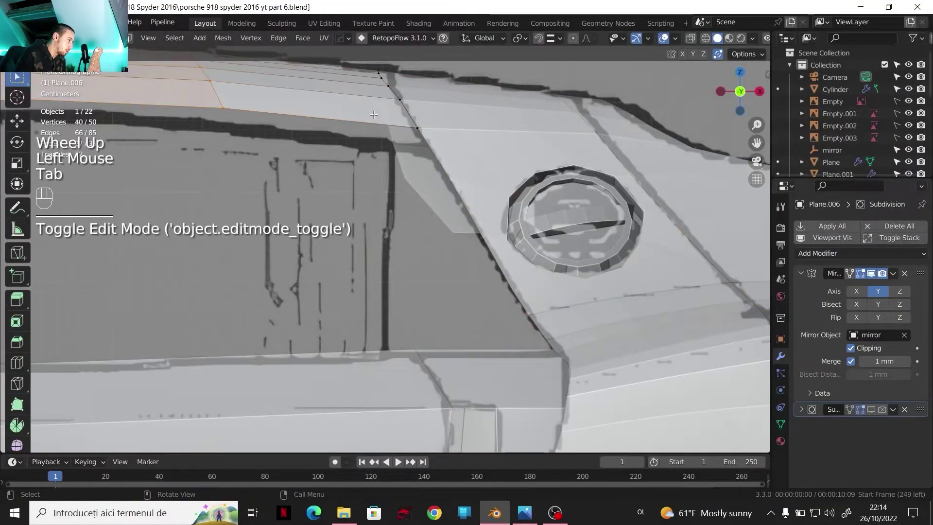
pyautogui.doubleClick(455, 358)
pyautogui.press('Tab')
pyautogui.click(454, 358)
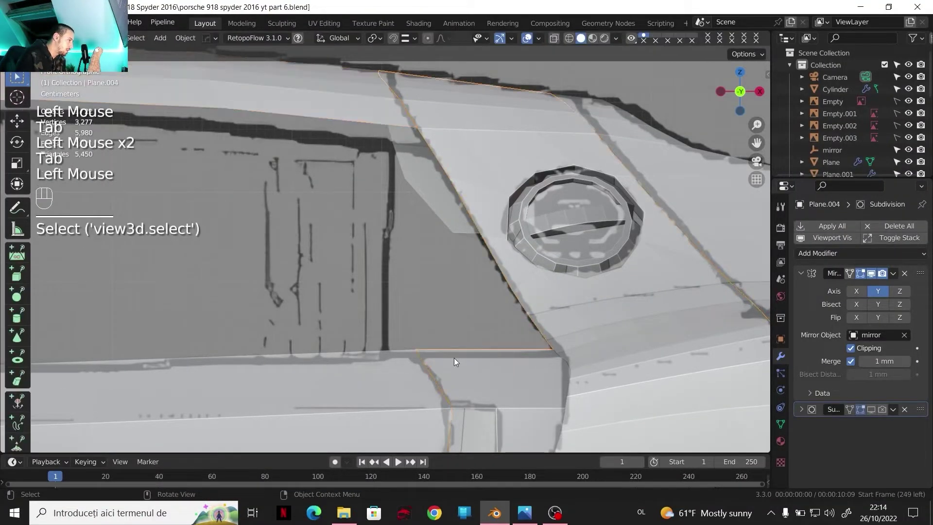
pyautogui.press('Tab')
# Select three neighbouring vertices on the panel's edge along the rear of the window sill.
pyautogui.moveTo(443, 360); pyautogui.dragTo(443, 350, button='middle')
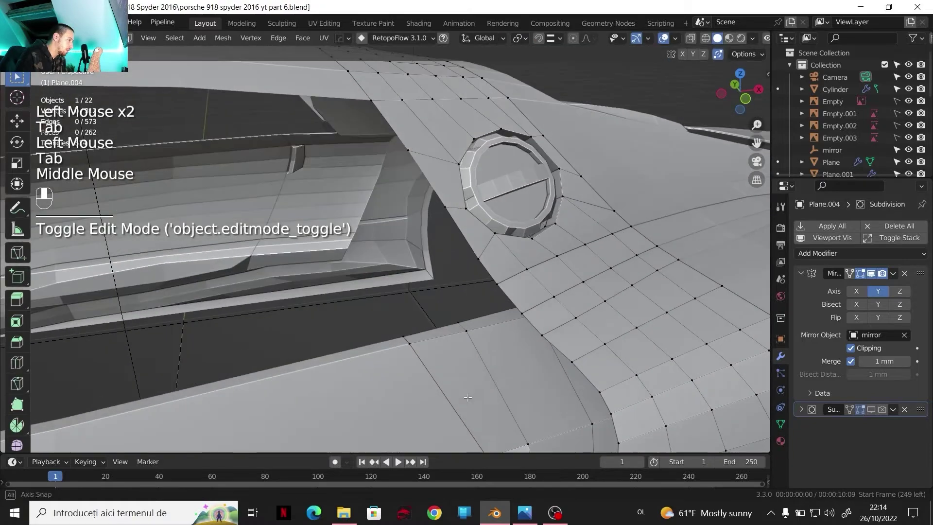
pyautogui.click(442, 332)
pyautogui.click(746, 98)
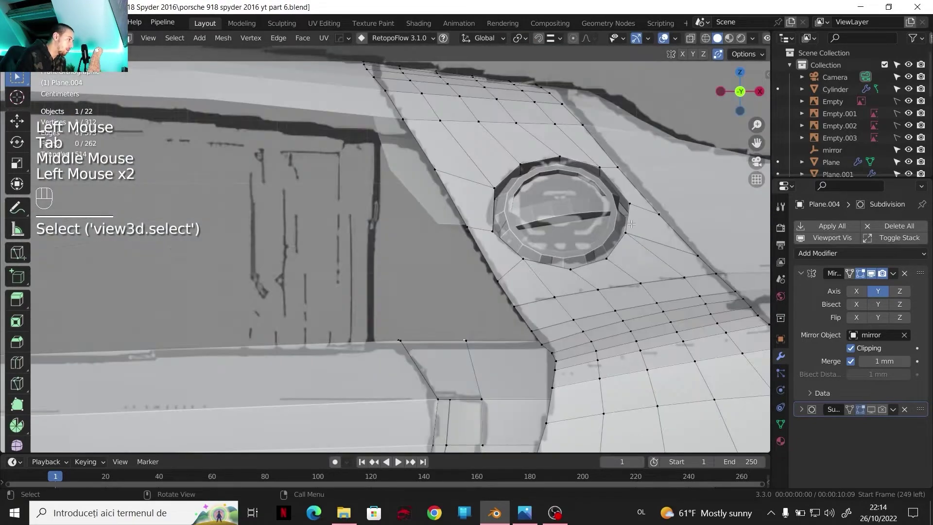
pyautogui.click(518, 311)
pyautogui.keyDown('shift'); pyautogui.click(521, 306); pyautogui.keyUp('shift')
pyautogui.moveTo(515, 317); pyautogui.dragTo(525, 292, button='middle')
pyautogui.moveTo(525, 291); pyautogui.dragTo(534, 316, button='middle')
# Switch to the reference photos and examine the rear corner of the side window in the front three-quarter photo.
pyautogui.click(525, 513)
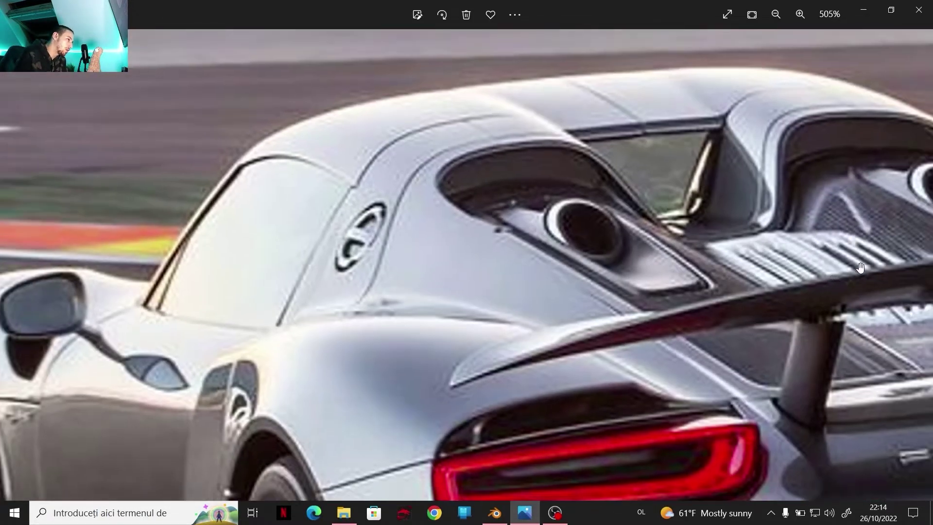
pyautogui.click(910, 267)
pyautogui.scroll(6, 604, 271)
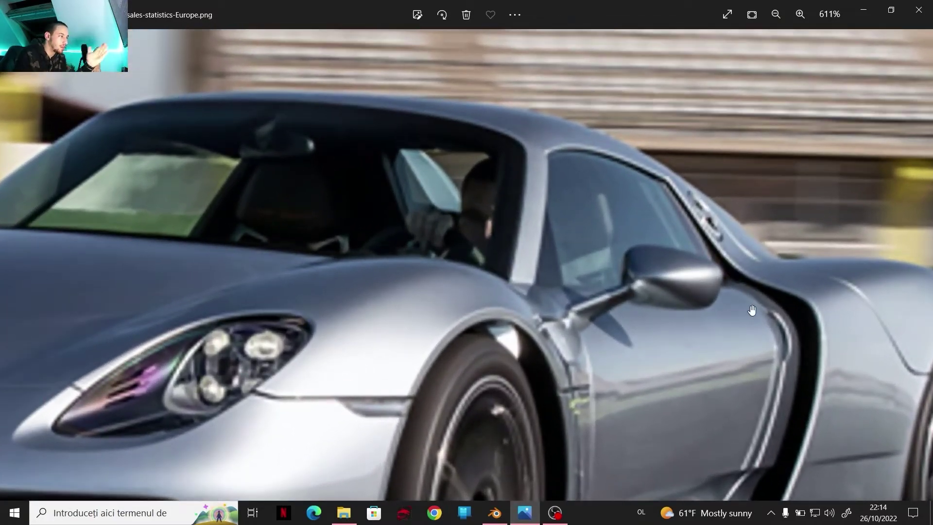
# Switch back to Blender, add the sill edge's fourth vertex to the selection, duplicate the edge in place and separate it into its own object.
pyautogui.click(495, 513)
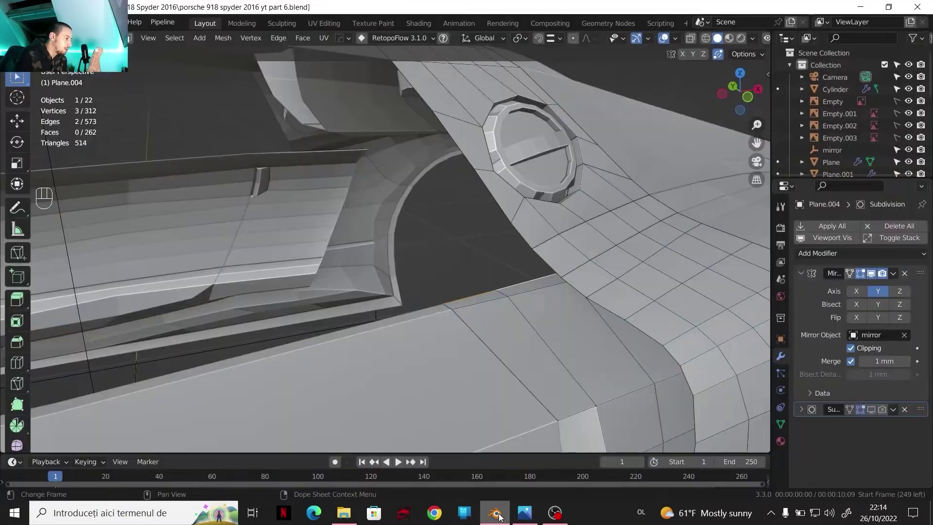
pyautogui.scroll(-3, 523, 284)
pyautogui.moveTo(515, 272); pyautogui.dragTo(389, 291, button='middle')
pyautogui.keyDown('shift'); pyautogui.click(441, 268); pyautogui.keyUp('shift')
pyautogui.moveTo(389, 291); pyautogui.dragTo(372, 293, button='middle')
pyautogui.scroll(1, 373, 292)
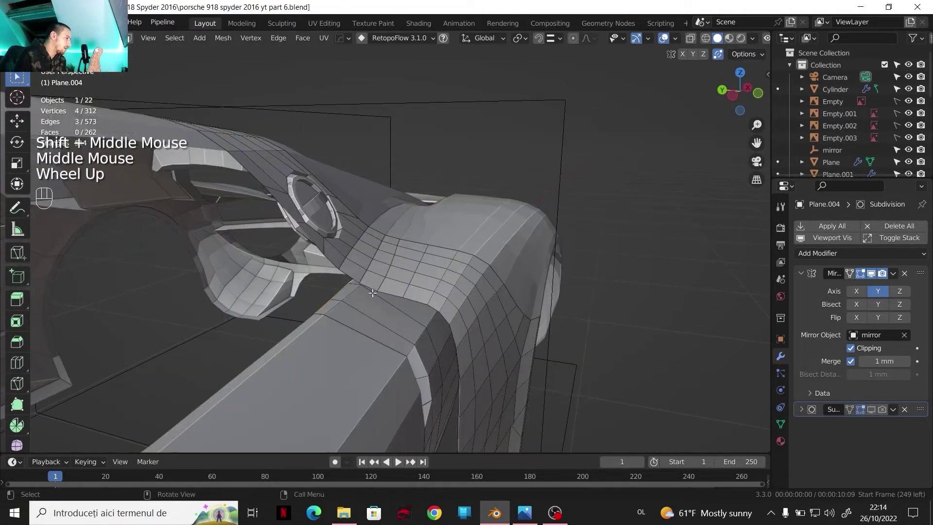
pyautogui.hotkey('shift', 'd')
pyautogui.rightClick(347, 306)
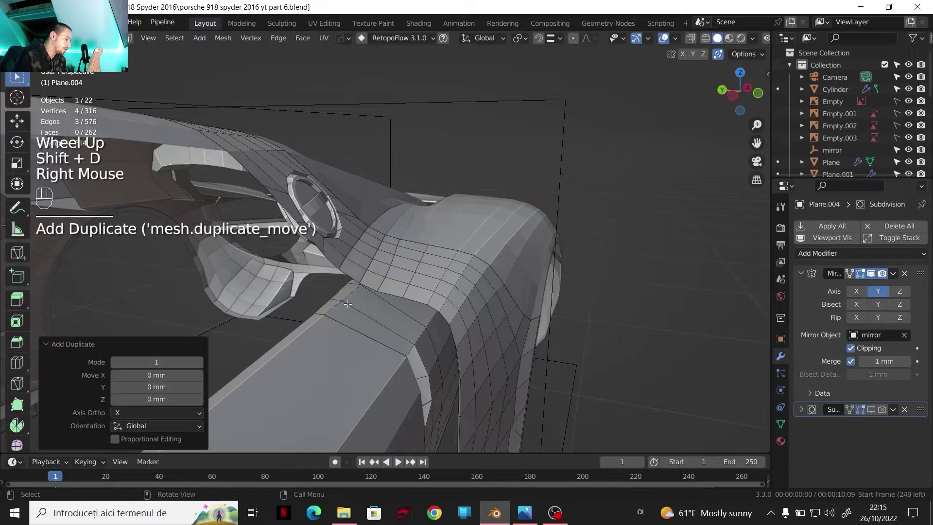
pyautogui.press('p')
pyautogui.click(348, 304)
pyautogui.press('Tab')
# Open the separated sill edge in Edit Mode and select all its vertices.
pyautogui.click(326, 299)
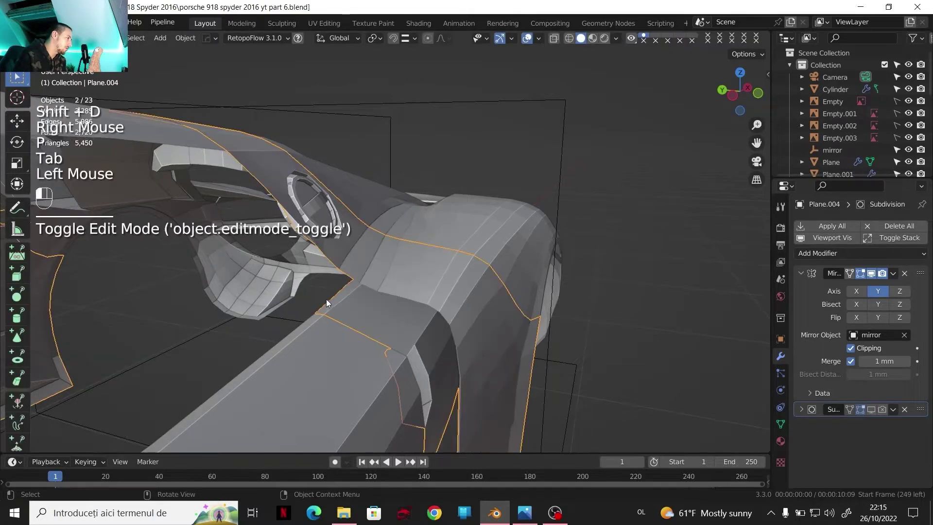
pyautogui.press('Tab')
pyautogui.click(329, 303)
pyautogui.press('a')
pyautogui.press('a')
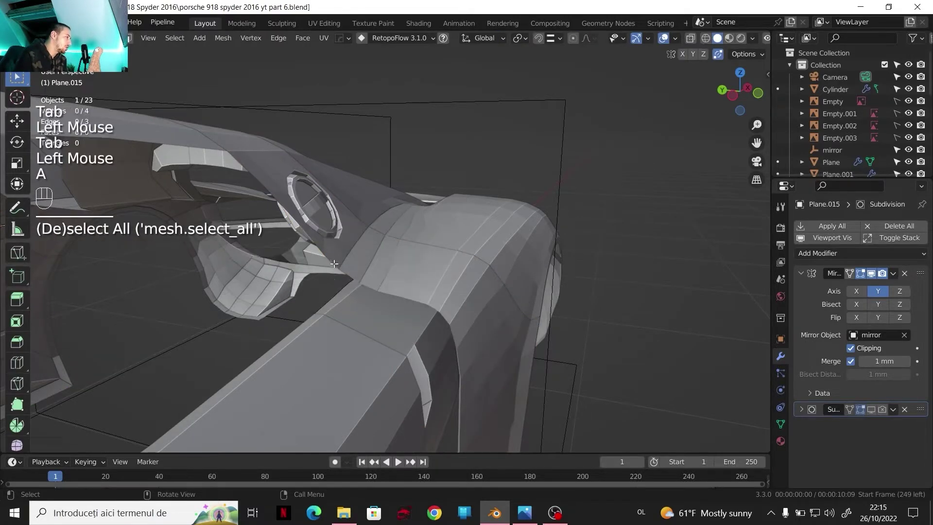
# Check the area behind the side window in the side blueprint and the reference photos, zooming in on the triangular panel behind the glass.
pyautogui.click(339, 210)
pyautogui.click(759, 93)
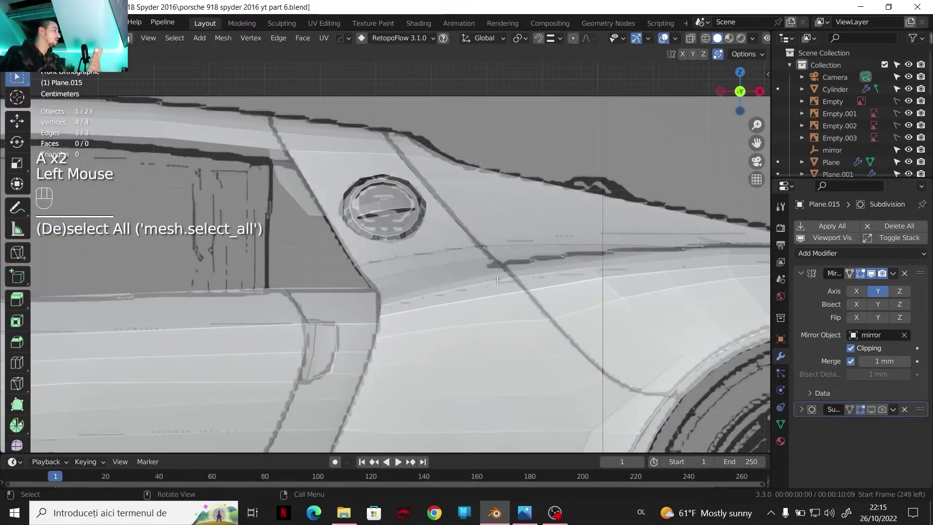
pyautogui.click(525, 512)
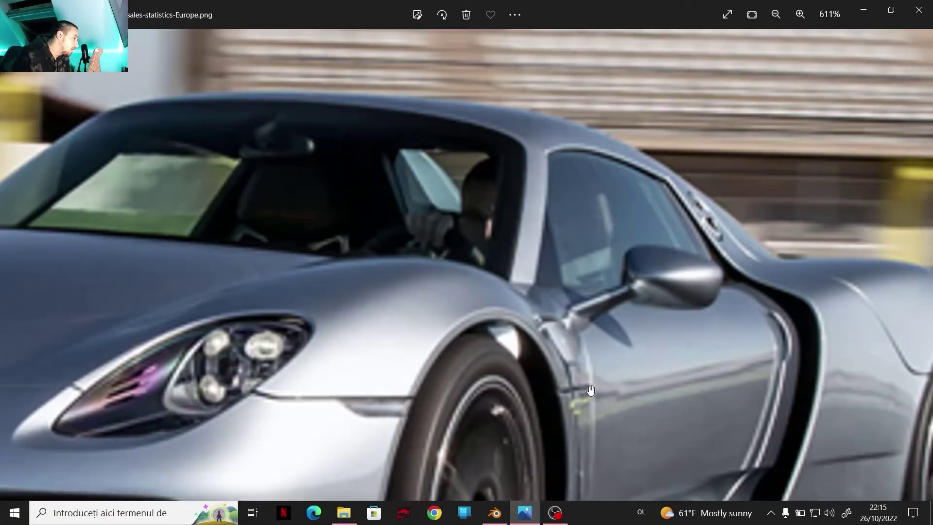
pyautogui.click(913, 251)
pyautogui.click(914, 250)
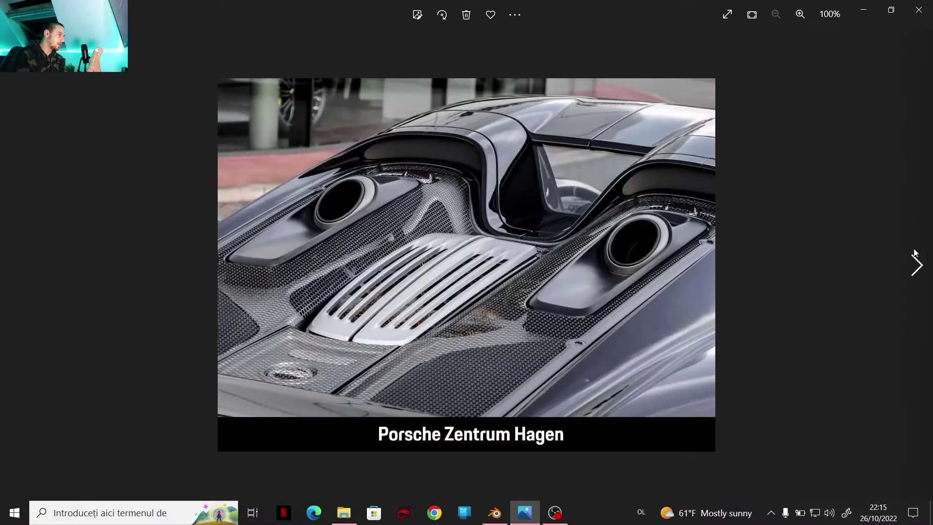
pyautogui.click(914, 250)
pyautogui.click(24, 235)
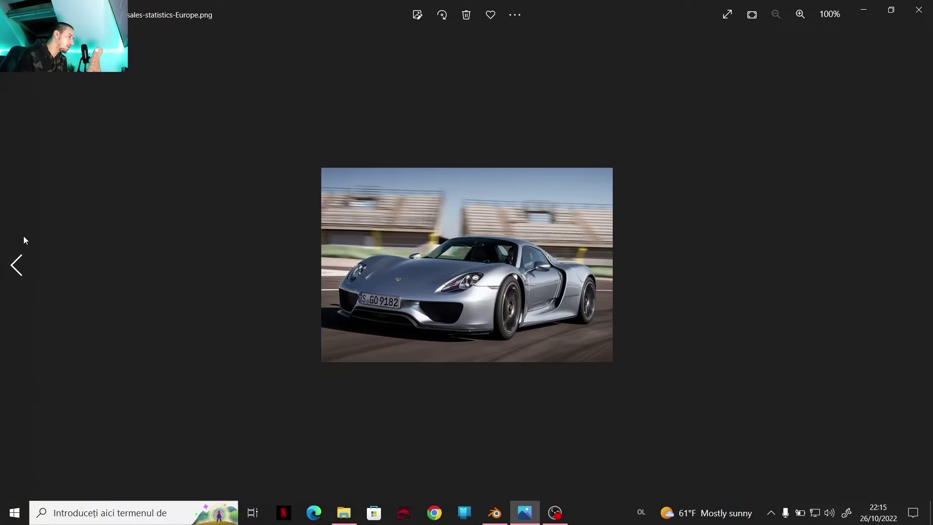
pyautogui.click(24, 235)
pyautogui.click(24, 236)
pyautogui.scroll(10, 321, 256)
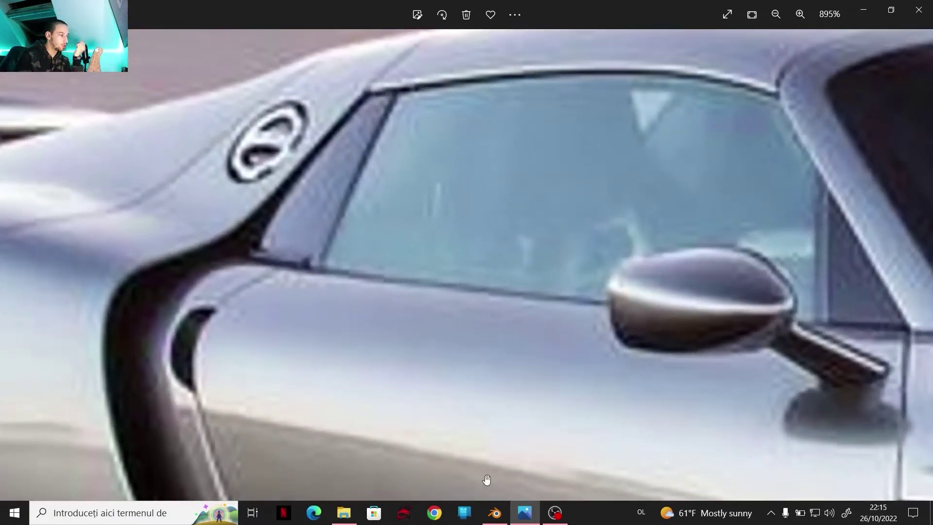
# Switch back to Blender and extrude all the sill edges upward along Z by about 170 mm.
pyautogui.click(495, 513)
pyautogui.scroll(2, 298, 292)
pyautogui.keyDown('shift'); pyautogui.moveTo(298, 291); pyautogui.dragTo(384, 291, button='middle'); pyautogui.keyUp('shift')
pyautogui.scroll(1, 383, 290)
pyautogui.moveTo(383, 324); pyautogui.dragTo(401, 370, button='middle')
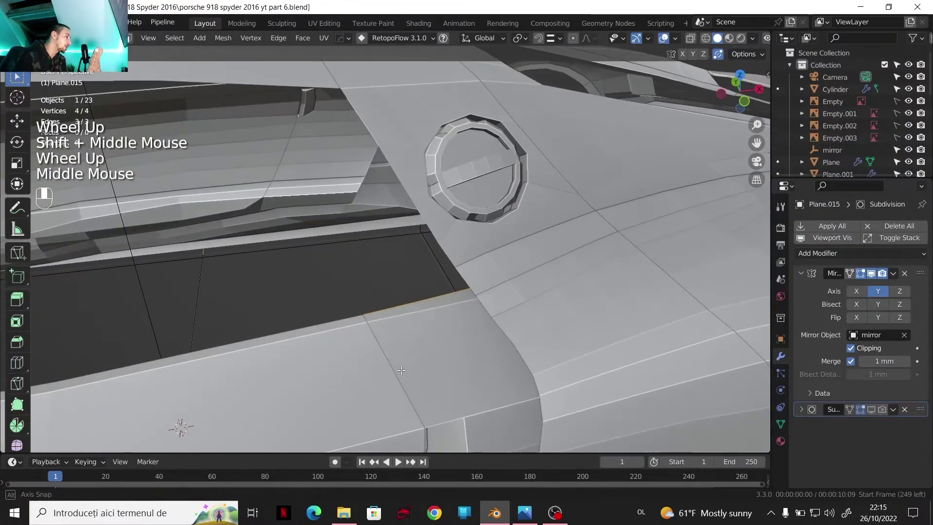
pyautogui.click(384, 292)
pyautogui.press('2')
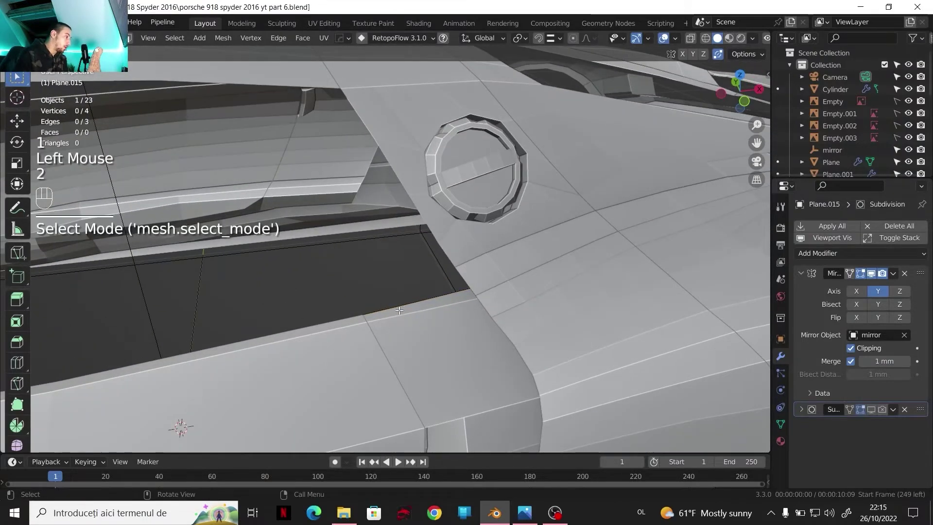
pyautogui.press('a')
pyautogui.press('e')
pyautogui.press('z')
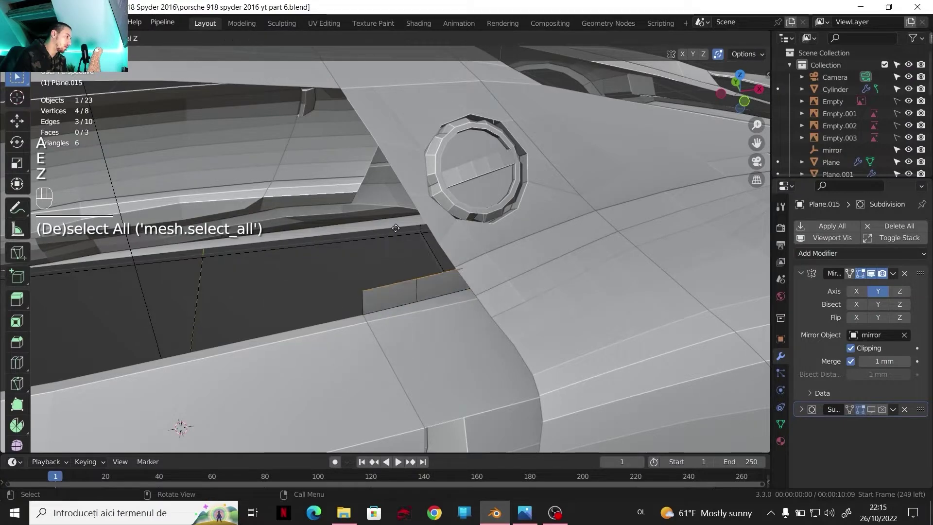
pyautogui.click(388, 146)
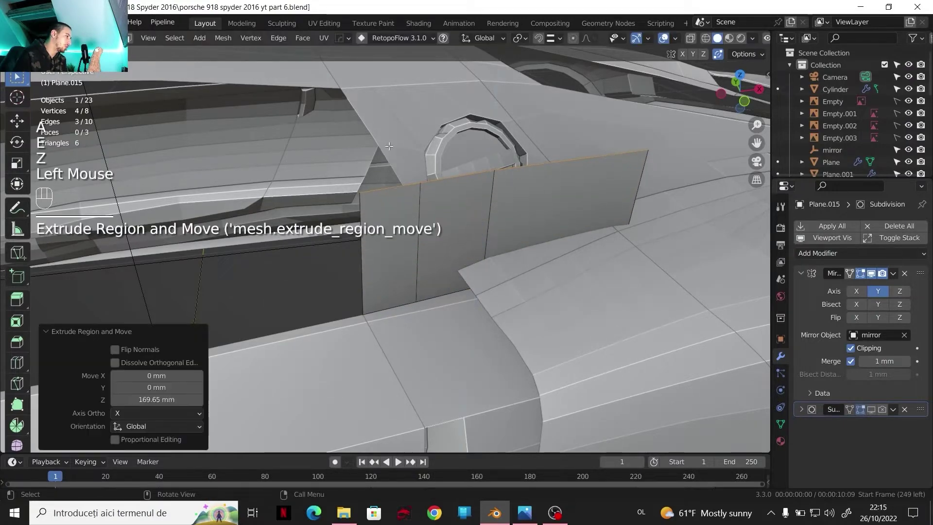
# In side view, move the extruded strip's front vertical edge along X to the blueprint's vertical window divider.
pyautogui.click(745, 95)
pyautogui.scroll(2, 393, 252)
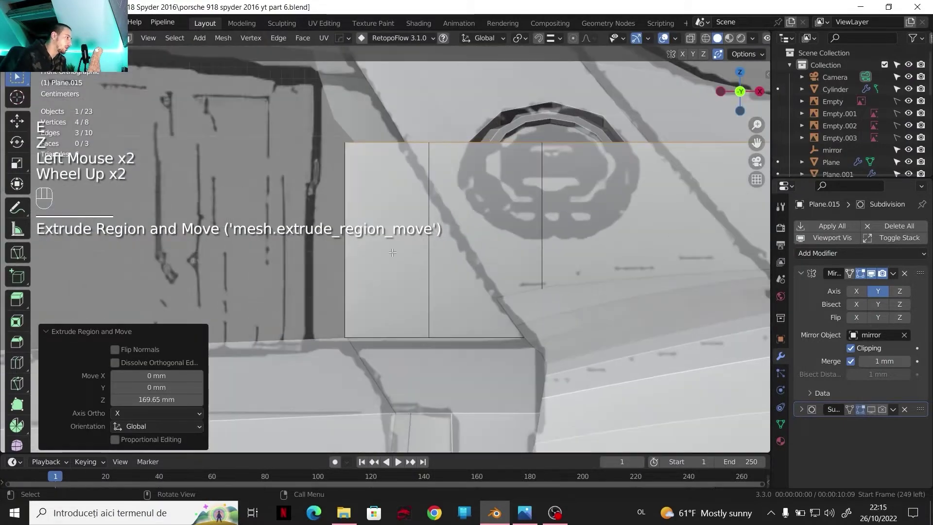
pyautogui.click(345, 288)
pyautogui.press('g')
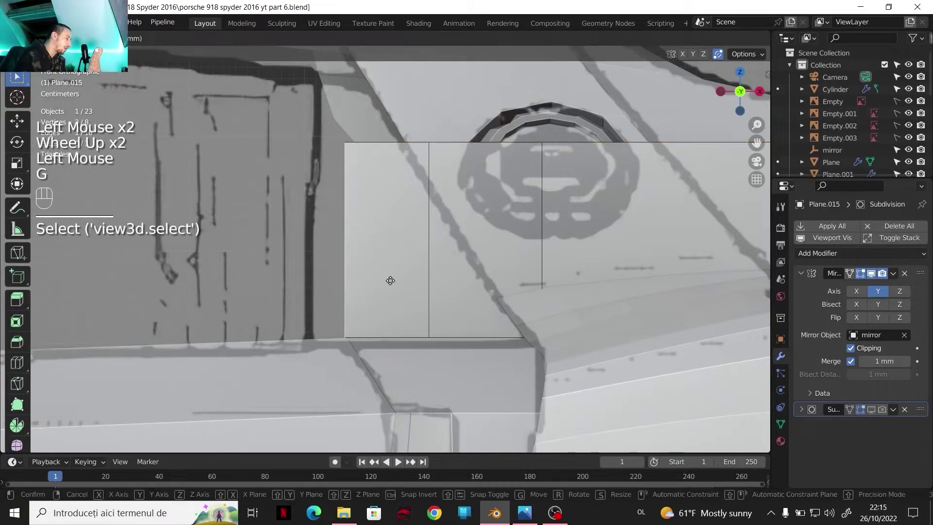
pyautogui.press('x')
pyautogui.click(354, 273)
# Turn on edge snapping and snap the strip's lower front vertex onto the door's upper edge.
pyautogui.scroll(-2, 354, 273)
pyautogui.moveTo(355, 272); pyautogui.dragTo(333, 297, button='middle')
pyautogui.scroll(2, 332, 298)
pyautogui.press('1')
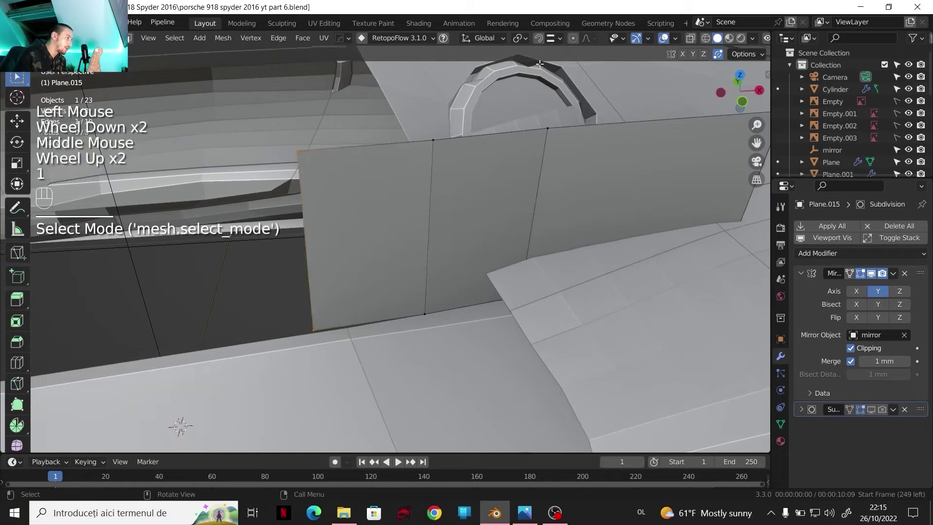
pyautogui.click(540, 37)
pyautogui.click(550, 38)
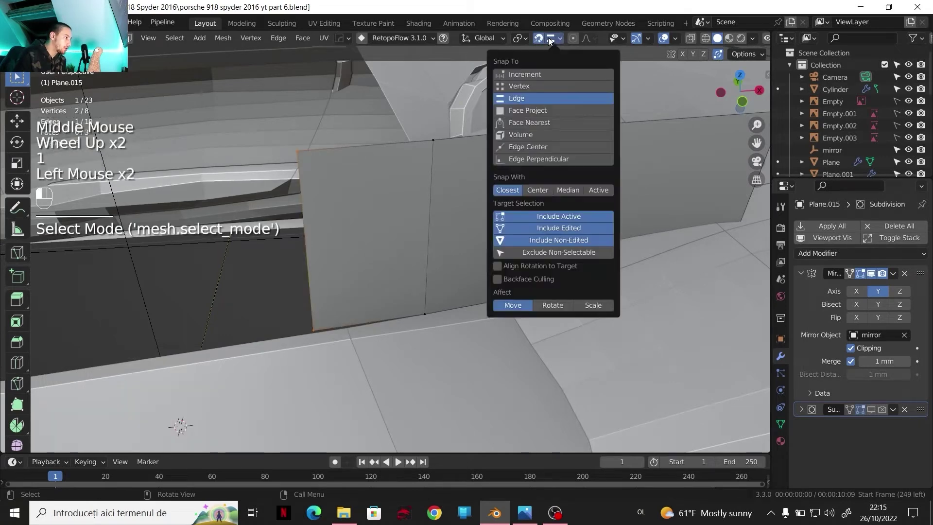
pyautogui.click(315, 331)
pyautogui.press('g')
pyautogui.click(322, 329)
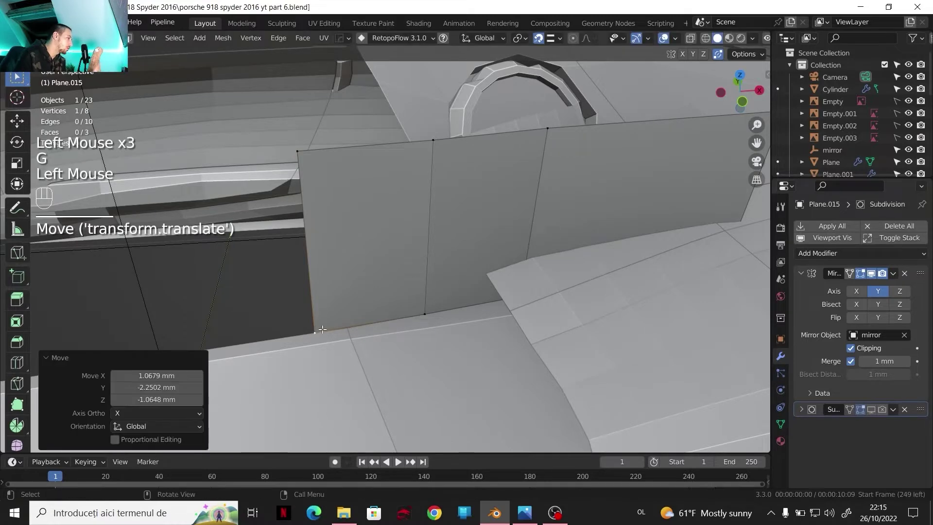
# In side view, snap the strip's upper front vertex onto the roof's lower edge above the blueprint's window divider.
pyautogui.click(741, 102)
pyautogui.scroll(-1, 417, 228)
pyautogui.keyDown('shift'); pyautogui.moveTo(397, 209); pyautogui.dragTo(417, 232, button='middle'); pyautogui.keyUp('shift')
pyautogui.scroll(-1, 417, 233)
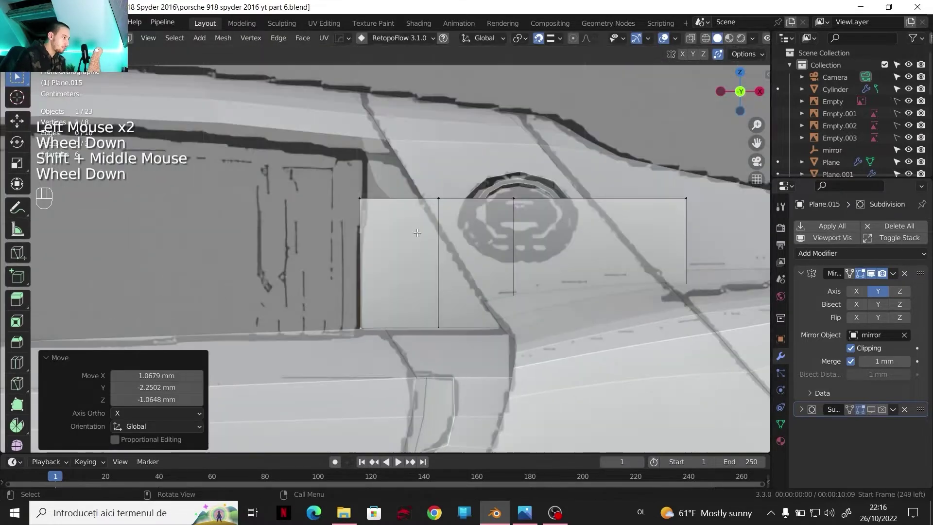
pyautogui.click(361, 199)
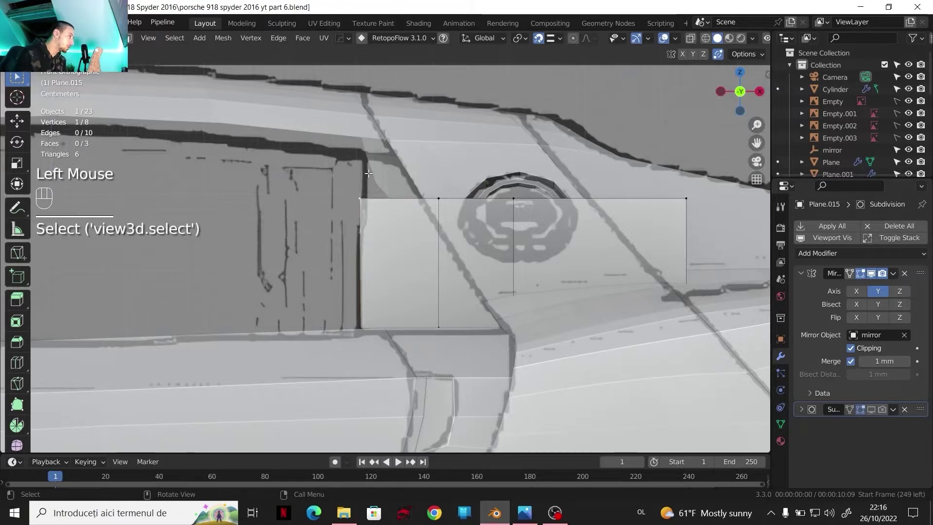
pyautogui.press('g')
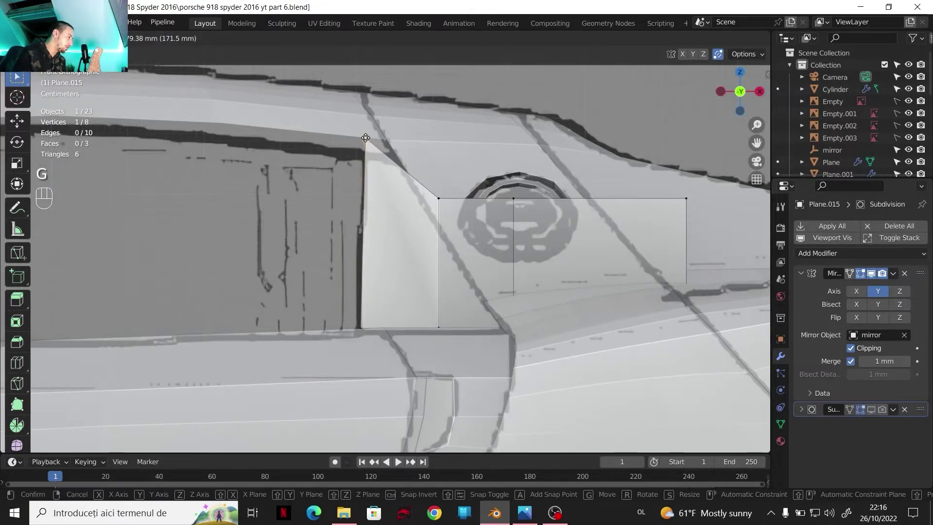
pyautogui.click(366, 138)
# Snap the strip's three remaining upper vertices onto the roof's lower edge, spaced rearward from the front one.
pyautogui.moveTo(366, 138); pyautogui.dragTo(382, 248, button='middle')
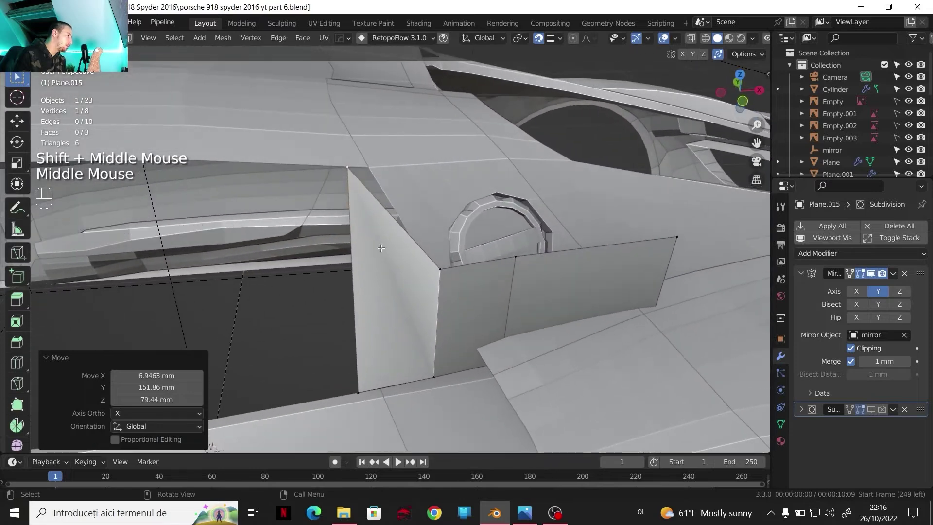
pyautogui.click(382, 249)
pyautogui.press('g')
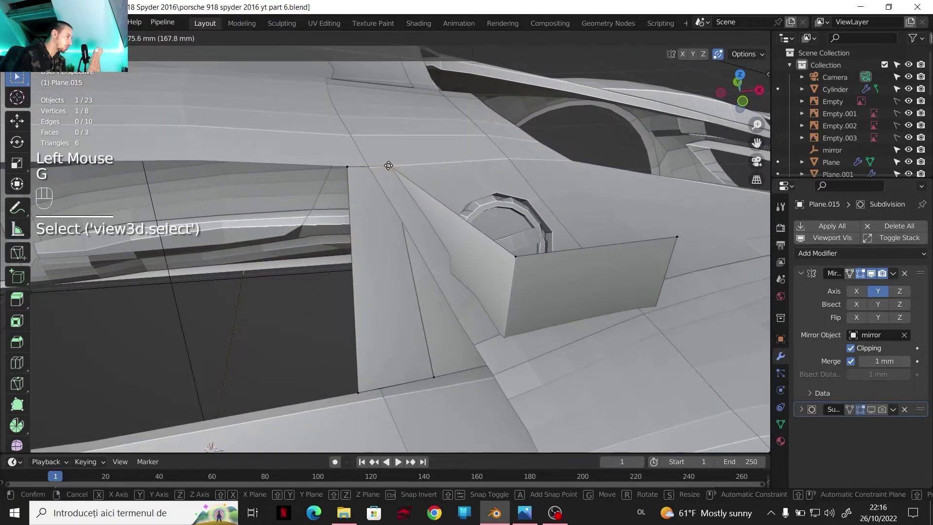
pyautogui.click(392, 170)
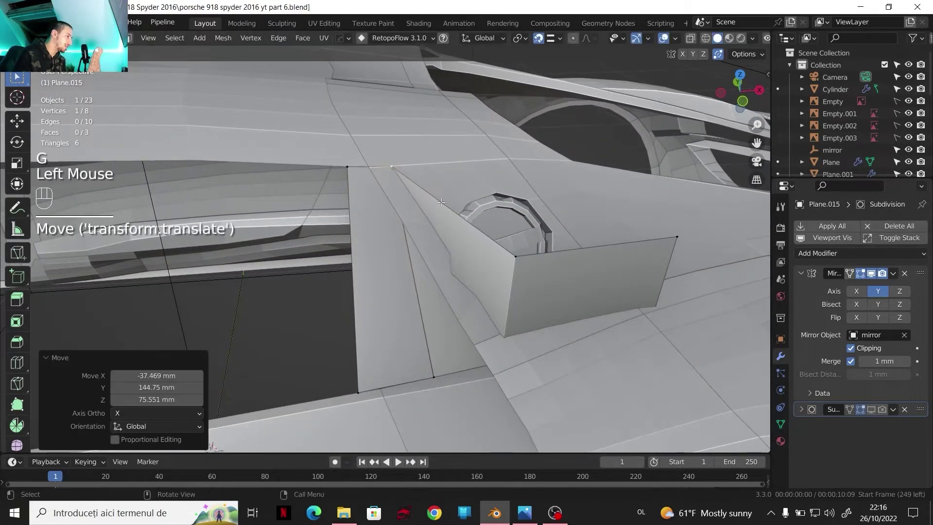
pyautogui.click(519, 256)
pyautogui.press('g')
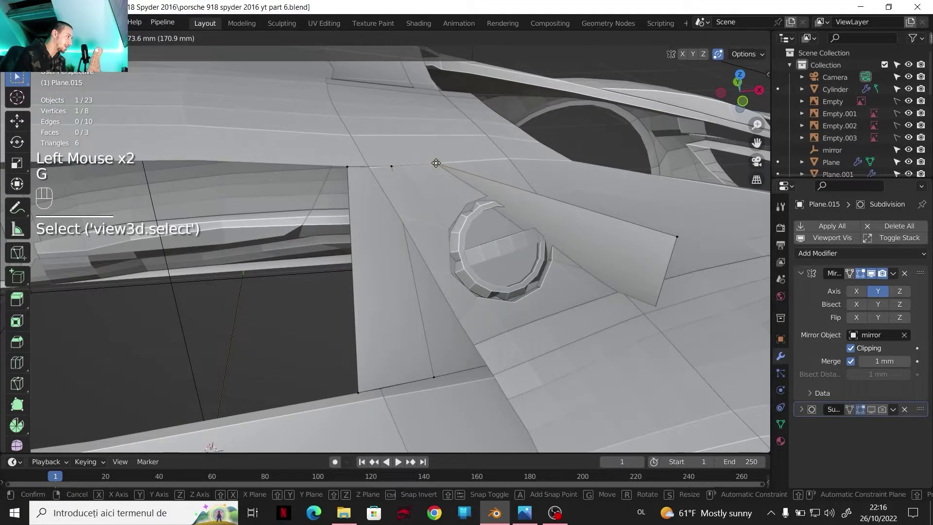
pyautogui.click(435, 164)
pyautogui.click(671, 241)
pyautogui.press('g')
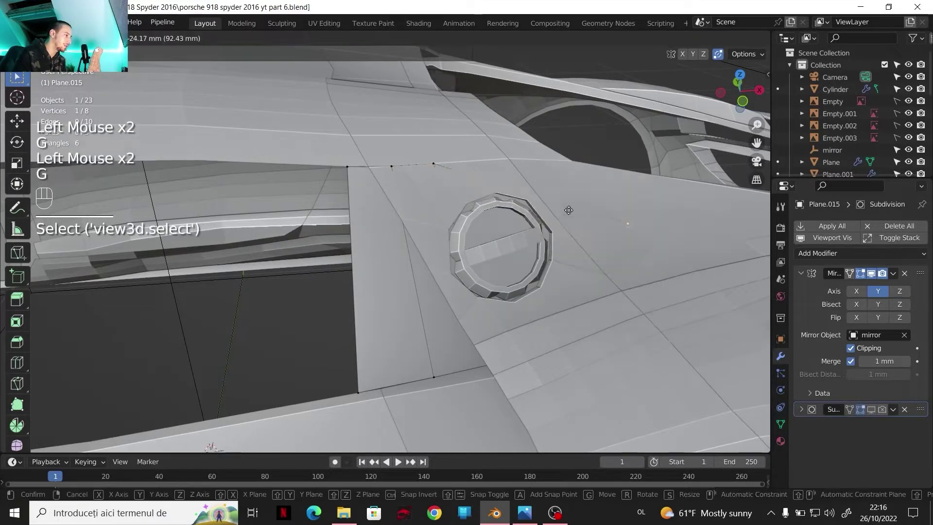
pyautogui.click(509, 159)
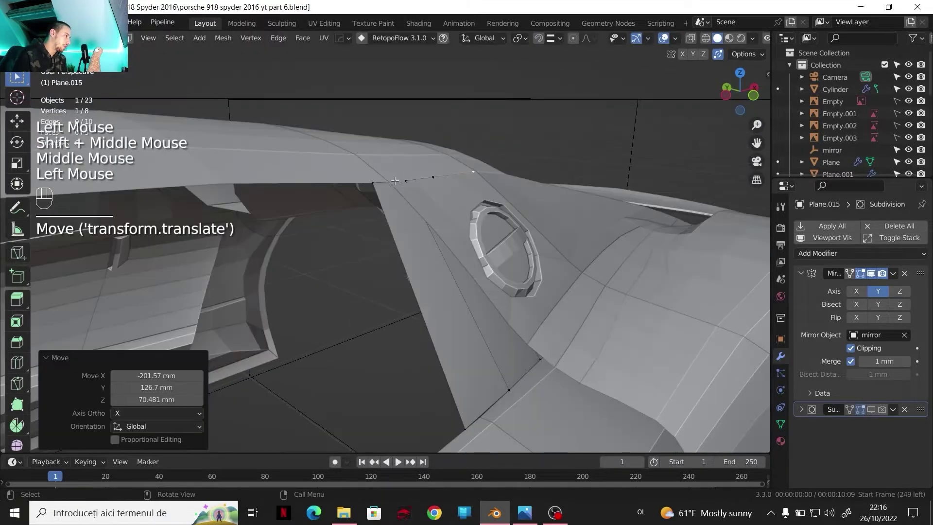
# Select the strip's whole row of upper vertices and shift it inward along Y by about 7.9 mm.
pyautogui.keyDown('ctrl'); pyautogui.click(387, 192); pyautogui.keyUp('ctrl')
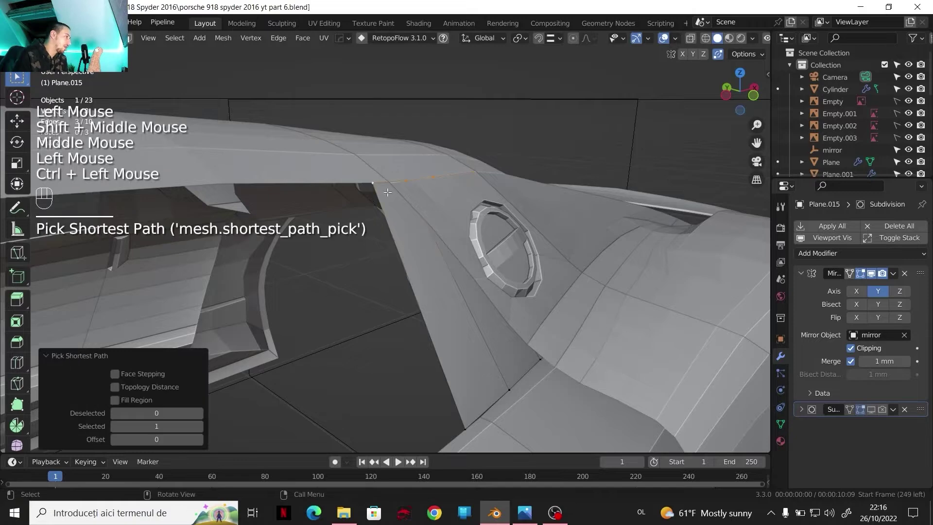
pyautogui.moveTo(421, 228); pyautogui.dragTo(417, 245, button='middle')
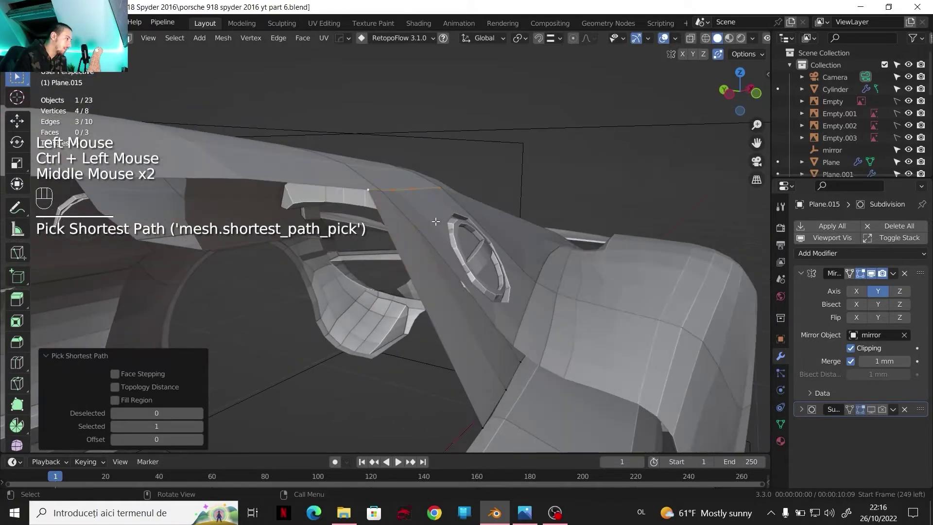
pyautogui.click(524, 513)
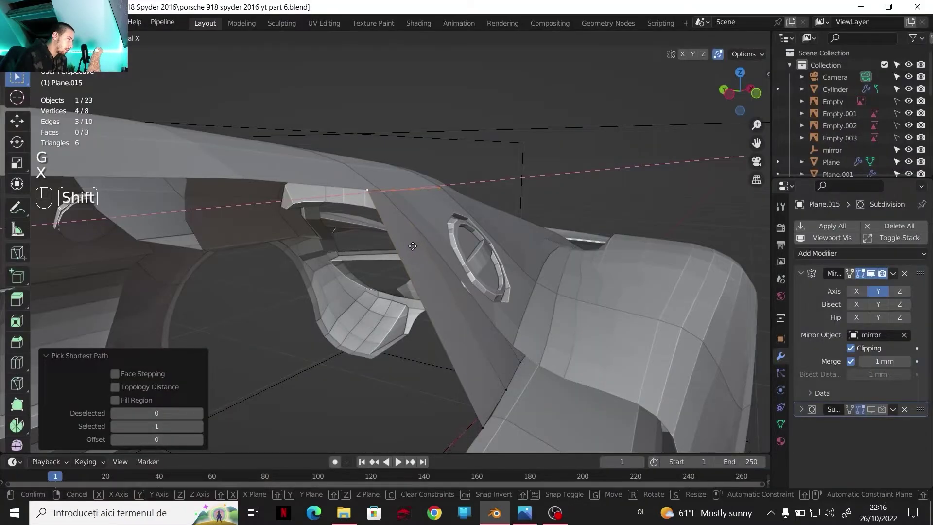
pyautogui.press('y')
pyautogui.keyDown('shift'); pyautogui.click(411, 246); pyautogui.keyUp('shift')
# Inspect from inside the car how the strip sits against the roof and the round fuel cap.
pyautogui.moveTo(410, 246)
pyautogui.mouseDown(button='middle')
pyautogui.moveTo(393, 282)
pyautogui.moveTo(384, 266)
pyautogui.moveTo(414, 248)
pyautogui.moveTo(412, 265)
pyautogui.moveTo(422, 255)
pyautogui.mouseUp(button='middle')
pyautogui.scroll(1, 399, 263)
pyautogui.scroll(-3, 387, 272)
pyautogui.scroll(2, 403, 255)
pyautogui.scroll(1, 408, 253)
pyautogui.scroll(-2, 415, 249)
pyautogui.scroll(-2, 415, 249)
pyautogui.scroll(3, 415, 262)
pyautogui.moveTo(422, 255); pyautogui.dragTo(428, 249, button='middle')
pyautogui.keyDown('shift'); pyautogui.moveTo(427, 249); pyautogui.dragTo(434, 243, button='middle'); pyautogui.keyUp('shift')
pyautogui.moveTo(434, 243); pyautogui.dragTo(440, 238, button='middle')
pyautogui.scroll(1, 469, 237)
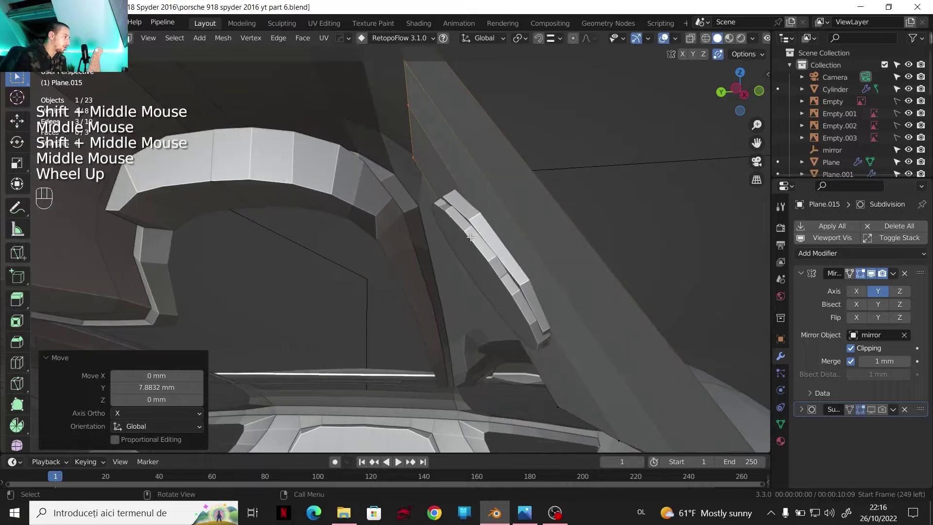
# Switch editing from the strip to the body panel with the round fuel cap, using face selection.
pyautogui.click(485, 227)
pyautogui.press('Tab')
pyautogui.click(484, 226)
pyautogui.press('Tab')
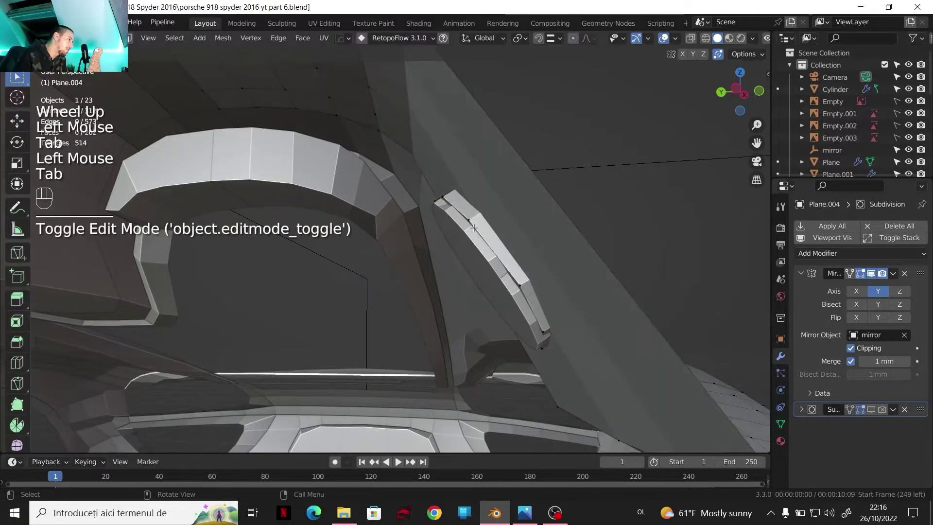
pyautogui.moveTo(484, 227); pyautogui.dragTo(483, 227, button='middle')
pyautogui.scroll(1, 484, 227)
pyautogui.press('3')
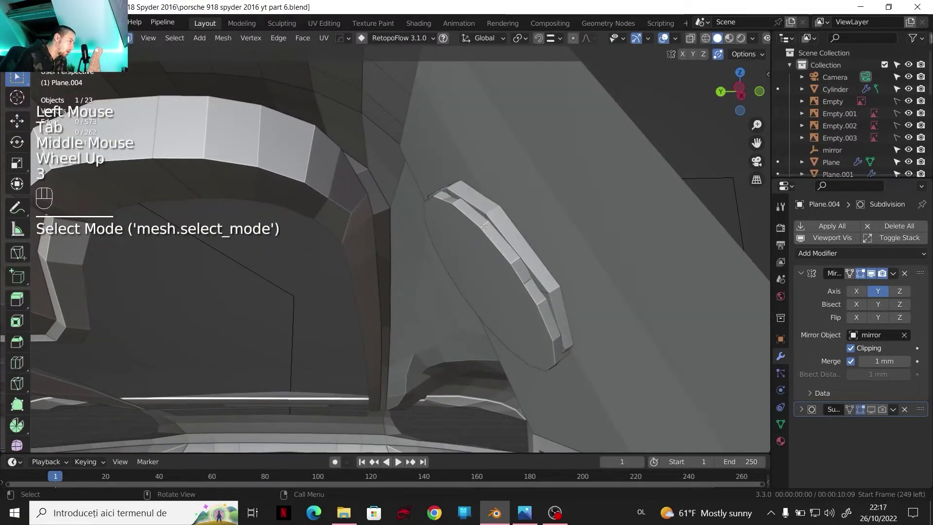
# Select the strip of rim faces around the round opening in the rear pillar panel.
pyautogui.click(691, 38)
pyautogui.moveTo(483, 235); pyautogui.dragTo(494, 260, button='middle')
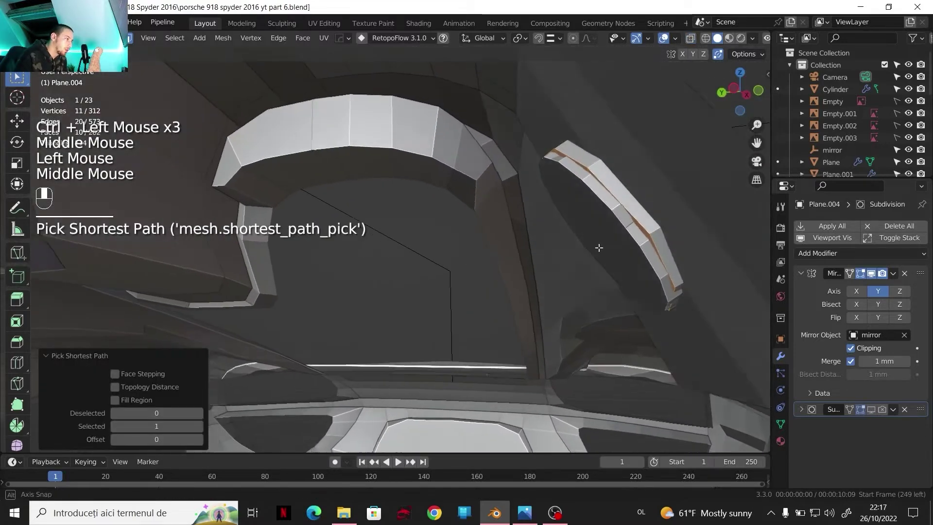
pyautogui.moveTo(599, 246); pyautogui.dragTo(588, 248, button='middle')
pyautogui.press('g')
pyautogui.press('z')
pyautogui.press('z')
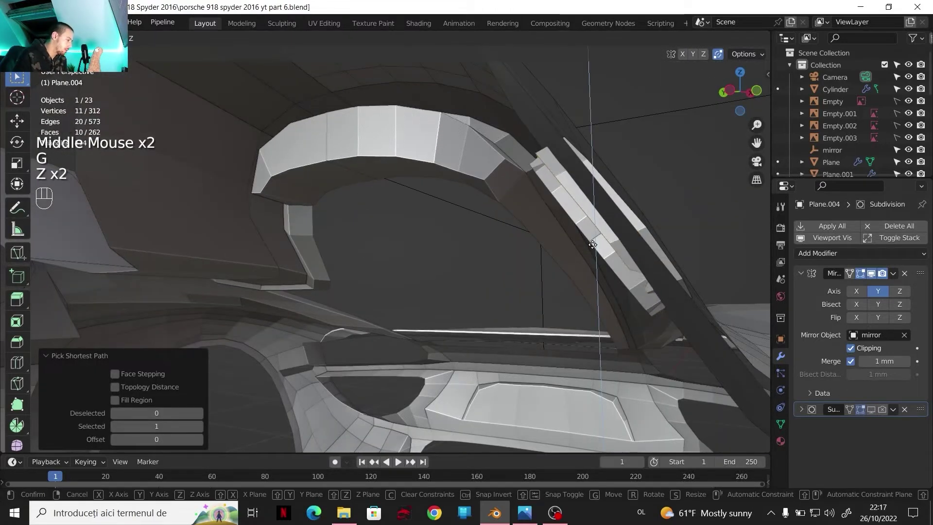
pyautogui.press('z')
pyautogui.press('z')
pyautogui.rightClick(751, 106)
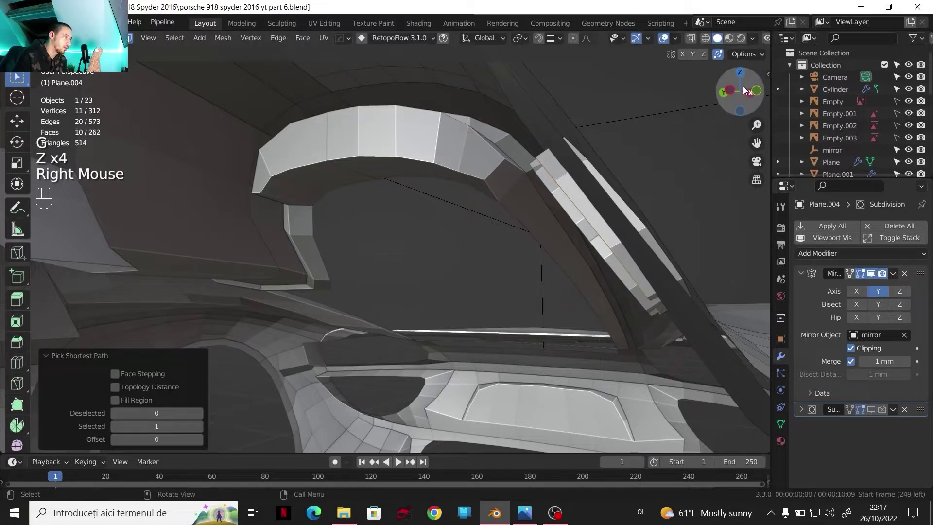
pyautogui.press('g')
pyautogui.press('g')
pyautogui.rightClick(638, 177)
# Move the selected rim faces about -13.3 mm in Y and 8.1 mm in Z in an orthographic view along X.
pyautogui.click(749, 91)
pyautogui.keyDown('shift'); pyautogui.moveTo(681, 121); pyautogui.dragTo(630, 69, button='middle'); pyautogui.keyUp('shift')
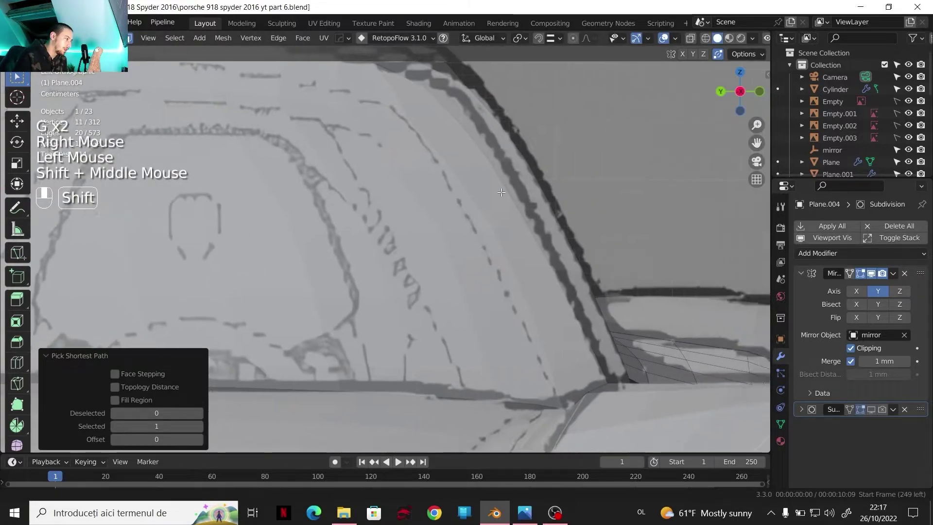
pyautogui.scroll(2, 629, 69)
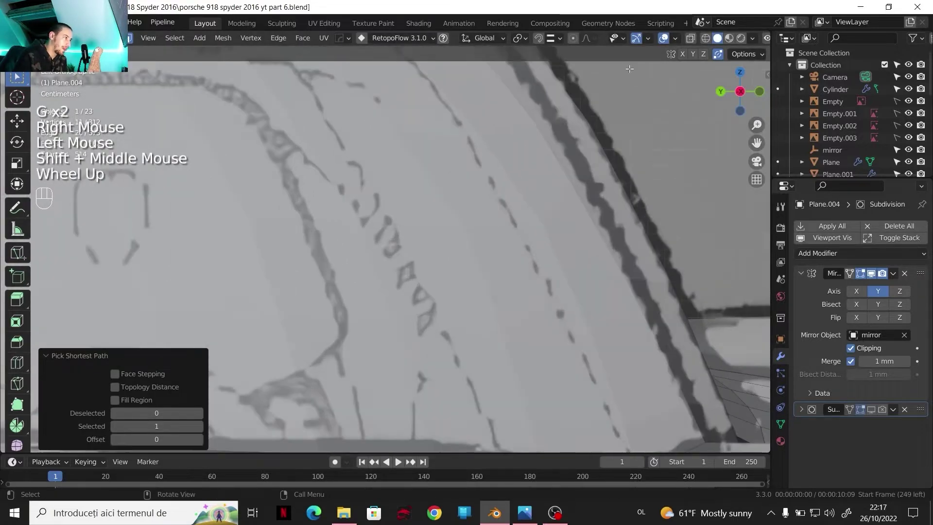
pyautogui.click(691, 38)
pyautogui.keyDown('shift'); pyautogui.moveTo(563, 214); pyautogui.dragTo(488, 213, button='middle'); pyautogui.keyUp('shift')
pyautogui.press('g')
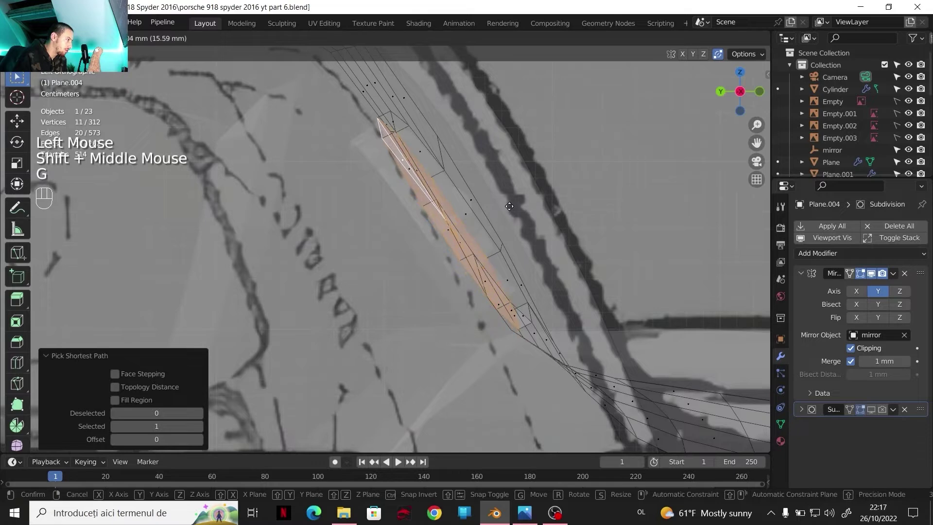
pyautogui.click(510, 206)
pyautogui.moveTo(509, 206); pyautogui.dragTo(664, 38, button='middle')
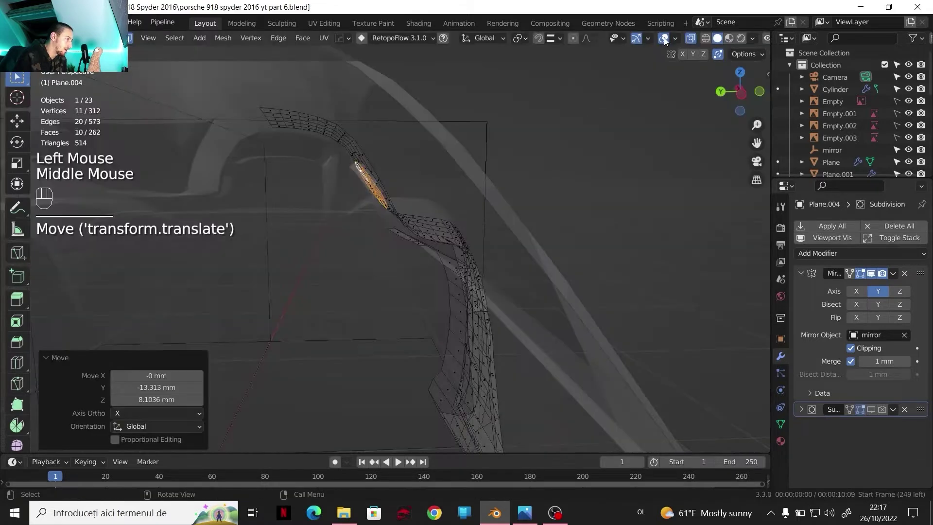
pyautogui.click(690, 38)
pyautogui.scroll(4, 413, 217)
pyautogui.moveTo(413, 216); pyautogui.dragTo(427, 221, button='middle')
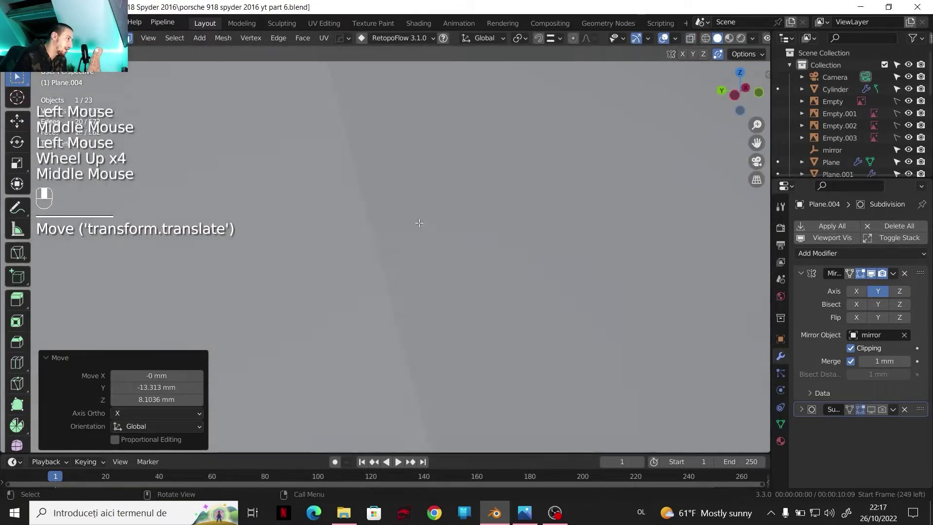
pyautogui.scroll(3, 455, 208)
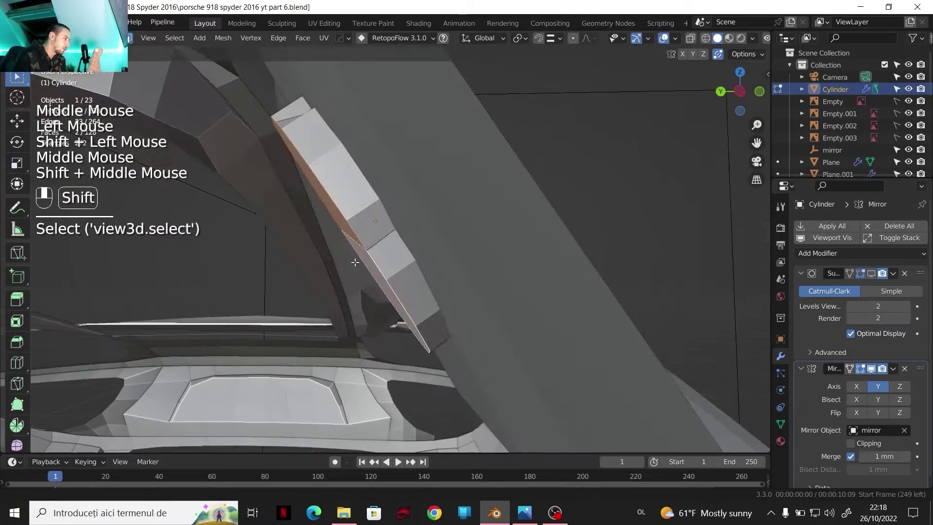
pyautogui.keyDown('shift'); pyautogui.moveTo(355, 263); pyautogui.dragTo(334, 271, button='middle'); pyautogui.keyUp('shift')
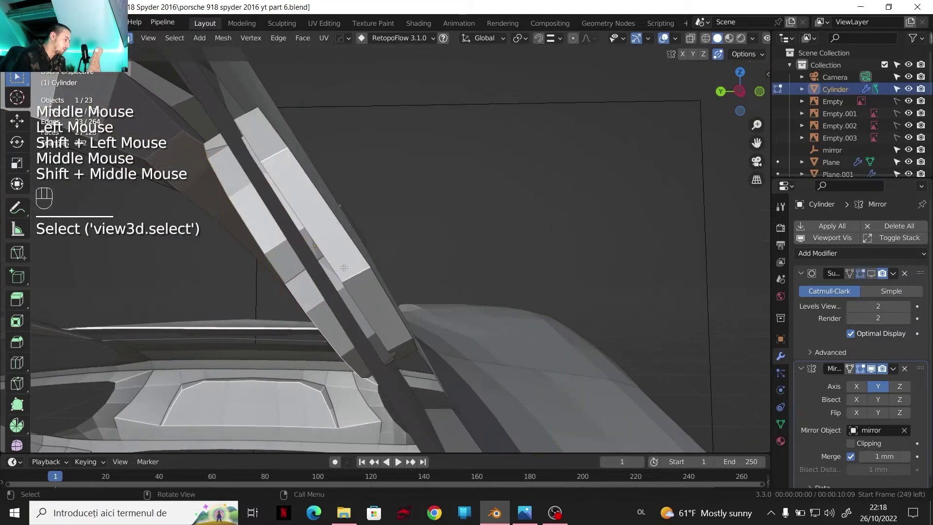
pyautogui.press('g')
pyautogui.press('g')
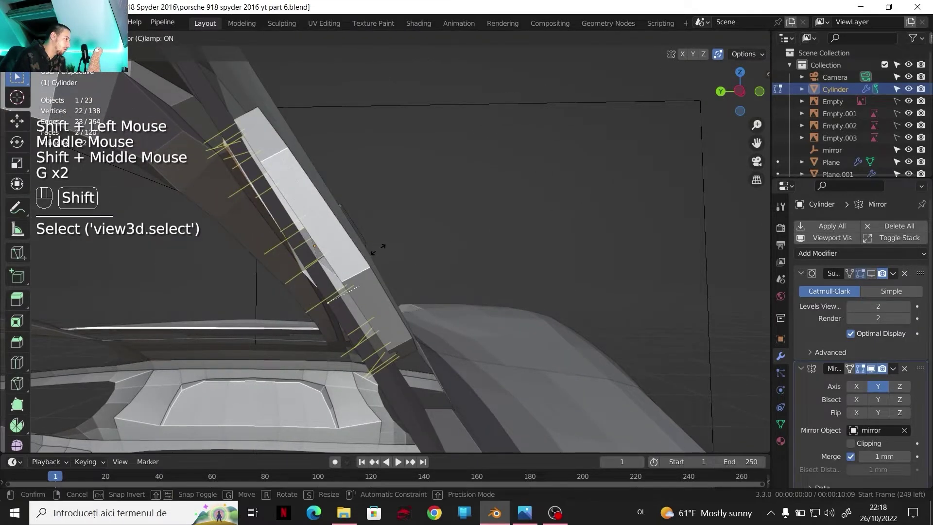
pyautogui.rightClick(377, 249)
# Move the round vent cylinder's selected faces along their local Z axis to make the ring thinner.
pyautogui.press('g')
pyautogui.press('z')
pyautogui.press('z')
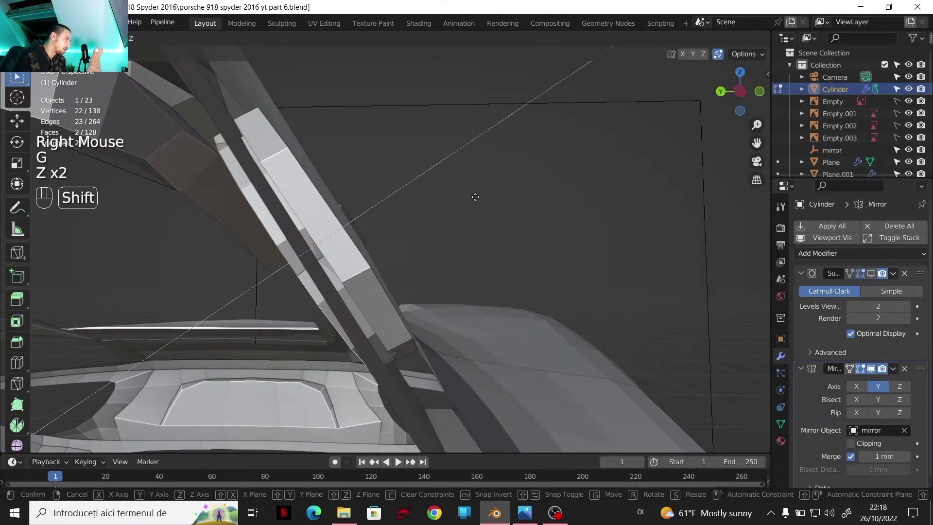
pyautogui.keyDown('shift'); pyautogui.click(571, 171); pyautogui.keyUp('shift')
pyautogui.moveTo(446, 235); pyautogui.dragTo(465, 233, button='middle')
pyautogui.scroll(-1, 468, 237)
# Select the inner panel face overlapping the round vent and move it about 8.15 mm along the Y axis.
pyautogui.press('Tab')
pyautogui.scroll(-2, 467, 237)
pyautogui.click(384, 143)
pyautogui.scroll(-1, 383, 184)
pyautogui.moveTo(384, 143)
pyautogui.keyDown('shift'); pyautogui.mouseDown(button='middle')
pyautogui.moveTo(383, 184)
pyautogui.moveTo(366, 144)
pyautogui.mouseUp(button='middle'); pyautogui.keyUp('shift')
pyautogui.press('Tab')
pyautogui.click(365, 143)
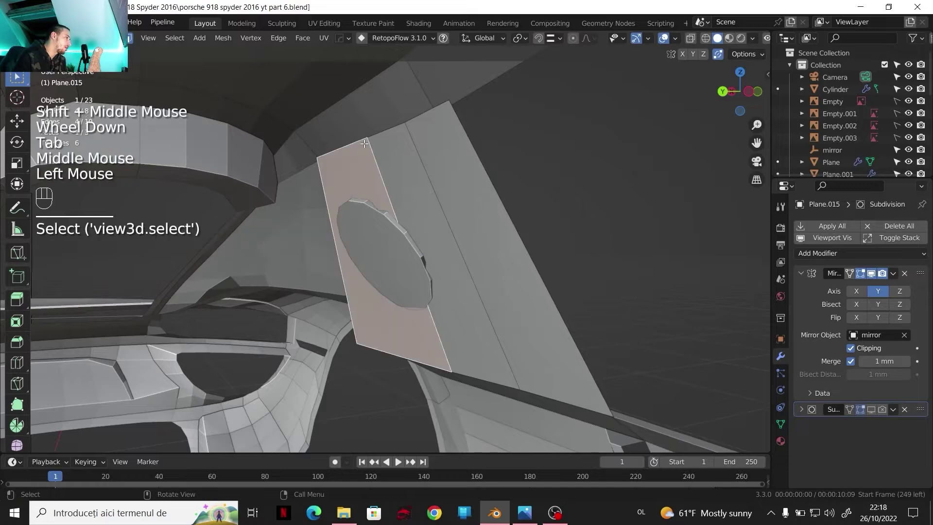
pyautogui.press('g')
pyautogui.press('y')
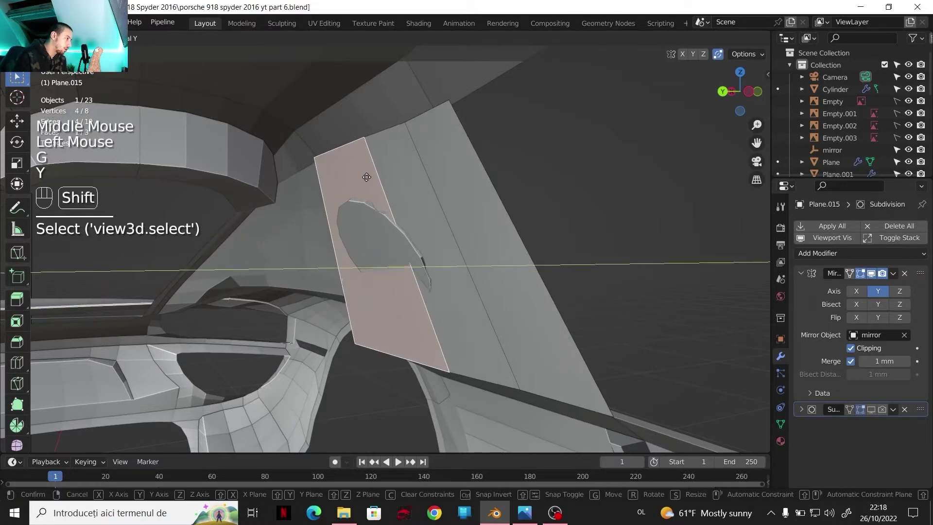
pyautogui.keyDown('shift'); pyautogui.click(328, 183); pyautogui.keyUp('shift')
pyautogui.moveTo(328, 183); pyautogui.dragTo(369, 253, button='middle')
pyautogui.scroll(-1, 341, 229)
pyautogui.scroll(-1, 369, 253)
pyautogui.moveTo(384, 292)
pyautogui.mouseDown(button='middle')
pyautogui.moveTo(384, 270)
pyautogui.moveTo(399, 286)
pyautogui.mouseUp(button='middle')
pyautogui.scroll(-3, 394, 278)
pyautogui.scroll(2, 399, 286)
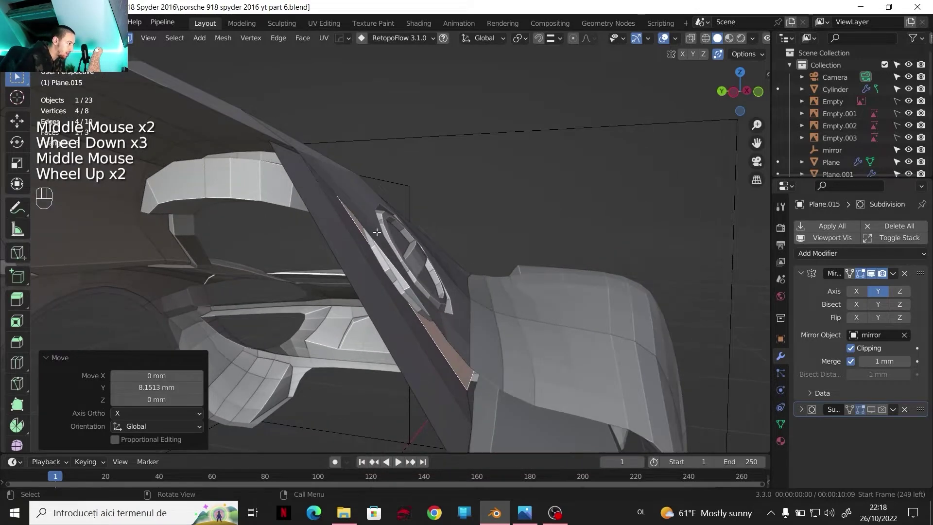
# Select the lower corner vertex of the inner side panel, where it meets the body, in vertex mode.
pyautogui.scroll(-1, 340, 199)
pyautogui.moveTo(340, 198); pyautogui.dragTo(367, 209, button='middle')
pyautogui.scroll(2, 367, 209)
pyautogui.keyDown('shift'); pyautogui.moveTo(367, 209); pyautogui.dragTo(363, 200, button='middle'); pyautogui.keyUp('shift')
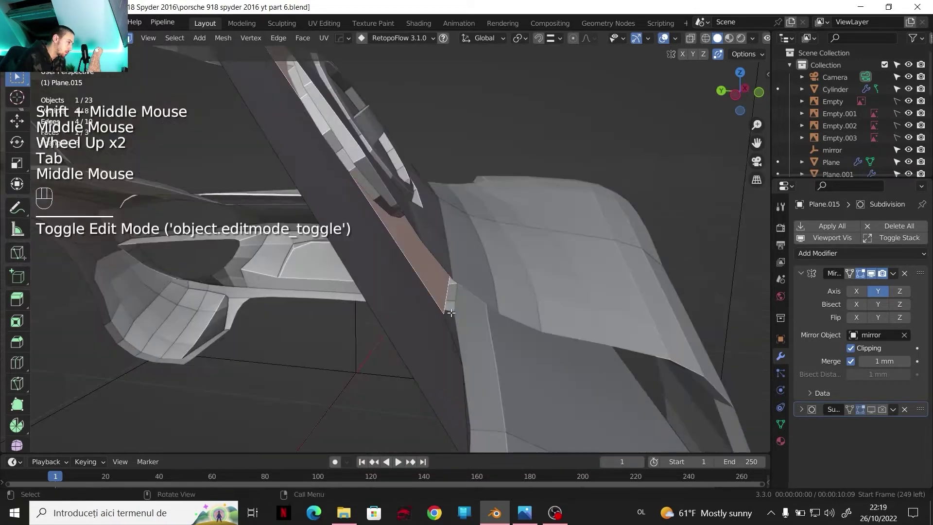
pyautogui.moveTo(447, 308); pyautogui.dragTo(450, 314, button='middle')
pyautogui.press('1')
pyautogui.click(449, 314)
pyautogui.click(448, 314)
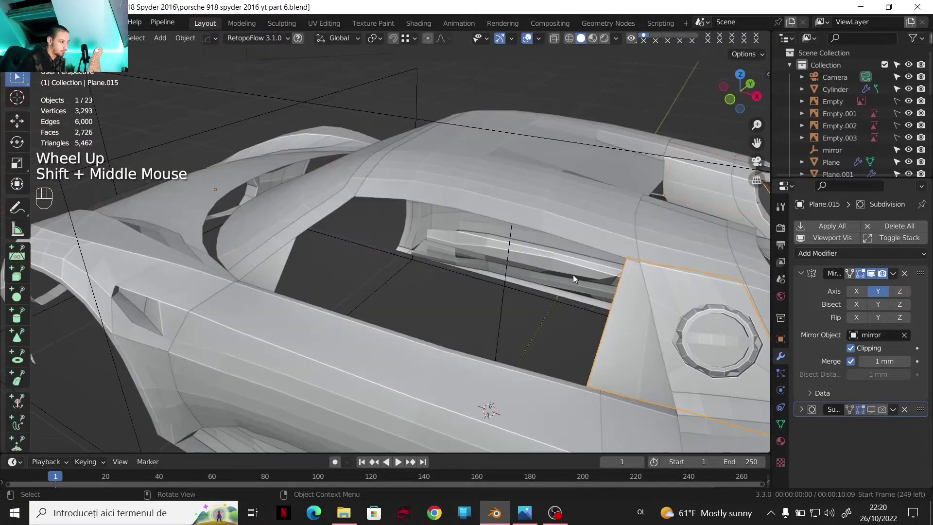
# Inspect the side window opening against the side blueprint in the front orthographic view.
pyautogui.moveTo(573, 275); pyautogui.dragTo(564, 271, button='middle')
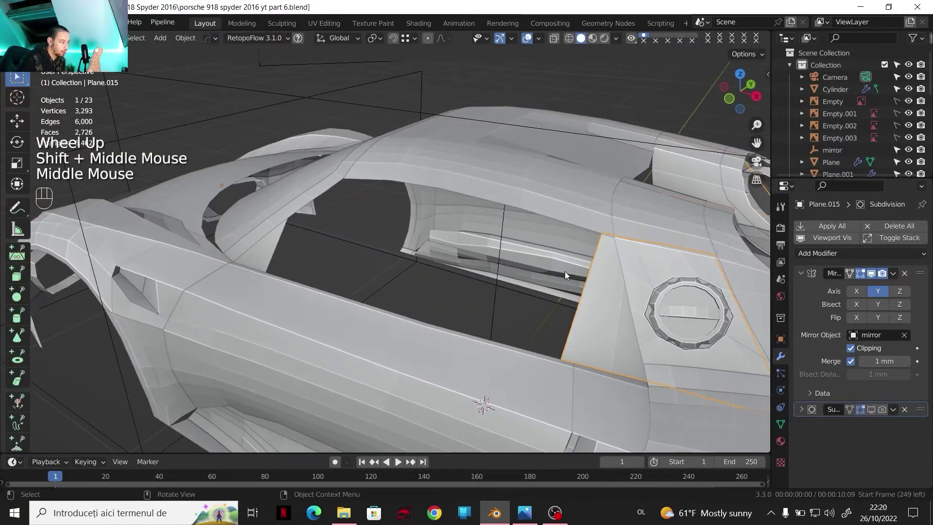
pyautogui.scroll(2, 549, 275)
pyautogui.scroll(-2, 535, 278)
pyautogui.click(730, 99)
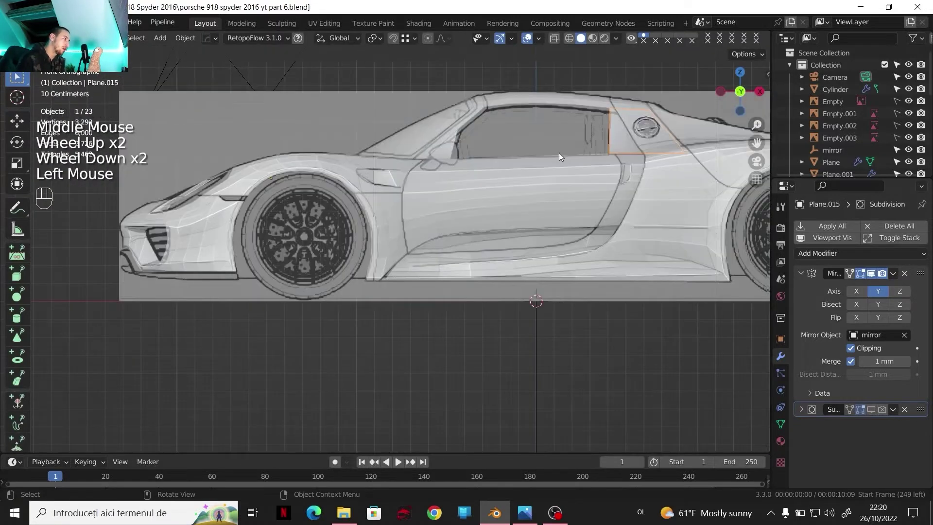
pyautogui.keyDown('shift'); pyautogui.moveTo(559, 153); pyautogui.dragTo(386, 285, button='middle'); pyautogui.keyUp('shift')
pyautogui.scroll(4, 387, 285)
# Switch to Photos, study the side window and rear pillar in the reference pictures, and return to Blender.
pyautogui.click(524, 514)
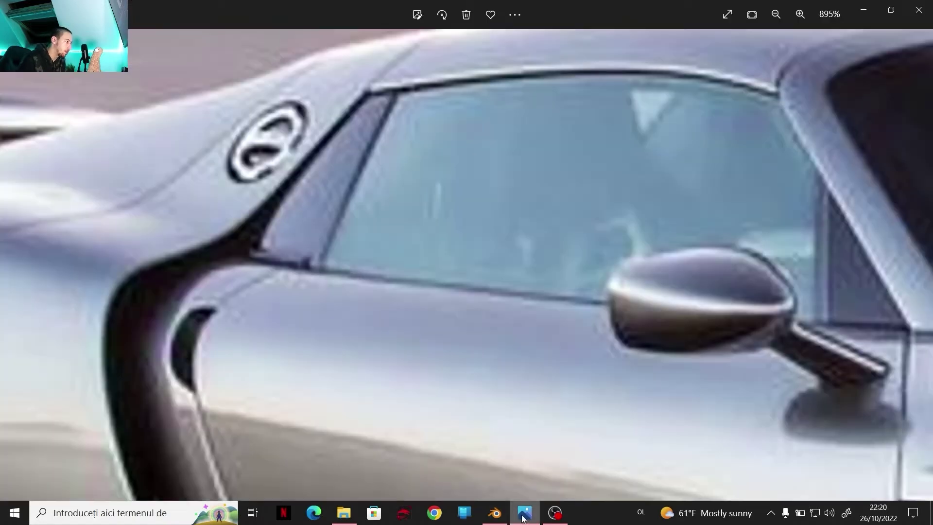
pyautogui.scroll(-4, 588, 270)
pyautogui.keyDown('ctrl'); pyautogui.scroll(3, 606, 266); pyautogui.keyUp('ctrl')
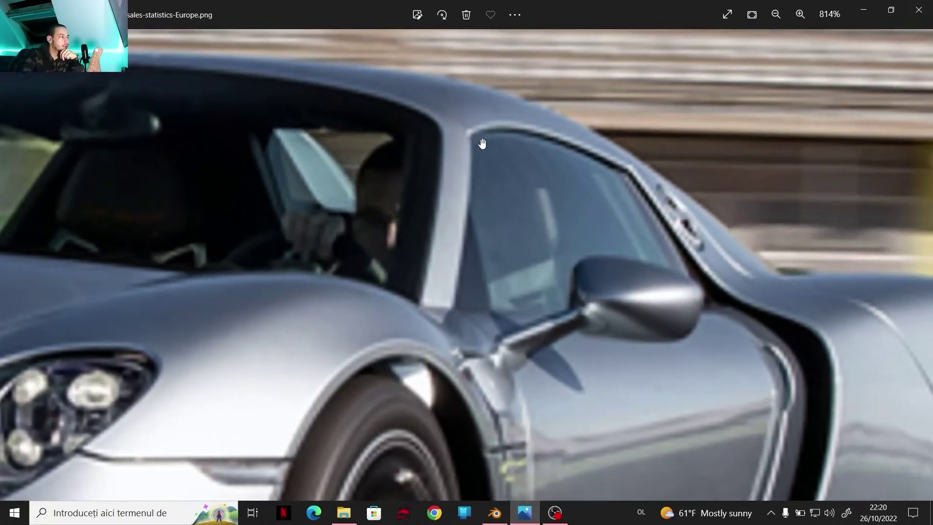
pyautogui.moveTo(502, 522)
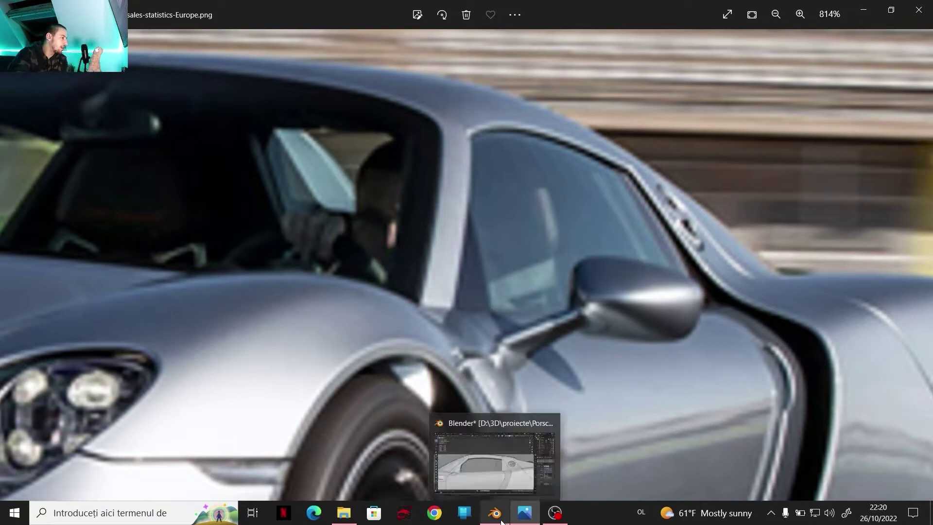
pyautogui.click(491, 462)
# Add two centred loop cuts across the panel behind the side window.
pyautogui.scroll(2, 567, 277)
pyautogui.keyDown('shift'); pyautogui.moveTo(567, 277); pyautogui.dragTo(415, 261, button='middle'); pyautogui.keyUp('shift')
pyautogui.press('Tab')
pyautogui.scroll(2, 427, 247)
pyautogui.hotkey('ctrl', 'r')
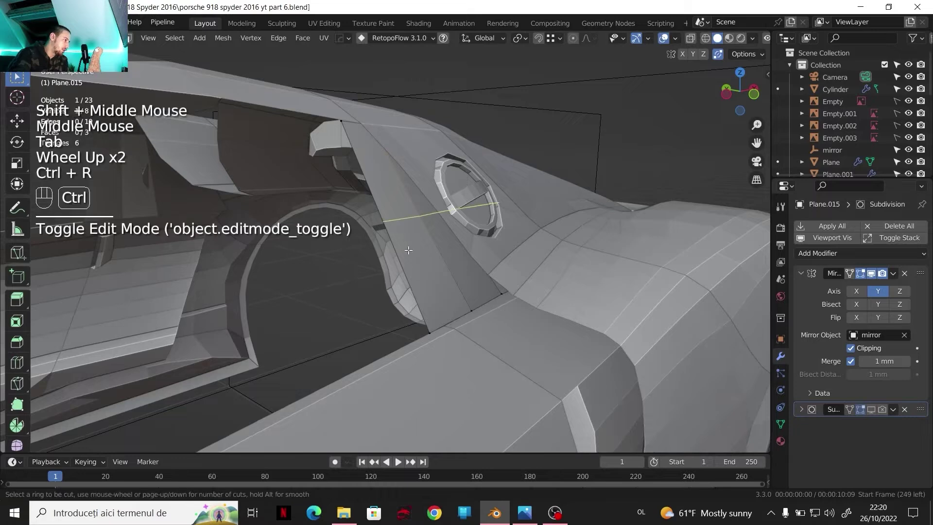
pyautogui.rightClick(404, 244)
pyautogui.keyDown('shift'); pyautogui.moveTo(404, 244); pyautogui.dragTo(411, 262, button='middle'); pyautogui.keyUp('shift')
pyautogui.scroll(3, 416, 284)
pyautogui.moveTo(410, 262); pyautogui.dragTo(443, 277, button='middle')
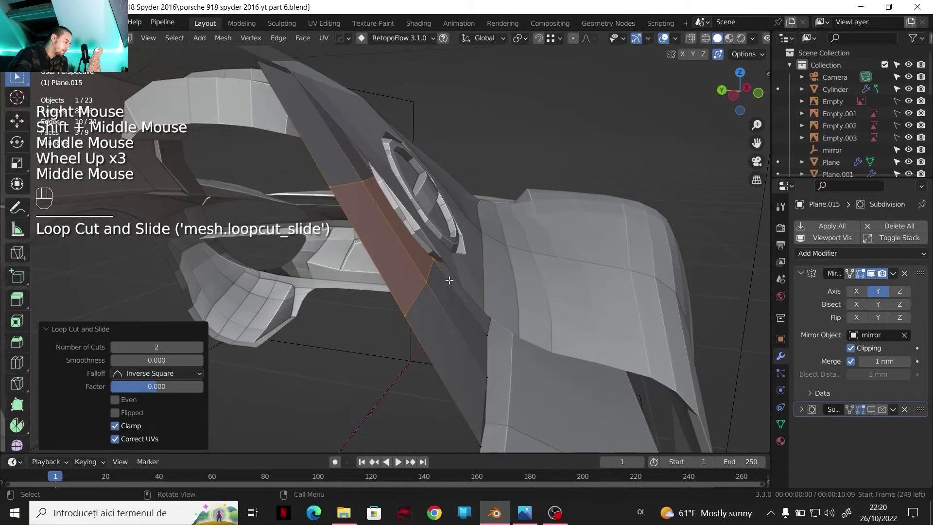
# Move the panel's new middle faces outward along the Y axis to bulge the panel.
pyautogui.press('g')
pyautogui.press('y')
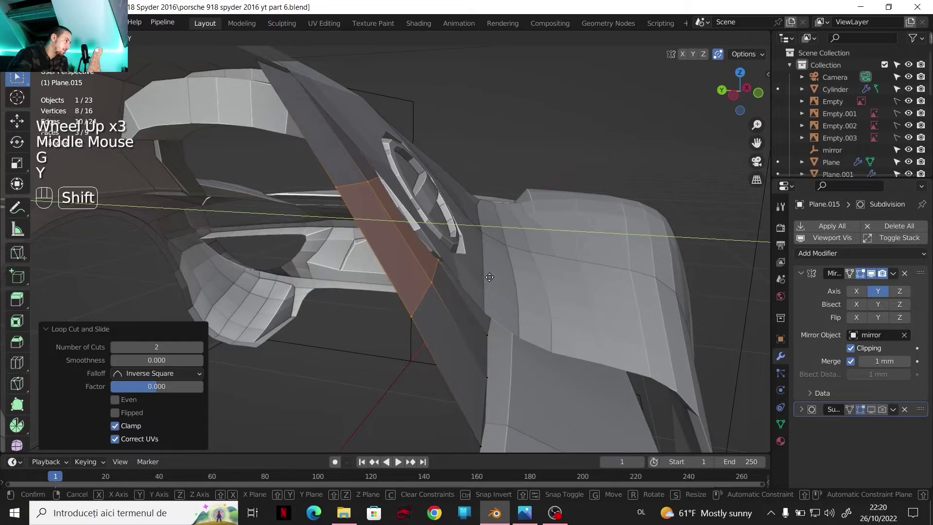
pyautogui.keyDown('shift'); pyautogui.click(494, 277); pyautogui.keyUp('shift')
pyautogui.scroll(-2, 491, 275)
pyautogui.scroll(1, 491, 274)
pyautogui.moveTo(462, 209); pyautogui.dragTo(443, 291, button='middle')
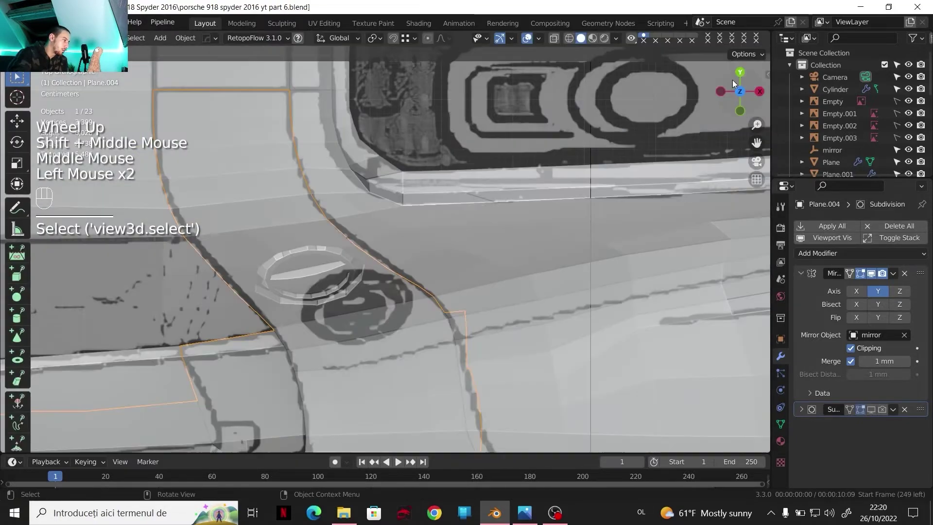
# Check the body's pillar area from above and compare the side window with the reference photo in Photos.
pyautogui.keyDown('shift'); pyautogui.moveTo(449, 246); pyautogui.dragTo(564, 252, button='middle'); pyautogui.keyUp('shift')
pyautogui.scroll(2, 415, 273)
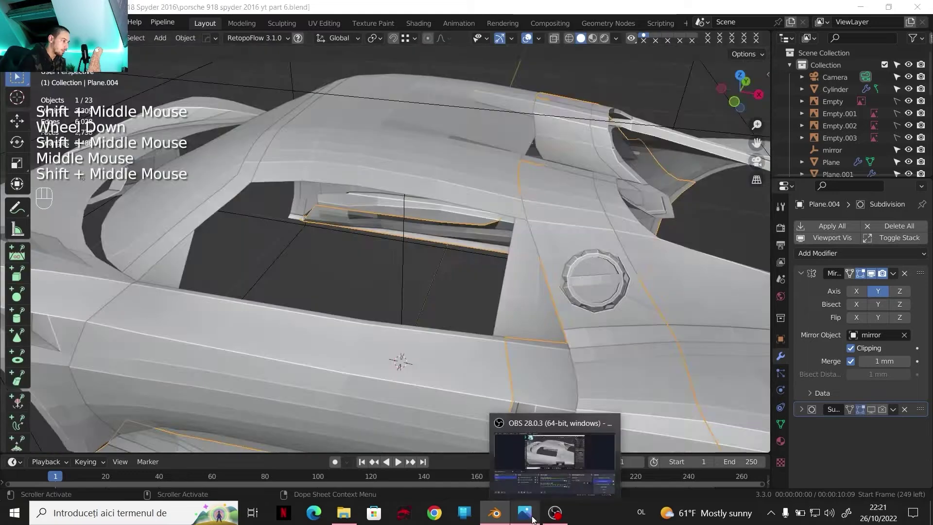
pyautogui.click(525, 513)
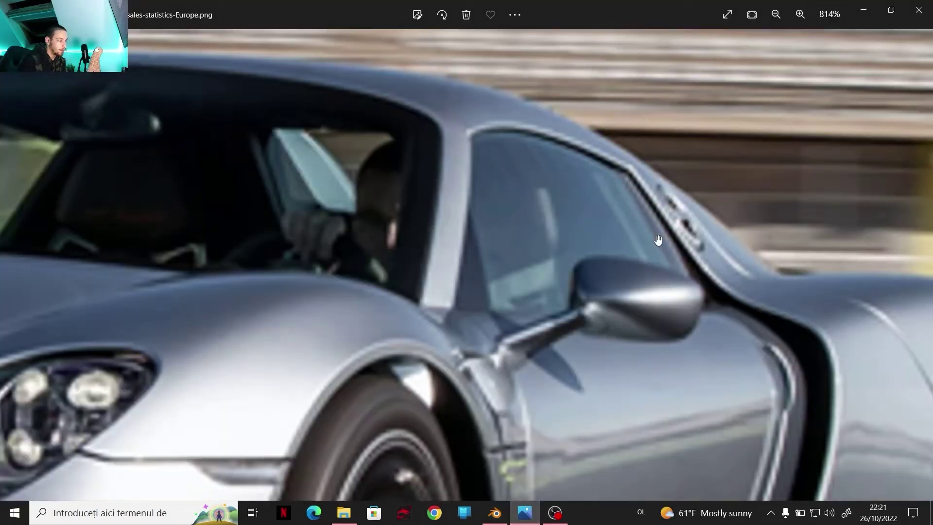
pyautogui.click(478, 465)
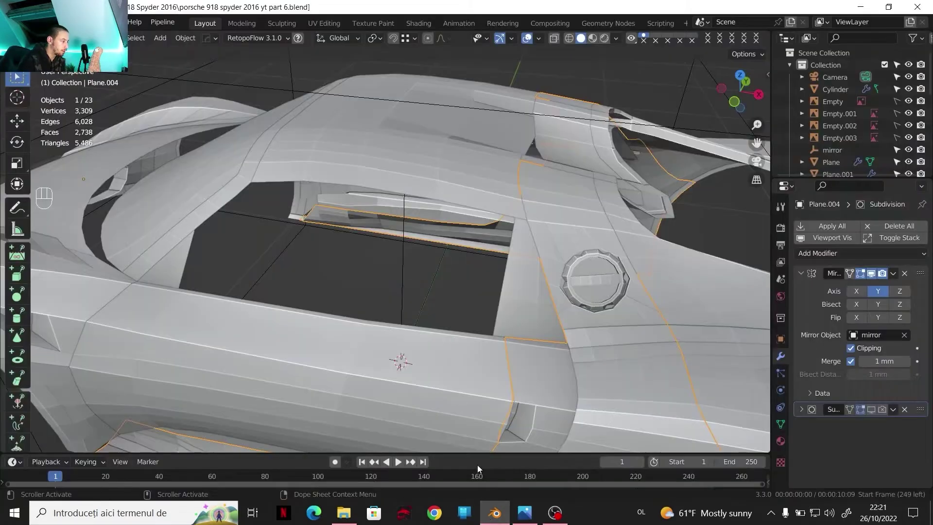
# Open the door panel for editing and select the path of edges along the window opening's lower border.
pyautogui.click(371, 298)
pyautogui.press('Tab')
pyautogui.keyDown('shift'); pyautogui.moveTo(372, 297); pyautogui.dragTo(340, 272, button='middle'); pyautogui.keyUp('shift')
pyautogui.moveTo(341, 272); pyautogui.dragTo(417, 319, button='middle')
pyautogui.press('2')
pyautogui.click(214, 295)
pyautogui.keyDown('ctrl'); pyautogui.click(371, 291); pyautogui.keyUp('ctrl')
pyautogui.scroll(1, 417, 319)
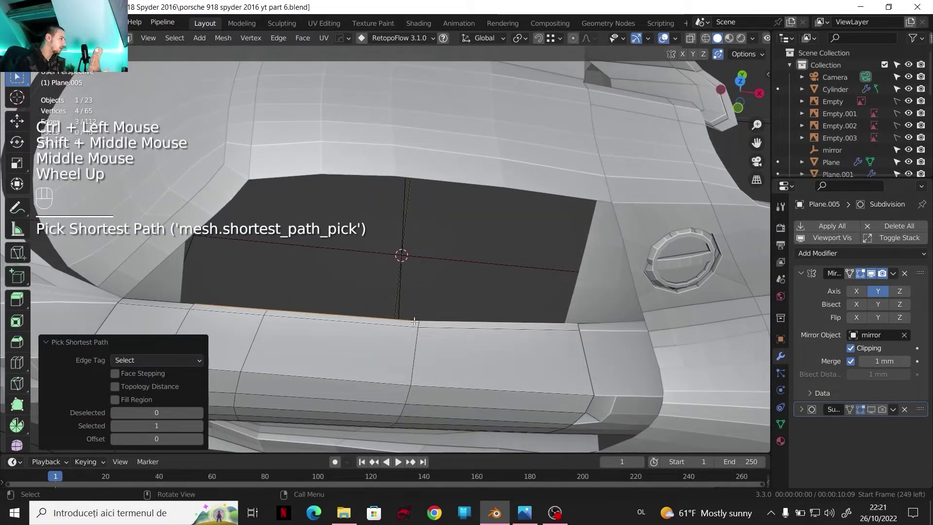
# Duplicate the selected window border edges in place and separate them into their own object.
pyautogui.hotkey('shift', 'd')
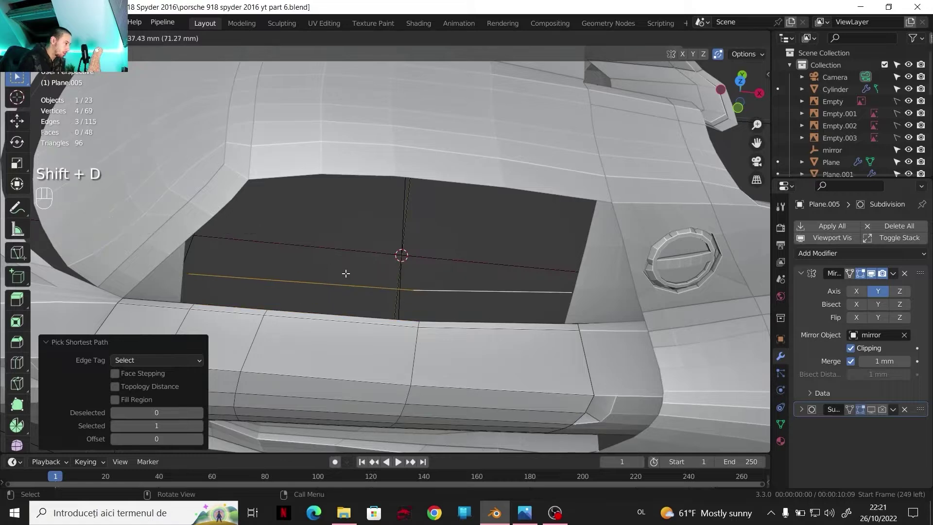
pyautogui.rightClick(348, 285)
pyautogui.press('p')
pyautogui.press('Tab')
# Open the separated window edge strip for editing.
pyautogui.click(319, 316)
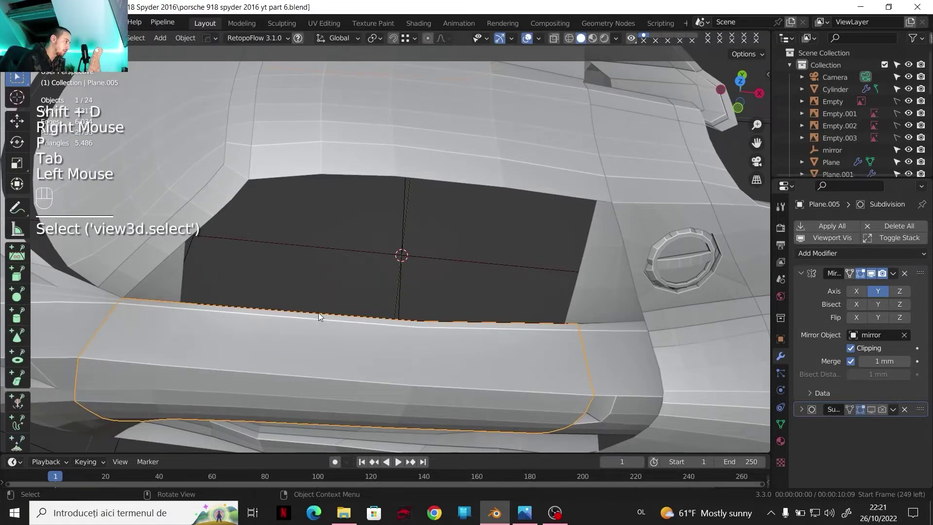
pyautogui.press('Tab')
pyautogui.press('Tab')
pyautogui.click(319, 316)
pyautogui.press('Tab')
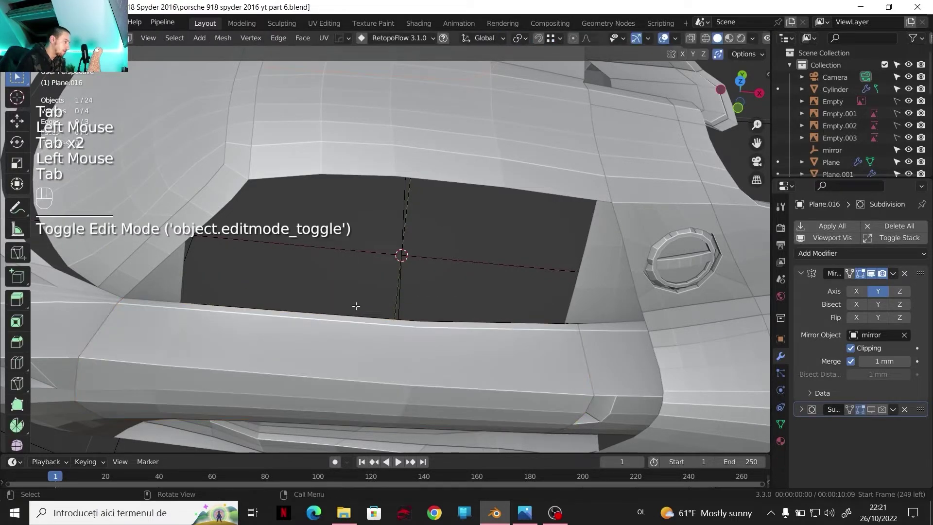
# Select the whole window edge strip and extrude it about 101 mm upward along Z in the front view.
pyautogui.press('a')
pyautogui.press('a')
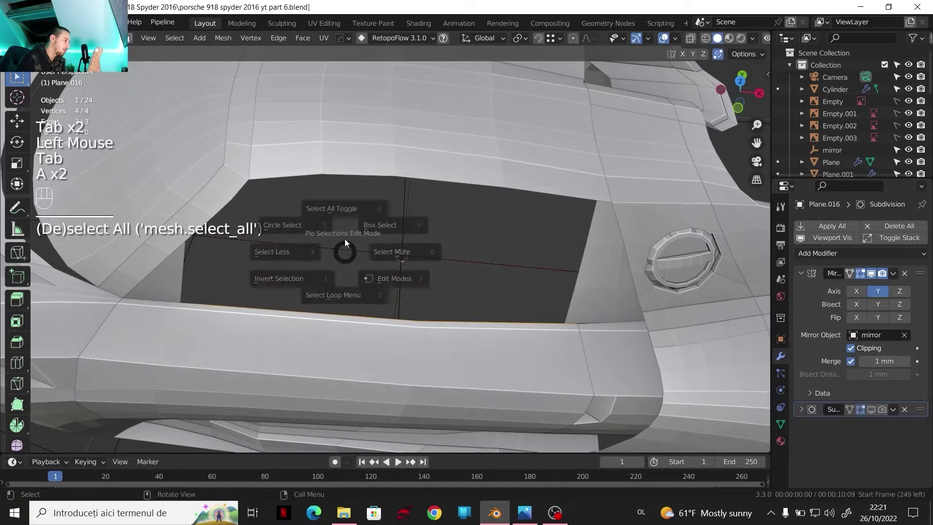
pyautogui.press('a')
pyautogui.click(738, 107)
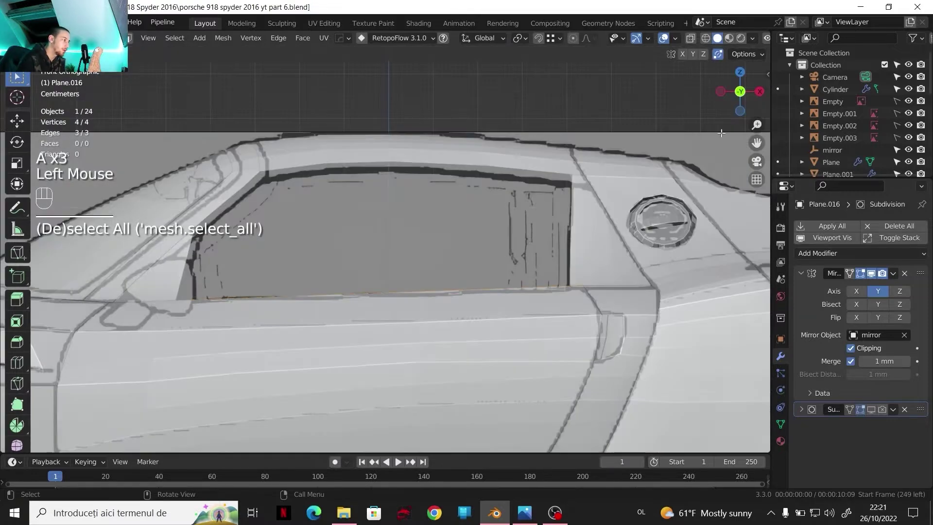
pyautogui.scroll(2, 462, 234)
pyautogui.keyDown('shift'); pyautogui.moveTo(462, 233); pyautogui.dragTo(487, 229, button='middle'); pyautogui.keyUp('shift')
pyautogui.press('e')
pyautogui.press('z')
pyautogui.click(519, 190)
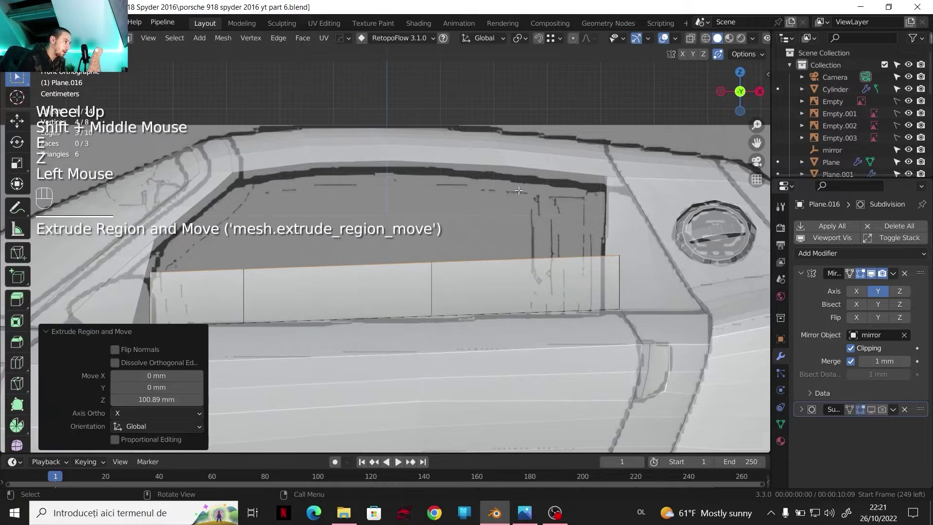
# Flatten the strip's extruded upper edge by scaling it to 0 along Z.
pyautogui.press('s')
pyautogui.press('z')
pyautogui.hotkey('shift', '0')
pyautogui.press('Return')
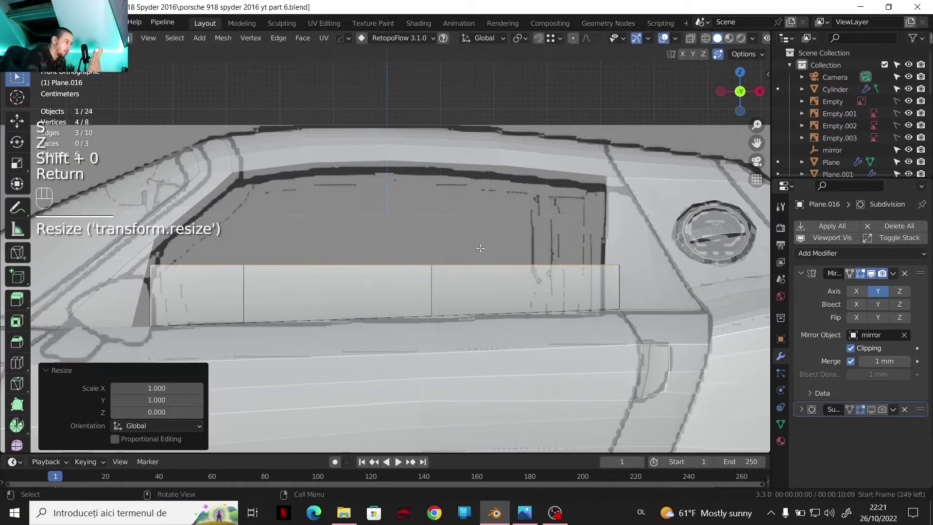
# Turn on snapping and snap the strip's lower front vertex to the front lower corner of the window opening.
pyautogui.scroll(-2, 479, 248)
pyautogui.moveTo(480, 248); pyautogui.dragTo(437, 340, button='middle')
pyautogui.scroll(1, 402, 404)
pyautogui.keyDown('shift'); pyautogui.moveTo(437, 340); pyautogui.dragTo(395, 281, button='middle'); pyautogui.keyUp('shift')
pyautogui.scroll(3, 395, 280)
pyautogui.keyDown('shift'); pyautogui.moveTo(345, 323); pyautogui.dragTo(365, 317, button='middle'); pyautogui.keyUp('shift')
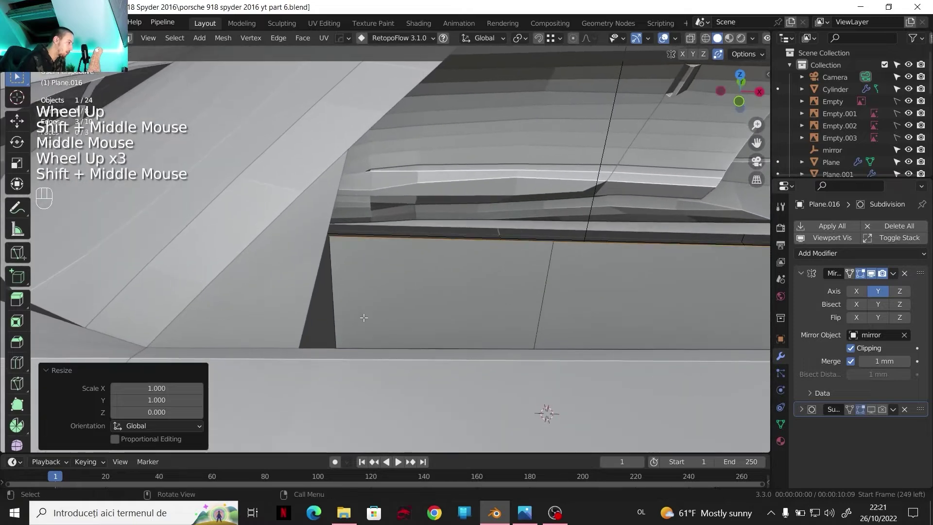
pyautogui.press('1')
pyautogui.click(336, 348)
pyautogui.click(538, 38)
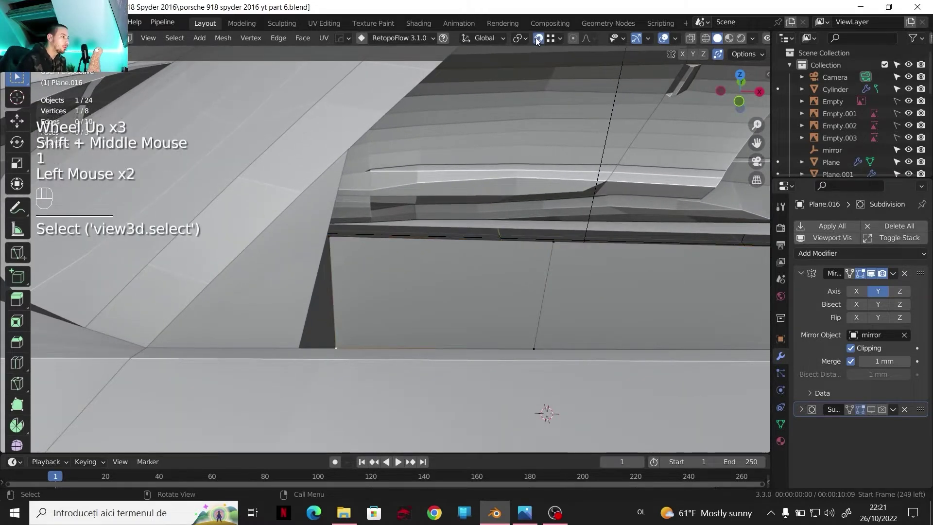
pyautogui.moveTo(323, 332); pyautogui.dragTo(324, 346, button='middle')
pyautogui.press('g')
pyautogui.click(302, 340)
# Snap the strip's lower rear vertex to the rear lower corner of the window opening.
pyautogui.scroll(-1, 316, 319)
pyautogui.keyDown('shift'); pyautogui.moveTo(334, 282); pyautogui.dragTo(358, 295, button='middle'); pyautogui.keyUp('shift')
pyautogui.scroll(-3, 270, 288)
pyautogui.scroll(2, 348, 313)
pyautogui.click(556, 261)
pyautogui.press('g')
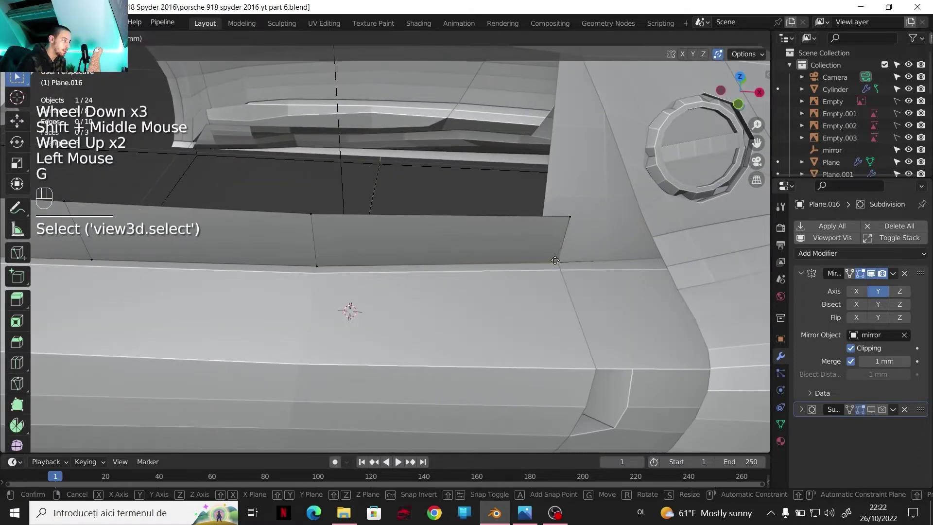
pyautogui.click(540, 260)
pyautogui.moveTo(540, 261); pyautogui.dragTo(443, 255, button='middle')
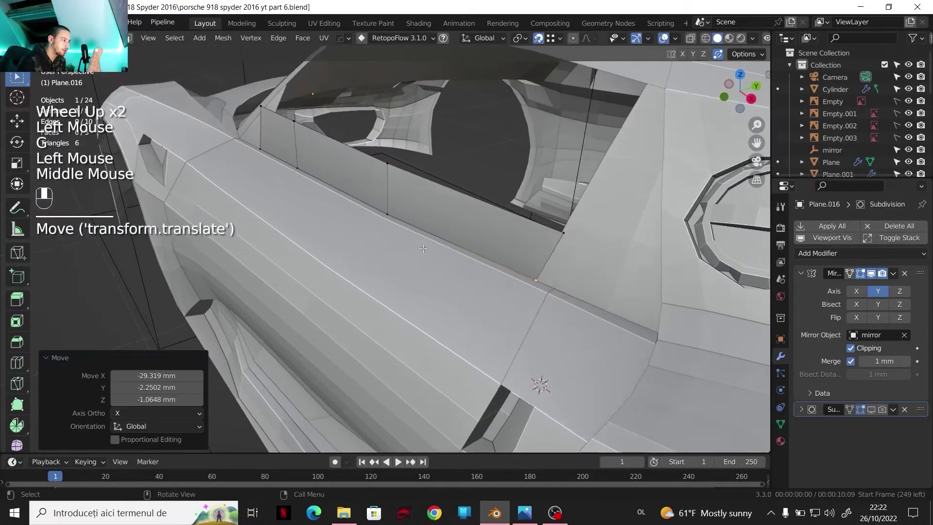
# Turn off snapping and compare the side window area with the Porsche 918 Spyder reference photo in Photos.
pyautogui.scroll(-1, 443, 254)
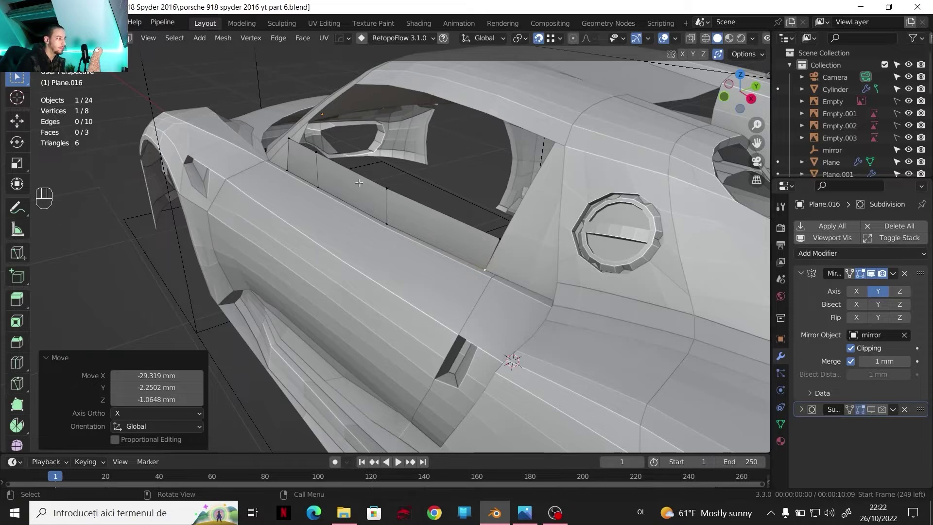
pyautogui.keyDown('shift'); pyautogui.moveTo(359, 183); pyautogui.dragTo(360, 209, button='middle'); pyautogui.keyUp('shift')
pyautogui.click(539, 38)
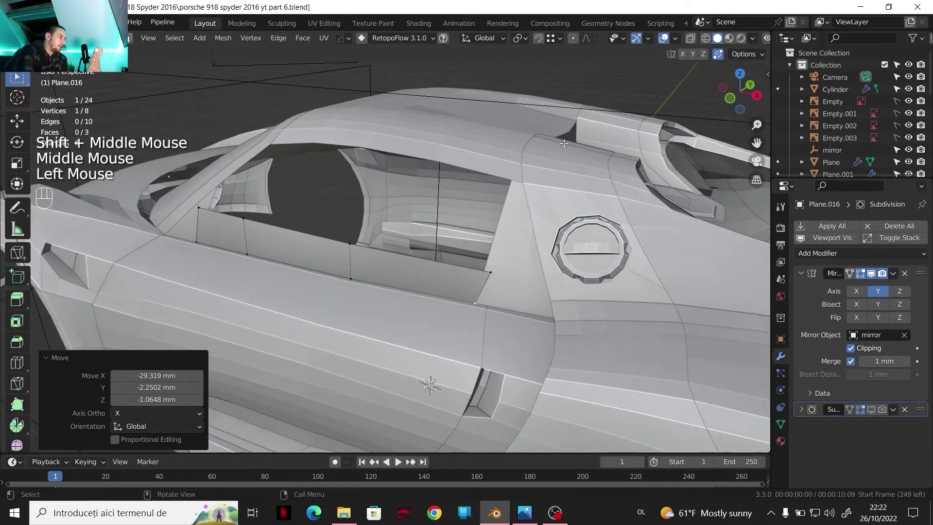
pyautogui.scroll(1, 525, 157)
pyautogui.scroll(-1, 500, 195)
pyautogui.scroll(2, 494, 200)
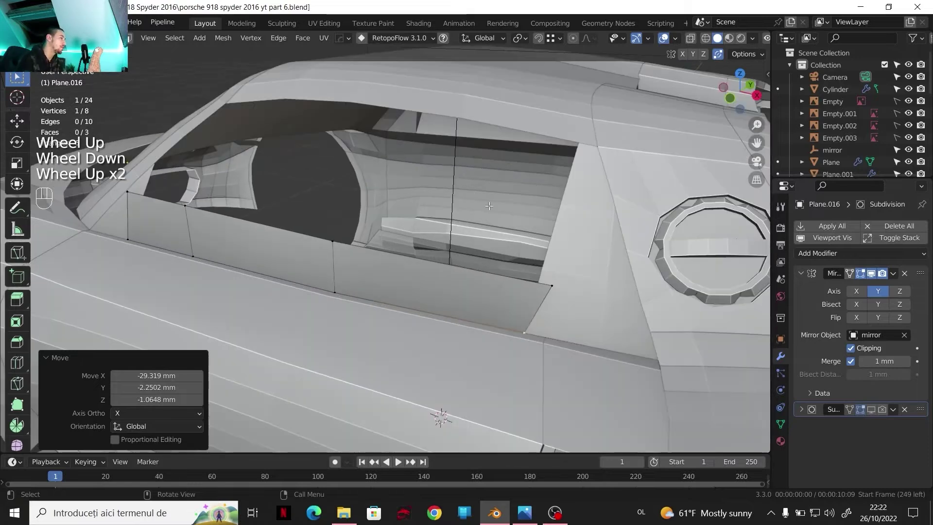
pyautogui.click(526, 513)
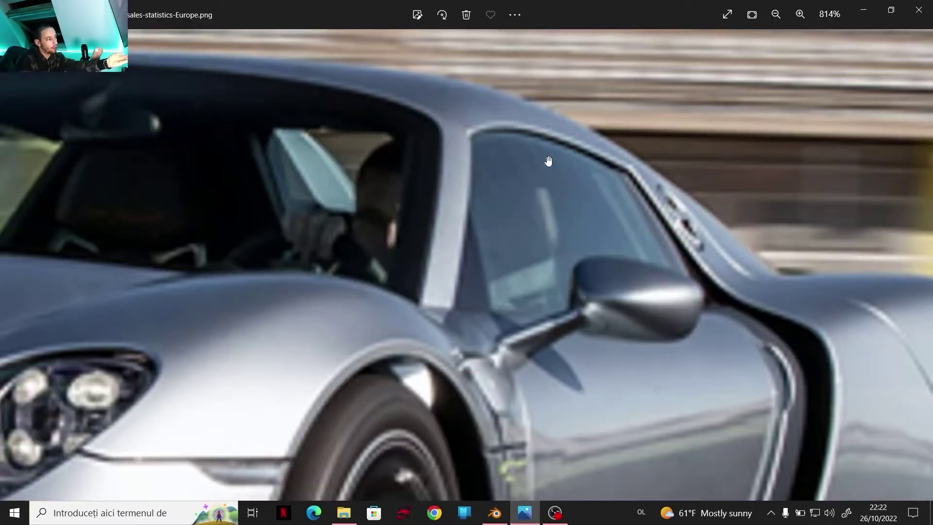
pyautogui.click(495, 513)
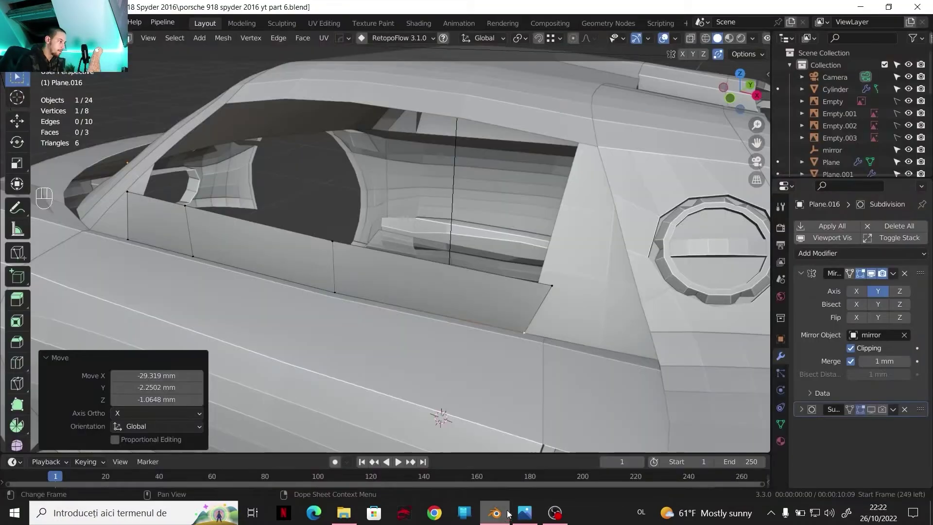
# Move the strip's upper rear vertex about -27.8 mm along X to line up with the opening's rear edge.
pyautogui.press('g')
pyautogui.press('x')
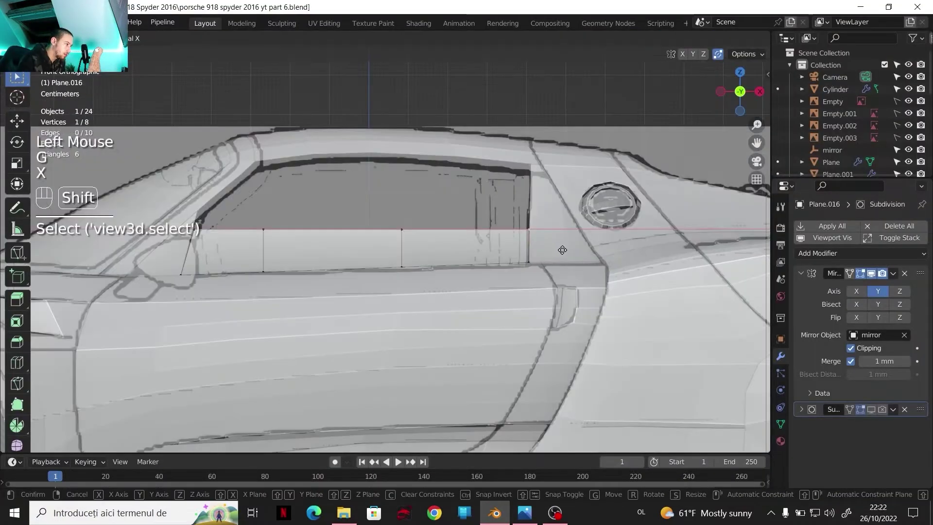
pyautogui.keyDown('shift'); pyautogui.click(562, 250); pyautogui.keyUp('shift')
# Raise the strip's upper front vertex and snap it to the windshield pillar's edge, with snapping on only for that move.
pyautogui.keyDown('shift'); pyautogui.moveTo(563, 250); pyautogui.dragTo(578, 275, button='middle'); pyautogui.keyUp('shift')
pyautogui.scroll(2, 295, 291)
pyautogui.click(243, 294)
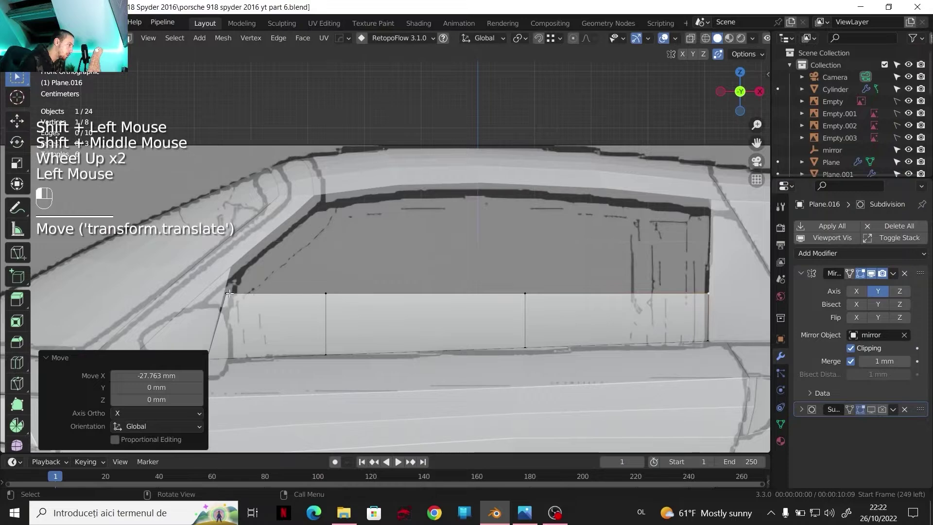
pyautogui.press('g')
pyautogui.press('z')
pyautogui.click(276, 258)
pyautogui.click(539, 38)
pyautogui.press('g')
pyautogui.click(232, 267)
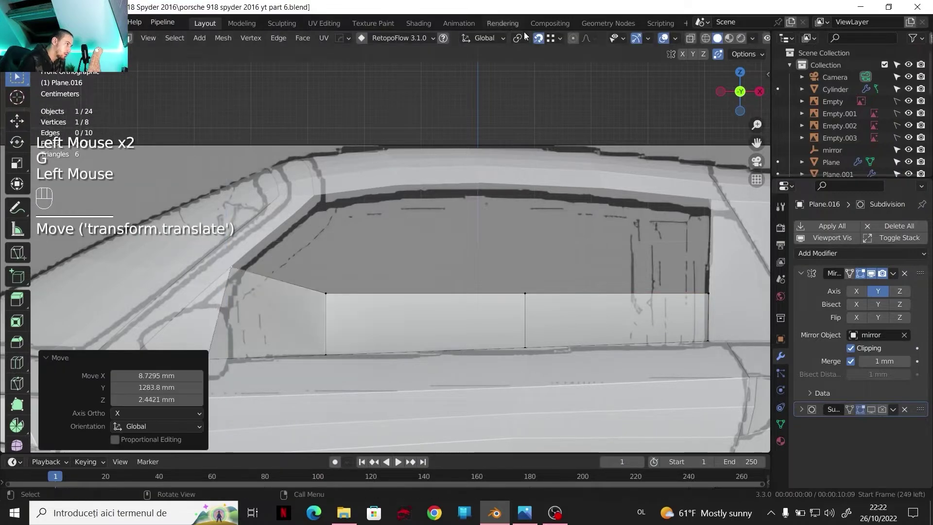
pyautogui.click(541, 39)
# Add two centred vertical loop cuts to the window, one in the wide middle face and one in the rear face.
pyautogui.scroll(-3, 431, 223)
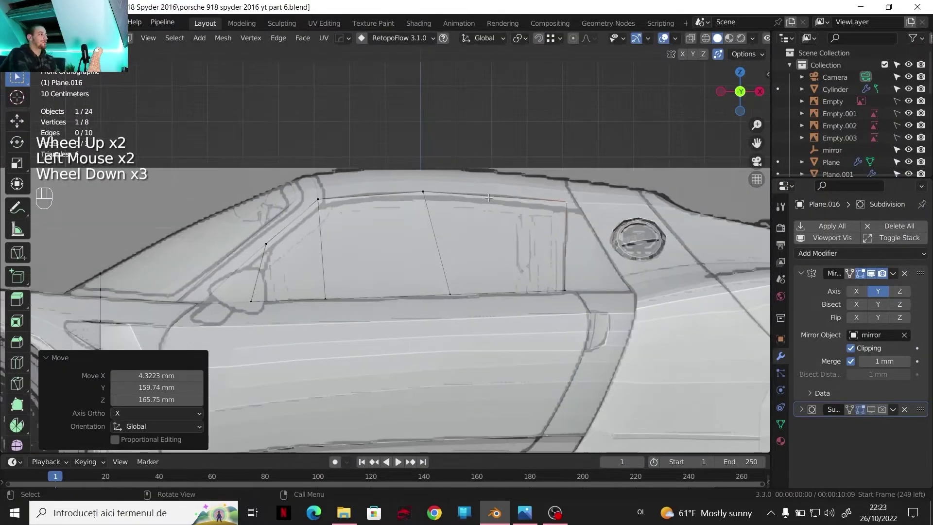
pyautogui.scroll(1, 432, 223)
pyautogui.moveTo(431, 223); pyautogui.dragTo(444, 240, button='middle')
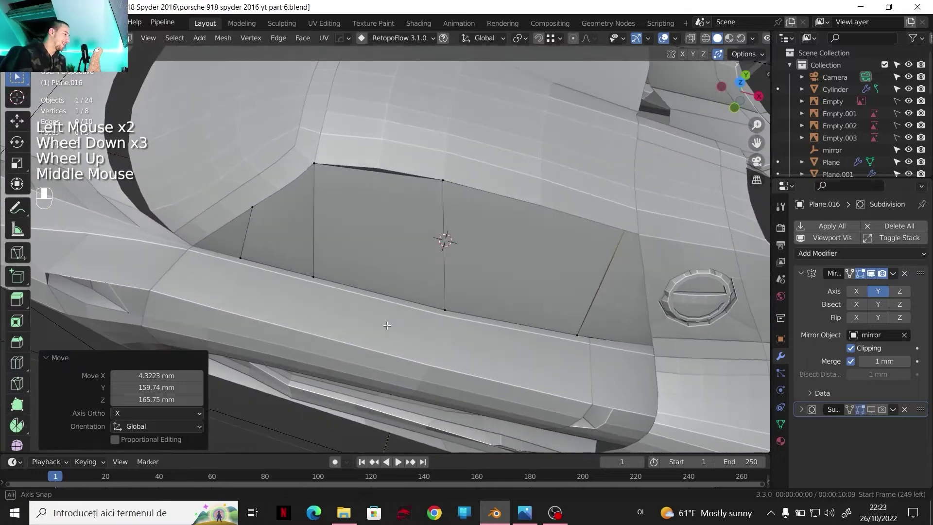
pyautogui.scroll(1, 467, 207)
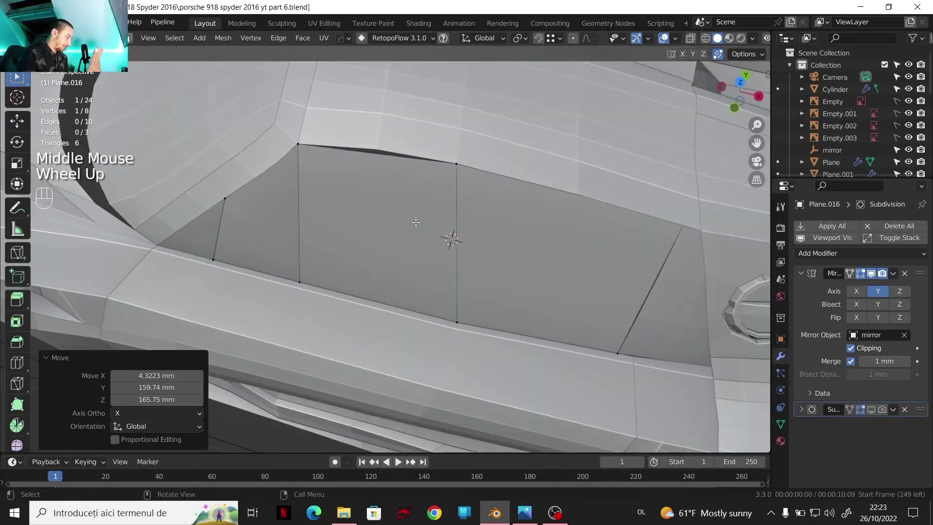
pyautogui.hotkey('ctrl', 'r')
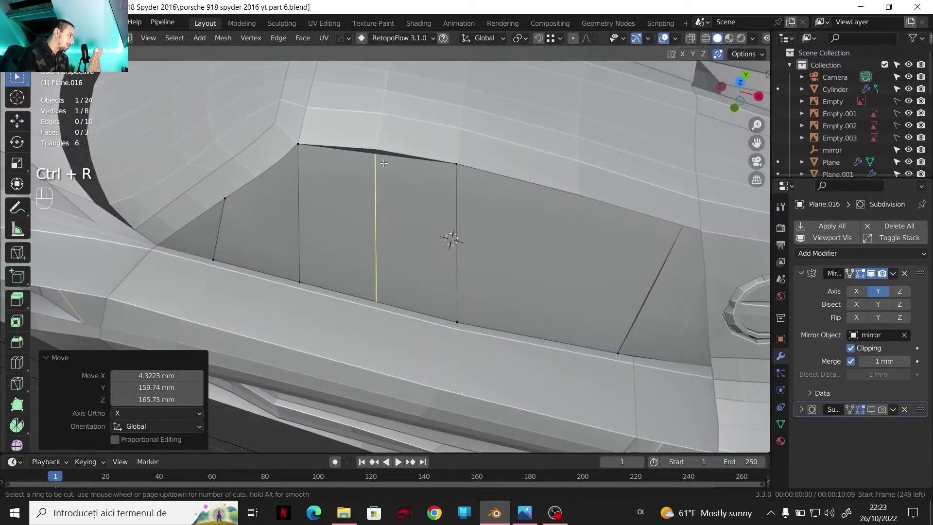
pyautogui.click(384, 164)
pyautogui.rightClick(385, 164)
pyautogui.hotkey('ctrl', 'r')
pyautogui.click(567, 204)
pyautogui.rightClick(570, 206)
pyautogui.moveTo(569, 208); pyautogui.dragTo(567, 190, button='middle')
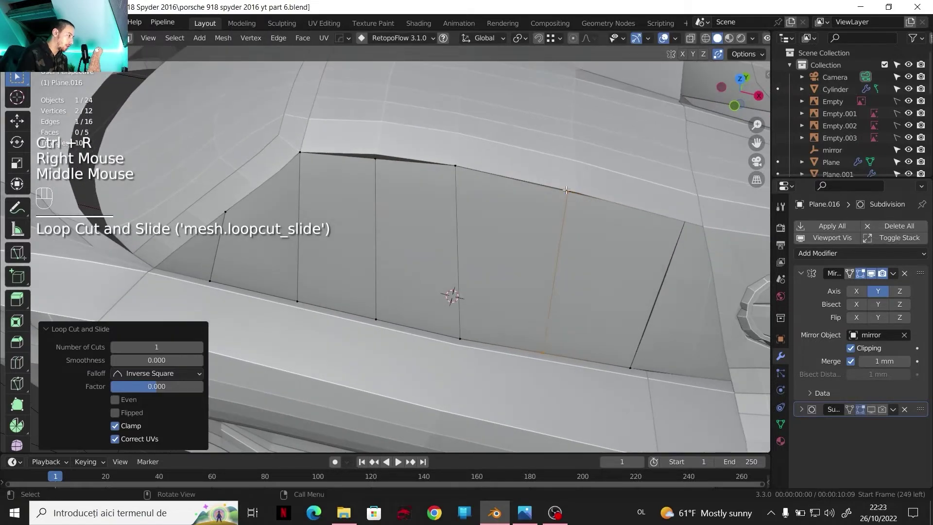
# Turn on snapping and snap the top vertices of the new loop cuts onto the roof's window border.
pyautogui.click(538, 38)
pyautogui.click(372, 159)
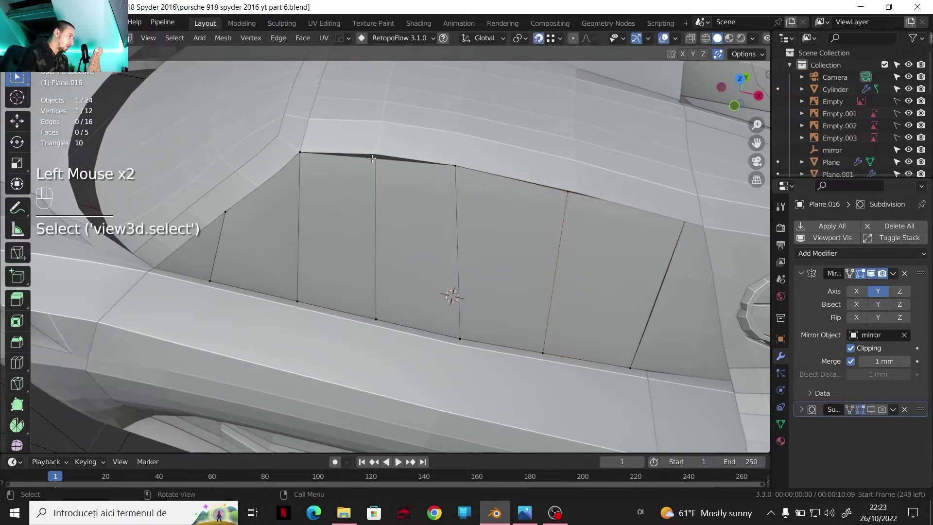
pyautogui.press('g')
pyautogui.click(377, 156)
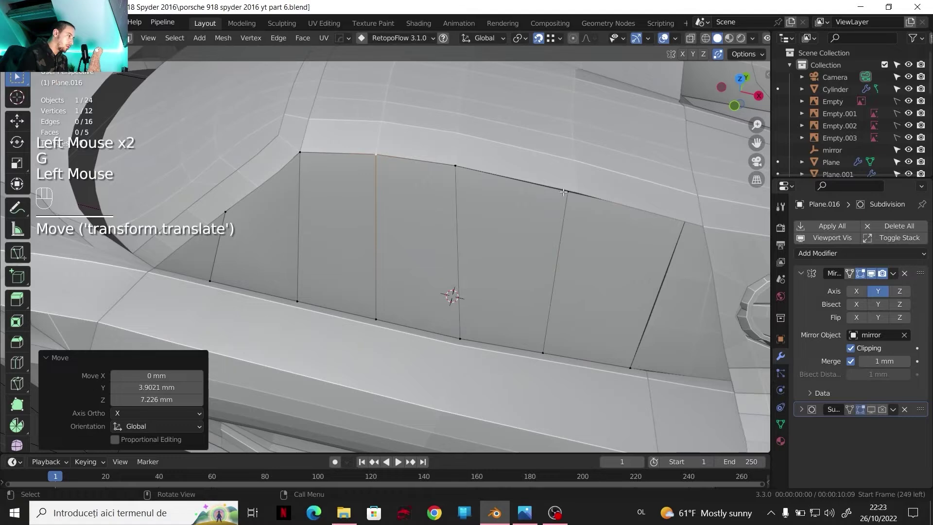
pyautogui.scroll(-2, 563, 192)
pyautogui.keyDown('shift'); pyautogui.moveTo(564, 192); pyautogui.dragTo(545, 204, button='middle'); pyautogui.keyUp('shift')
pyautogui.moveTo(545, 204); pyautogui.dragTo(369, 264, button='middle')
pyautogui.scroll(1, 527, 214)
pyautogui.scroll(-1, 520, 221)
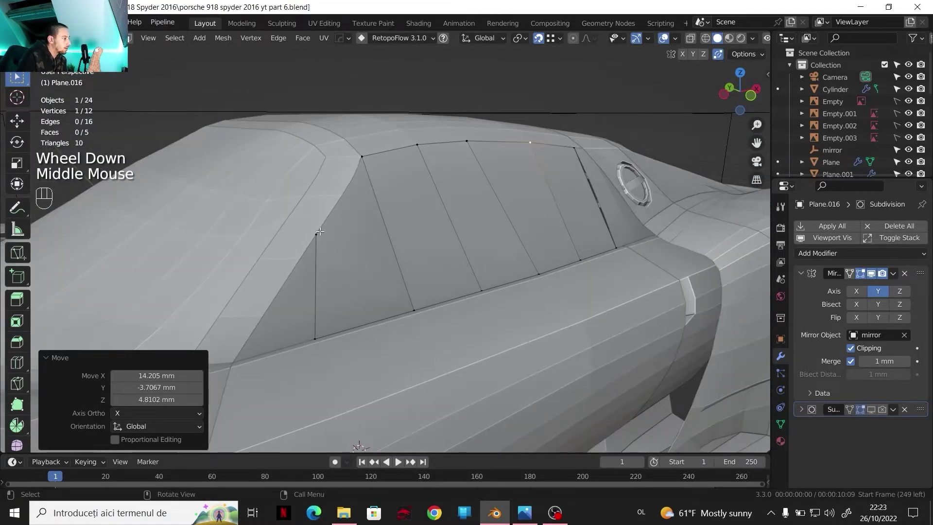
# Add two evenly spaced horizontal loop cuts across the side window.
pyautogui.moveTo(320, 232); pyautogui.dragTo(515, 233, button='middle')
pyautogui.hotkey('ctrl', 'r')
pyautogui.click(364, 254)
pyautogui.rightClick(368, 250)
pyautogui.scroll(2, 492, 242)
pyautogui.keyDown('shift'); pyautogui.moveTo(516, 234); pyautogui.dragTo(533, 224, button='middle'); pyautogui.keyUp('shift')
pyautogui.scroll(-1, 534, 224)
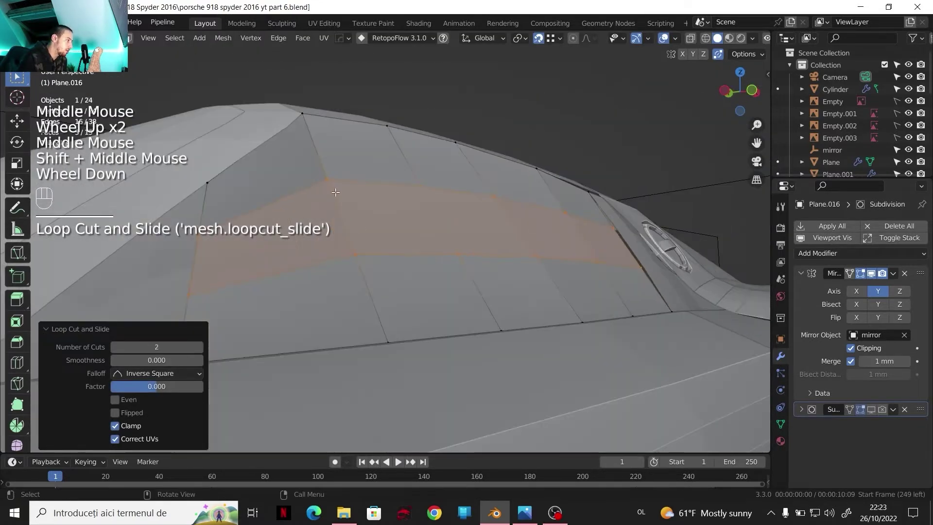
# Deselect the two front-end vertices of the horizontal loop cuts, keeping the rest of both loops selected.
pyautogui.click(199, 236)
pyautogui.hotkey('ctrl', 'z')
pyautogui.keyDown('shift'); pyautogui.click(199, 236); pyautogui.keyUp('shift')
pyautogui.keyDown('shift'); pyautogui.click(194, 299); pyautogui.keyUp('shift')
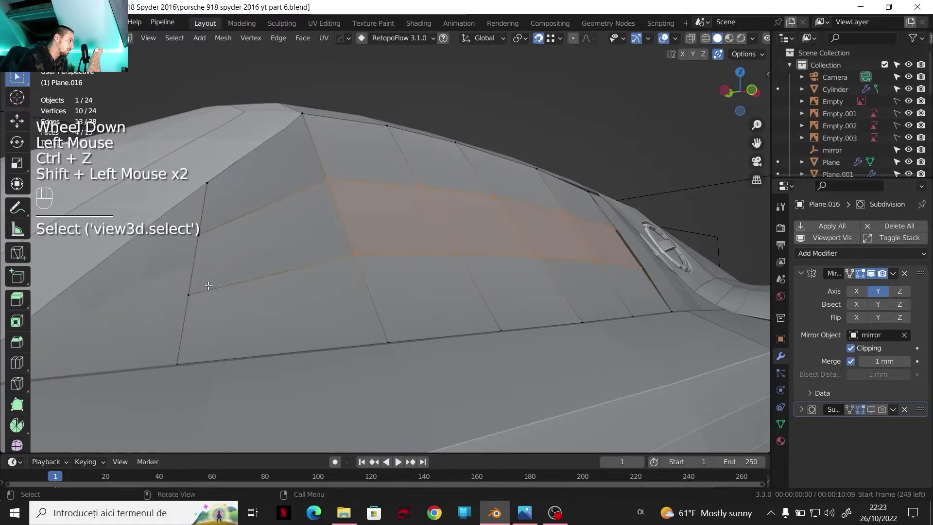
pyautogui.moveTo(230, 249); pyautogui.dragTo(138, 282, button='middle')
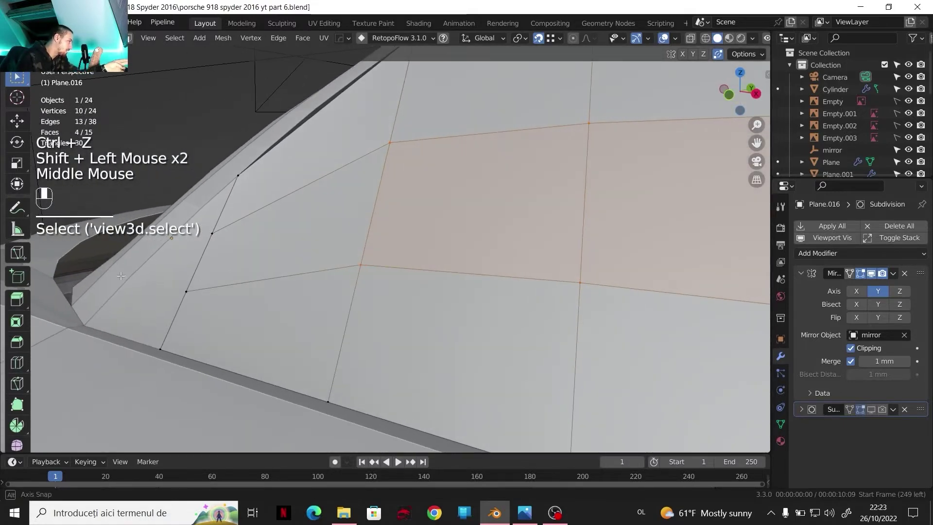
pyautogui.scroll(-2, 218, 254)
pyautogui.keyDown('shift'); pyautogui.moveTo(218, 254); pyautogui.dragTo(292, 250, button='middle'); pyautogui.keyUp('shift')
pyautogui.scroll(-1, 292, 250)
pyautogui.moveTo(291, 250); pyautogui.dragTo(333, 250, button='middle')
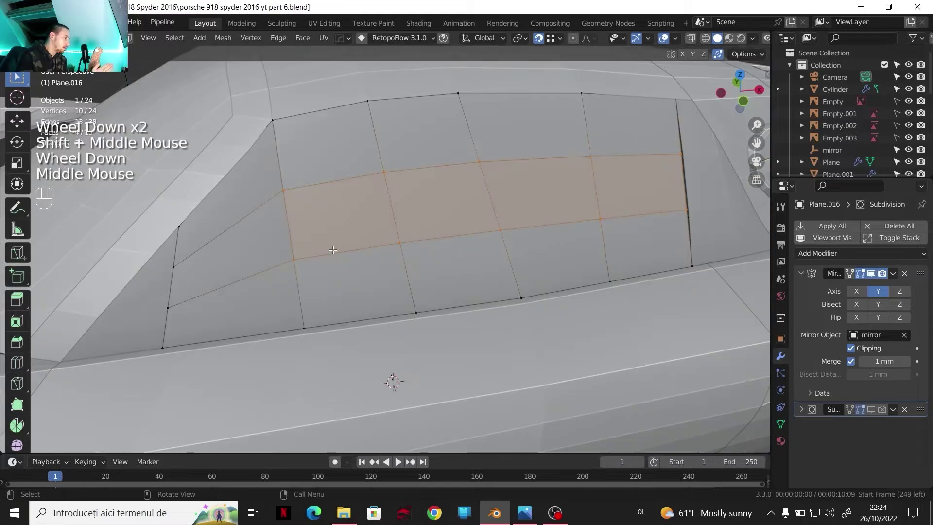
pyautogui.keyDown('shift'); pyautogui.moveTo(396, 237); pyautogui.dragTo(423, 239, button='middle'); pyautogui.keyUp('shift')
pyautogui.moveTo(423, 238); pyautogui.dragTo(461, 240, button='middle')
pyautogui.scroll(1, 437, 239)
pyautogui.scroll(1, 437, 240)
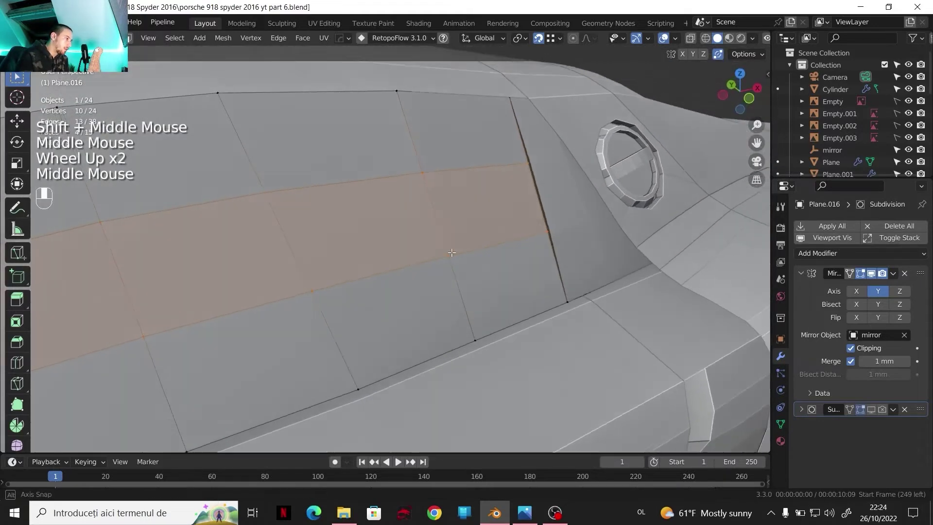
pyautogui.press('g')
pyautogui.press('x')
pyautogui.keyDown('shift'); pyautogui.rightClick(461, 240); pyautogui.keyUp('shift')
# Turn off snapping and move the selected inner window vertices about 5.9 mm along X.
pyautogui.click(537, 40)
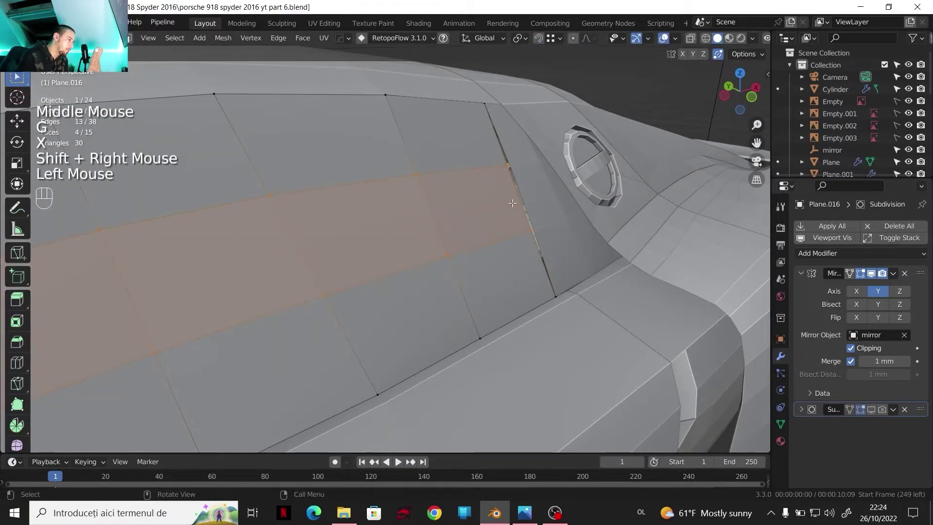
pyautogui.press('g')
pyautogui.press('x')
pyautogui.keyDown('shift'); pyautogui.click(535, 265); pyautogui.keyUp('shift')
# Compare the side window's shape and curvature with the car reference photo in Photos from several angles.
pyautogui.moveTo(535, 264); pyautogui.dragTo(530, 444, button='middle')
pyautogui.click(534, 514)
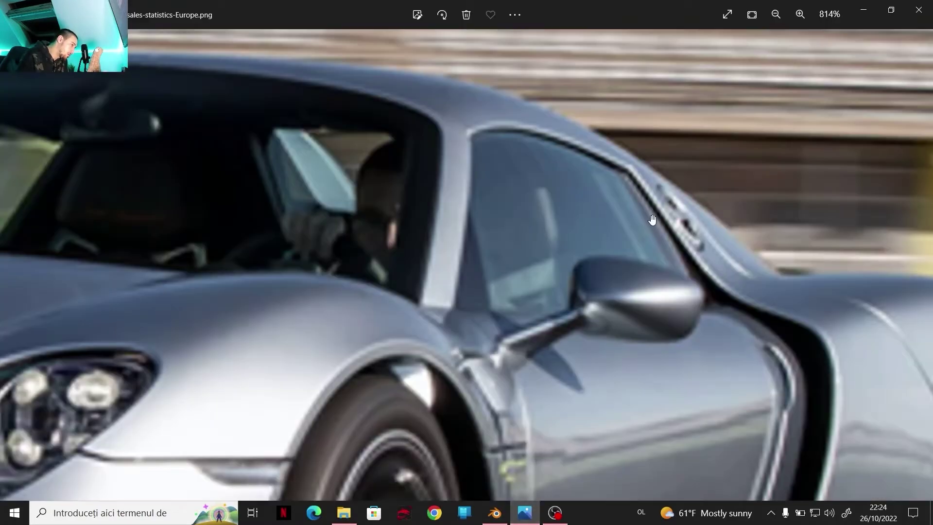
pyautogui.click(490, 512)
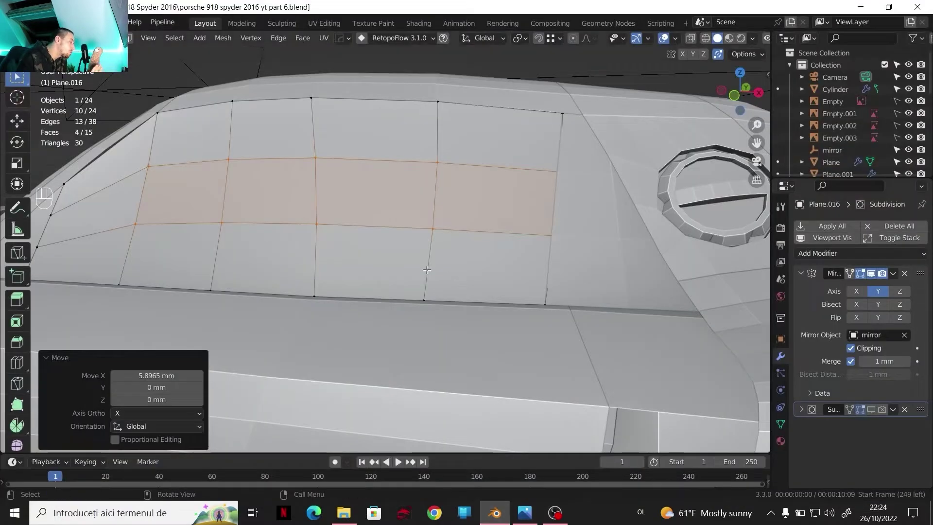
pyautogui.scroll(-2, 346, 251)
pyautogui.moveTo(336, 239); pyautogui.dragTo(428, 245, button='middle')
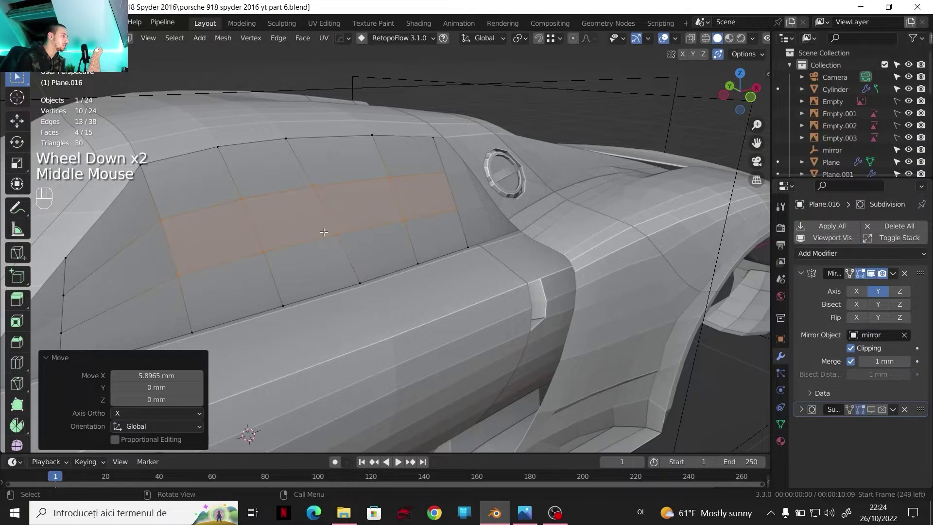
pyautogui.scroll(-1, 324, 232)
pyautogui.keyDown('shift'); pyautogui.moveTo(324, 232); pyautogui.dragTo(437, 271, button='middle'); pyautogui.keyUp('shift')
pyautogui.scroll(2, 437, 270)
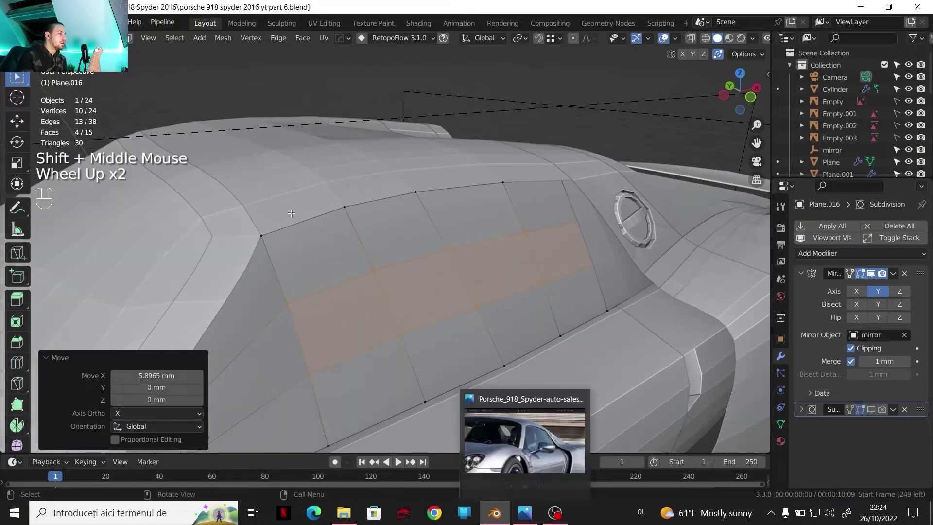
# Select the side window's upper edge vertices and move them about 3.6 mm up along Z.
pyautogui.click(263, 235)
pyautogui.moveTo(263, 235); pyautogui.dragTo(242, 297, button='middle')
pyautogui.scroll(-2, 242, 299)
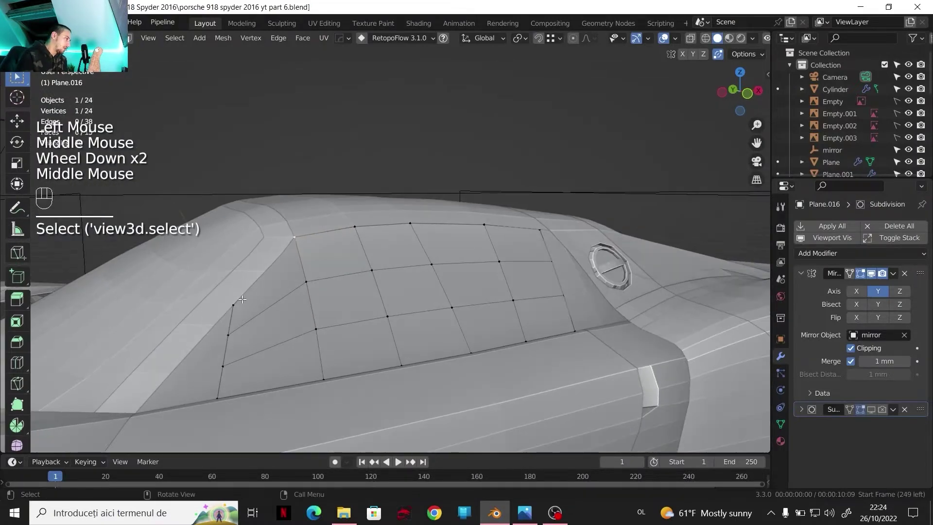
pyautogui.keyDown('ctrl'); pyautogui.click(540, 230); pyautogui.keyUp('ctrl')
pyautogui.scroll(2, 540, 229)
pyautogui.press('g')
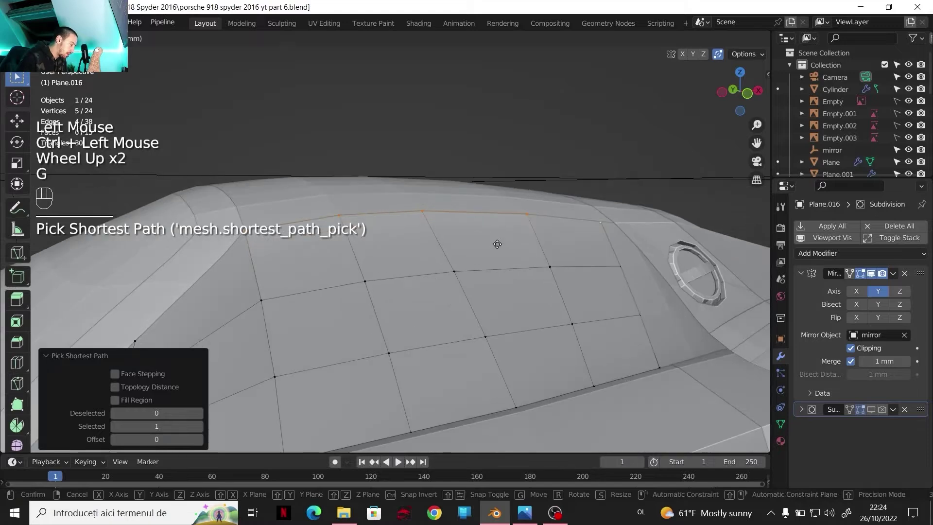
pyautogui.press('z')
pyautogui.keyDown('shift'); pyautogui.click(496, 223); pyautogui.keyUp('shift')
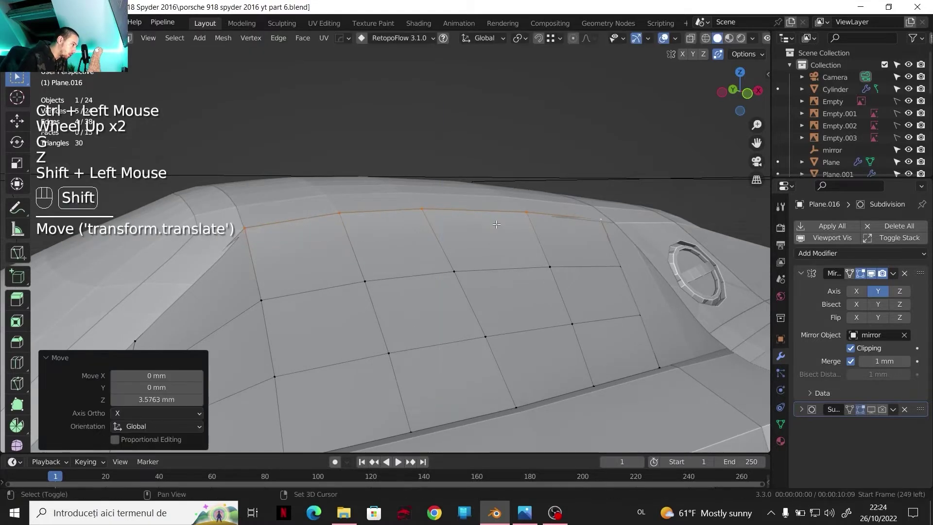
# Move the side window's upper edge about 10.5 mm along Y toward the roof border.
pyautogui.moveTo(497, 223); pyautogui.dragTo(527, 233, button='middle')
pyautogui.press('g')
pyautogui.press('y')
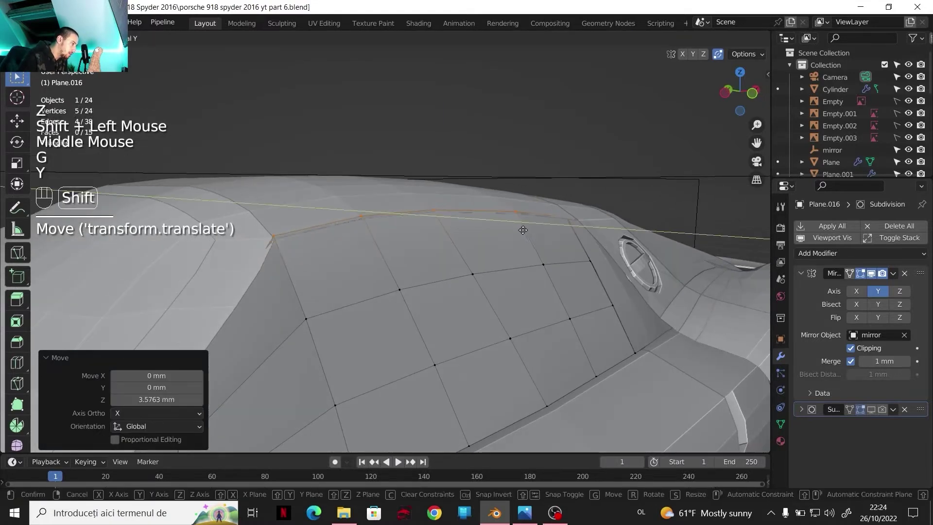
pyautogui.keyDown('shift'); pyautogui.click(491, 221); pyautogui.keyUp('shift')
pyautogui.moveTo(490, 221); pyautogui.dragTo(490, 206, button='middle')
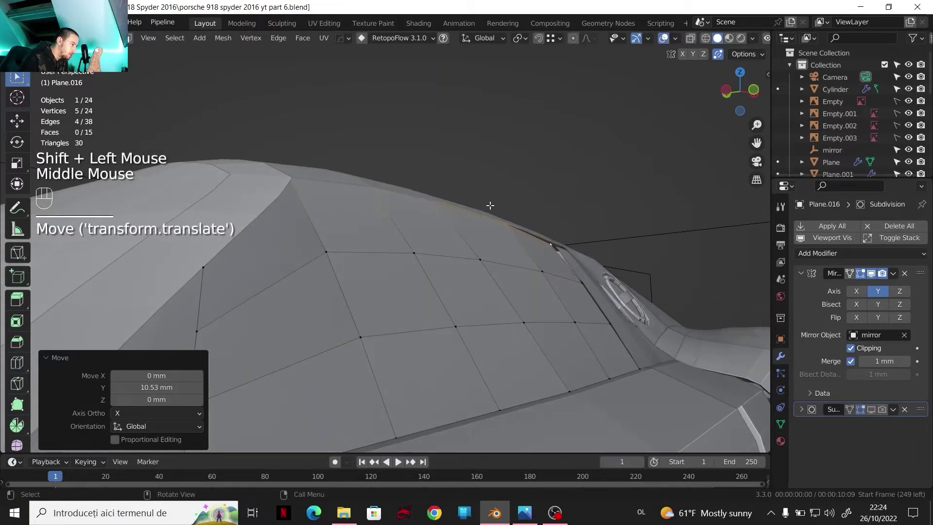
pyautogui.scroll(-1, 487, 263)
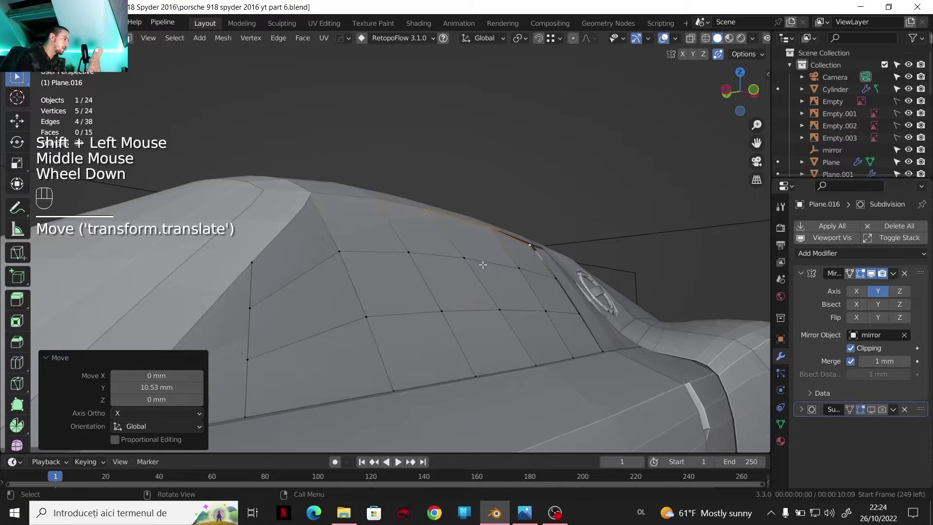
# Inspect the side window's shape and fit on the whole car body from several angles.
pyautogui.press('Tab')
pyautogui.scroll(-1, 483, 264)
pyautogui.moveTo(483, 264); pyautogui.dragTo(491, 264, button='middle')
pyautogui.keyDown('shift'); pyautogui.moveTo(491, 264); pyautogui.dragTo(441, 275, button='middle'); pyautogui.keyUp('shift')
pyautogui.press('Tab')
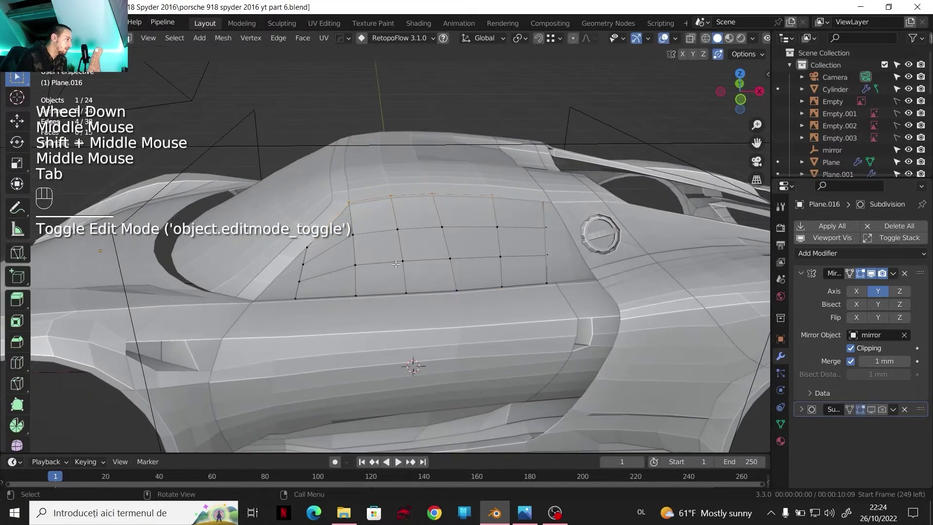
pyautogui.press('2')
pyautogui.click(354, 248)
pyautogui.keyDown('ctrl'); pyautogui.click(488, 238); pyautogui.keyUp('ctrl')
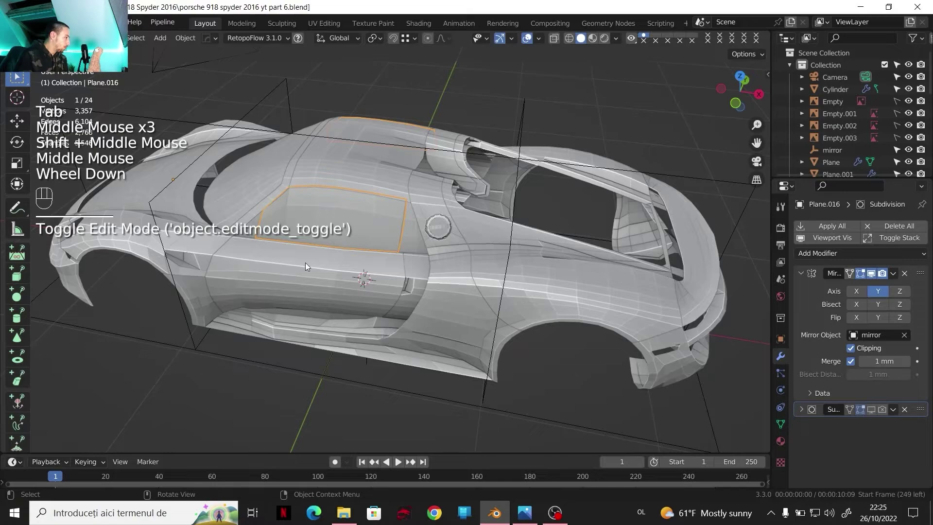
pyautogui.scroll(-2, 305, 262)
pyautogui.keyDown('shift'); pyautogui.moveTo(306, 262); pyautogui.dragTo(340, 248, button='middle'); pyautogui.keyUp('shift')
pyautogui.moveTo(341, 248); pyautogui.dragTo(441, 209, button='middle')
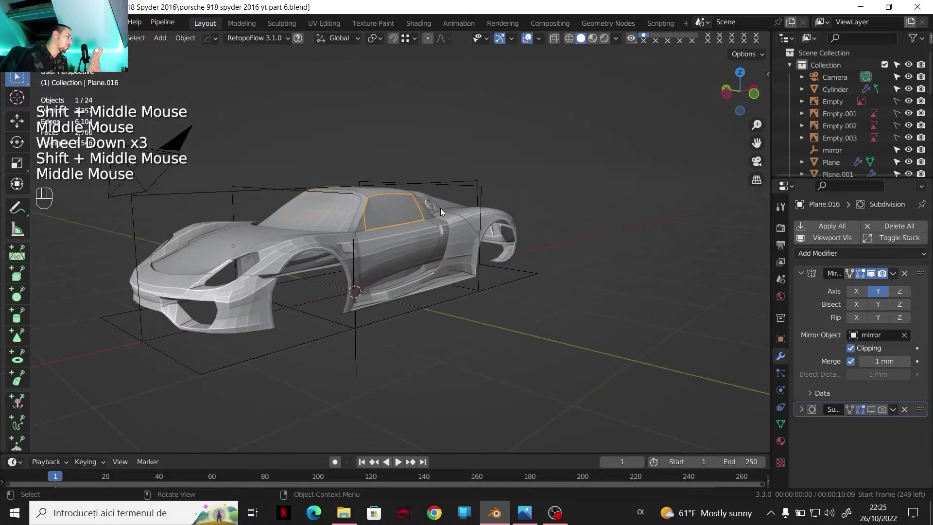
pyautogui.scroll(2, 403, 200)
pyautogui.keyDown('shift'); pyautogui.moveTo(355, 221); pyautogui.dragTo(389, 233, button='middle'); pyautogui.keyUp('shift')
pyautogui.scroll(-1, 489, 211)
pyautogui.keyDown('shift'); pyautogui.moveTo(389, 233); pyautogui.dragTo(370, 226, button='middle'); pyautogui.keyUp('shift')
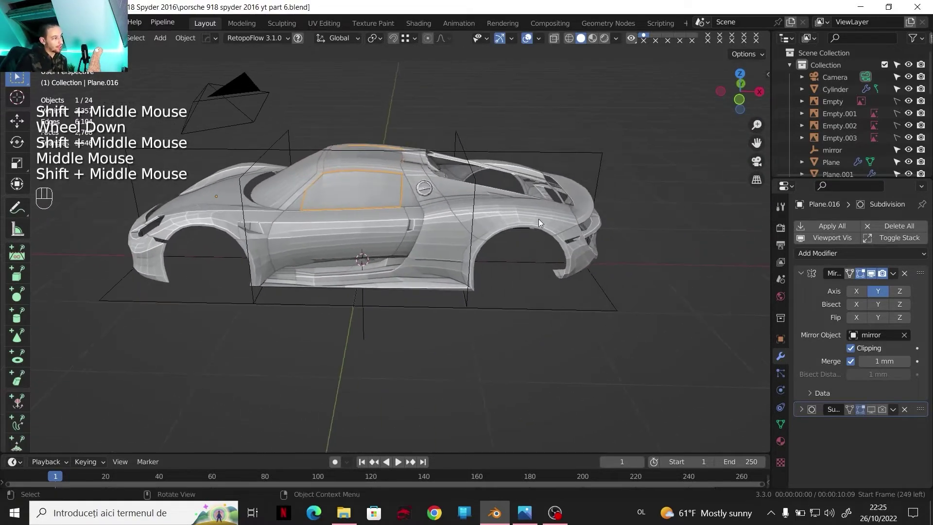
pyautogui.moveTo(539, 218); pyautogui.dragTo(325, 253, button='middle')
pyautogui.scroll(3, 388, 268)
pyautogui.scroll(2, 331, 294)
pyautogui.moveTo(326, 252); pyautogui.dragTo(319, 224, button='middle')
pyautogui.scroll(-1, 320, 224)
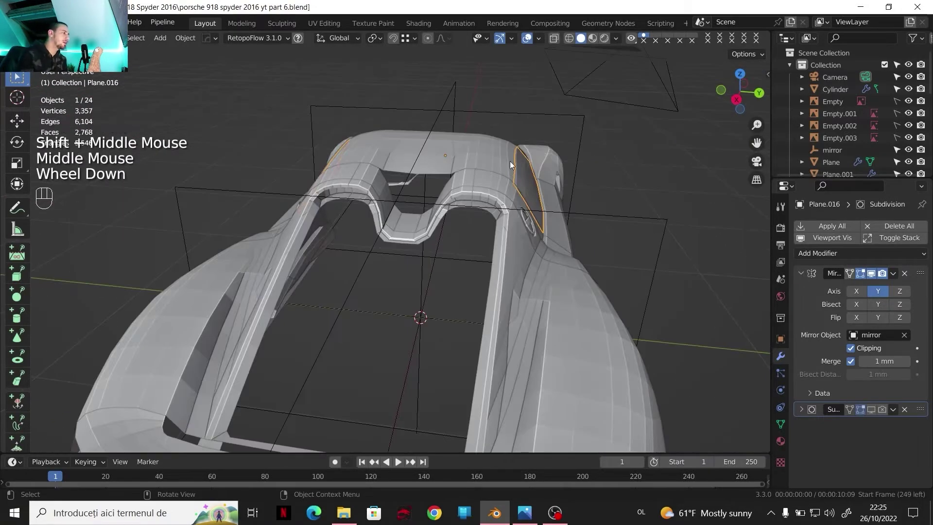
# Examine the rear of the body against the blueprints in the rear and top orthographic views.
pyautogui.click(738, 99)
pyautogui.scroll(2, 462, 137)
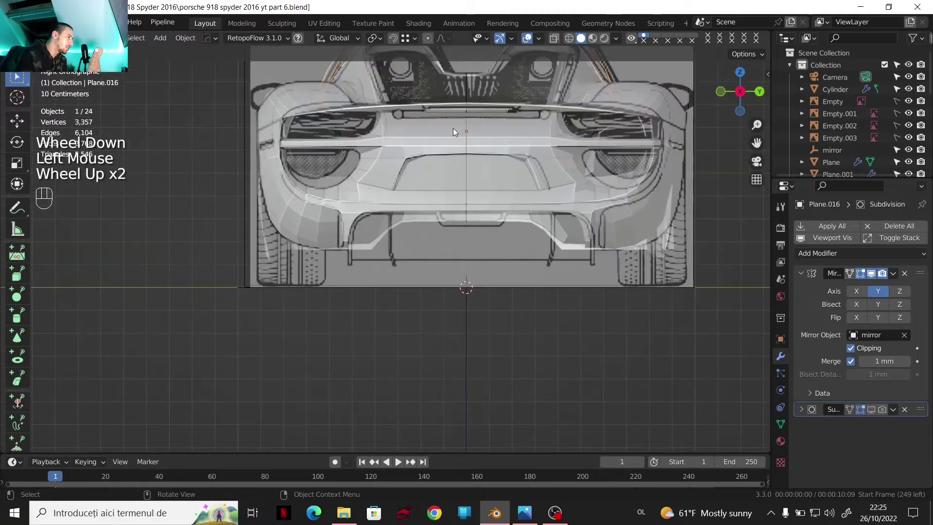
pyautogui.keyDown('shift'); pyautogui.moveTo(453, 127); pyautogui.dragTo(416, 249, button='middle'); pyautogui.keyUp('shift')
pyautogui.click(741, 72)
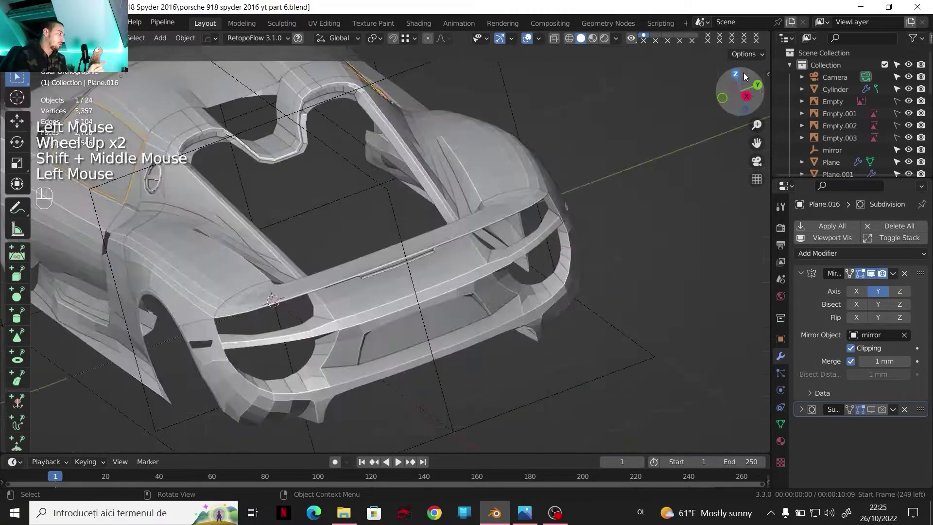
pyautogui.keyDown('shift'); pyautogui.moveTo(308, 270); pyautogui.dragTo(450, 292, button='middle'); pyautogui.keyUp('shift')
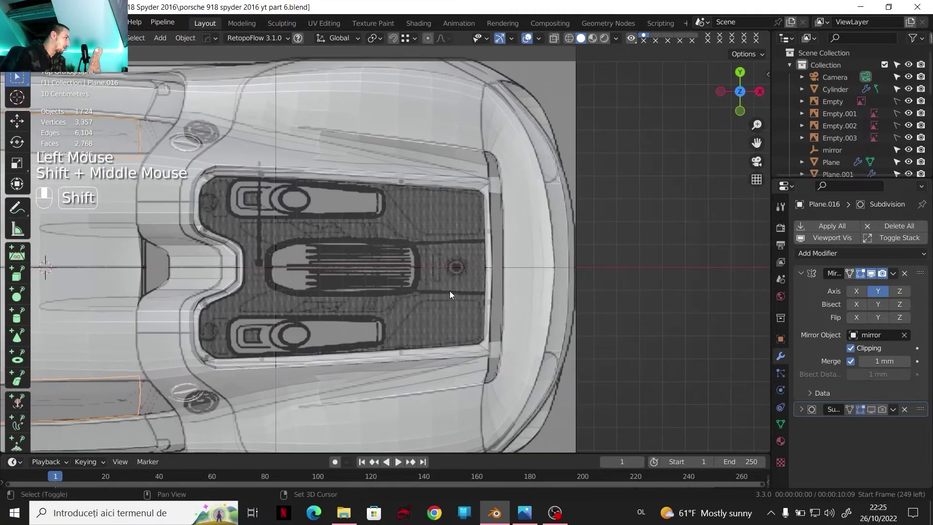
pyautogui.scroll(3, 322, 280)
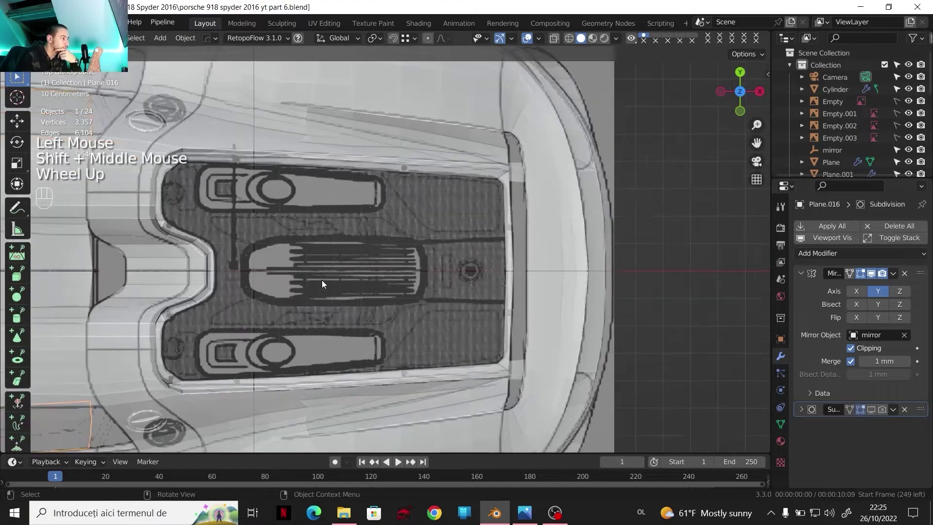
# Switch to Photos and study the engine cover and rear deck in the car's reference pictures.
pyautogui.click(525, 513)
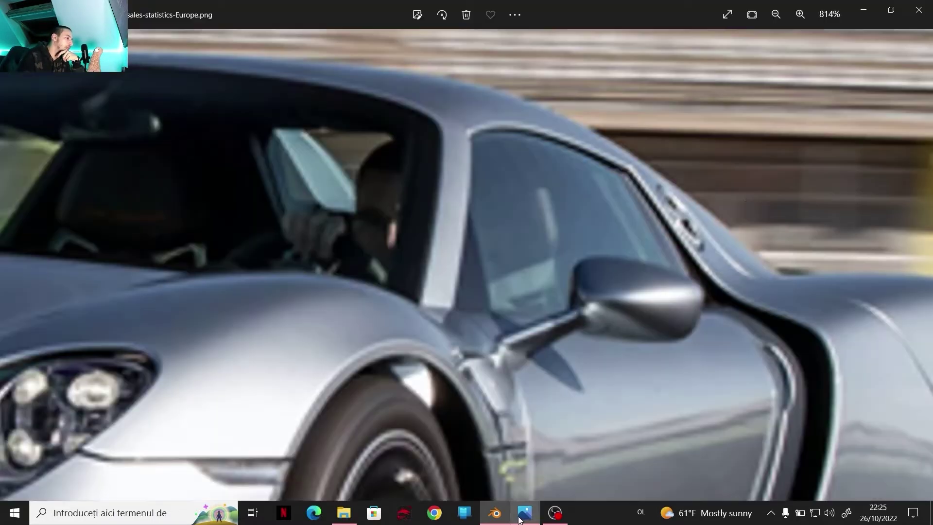
pyautogui.click(913, 262)
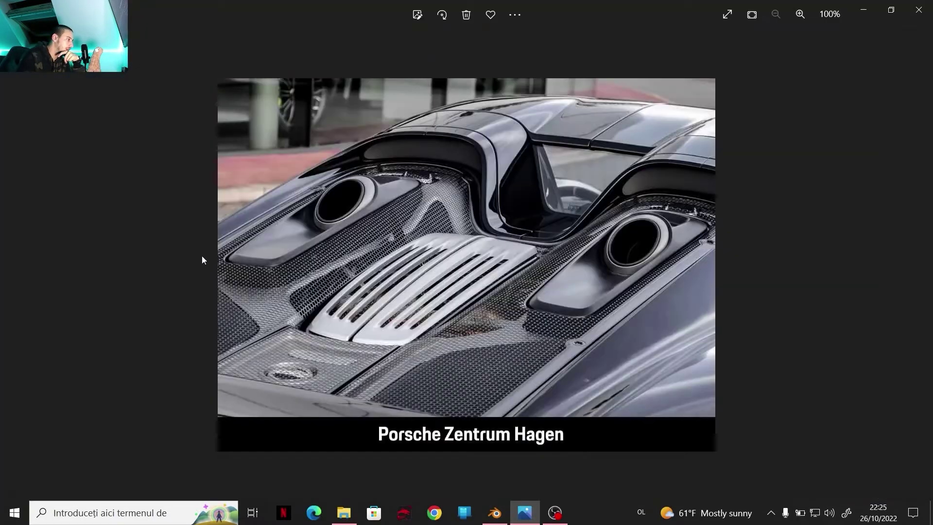
pyautogui.click(14, 265)
pyautogui.scroll(5, 471, 223)
pyautogui.moveTo(472, 225); pyautogui.dragTo(475, 339)
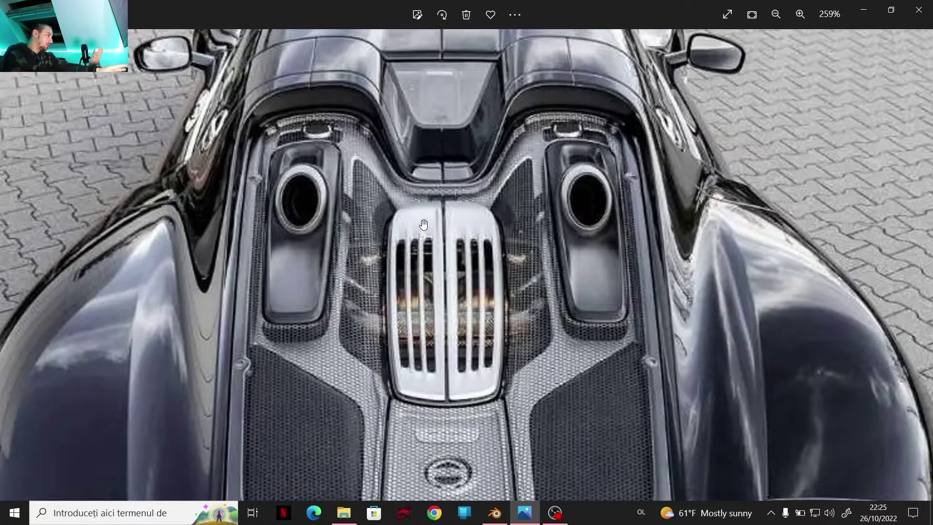
pyautogui.scroll(-2, 373, 228)
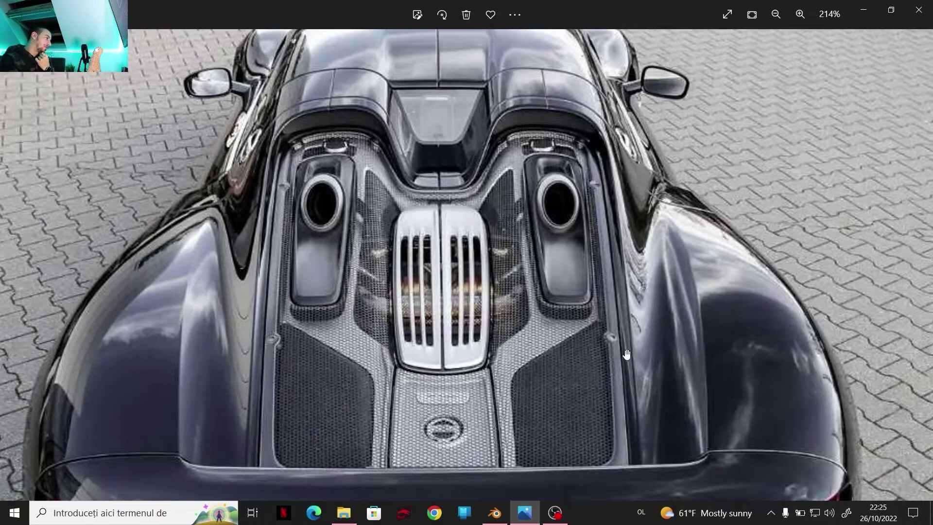
# Return to Blender and open the front bumper's mesh for editing.
pyautogui.click(495, 513)
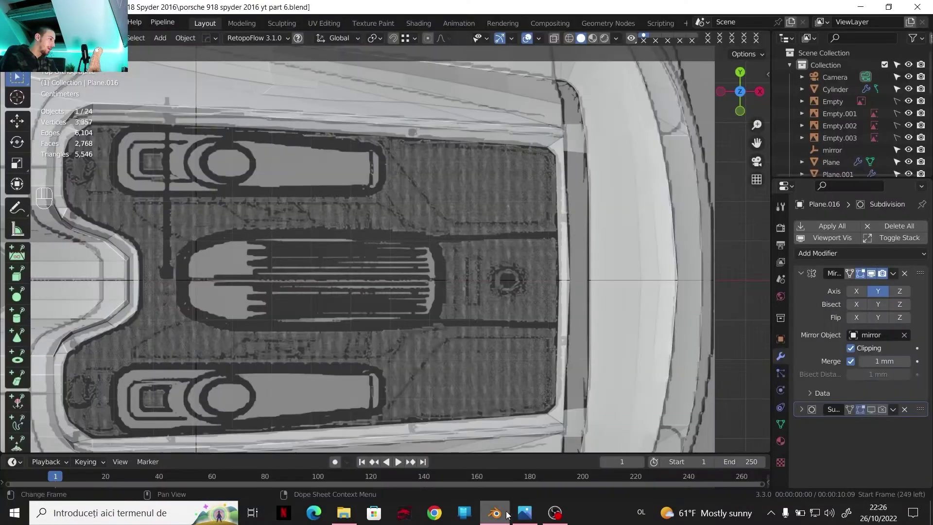
pyautogui.scroll(-5, 421, 197)
pyautogui.scroll(-2, 422, 197)
pyautogui.moveTo(430, 268); pyautogui.dragTo(406, 178, button='middle')
pyautogui.moveTo(406, 178); pyautogui.dragTo(481, 272, button='middle')
pyautogui.scroll(2, 576, 258)
pyautogui.moveTo(481, 272); pyautogui.dragTo(377, 286, button='middle')
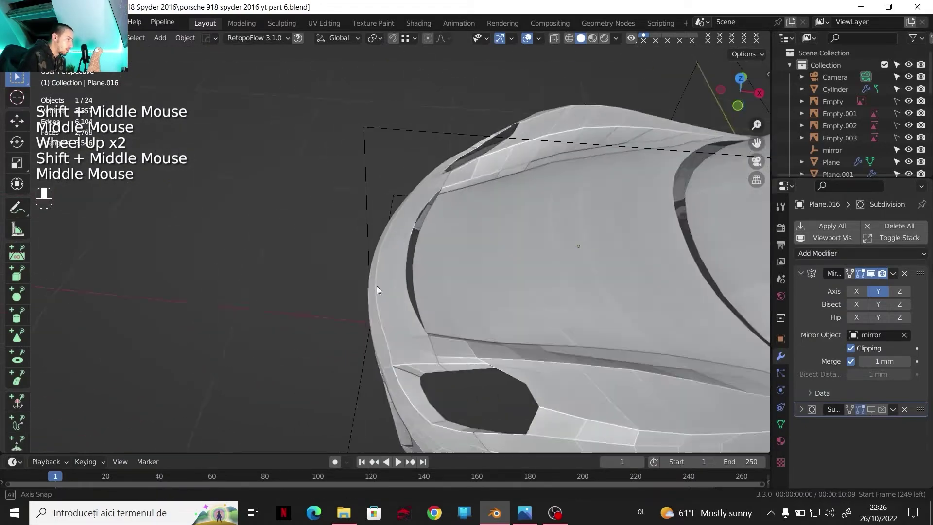
pyautogui.scroll(2, 419, 273)
pyautogui.moveTo(437, 270)
pyautogui.keyDown('shift'); pyautogui.mouseDown(button='middle')
pyautogui.moveTo(445, 251)
pyautogui.moveTo(433, 272)
pyautogui.mouseUp(button='middle'); pyautogui.keyUp('shift')
pyautogui.click(423, 281)
pyautogui.press('Tab')
# Select the front bumper's edge path along the hood gap and extrude it along Z.
pyautogui.keyDown('shift'); pyautogui.moveTo(424, 281); pyautogui.dragTo(413, 297, button='middle'); pyautogui.keyUp('shift')
pyautogui.moveTo(413, 296); pyautogui.dragTo(335, 345, button='middle')
pyautogui.scroll(1, 373, 329)
pyautogui.keyDown('shift'); pyautogui.moveTo(336, 345); pyautogui.dragTo(286, 364, button='middle'); pyautogui.keyUp('shift')
pyautogui.scroll(1, 286, 364)
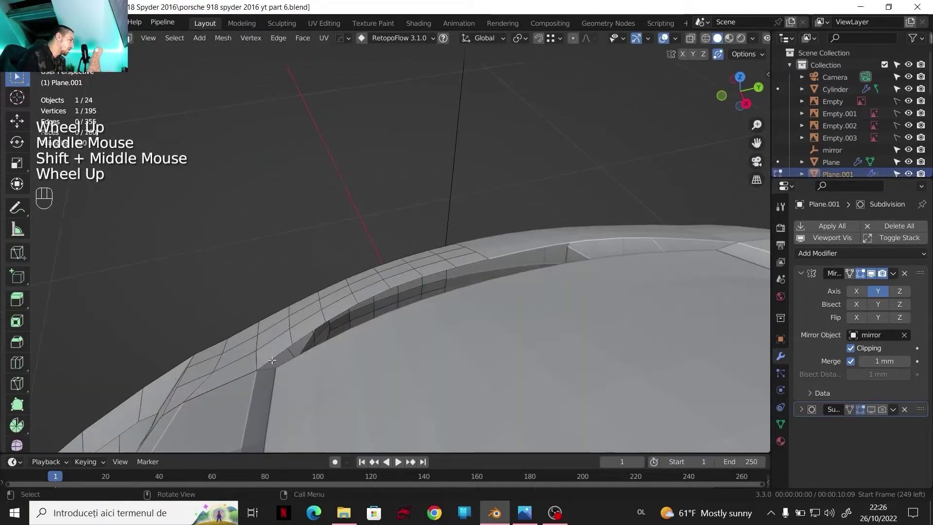
pyautogui.keyDown('shift'); pyautogui.click(272, 360); pyautogui.keyUp('shift')
pyautogui.keyDown('ctrl'); pyautogui.click(333, 343); pyautogui.keyUp('ctrl')
pyautogui.keyDown('shift'); pyautogui.moveTo(333, 343); pyautogui.dragTo(398, 321, button='middle'); pyautogui.keyUp('shift')
pyautogui.moveTo(399, 321); pyautogui.dragTo(482, 297, button='middle')
pyautogui.scroll(1, 482, 297)
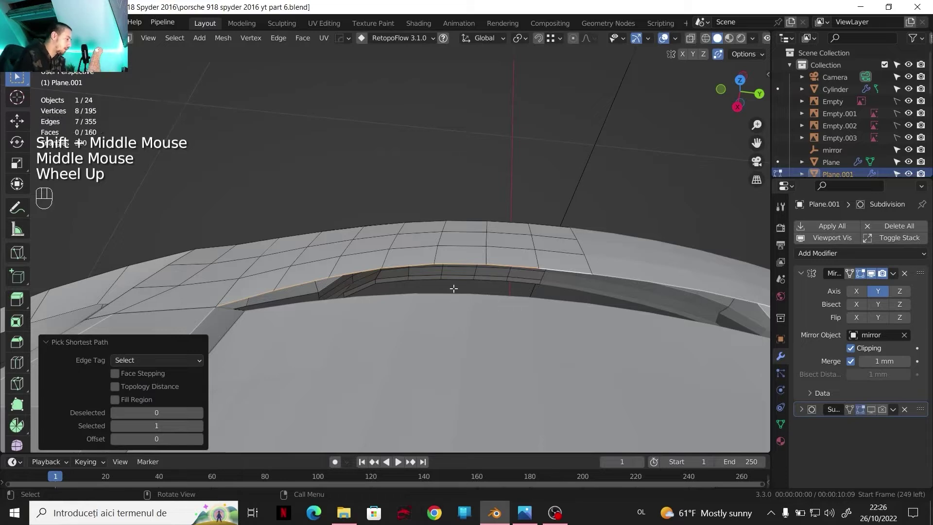
pyautogui.press('e')
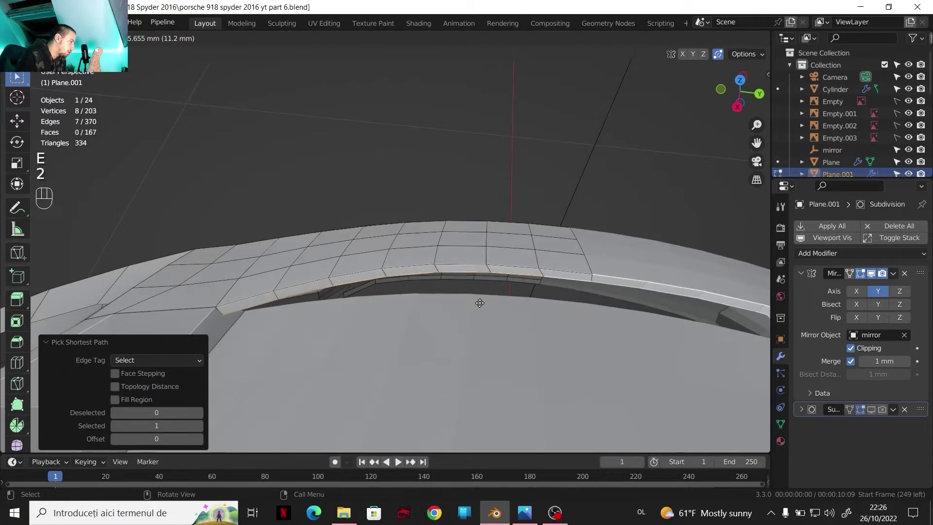
pyautogui.press('z')
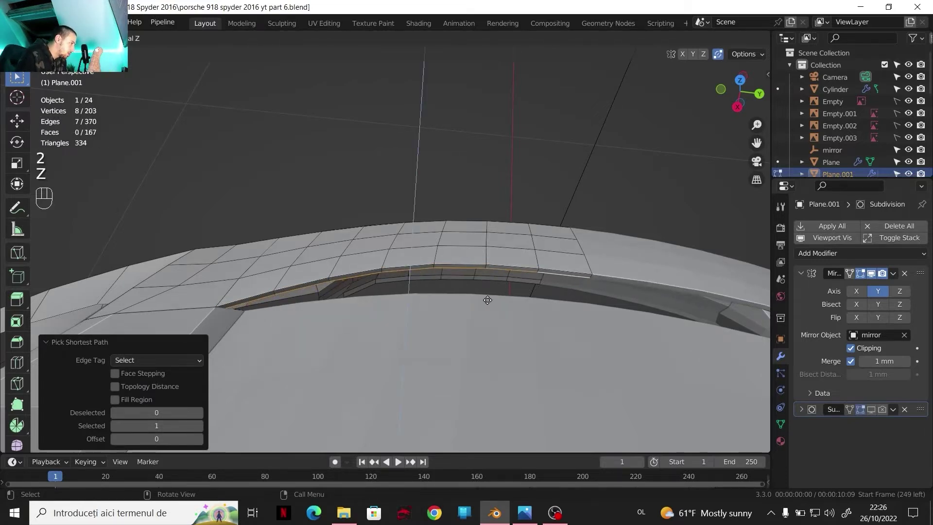
pyautogui.click(487, 300)
# Turn on vertex snapping and snap the extruded strip's outermost vertex to the hood's front corner.
pyautogui.keyDown('shift'); pyautogui.moveTo(488, 300); pyautogui.dragTo(384, 229, button='middle'); pyautogui.keyUp('shift')
pyautogui.click(539, 39)
pyautogui.moveTo(527, 359); pyautogui.dragTo(505, 335, button='middle')
pyautogui.press('1')
pyautogui.moveTo(505, 335); pyautogui.dragTo(498, 324, button='middle')
pyautogui.scroll(3, 496, 318)
pyautogui.keyDown('shift'); pyautogui.moveTo(487, 308); pyautogui.dragTo(427, 285, button='middle'); pyautogui.keyUp('shift')
pyautogui.click(409, 234)
pyautogui.press('g')
pyautogui.click(428, 363)
# Snap the strip's second and third vertices from the outer end to the matching hood edge vertices.
pyautogui.moveTo(428, 364); pyautogui.dragTo(391, 340, button='middle')
pyautogui.scroll(-4, 412, 305)
pyautogui.scroll(-1, 412, 305)
pyautogui.moveTo(412, 305); pyautogui.dragTo(433, 278, button='middle')
pyautogui.scroll(1, 435, 277)
pyautogui.click(409, 252)
pyautogui.press('g')
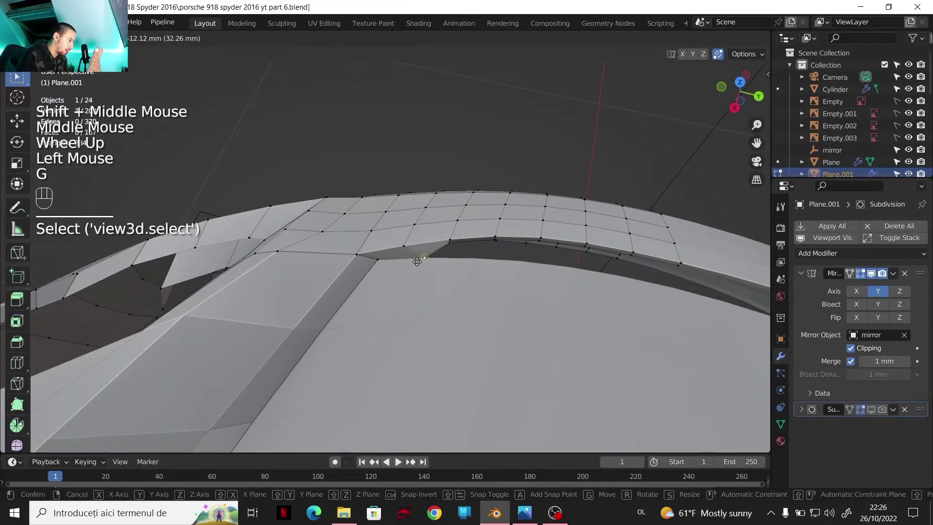
pyautogui.click(423, 263)
pyautogui.click(449, 246)
pyautogui.press('g')
pyautogui.click(471, 260)
# Snap the strip's fourth vertex and its centreline vertex onto the hood's front edge.
pyautogui.click(495, 242)
pyautogui.moveTo(494, 242); pyautogui.dragTo(493, 247, button='middle')
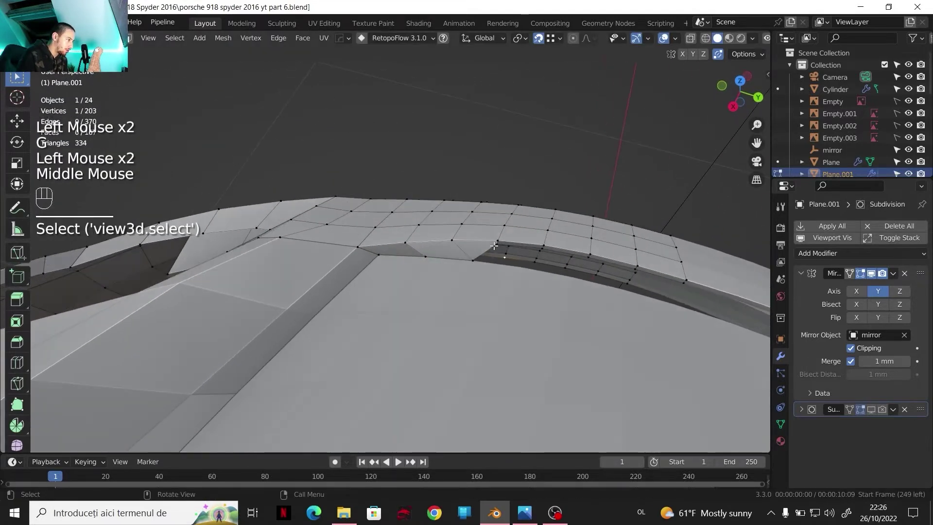
pyautogui.press('g')
pyautogui.click(515, 259)
pyautogui.click(683, 281)
pyautogui.click(432, 245)
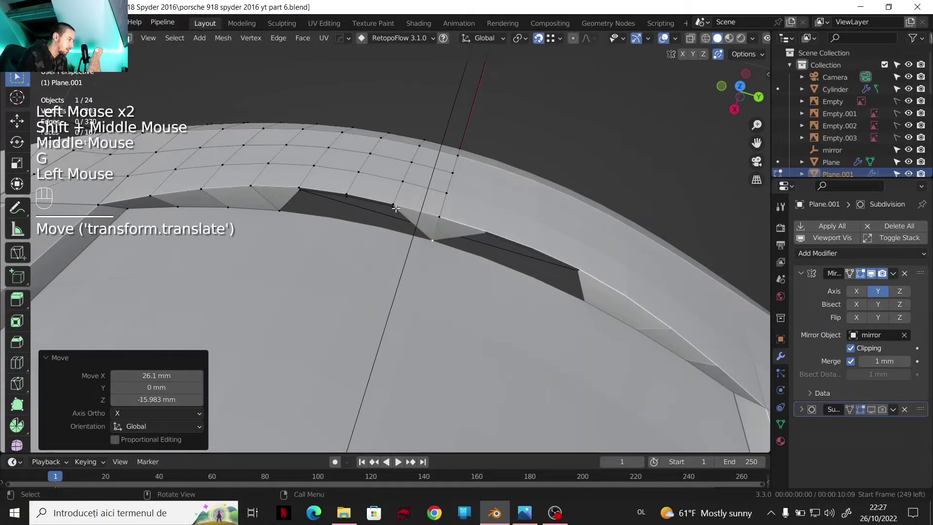
# Snap the two strip vertices nearest the centreline vertex onto the hood's front edge.
pyautogui.click(396, 208)
pyautogui.moveTo(395, 208); pyautogui.dragTo(401, 200, button='middle')
pyautogui.press('g')
pyautogui.click(387, 235)
pyautogui.click(347, 203)
pyautogui.press('g')
pyautogui.click(332, 226)
# Set snapping to Edge and move the strip's last loose vertex onto the hood's front edge.
pyautogui.keyDown('shift'); pyautogui.moveTo(333, 225); pyautogui.dragTo(342, 230, button='middle'); pyautogui.keyUp('shift')
pyautogui.moveTo(342, 229); pyautogui.dragTo(362, 224, button='middle')
pyautogui.keyDown('shift'); pyautogui.moveTo(362, 224); pyautogui.dragTo(376, 230, button='middle'); pyautogui.keyUp('shift')
pyautogui.click(375, 230)
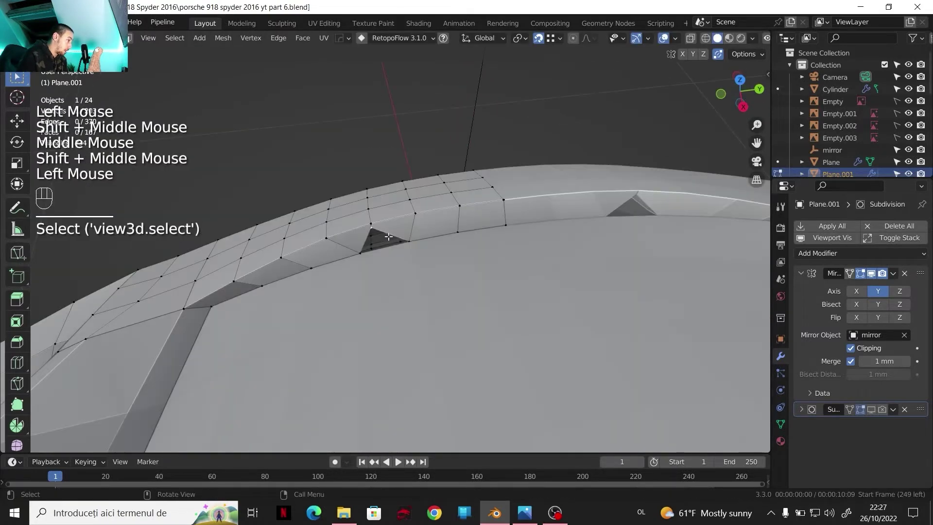
pyautogui.click(439, 215)
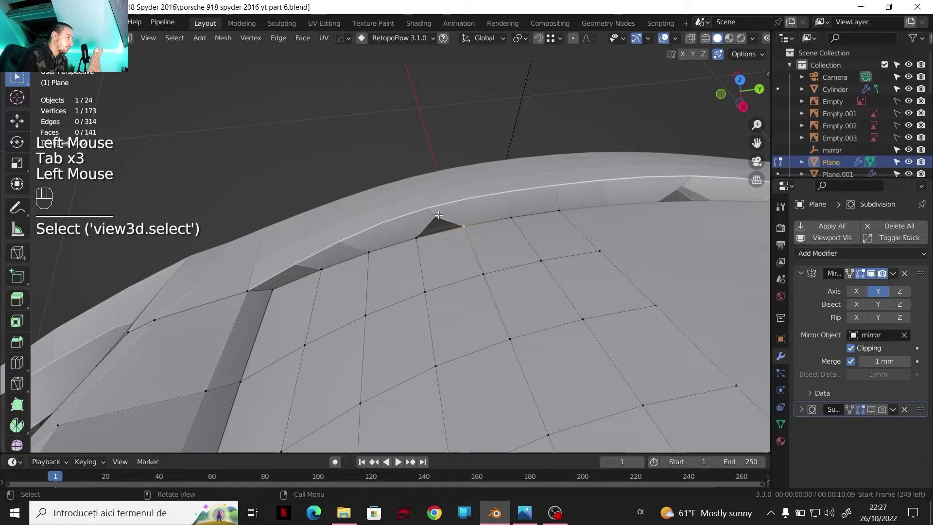
pyautogui.press('Tab')
pyautogui.click(438, 215)
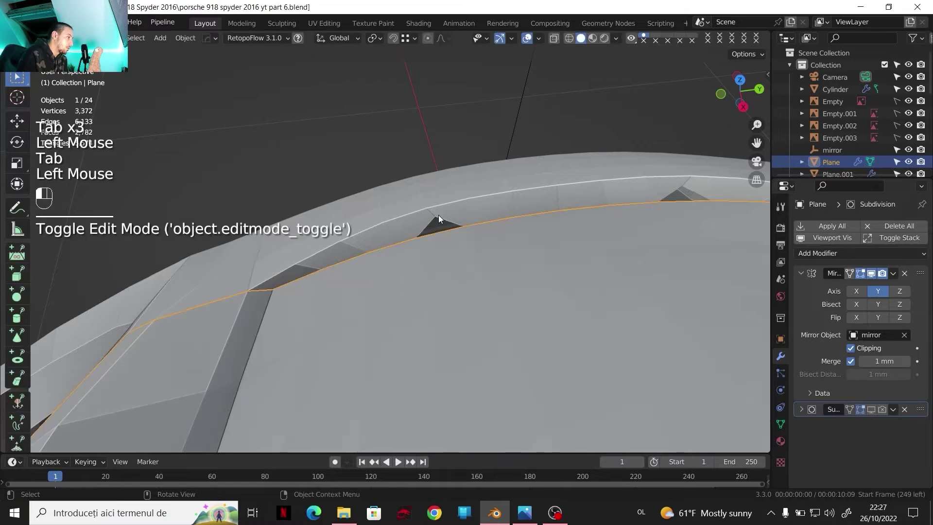
pyautogui.press('Tab')
pyautogui.click(539, 38)
pyautogui.click(553, 38)
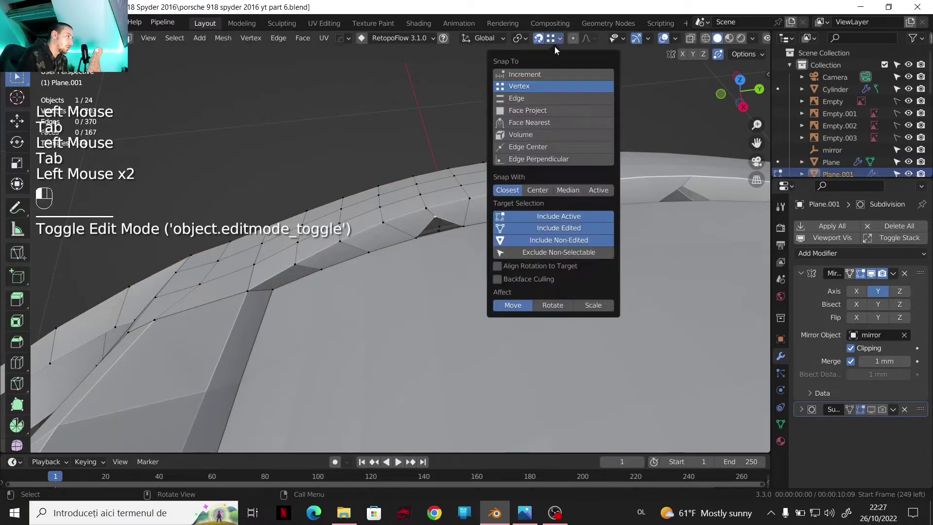
pyautogui.press('g')
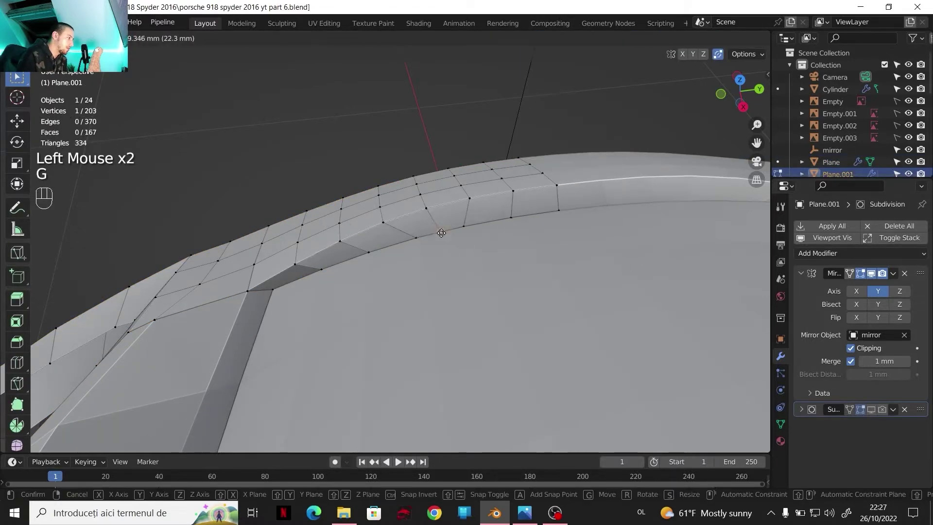
pyautogui.click(441, 233)
# Examine the seam between the front bumper and the hood from farther away.
pyautogui.scroll(-3, 467, 228)
pyautogui.press('Tab')
pyautogui.moveTo(467, 228); pyautogui.dragTo(433, 270, button='middle')
pyautogui.press('Tab')
pyautogui.moveTo(345, 253)
pyautogui.mouseDown(button='middle')
pyautogui.moveTo(419, 229)
pyautogui.moveTo(360, 255)
pyautogui.mouseUp(button='middle')
pyautogui.press('Tab')
pyautogui.scroll(-1, 418, 227)
pyautogui.scroll(-1, 419, 226)
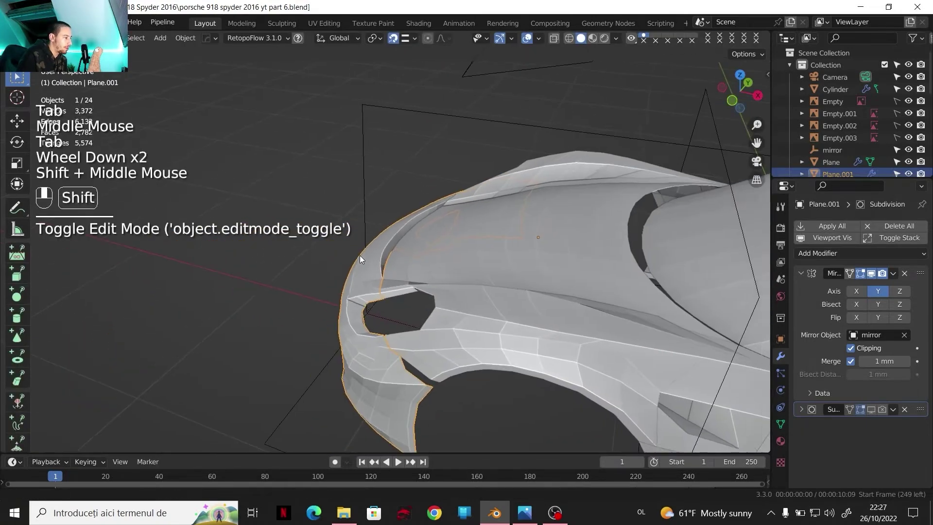
# Duplicate the windshield mesh's front boundary edges in place and separate them into their own object.
pyautogui.scroll(-1, 359, 256)
pyautogui.keyDown('shift'); pyautogui.moveTo(569, 250); pyautogui.dragTo(486, 255, button='middle'); pyautogui.keyUp('shift')
pyautogui.moveTo(486, 256); pyautogui.dragTo(423, 268, button='middle')
pyautogui.scroll(2, 419, 267)
pyautogui.keyDown('shift'); pyautogui.scroll(-1, 423, 268); pyautogui.keyUp('shift')
pyautogui.click(427, 267)
pyautogui.moveTo(423, 268)
pyautogui.keyDown('shift'); pyautogui.mouseDown(button='middle')
pyautogui.moveTo(419, 254)
pyautogui.moveTo(373, 256)
pyautogui.moveTo(404, 267)
pyautogui.mouseUp(button='middle'); pyautogui.keyUp('shift')
pyautogui.scroll(-2, 416, 279)
pyautogui.press('Tab')
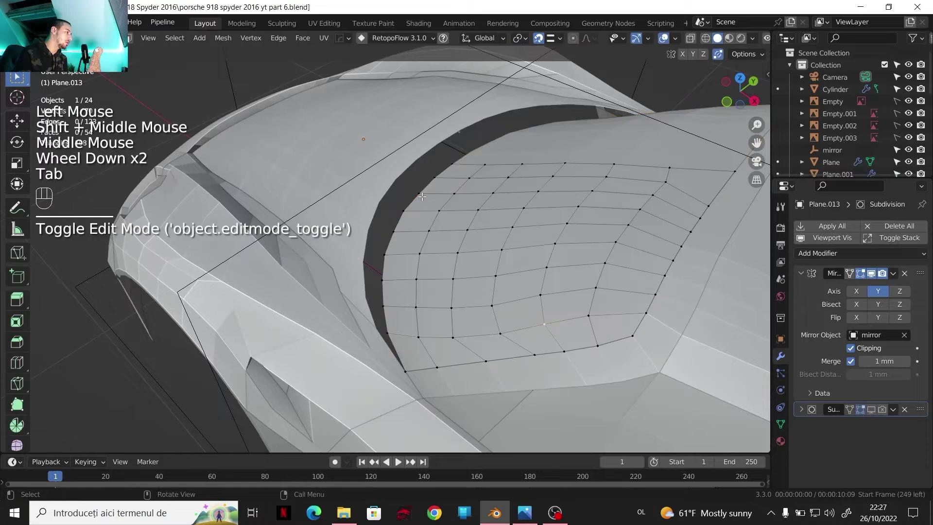
pyautogui.press('2')
pyautogui.click(384, 329)
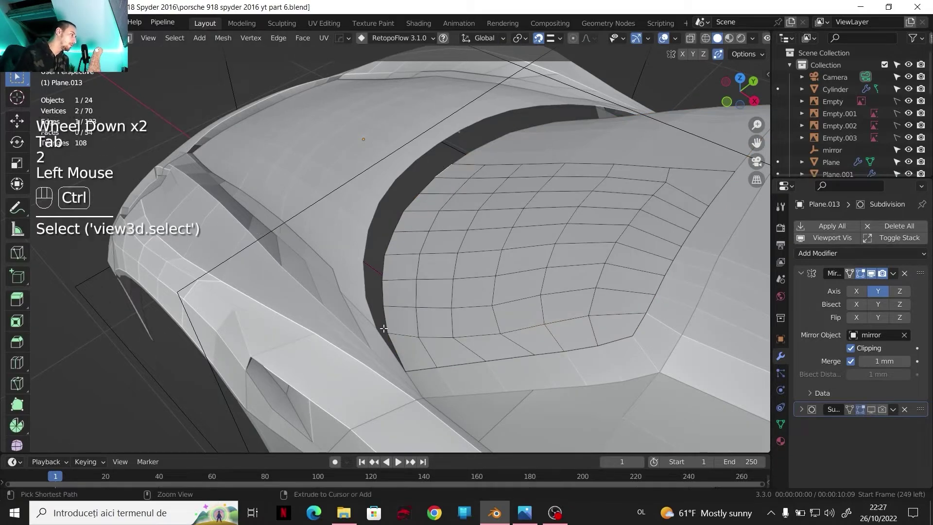
pyautogui.keyDown('ctrl'); pyautogui.click(395, 341); pyautogui.keyUp('ctrl')
pyautogui.moveTo(394, 340); pyautogui.dragTo(409, 325, button='middle')
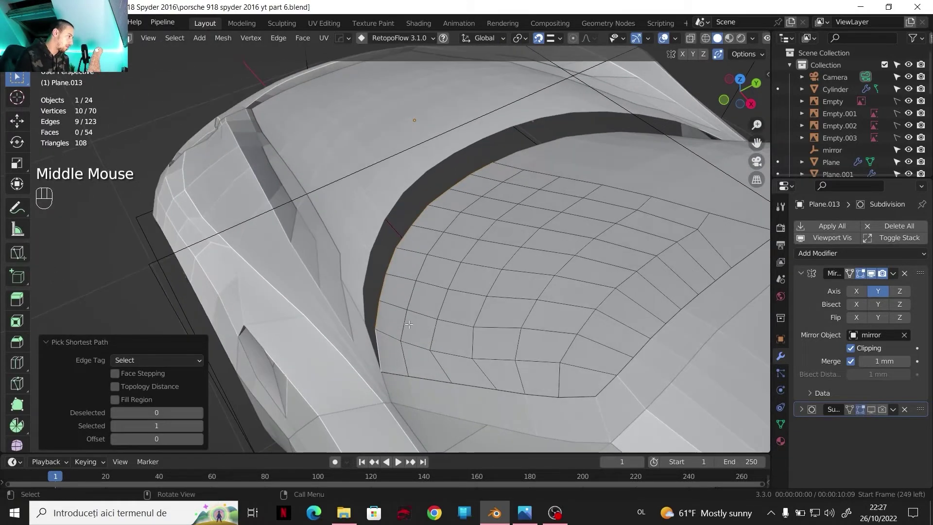
pyautogui.scroll(1, 410, 324)
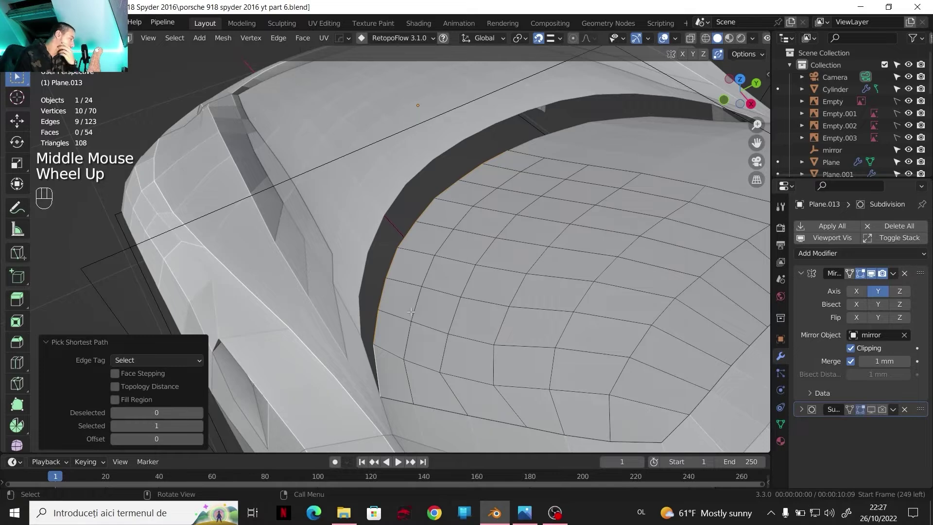
pyautogui.hotkey('shift', 'd')
pyautogui.rightClick(409, 275)
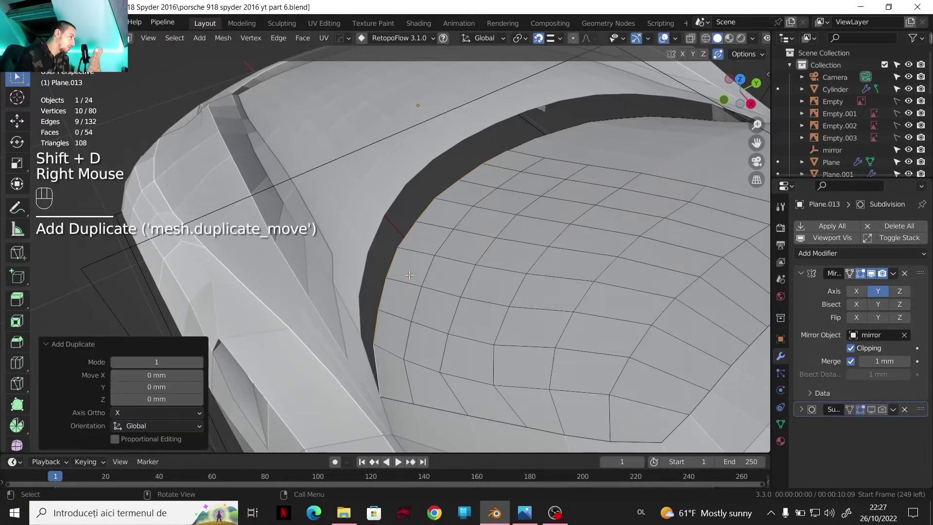
pyautogui.press('p')
pyautogui.click(408, 270)
pyautogui.press('Tab')
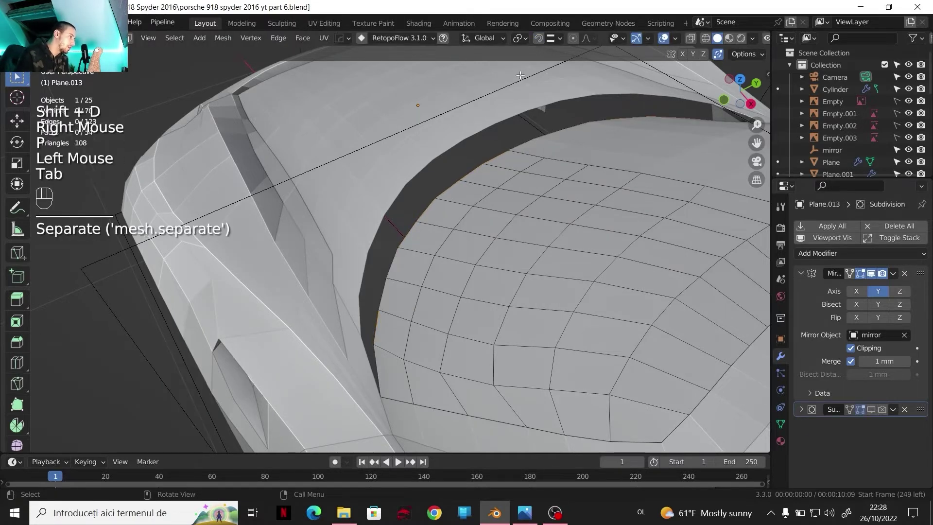
# Extrude all edges of the separated windshield strip upward along Z by about 58 mm.
pyautogui.click(399, 270)
pyautogui.press('Tab')
pyautogui.press('a')
pyautogui.press('e')
pyautogui.press('z')
pyautogui.click(440, 258)
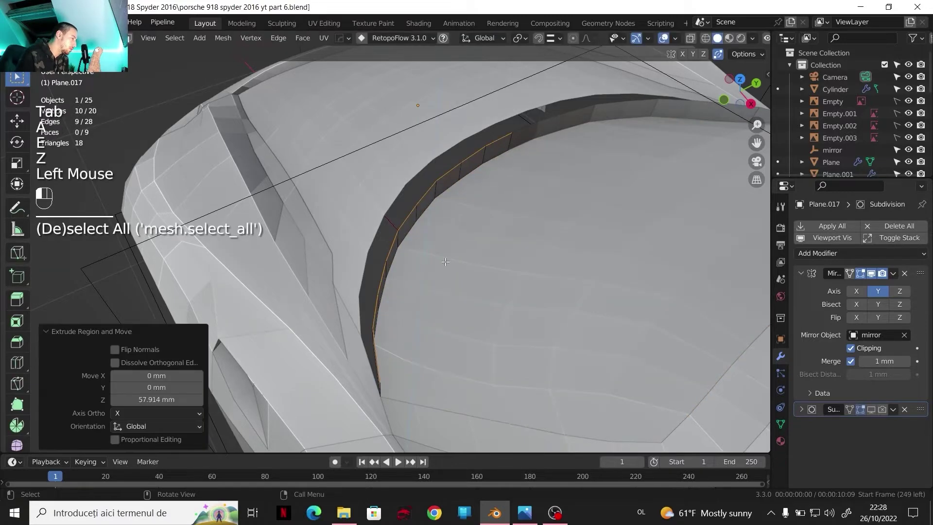
pyautogui.moveTo(439, 259); pyautogui.dragTo(469, 257, button='middle')
# Turn on snapping and move the strip's extruded vertex row about -177 mm in X and -20.6 mm in Z, toward the hood's rear edge.
pyautogui.press('1')
pyautogui.scroll(1, 454, 269)
pyautogui.scroll(1, 469, 257)
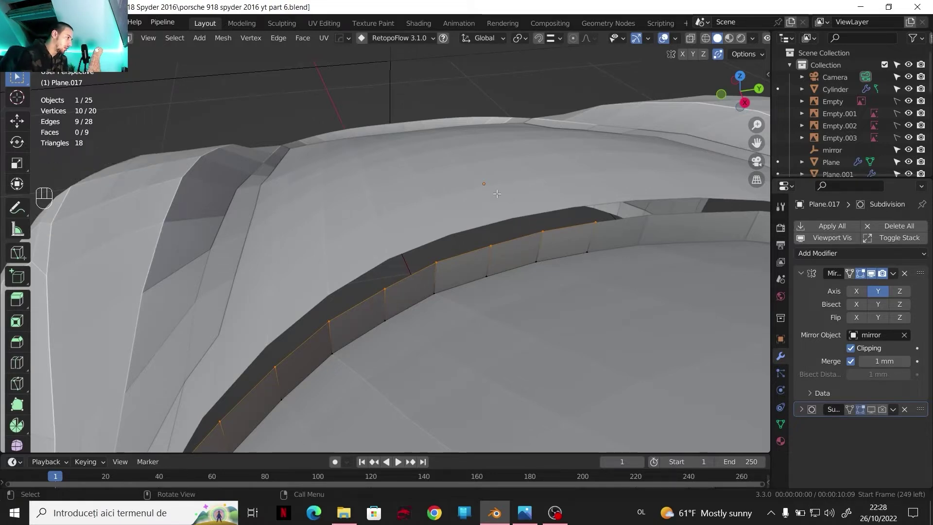
pyautogui.scroll(2, 497, 193)
pyautogui.keyDown('shift'); pyautogui.moveTo(496, 193); pyautogui.dragTo(468, 193, button='middle'); pyautogui.keyUp('shift')
pyautogui.hotkey('shift', 'Tab')
pyautogui.press('g')
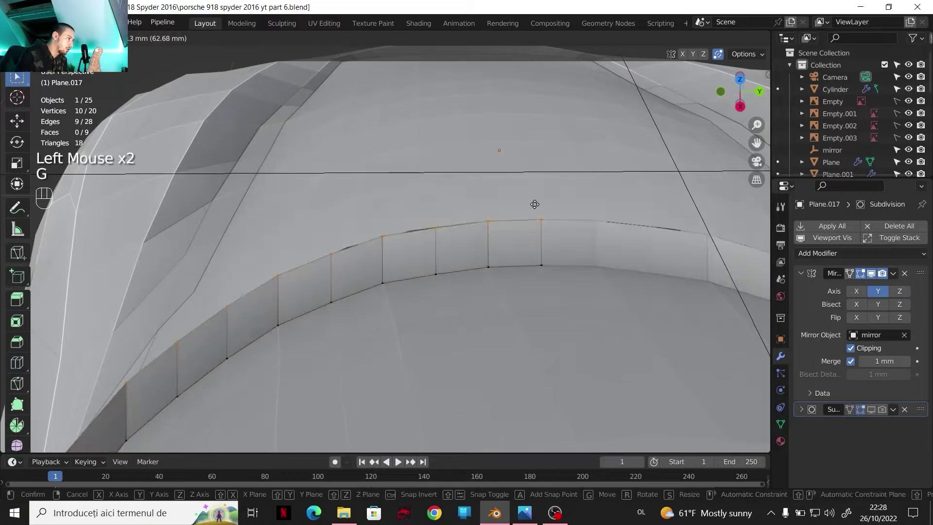
pyautogui.click(530, 188)
pyautogui.scroll(-2, 530, 188)
pyautogui.keyDown('shift'); pyautogui.moveTo(531, 187); pyautogui.dragTo(540, 146, button='middle'); pyautogui.keyUp('shift')
pyautogui.scroll(1, 540, 146)
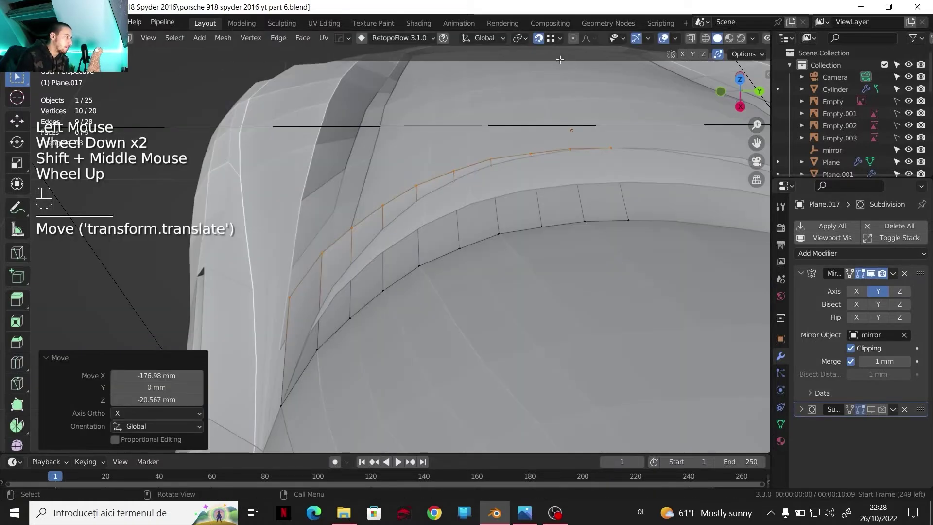
# Set snapping to Edge and move the strip's extruded vertices individually onto the hood's rear edge, checking the fit in X-ray.
pyautogui.click(549, 100)
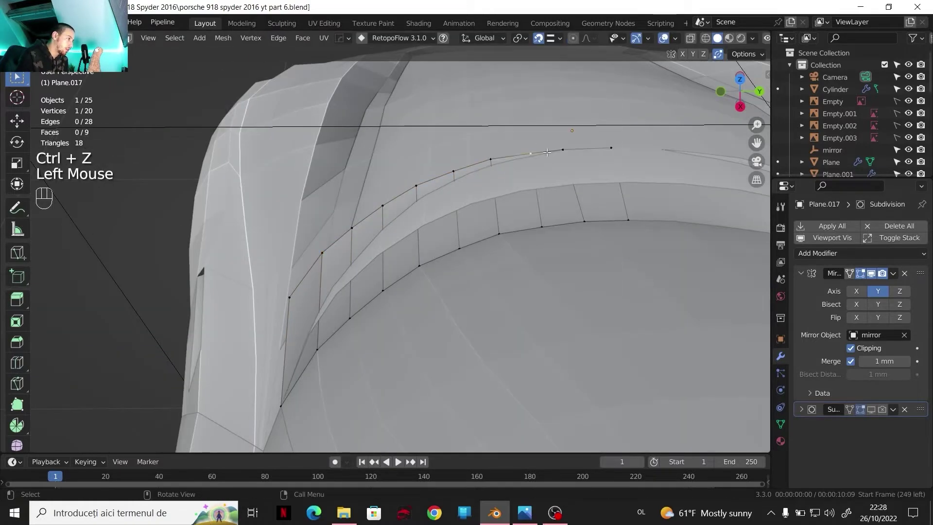
pyautogui.click(566, 150)
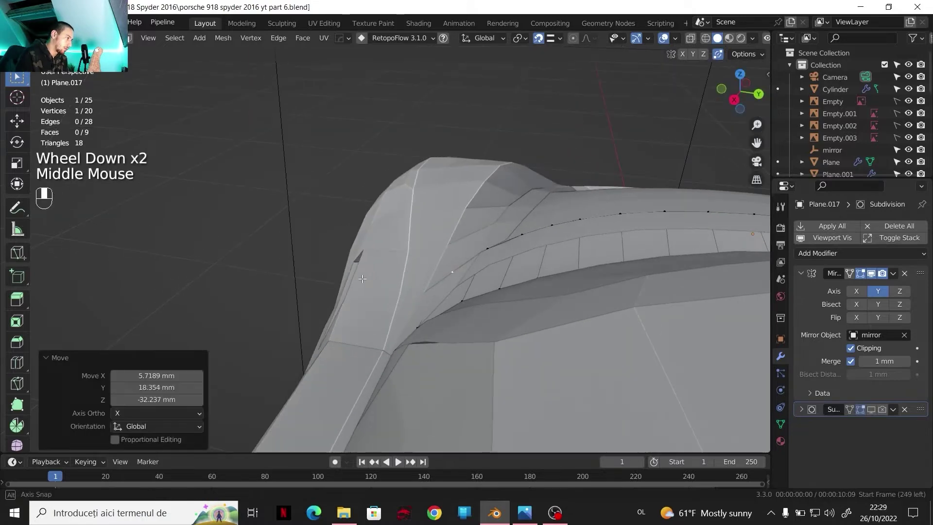
pyautogui.moveTo(525, 204); pyautogui.dragTo(537, 193, button='middle')
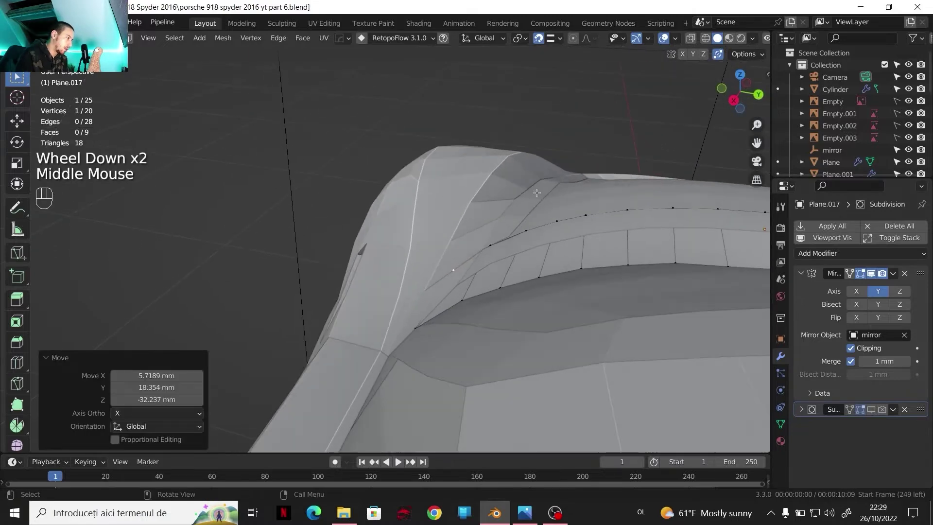
pyautogui.click(691, 38)
pyautogui.moveTo(687, 46); pyautogui.dragTo(594, 45, button='middle')
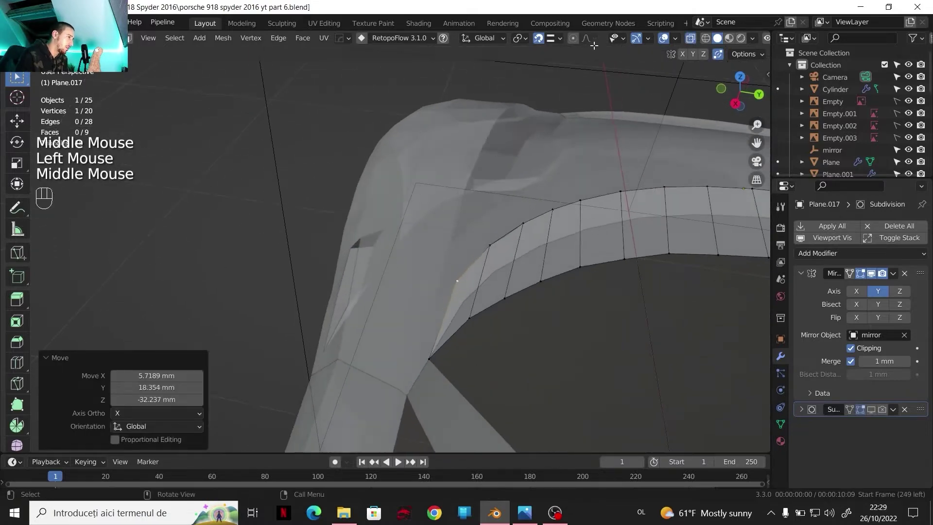
# Turn off snapping and shift the strip's whole hood-side vertex row along X, finishing with a move of about 21 mm.
pyautogui.click(538, 38)
pyautogui.keyDown('ctrl'); pyautogui.click(607, 198); pyautogui.keyUp('ctrl')
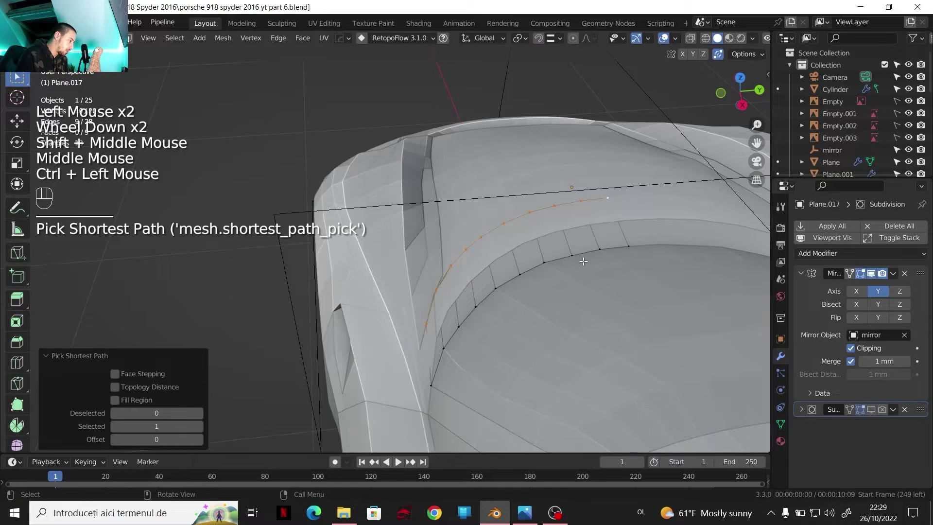
pyautogui.press('g')
pyautogui.press('x')
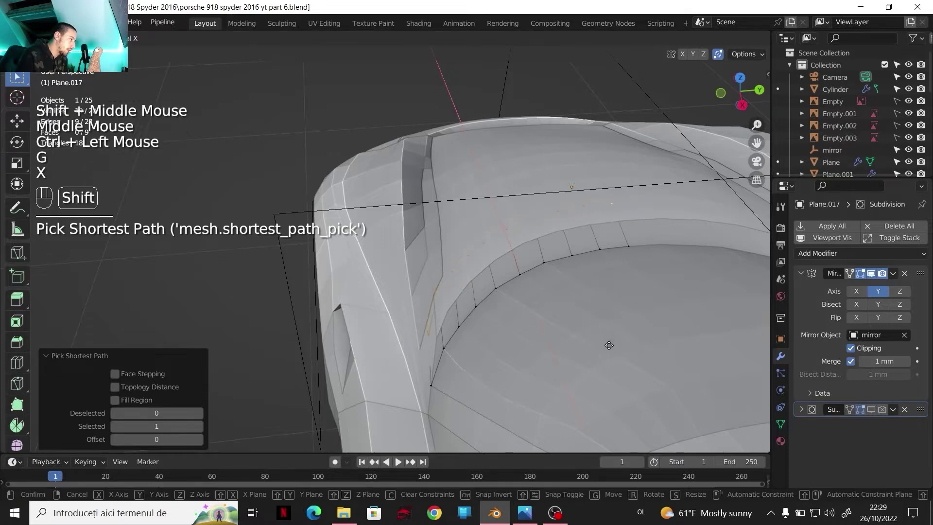
pyautogui.keyDown('shift'); pyautogui.click(611, 357); pyautogui.keyUp('shift')
pyautogui.moveTo(611, 357); pyautogui.dragTo(428, 234, button='middle')
pyautogui.scroll(4, 357, 224)
pyautogui.moveTo(427, 233); pyautogui.dragTo(495, 239, button='middle')
pyautogui.press('g')
pyautogui.press('x')
pyautogui.click(488, 240)
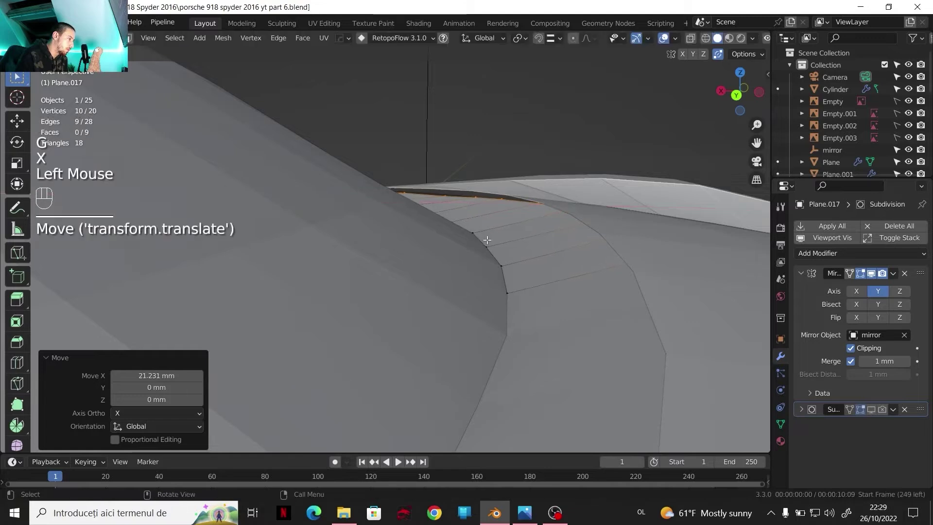
# Add a lengthwise loop cut along the strip between hood and windshield and lower it about 13.8 mm in Z.
pyautogui.hotkey('ctrl', 'r')
pyautogui.click(514, 237)
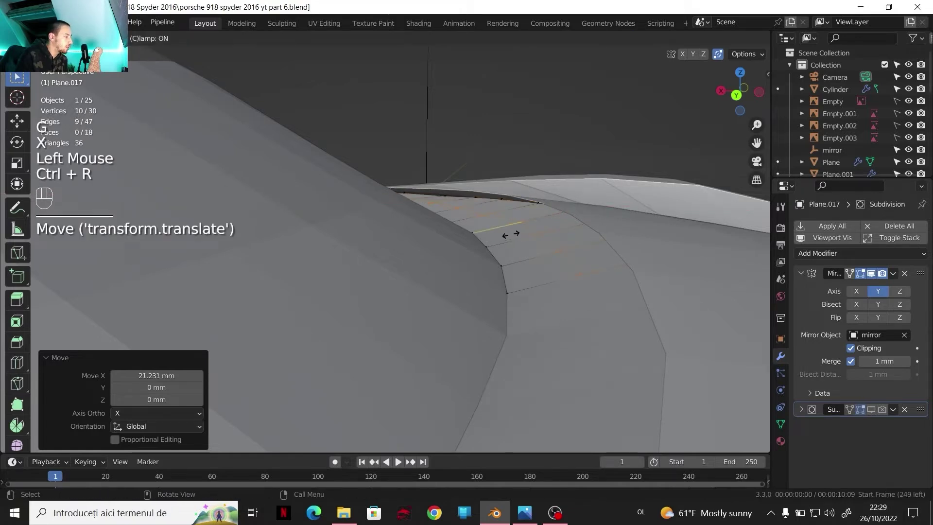
pyautogui.click(525, 233)
pyautogui.moveTo(525, 233); pyautogui.dragTo(565, 281, button='middle')
pyautogui.press('g')
pyautogui.press('z')
pyautogui.click(527, 236)
pyautogui.scroll(-1, 525, 256)
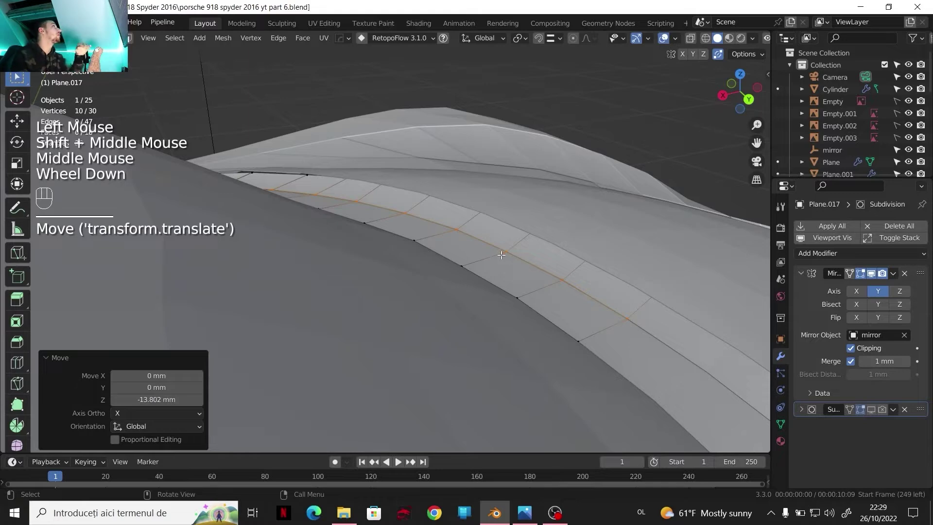
# Leave mesh editing and examine the recessed strip between the hood and windshield from several angles.
pyautogui.scroll(-1, 500, 269)
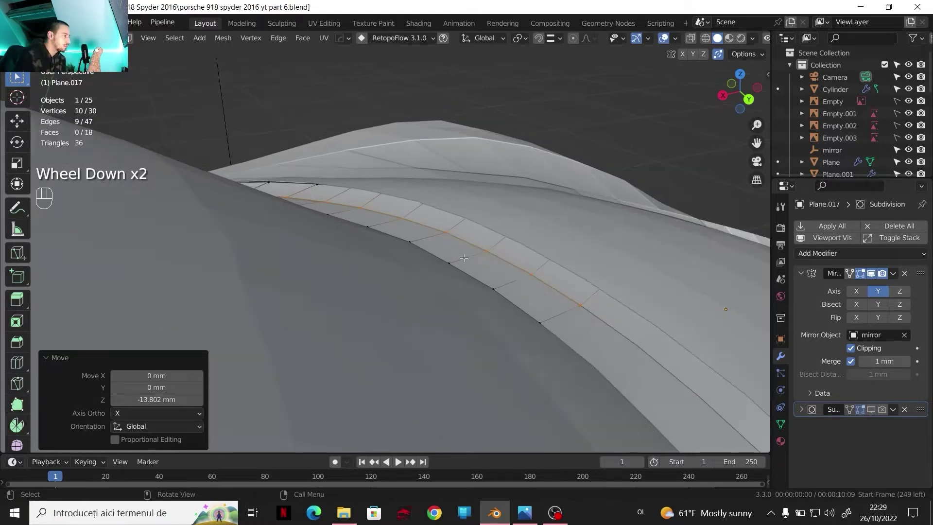
pyautogui.keyDown('shift'); pyautogui.moveTo(500, 268); pyautogui.dragTo(445, 284, button='middle'); pyautogui.keyUp('shift')
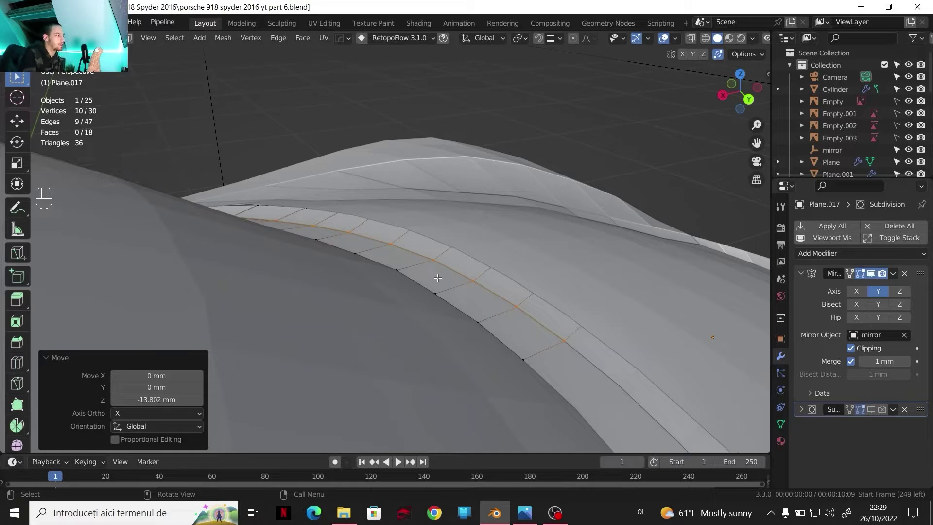
pyautogui.scroll(-2, 378, 265)
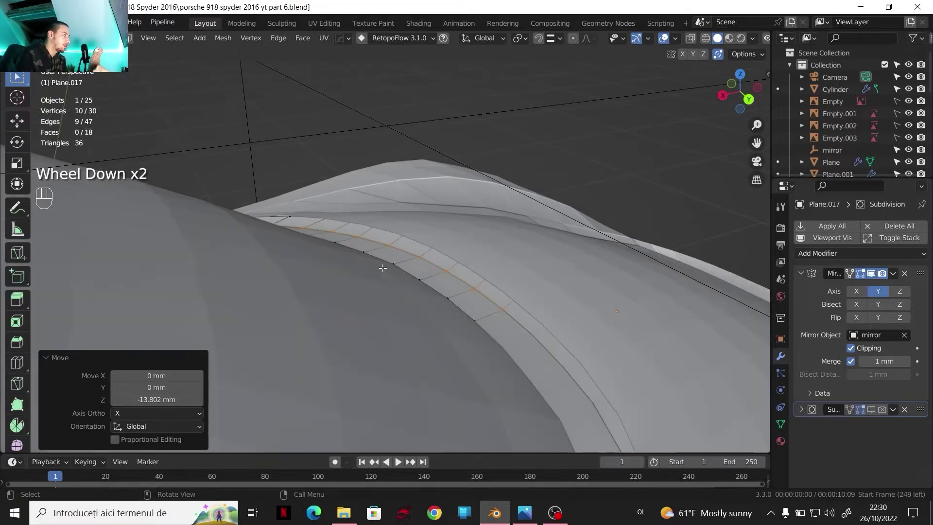
pyautogui.scroll(-2, 371, 260)
pyautogui.keyDown('shift'); pyautogui.moveTo(371, 260); pyautogui.dragTo(379, 258, button='middle'); pyautogui.keyUp('shift')
pyautogui.moveTo(379, 258); pyautogui.dragTo(435, 242, button='middle')
pyautogui.scroll(3, 435, 241)
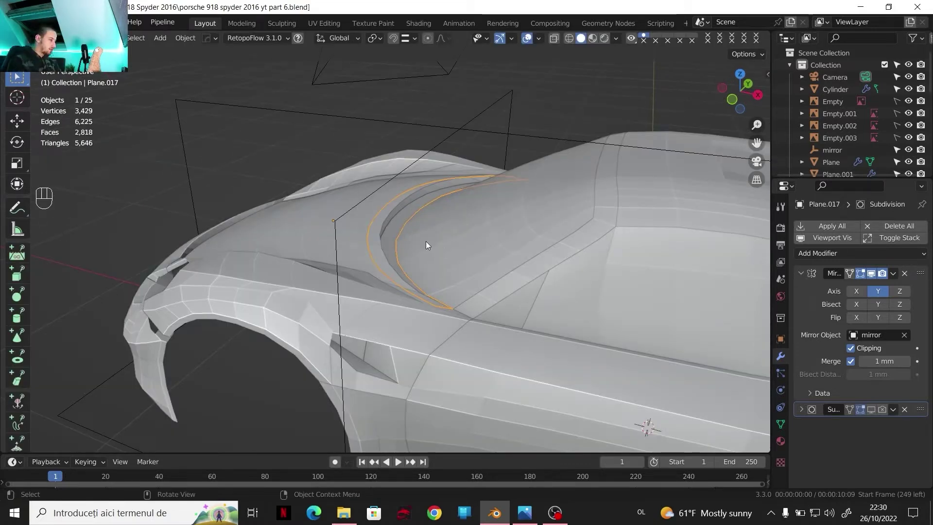
pyautogui.moveTo(389, 238); pyautogui.dragTo(360, 243, button='middle')
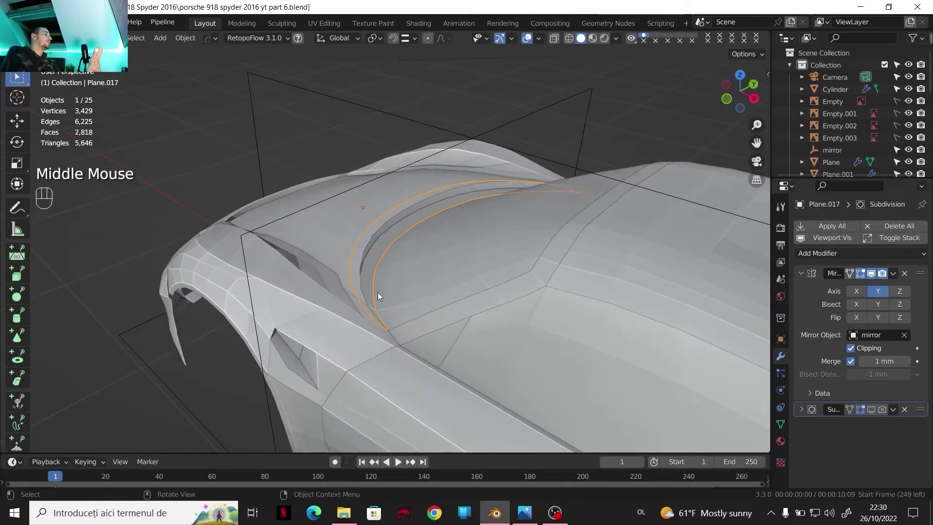
pyautogui.scroll(-2, 377, 284)
pyautogui.keyDown('shift'); pyautogui.moveTo(378, 285); pyautogui.dragTo(404, 234, button='middle'); pyautogui.keyUp('shift')
pyautogui.scroll(2, 363, 246)
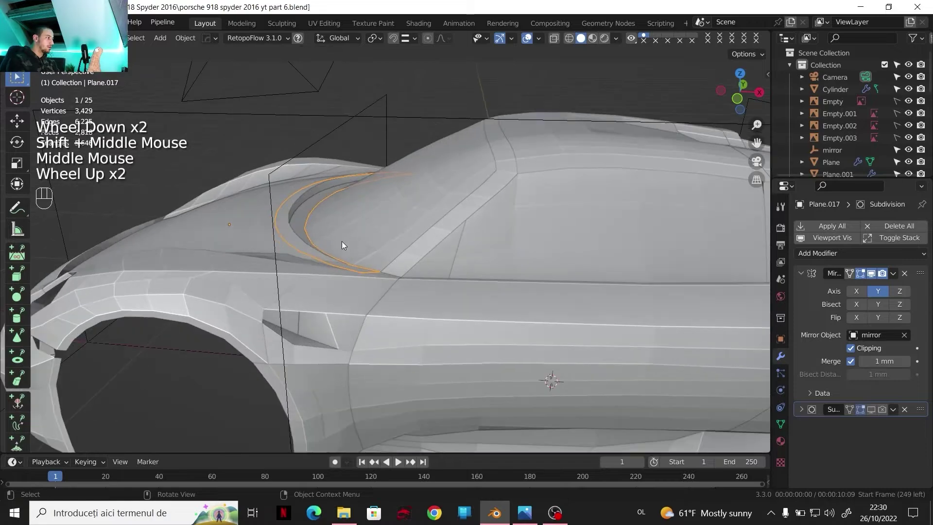
pyautogui.keyDown('shift'); pyautogui.moveTo(342, 241); pyautogui.dragTo(366, 236, button='middle'); pyautogui.keyUp('shift')
pyautogui.scroll(-1, 384, 260)
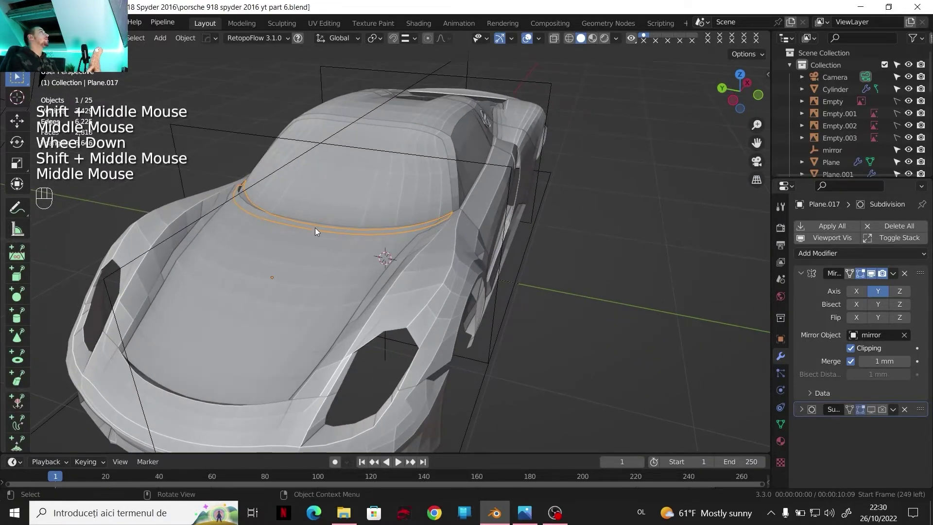
# Examine the whole car body from the front around to the rear deck.
pyautogui.scroll(-3, 305, 256)
pyautogui.moveTo(318, 252); pyautogui.dragTo(297, 214, button='middle')
pyautogui.scroll(3, 319, 243)
pyautogui.moveTo(297, 214); pyautogui.dragTo(435, 228, button='middle')
pyautogui.moveTo(435, 227); pyautogui.dragTo(381, 243, button='middle')
pyautogui.scroll(2, 340, 239)
pyautogui.keyDown('shift'); pyautogui.moveTo(318, 235); pyautogui.dragTo(321, 195, button='middle'); pyautogui.keyUp('shift')
pyautogui.scroll(-2, 335, 238)
pyautogui.scroll(-1, 390, 204)
pyautogui.keyDown('shift'); pyautogui.moveTo(321, 195); pyautogui.dragTo(310, 192, button='middle'); pyautogui.keyUp('shift')
pyautogui.scroll(-1, 311, 190)
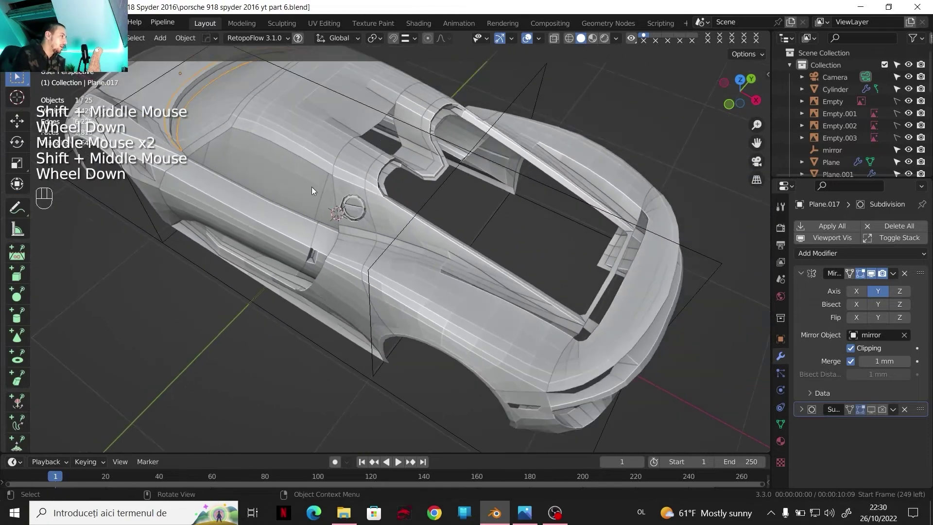
# Open the roof panel for mesh editing and show its rear edge against the blueprint in Right Orthographic view.
pyautogui.keyDown('shift'); pyautogui.moveTo(360, 169); pyautogui.dragTo(427, 248, button='middle'); pyautogui.keyUp('shift')
pyautogui.scroll(6, 496, 240)
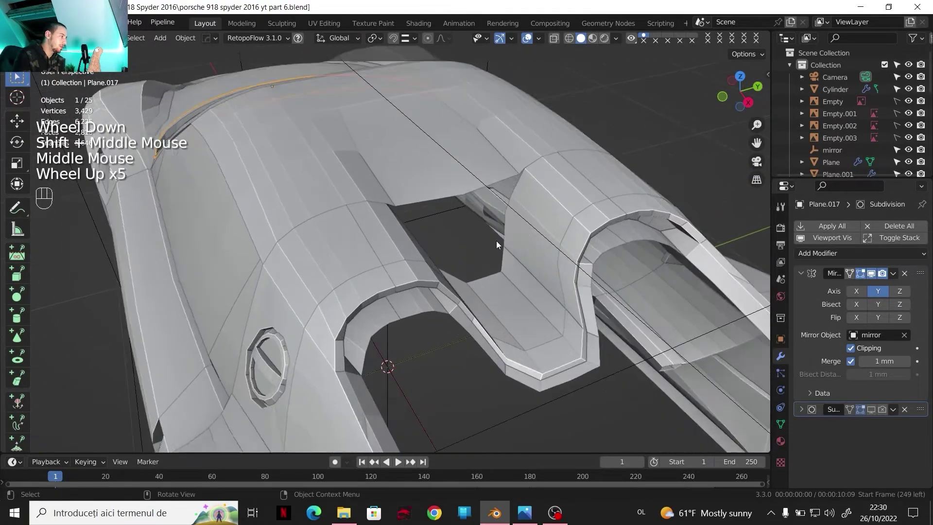
pyautogui.keyDown('shift'); pyautogui.moveTo(496, 241); pyautogui.dragTo(531, 192, button='middle'); pyautogui.keyUp('shift')
pyautogui.click(387, 224)
pyautogui.press('Tab')
pyautogui.scroll(1, 531, 192)
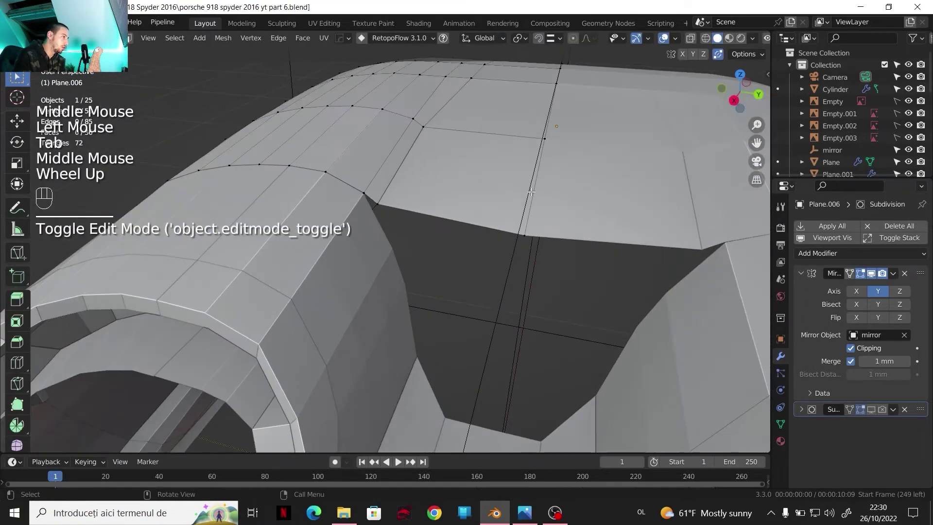
pyautogui.click(734, 100)
pyautogui.scroll(2, 511, 217)
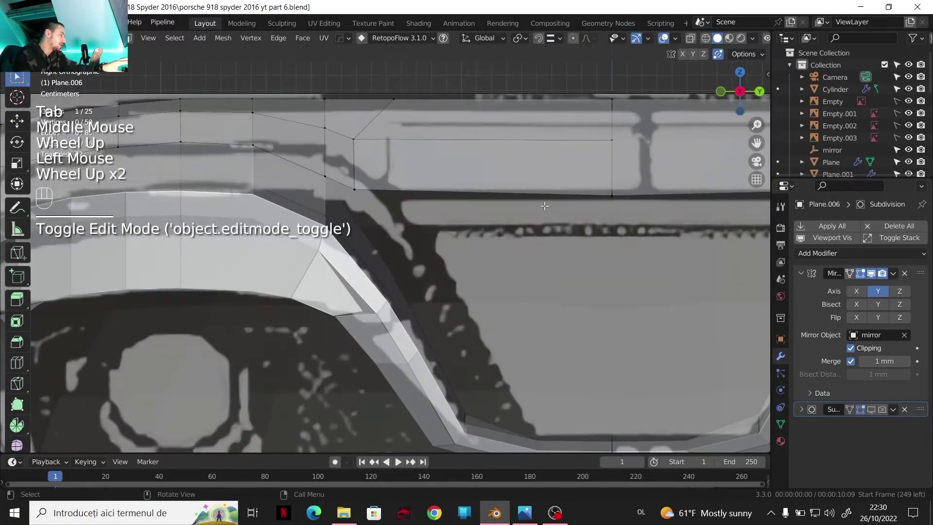
# Switch to the reference photo in Photos, examine the rear window area between the roof humps, and return to Blender.
pyautogui.click(518, 518)
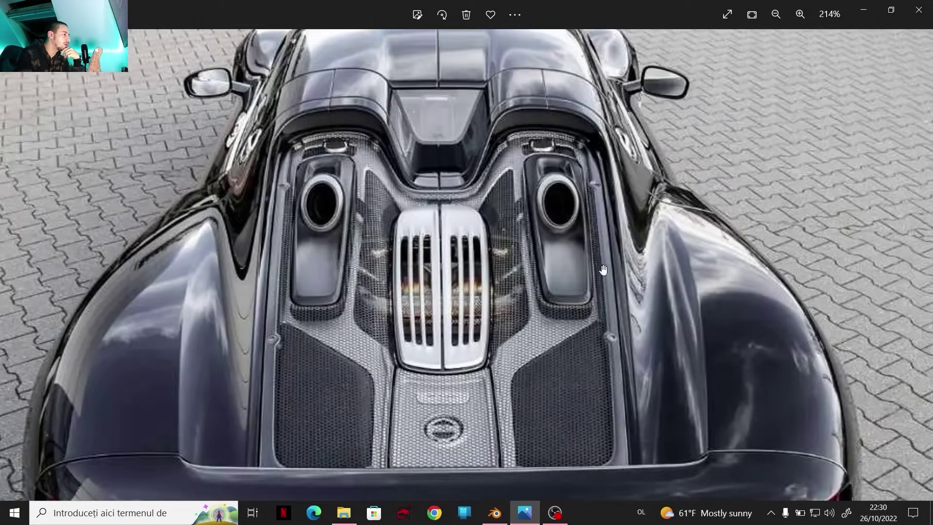
pyautogui.scroll(5, 448, 171)
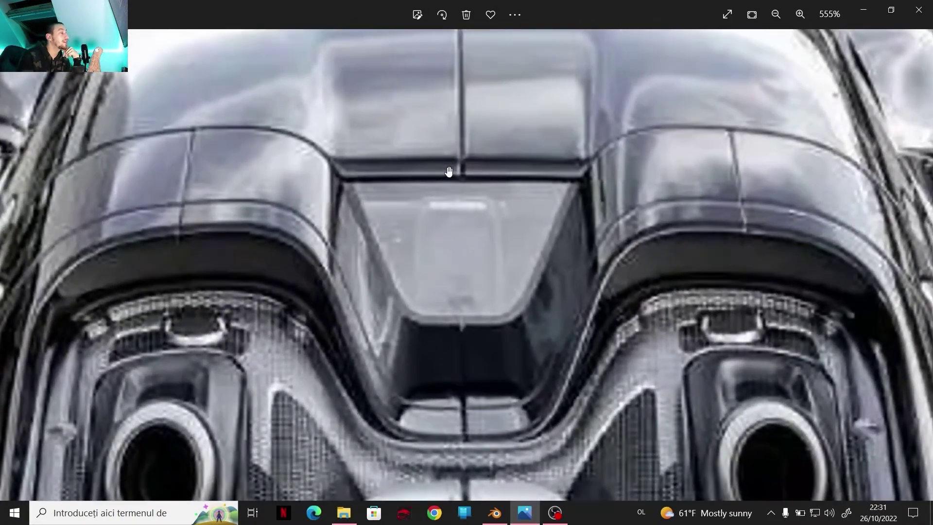
pyautogui.scroll(2, 369, 171)
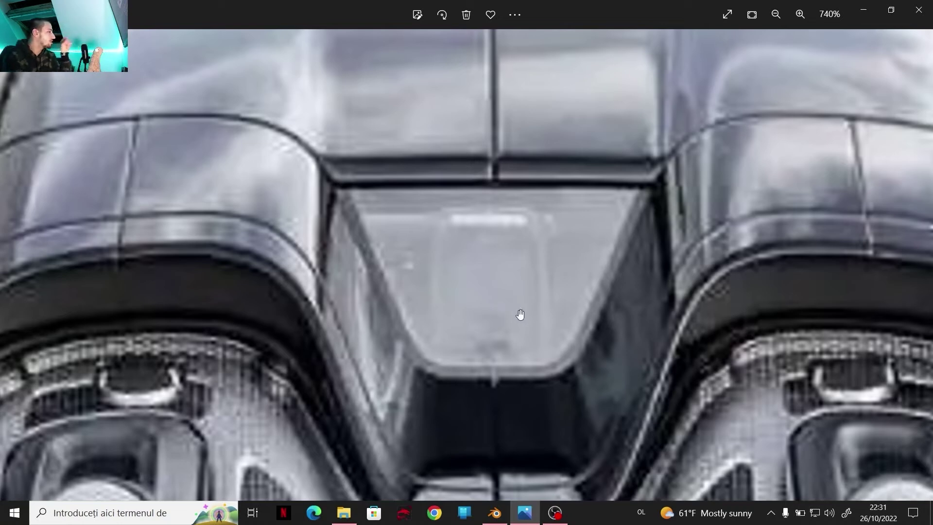
pyautogui.click(497, 519)
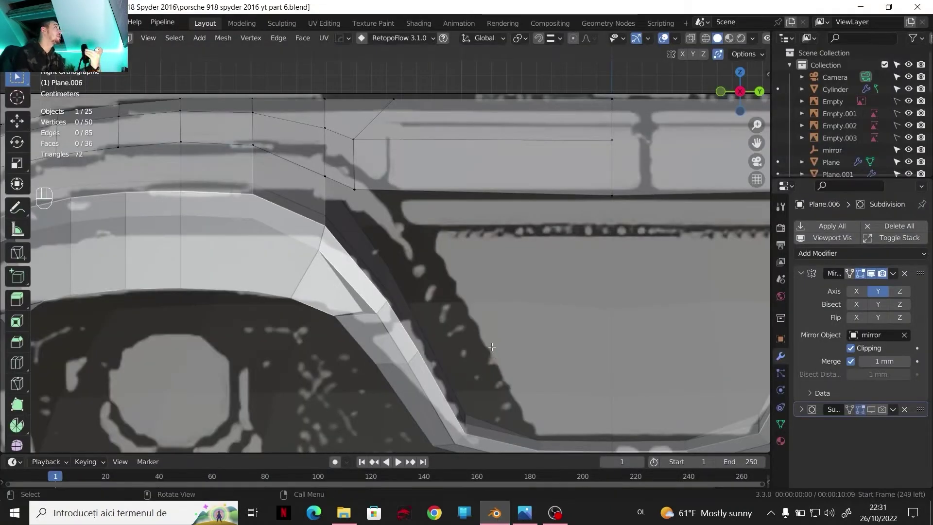
# Duplicate the roof panel's rear edge segments between the humps in place and separate the copy into its own object.
pyautogui.scroll(-2, 502, 240)
pyautogui.press('2')
pyautogui.click(481, 228)
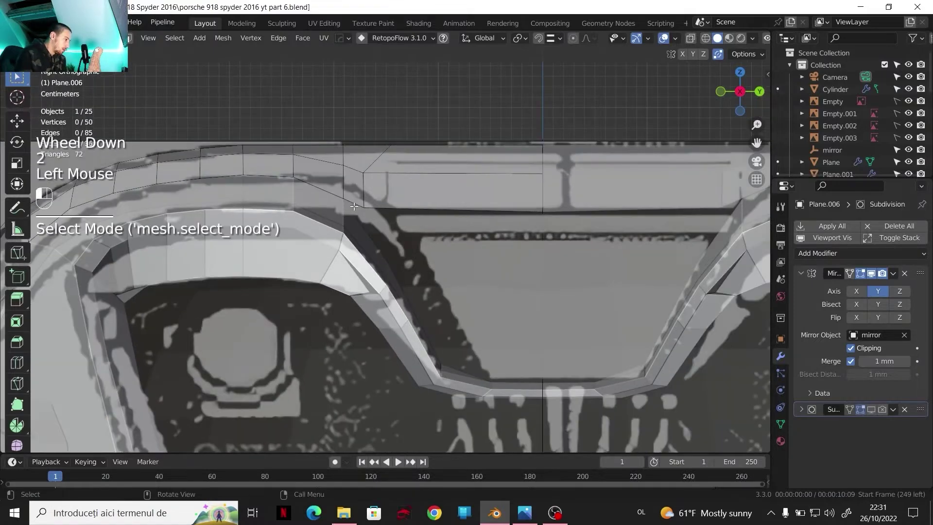
pyautogui.moveTo(482, 228); pyautogui.dragTo(272, 233, button='middle')
pyautogui.scroll(-3, 323, 239)
pyautogui.scroll(-2, 326, 242)
pyautogui.scroll(1, 335, 265)
pyautogui.moveTo(272, 233); pyautogui.dragTo(343, 256, button='middle')
pyautogui.scroll(2, 257, 226)
pyautogui.scroll(3, 284, 233)
pyautogui.scroll(-5, 311, 243)
pyautogui.scroll(-1, 338, 259)
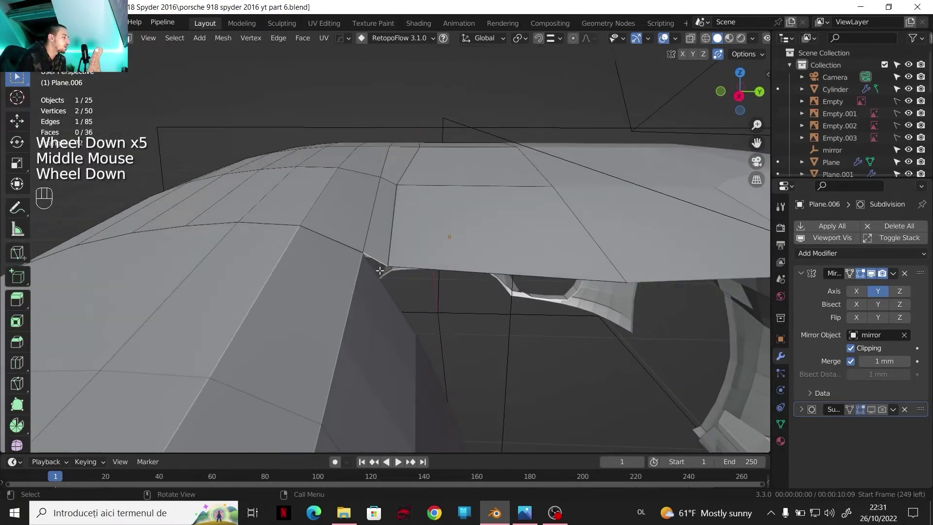
pyautogui.keyDown('shift'); pyautogui.moveTo(406, 285); pyautogui.dragTo(408, 280, button='middle'); pyautogui.keyUp('shift')
pyautogui.keyDown('shift'); pyautogui.click(408, 278); pyautogui.keyUp('shift')
pyautogui.moveTo(406, 275); pyautogui.dragTo(374, 263, button='middle')
pyautogui.keyDown('shift'); pyautogui.moveTo(375, 263); pyautogui.dragTo(391, 233, button='middle'); pyautogui.keyUp('shift')
pyautogui.scroll(-1, 391, 233)
pyautogui.scroll(1, 392, 233)
pyautogui.hotkey('shift', 'd')
pyautogui.rightClick(394, 235)
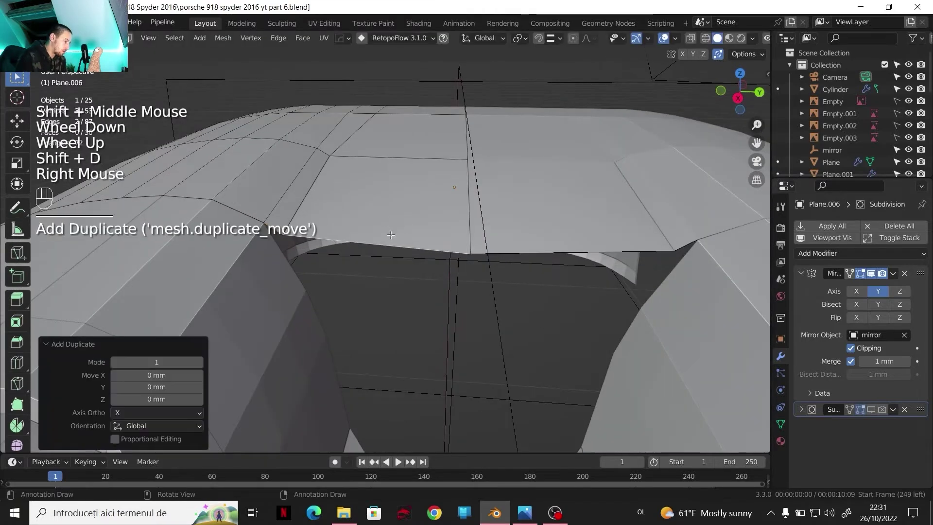
pyautogui.press('p')
pyautogui.click(394, 235)
pyautogui.press('Tab')
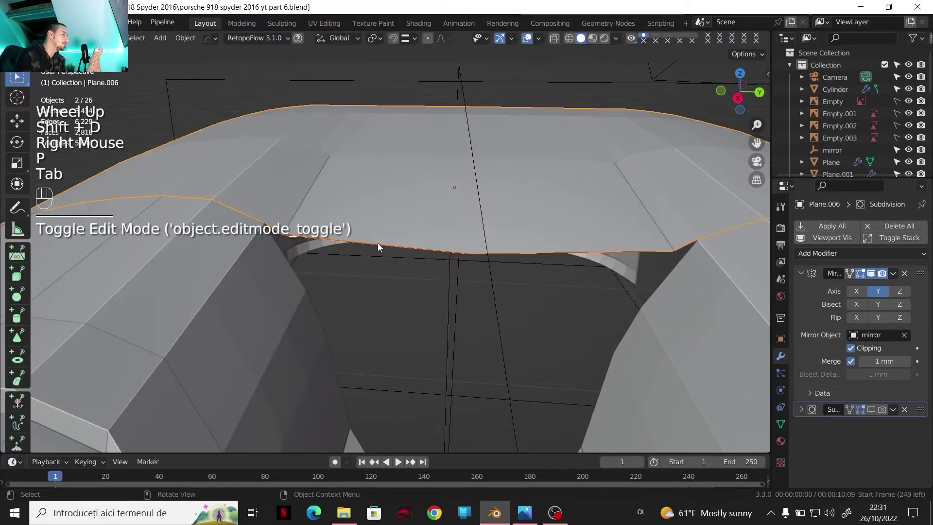
# Open the separated edge strip for mesh editing and extrude all of it about 22 mm downward along Z in Right view.
pyautogui.click(379, 247)
pyautogui.press('Tab')
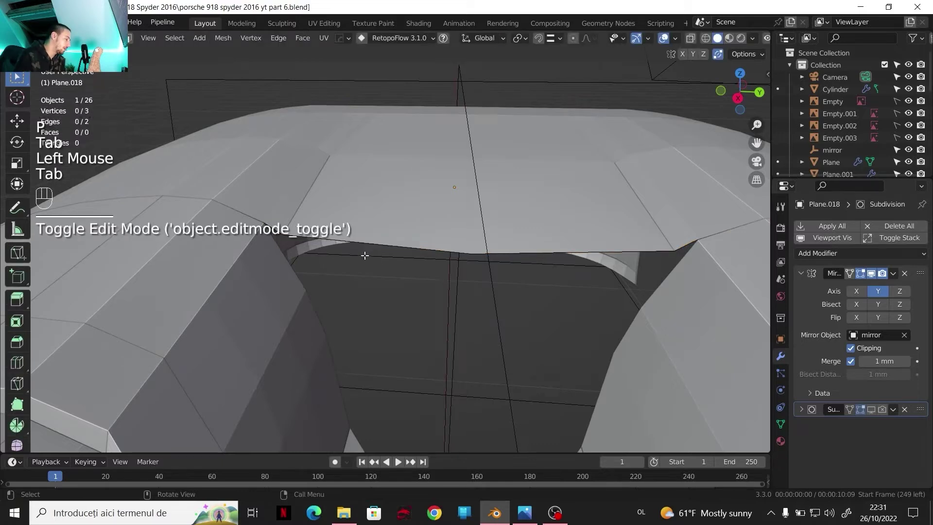
pyautogui.press('a')
pyautogui.click(738, 98)
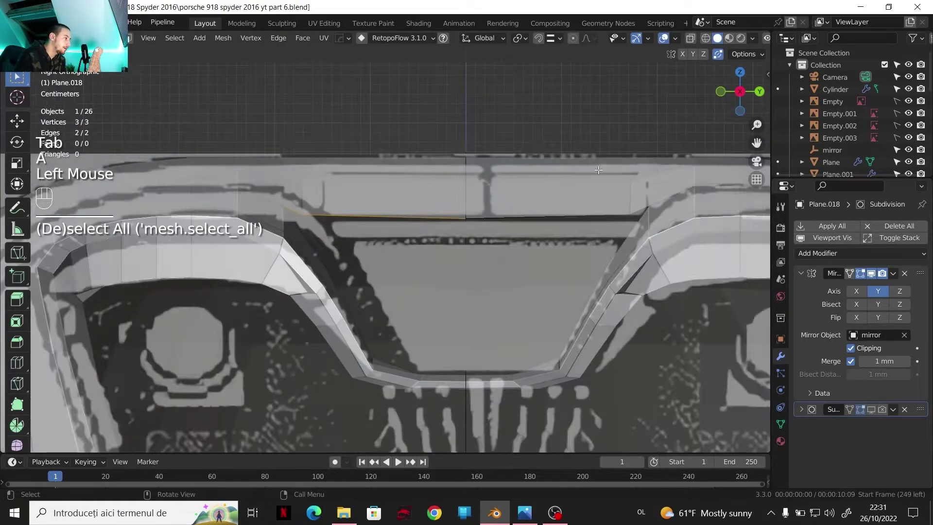
pyautogui.scroll(2, 454, 225)
pyautogui.press('e')
pyautogui.press('z')
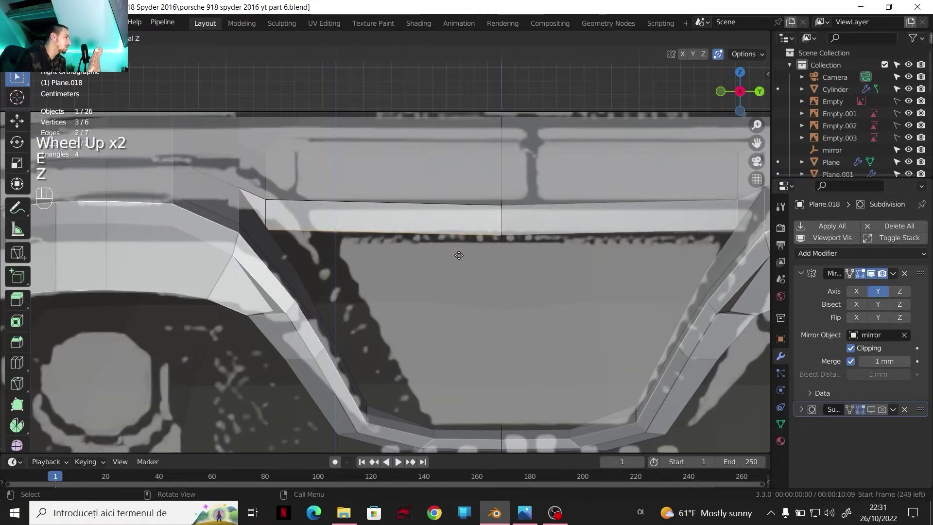
pyautogui.click(458, 256)
# Add two evenly spaced lengthwise loop cuts to the extruded strip below the roof's rear edge.
pyautogui.scroll(-2, 459, 255)
pyautogui.moveTo(459, 255); pyautogui.dragTo(380, 278, button='middle')
pyautogui.scroll(3, 379, 278)
pyautogui.hotkey('ctrl', 'r')
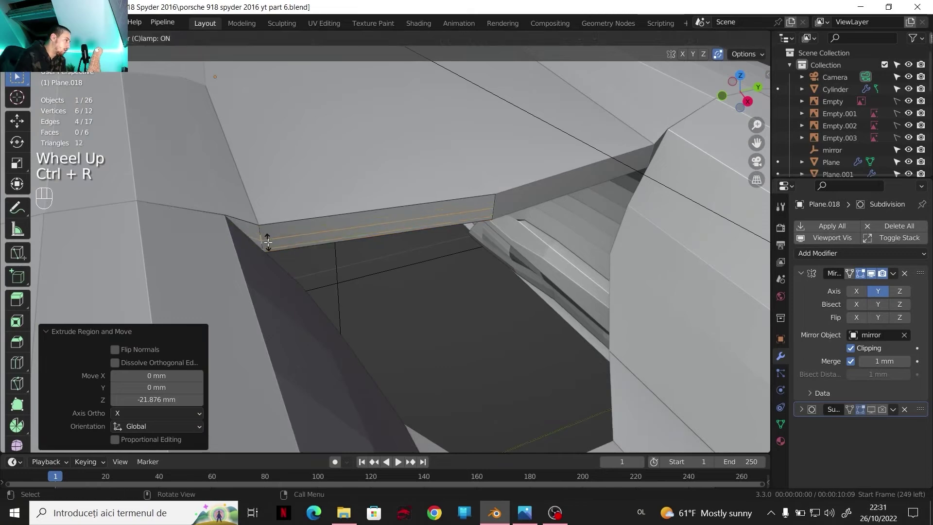
pyautogui.rightClick(657, 162)
# Compare the new strip and the roof's rear edge with the blueprint in Right and Top views and in perspective.
pyautogui.click(746, 101)
pyautogui.scroll(2, 485, 229)
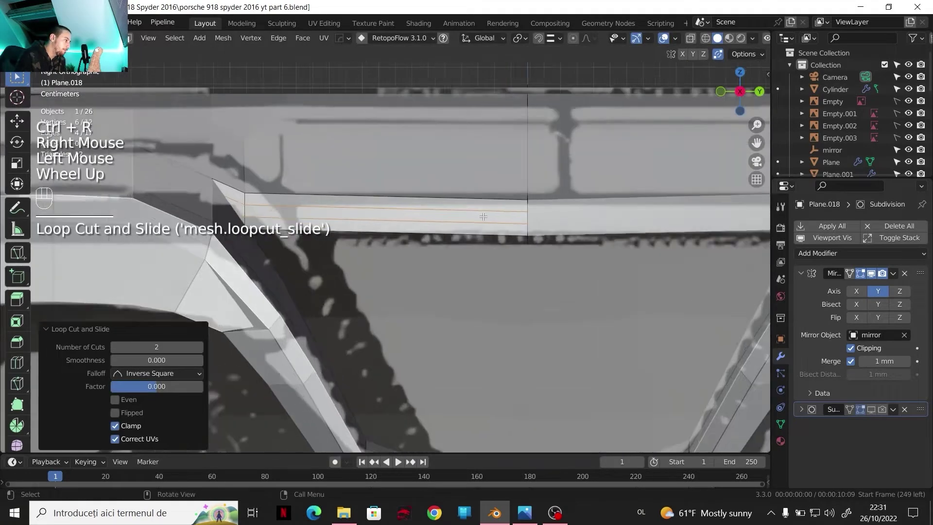
pyautogui.click(740, 73)
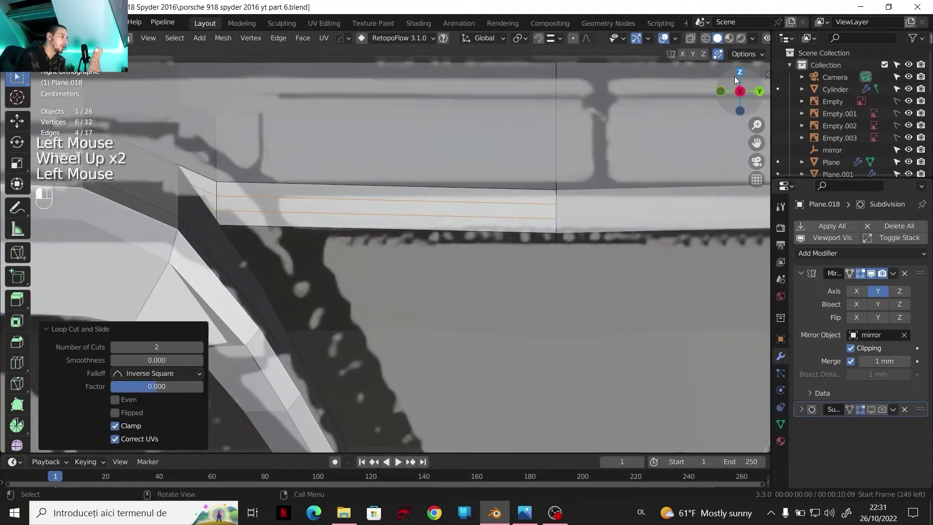
pyautogui.scroll(-5, 441, 224)
pyautogui.scroll(1, 441, 225)
pyautogui.scroll(1, 441, 224)
pyautogui.scroll(-3, 398, 167)
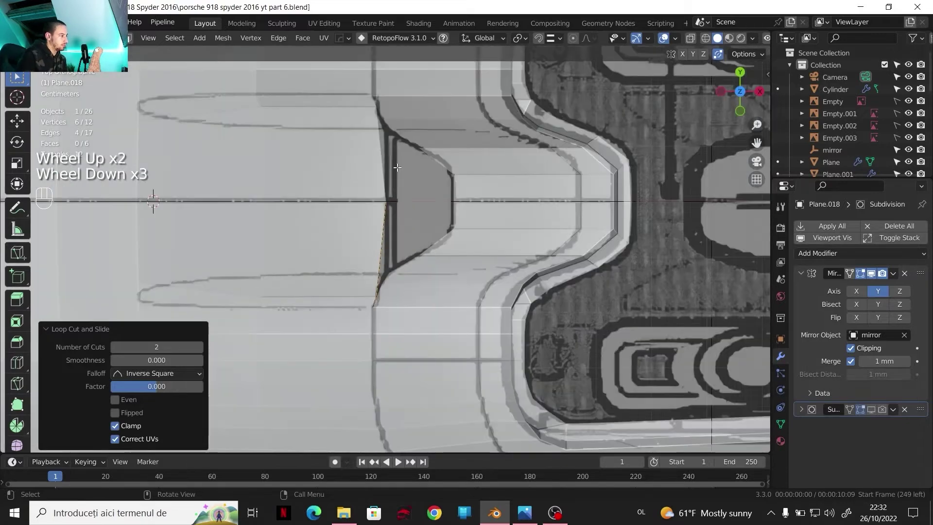
pyautogui.moveTo(399, 211); pyautogui.dragTo(350, 243, button='middle')
pyautogui.moveTo(350, 243); pyautogui.dragTo(322, 211, button='middle')
pyautogui.press('Tab')
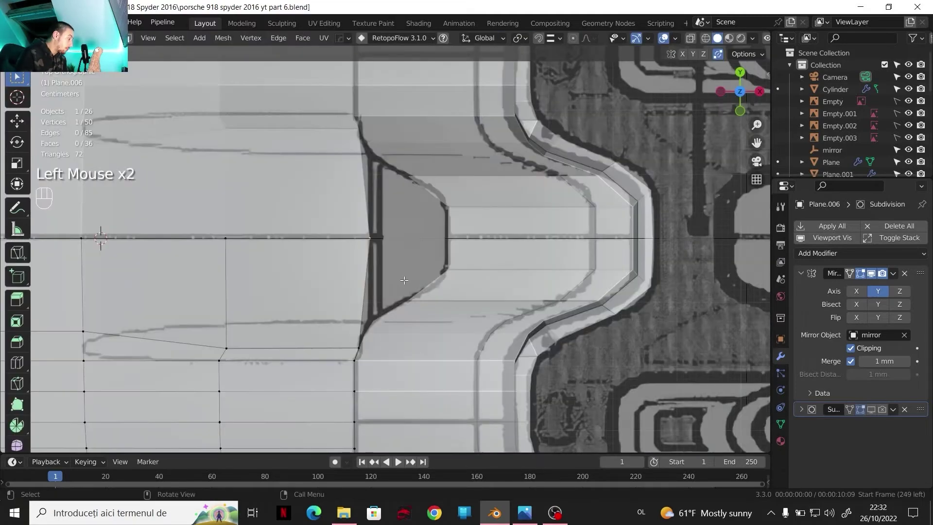
pyautogui.keyDown('shift'); pyautogui.click(404, 277); pyautogui.keyUp('shift')
pyautogui.press('Tab')
pyautogui.moveTo(397, 278); pyautogui.dragTo(338, 206, button='middle')
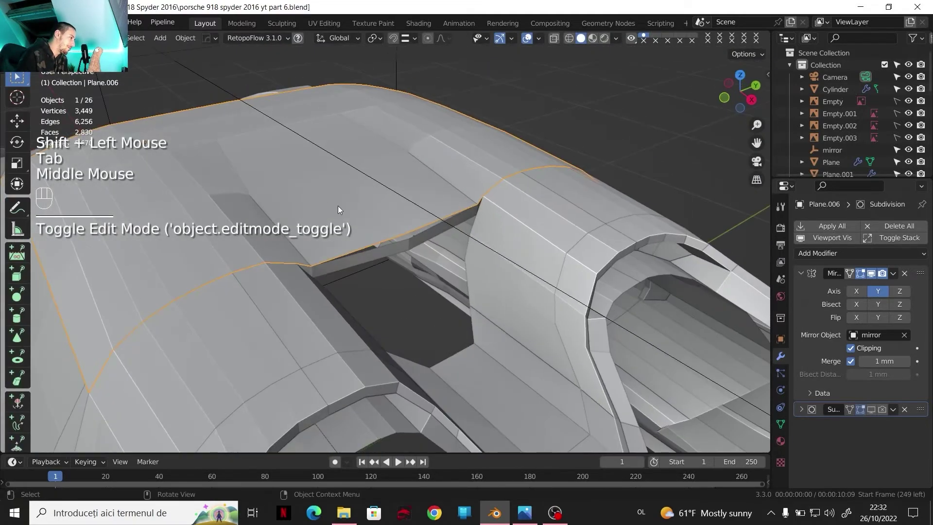
# Turn on vertex snapping and move the strip's centre-line vertices -16.243 mm along X onto the roof's rear edge.
pyautogui.click(386, 246)
pyautogui.scroll(1, 389, 246)
pyautogui.press('Tab')
pyautogui.scroll(2, 392, 246)
pyautogui.keyDown('shift'); pyautogui.moveTo(395, 245); pyautogui.dragTo(367, 253, button='middle'); pyautogui.keyUp('shift')
pyautogui.click(426, 254)
pyautogui.keyDown('ctrl'); pyautogui.click(426, 226); pyautogui.keyUp('ctrl')
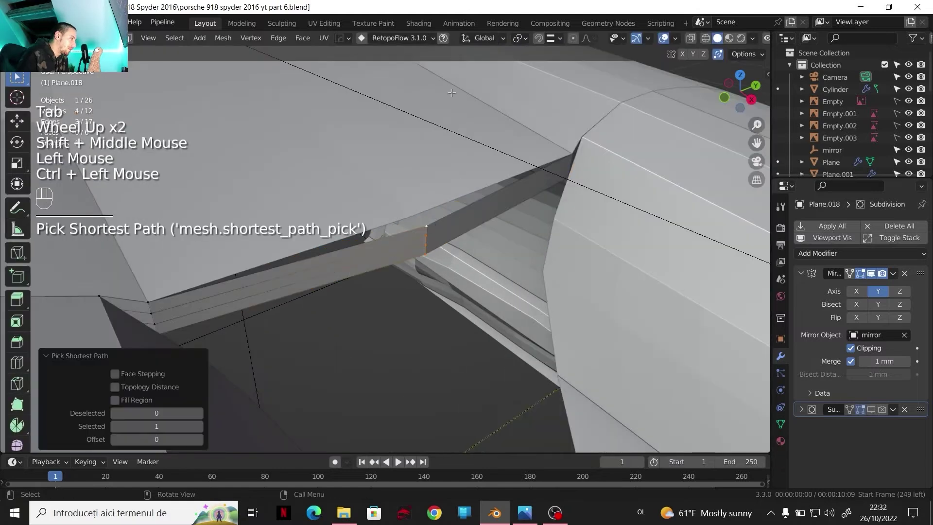
pyautogui.click(521, 38)
pyautogui.click(538, 38)
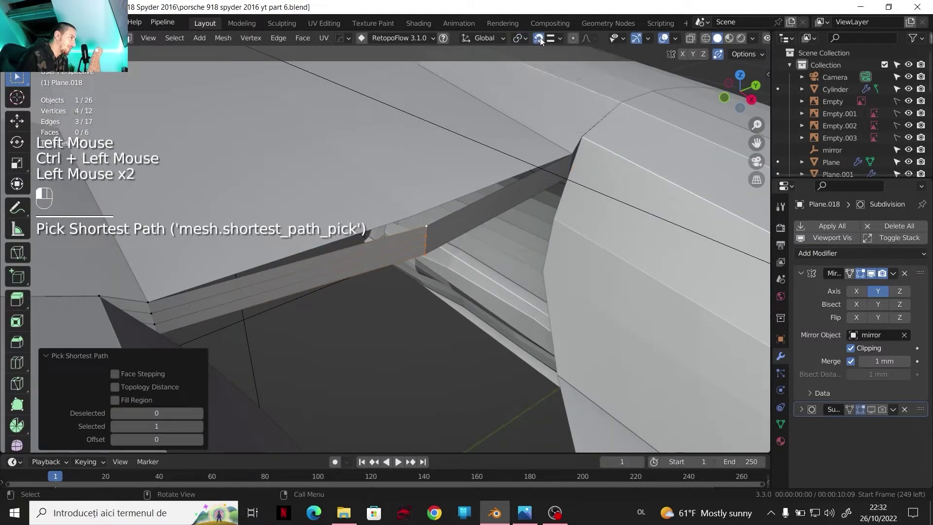
pyautogui.click(548, 41)
pyautogui.click(526, 87)
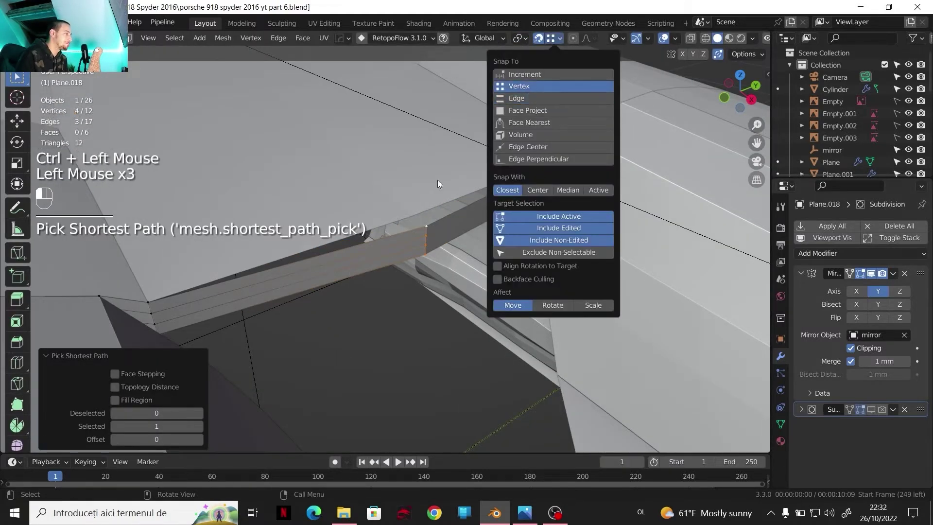
pyautogui.press('g')
pyautogui.press('z')
pyautogui.click(425, 232)
pyautogui.moveTo(425, 232); pyautogui.dragTo(442, 174, button='middle')
pyautogui.scroll(-3, 441, 174)
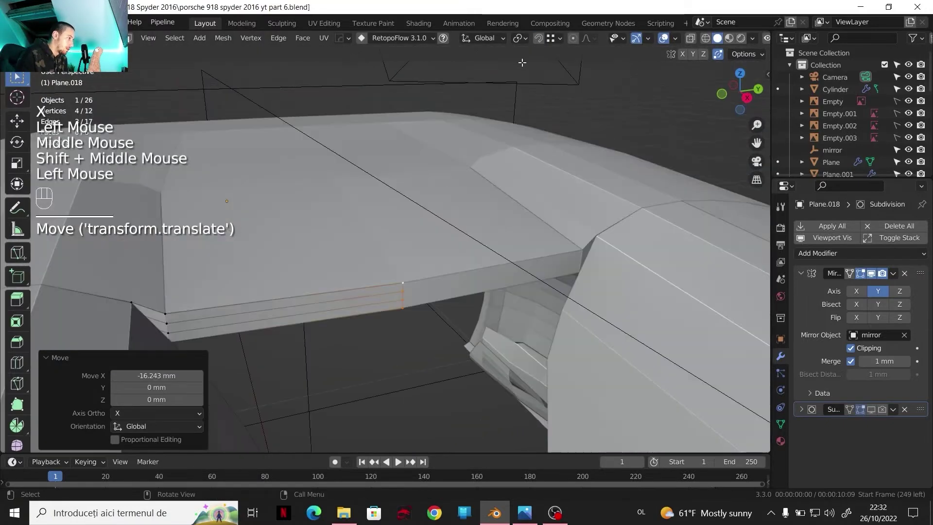
pyautogui.press('Tab')
pyautogui.press('Tab')
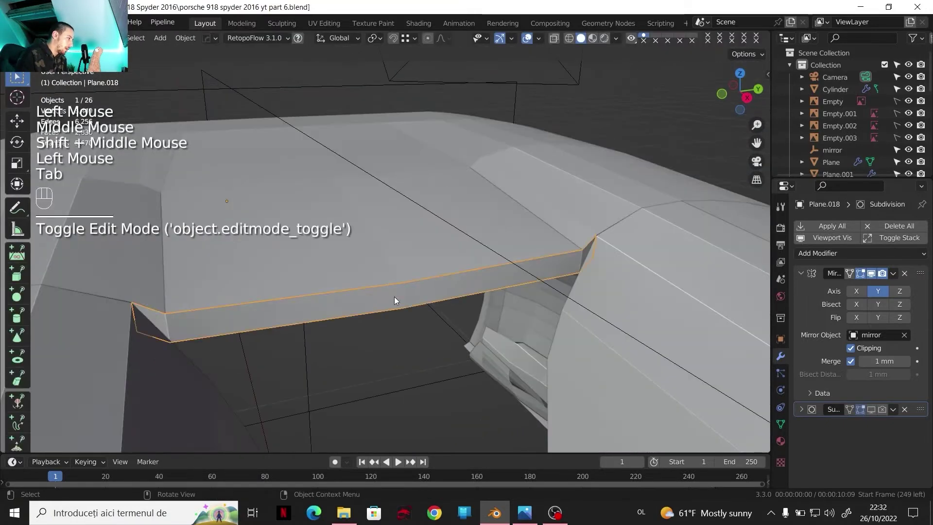
# Move the strip's long middle face toward the rear along X, using the blueprint in Top view.
pyautogui.click(167, 323)
pyautogui.press('3')
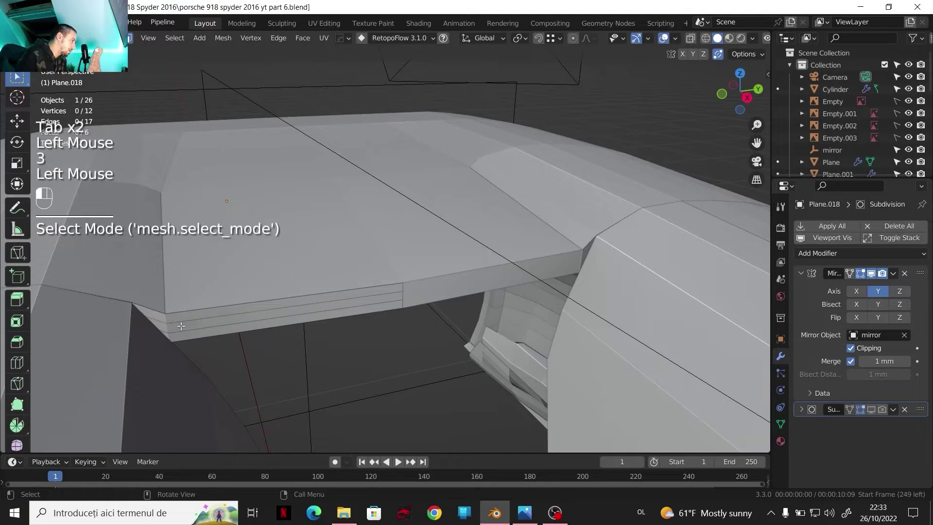
pyautogui.click(177, 329)
pyautogui.click(742, 74)
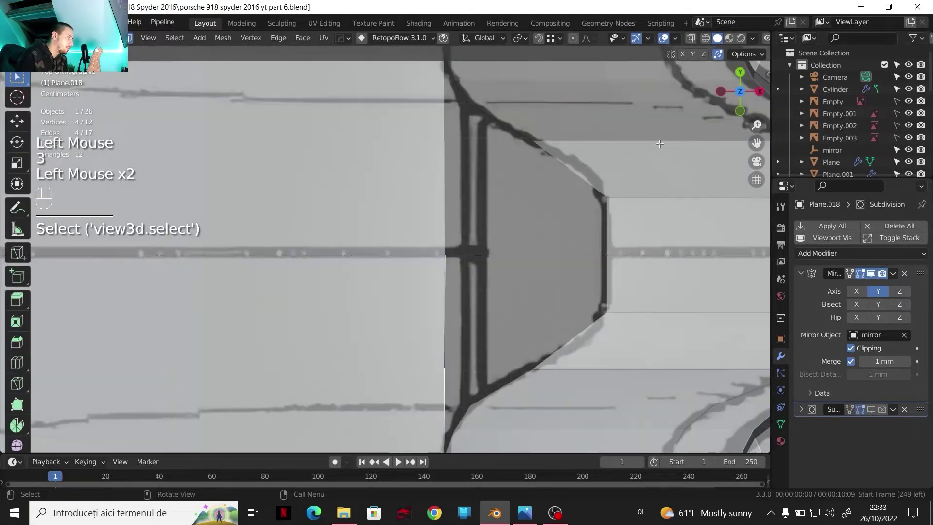
pyautogui.keyDown('shift'); pyautogui.moveTo(497, 306); pyautogui.dragTo(484, 310, button='middle'); pyautogui.keyUp('shift')
pyautogui.press('g')
pyautogui.press('x')
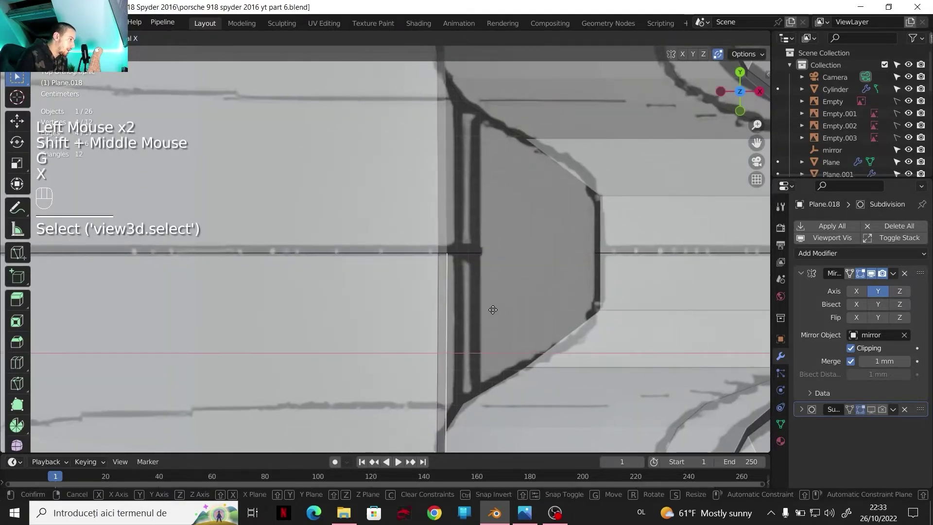
pyautogui.click(499, 312)
# Close the inner side of the strip with a face between its long upper and lower edges.
pyautogui.scroll(-2, 490, 286)
pyautogui.moveTo(490, 286); pyautogui.dragTo(381, 224, button='middle')
pyautogui.scroll(3, 381, 233)
pyautogui.press('Tab')
pyautogui.scroll(-2, 383, 253)
pyautogui.moveTo(384, 267); pyautogui.dragTo(332, 230, button='middle')
pyautogui.moveTo(286, 218); pyautogui.dragTo(410, 265, button='middle')
pyautogui.press('Tab')
pyautogui.scroll(1, 435, 282)
pyautogui.scroll(2, 436, 283)
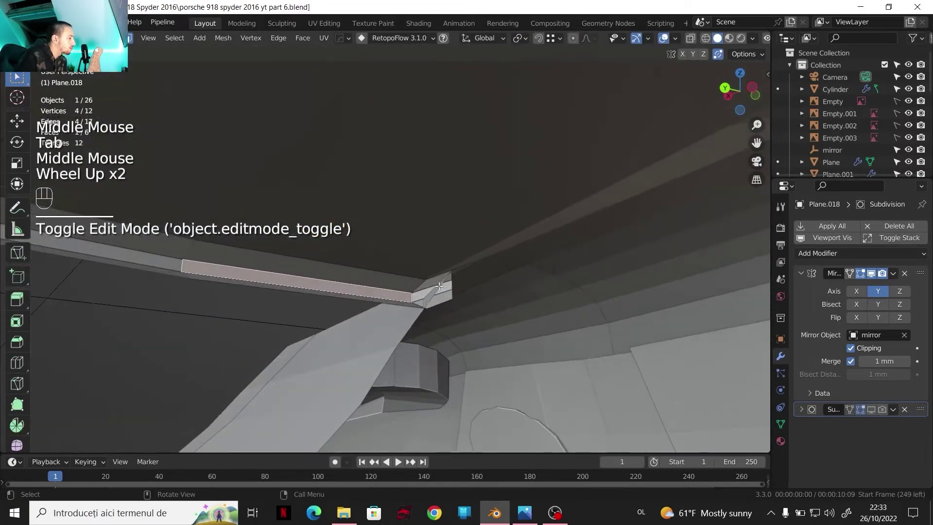
pyautogui.press('2')
pyautogui.click(391, 310)
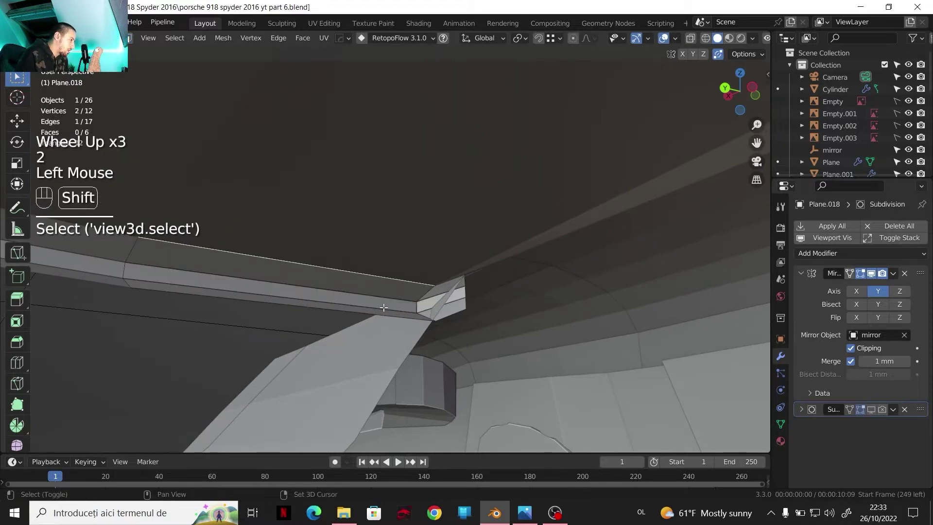
pyautogui.keyDown('shift'); pyautogui.click(383, 316); pyautogui.keyUp('shift')
pyautogui.press('f')
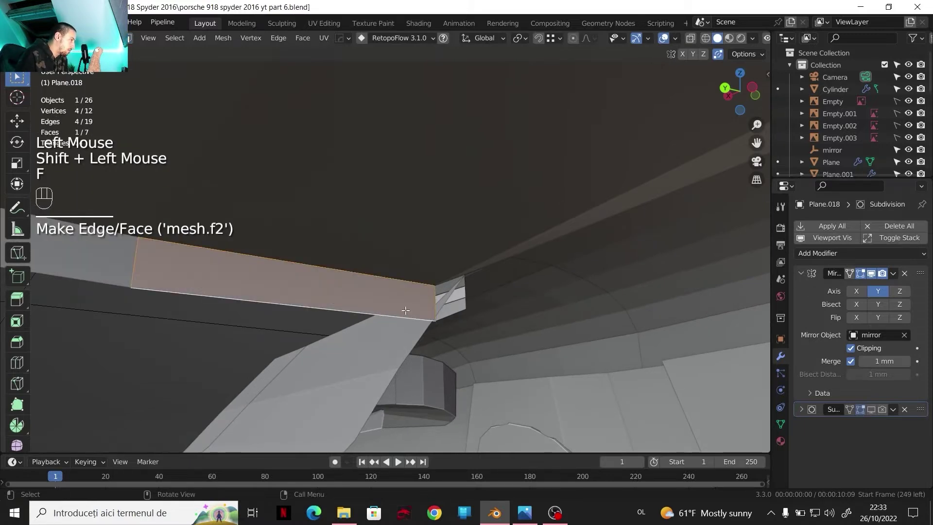
# Add two centred lengthwise loop cuts to the new inner face of the strip.
pyautogui.hotkey('ctrl', 'r')
pyautogui.scroll(1, 418, 299)
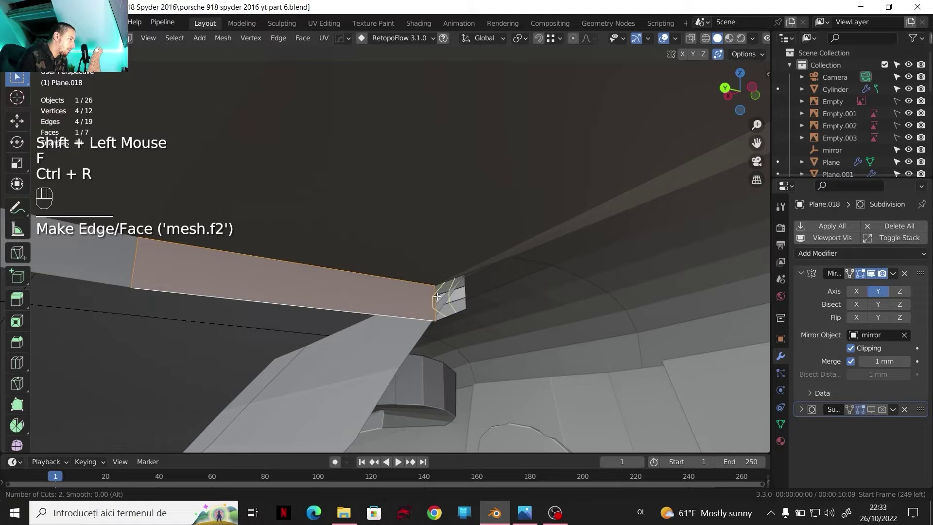
pyautogui.click(436, 298)
pyautogui.rightClick(434, 299)
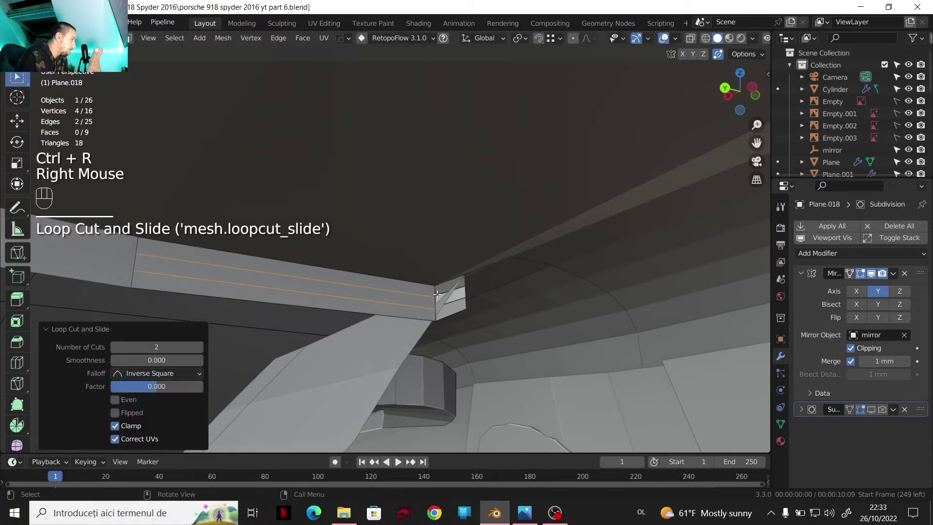
# Fill the open gaps between the strip's inner face and its short end section with new faces.
pyautogui.press('2')
pyautogui.click(437, 295)
pyautogui.moveTo(438, 294); pyautogui.dragTo(462, 303, button='middle')
pyautogui.scroll(3, 456, 301)
pyautogui.keyDown('shift'); pyautogui.moveTo(461, 303); pyautogui.dragTo(453, 295, button='middle'); pyautogui.keyUp('shift')
pyautogui.press('f')
pyautogui.press('f')
pyautogui.press('f')
pyautogui.keyDown('shift'); pyautogui.click(506, 285); pyautogui.keyUp('shift')
pyautogui.keyDown('shift'); pyautogui.click(508, 297); pyautogui.keyUp('shift')
pyautogui.press('f')
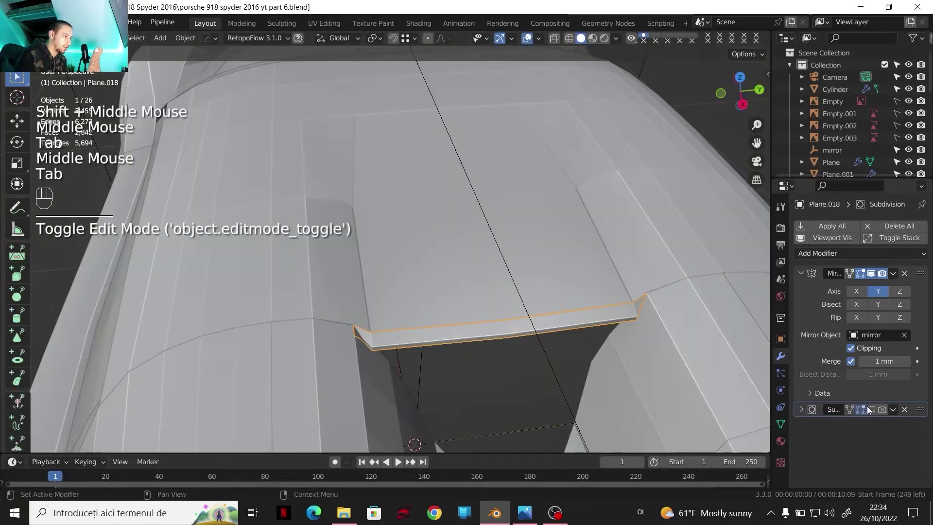
# Preview the strip with subdivision in the viewport, turn the preview off again, and examine the whole car from the side.
pyautogui.click(871, 409)
pyautogui.moveTo(479, 332); pyautogui.dragTo(594, 354, button='middle')
pyautogui.click(871, 410)
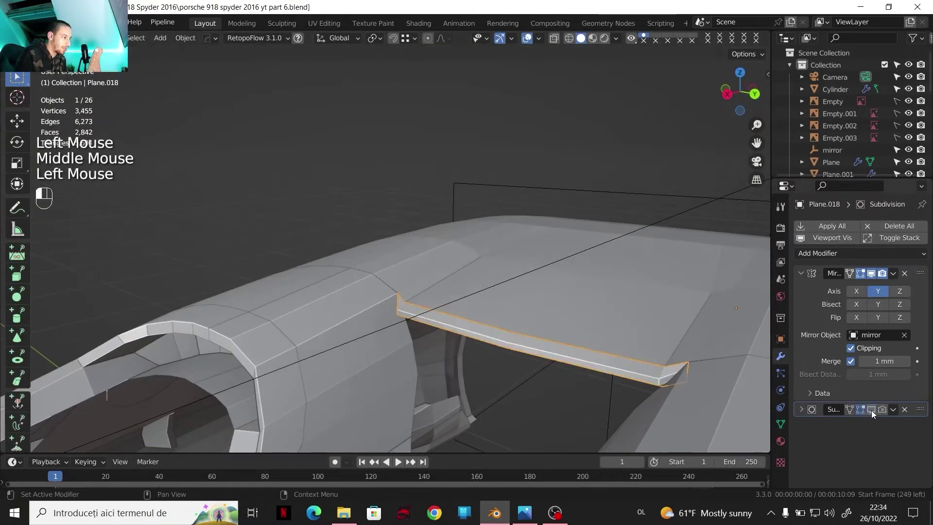
pyautogui.scroll(-4, 381, 293)
pyautogui.keyDown('shift'); pyautogui.moveTo(381, 294); pyautogui.dragTo(404, 295, button='middle'); pyautogui.keyUp('shift')
pyautogui.moveTo(403, 296); pyautogui.dragTo(491, 256, button='middle')
pyautogui.keyDown('shift'); pyautogui.moveTo(491, 255); pyautogui.dragTo(461, 241, button='middle'); pyautogui.keyUp('shift')
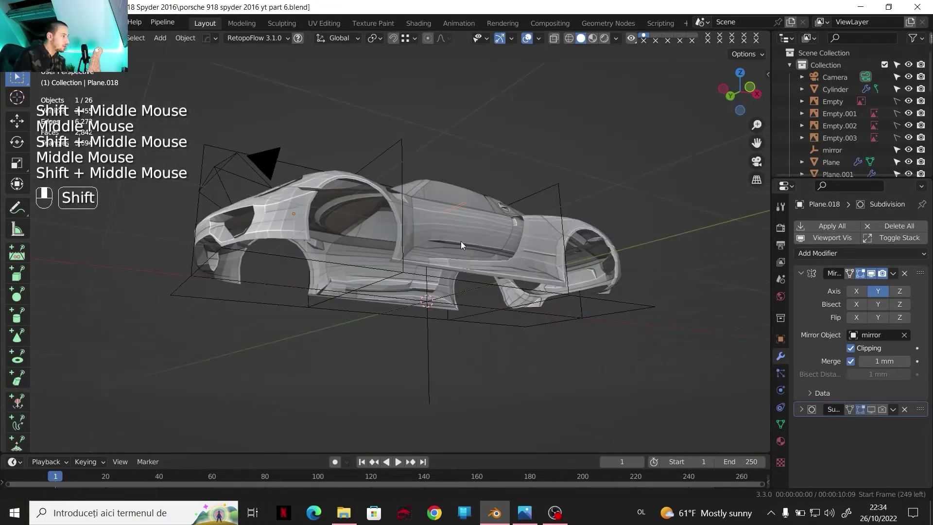
# Switch to the reference pictures in Photos, examine the rear window, front fender and door areas, and return to Blender.
pyautogui.click(525, 511)
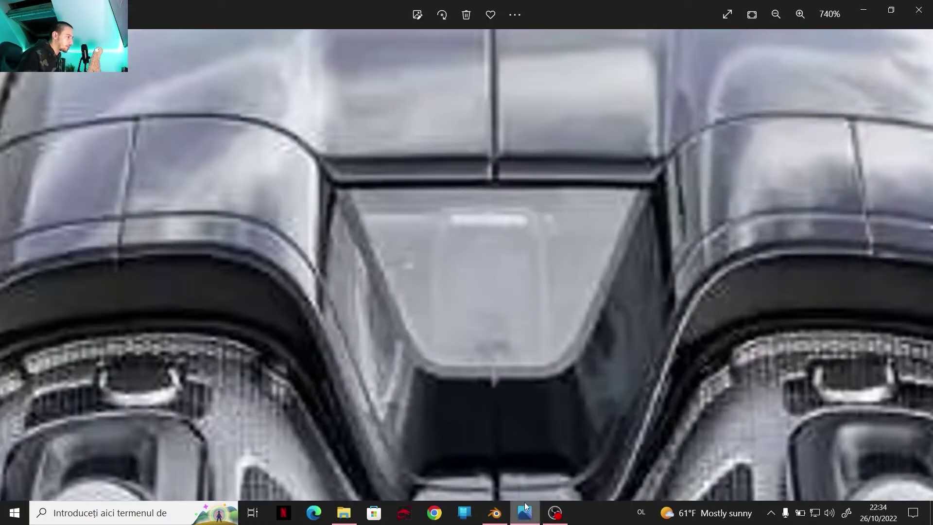
pyautogui.scroll(-3, 646, 305)
pyautogui.scroll(3, 657, 284)
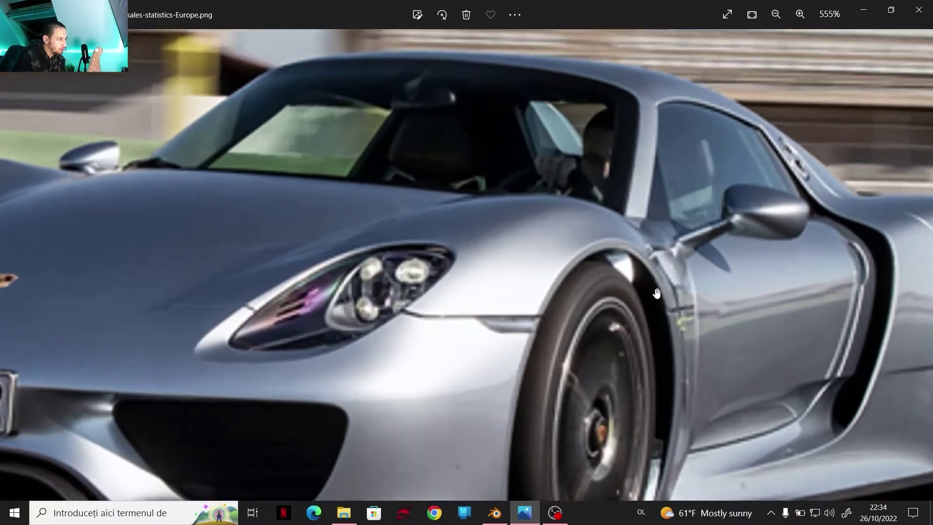
pyautogui.scroll(-2, 608, 255)
pyautogui.scroll(1, 608, 254)
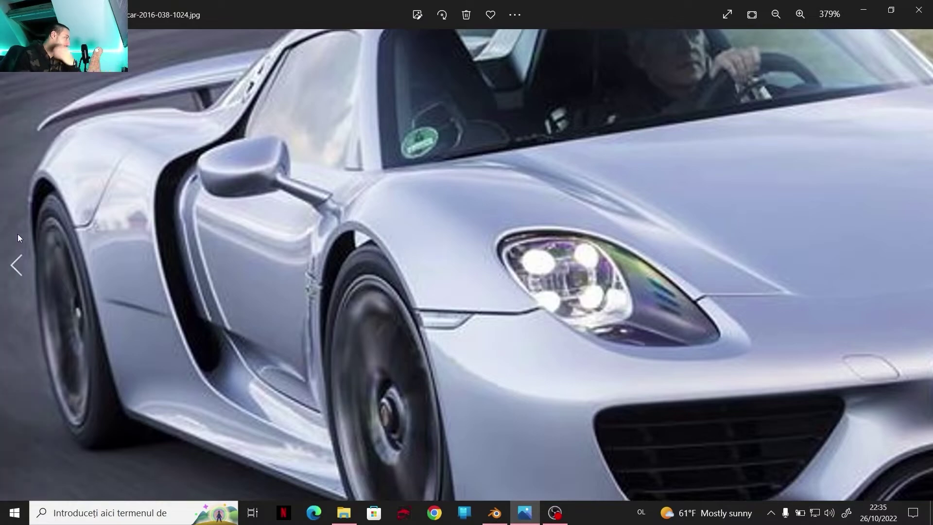
pyautogui.click(5, 241)
pyautogui.click(6, 244)
pyautogui.scroll(10, 460, 300)
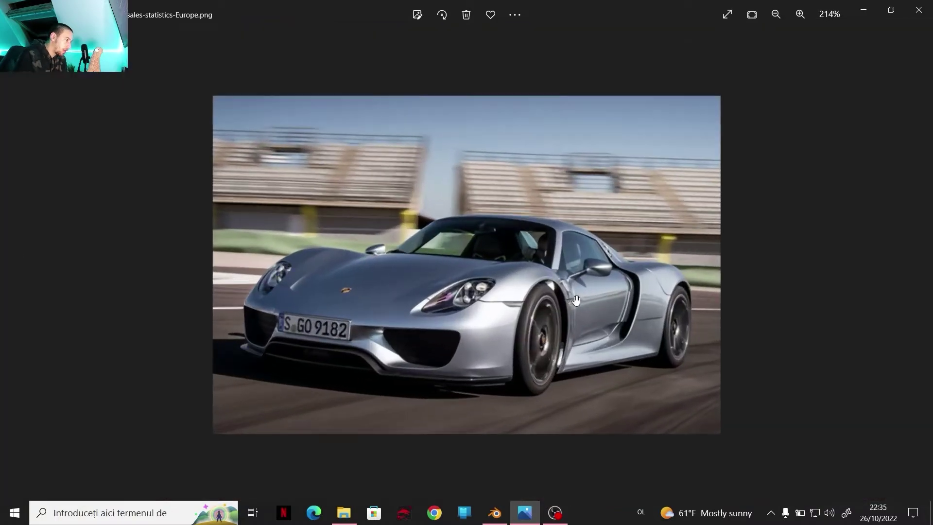
pyautogui.scroll(10, 644, 290)
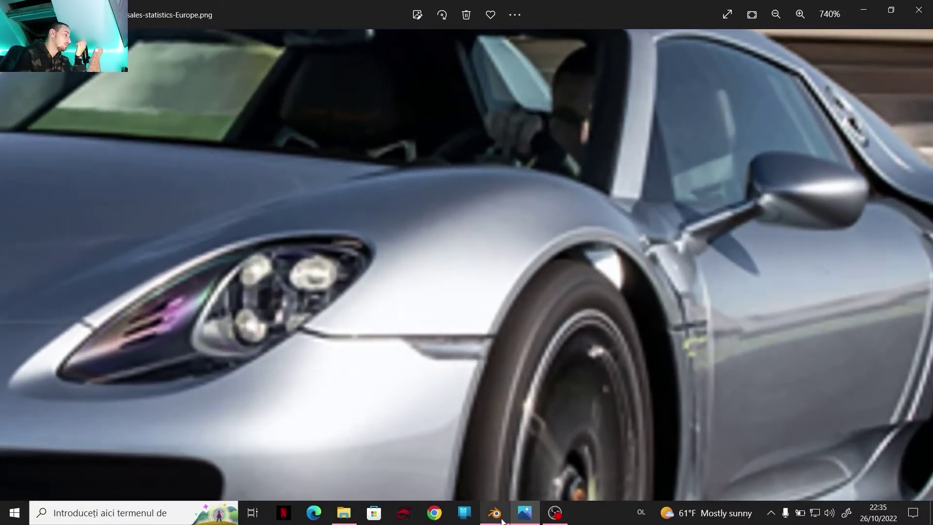
pyautogui.click(495, 513)
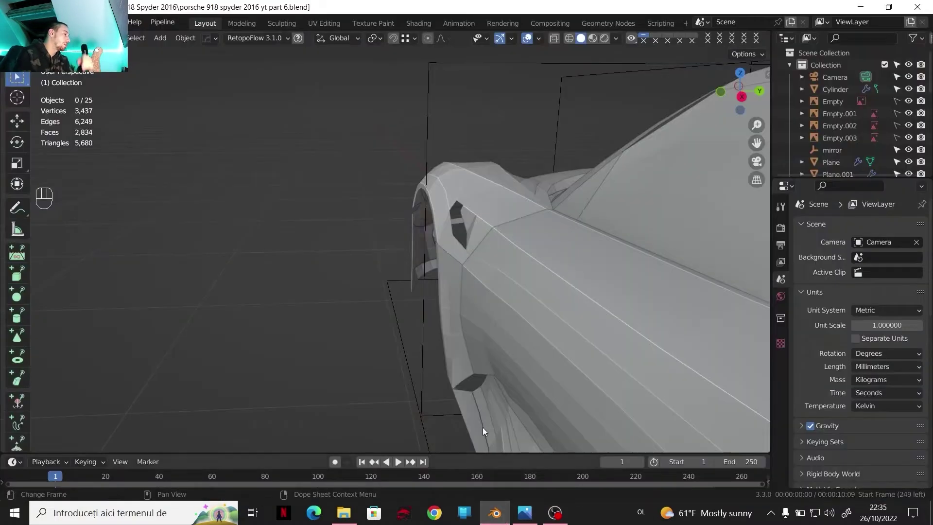
# Duplicate the rear edge loop of the front wheel arch, separate it into its own object, and select that object.
pyautogui.scroll(-4, 431, 235)
pyautogui.press('2')
pyautogui.click(384, 169)
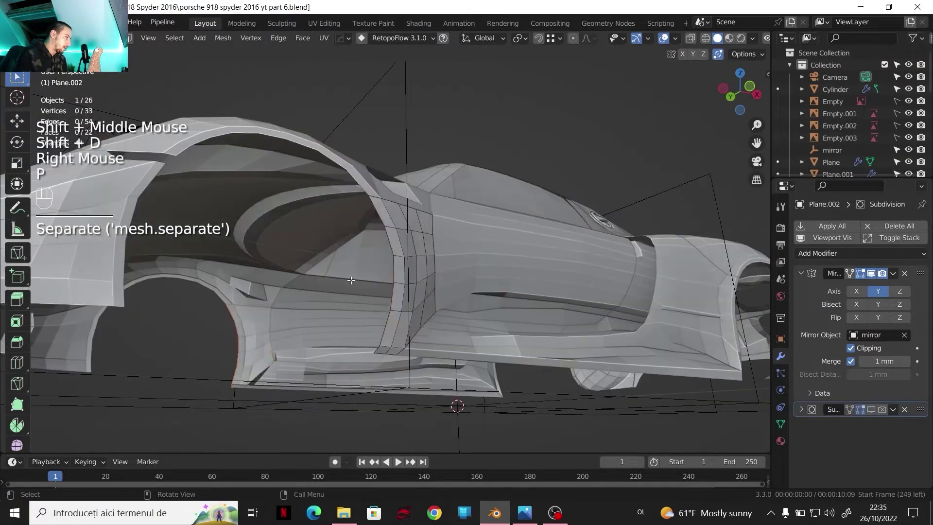
pyautogui.press('Tab')
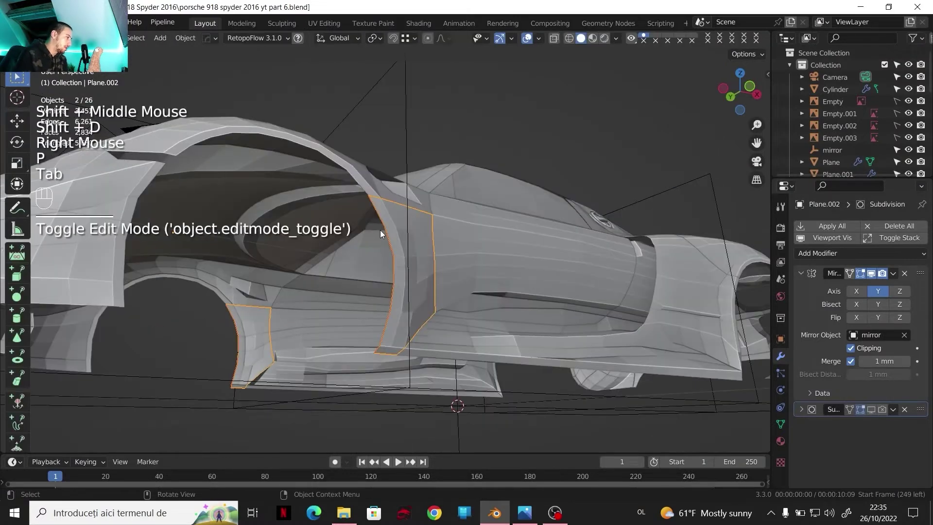
pyautogui.click(381, 226)
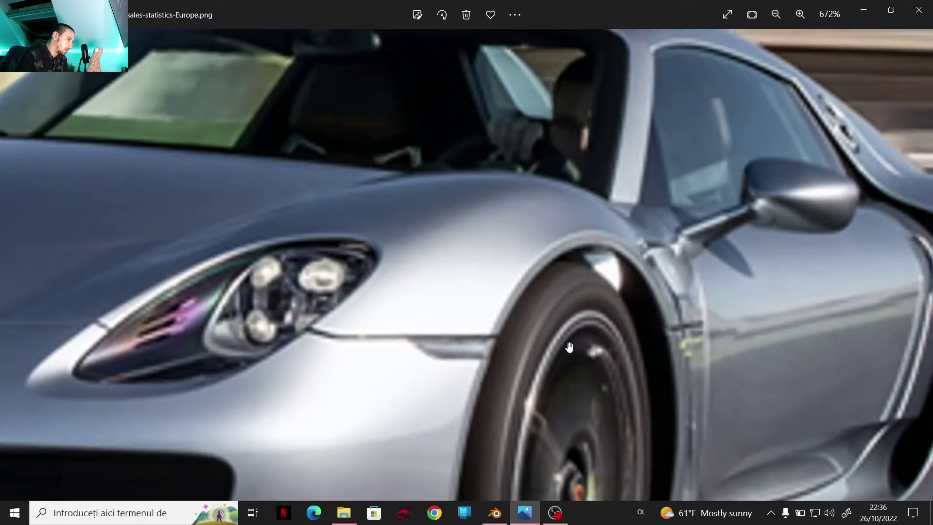
# Check the front wheel area in the Photos reference, return to Blender, and extrude the separated edge along Y to the car's centre.
pyautogui.scroll(-1, 571, 348)
pyautogui.moveTo(552, 337); pyautogui.dragTo(465, 182)
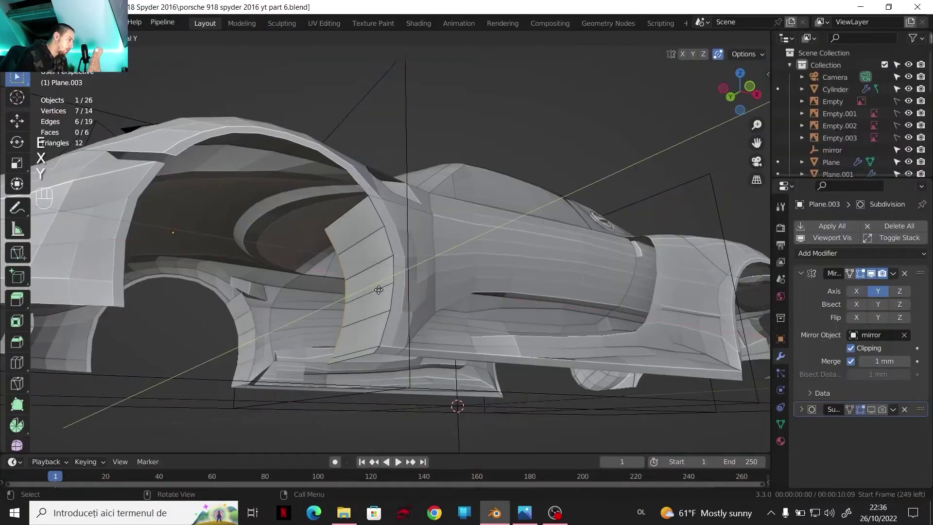
pyautogui.click(331, 309)
pyautogui.keyDown('shift'); pyautogui.moveTo(331, 308); pyautogui.dragTo(384, 265, button='middle'); pyautogui.keyUp('shift')
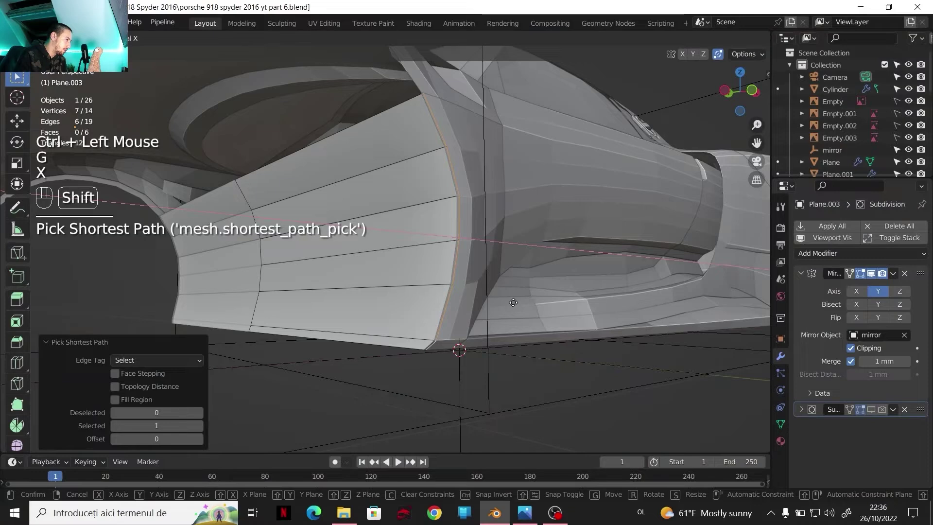
# Move the new panel's outer edge loop about 6 mm along X and about 3.2 mm along Y.
pyautogui.keyDown('shift'); pyautogui.click(513, 302); pyautogui.keyUp('shift')
pyautogui.press('g')
pyautogui.press('y')
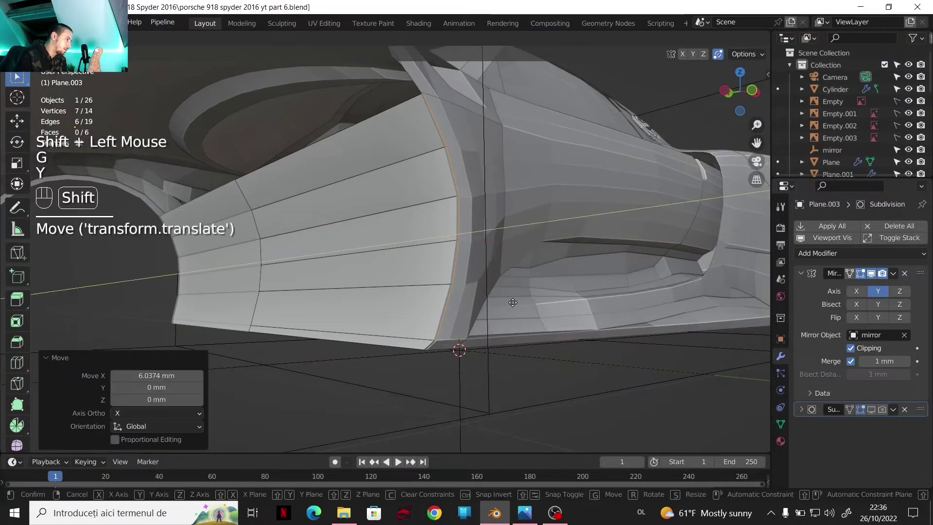
pyautogui.keyDown('shift'); pyautogui.click(502, 301); pyautogui.keyUp('shift')
# Add two vertical loop cuts to the panel, one slid close to the outer edge at factor 0.965, the other at 0.811.
pyautogui.moveTo(500, 299)
pyautogui.mouseDown(button='middle')
pyautogui.moveTo(527, 299)
pyautogui.moveTo(501, 307)
pyautogui.mouseUp(button='middle')
pyautogui.scroll(2, 528, 299)
pyautogui.moveTo(501, 306); pyautogui.dragTo(518, 316, button='middle')
pyautogui.scroll(-1, 518, 316)
pyautogui.scroll(1, 481, 311)
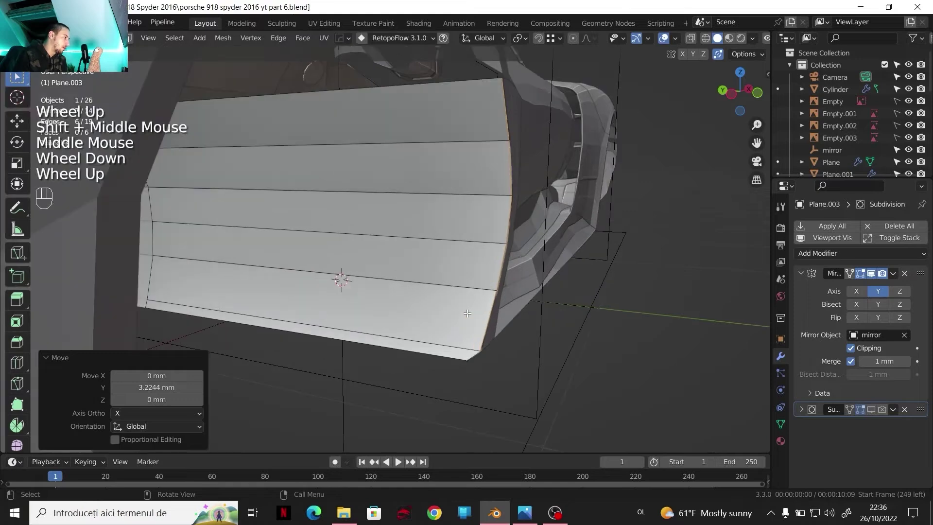
pyautogui.hotkey('ctrl', 'r')
pyautogui.click(457, 339)
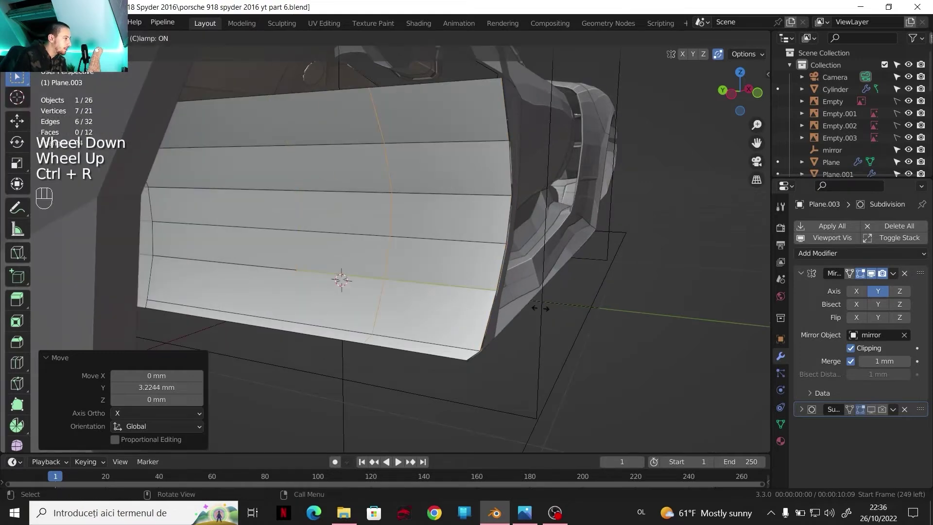
pyautogui.click(619, 333)
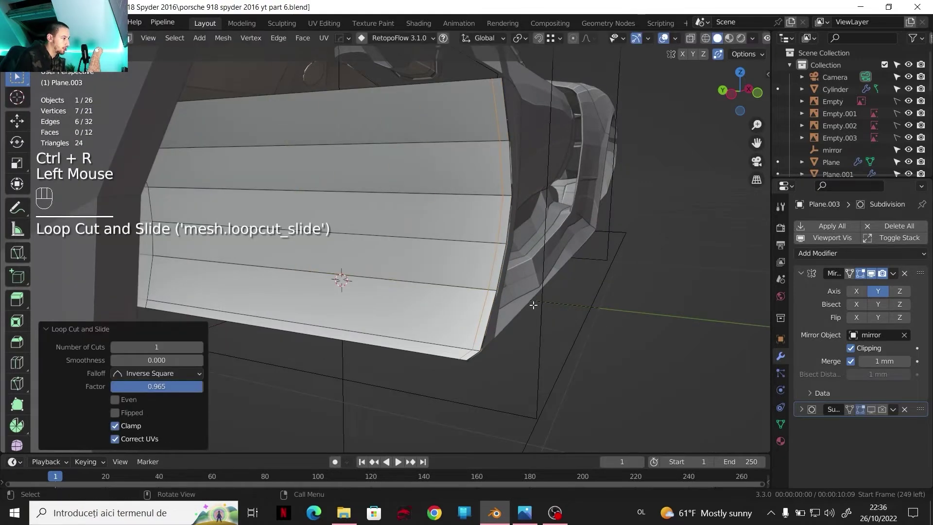
pyautogui.hotkey('ctrl', 'r')
pyautogui.click(340, 272)
pyautogui.click(345, 273)
# Select the two lower faces beside the panel's outer edge and delete them.
pyautogui.moveTo(345, 273); pyautogui.dragTo(374, 281, button='middle')
pyautogui.scroll(2, 501, 312)
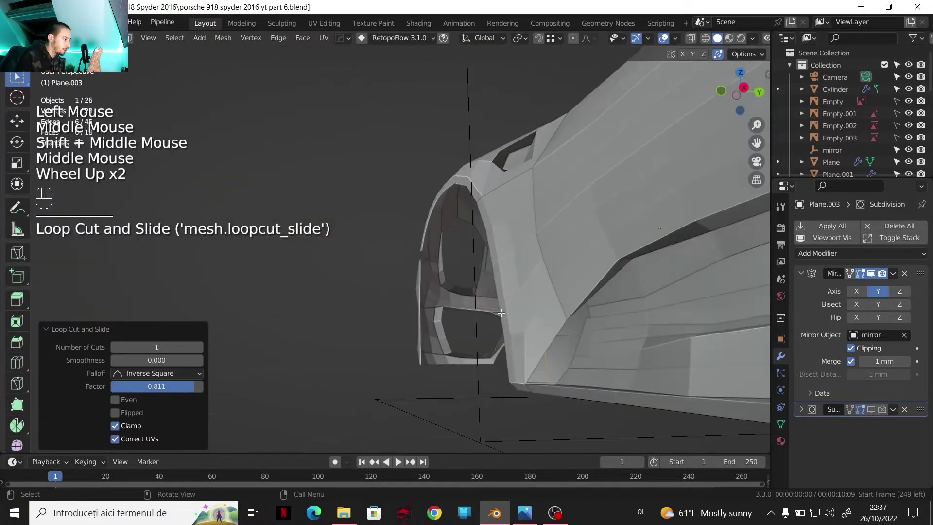
pyautogui.scroll(1, 502, 313)
pyautogui.keyDown('shift'); pyautogui.moveTo(501, 313); pyautogui.dragTo(460, 306, button='middle'); pyautogui.keyUp('shift')
pyautogui.press('3')
pyautogui.click(545, 311)
pyautogui.keyDown('shift'); pyautogui.click(524, 350); pyautogui.keyUp('shift')
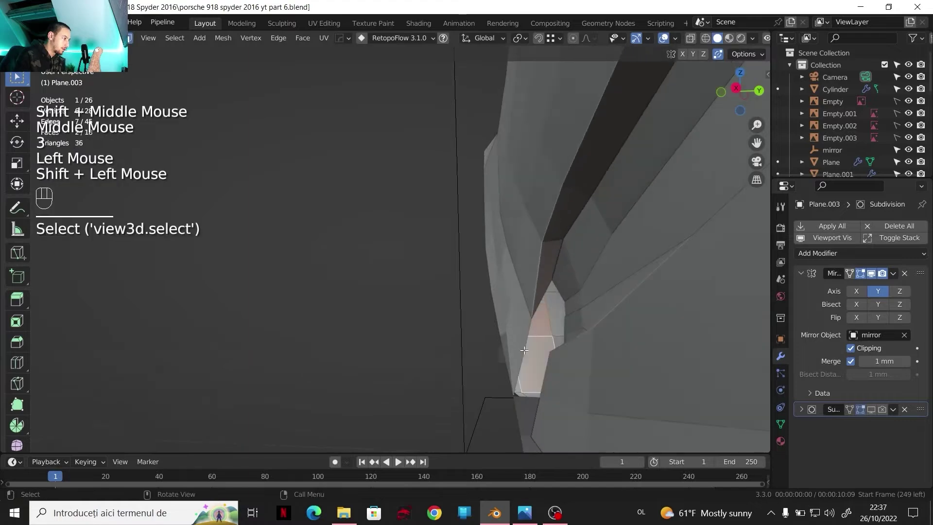
pyautogui.moveTo(524, 350); pyautogui.dragTo(549, 362, button='middle')
pyautogui.press('Delete')
pyautogui.click(548, 362)
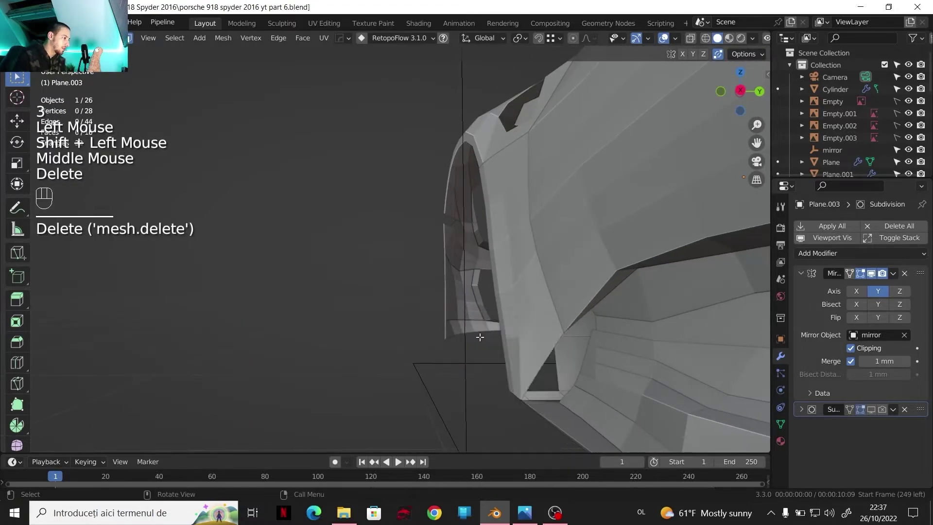
# Switch to the reference picture in Photos, examine the area behind the front wheel, and return to Blender.
pyautogui.moveTo(480, 336); pyautogui.dragTo(531, 428, button='middle')
pyautogui.hotkey('alt', 'Tab')
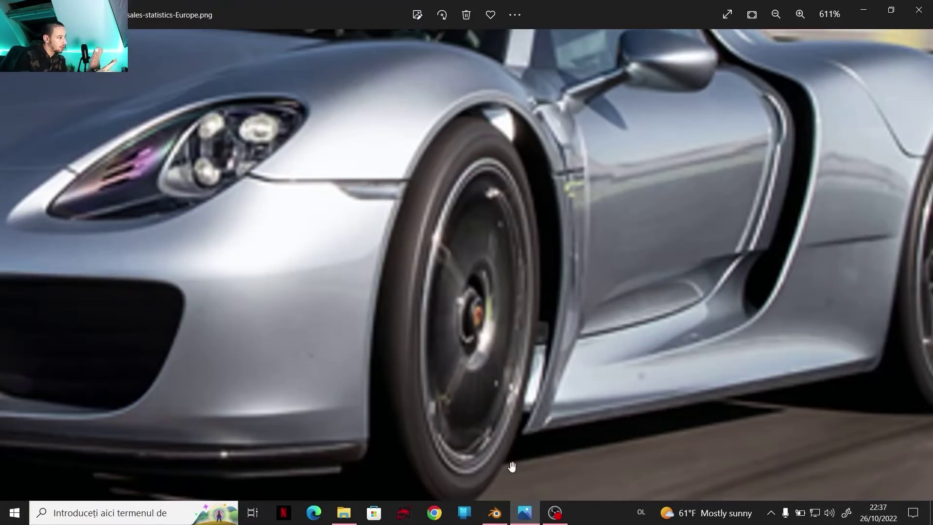
pyautogui.click(495, 513)
pyautogui.scroll(-3, 508, 340)
pyautogui.scroll(2, 348, 313)
pyautogui.keyDown('shift'); pyautogui.moveTo(348, 312); pyautogui.dragTo(302, 278, button='middle'); pyautogui.keyUp('shift')
pyautogui.moveTo(302, 277); pyautogui.dragTo(255, 241, button='middle')
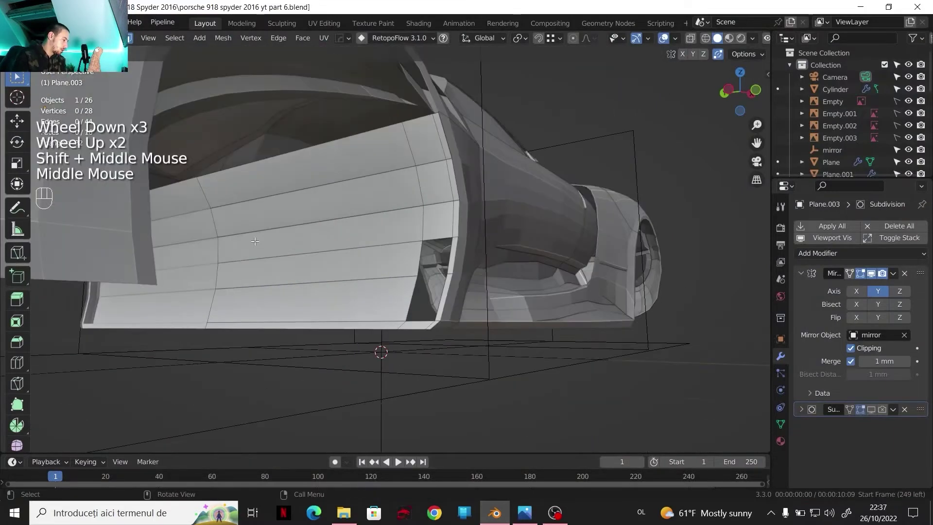
# Select the panel's wide column of faces next to the centre and shift it along X, finishing with a move of about 12 mm.
pyautogui.click(261, 200)
pyautogui.keyDown('ctrl'); pyautogui.click(316, 315); pyautogui.keyUp('ctrl')
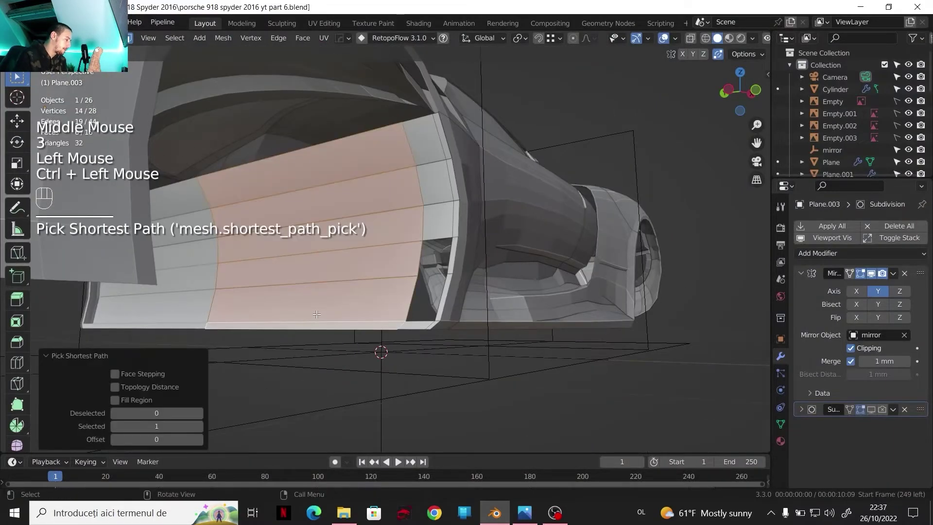
pyautogui.press('g')
pyautogui.press('x')
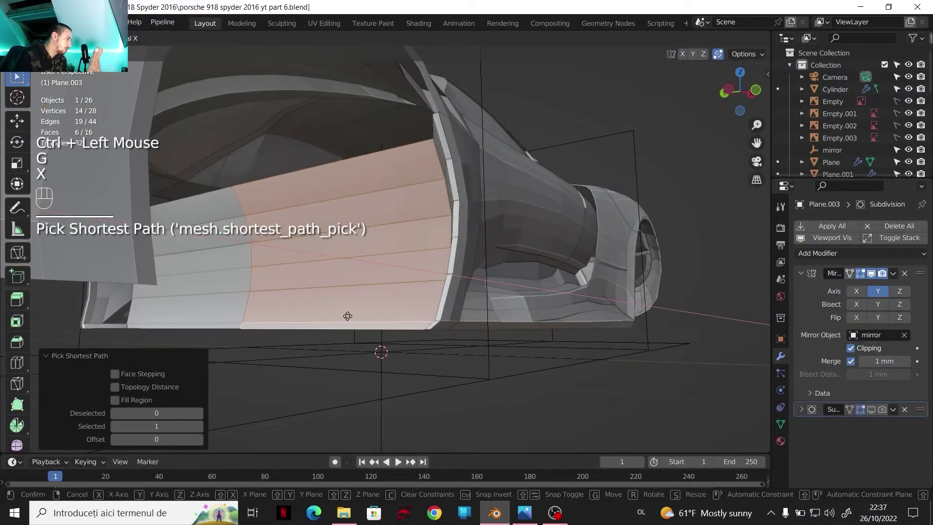
pyautogui.click(345, 316)
pyautogui.moveTo(345, 316); pyautogui.dragTo(359, 286, button='middle')
pyautogui.press('g')
pyautogui.press('x')
pyautogui.click(375, 261)
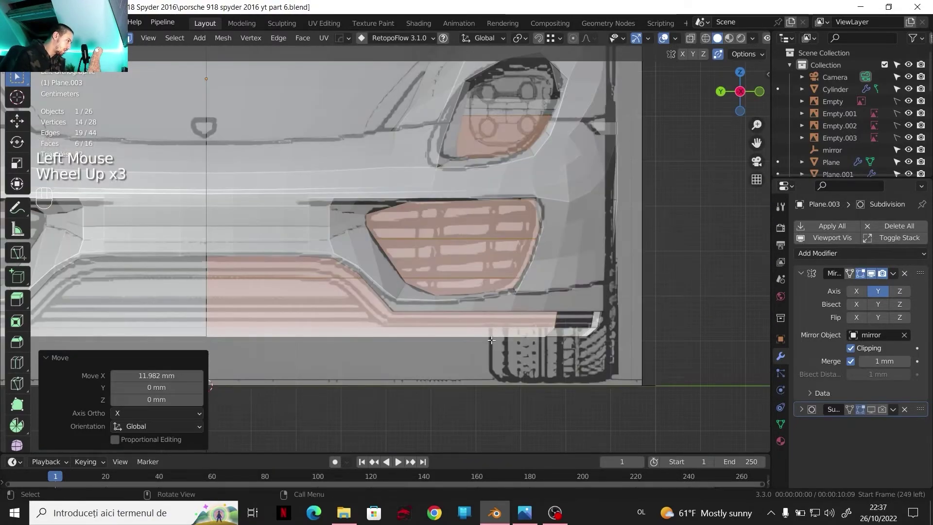
# Add a vertical loop cut across the wide faces at factor 0.556, flatten it to 0 along Y, and slide it by about -0.052.
pyautogui.click(471, 291)
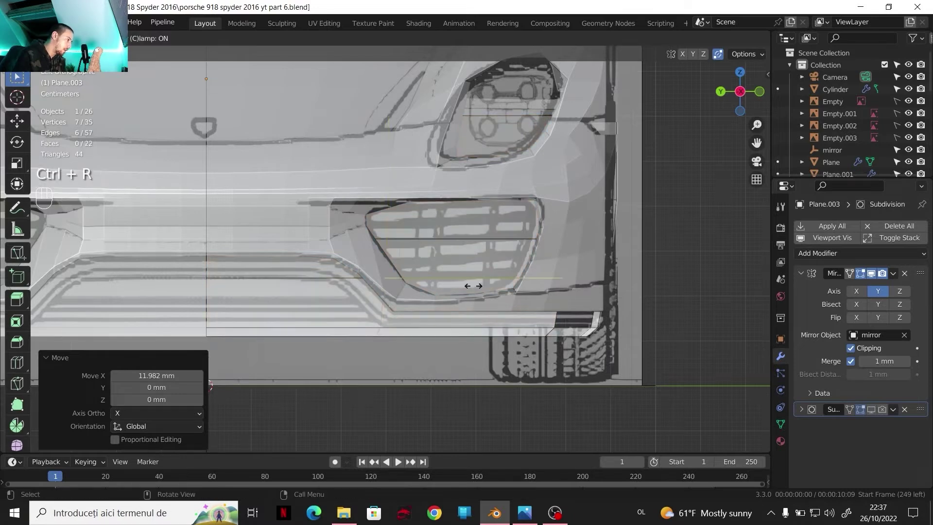
pyautogui.click(572, 290)
pyautogui.press('s')
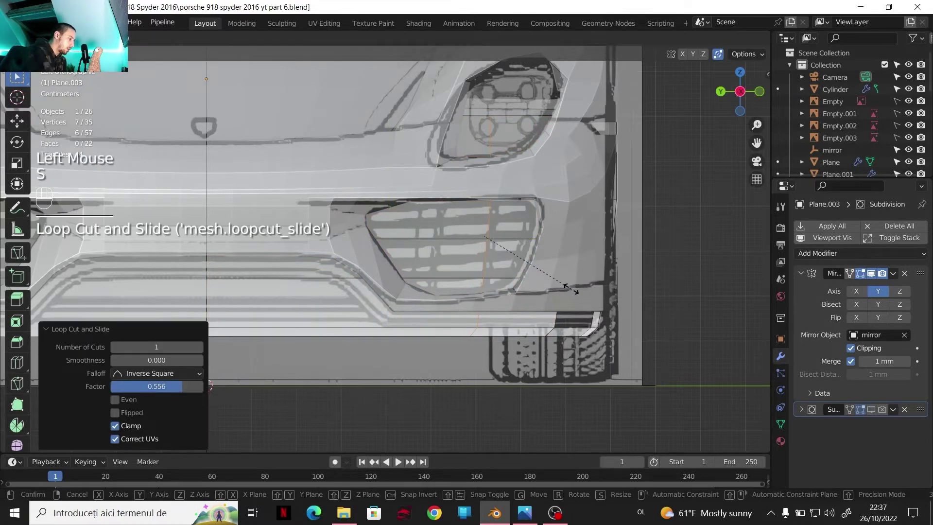
pyautogui.press('y')
pyautogui.press('Return')
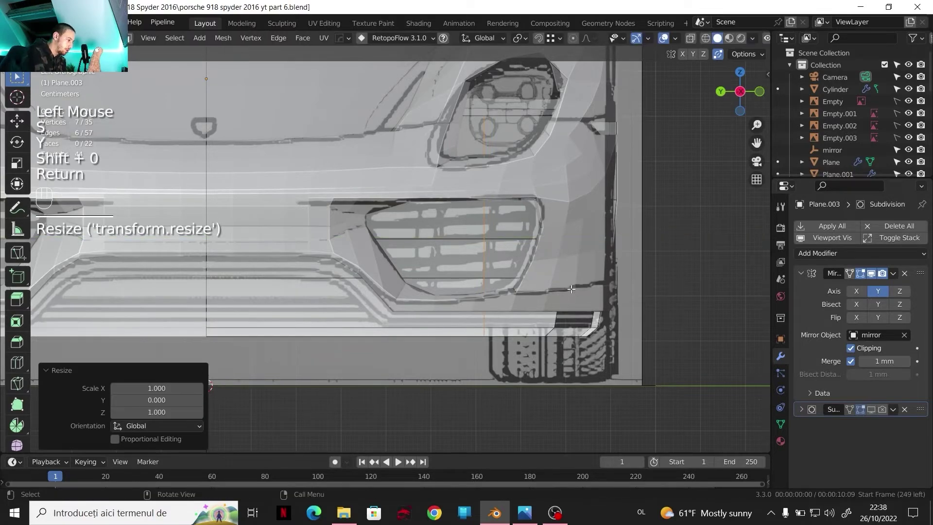
pyautogui.press('g')
pyautogui.press('g')
pyautogui.click(563, 280)
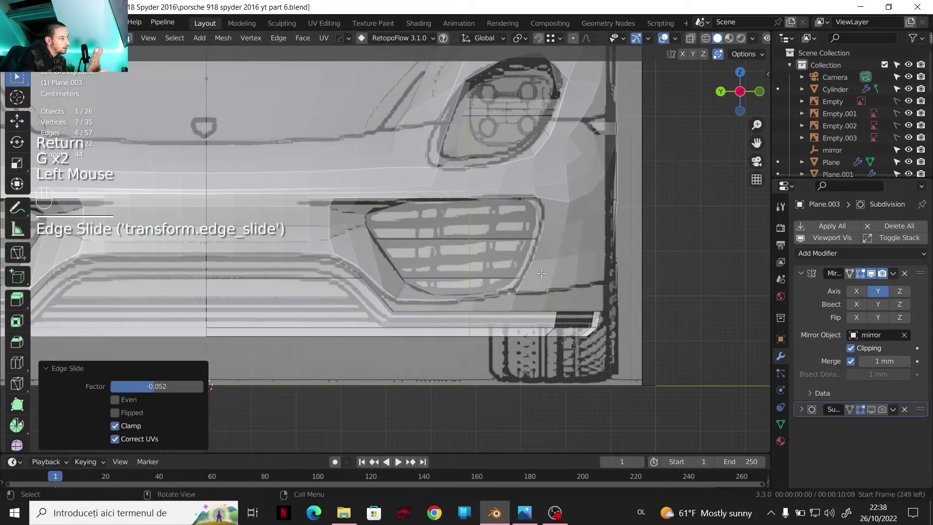
pyautogui.moveTo(562, 280); pyautogui.dragTo(431, 230, button='middle')
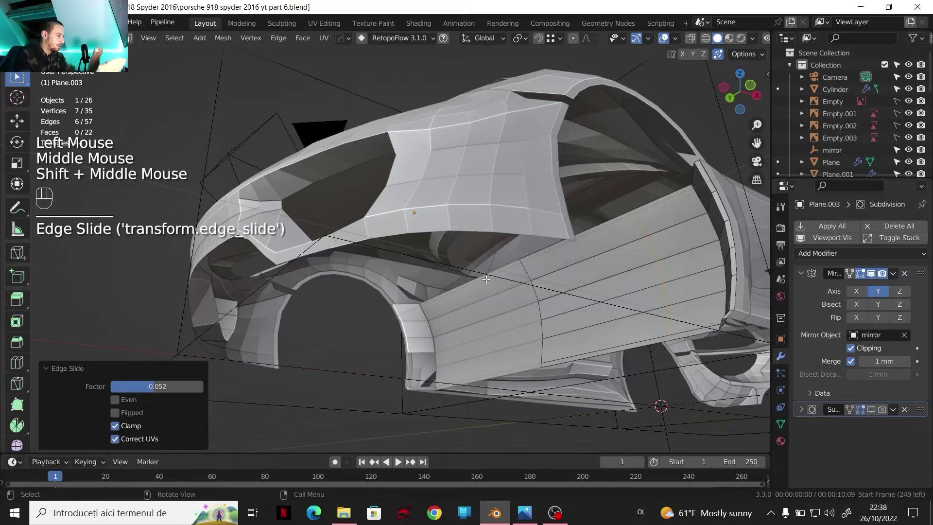
# Select the column of faces between the centre and the new loop cut and extrude it forward.
pyautogui.scroll(-2, 486, 279)
pyautogui.keyDown('shift'); pyautogui.moveTo(486, 279); pyautogui.dragTo(476, 272, button='middle'); pyautogui.keyUp('shift')
pyautogui.moveTo(477, 272); pyautogui.dragTo(469, 251, button='middle')
pyautogui.scroll(2, 469, 258)
pyautogui.press('3')
pyautogui.click(492, 243)
pyautogui.keyDown('ctrl'); pyautogui.click(559, 291); pyautogui.keyUp('ctrl')
pyautogui.press('e')
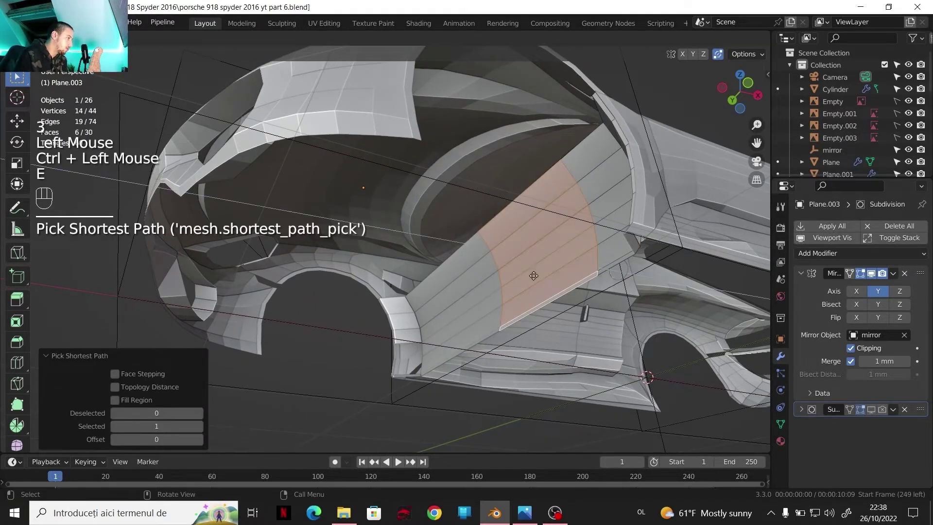
pyautogui.click(270, 294)
# Flatten the extruded front faces to 0 along X and move them about 171 mm along X.
pyautogui.scroll(-1, 271, 294)
pyautogui.scroll(-1, 291, 254)
pyautogui.moveTo(271, 293); pyautogui.dragTo(413, 233, button='middle')
pyautogui.moveTo(413, 233); pyautogui.dragTo(456, 228, button='middle')
pyautogui.press('s')
pyautogui.press('x')
pyautogui.hotkey('shift', '0')
pyautogui.press('Return')
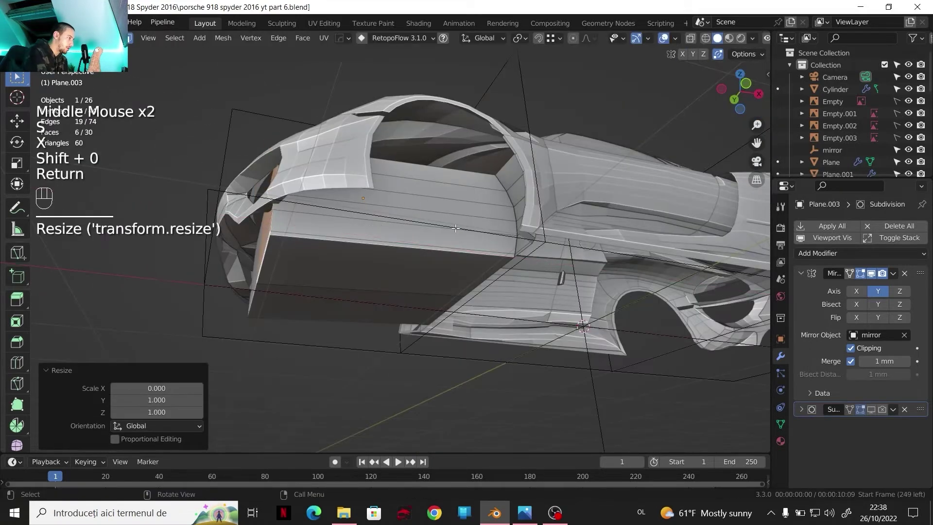
pyautogui.press('g')
pyautogui.press('x')
pyautogui.click(558, 270)
# Align the extruded front faces with the side blueprint by raising them about 79 mm along Z.
pyautogui.click(747, 92)
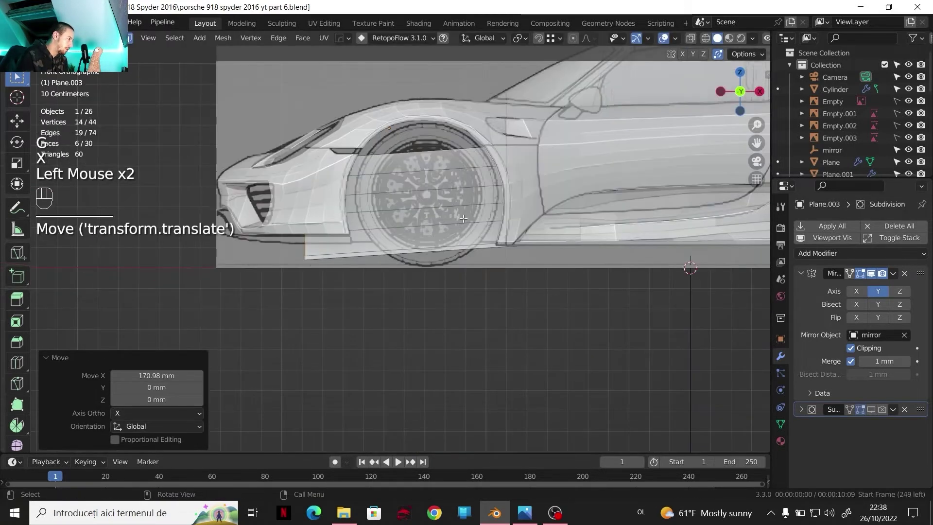
pyautogui.scroll(1, 463, 219)
pyautogui.keyDown('shift'); pyautogui.moveTo(464, 220); pyautogui.dragTo(465, 244, button='middle'); pyautogui.keyUp('shift')
pyautogui.scroll(1, 464, 244)
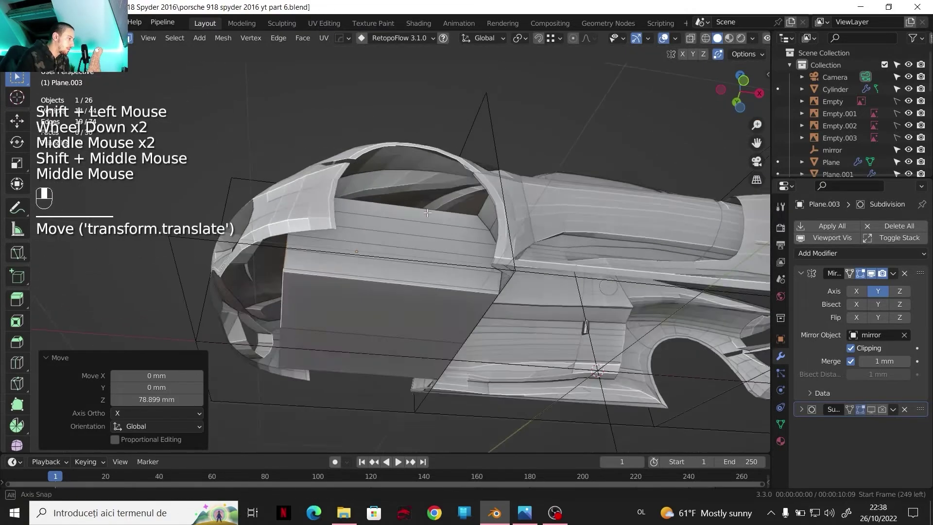
pyautogui.keyDown('shift'); pyautogui.moveTo(428, 212); pyautogui.dragTo(457, 188, button='middle'); pyautogui.keyUp('shift')
pyautogui.scroll(-1, 457, 188)
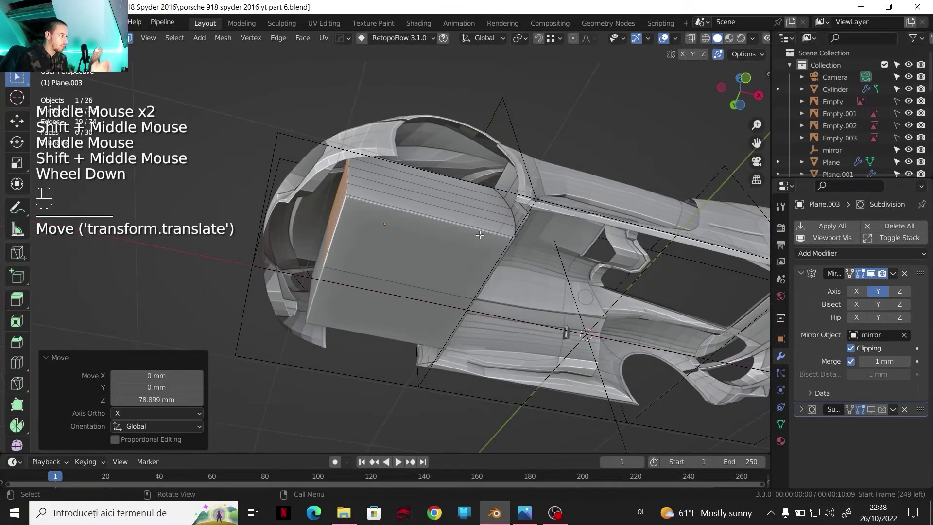
pyautogui.click(746, 78)
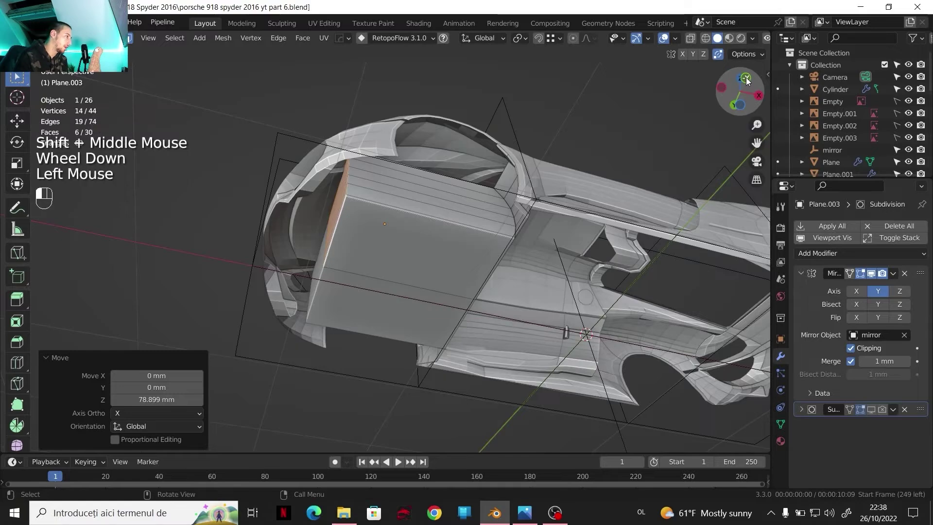
# Delete one surplus face from the extruded wheel-well box.
pyautogui.scroll(4, 745, 77)
pyautogui.keyDown('shift'); pyautogui.moveTo(423, 330); pyautogui.dragTo(578, 243, button='middle'); pyautogui.keyUp('shift')
pyautogui.scroll(-1, 578, 244)
pyautogui.moveTo(578, 243); pyautogui.dragTo(506, 248, button='middle')
pyautogui.moveTo(505, 248); pyautogui.dragTo(442, 172, button='middle')
pyautogui.scroll(-2, 449, 195)
pyautogui.keyDown('shift'); pyautogui.moveTo(443, 172); pyautogui.dragTo(544, 162, button='middle'); pyautogui.keyUp('shift')
pyautogui.click(506, 168)
pyautogui.moveTo(544, 162); pyautogui.dragTo(409, 243, button='middle')
pyautogui.press('Delete')
pyautogui.click(456, 217)
# Lower two upper vertices at the box's front corner about 37 mm along Z and adjust the corner's height once more.
pyautogui.scroll(2, 640, 423)
pyautogui.press('1')
pyautogui.click(404, 226)
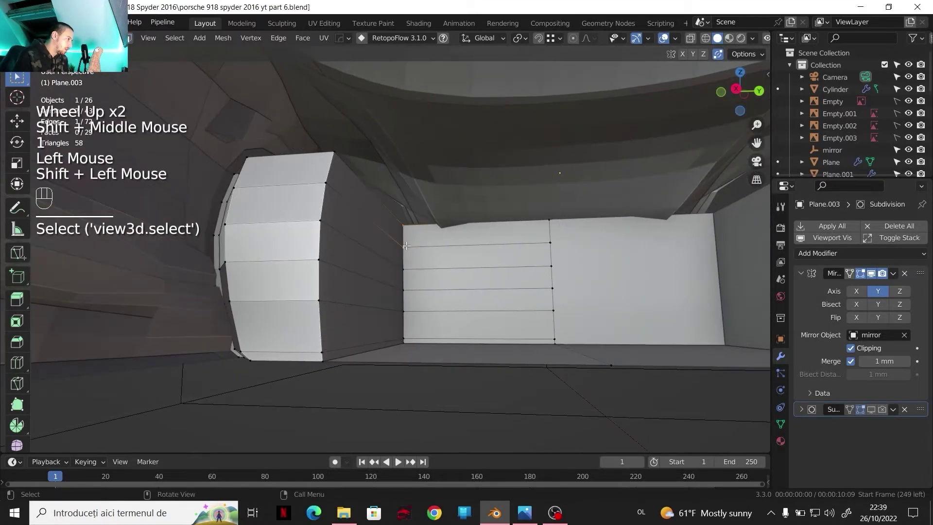
pyautogui.press('g')
pyautogui.press('z')
pyautogui.click(409, 254)
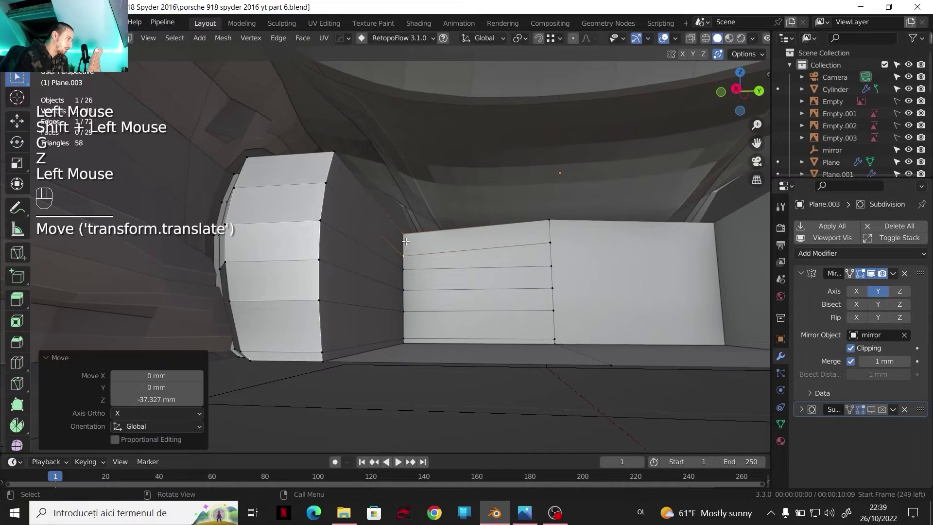
pyautogui.click(407, 241)
pyautogui.press('g')
pyautogui.press('z')
pyautogui.click(407, 241)
# Delete the leftover bottom faces of the wheel-well box.
pyautogui.keyDown('shift'); pyautogui.moveTo(407, 241); pyautogui.dragTo(407, 204, button='middle'); pyautogui.keyUp('shift')
pyautogui.moveTo(407, 204); pyautogui.dragTo(467, 155, button='middle')
pyautogui.moveTo(466, 156); pyautogui.dragTo(542, 136, button='middle')
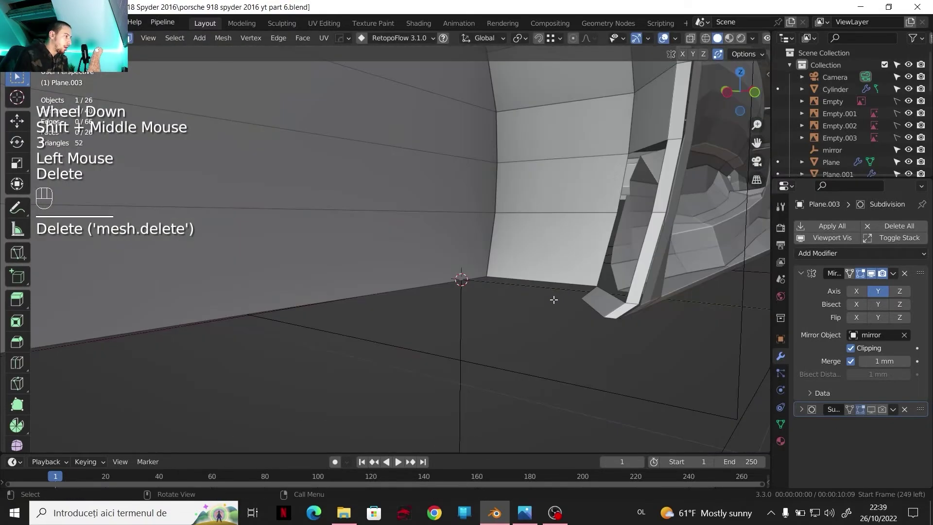
pyautogui.scroll(-1, 554, 301)
pyautogui.moveTo(554, 301); pyautogui.dragTo(555, 313, button='middle')
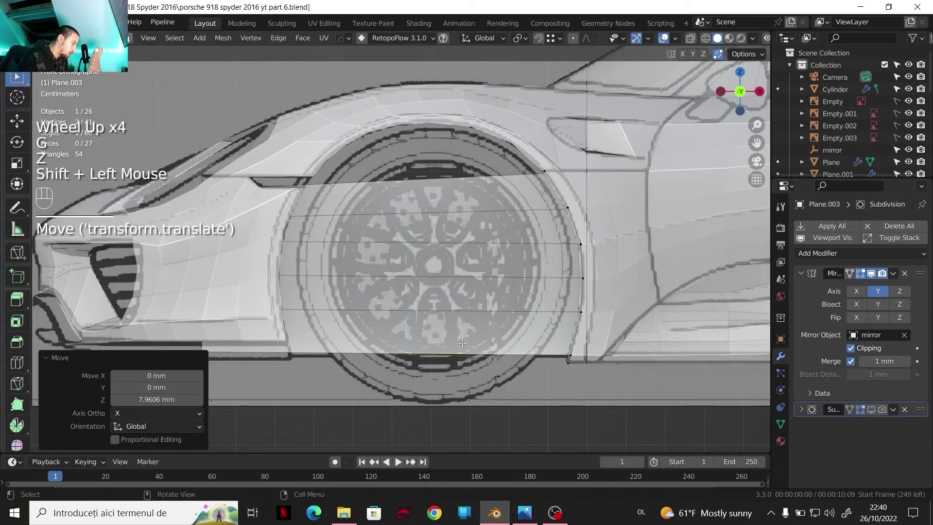
# Flatten the two selected vertices at the bottom of the wheel-well box with a Z scale of 0, and fine-tune their height along Z.
pyautogui.press('s')
pyautogui.press('z')
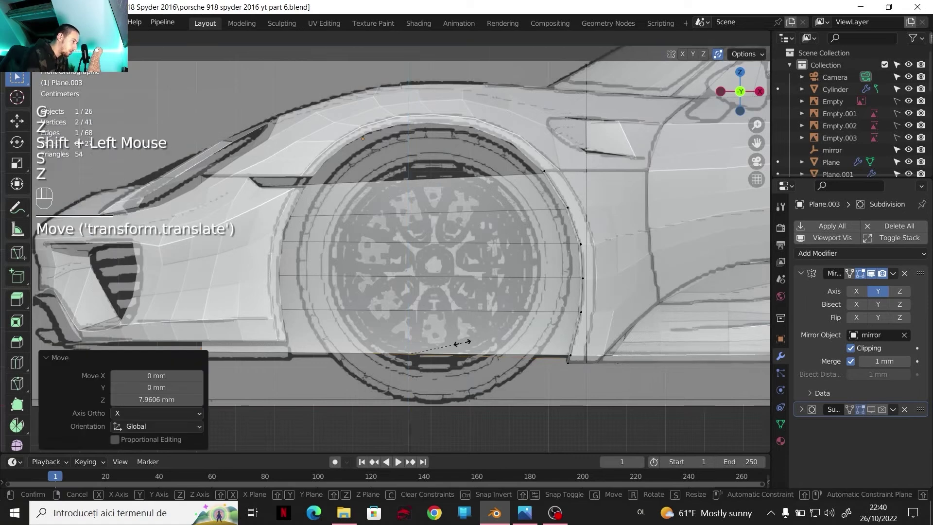
pyautogui.press('Return')
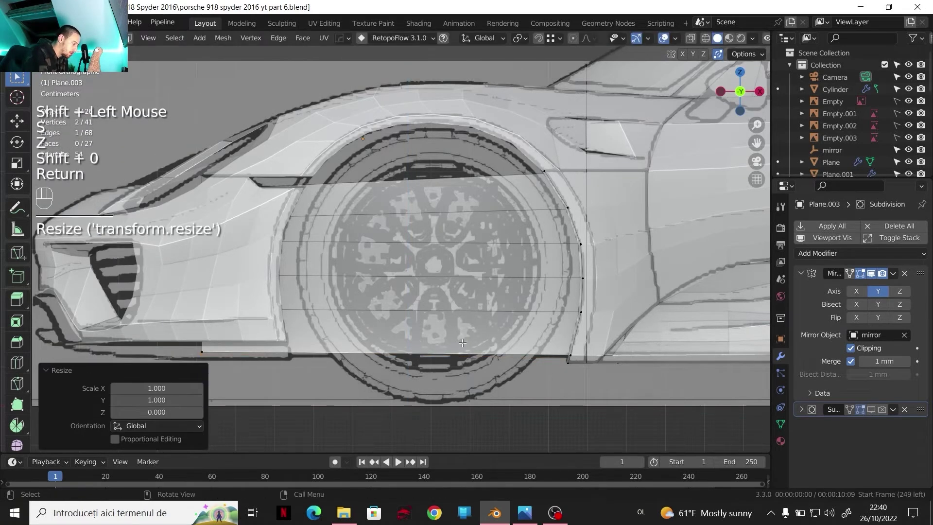
pyautogui.press('g')
pyautogui.press('z')
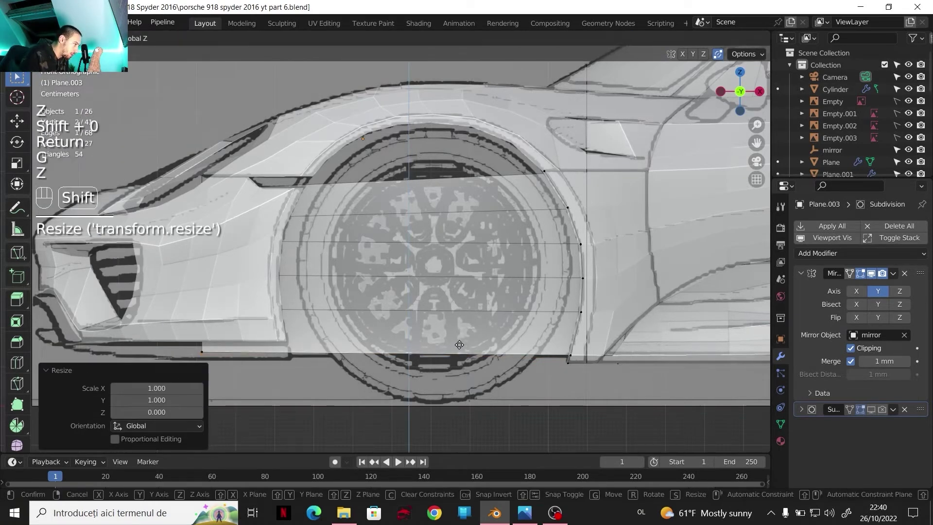
pyautogui.keyDown('shift'); pyautogui.click(459, 344); pyautogui.keyUp('shift')
# Examine the front wheel arch on the model, and compare it with the reference photos of the car in the image viewer.
pyautogui.scroll(-2, 458, 344)
pyautogui.keyDown('shift'); pyautogui.moveTo(303, 358); pyautogui.dragTo(378, 317, button='middle'); pyautogui.keyUp('shift')
pyautogui.scroll(2, 378, 317)
pyautogui.scroll(-1, 382, 321)
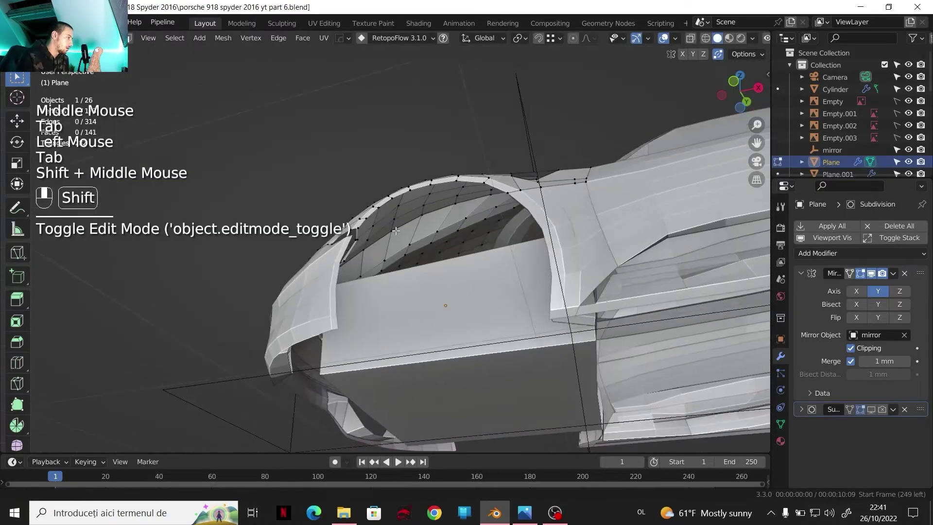
pyautogui.scroll(2, 380, 248)
pyautogui.keyDown('shift'); pyautogui.moveTo(375, 240); pyautogui.dragTo(372, 255, button='middle'); pyautogui.keyUp('shift')
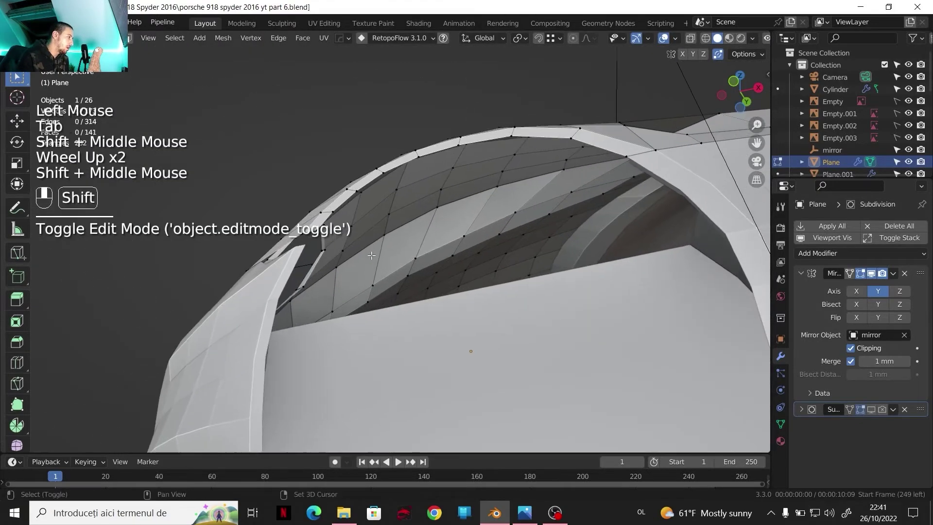
pyautogui.click(523, 513)
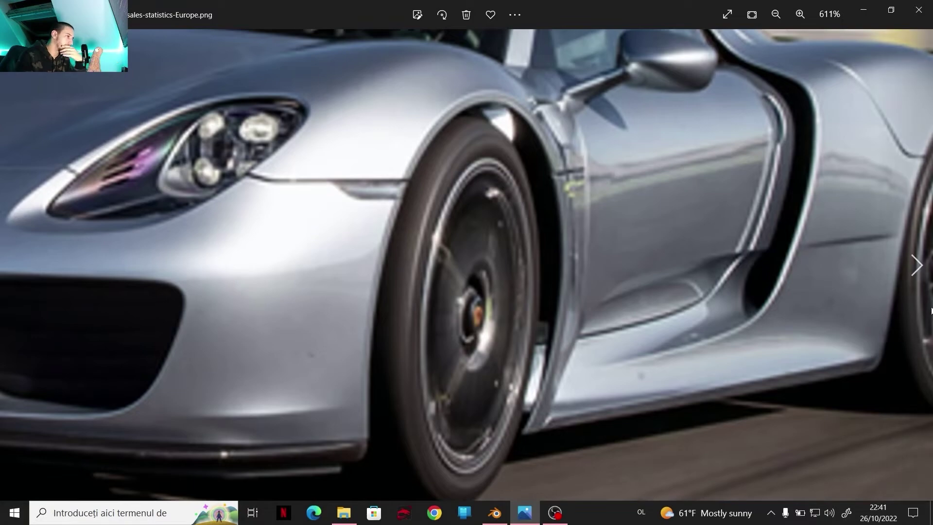
pyautogui.click(917, 268)
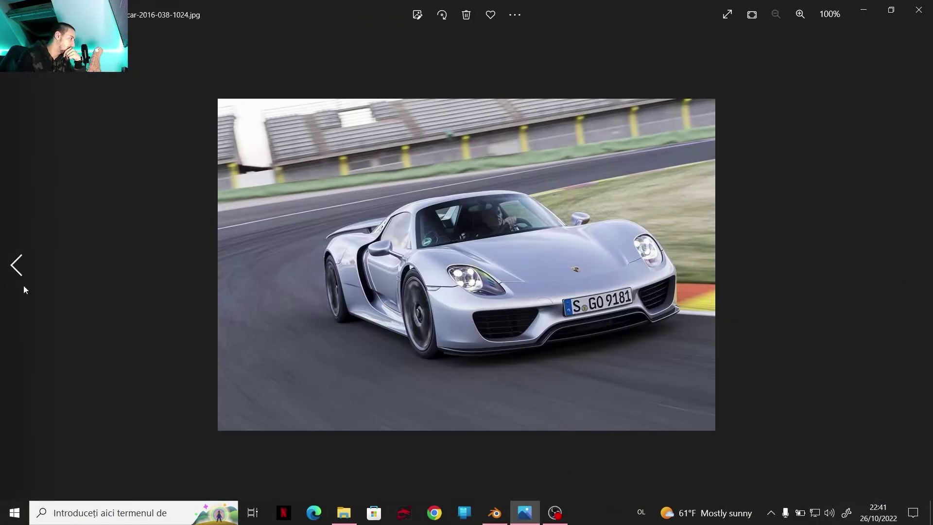
pyautogui.click(24, 286)
pyautogui.click(25, 286)
pyautogui.scroll(7, 142, 235)
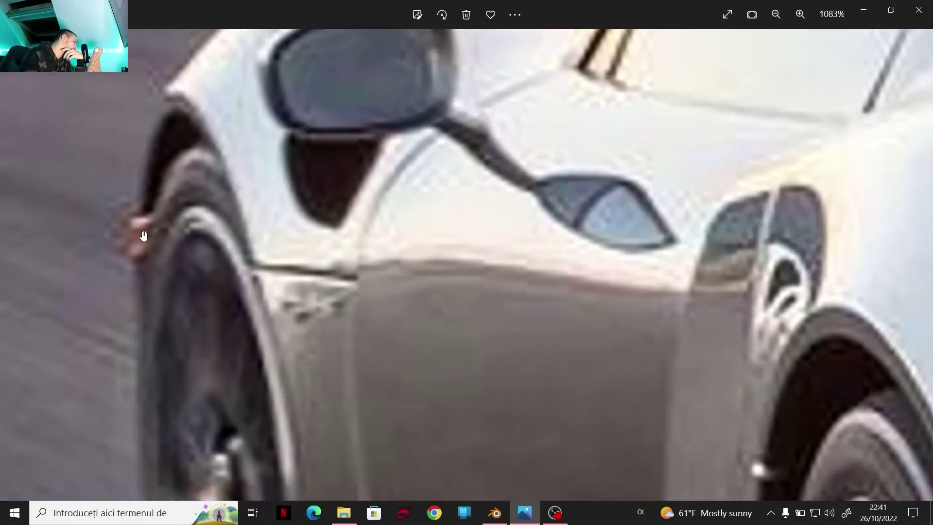
pyautogui.scroll(1, 143, 235)
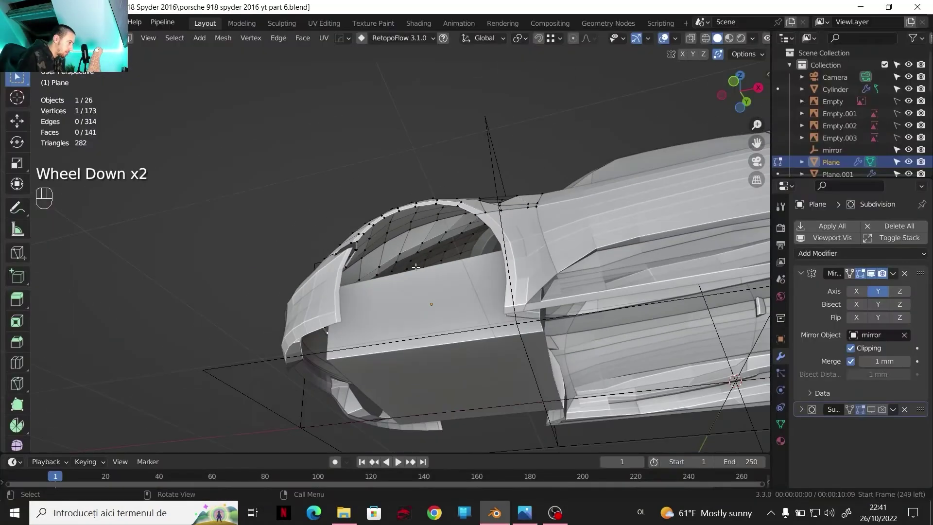
# Select the fender's edge path along the top of the front wheel arch, duplicate it in place and separate it into its own object.
pyautogui.scroll(-1, 389, 243)
pyautogui.moveTo(389, 243); pyautogui.dragTo(398, 233, button='middle')
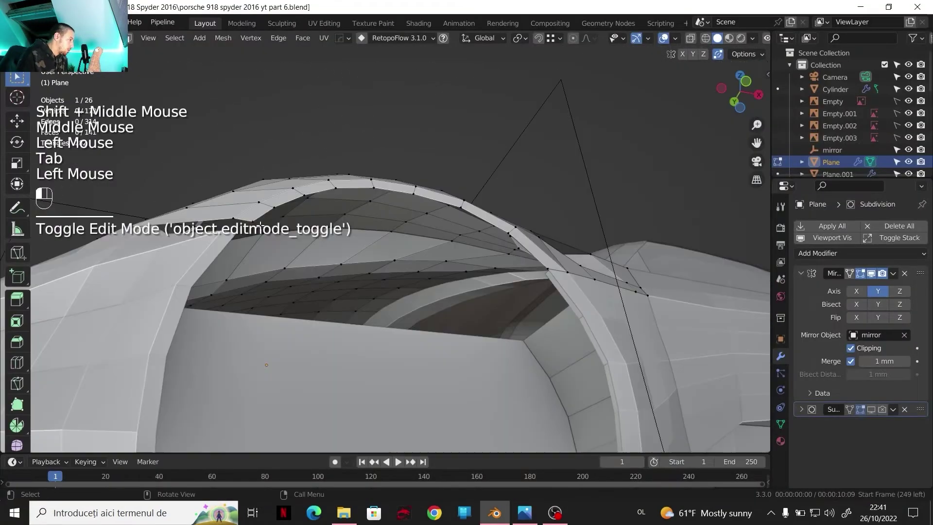
pyautogui.keyDown('ctrl'); pyautogui.click(549, 268); pyautogui.keyUp('ctrl')
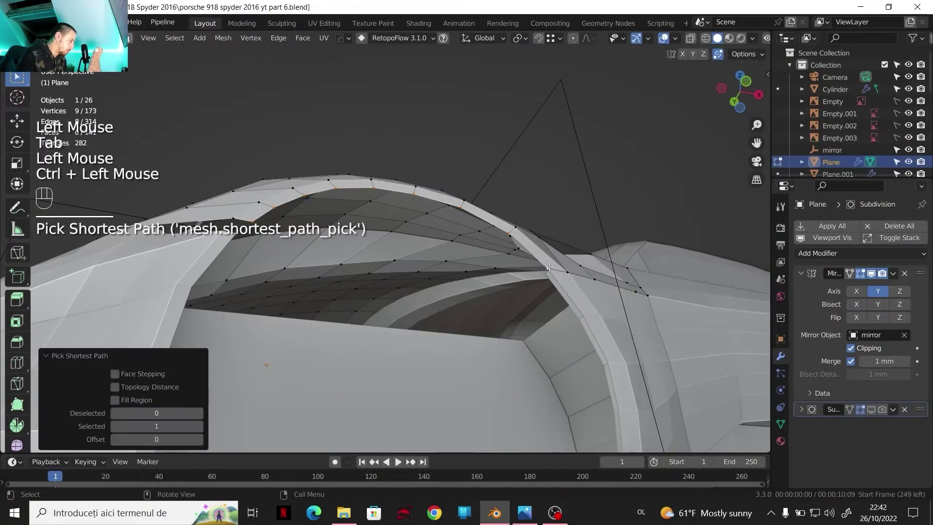
pyautogui.press('2')
pyautogui.moveTo(548, 268); pyautogui.dragTo(414, 307, button='middle')
pyautogui.hotkey('shift', 'd')
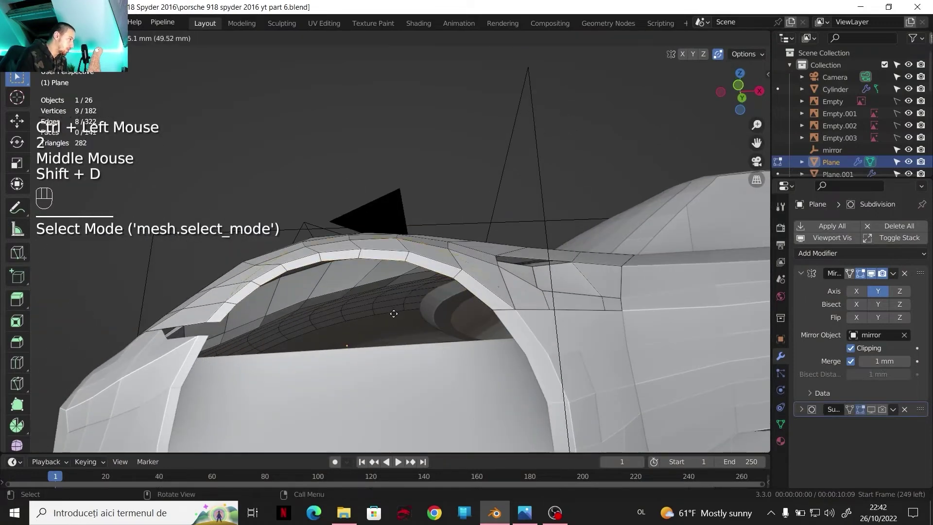
pyautogui.rightClick(392, 319)
pyautogui.press('p')
pyautogui.click(393, 319)
pyautogui.press('Tab')
# Extrude the separated arch edge about 21.5 mm along Y to form a narrow strip.
pyautogui.click(354, 256)
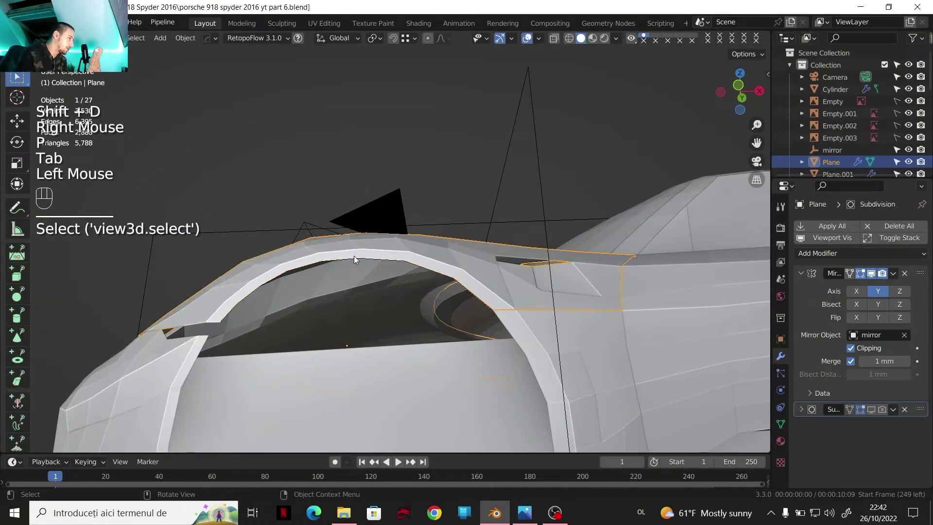
pyautogui.click(354, 259)
pyautogui.keyDown('shift'); pyautogui.moveTo(354, 259); pyautogui.dragTo(369, 228, button='middle'); pyautogui.keyUp('shift')
pyautogui.moveTo(369, 228); pyautogui.dragTo(380, 202, button='middle')
pyautogui.press('Tab')
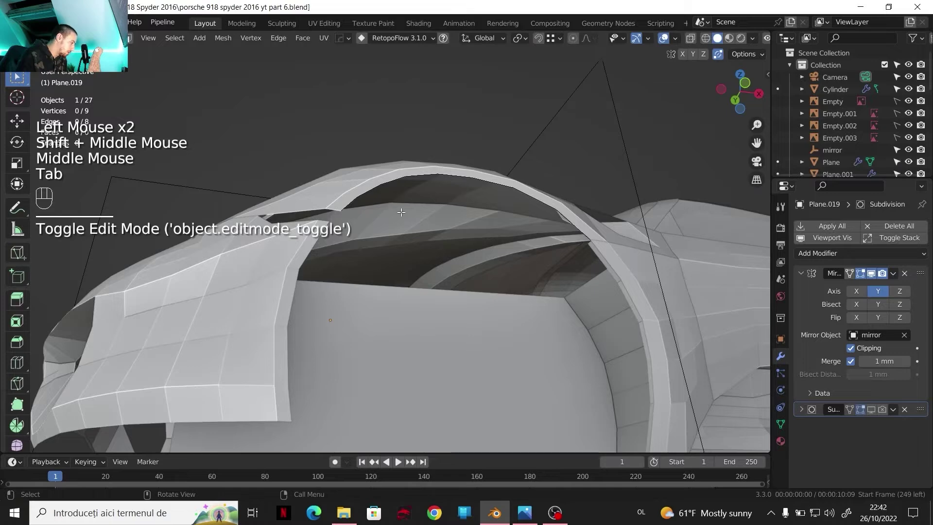
pyautogui.press('e')
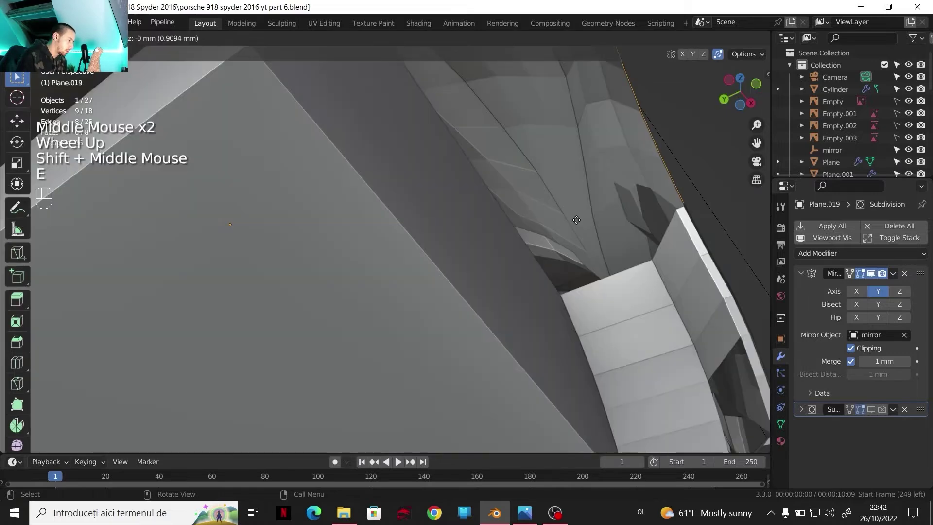
pyautogui.press('y')
pyautogui.click(565, 218)
# Turn on snapping and snap the strip's rear end vertex to the corner of the adjoining arch lip.
pyautogui.keyDown('shift'); pyautogui.moveTo(564, 219); pyautogui.dragTo(413, 211, button='middle'); pyautogui.keyUp('shift')
pyautogui.scroll(3, 414, 211)
pyautogui.keyDown('shift'); pyautogui.moveTo(413, 210); pyautogui.dragTo(438, 211, button='middle'); pyautogui.keyUp('shift')
pyautogui.moveTo(437, 212); pyautogui.dragTo(477, 213, button='middle')
pyautogui.scroll(2, 478, 212)
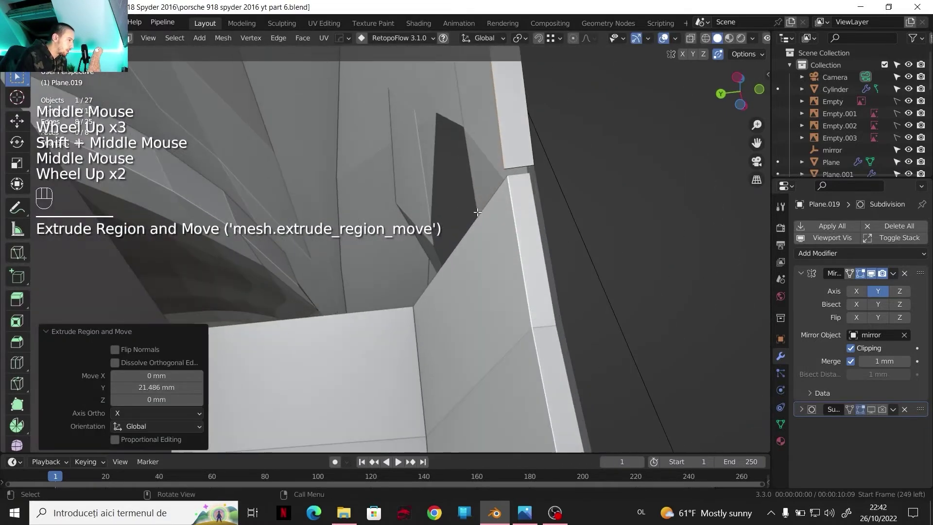
pyautogui.click(540, 39)
pyautogui.press('1')
pyautogui.keyDown('shift'); pyautogui.click(523, 167); pyautogui.keyUp('shift')
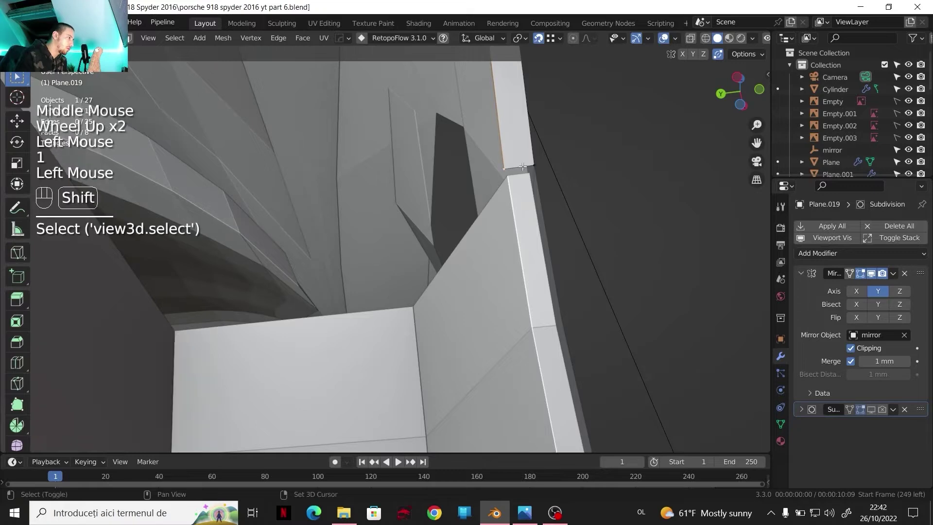
pyautogui.press('g')
pyautogui.click(506, 177)
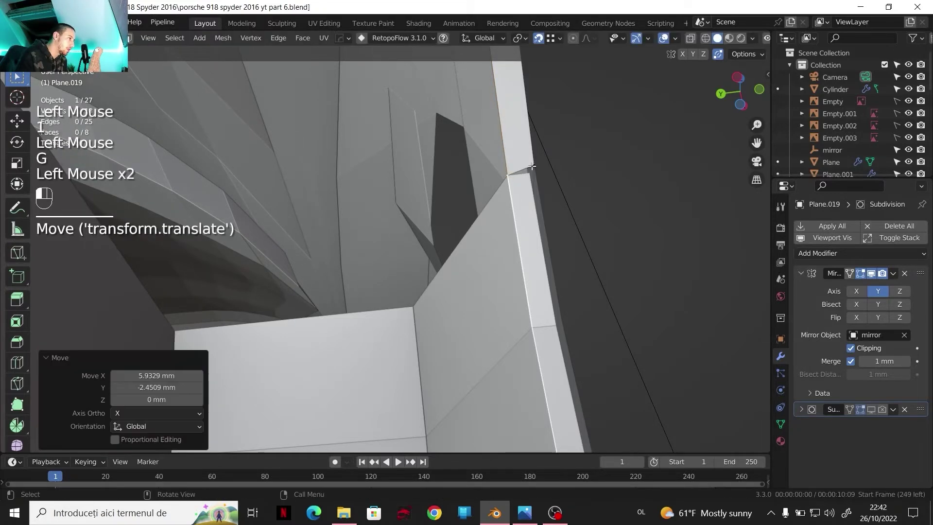
pyautogui.scroll(-1, 506, 177)
pyautogui.keyDown('shift'); pyautogui.scroll(-1, 506, 177); pyautogui.keyUp('shift')
pyautogui.keyDown('shift'); pyautogui.moveTo(506, 177); pyautogui.dragTo(511, 230, button='middle'); pyautogui.keyUp('shift')
pyautogui.scroll(-1, 506, 204)
pyautogui.press('Tab')
pyautogui.moveTo(494, 152); pyautogui.dragTo(398, 174, button='middle')
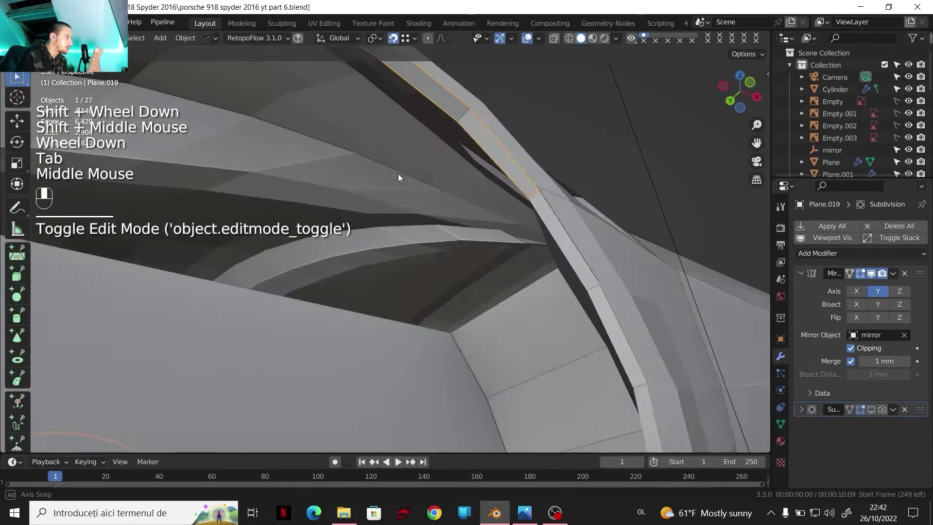
# Select the vertices along the strip's inner edge except the rear one, and raise them about 5.6 mm along Z without snapping.
pyautogui.scroll(-1, 413, 155)
pyautogui.keyDown('shift'); pyautogui.moveTo(424, 141); pyautogui.dragTo(297, 174, button='middle'); pyautogui.keyUp('shift')
pyautogui.press('Tab')
pyautogui.click(644, 153)
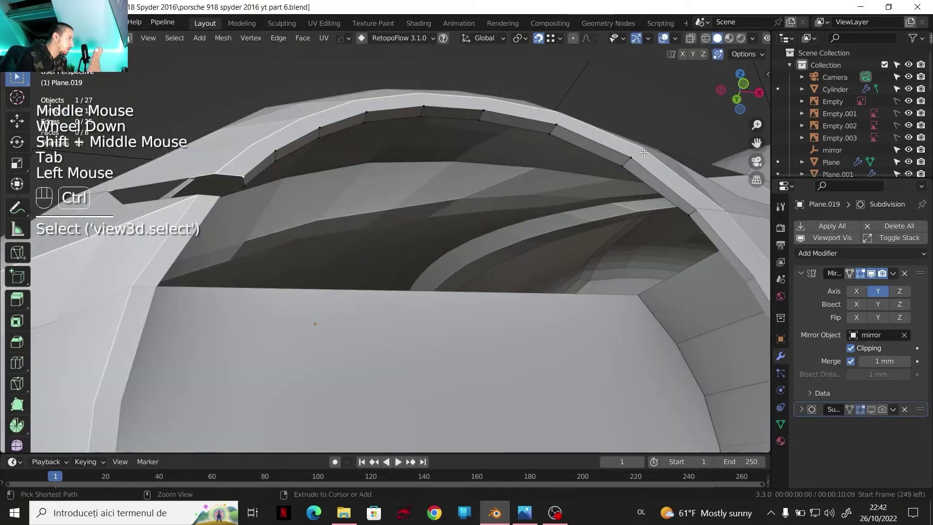
pyautogui.keyDown('ctrl'); pyautogui.click(629, 159); pyautogui.keyUp('ctrl')
pyautogui.moveTo(629, 159); pyautogui.dragTo(626, 185, button='middle')
pyautogui.press('g')
pyautogui.press('z')
pyautogui.rightClick(553, 51)
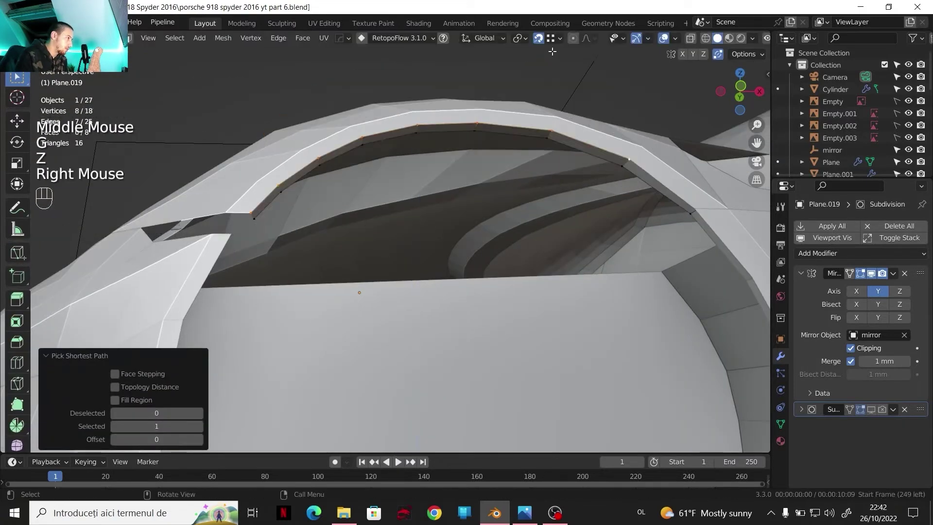
pyautogui.press('g')
pyautogui.press('z')
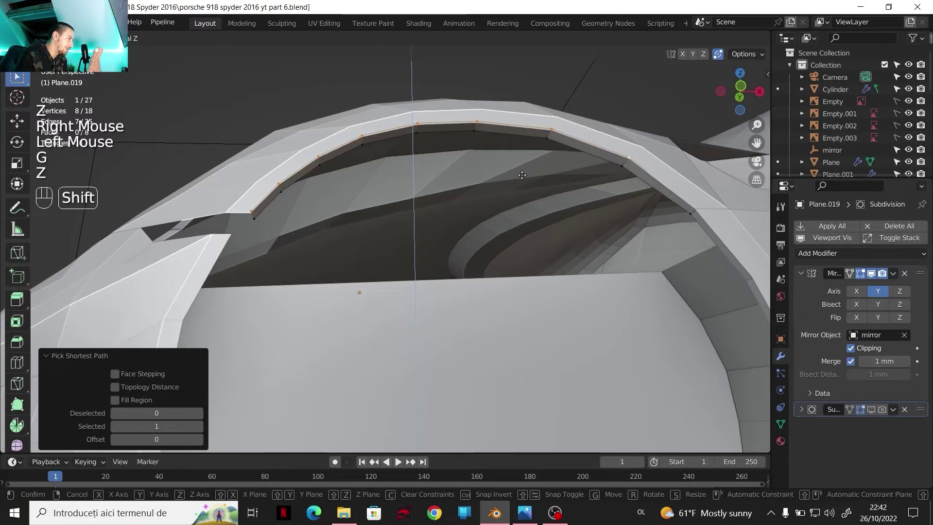
pyautogui.keyDown('shift'); pyautogui.click(521, 157); pyautogui.keyUp('shift')
# Shift the strip's inner edge vertices along Y and raise them about 1.8 mm more along Z to follow the arch lip.
pyautogui.press('g')
pyautogui.press('y')
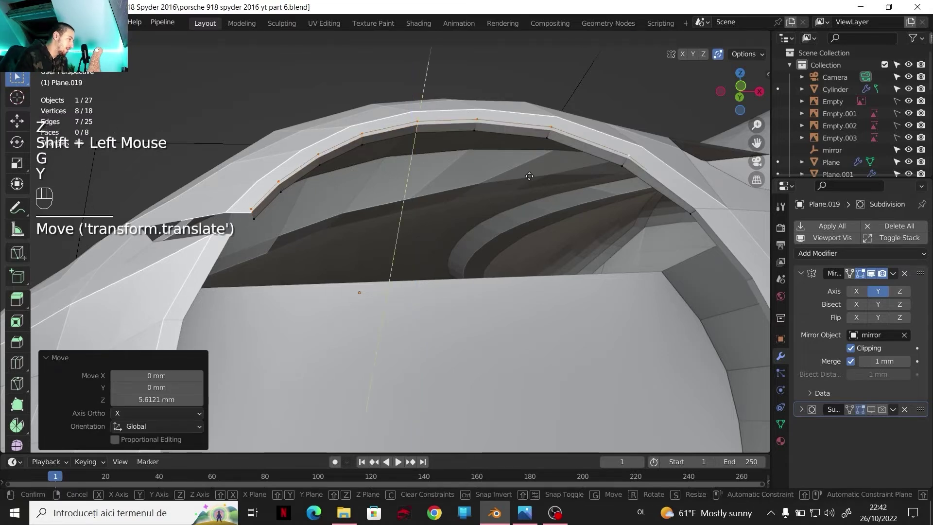
pyautogui.keyDown('shift'); pyautogui.click(522, 182); pyautogui.keyUp('shift')
pyautogui.moveTo(521, 183); pyautogui.dragTo(425, 181, button='middle')
pyautogui.press('g')
pyautogui.press('y')
pyautogui.keyDown('shift'); pyautogui.click(428, 181); pyautogui.keyUp('shift')
pyautogui.moveTo(348, 204); pyautogui.dragTo(427, 204, button='middle')
pyautogui.keyDown('shift'); pyautogui.moveTo(428, 204); pyautogui.dragTo(437, 204, button='middle'); pyautogui.keyUp('shift')
pyautogui.moveTo(438, 204); pyautogui.dragTo(457, 204, button='middle')
pyautogui.keyDown('shift'); pyautogui.moveTo(457, 204); pyautogui.dragTo(465, 204, button='middle'); pyautogui.keyUp('shift')
pyautogui.moveTo(352, 188); pyautogui.dragTo(319, 185, button='middle')
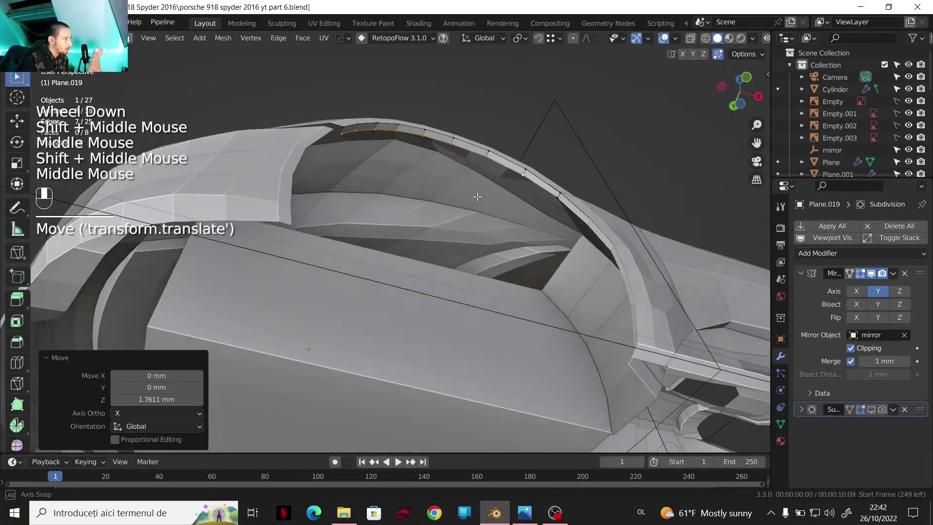
pyautogui.moveTo(477, 196); pyautogui.dragTo(445, 180, button='middle')
pyautogui.scroll(1, 444, 180)
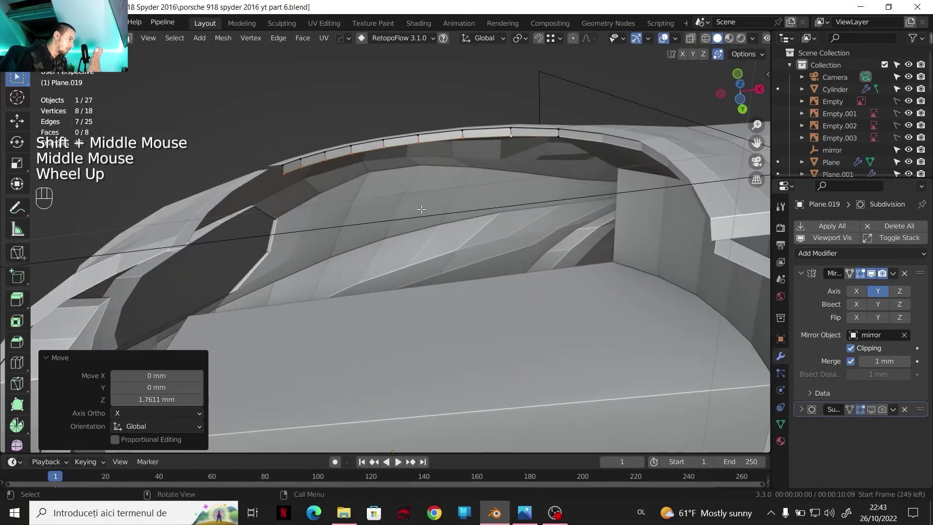
pyautogui.press('e')
pyautogui.rightClick(424, 245)
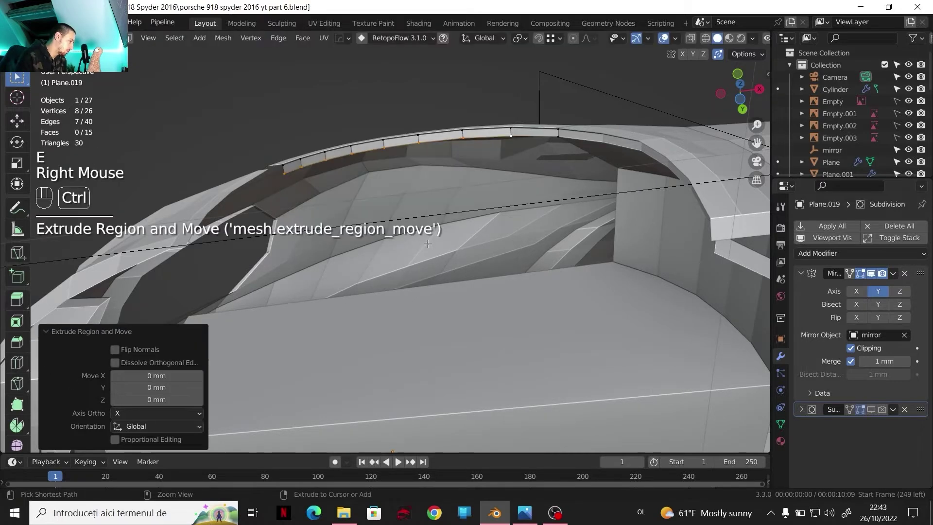
pyautogui.hotkey('ctrl', 'z')
# Add the remaining rear edge to the selection and extrude the strip's inner edge about 308 mm along Y into the wheel well.
pyautogui.press('2')
pyautogui.keyDown('shift'); pyautogui.click(454, 165); pyautogui.keyUp('shift')
pyautogui.moveTo(454, 165); pyautogui.dragTo(532, 185, button='middle')
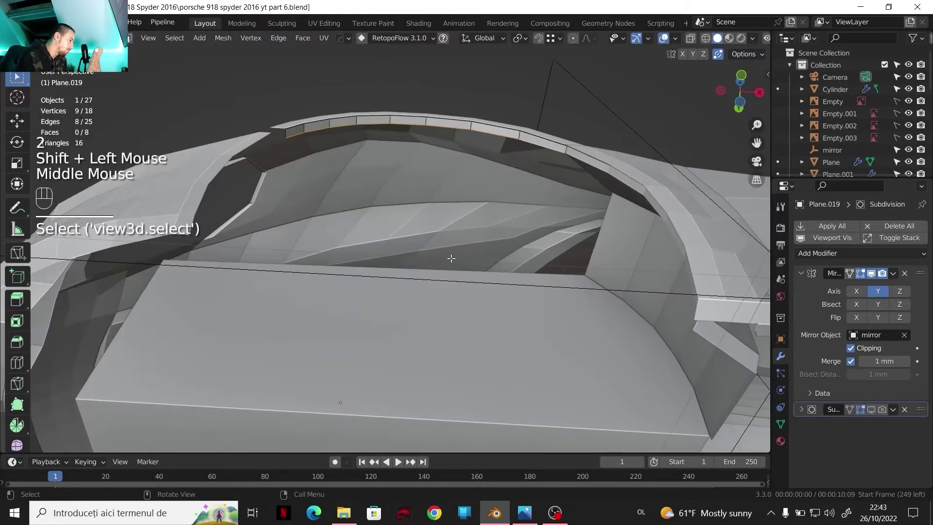
pyautogui.moveTo(452, 248); pyautogui.dragTo(455, 231, button='middle')
pyautogui.press('e')
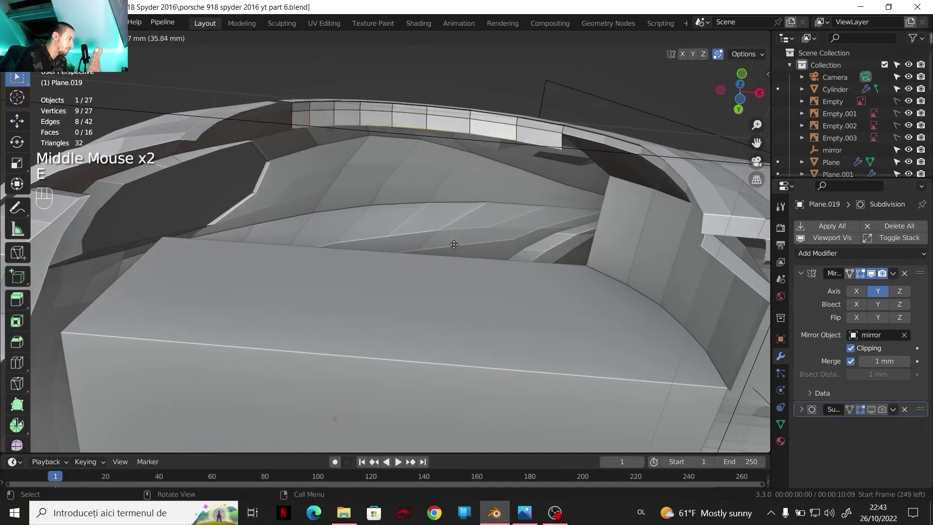
pyautogui.press('y')
pyautogui.click(535, 194)
pyautogui.click(745, 98)
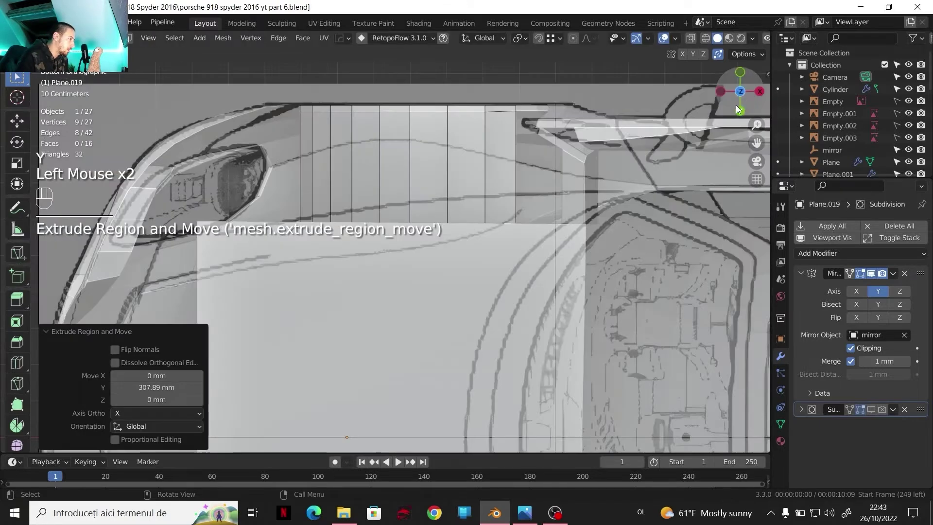
pyautogui.scroll(2, 467, 262)
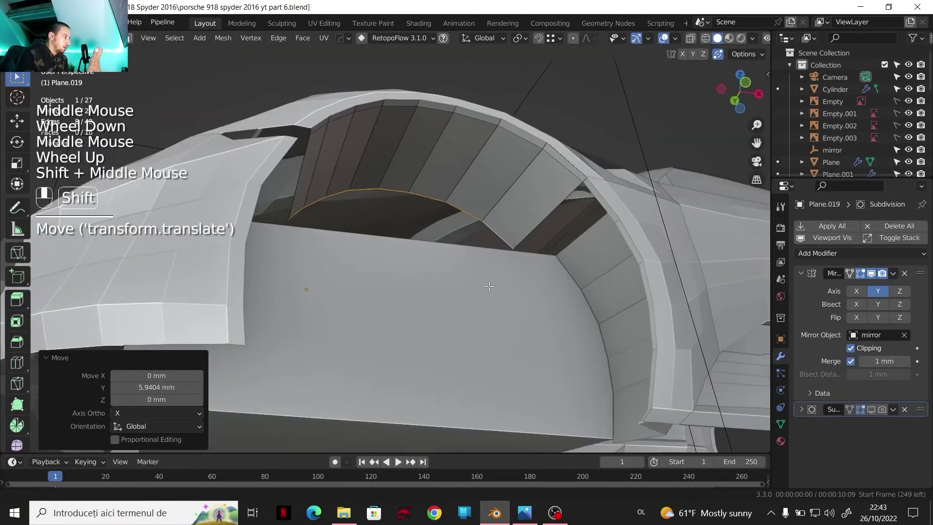
# Inspect the extruded wheel-well roof panel and its gaps to the neighbouring panels from several angles.
pyautogui.moveTo(481, 277); pyautogui.dragTo(397, 264, button='middle')
pyautogui.scroll(1, 461, 287)
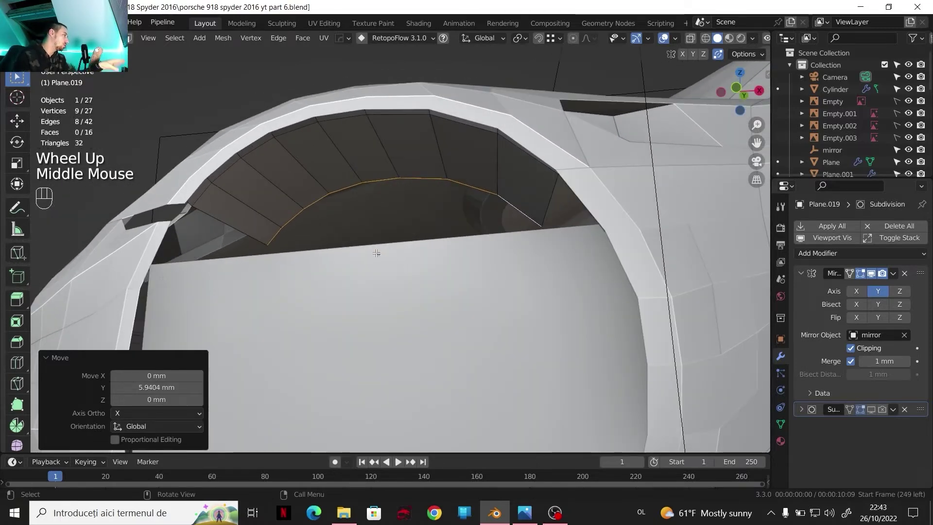
pyautogui.scroll(-1, 374, 245)
pyautogui.moveTo(371, 236)
pyautogui.keyDown('shift'); pyautogui.mouseDown(button='middle')
pyautogui.moveTo(351, 223)
pyautogui.moveTo(384, 231)
pyautogui.mouseUp(button='middle'); pyautogui.keyUp('shift')
pyautogui.scroll(2, 370, 228)
pyautogui.moveTo(384, 231); pyautogui.dragTo(415, 180, button='middle')
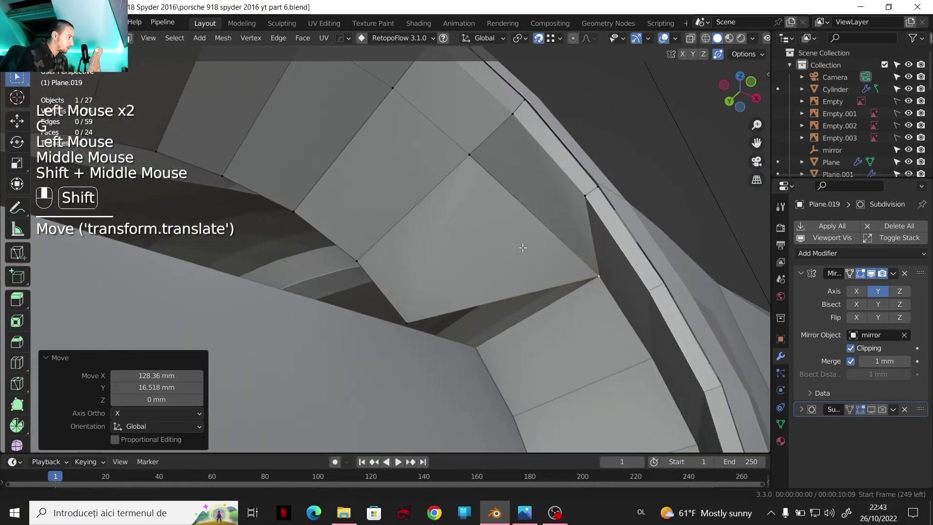
# Turn off snapping, select both edges of the extruded wheel-well roof panel except the rear vertices, and raise them about 62 mm along Z.
pyautogui.keyDown('shift'); pyautogui.moveTo(583, 63); pyautogui.dragTo(594, 59, button='middle'); pyautogui.keyUp('shift')
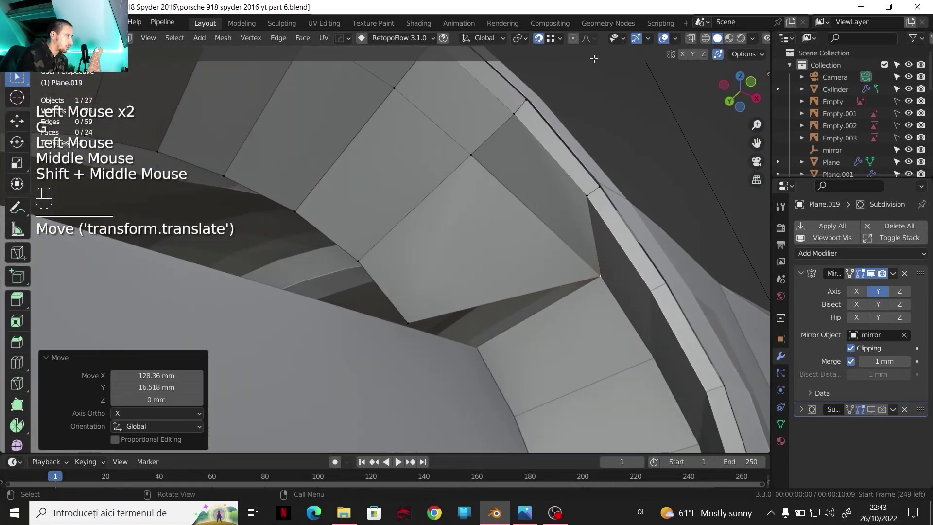
pyautogui.click(538, 37)
pyautogui.click(481, 147)
pyautogui.scroll(-2, 481, 147)
pyautogui.keyDown('shift'); pyautogui.moveTo(481, 147); pyautogui.dragTo(475, 249, button='middle'); pyautogui.keyUp('shift')
pyautogui.click(519, 285)
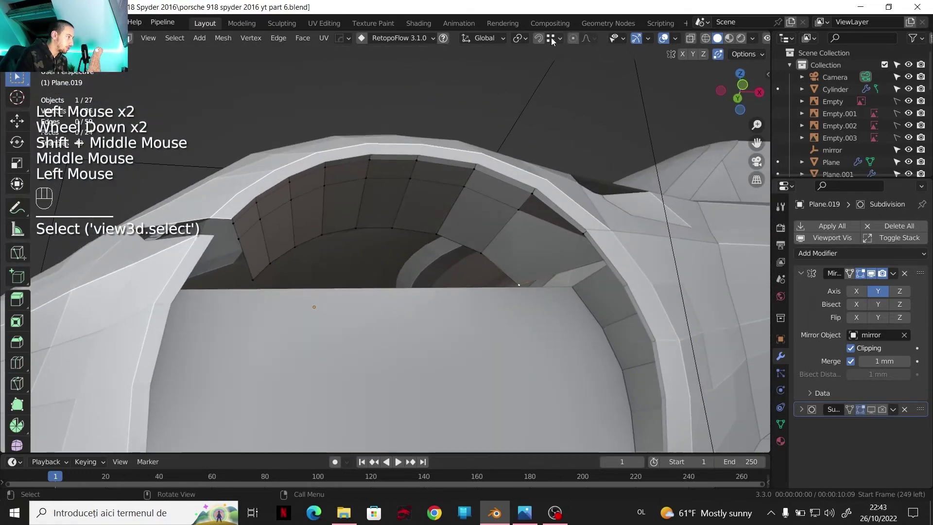
pyautogui.moveTo(541, 312); pyautogui.dragTo(280, 251, button='middle')
pyautogui.keyDown('ctrl'); pyautogui.click(237, 254); pyautogui.keyUp('ctrl')
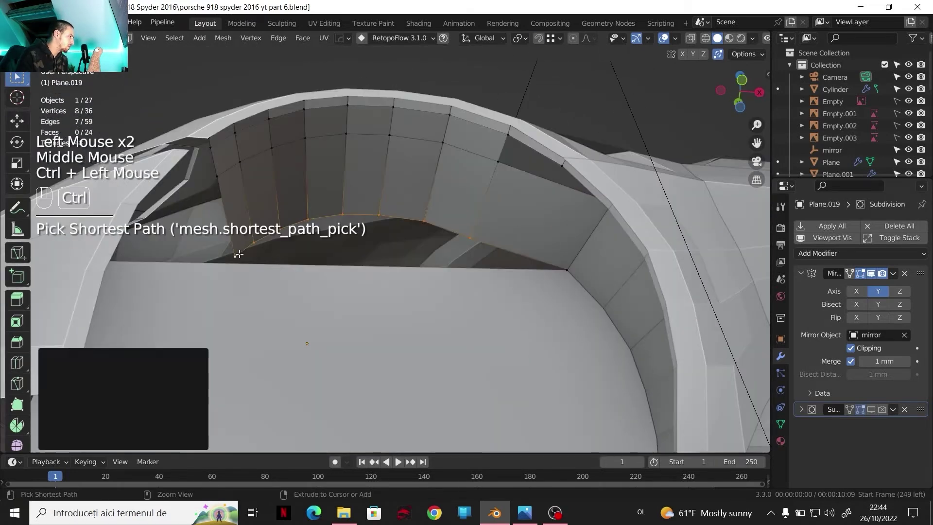
pyautogui.keyDown('shift'); pyautogui.click(217, 176); pyautogui.keyUp('shift')
pyautogui.keyDown('ctrl'); pyautogui.click(491, 159); pyautogui.keyUp('ctrl')
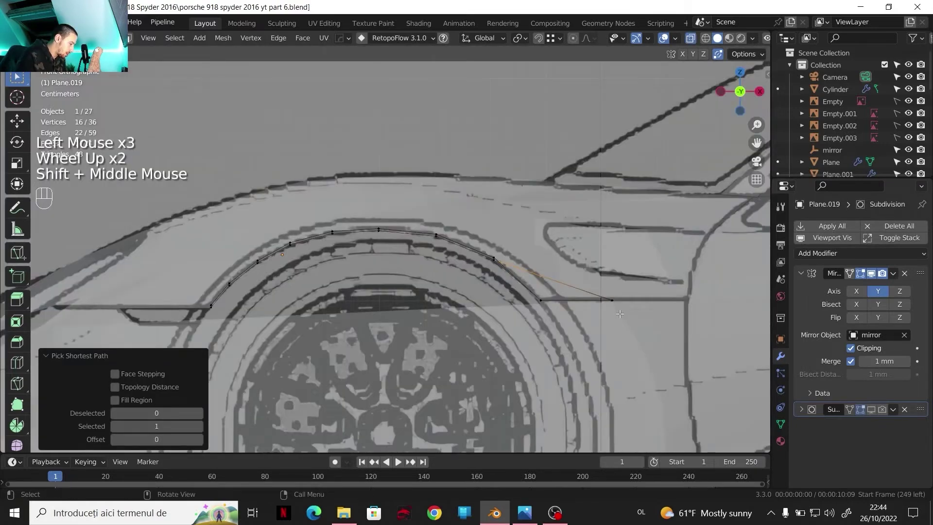
pyautogui.press('g')
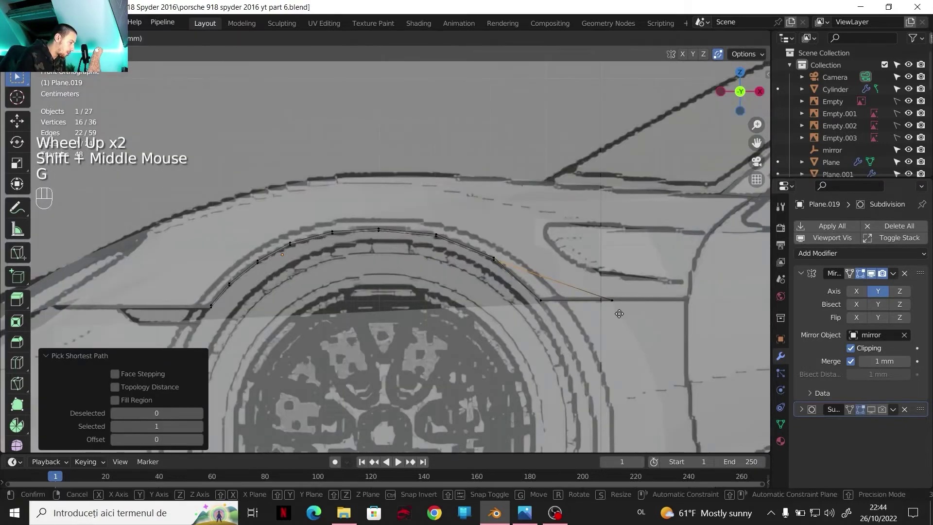
pyautogui.press('z')
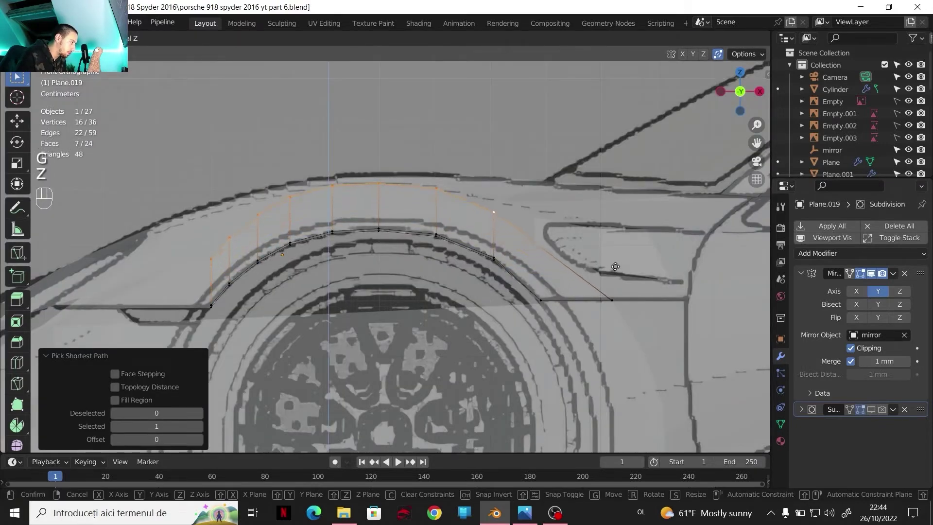
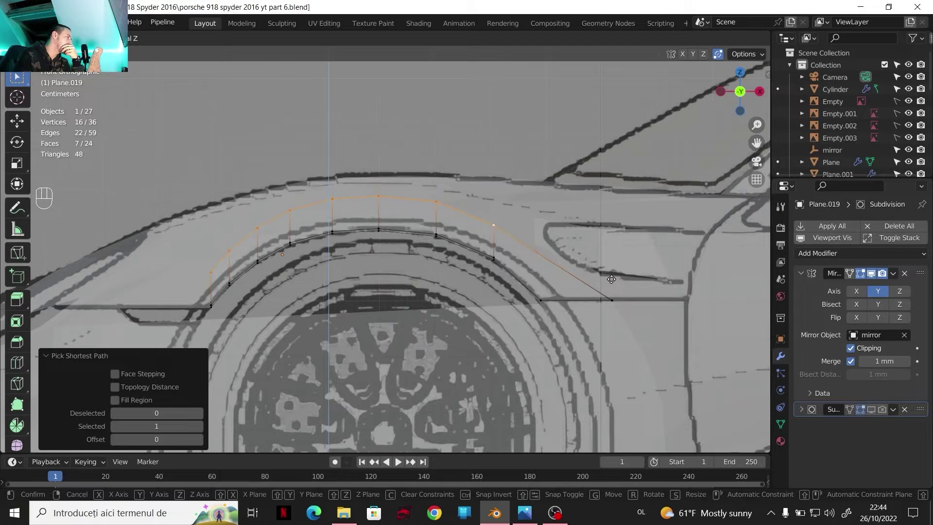
pyautogui.click(612, 280)
# Scale the selected roof panel vertices by about 1.158 along X and shift them about -19 mm along Y.
pyautogui.press('s')
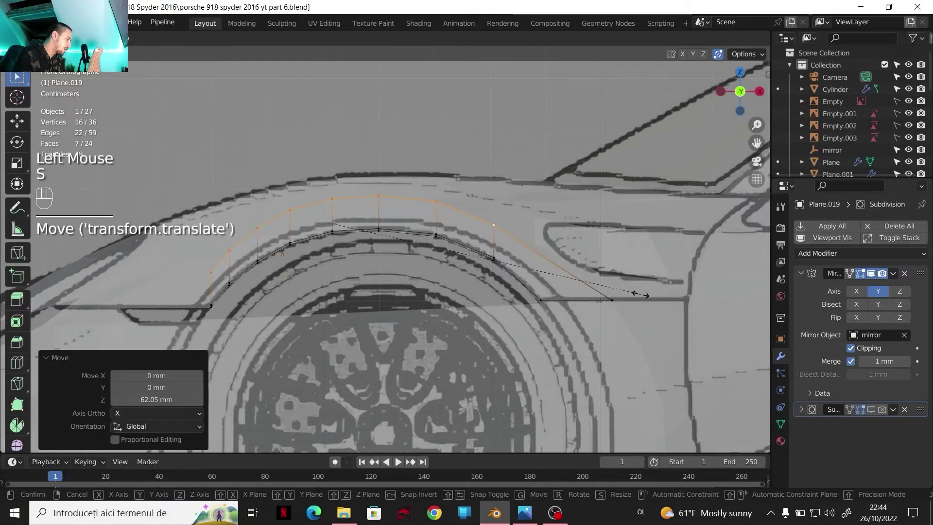
pyautogui.press('x')
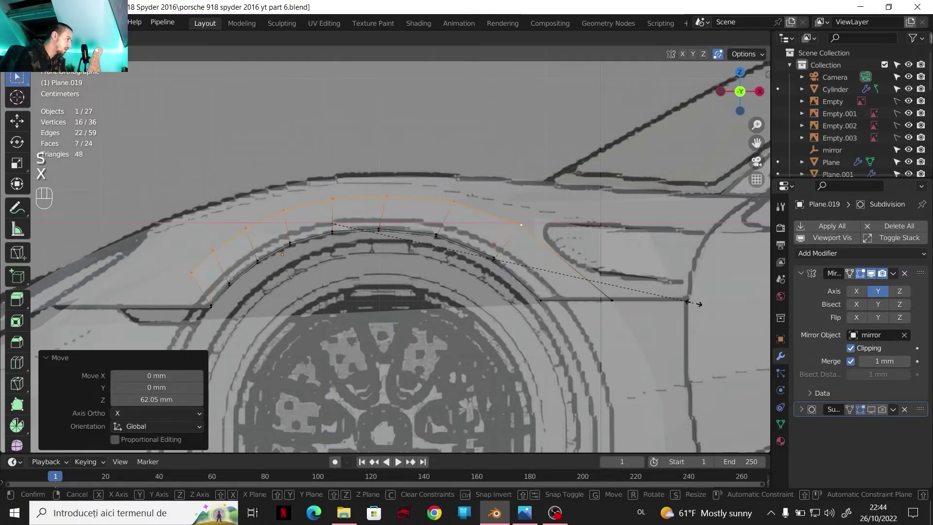
pyautogui.click(692, 303)
pyautogui.scroll(-3, 693, 304)
pyautogui.moveTo(693, 303); pyautogui.dragTo(527, 234, button='middle')
pyautogui.moveTo(527, 233); pyautogui.dragTo(484, 206, button='middle')
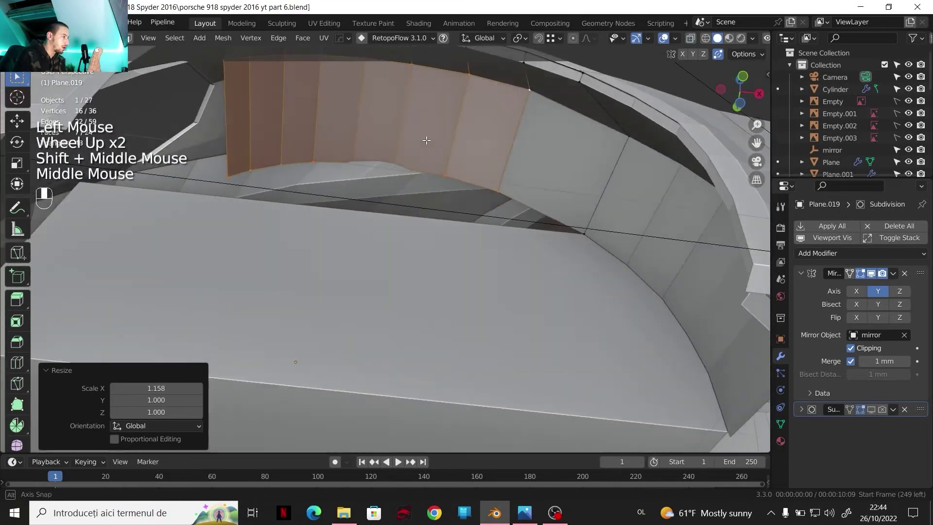
pyautogui.moveTo(425, 140); pyautogui.dragTo(516, 306, button='middle')
pyautogui.scroll(-2, 438, 194)
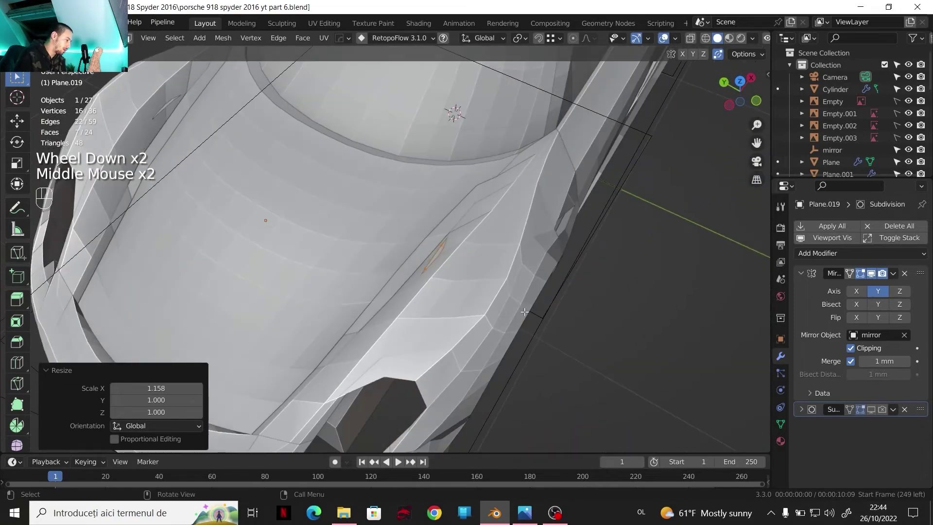
pyautogui.press('g')
pyautogui.press('y')
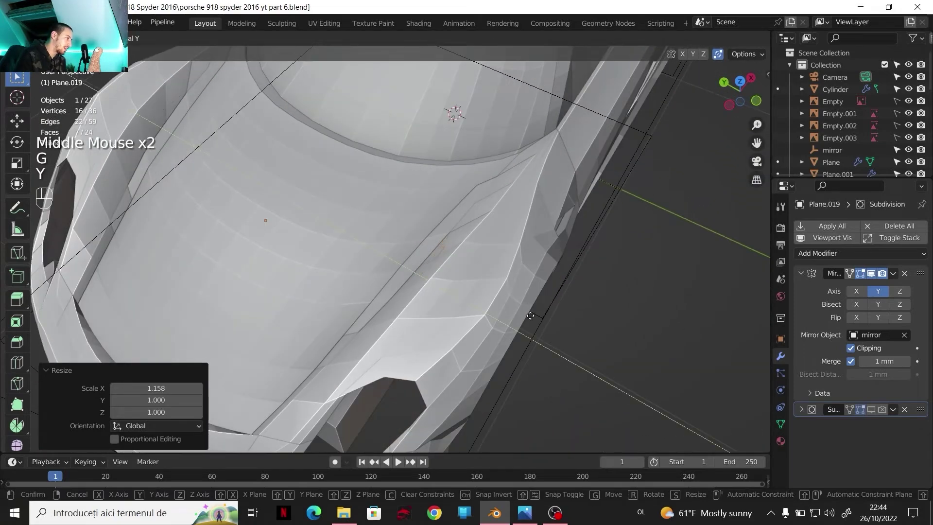
pyautogui.keyDown('shift'); pyautogui.click(534, 316); pyautogui.keyUp('shift')
# Examine the repositioned roof panel and its front end inside the wheel well from several angles.
pyautogui.moveTo(530, 311); pyautogui.dragTo(479, 204, button='middle')
pyautogui.keyDown('shift'); pyautogui.moveTo(467, 200); pyautogui.dragTo(404, 214, button='middle'); pyautogui.keyUp('shift')
pyautogui.moveTo(397, 204); pyautogui.dragTo(387, 145, button='middle')
pyautogui.keyDown('shift'); pyautogui.moveTo(387, 146); pyautogui.dragTo(404, 160, button='middle'); pyautogui.keyUp('shift')
pyautogui.moveTo(432, 218); pyautogui.dragTo(340, 209, button='middle')
pyautogui.scroll(2, 444, 238)
pyautogui.scroll(-1, 437, 221)
pyautogui.scroll(1, 292, 194)
pyautogui.scroll(-1, 292, 194)
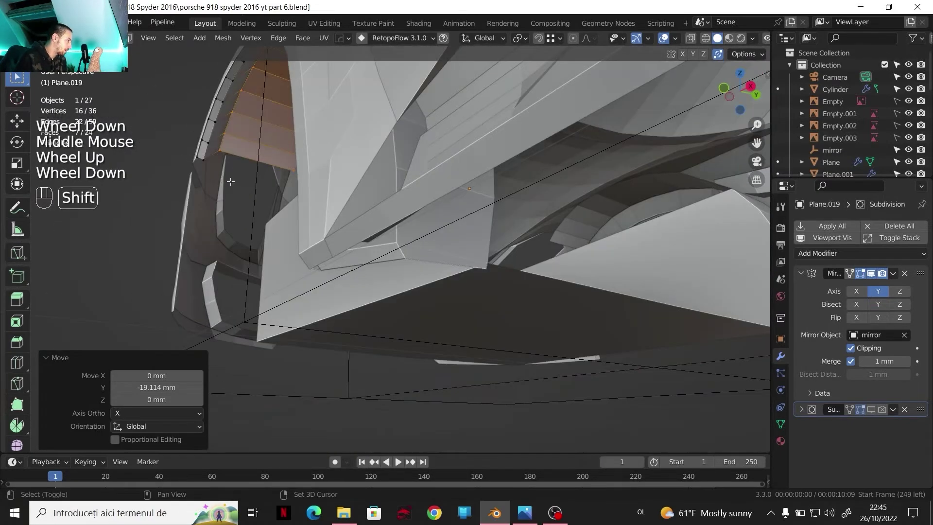
# Select the two front end edges of the arch strip and extrude them about -58.5 mm along Z.
pyautogui.keyDown('shift'); pyautogui.moveTo(219, 185); pyautogui.dragTo(214, 161, button='middle'); pyautogui.keyUp('shift')
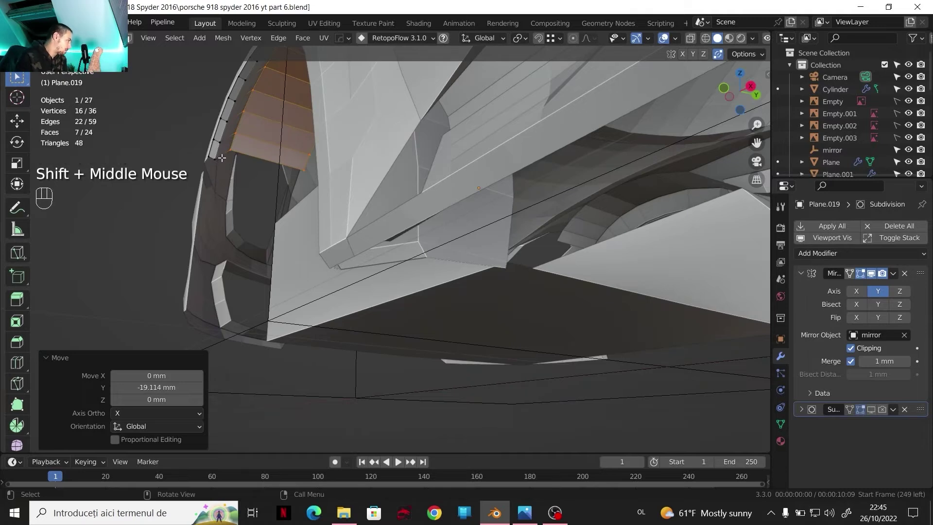
pyautogui.press('2')
pyautogui.click(227, 153)
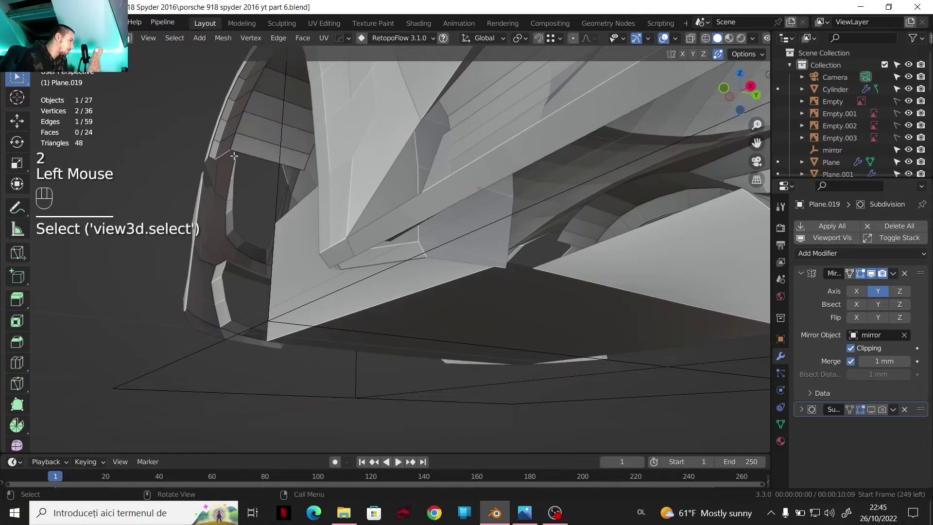
pyautogui.keyDown('shift'); pyautogui.click(219, 157); pyautogui.keyUp('shift')
pyautogui.press('e')
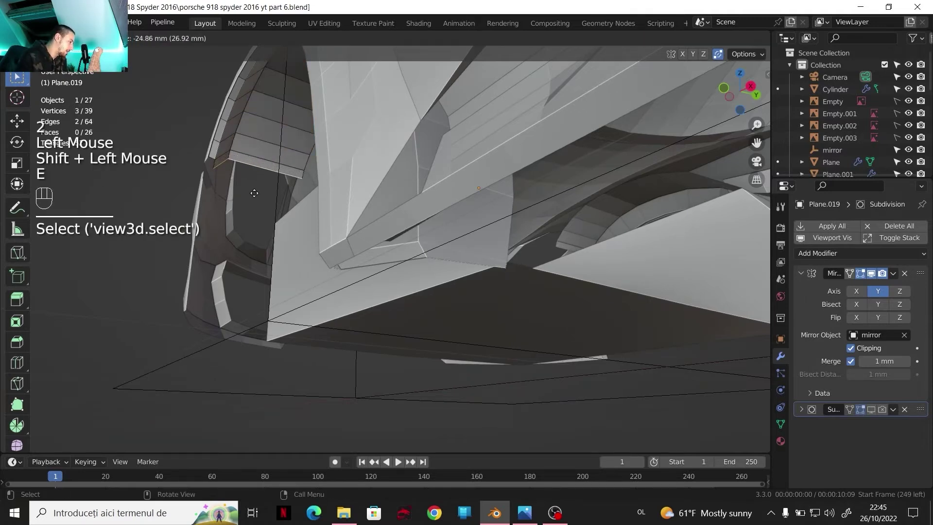
pyautogui.press('z')
pyautogui.click(266, 195)
# In front view, shift the extruded edges about -3.9 mm along X to line up with the wheel-arch edge.
pyautogui.click(723, 89)
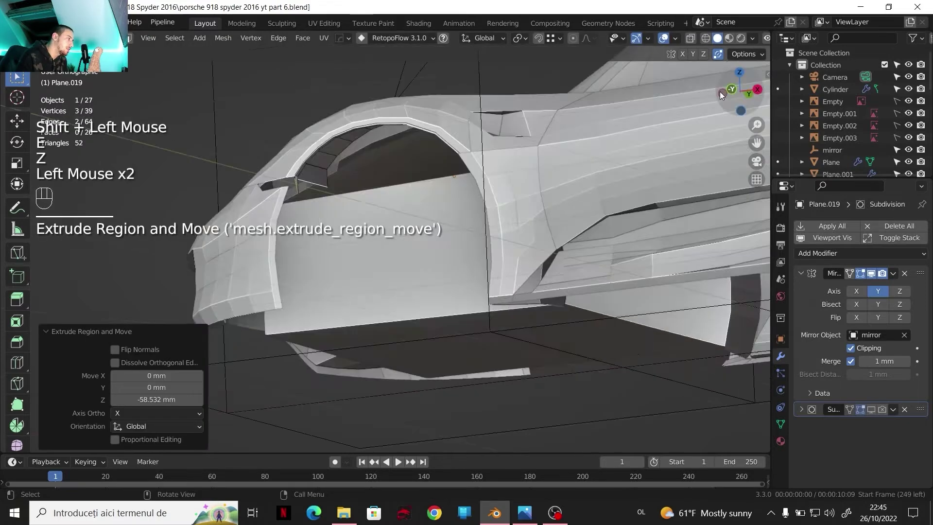
pyautogui.keyDown('shift'); pyautogui.moveTo(720, 91); pyautogui.dragTo(455, 227, button='middle'); pyautogui.keyUp('shift')
pyautogui.scroll(3, 455, 226)
pyautogui.press('g')
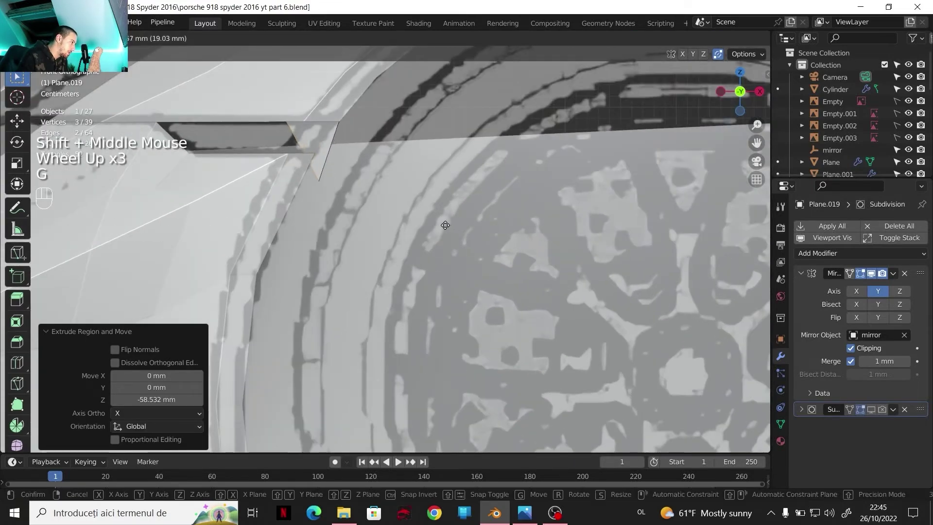
pyautogui.press('x')
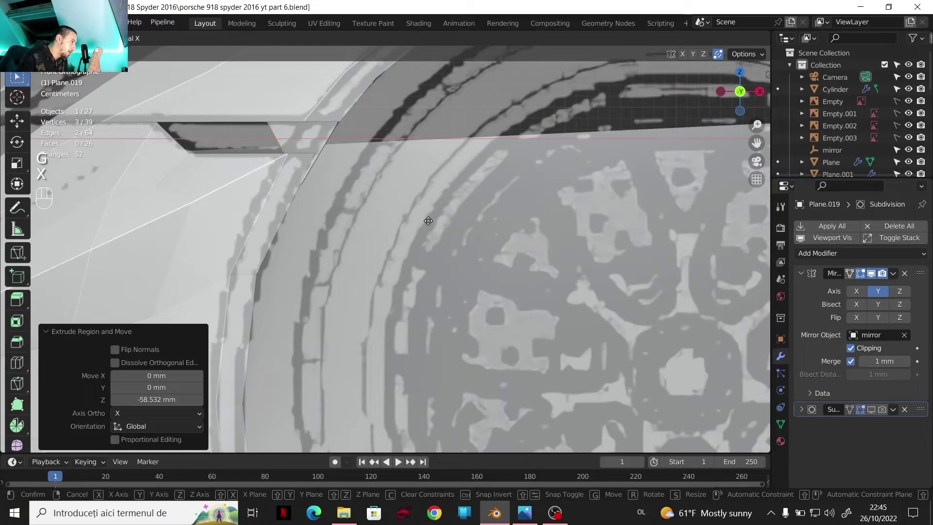
pyautogui.click(428, 221)
pyautogui.press('g')
pyautogui.press('g')
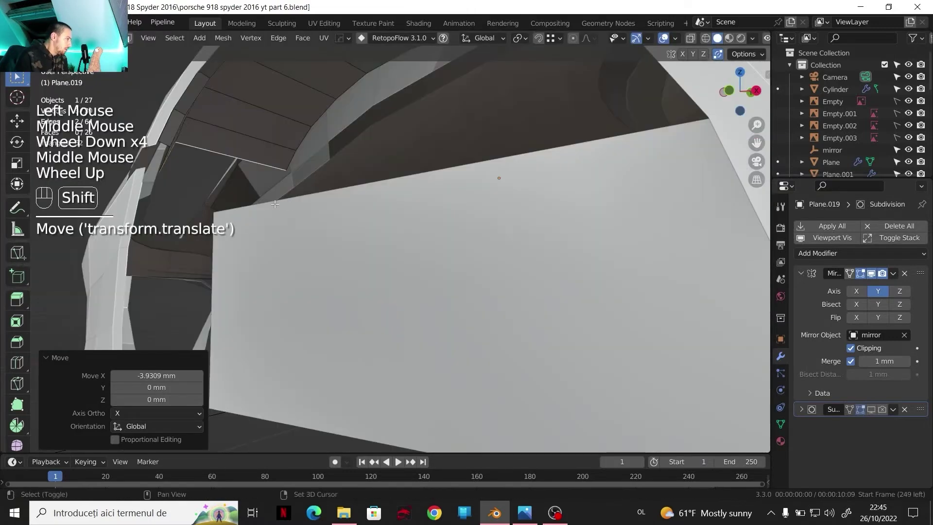
# Check the extruded front end against the wheel-well opening from several angles and save the project file.
pyautogui.keyDown('shift'); pyautogui.moveTo(498, 176); pyautogui.dragTo(535, 170, button='middle'); pyautogui.keyUp('shift')
pyautogui.moveTo(296, 200); pyautogui.dragTo(100, 96, button='middle')
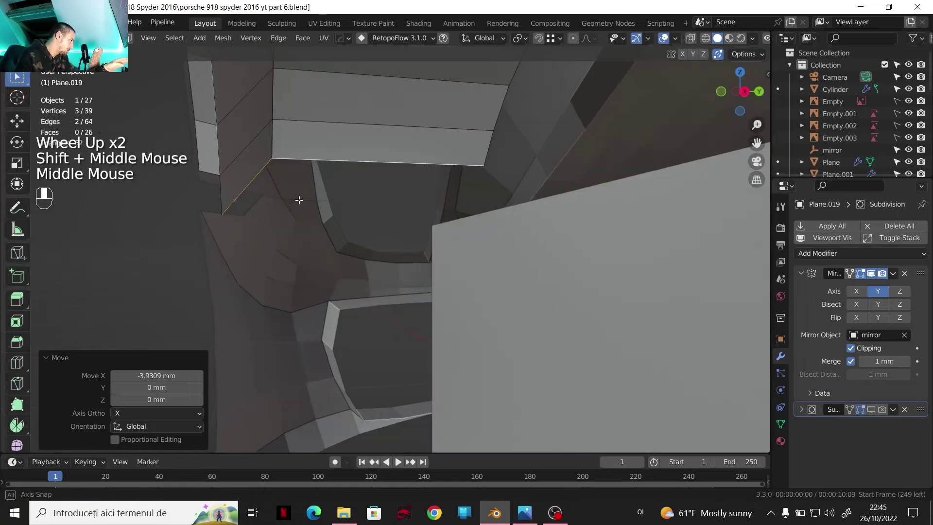
pyautogui.scroll(-2, 332, 181)
pyautogui.scroll(-2, 380, 204)
pyautogui.click(101, 95)
pyautogui.keyDown('shift'); pyautogui.moveTo(457, 234); pyautogui.dragTo(421, 228, button='middle'); pyautogui.keyUp('shift')
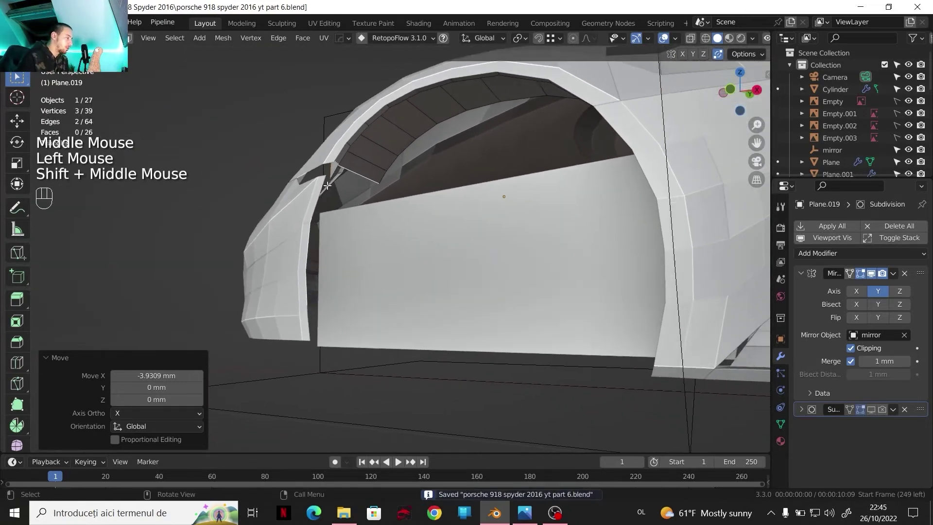
pyautogui.keyDown('shift'); pyautogui.moveTo(421, 228); pyautogui.dragTo(406, 228, button='middle'); pyautogui.keyUp('shift')
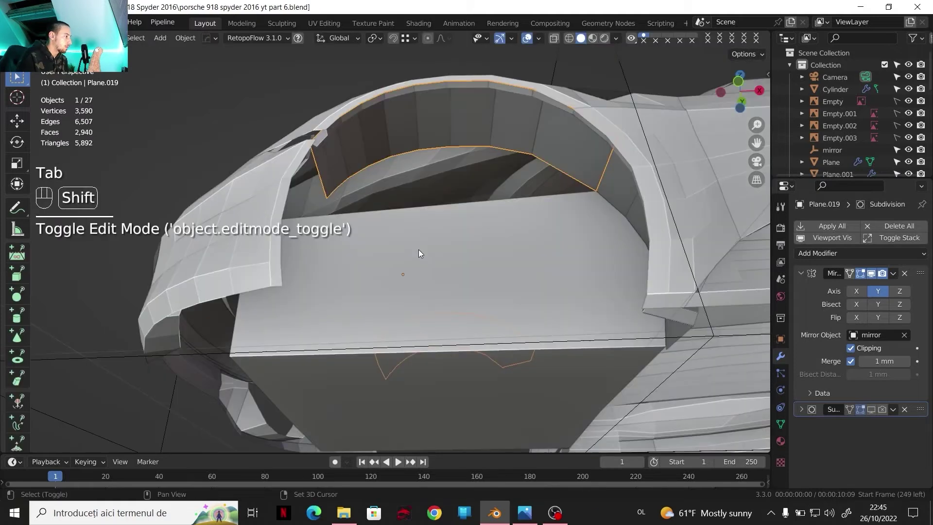
# Isolate the arch roof and the inner wheel-well panel in local view and join them into one object.
pyautogui.keyDown('shift'); pyautogui.click(421, 254); pyautogui.keyUp('shift')
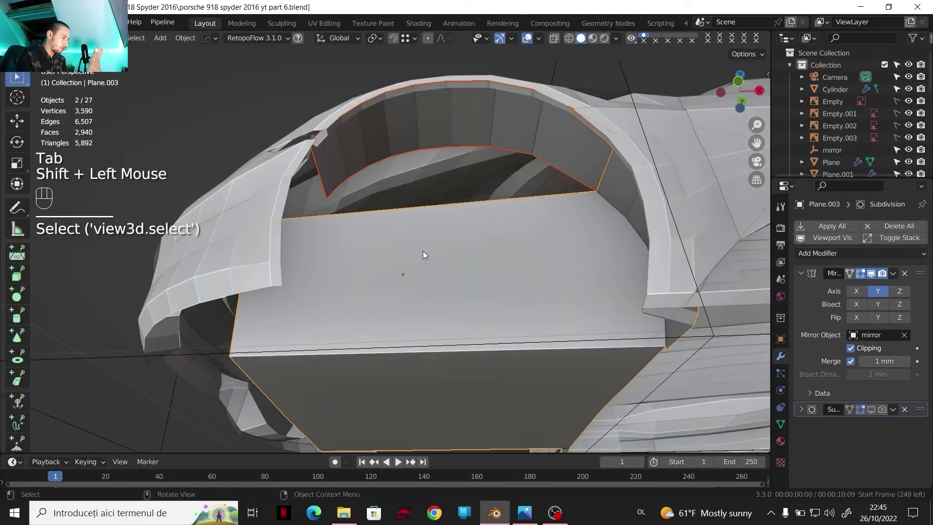
pyautogui.press('/')
pyautogui.scroll(2, 423, 241)
pyautogui.keyDown('shift'); pyautogui.moveTo(419, 189); pyautogui.dragTo(411, 214, button='middle'); pyautogui.keyUp('shift')
pyautogui.moveTo(410, 214); pyautogui.dragTo(401, 241, button='middle')
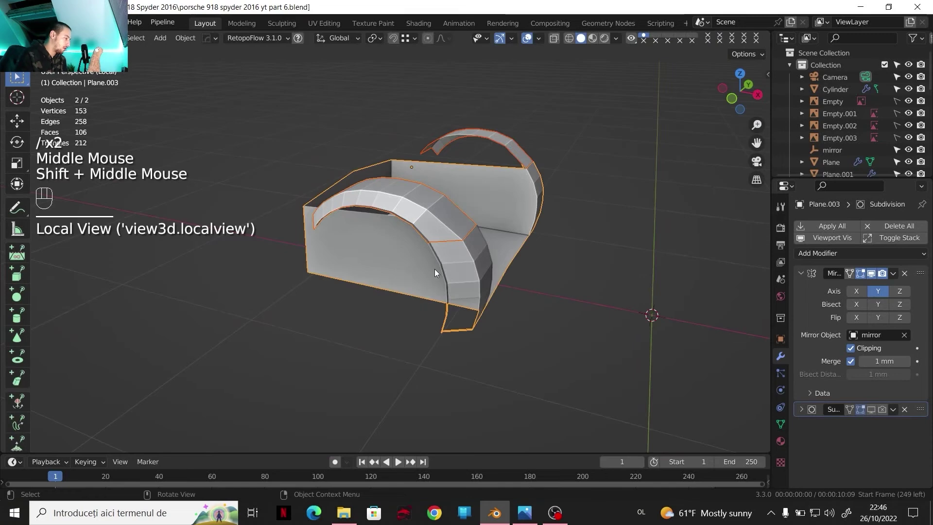
pyautogui.press('ctrl')
pyautogui.hotkey('ctrl', 'j')
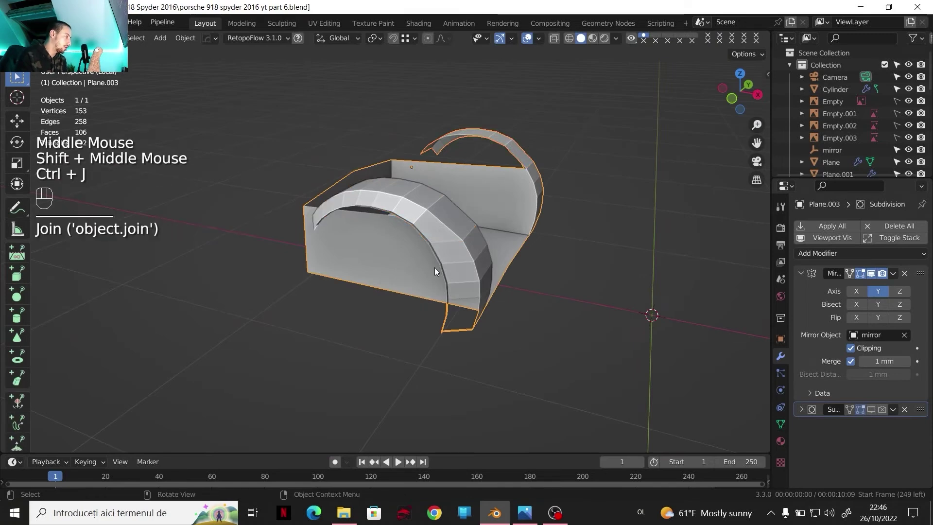
# Select all geometry of the joined wheel-well object and merge its vertices by distance at 0.1 mm.
pyautogui.scroll(1, 435, 267)
pyautogui.press('Tab')
pyautogui.press('a')
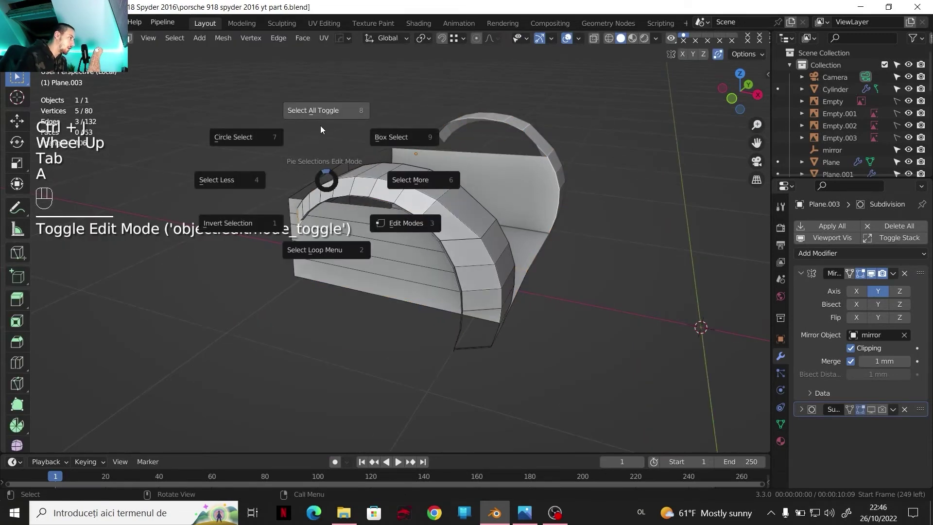
pyautogui.press('a')
pyautogui.click(223, 37)
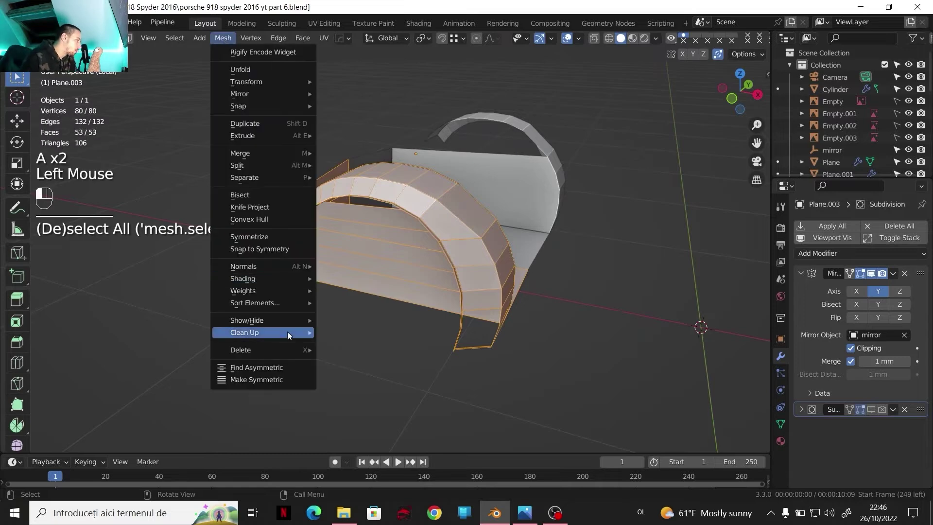
pyautogui.moveTo(287, 332)
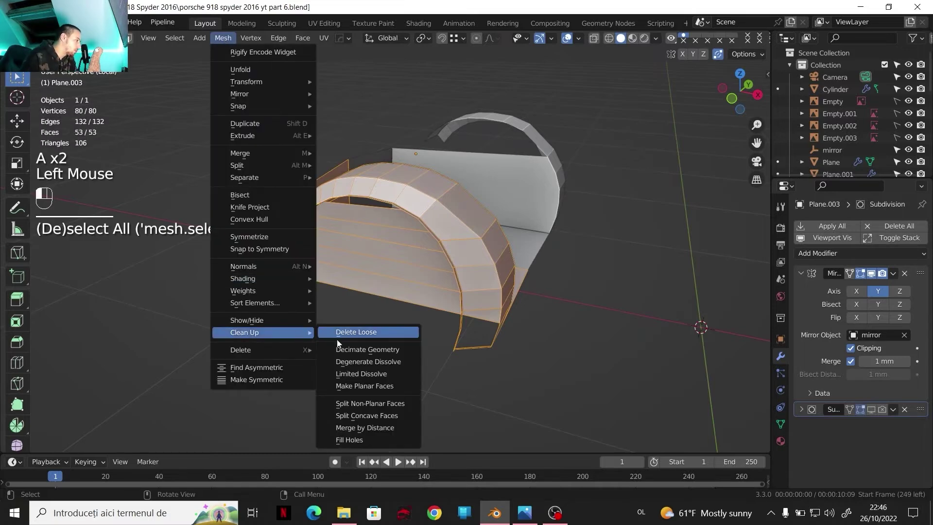
pyautogui.click(360, 427)
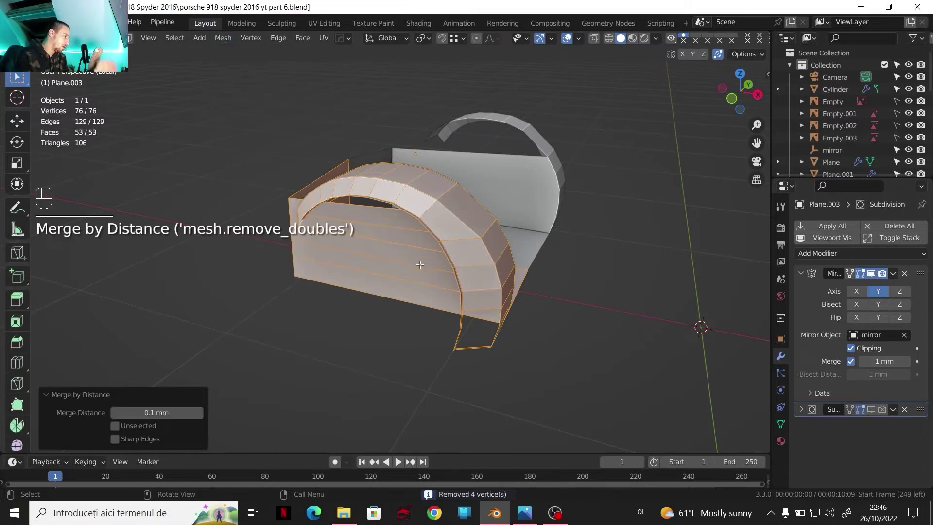
# Add a vertical edge loop near the front of the inner side panel and slide it by a factor of about -0.139.
pyautogui.scroll(2, 420, 265)
pyautogui.moveTo(420, 265); pyautogui.dragTo(384, 269, button='middle')
pyautogui.moveTo(384, 270); pyautogui.dragTo(375, 267, button='middle')
pyautogui.keyDown('shift'); pyautogui.moveTo(374, 267); pyautogui.dragTo(389, 272, button='middle'); pyautogui.keyUp('shift')
pyautogui.keyDown('shift'); pyautogui.moveTo(389, 272); pyautogui.dragTo(387, 251, button='middle'); pyautogui.keyUp('shift')
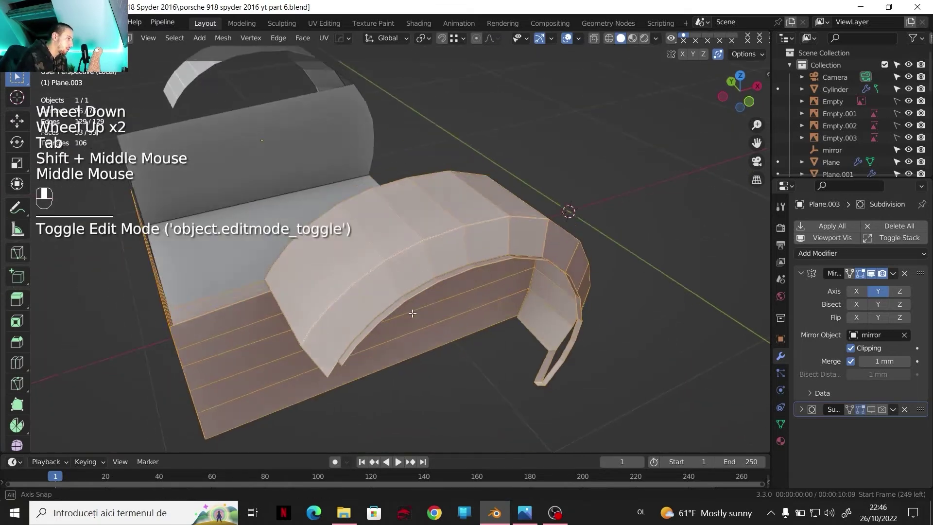
pyautogui.moveTo(412, 312); pyautogui.dragTo(381, 221, button='middle')
pyautogui.keyDown('shift'); pyautogui.moveTo(381, 221); pyautogui.dragTo(392, 214, button='middle'); pyautogui.keyUp('shift')
pyautogui.press('g')
pyautogui.press('g')
pyautogui.click(286, 227)
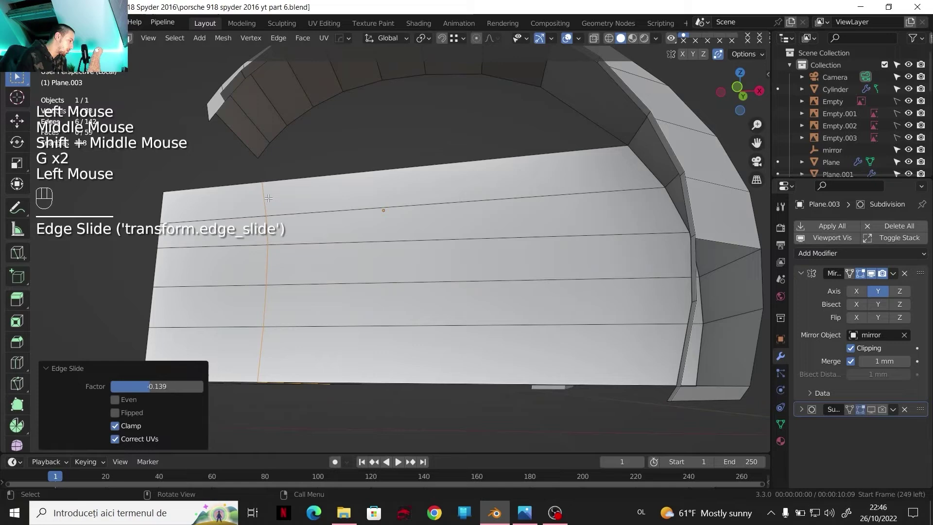
# Raise the new loop's top vertex, enable snapping, and snap it onto the roof panel's front inner corner.
pyautogui.press('1')
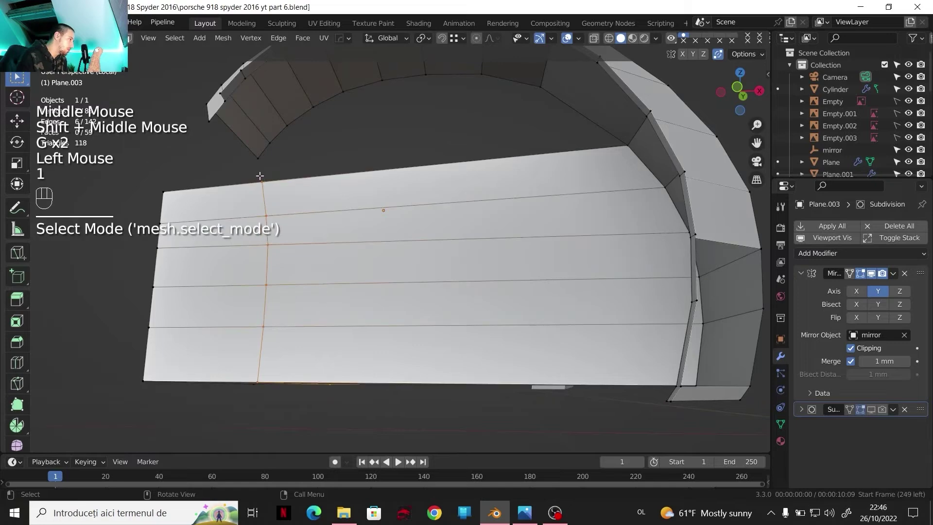
pyautogui.click(265, 180)
pyautogui.press('g')
pyautogui.click(414, 50)
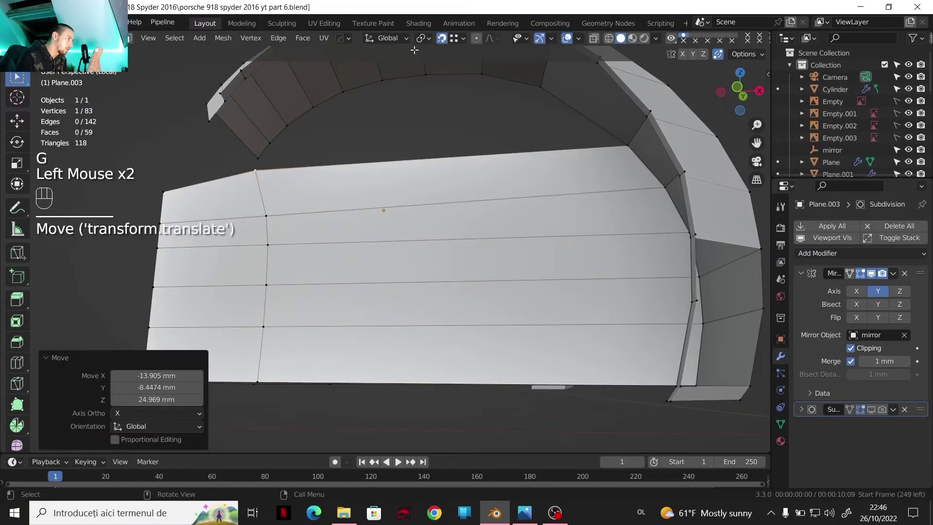
pyautogui.scroll(-2, 257, 161)
pyautogui.keyDown('shift'); pyautogui.moveTo(291, 195); pyautogui.dragTo(316, 185, button='middle'); pyautogui.keyUp('shift')
pyautogui.moveTo(316, 184); pyautogui.dragTo(428, 170, button='middle')
pyautogui.click(434, 168)
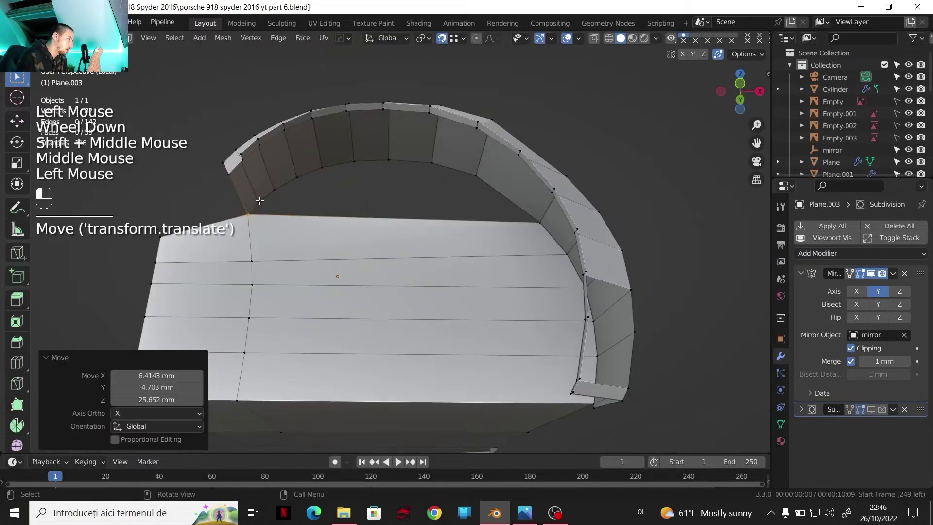
# Select the arch roof's inner edge vertices to gauge the spacing, and add six evenly spaced vertical edge loops across the inner side panel.
pyautogui.keyDown('ctrl'); pyautogui.click(476, 174); pyautogui.keyUp('ctrl')
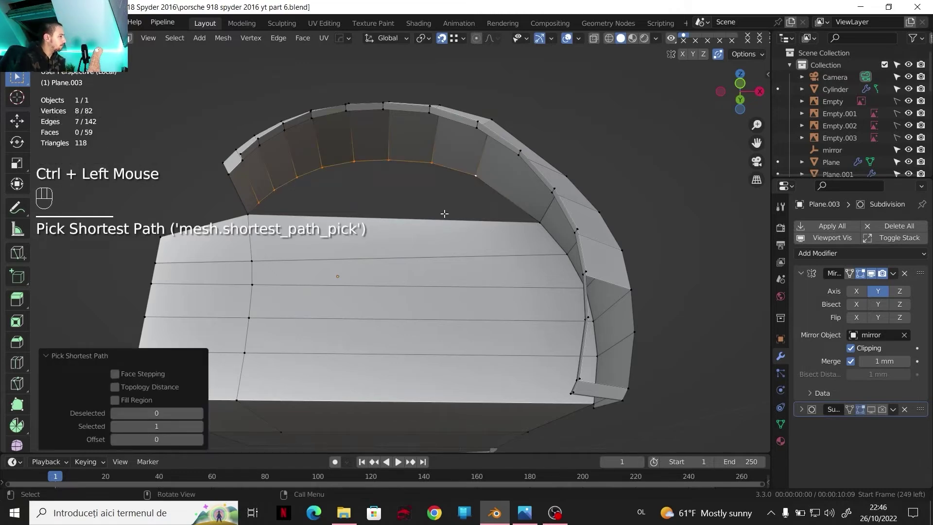
pyautogui.keyDown('shift'); pyautogui.click(476, 174); pyautogui.keyUp('shift')
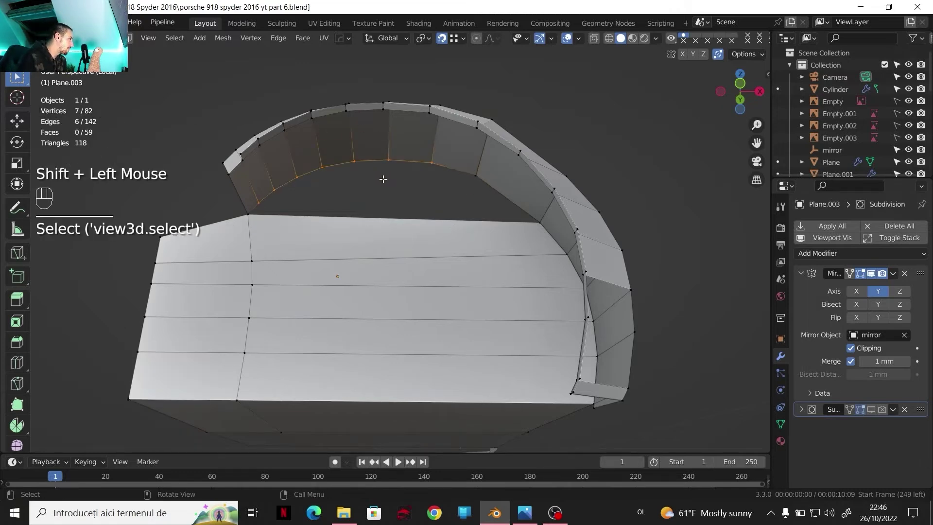
pyautogui.hotkey('ctrl', 'r')
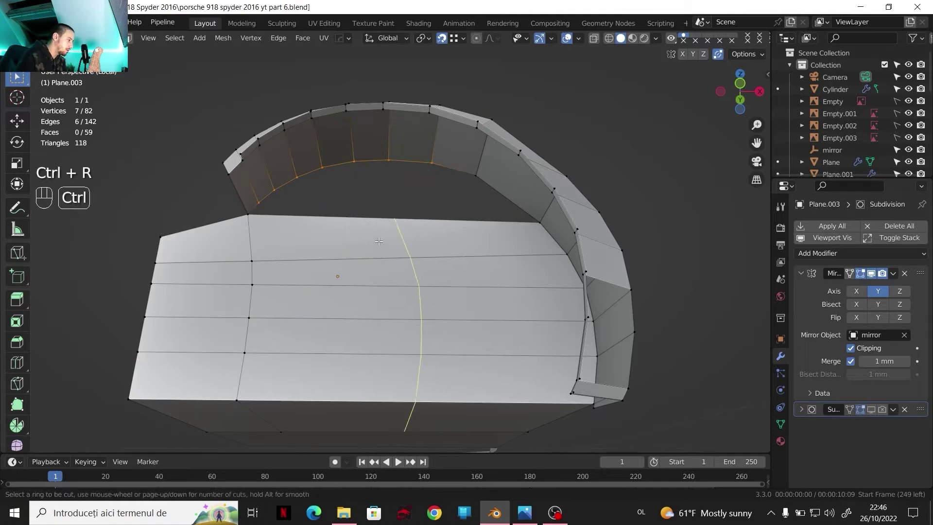
pyautogui.scroll(4, 382, 238)
pyautogui.scroll(2, 379, 236)
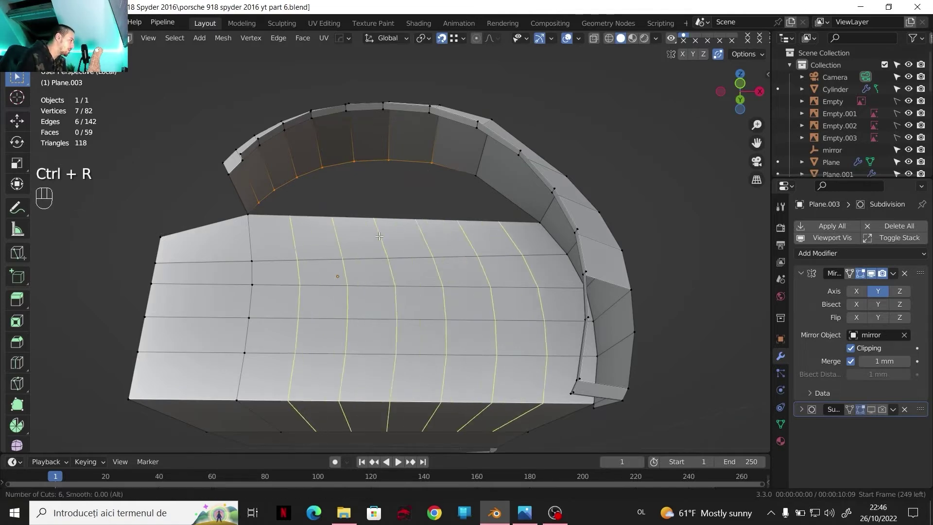
pyautogui.rightClick(395, 239)
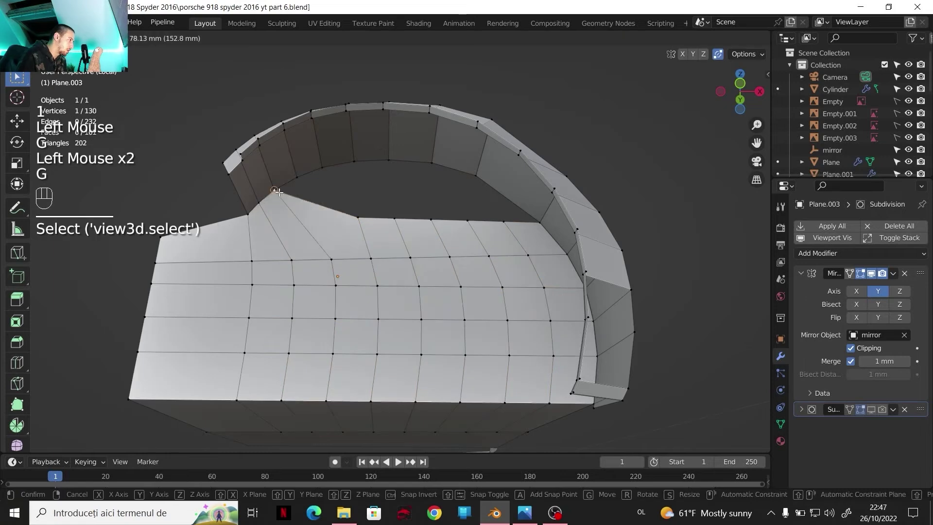
# Snap the top vertices of the new side-panel loops one by one onto the matching inner edge vertices of the arch roof.
pyautogui.click(282, 192)
pyautogui.click(362, 217)
pyautogui.press('g')
pyautogui.click(500, 218)
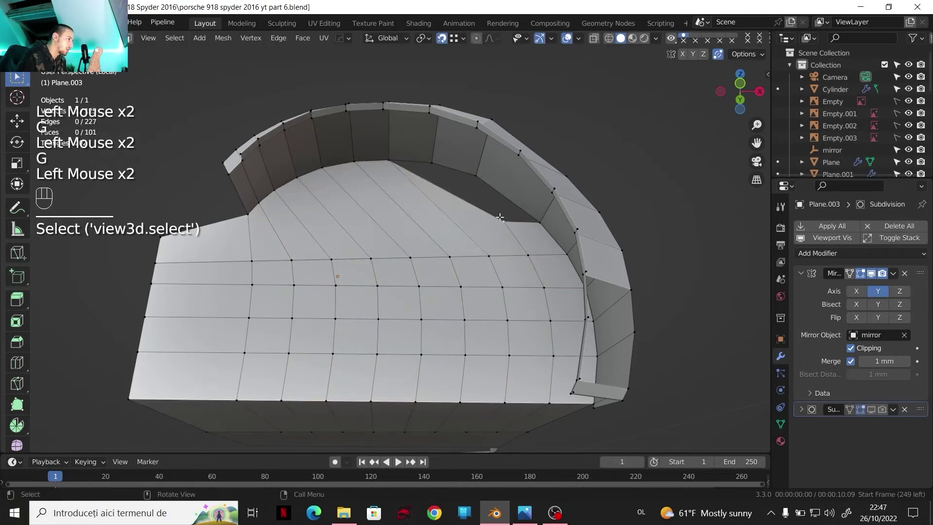
pyautogui.press('g')
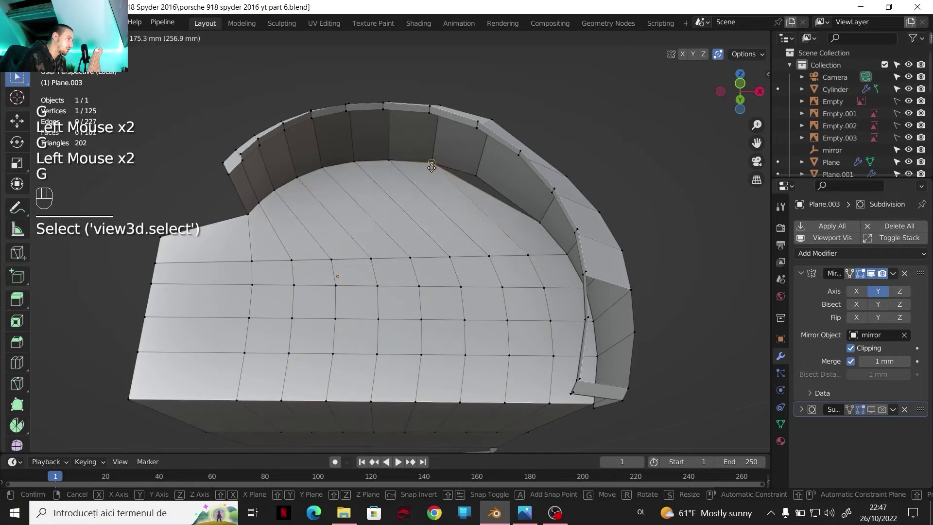
pyautogui.click(451, 187)
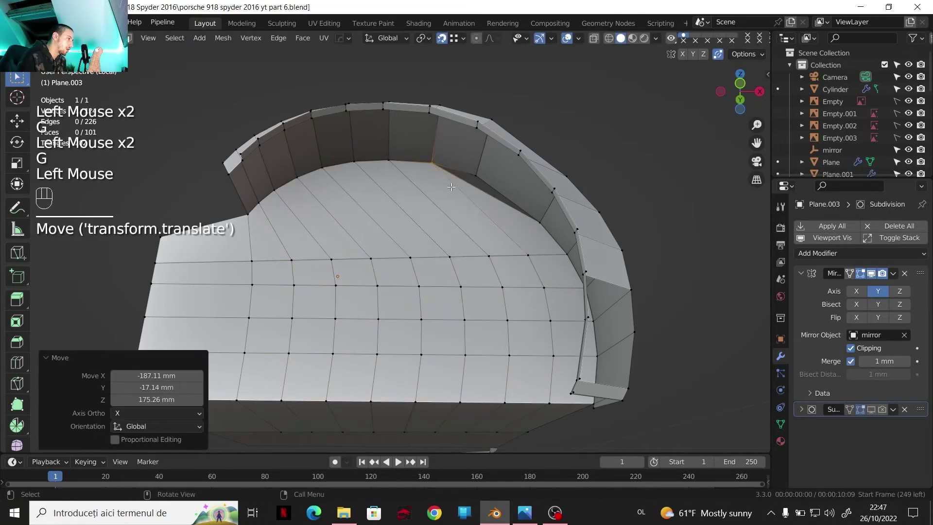
# Add one more centred edge loop at the rear of the inner side panel and snap its top vertex onto the arch roof's edge.
pyautogui.hotkey('ctrl', 'r')
pyautogui.click(527, 255)
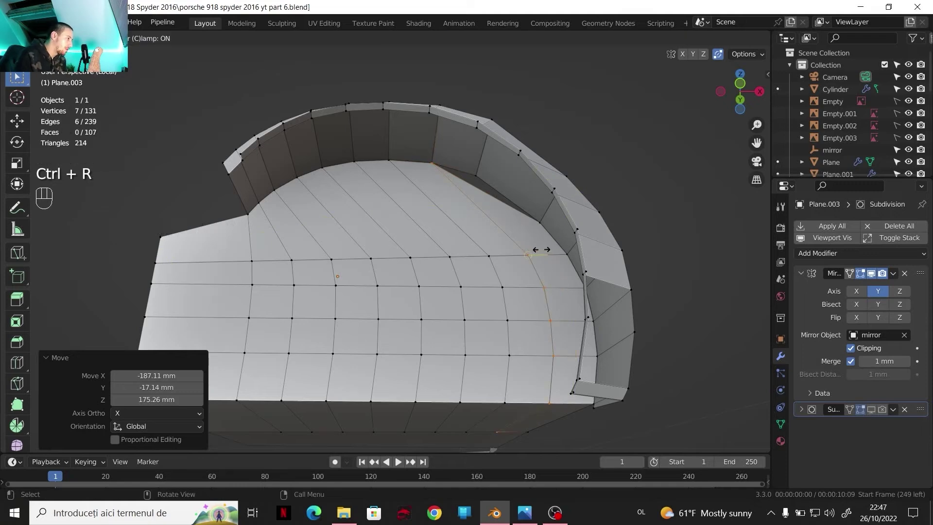
pyautogui.rightClick(543, 251)
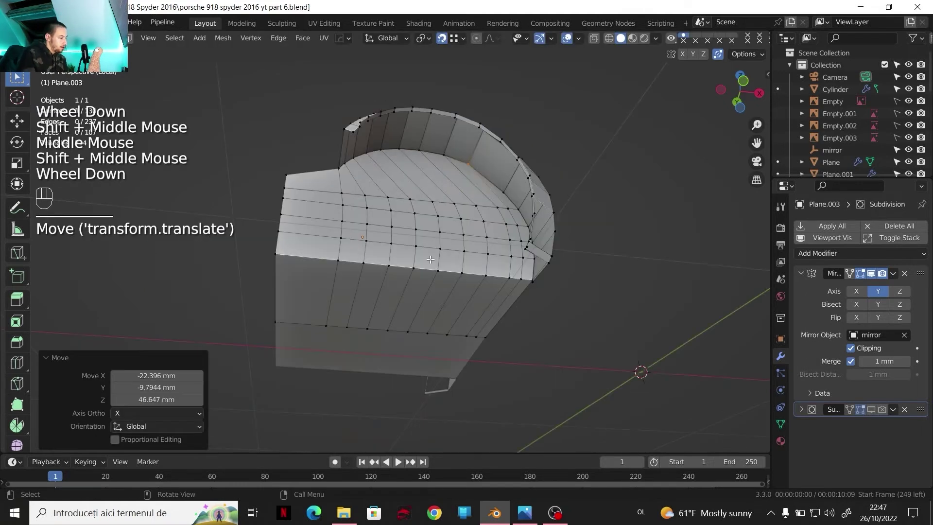
# Examine the joined seam between the inner side panel and the arch roof from several angles.
pyautogui.scroll(1, 423, 264)
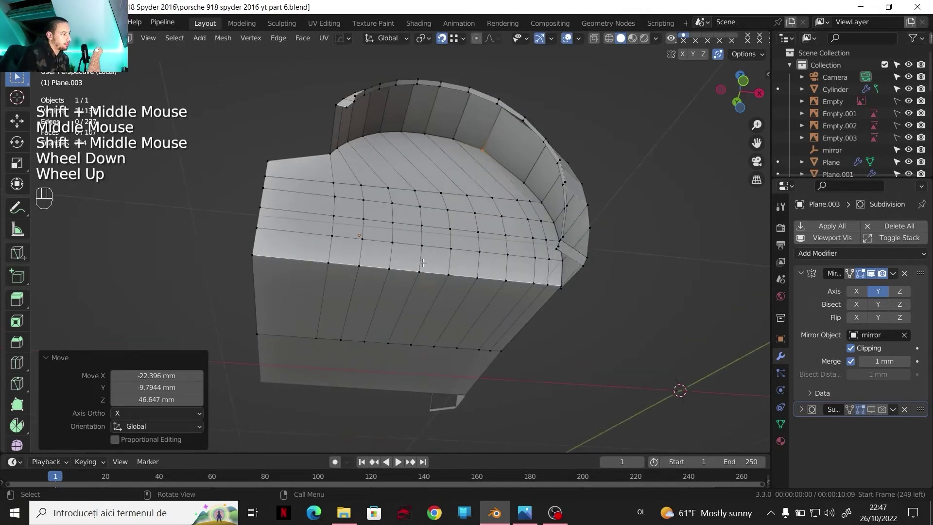
pyautogui.scroll(-2, 466, 272)
pyautogui.scroll(2, 483, 283)
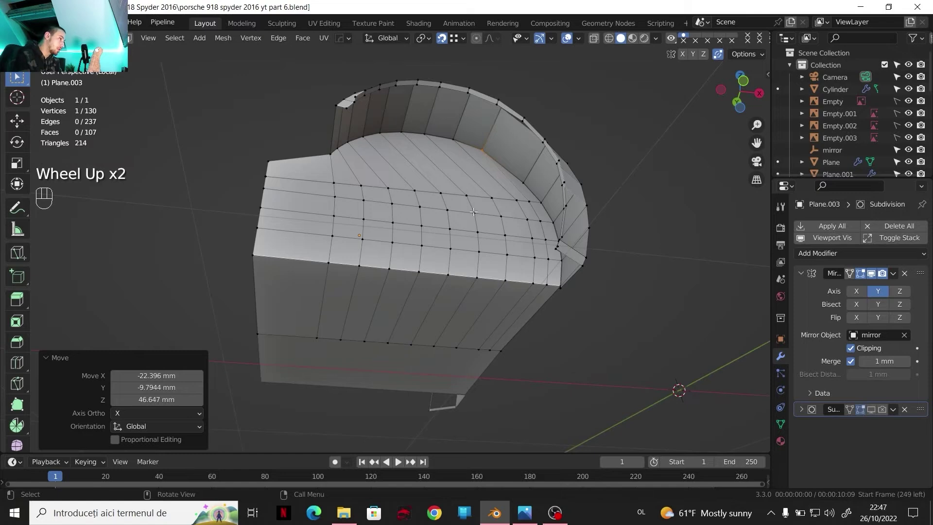
pyautogui.scroll(-1, 474, 212)
pyautogui.moveTo(474, 212); pyautogui.dragTo(389, 207, button='middle')
pyautogui.scroll(2, 388, 207)
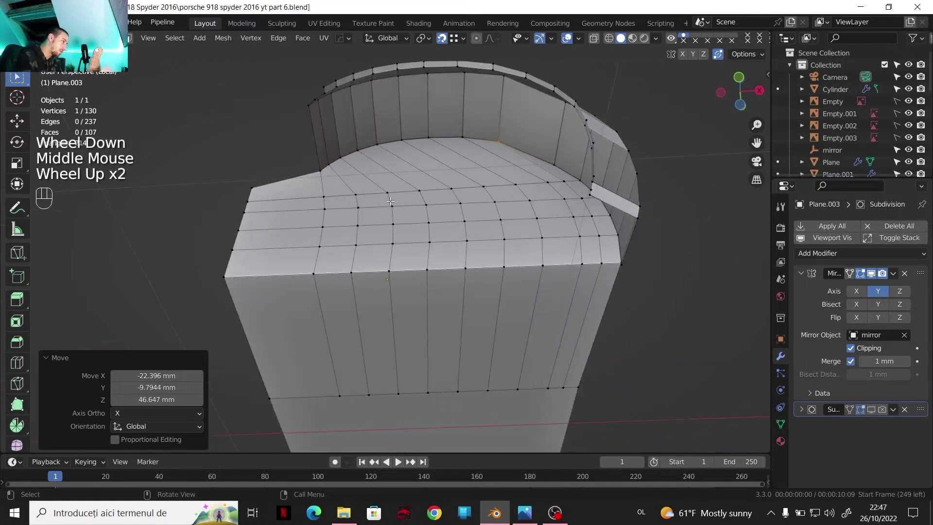
pyautogui.scroll(-1, 402, 224)
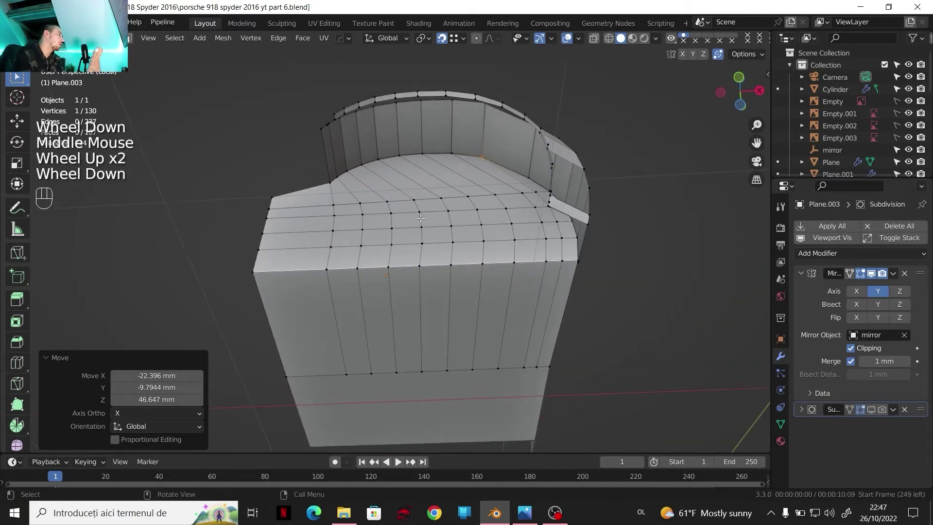
pyautogui.scroll(-1, 421, 218)
pyautogui.scroll(2, 421, 218)
pyautogui.scroll(-2, 421, 219)
pyautogui.moveTo(421, 218); pyautogui.dragTo(437, 204, button='middle')
# Preview the wheel well in object mode with the Subdivision modifier shown in the viewport, and hide the modifier's effect again.
pyautogui.press('Tab')
pyautogui.click(871, 410)
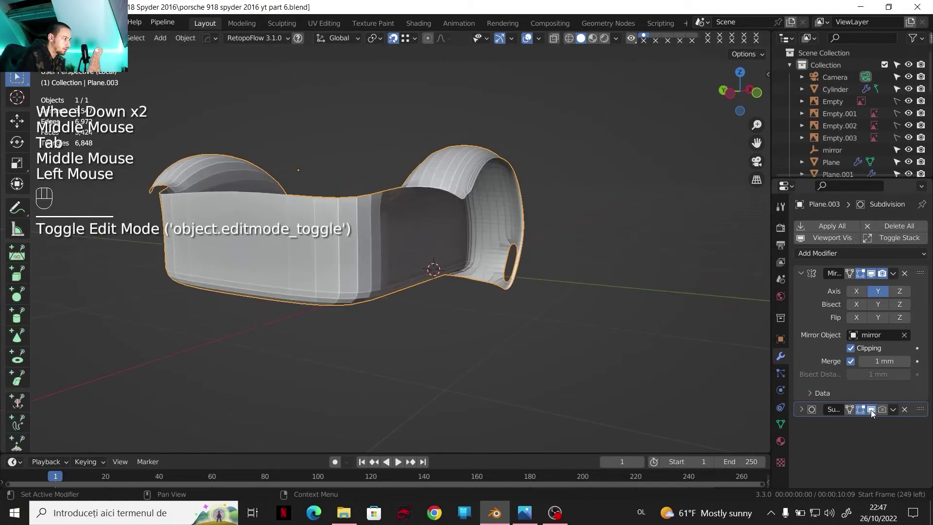
pyautogui.click(871, 410)
pyautogui.moveTo(486, 272); pyautogui.dragTo(421, 234, button='middle')
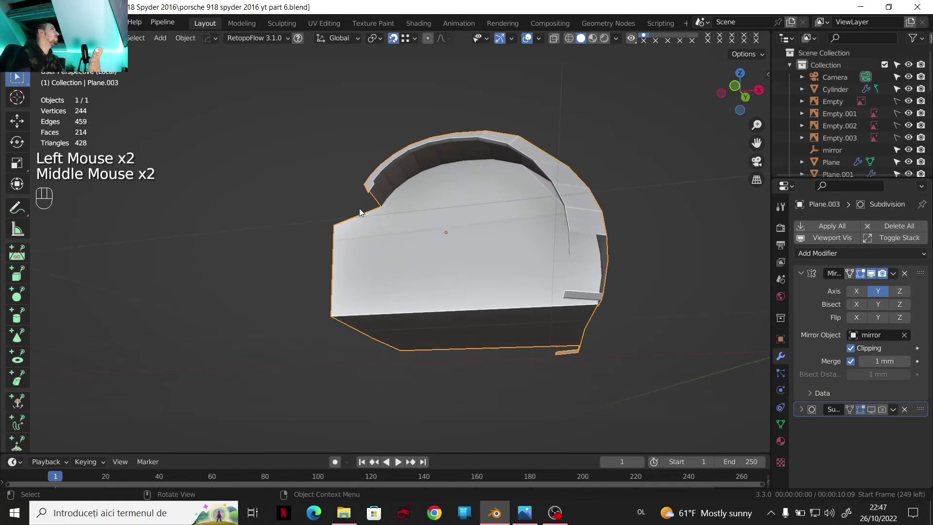
pyautogui.rightClick(358, 206)
pyautogui.click(352, 196)
pyautogui.moveTo(351, 196)
pyautogui.mouseDown(button='middle')
pyautogui.moveTo(526, 235)
pyautogui.moveTo(532, 224)
pyautogui.moveTo(438, 230)
pyautogui.moveTo(453, 244)
pyautogui.moveTo(491, 233)
pyautogui.moveTo(526, 245)
pyautogui.moveTo(586, 240)
pyautogui.moveTo(432, 273)
pyautogui.moveTo(357, 308)
pyautogui.moveTo(419, 232)
pyautogui.mouseUp(button='middle')
pyautogui.rightClick(438, 229)
pyautogui.click(418, 231)
pyautogui.scroll(-1, 453, 244)
pyautogui.scroll(1, 526, 245)
# Leave local view and open the main body panel around the side vent in edit mode.
pyautogui.press('/')
pyautogui.press('Tab')
pyautogui.scroll(1, 384, 272)
pyautogui.scroll(2, 419, 232)
pyautogui.scroll(1, 419, 232)
pyautogui.press('Tab')
pyautogui.click(403, 177)
pyautogui.press('Tab')
# In the side view with X-ray on, slide the vent's inner front vertex by a factor of 0.311 to follow the blueprint.
pyautogui.click(403, 177)
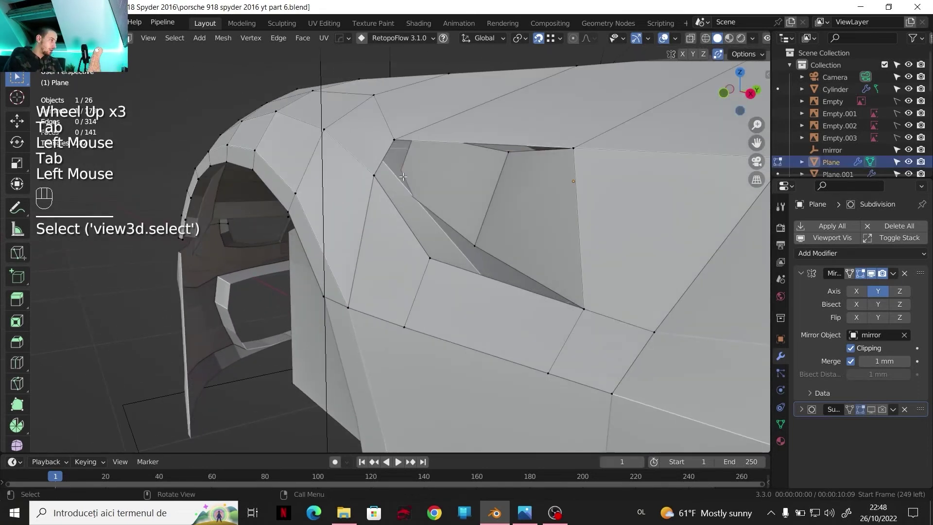
pyautogui.click(724, 93)
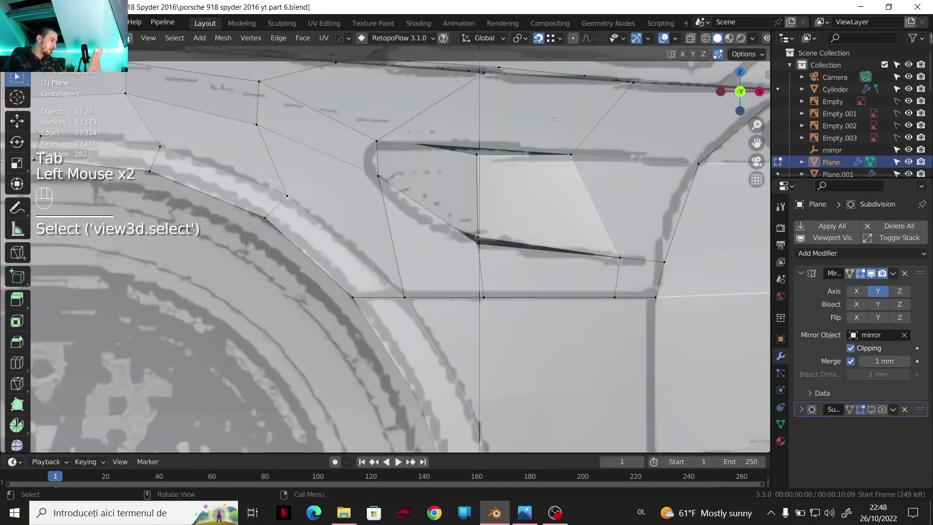
pyautogui.click(690, 38)
pyautogui.press('g')
pyautogui.press('g')
pyautogui.click(653, 63)
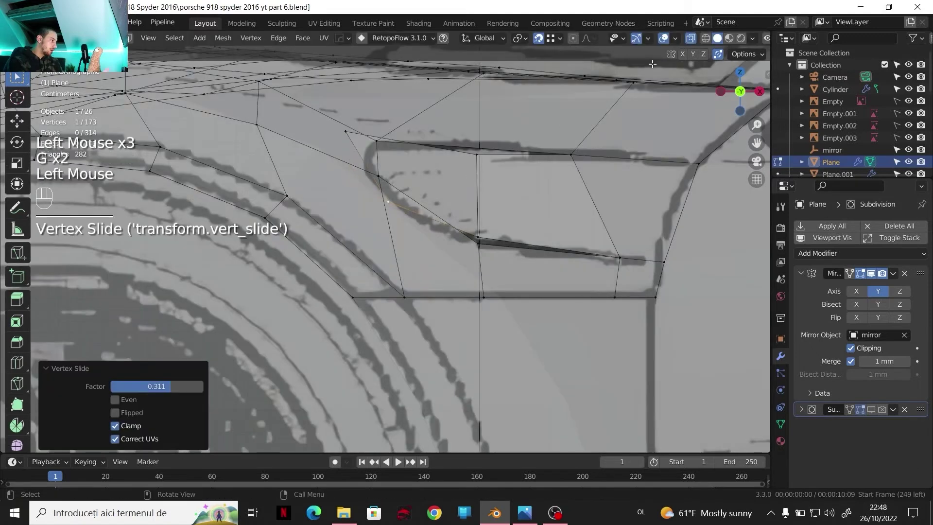
pyautogui.click(691, 40)
# Compare the modelled side vent with the car reference photo, examining the vent behind the front wheel, and return to Blender.
pyautogui.scroll(-1, 486, 205)
pyautogui.moveTo(486, 204); pyautogui.dragTo(370, 234, button='middle')
pyautogui.keyDown('shift'); pyautogui.moveTo(369, 233); pyautogui.dragTo(399, 253, button='middle'); pyautogui.keyUp('shift')
pyautogui.moveTo(398, 252); pyautogui.dragTo(360, 272, button='middle')
pyautogui.keyDown('shift'); pyautogui.moveTo(360, 272); pyautogui.dragTo(348, 234, button='middle'); pyautogui.keyUp('shift')
pyautogui.hotkey('alt', 'Tab')
pyautogui.scroll(-3, 346, 217)
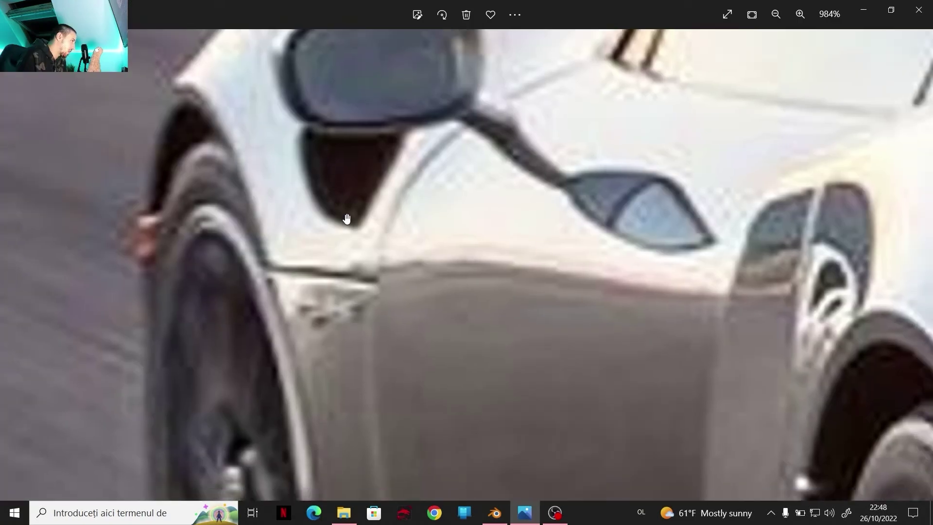
pyautogui.scroll(-3, 348, 218)
pyautogui.scroll(3, 258, 209)
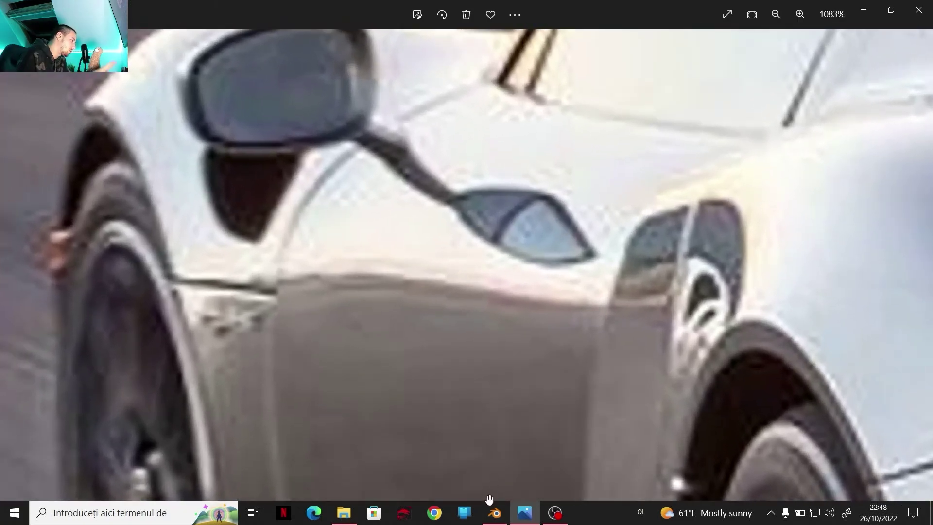
pyautogui.click(491, 512)
# Delete the face of the wheel-well mesh that covers the inner side of the side vent.
pyautogui.moveTo(301, 272); pyautogui.dragTo(370, 243, button='middle')
pyautogui.keyDown('shift'); pyautogui.moveTo(369, 243); pyautogui.dragTo(350, 228, button='middle'); pyautogui.keyUp('shift')
pyautogui.moveTo(350, 229); pyautogui.dragTo(171, 277, button='middle')
pyautogui.click(427, 233)
pyautogui.press('Tab')
pyautogui.scroll(3, 243, 252)
pyautogui.keyDown('shift'); pyautogui.moveTo(292, 234); pyautogui.dragTo(330, 219, button='middle'); pyautogui.keyUp('shift')
pyautogui.moveTo(331, 218); pyautogui.dragTo(389, 223, button='middle')
pyautogui.click(363, 226)
pyautogui.press('3')
pyautogui.click(357, 233)
pyautogui.scroll(-3, 402, 209)
pyautogui.moveTo(389, 223); pyautogui.dragTo(371, 246, button='middle')
pyautogui.scroll(-2, 340, 229)
pyautogui.press('Delete')
pyautogui.click(370, 242)
pyautogui.scroll(-2, 371, 246)
pyautogui.moveTo(371, 246); pyautogui.dragTo(421, 263, button='middle')
# Turn snapping off and slide the lower inner corner vertex of the wheel-well hole upward along its edge.
pyautogui.scroll(5, 381, 250)
pyautogui.scroll(1, 313, 307)
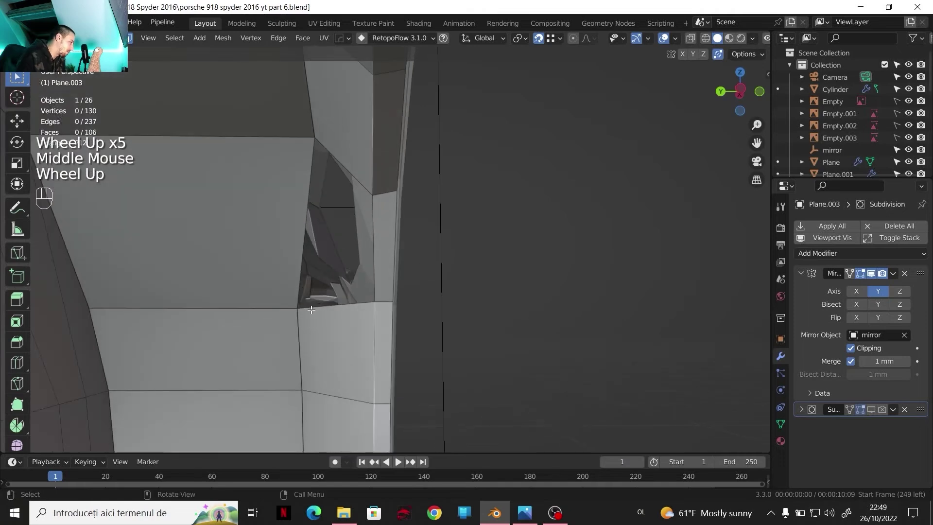
pyautogui.press('1')
pyautogui.click(311, 310)
pyautogui.moveTo(310, 309); pyautogui.dragTo(304, 303, button='middle')
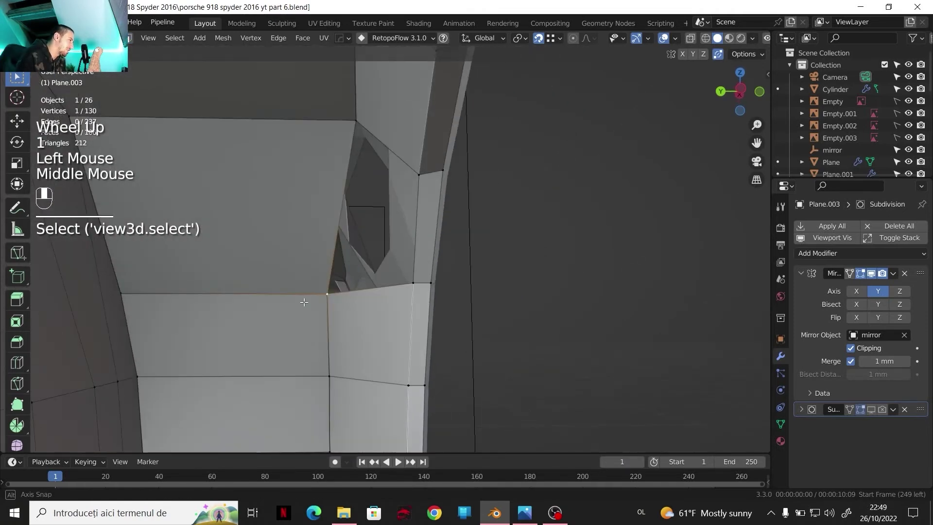
pyautogui.press('g')
pyautogui.press('g')
pyautogui.rightClick(327, 291)
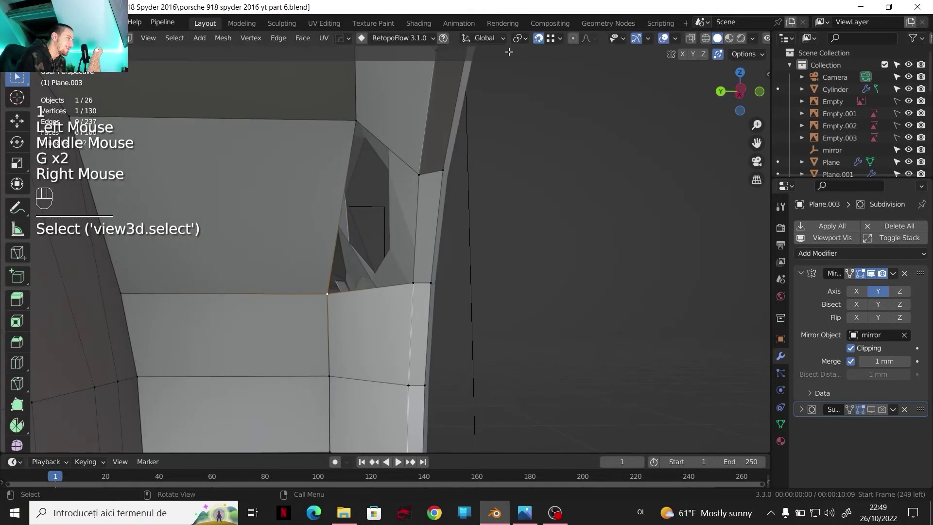
pyautogui.click(538, 38)
pyautogui.press('g')
pyautogui.press('g')
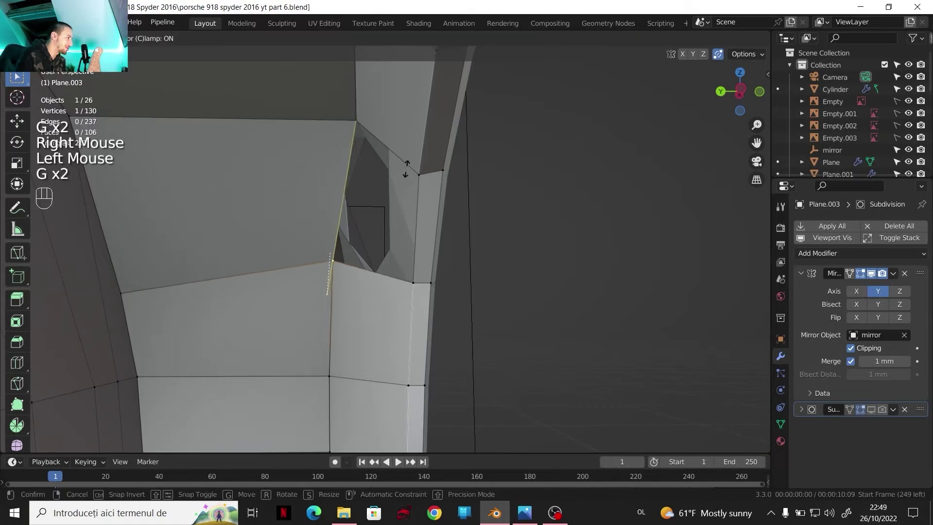
pyautogui.click(408, 150)
# On the main body panel, fill the gap between the side vent's upper outer edge and its inner wall with a face.
pyautogui.scroll(-5, 409, 150)
pyautogui.moveTo(408, 150); pyautogui.dragTo(235, 246, button='middle')
pyautogui.keyDown('shift'); pyautogui.moveTo(236, 247); pyautogui.dragTo(311, 221, button='middle'); pyautogui.keyUp('shift')
pyautogui.press('Tab')
pyautogui.keyDown('shift'); pyautogui.moveTo(311, 222); pyautogui.dragTo(291, 257, button='middle'); pyautogui.keyUp('shift')
pyautogui.click(358, 189)
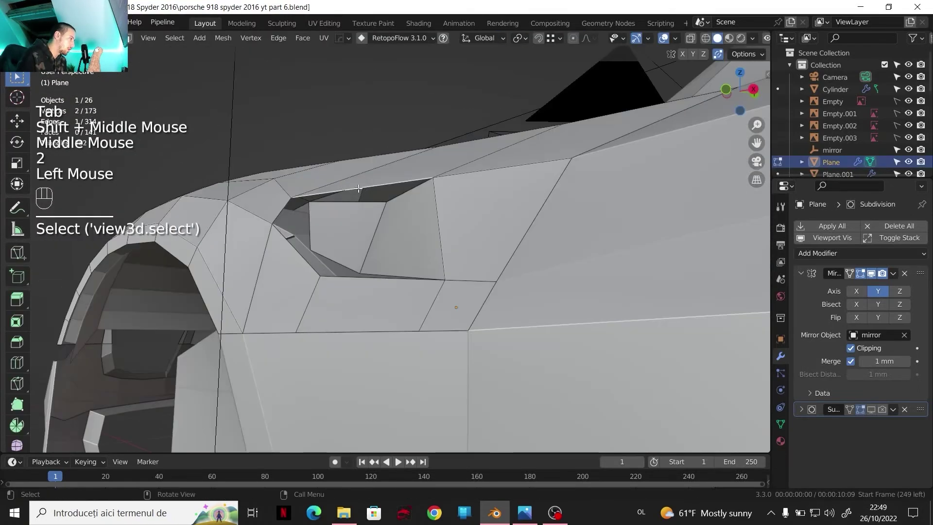
pyautogui.keyDown('shift'); pyautogui.click(373, 202); pyautogui.keyUp('shift')
pyautogui.doubleClick(362, 189)
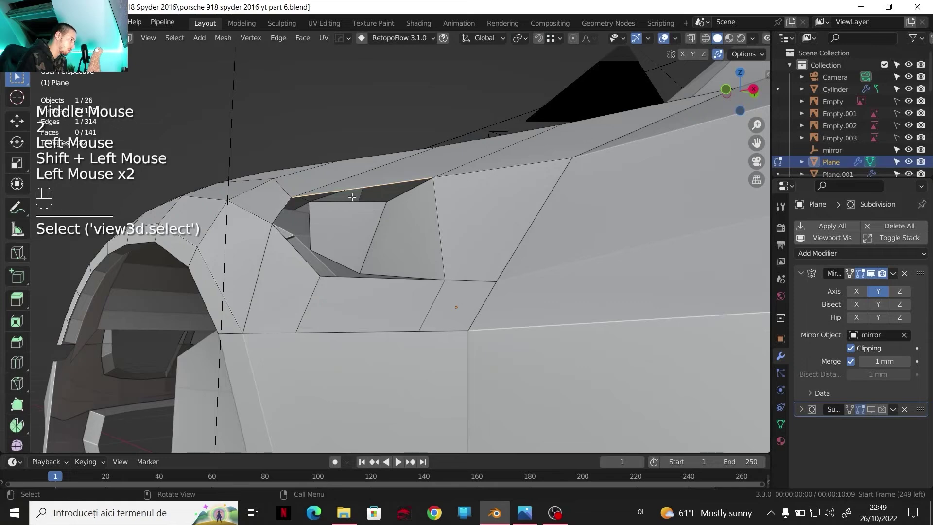
pyautogui.keyDown('shift'); pyautogui.click(375, 205); pyautogui.keyUp('shift')
pyautogui.keyDown('shift'); pyautogui.click(398, 197); pyautogui.keyUp('shift')
pyautogui.press('f')
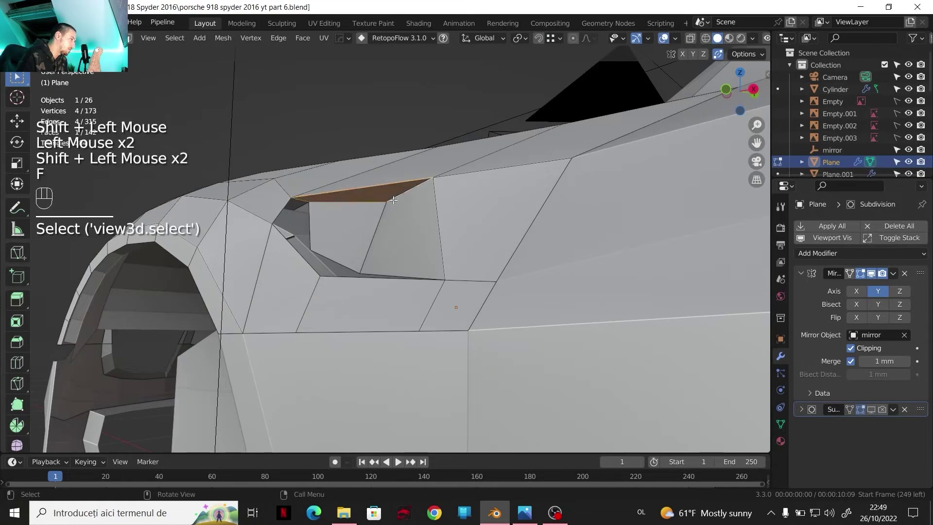
pyautogui.rightClick(376, 200)
pyautogui.press('Escape')
# Fill the gap along the side vent's lower edge with a face and add an edge loop through the vent's inner walls.
pyautogui.moveTo(356, 230); pyautogui.dragTo(370, 231, button='middle')
pyautogui.scroll(1, 371, 231)
pyautogui.keyDown('shift'); pyautogui.moveTo(370, 231); pyautogui.dragTo(377, 240, button='middle'); pyautogui.keyUp('shift')
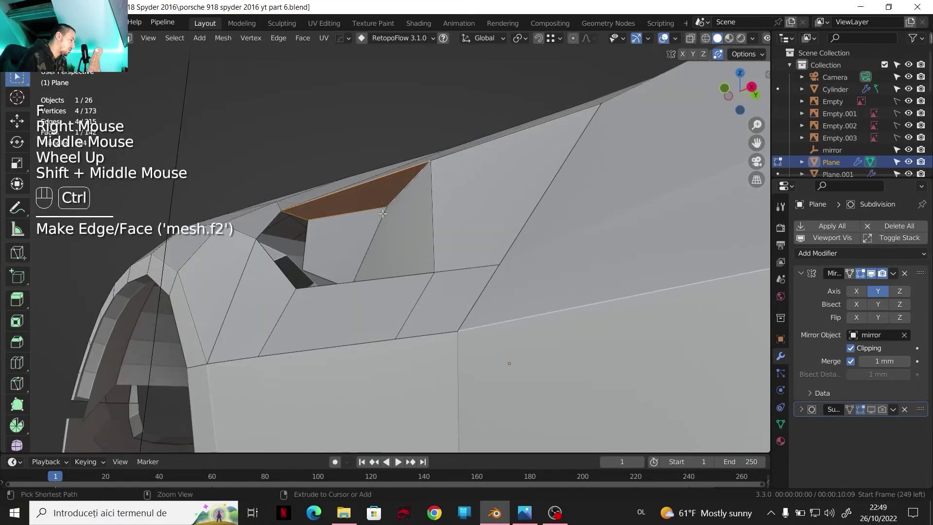
pyautogui.hotkey('ctrl', 'r')
pyautogui.keyDown('shift'); pyautogui.click(333, 337); pyautogui.keyUp('shift')
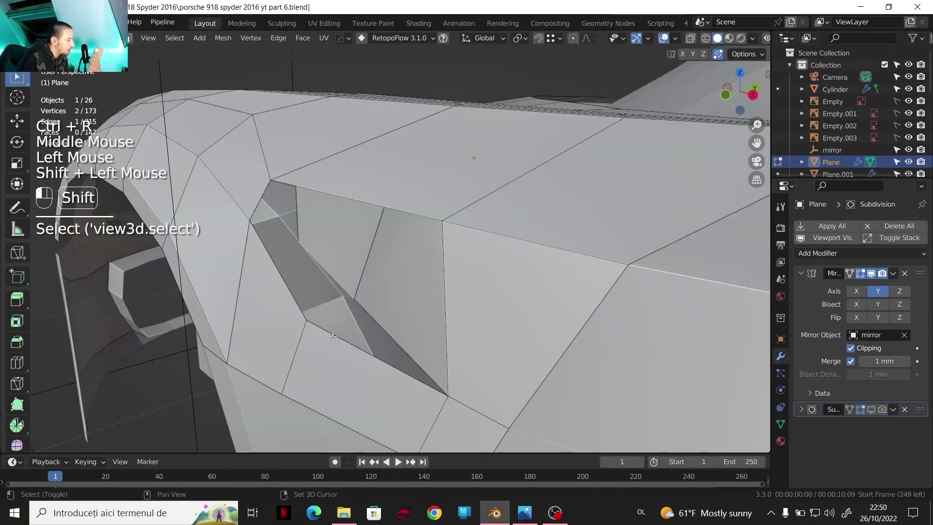
pyautogui.keyDown('shift'); pyautogui.click(370, 319); pyautogui.keyUp('shift')
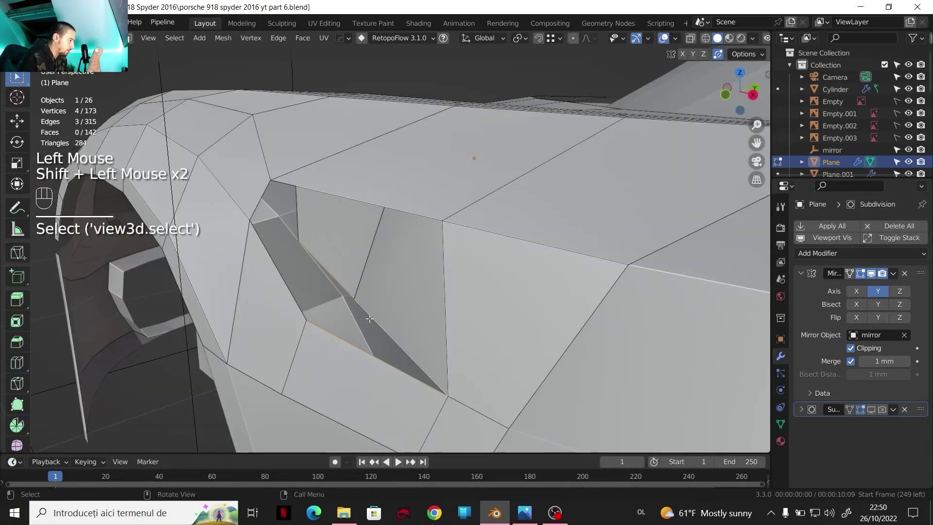
pyautogui.hotkey('ctrl', 'r')
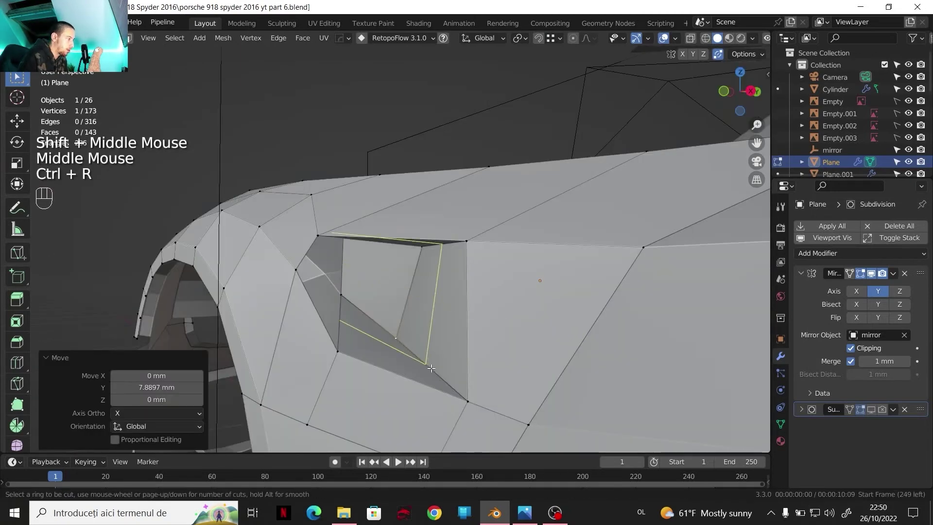
pyautogui.click(461, 387)
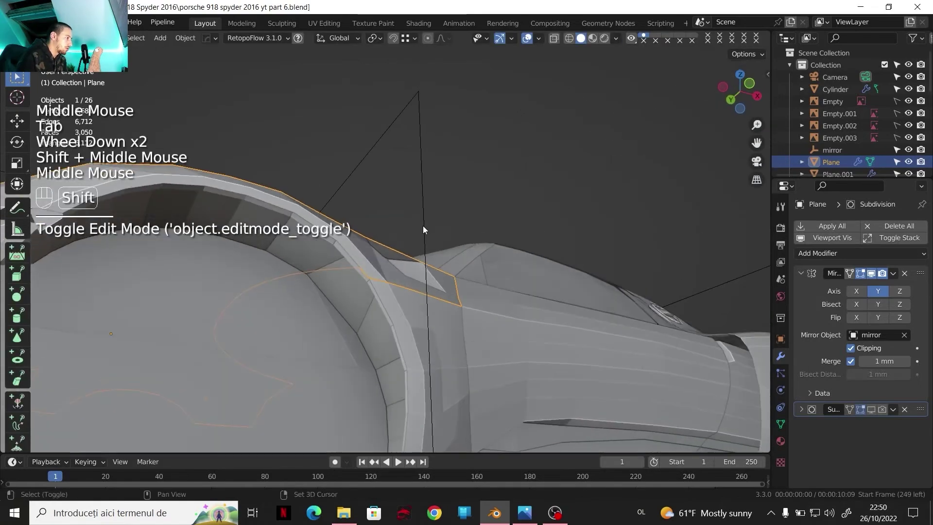
# Inspect the front wheel-well area, select the front bumper object, and view the whole car body.
pyautogui.scroll(-1, 470, 174)
pyautogui.keyDown('shift'); pyautogui.moveTo(423, 230); pyautogui.dragTo(437, 207, button='middle'); pyautogui.keyUp('shift')
pyautogui.scroll(-2, 404, 206)
pyautogui.moveTo(438, 206); pyautogui.dragTo(386, 209, button='middle')
pyautogui.scroll(2, 389, 184)
pyautogui.moveTo(386, 209); pyautogui.dragTo(384, 235, button='middle')
pyautogui.scroll(1, 374, 224)
pyautogui.click(330, 210)
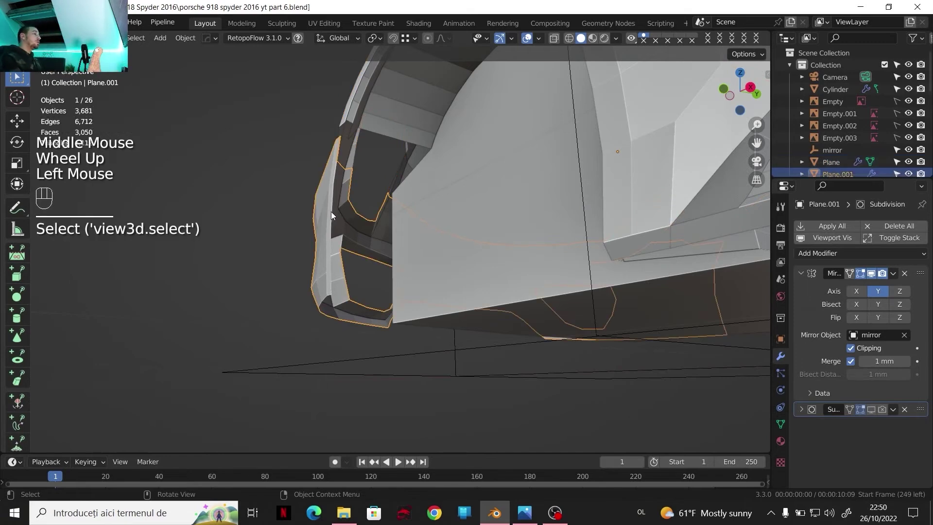
pyautogui.scroll(-4, 331, 211)
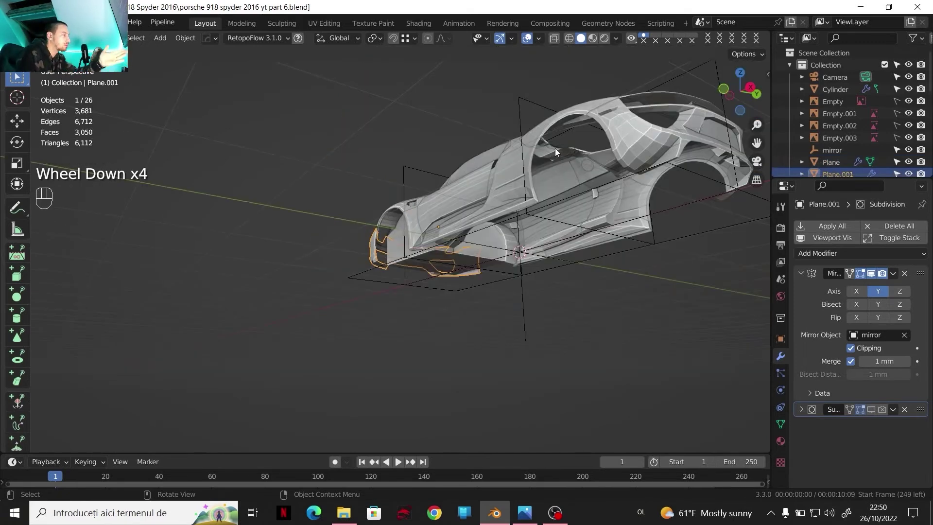
# On the front bumper, select the four edges along the wheel-arch opening and copy them into a separate object.
pyautogui.keyDown('shift'); pyautogui.moveTo(401, 214); pyautogui.dragTo(478, 113, button='middle'); pyautogui.keyUp('shift')
pyautogui.scroll(3, 468, 184)
pyautogui.keyDown('shift'); pyautogui.moveTo(599, 103); pyautogui.dragTo(461, 121, button='middle'); pyautogui.keyUp('shift')
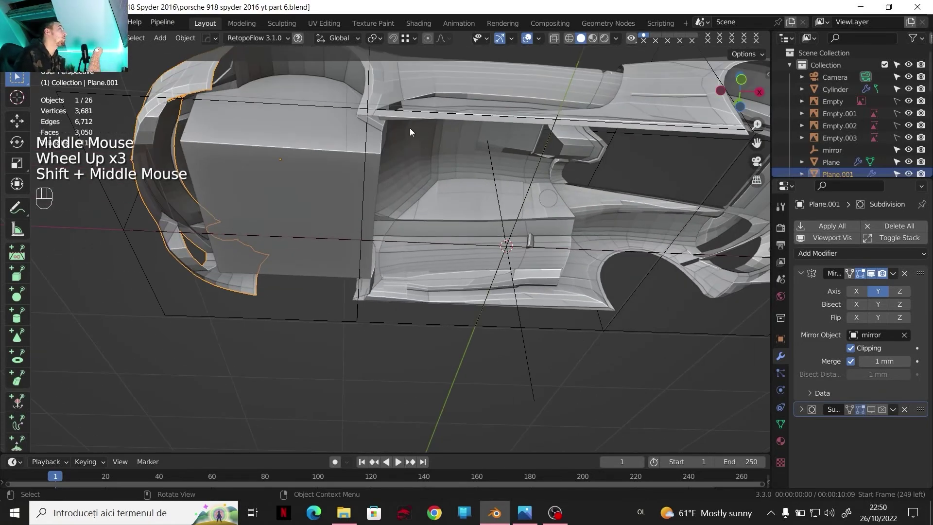
pyautogui.scroll(1, 275, 151)
pyautogui.keyDown('shift'); pyautogui.moveTo(275, 150); pyautogui.dragTo(386, 240, button='middle'); pyautogui.keyUp('shift')
pyautogui.scroll(2, 341, 200)
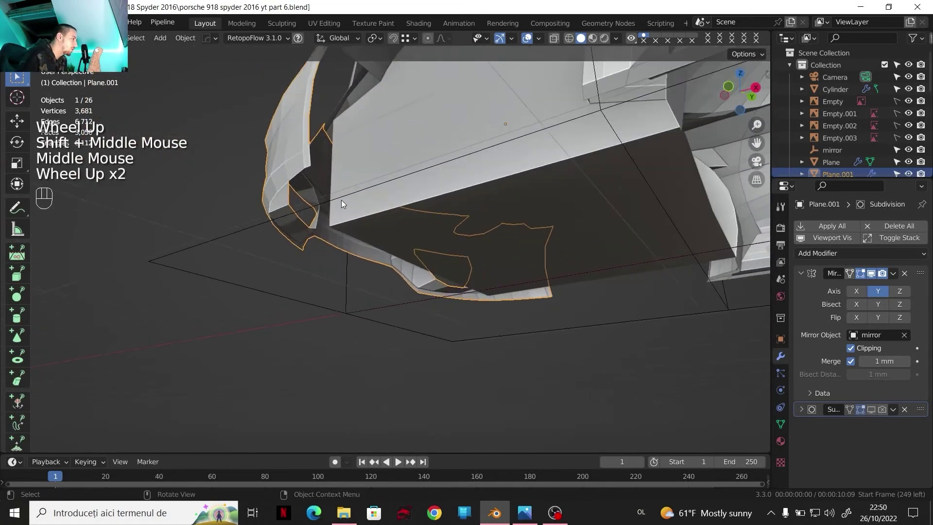
pyautogui.press('Tab')
pyautogui.keyDown('shift'); pyautogui.moveTo(341, 200); pyautogui.dragTo(330, 209, button='middle'); pyautogui.keyUp('shift')
pyautogui.scroll(1, 342, 189)
pyautogui.press('2')
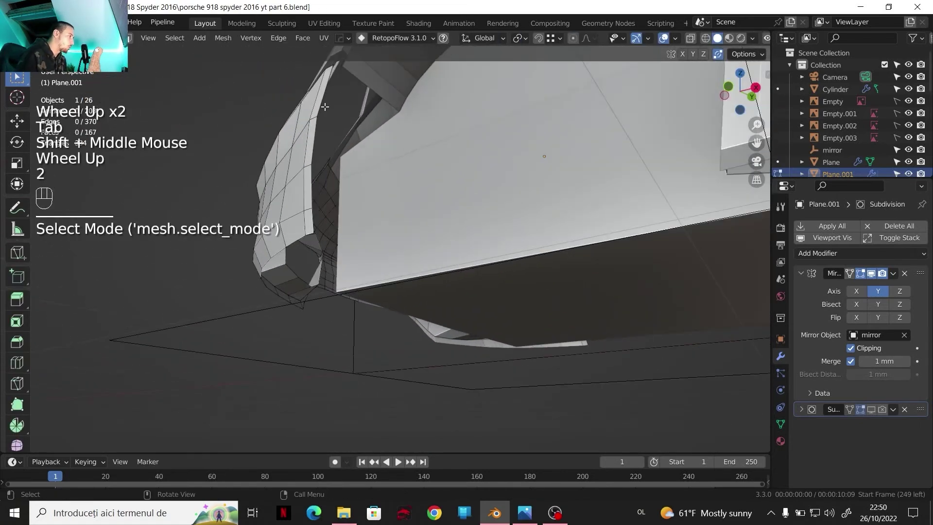
pyautogui.click(320, 220)
pyautogui.keyDown('ctrl'); pyautogui.click(309, 226); pyautogui.keyUp('ctrl')
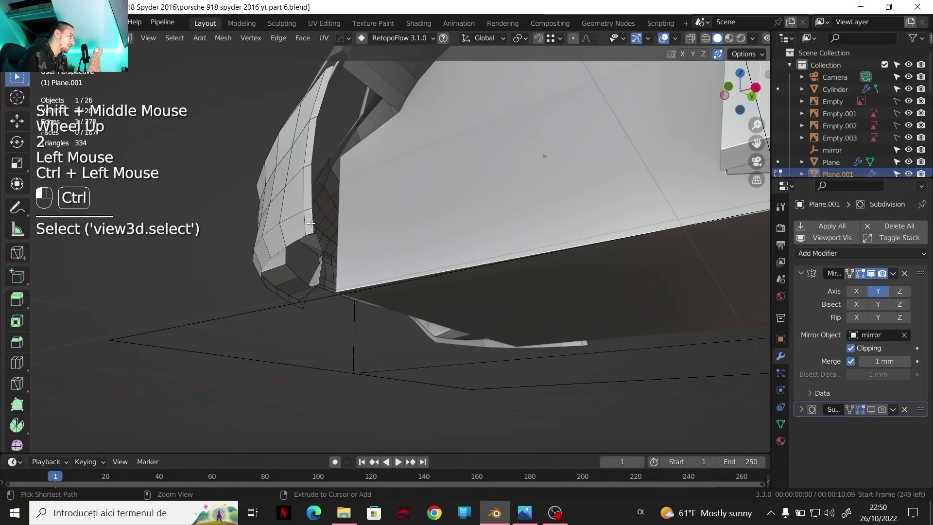
pyautogui.keyDown('shift'); pyautogui.moveTo(312, 229); pyautogui.dragTo(317, 276, button='middle'); pyautogui.keyUp('shift')
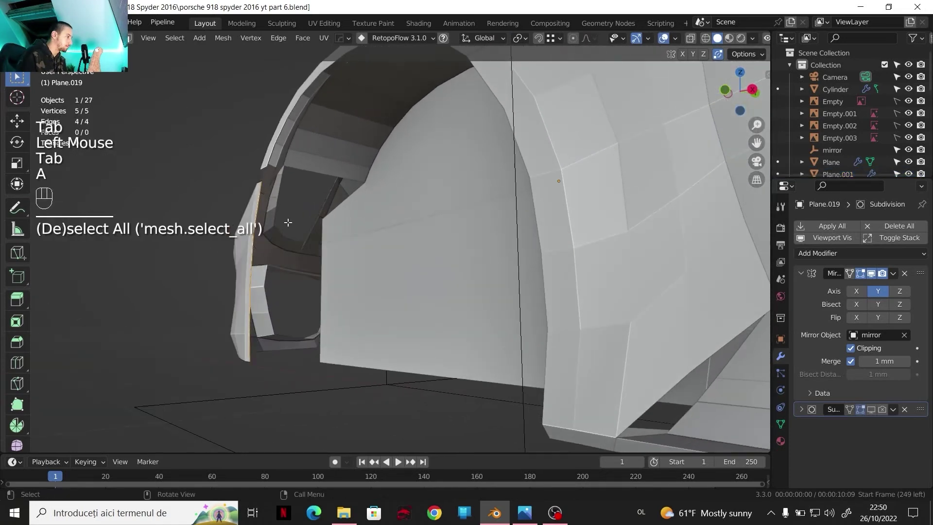
# Extrude the separated wheel-arch edges about 21.6 mm inward along Y to form a narrow strip.
pyautogui.press('e')
pyautogui.press('x')
pyautogui.press('y')
pyautogui.click(321, 253)
pyautogui.keyDown('shift'); pyautogui.moveTo(321, 253); pyautogui.dragTo(318, 252, button='middle'); pyautogui.keyUp('shift')
pyautogui.moveTo(318, 253); pyautogui.dragTo(313, 252, button='middle')
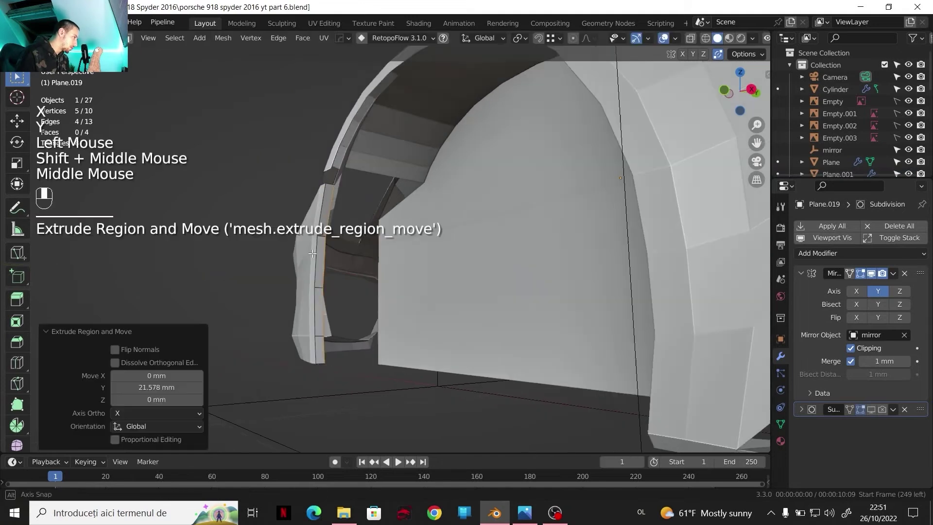
# Select all four faces of the strip and move them about -6.55 mm along X and 3.14 mm along Y.
pyautogui.scroll(1, 311, 251)
pyautogui.press('3')
pyautogui.click(310, 223)
pyautogui.keyDown('shift'); pyautogui.click(309, 270); pyautogui.keyUp('shift')
pyautogui.keyDown('shift'); pyautogui.click(309, 323); pyautogui.keyUp('shift')
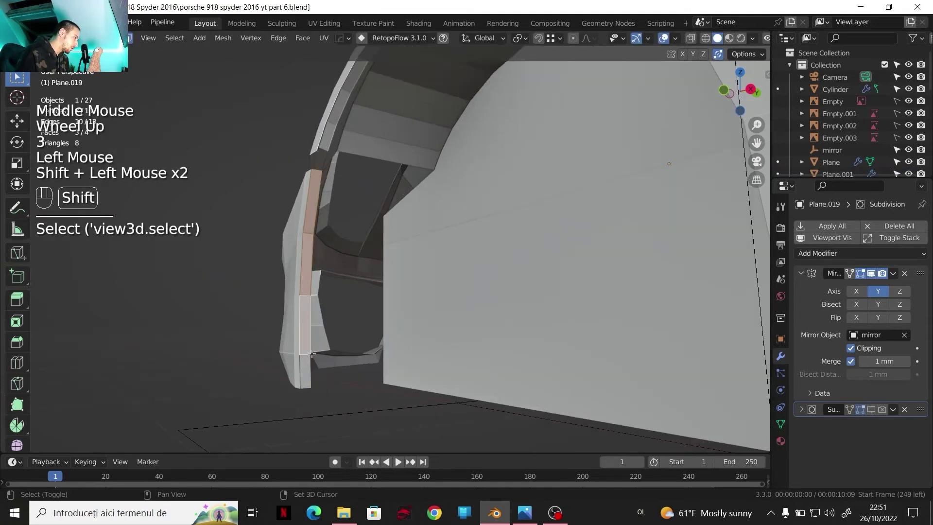
pyautogui.keyDown('shift'); pyautogui.click(308, 364); pyautogui.keyUp('shift')
pyautogui.moveTo(308, 363); pyautogui.dragTo(399, 340, button='middle')
pyautogui.press('g')
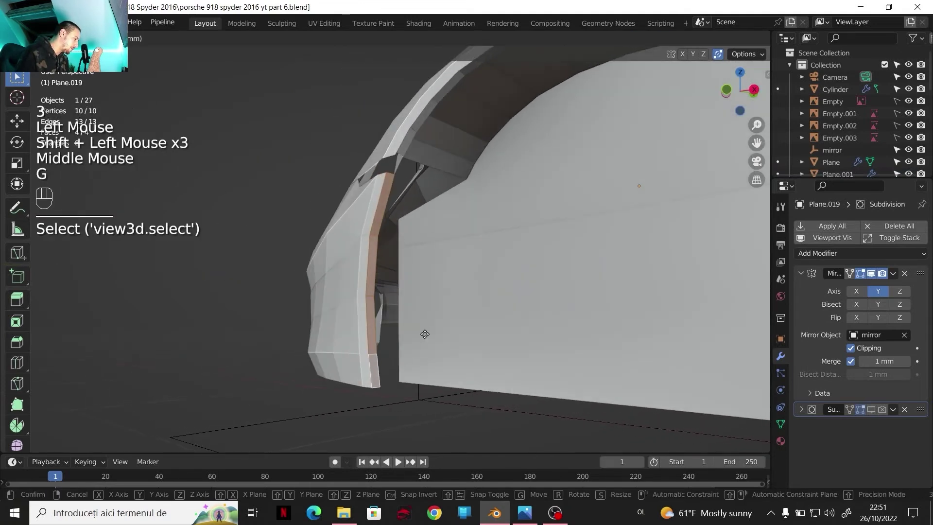
pyautogui.press('x')
pyautogui.press('shift')
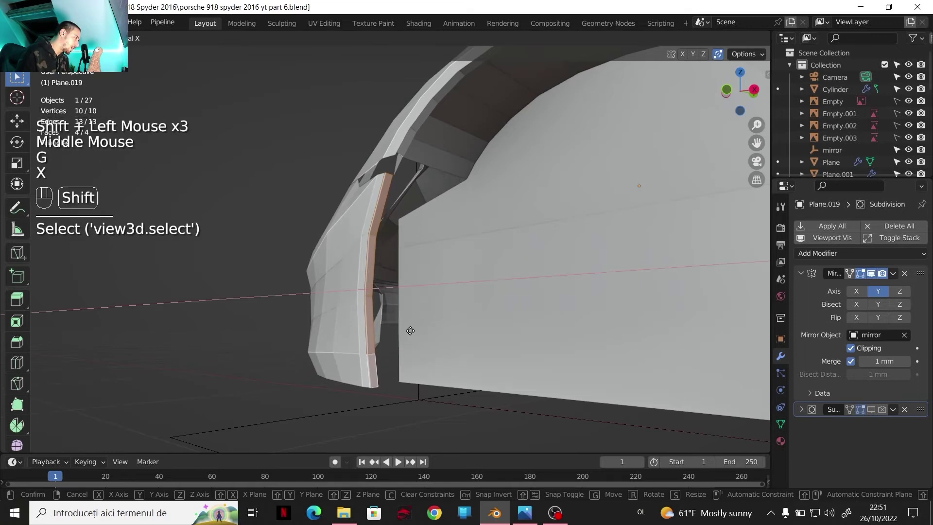
pyautogui.keyDown('shift'); pyautogui.click(407, 329); pyautogui.keyUp('shift')
pyautogui.press('g')
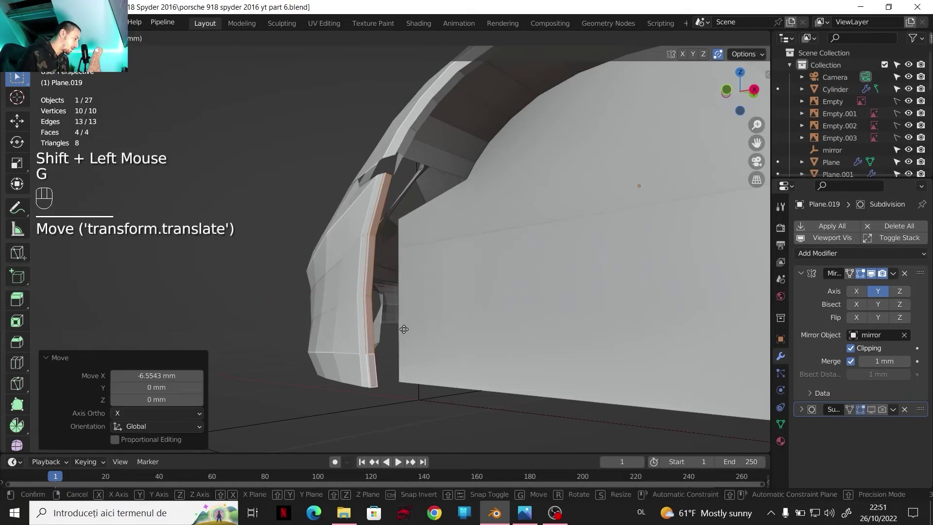
pyautogui.press('y')
pyautogui.keyDown('shift'); pyautogui.click(411, 329); pyautogui.keyUp('shift')
pyautogui.moveTo(411, 330); pyautogui.dragTo(379, 319, button='middle')
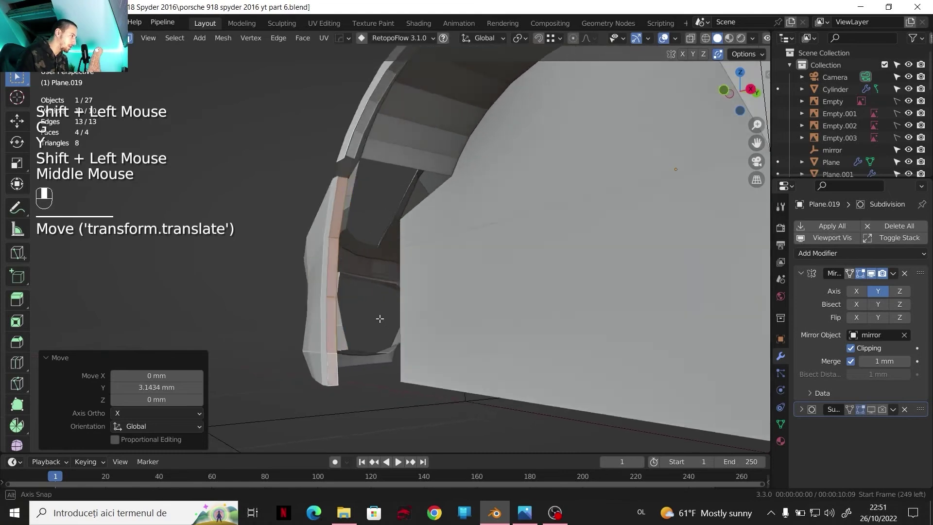
# With snapping on, snap the strip's upper inner vertex onto the adjoining wheel-arch mesh.
pyautogui.scroll(3, 379, 319)
pyautogui.press('1')
pyautogui.doubleClick(239, 141)
pyautogui.press('Tab')
pyautogui.press('1')
pyautogui.click(238, 127)
pyautogui.moveTo(238, 127); pyautogui.dragTo(272, 136, button='middle')
pyautogui.press('g')
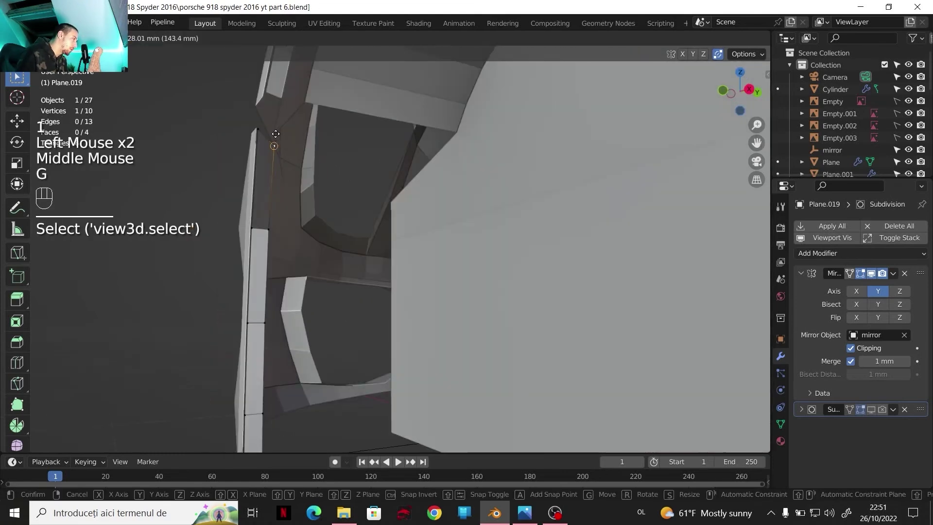
pyautogui.click(275, 135)
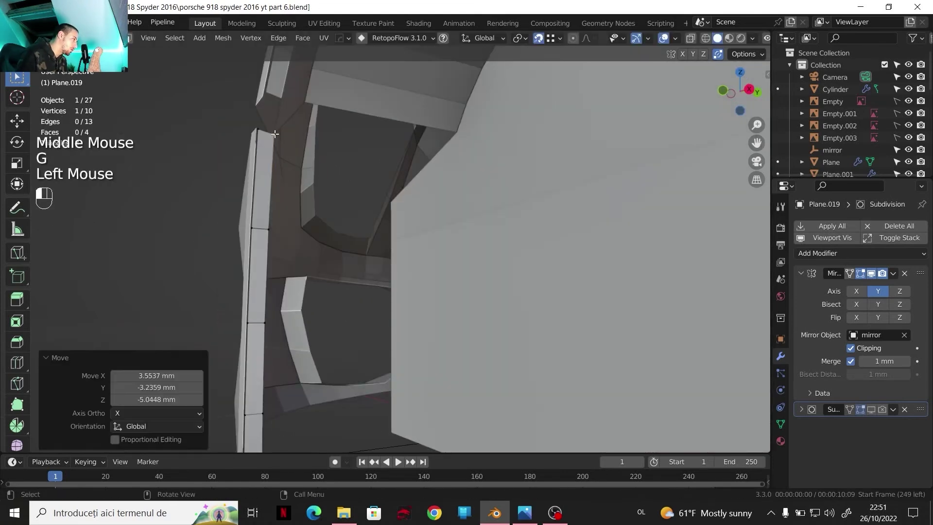
# Select the strip's inner edges, turn snapping off and extrude them about 55 mm along Y.
pyautogui.moveTo(274, 134); pyautogui.dragTo(271, 188, button='middle')
pyautogui.scroll(-2, 271, 133)
pyautogui.press('1')
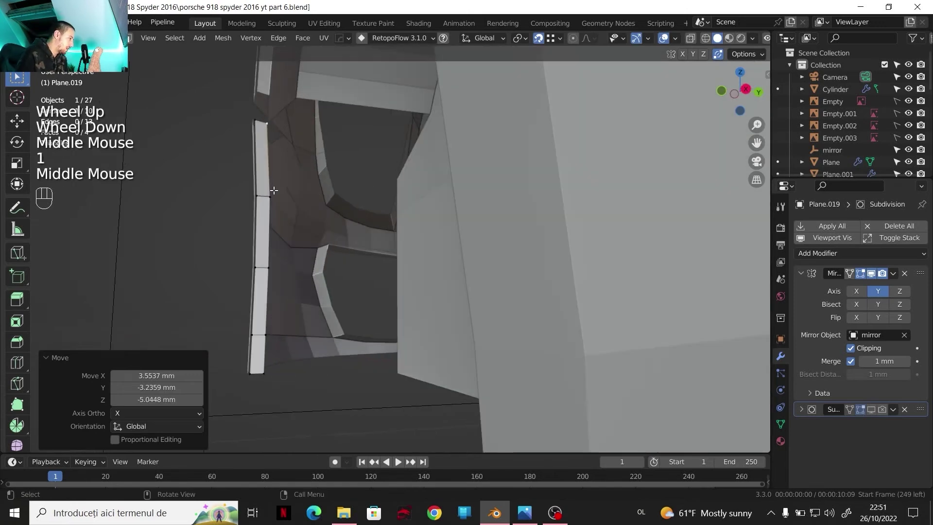
pyautogui.press('2')
pyautogui.click(260, 295)
pyautogui.keyDown('ctrl'); pyautogui.click(263, 335); pyautogui.keyUp('ctrl')
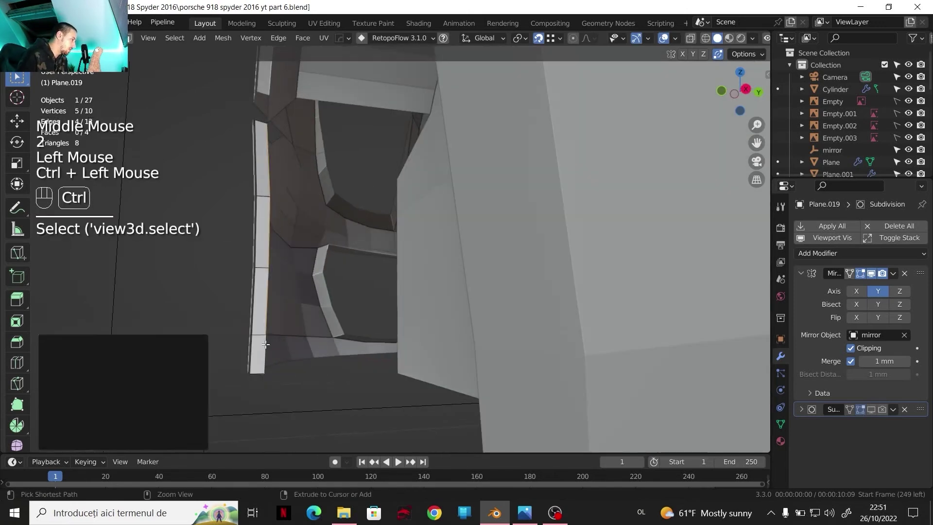
pyautogui.click(538, 38)
pyautogui.press('e')
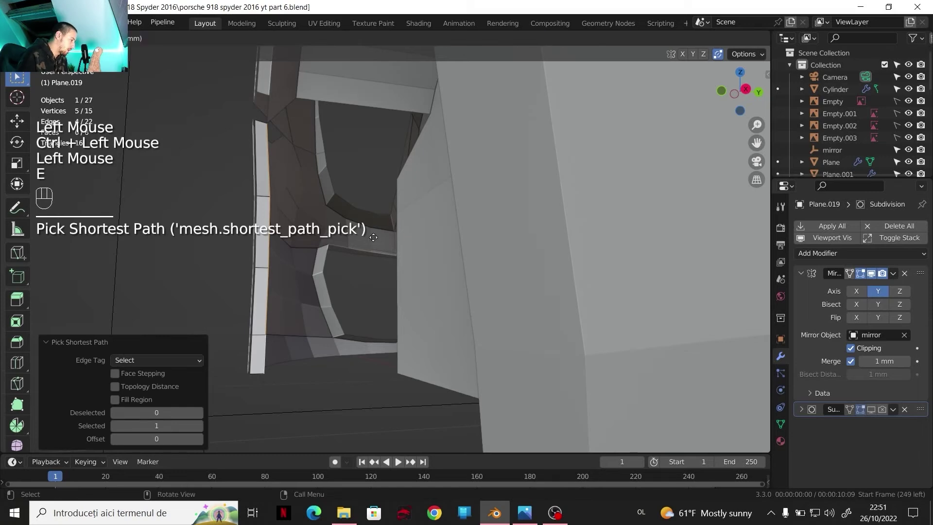
pyautogui.press('y')
pyautogui.click(407, 241)
# In the side view over the blueprint, move the extruded inner edges about -100 mm along X.
pyautogui.click(721, 91)
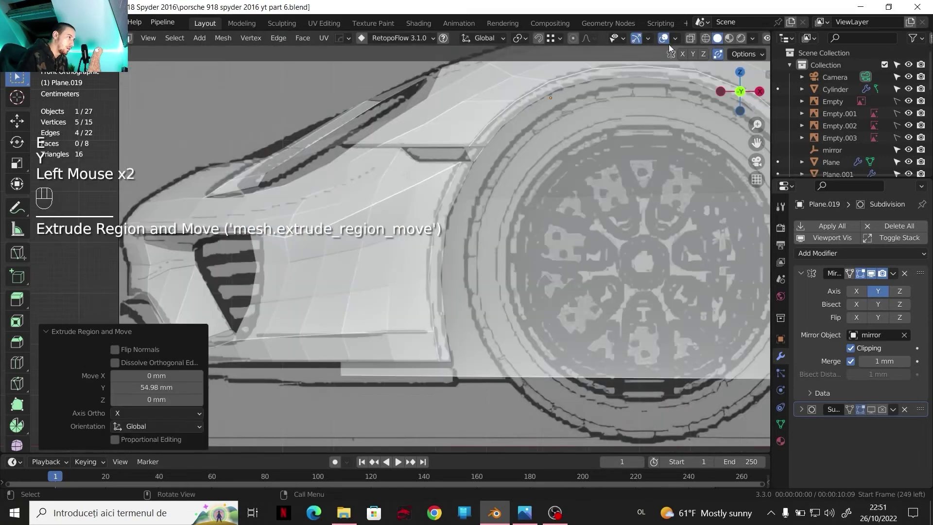
pyautogui.keyDown('shift'); pyautogui.moveTo(547, 187); pyautogui.dragTo(402, 221, button='middle'); pyautogui.keyUp('shift')
pyautogui.press('g')
pyautogui.press('x')
pyautogui.click(482, 192)
# Extrude the inner edges further along Y towards the wheel well's inner wall.
pyautogui.press('e')
pyautogui.press('x')
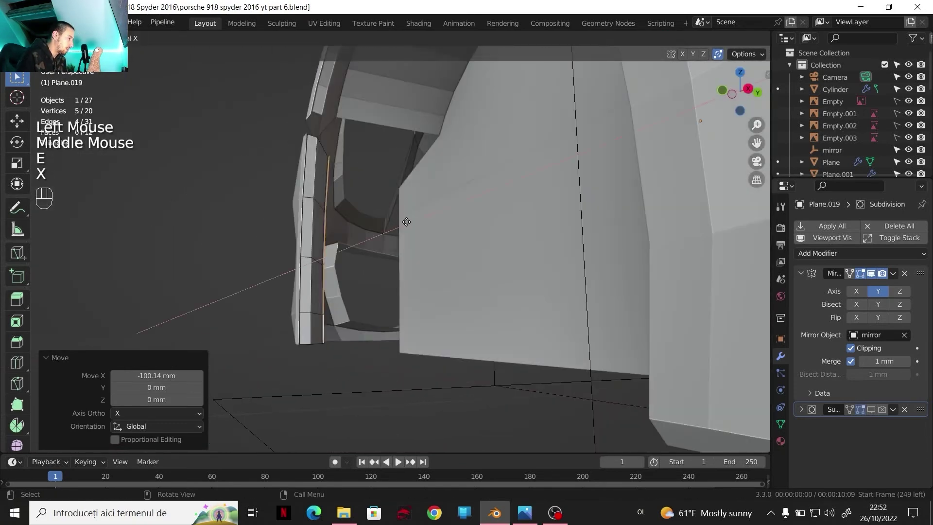
pyautogui.press('y')
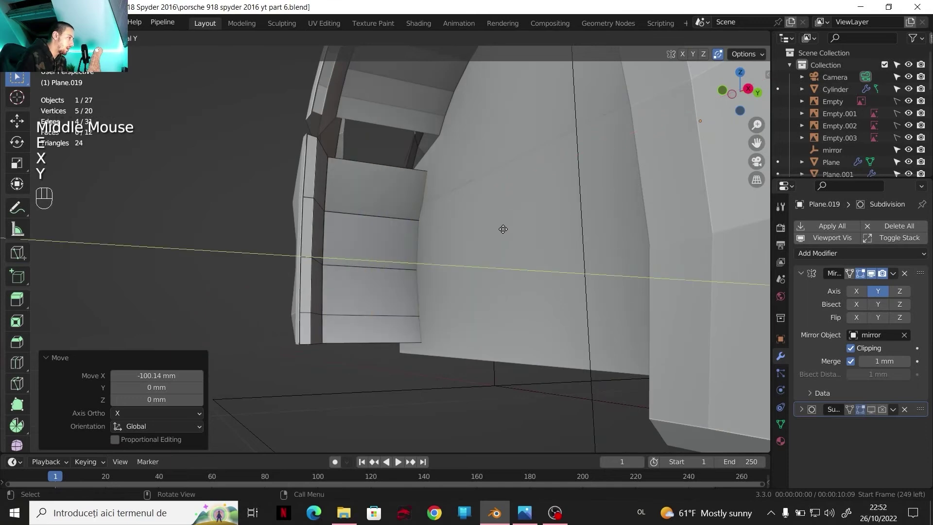
pyautogui.click(495, 227)
# Flatten the extruded edges with a Y scale of 0 and shift them along Y to the inner wall.
pyautogui.press('s')
pyautogui.press('y')
pyautogui.hotkey('shift', '0')
pyautogui.press('Return')
pyautogui.press('g')
pyautogui.press('y')
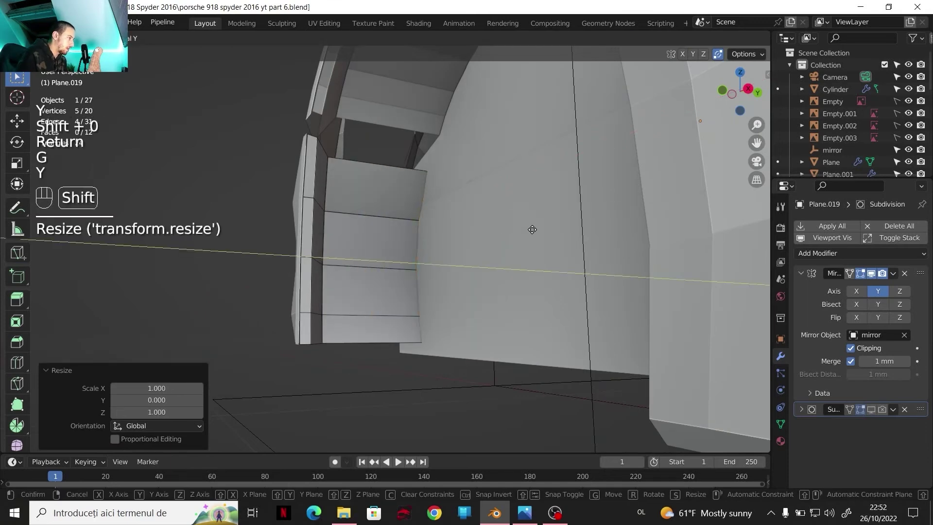
pyautogui.keyDown('shift'); pyautogui.click(462, 239); pyautogui.keyUp('shift')
# Turn snapping on and snap the new liner's upper corner vertices onto the matching corners of the existing wheel-well liner.
pyautogui.keyDown('shift'); pyautogui.moveTo(463, 240); pyautogui.dragTo(471, 195, button='middle'); pyautogui.keyUp('shift')
pyautogui.moveTo(472, 194); pyautogui.dragTo(480, 146, button='middle')
pyautogui.scroll(2, 481, 145)
pyautogui.press('1')
pyautogui.click(480, 139)
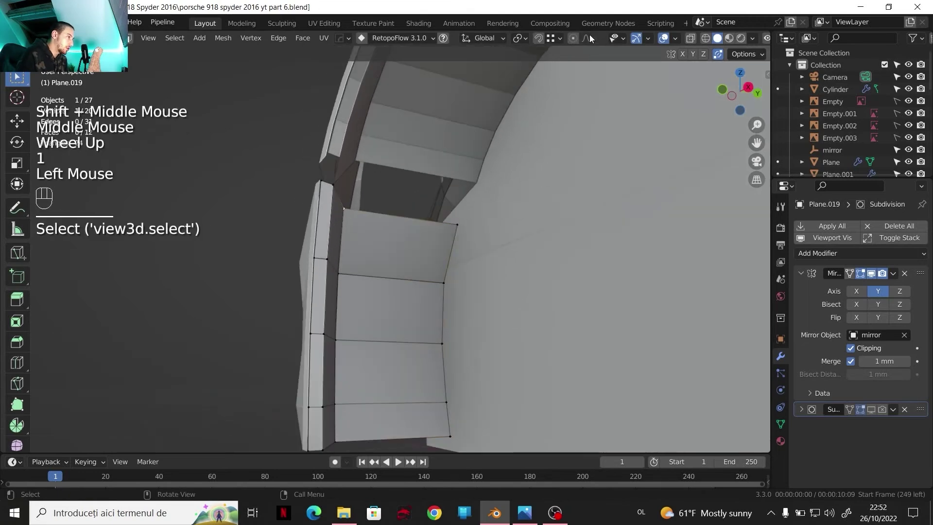
pyautogui.click(538, 38)
pyautogui.press('g')
pyautogui.click(468, 232)
pyautogui.scroll(-2, 444, 260)
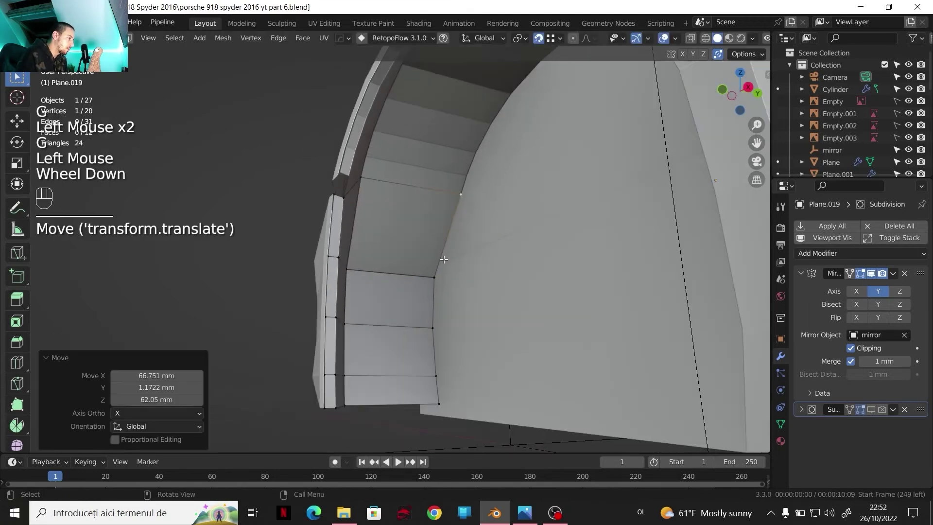
# Switch to the Porsche 918 reference photo and compare its front bumper and wheel arch with the model.
pyautogui.keyDown('shift'); pyautogui.moveTo(444, 260); pyautogui.dragTo(562, 470, button='middle'); pyautogui.keyUp('shift')
pyautogui.scroll(-1, 422, 225)
pyautogui.scroll(-1, 422, 226)
pyautogui.hotkey('alt', 'Tab')
pyautogui.scroll(1, 505, 326)
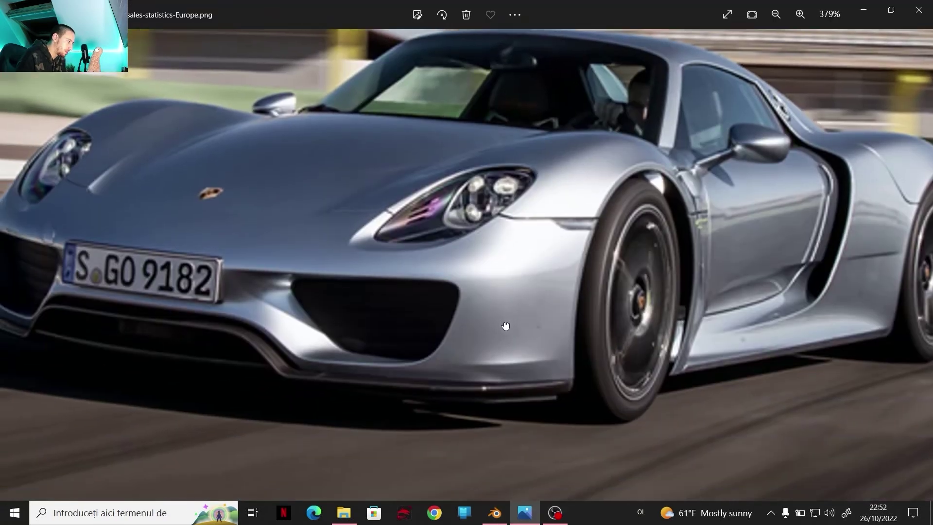
pyautogui.hotkey('alt', 'Tab')
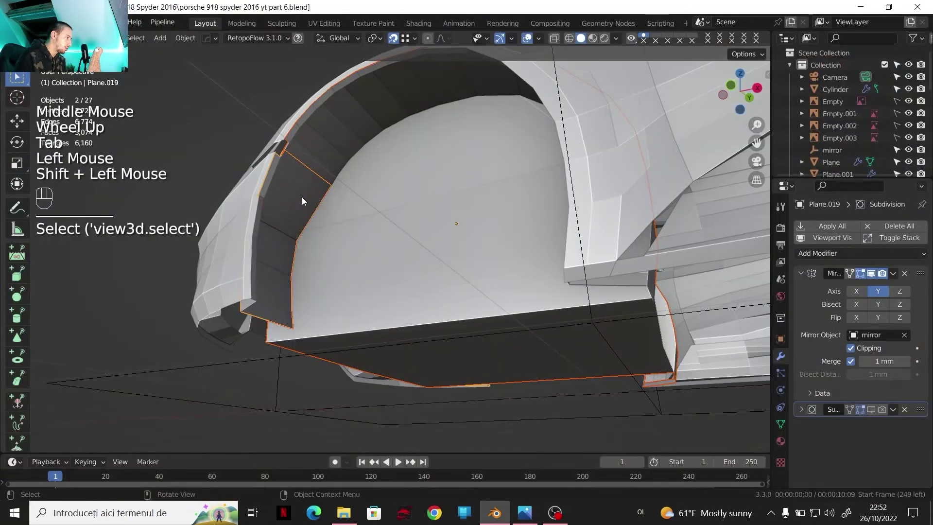
# Isolate the new liner piece and the wheel-well object in local view and join them into one mesh.
pyautogui.press('/')
pyautogui.keyDown('shift'); pyautogui.moveTo(299, 197); pyautogui.dragTo(457, 316, button='middle'); pyautogui.keyUp('shift')
pyautogui.scroll(4, 389, 296)
pyautogui.moveTo(389, 296); pyautogui.dragTo(290, 241, button='middle')
pyautogui.scroll(-2, 369, 284)
pyautogui.keyDown('shift'); pyautogui.click(413, 199); pyautogui.keyUp('shift')
pyautogui.keyDown('shift'); pyautogui.moveTo(369, 283); pyautogui.dragTo(462, 263, button='middle'); pyautogui.keyUp('shift')
pyautogui.hotkey('ctrl', 'j')
pyautogui.press('Tab')
pyautogui.scroll(2, 386, 224)
pyautogui.moveTo(462, 262); pyautogui.dragTo(489, 273, button='middle')
pyautogui.scroll(1, 323, 212)
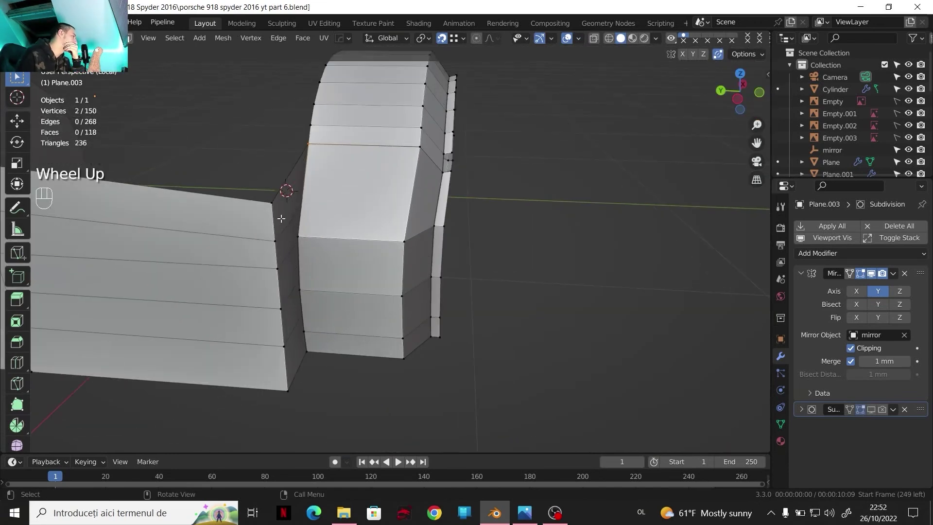
# Select the whole joined wheel-well mesh and merge its overlapping vertices by distance.
pyautogui.moveTo(287, 227); pyautogui.dragTo(265, 204, button='middle')
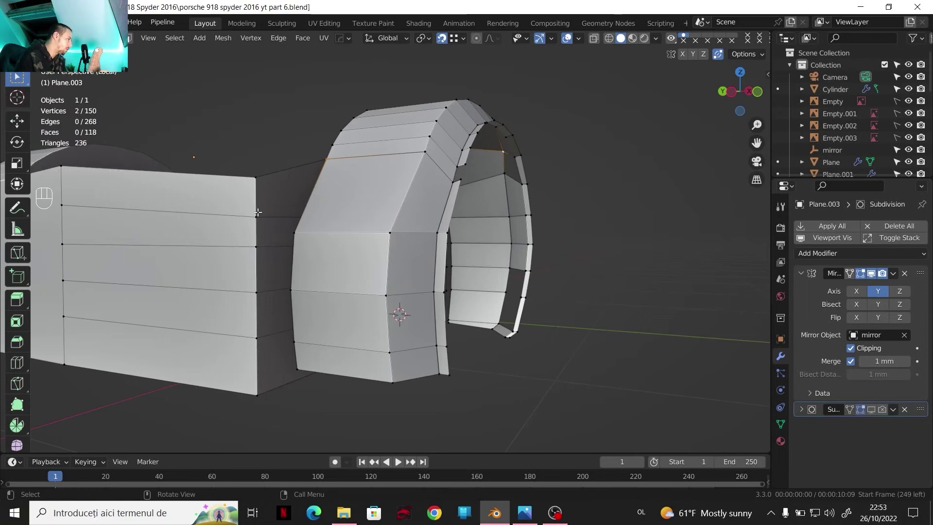
pyautogui.click(256, 177)
pyautogui.press('a')
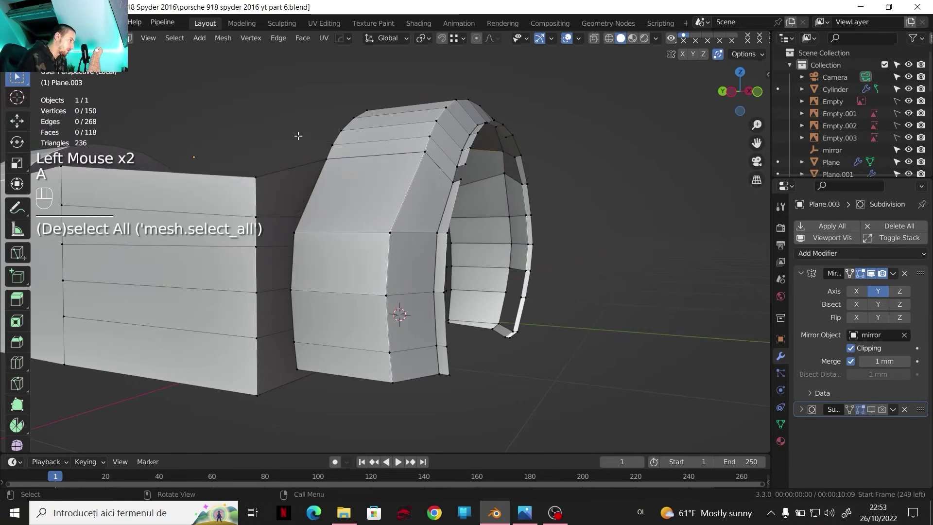
pyautogui.press('a')
pyautogui.click(224, 38)
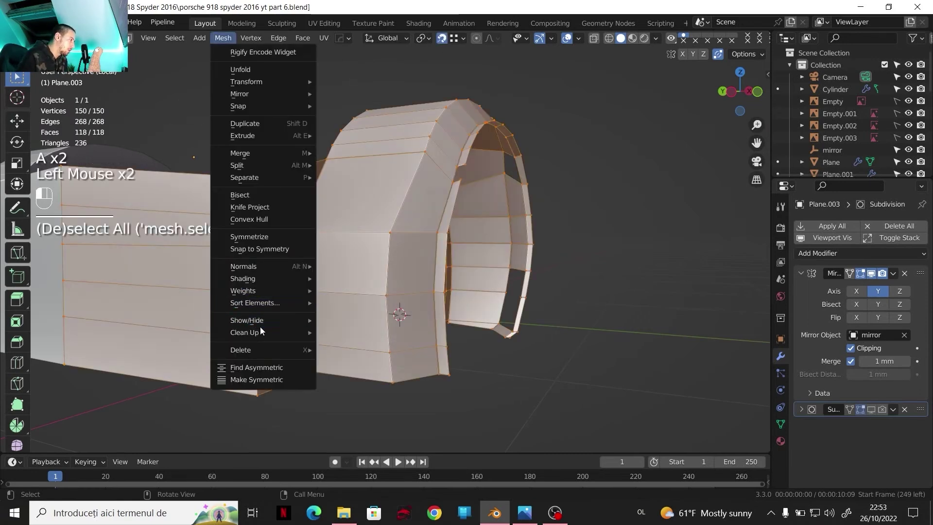
pyautogui.moveTo(281, 333)
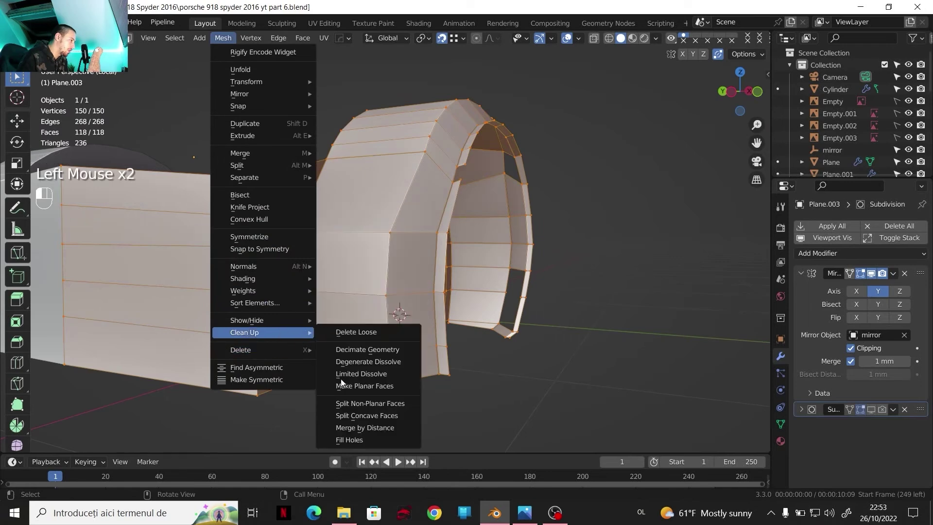
pyautogui.click(354, 417)
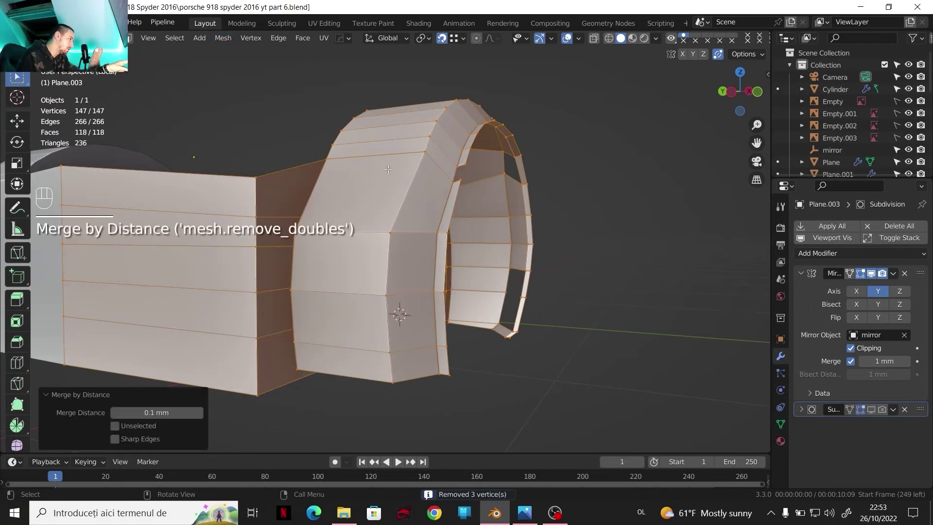
# Snap the end vertices of the side wall beside the arch one by one onto the wheel-well liner's inner edge vertices.
pyautogui.click(292, 209)
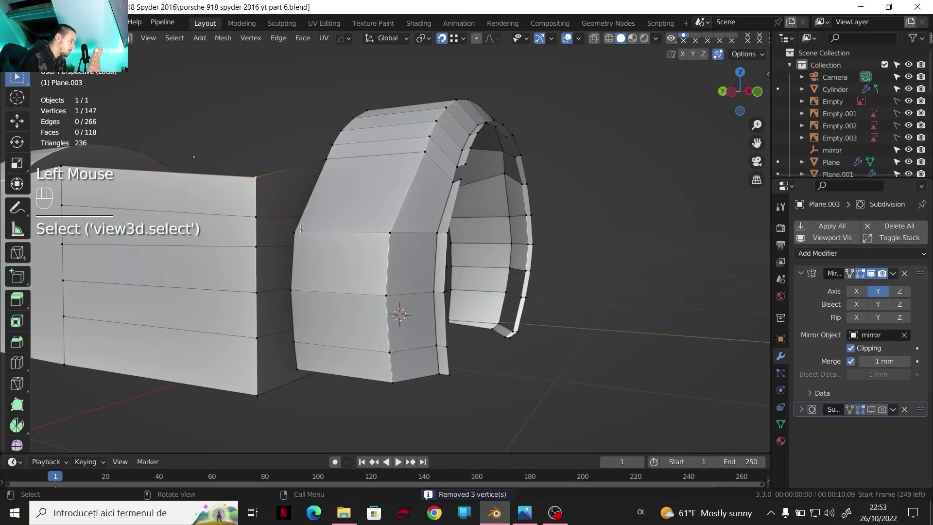
pyautogui.press('g')
pyautogui.click(294, 228)
pyautogui.click(258, 218)
pyautogui.press('g')
pyautogui.click(295, 288)
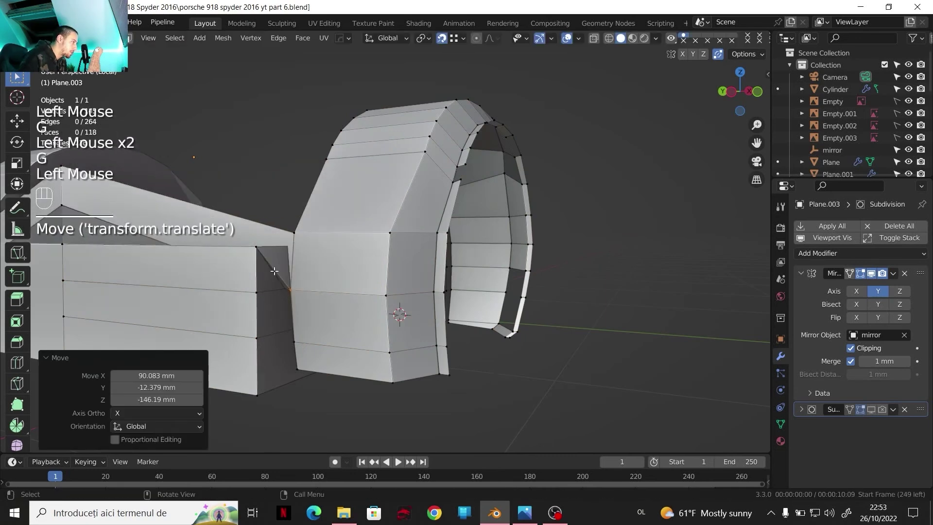
pyautogui.click(260, 253)
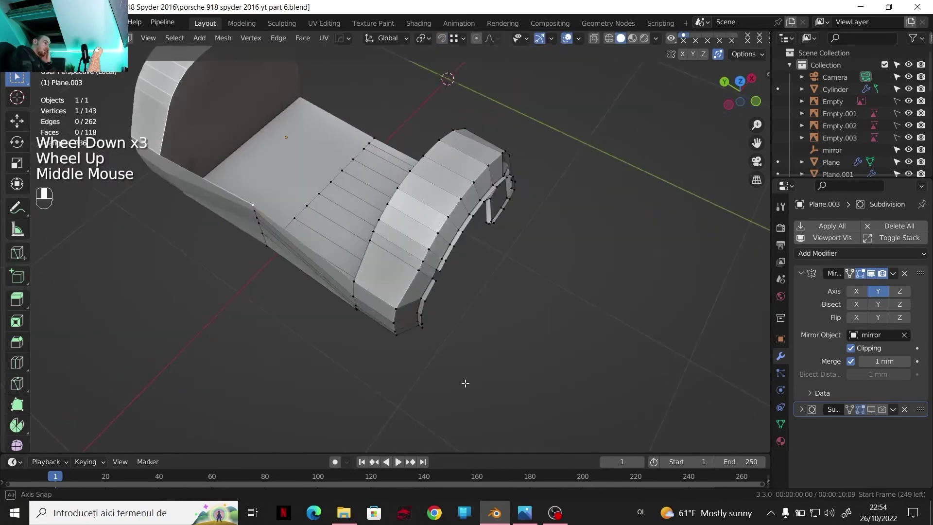
# Turn on the face orientation overlay and inspect the normals of the isolated wheel-well mesh from below.
pyautogui.moveTo(465, 384); pyautogui.dragTo(562, 185, button='middle')
pyautogui.scroll(2, 561, 184)
pyautogui.press('Tab')
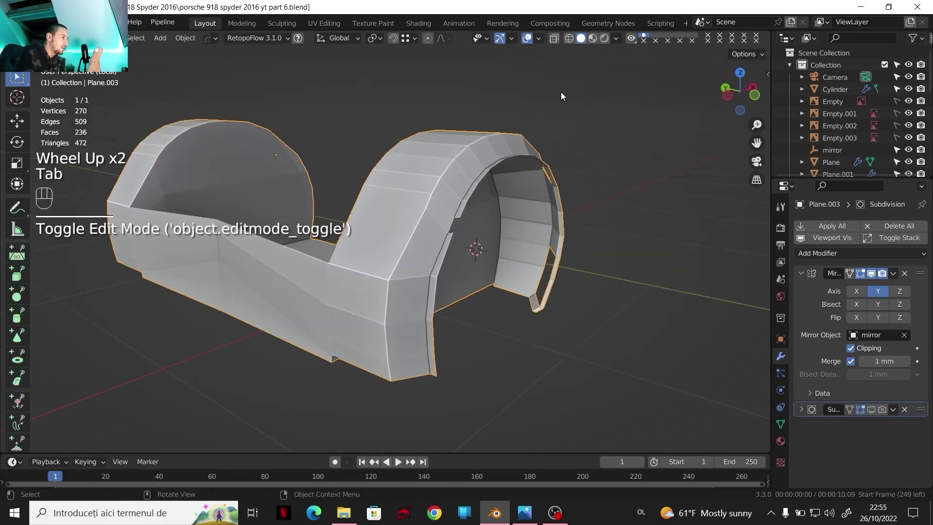
pyautogui.click(539, 39)
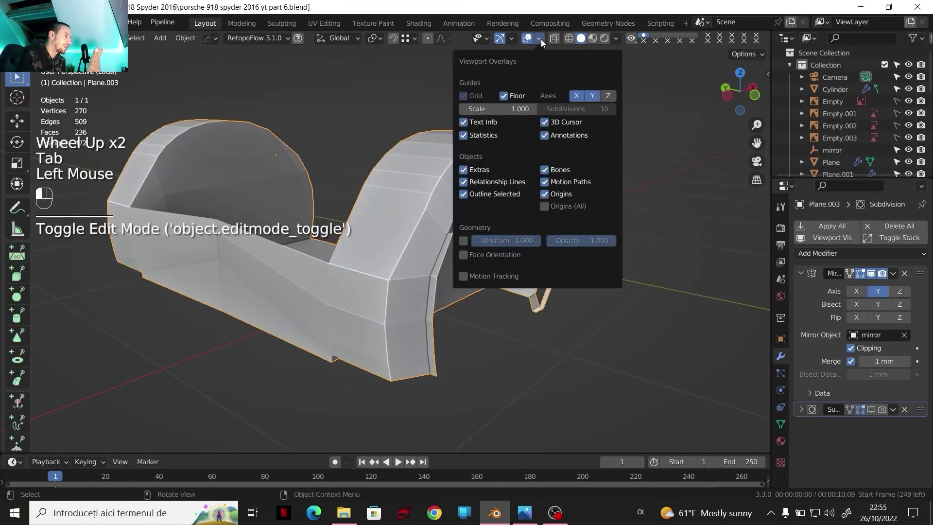
pyautogui.click(464, 255)
pyautogui.scroll(-1, 354, 284)
pyautogui.moveTo(354, 284); pyautogui.dragTo(306, 246, button='middle')
pyautogui.moveTo(306, 246); pyautogui.dragTo(357, 254, button='middle')
# Select the entire wheel-well mesh and flip its normals.
pyautogui.press('Tab')
pyautogui.press('a')
pyautogui.press('a')
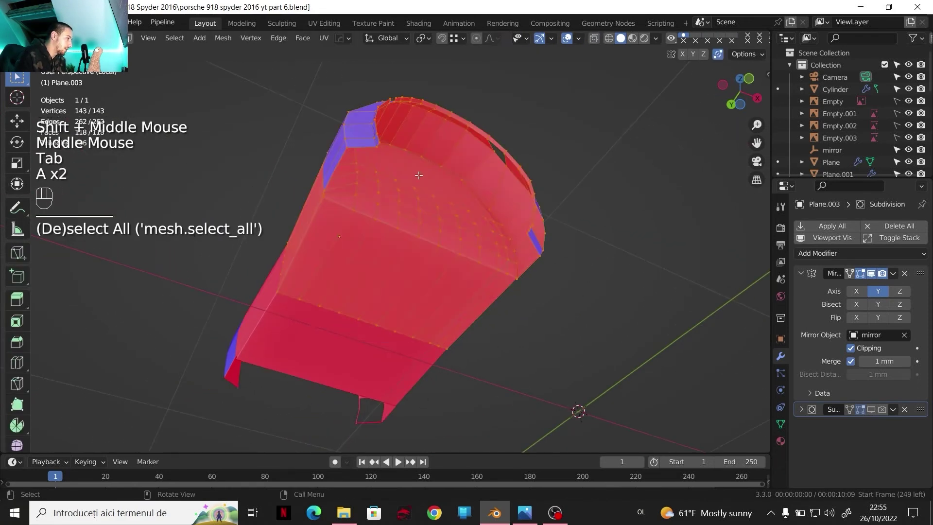
pyautogui.press('n')
pyautogui.press('n')
pyautogui.hotkey('alt', 'n')
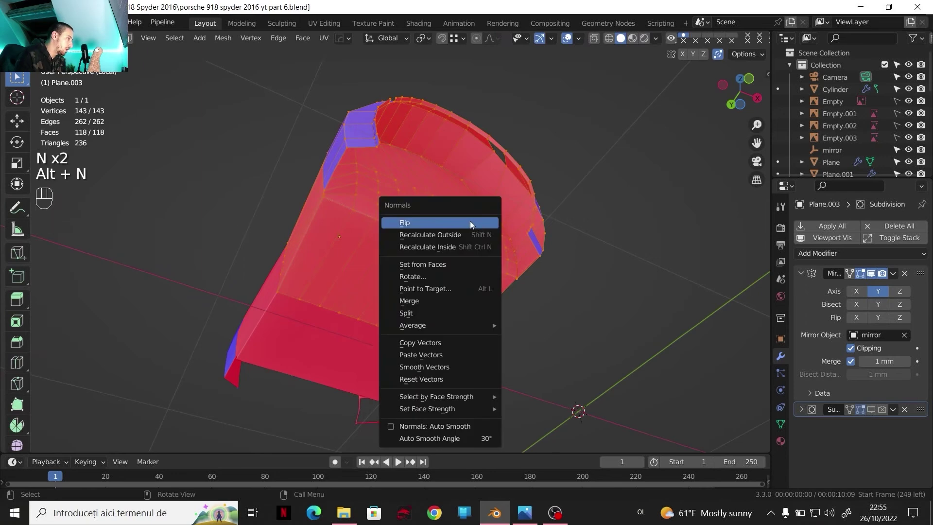
pyautogui.click(471, 223)
pyautogui.press('Tab')
pyautogui.moveTo(445, 223); pyautogui.dragTo(405, 266, button='middle')
pyautogui.scroll(-1, 395, 235)
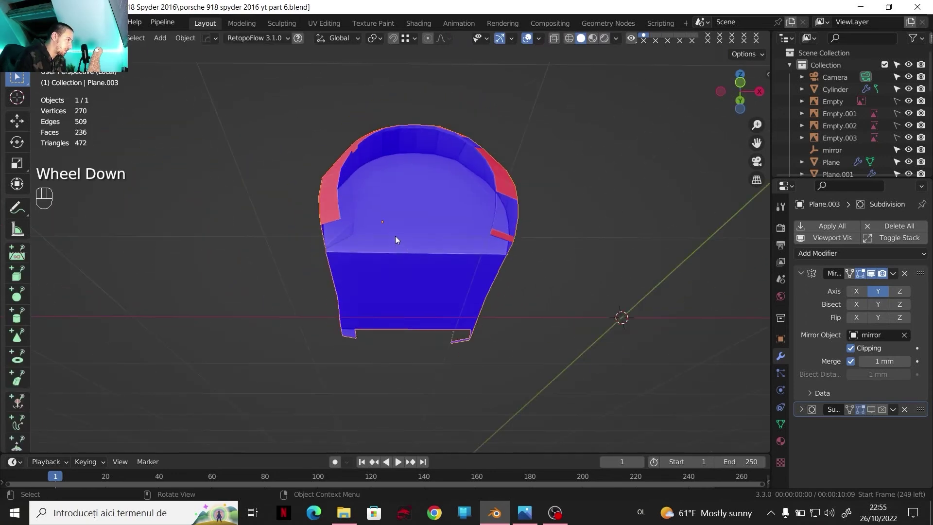
pyautogui.moveTo(395, 235); pyautogui.dragTo(368, 220, button='middle')
pyautogui.press('Tab')
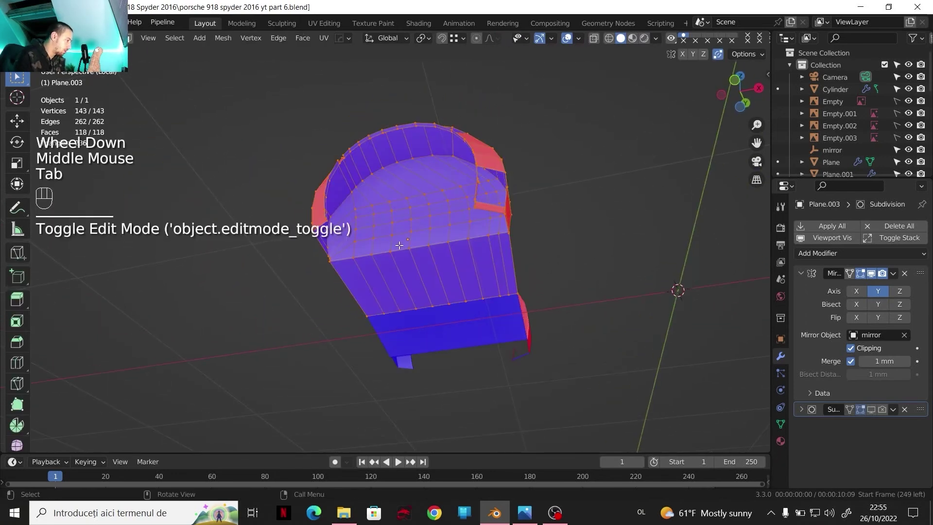
pyautogui.press('Tab')
# Leave local view and check the wheel well's face orientation against the surrounding front body panels.
pyautogui.press('/')
pyautogui.scroll(-4, 401, 240)
pyautogui.keyDown('shift'); pyautogui.moveTo(402, 241); pyautogui.dragTo(445, 276, button='middle'); pyautogui.keyUp('shift')
pyautogui.scroll(3, 301, 222)
pyautogui.scroll(2, 425, 211)
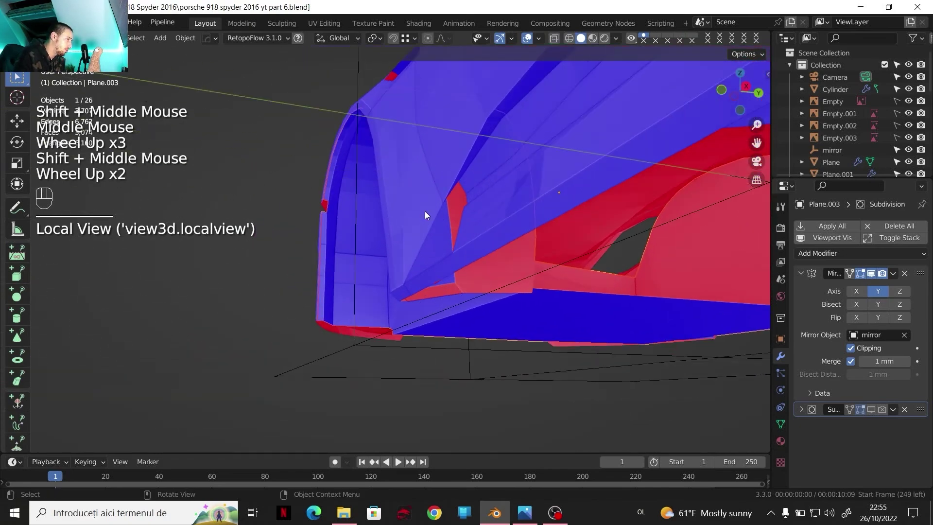
# Examine the front wheel arch, liner and bumper on the full car body from the front and side.
pyautogui.keyDown('shift'); pyautogui.moveTo(389, 288); pyautogui.dragTo(457, 303, button='middle'); pyautogui.keyUp('shift')
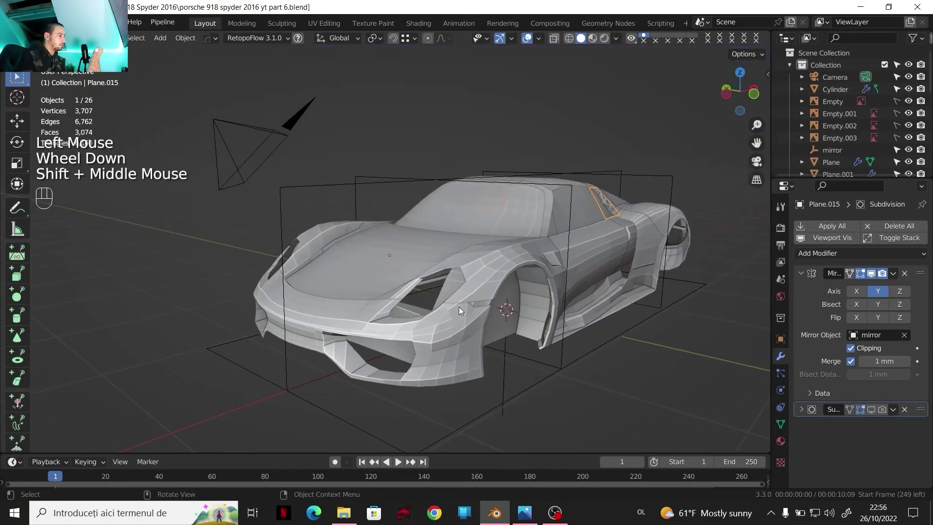
pyautogui.scroll(1, 459, 307)
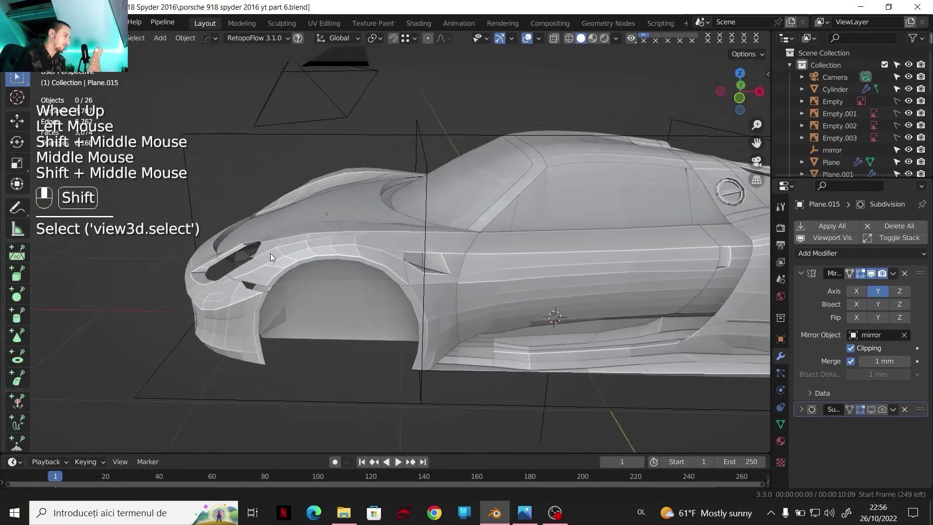
pyautogui.keyDown('shift'); pyautogui.moveTo(270, 252); pyautogui.dragTo(284, 263, button='middle'); pyautogui.keyUp('shift')
pyautogui.scroll(-2, 365, 257)
pyautogui.keyDown('shift'); pyautogui.moveTo(440, 255); pyautogui.dragTo(388, 263, button='middle'); pyautogui.keyUp('shift')
pyautogui.keyDown('shift'); pyautogui.scroll(-1, 389, 262); pyautogui.keyUp('shift')
pyautogui.scroll(-1, 389, 262)
pyautogui.moveTo(389, 263)
pyautogui.mouseDown(button='middle')
pyautogui.moveTo(244, 266)
pyautogui.moveTo(254, 233)
pyautogui.moveTo(371, 177)
pyautogui.moveTo(410, 224)
pyautogui.moveTo(401, 263)
pyautogui.mouseUp(button='middle')
pyautogui.moveTo(401, 263); pyautogui.dragTo(392, 321, button='middle')
pyautogui.moveTo(392, 321); pyautogui.dragTo(442, 319, button='middle')
pyautogui.scroll(1, 442, 318)
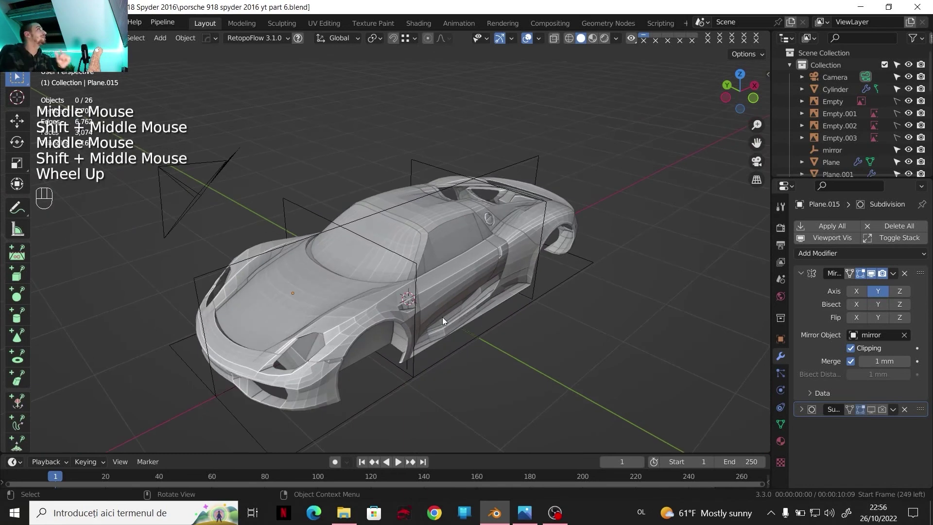